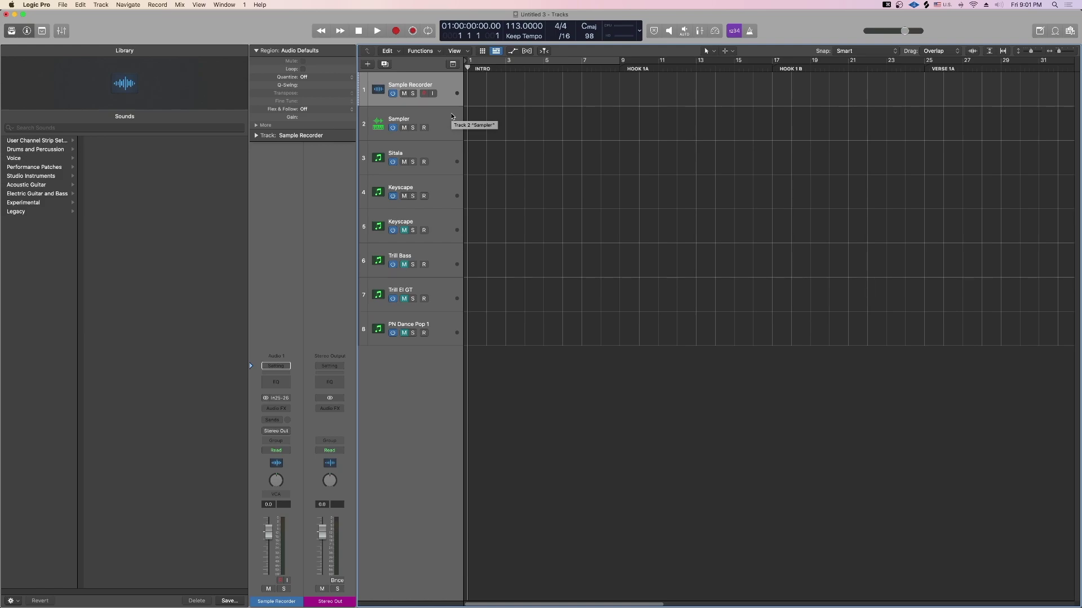
Step: Switch to the YouTube video in Safari, rewind it to 0:00, and return to Logic Pro
key("super+Tab")
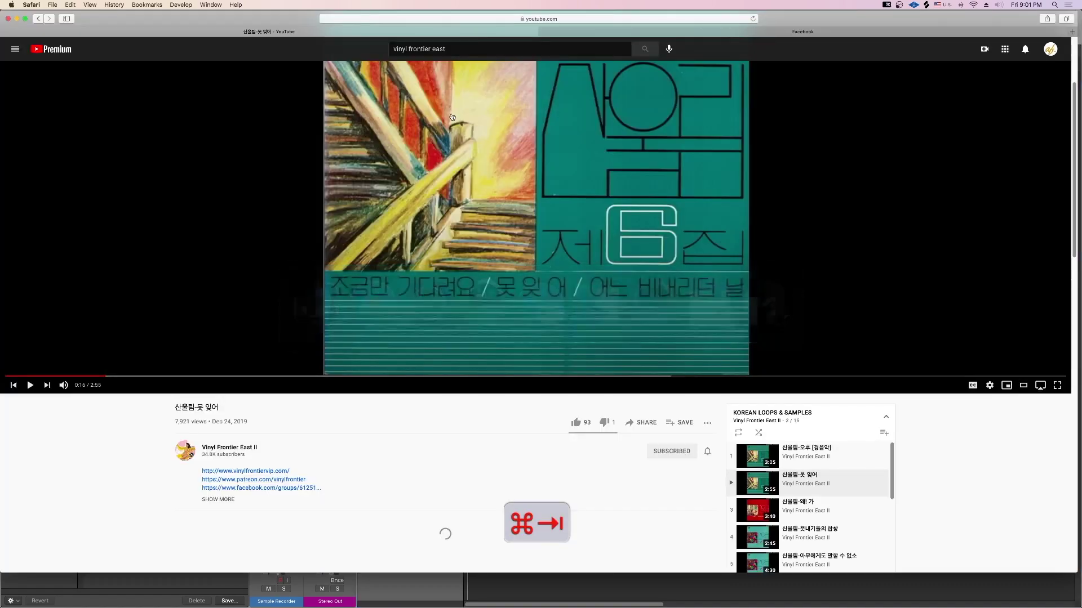
left_click(11, 376)
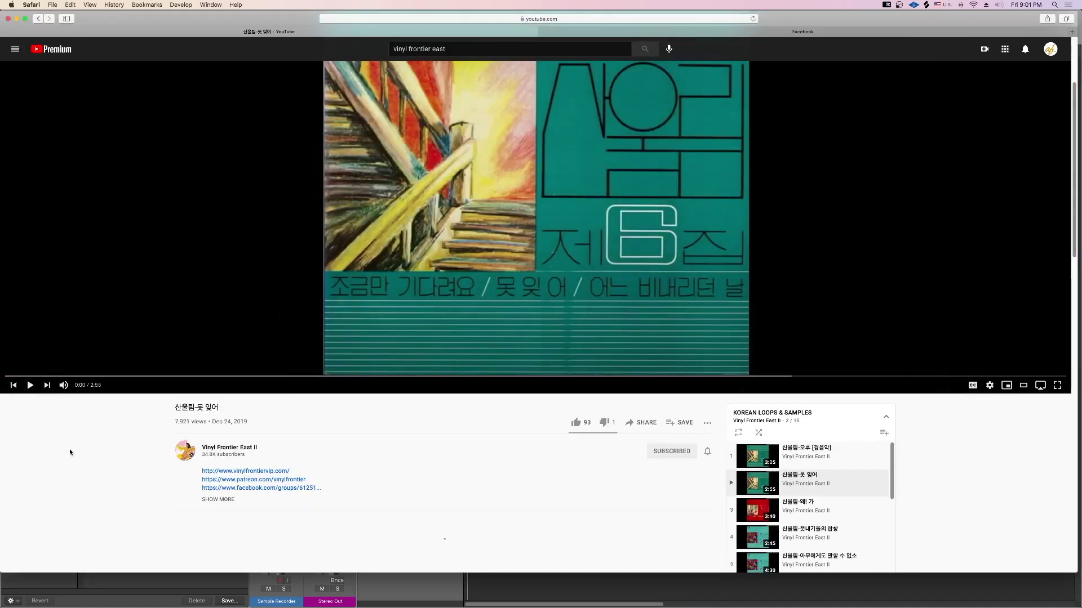
key("super+Tab")
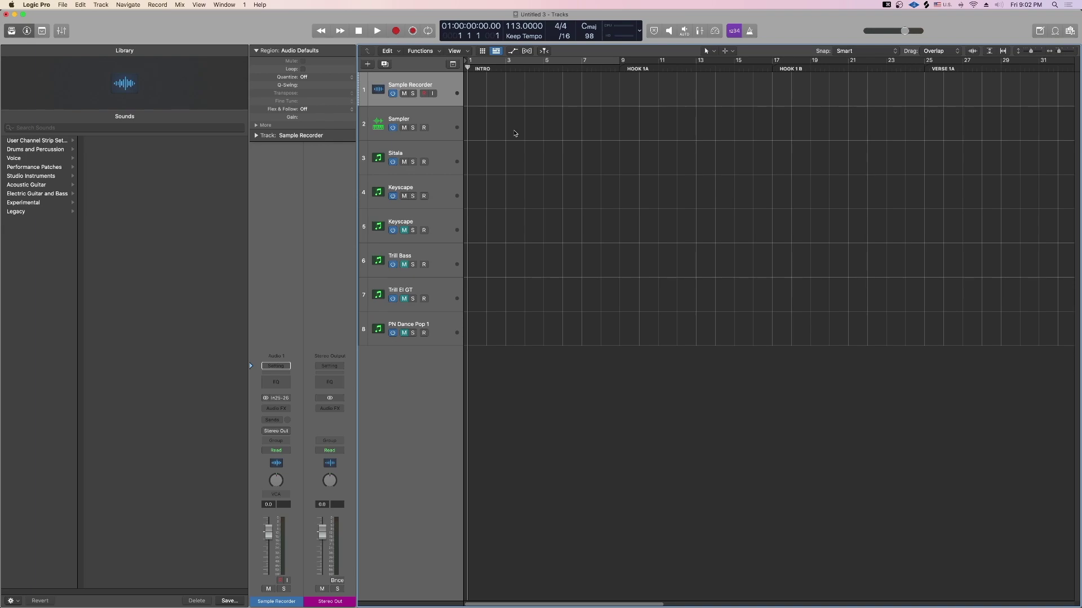
key("0")
key("0")
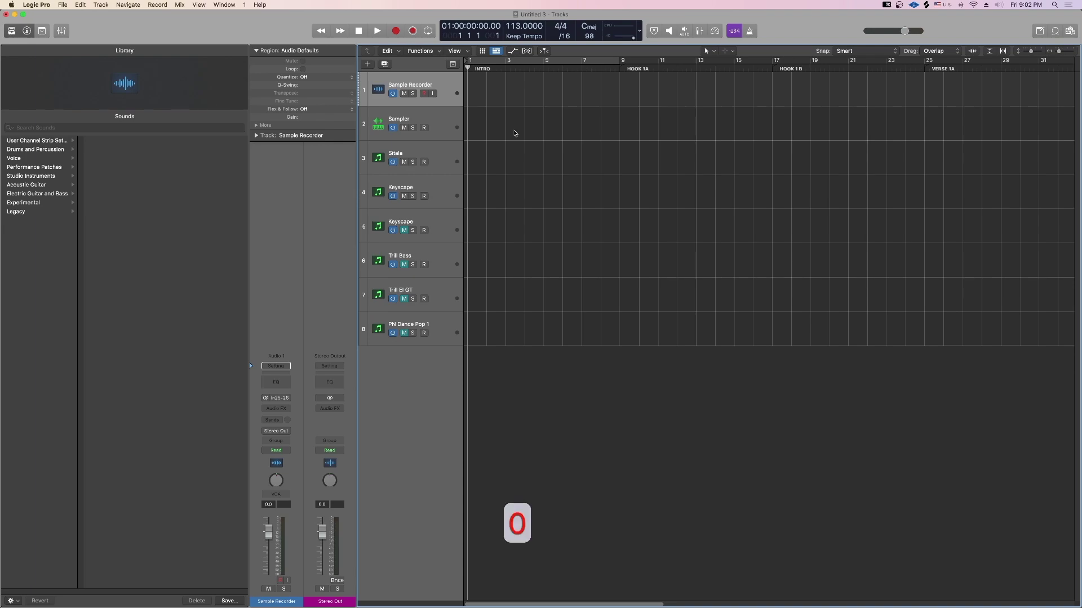
Step: Look at the Recorder mode of Quick Sampler on the Sampler track, then close the plug-in window
left_click(443, 122)
key("F13")
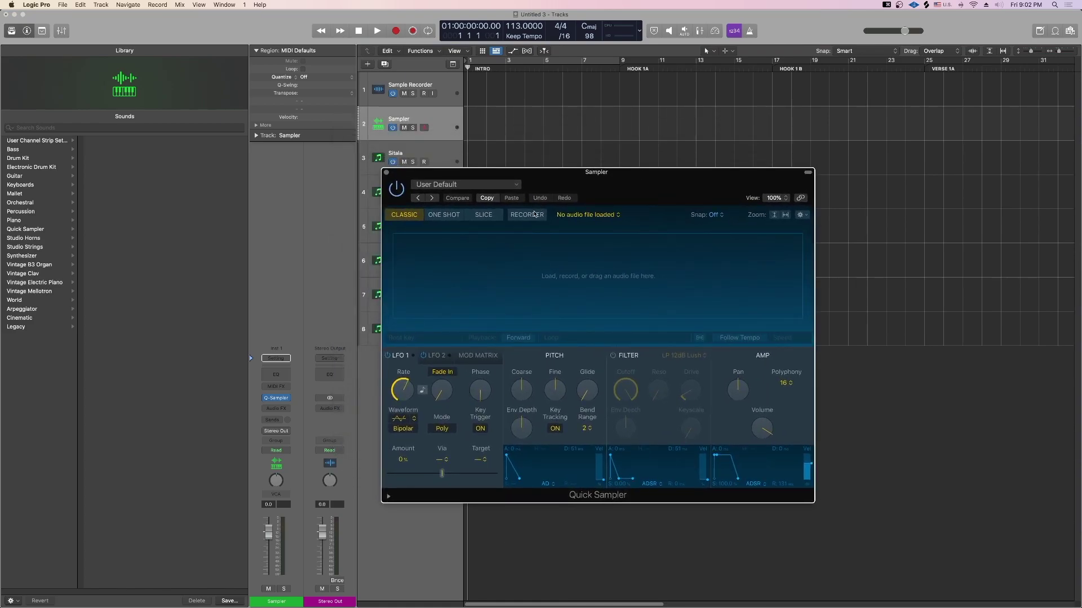
left_click(533, 215)
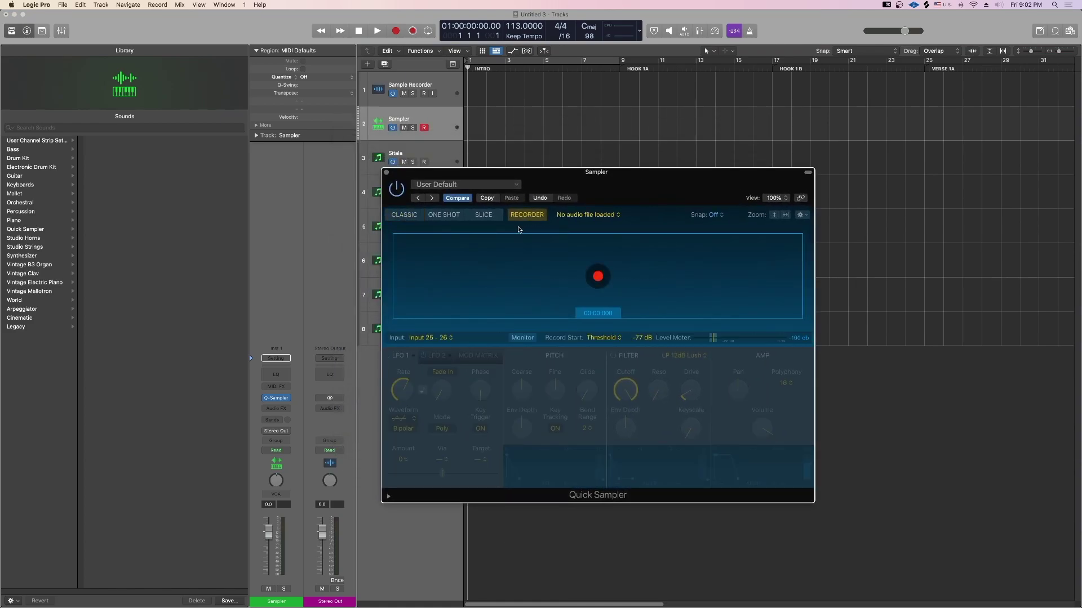
left_click(385, 173)
Step: Record the opening of the YouTube song onto the Sample Recorder track, up to about bar 14, and stop the video
left_click(453, 78)
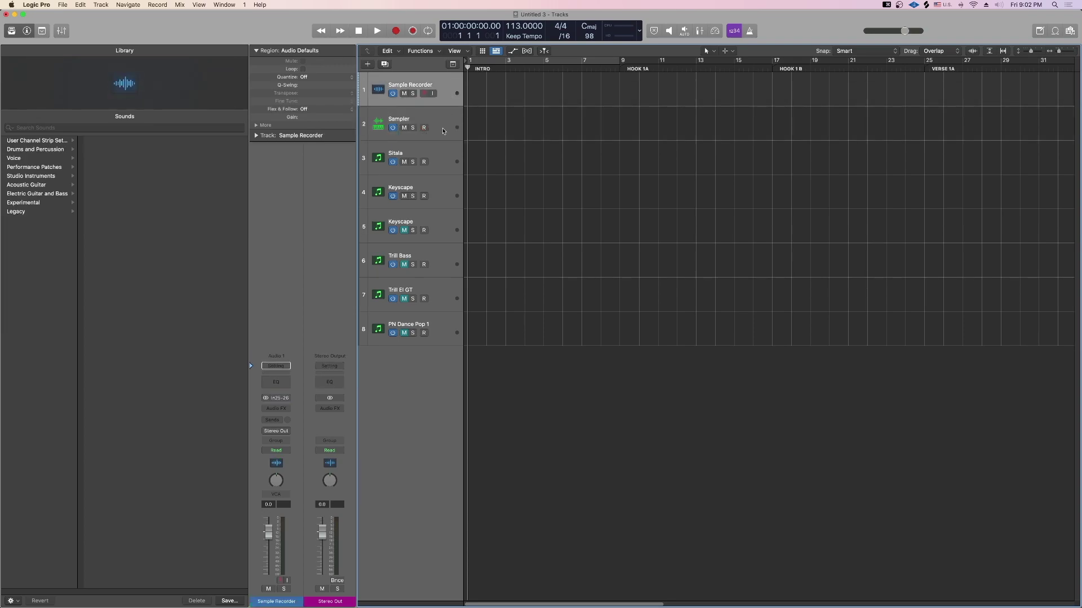
key("KP_Multiply")
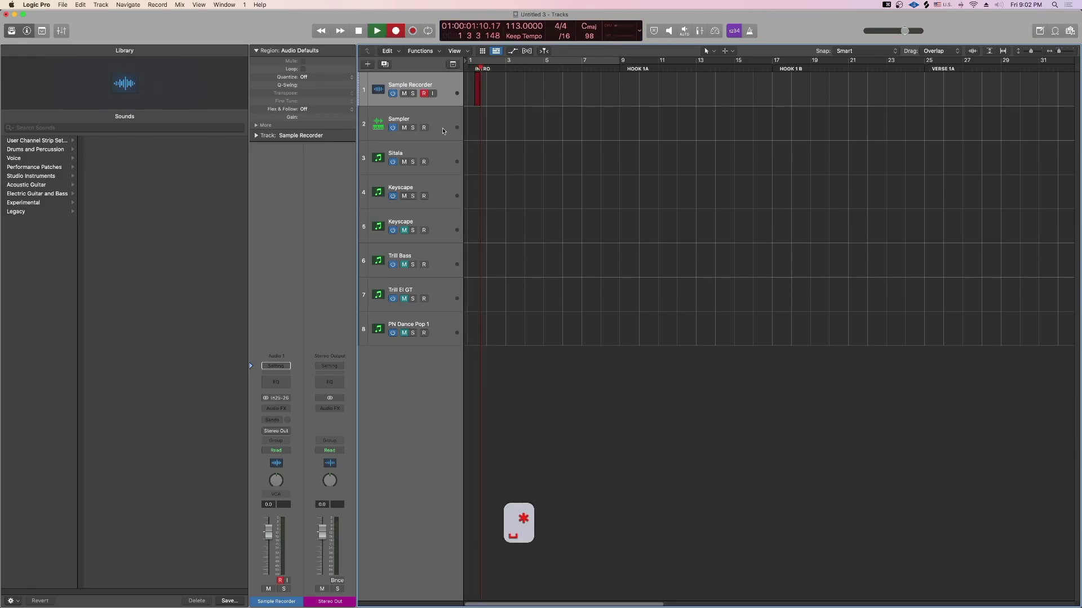
key("super+Tab")
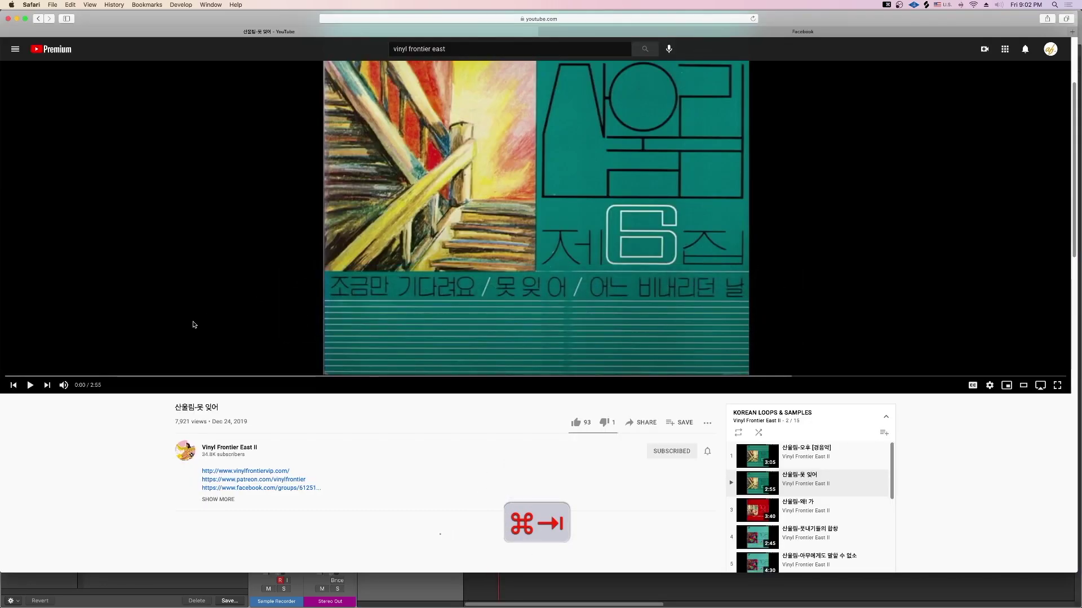
left_click(200, 322)
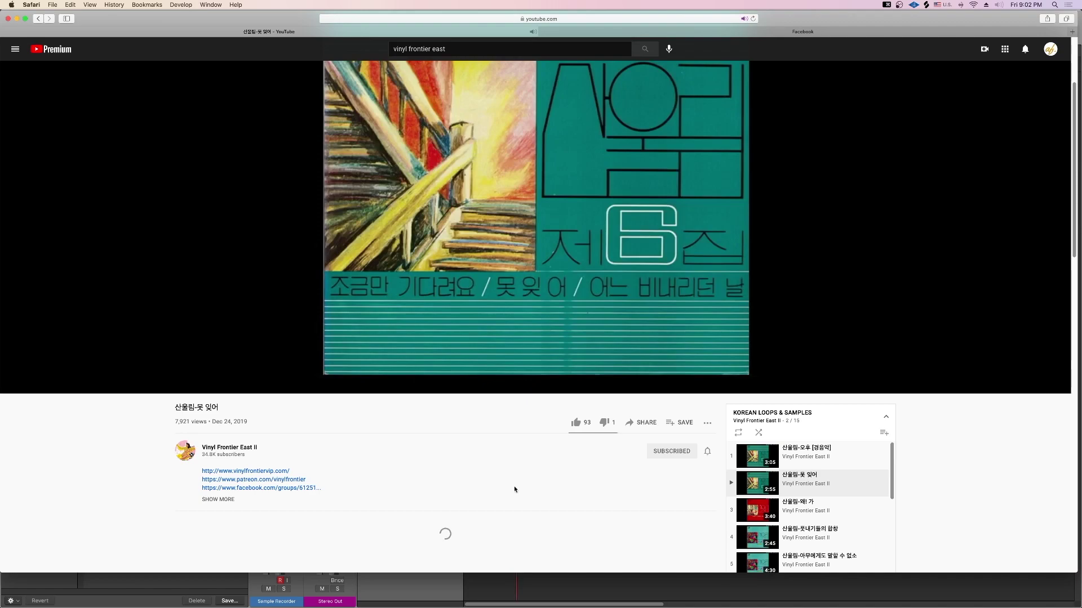
key("super+Tab")
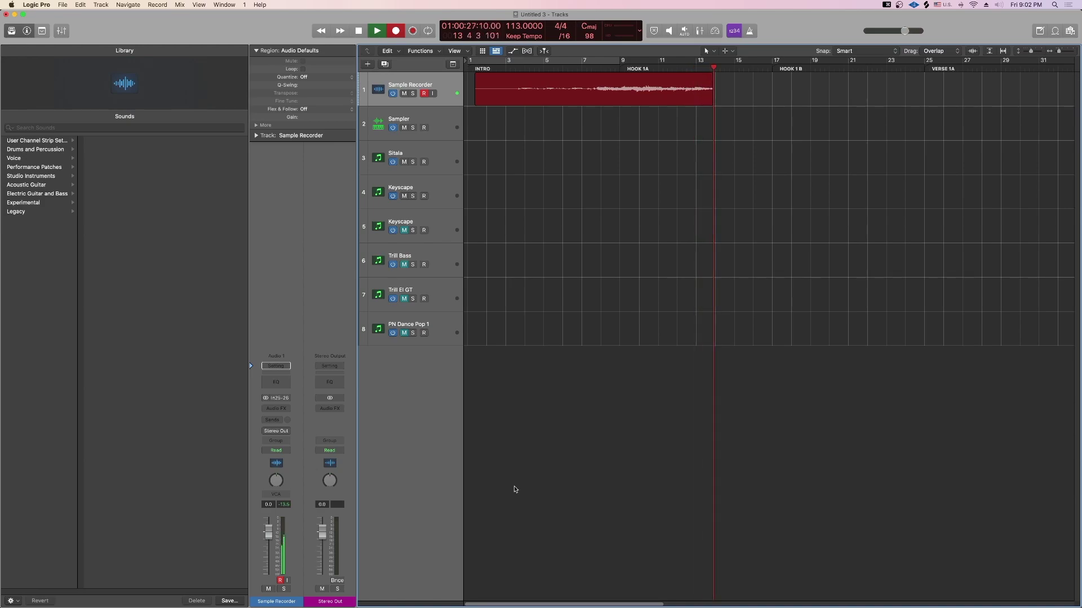
key("space")
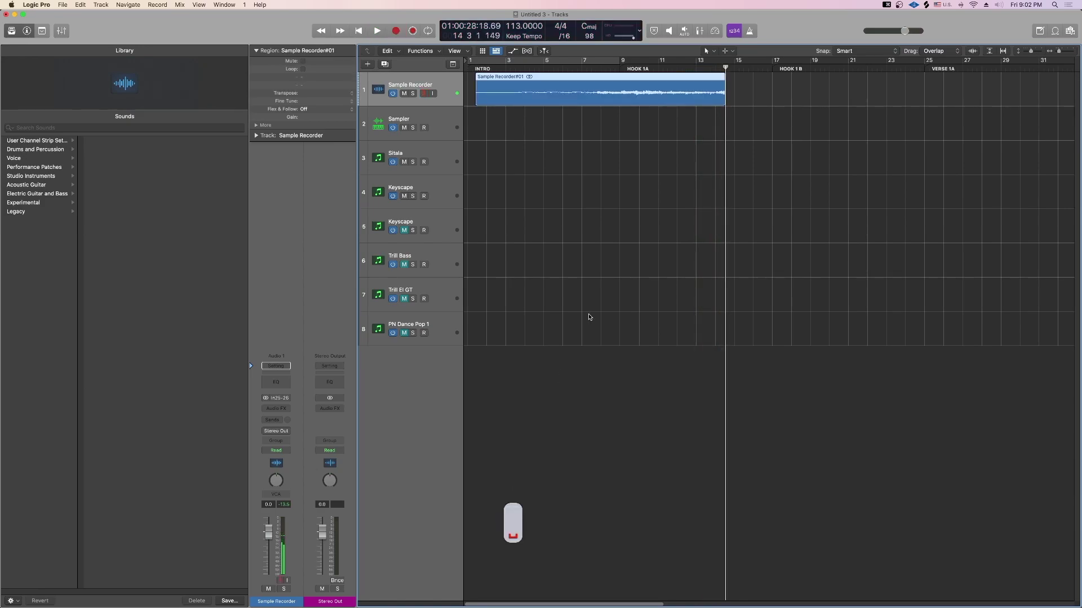
key("super+Tab")
key("super+Tab")
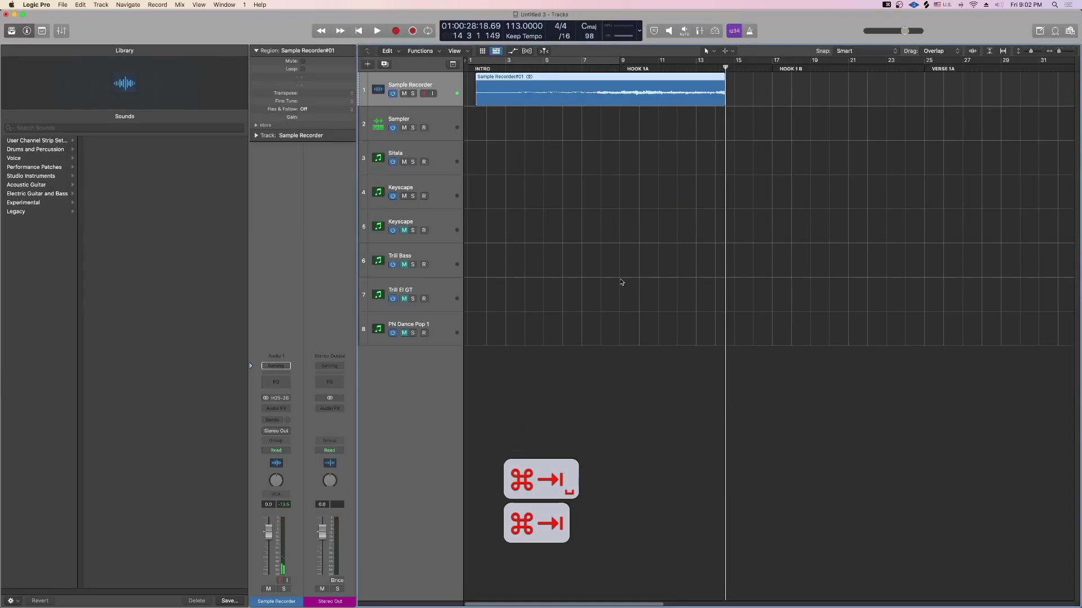
Step: Insert the stereo S1 Imager plug-in on the Sample Recorder track
scroll(621, 281, "up", 10)
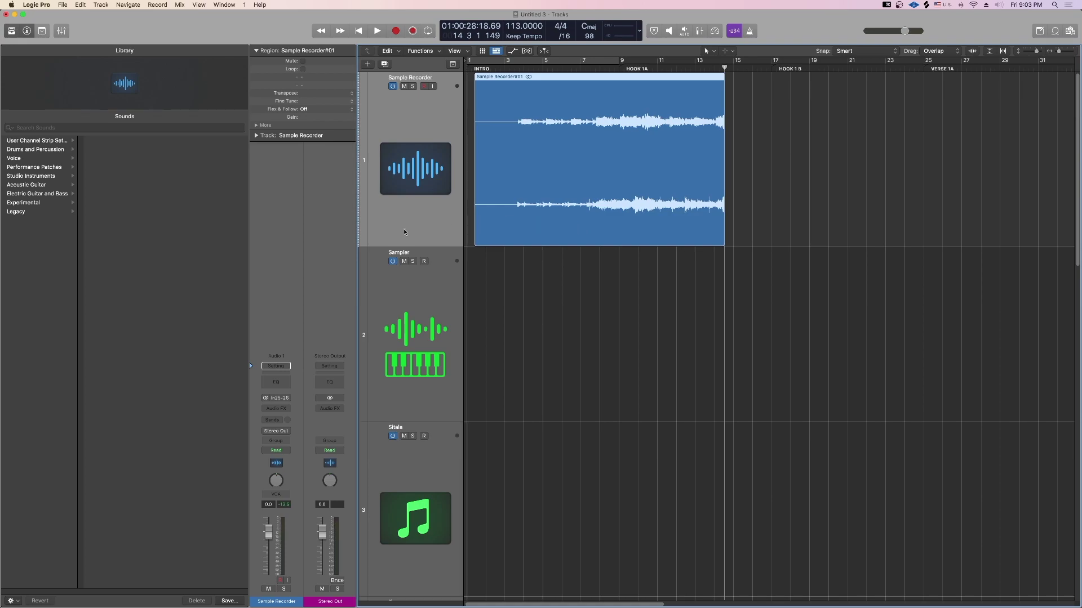
left_click(271, 415)
scroll(294, 444, "down", 3)
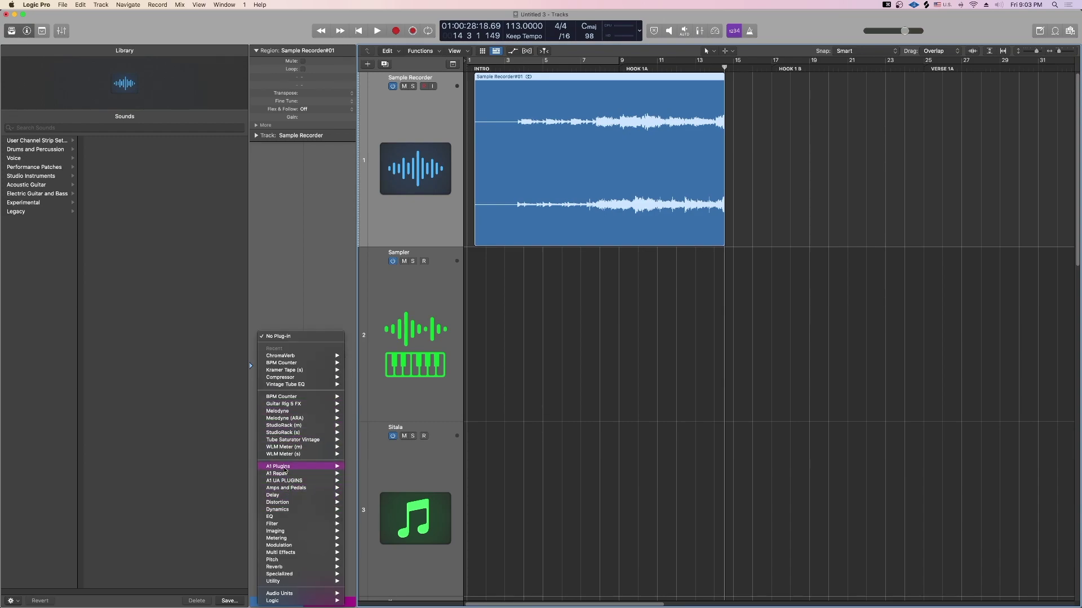
mouse_move(293, 468)
left_click(421, 526)
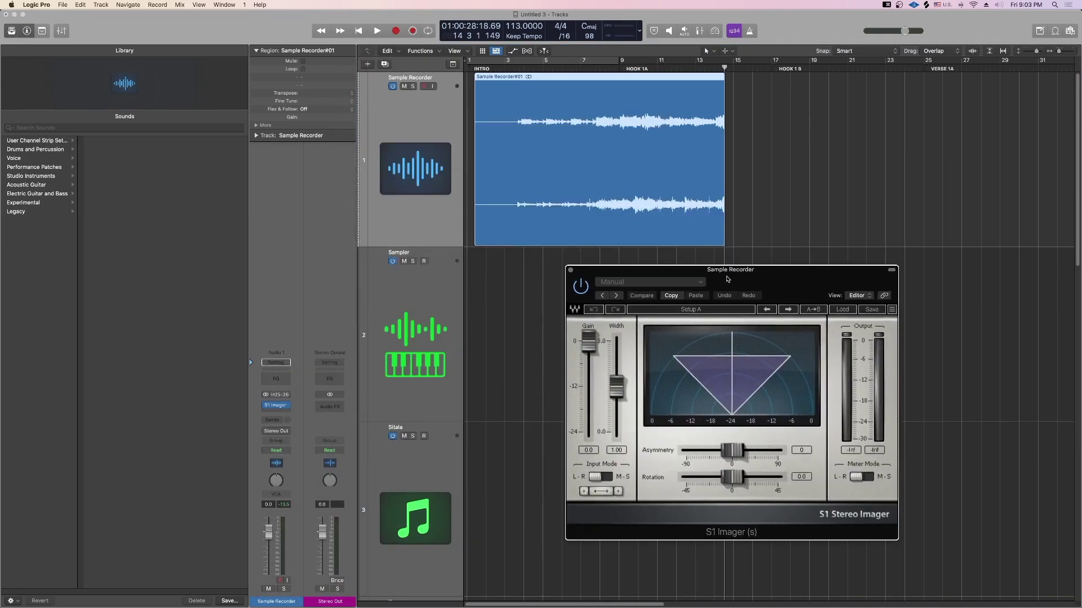
Step: Cut the silence from the start of the recorded region and move the remaining audio to bar 1
key("space")
key("space")
left_click(500, 175)
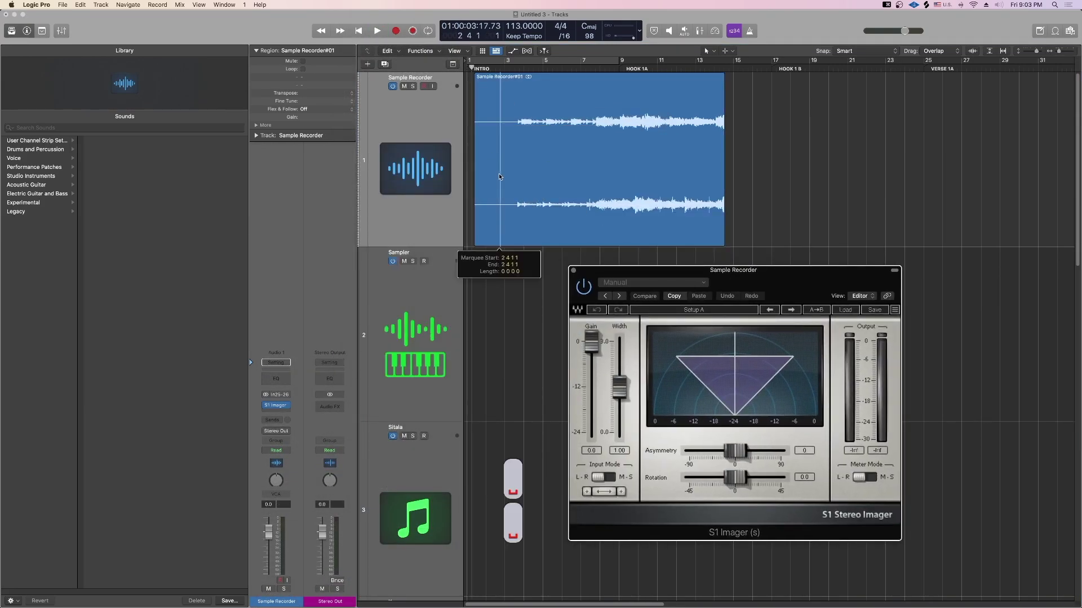
key("Right")
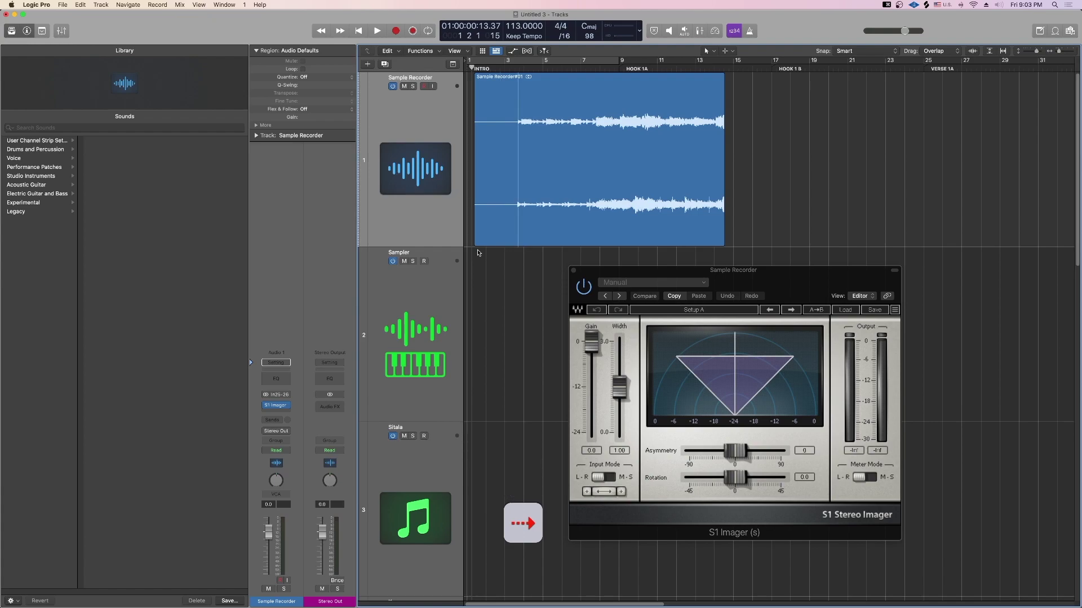
key("b")
left_click(500, 228)
key("Delete")
left_click_drag(530, 225, 479, 224)
key("space")
key("space")
Step: Set the S1 Imager's input mode to M-S and its width to 0.00 while auditioning the sample
left_click(600, 477)
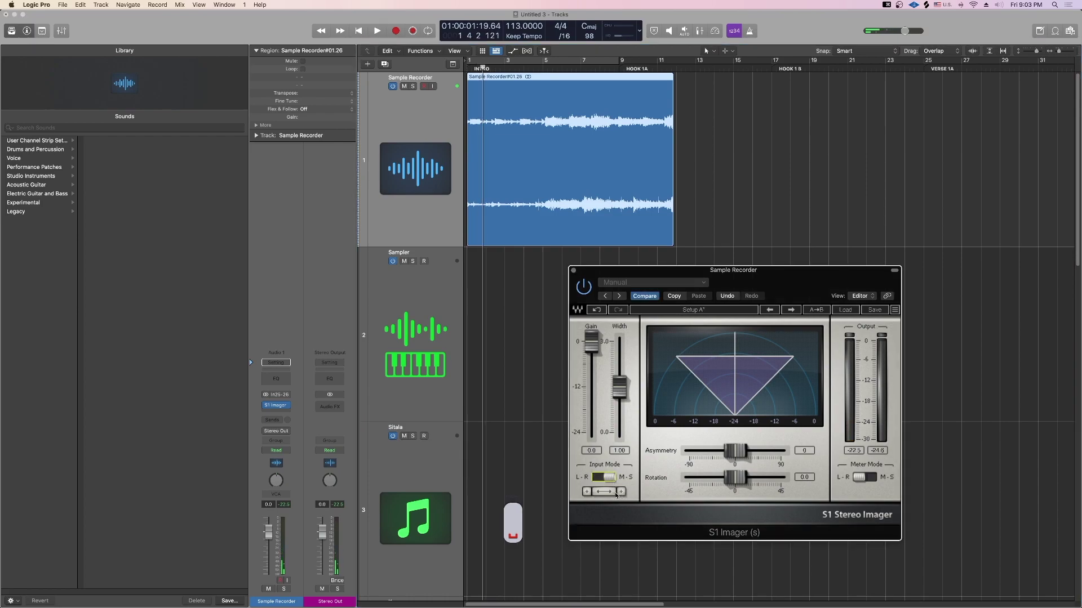
key("space")
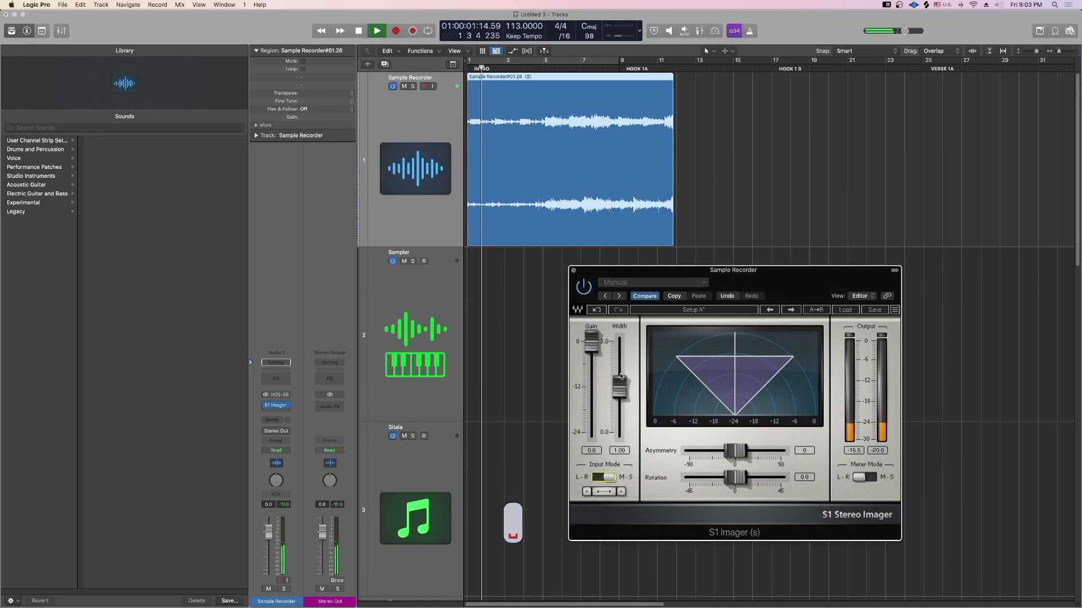
left_click_drag(620, 376, 620, 437)
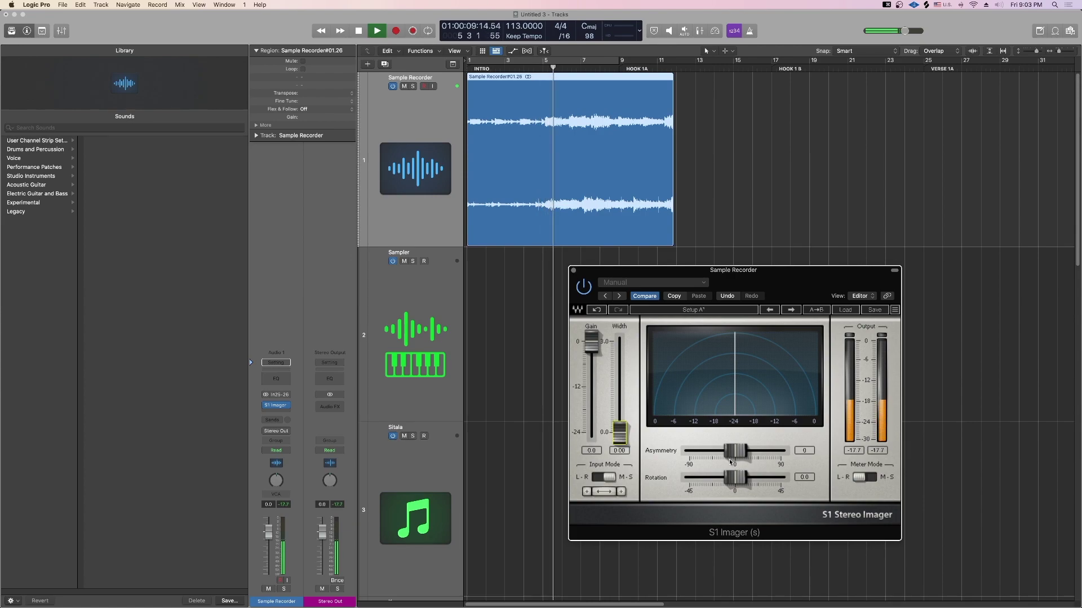
key("space")
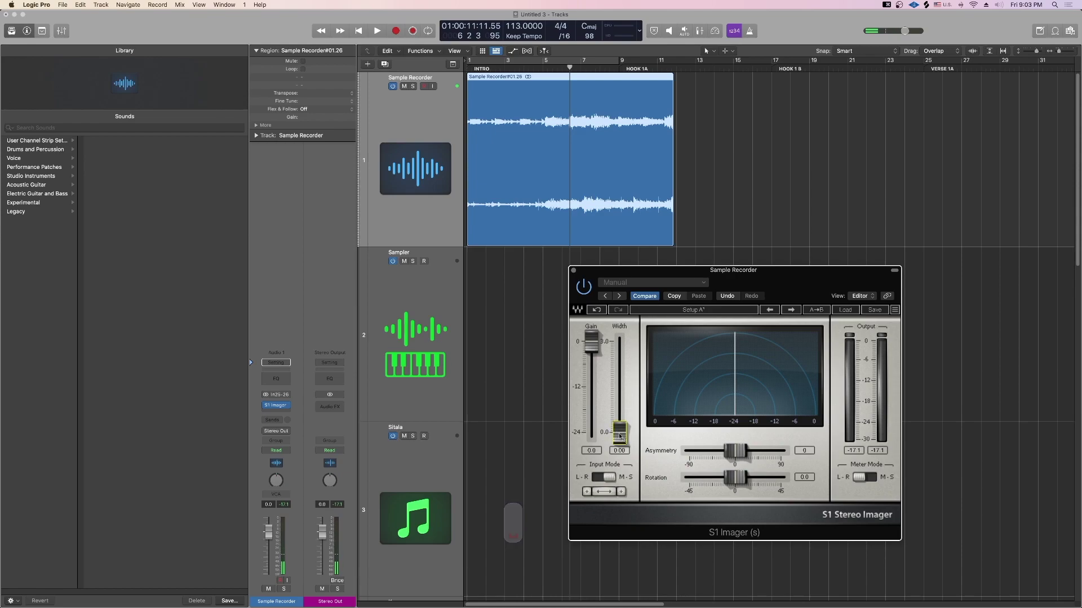
mouse_move(619, 434)
left_mouse_down()
mouse_move(619, 368)
mouse_move(620, 432)
left_mouse_up()
key("space")
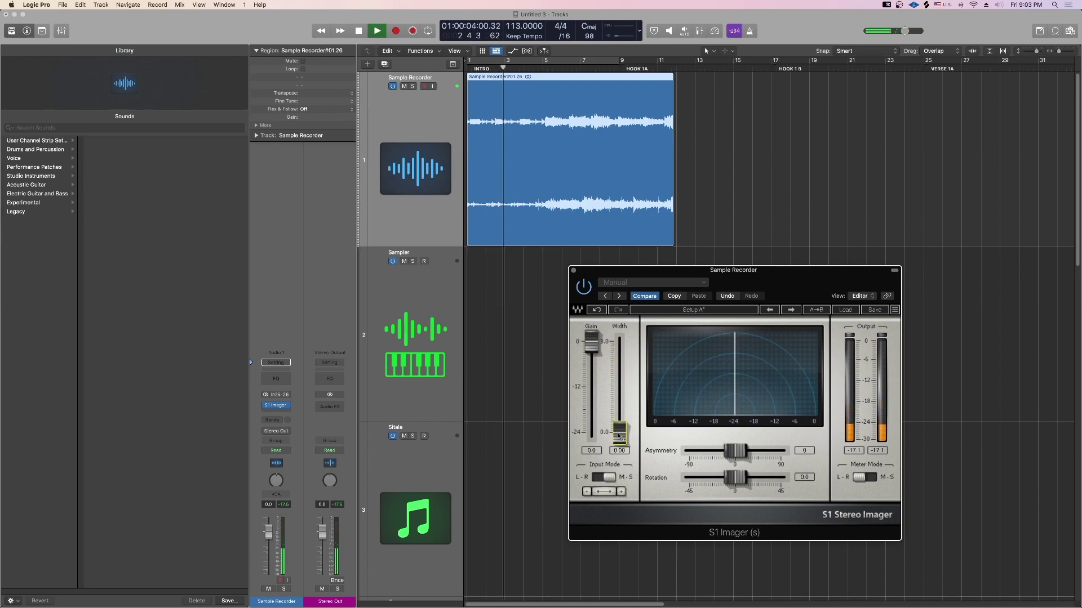
Step: Toggle the S1 Imager's input mode and raise its width to 1.00 while listening to the sample
left_click(599, 478)
left_click_drag(619, 432, 619, 389)
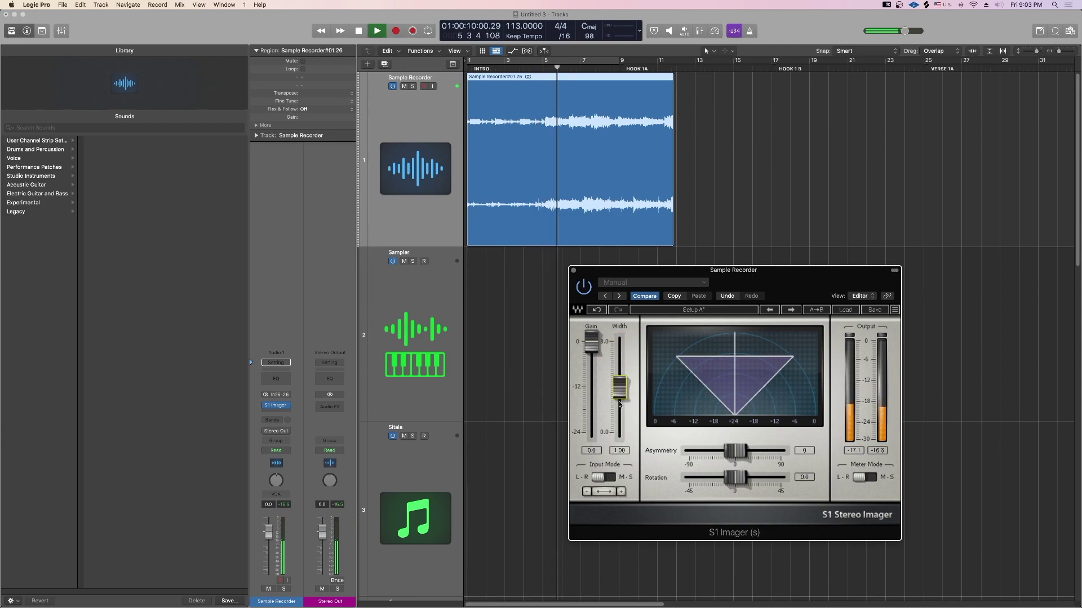
key("space")
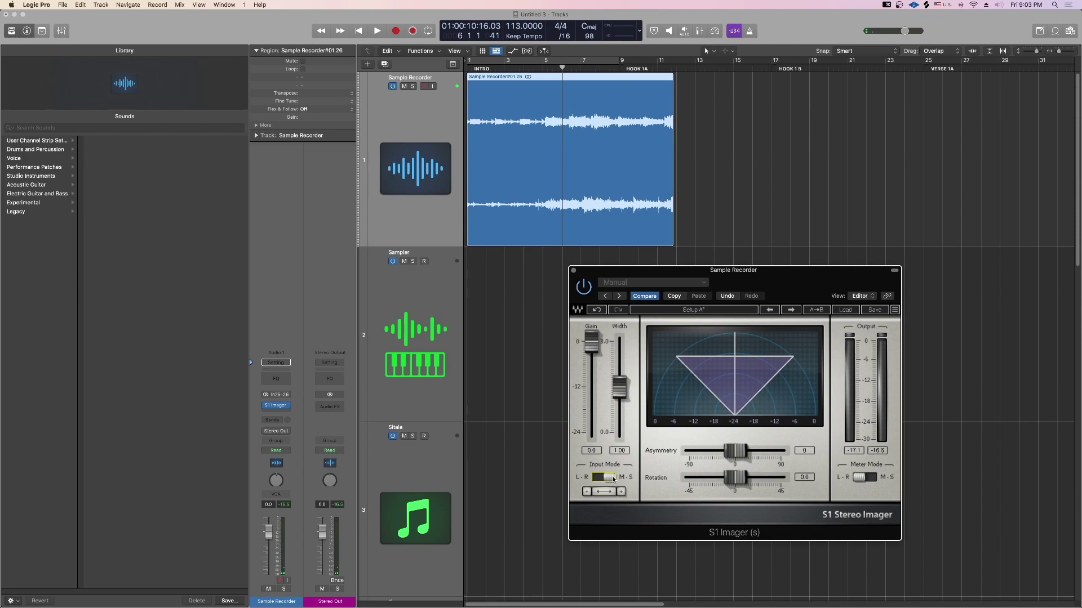
Step: Set the S1 Imager's width to 0.00 with the left/right swap enabled and audition the sample
left_click_drag(620, 388, 620, 437)
key("space")
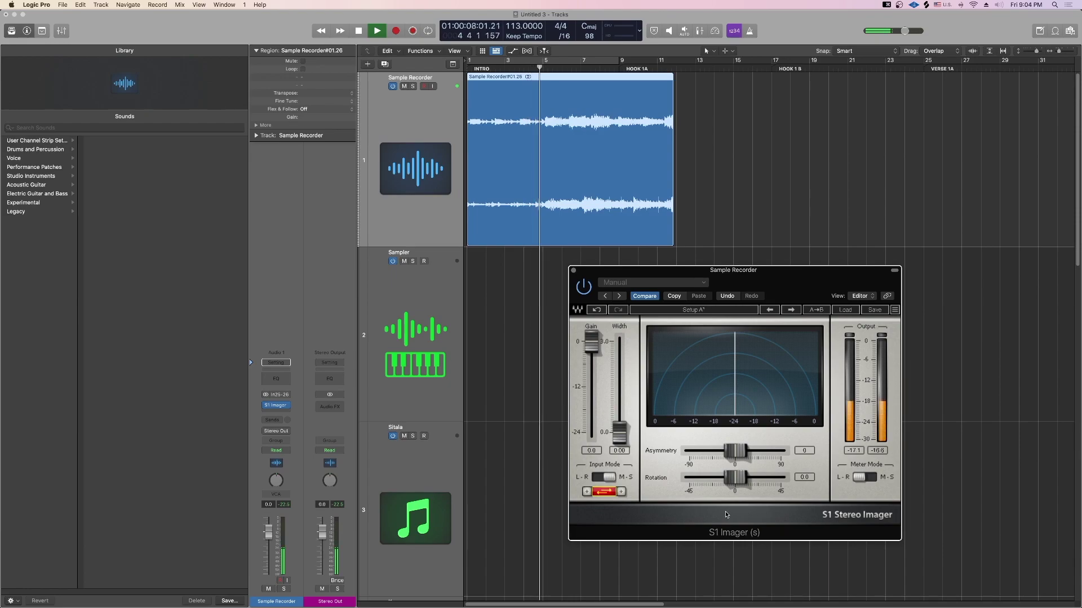
key("space")
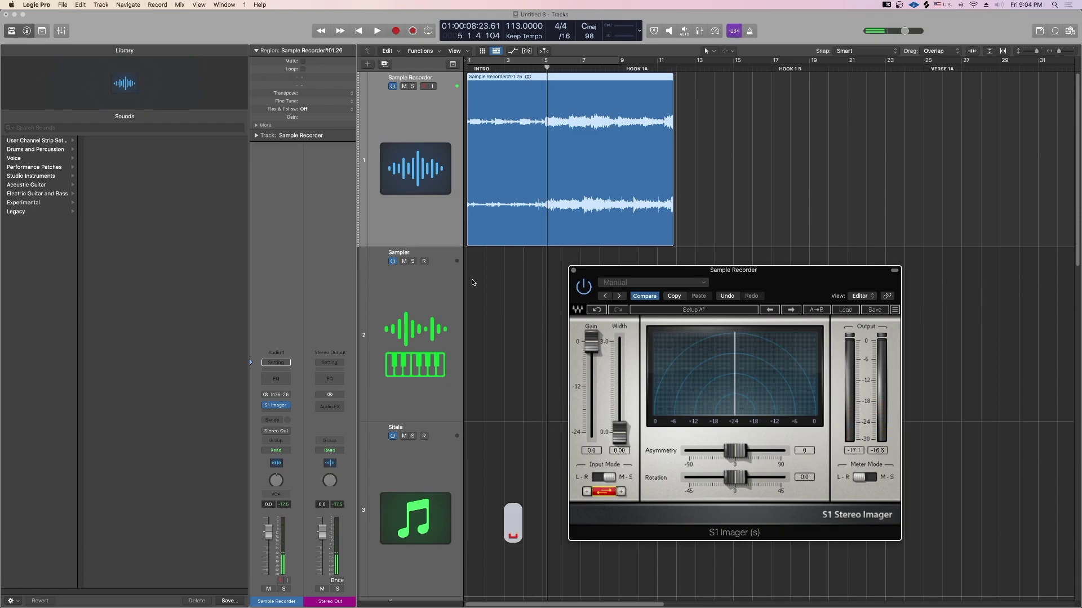
Step: Create two duplicates of the Sample Recorder track with its settings and copy the region onto both at bar 1
key("3")
key("3")
left_click_drag(536, 234, 523, 360)
left_click_drag(523, 361, 508, 484)
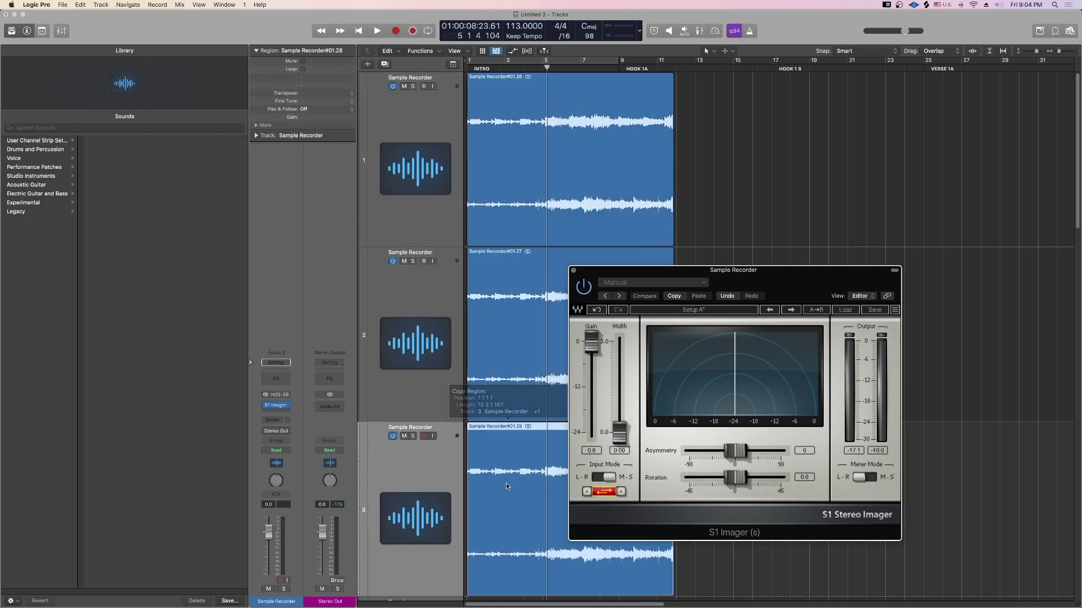
Step: Turn off the left/right swap in the second Sample Recorder track's S1 Imager and mute the third track
left_click(436, 306)
left_click(599, 492)
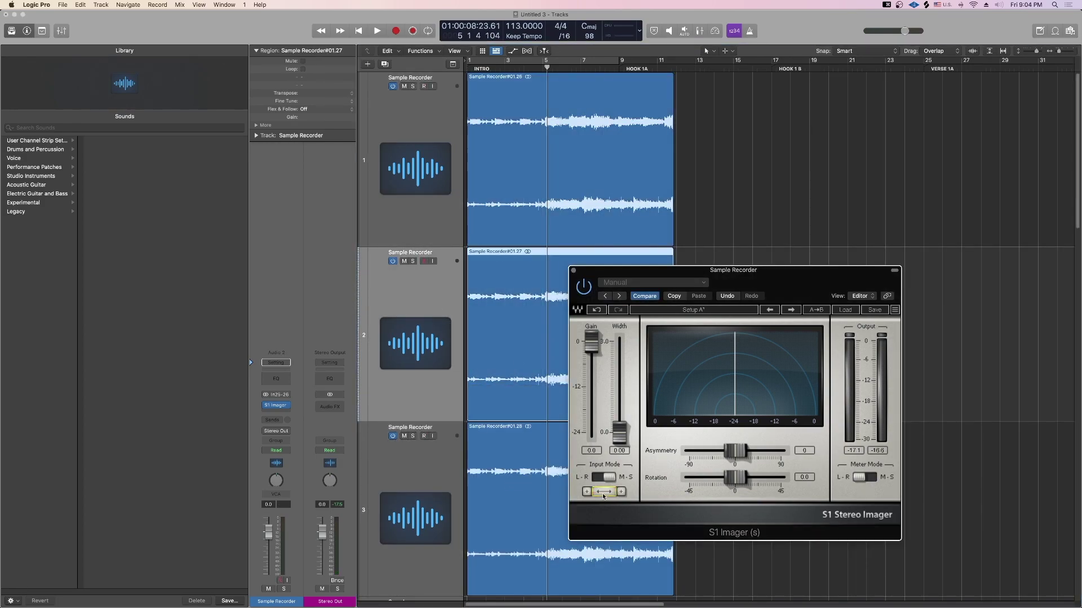
key("space")
key("space")
left_click(405, 435)
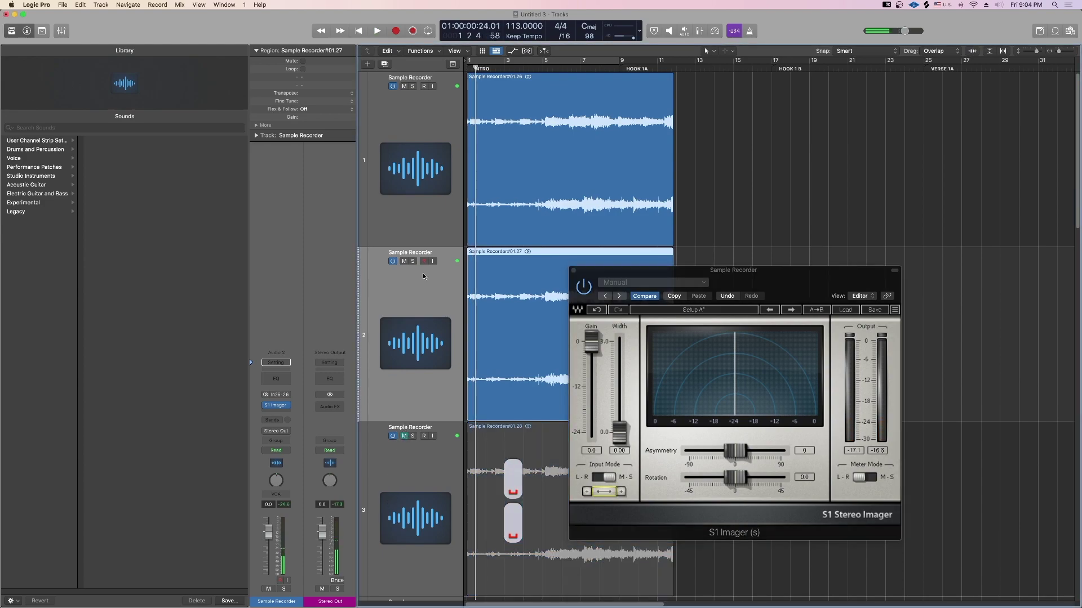
Step: Solo and audition the second Sample Recorder track, then the first, clearing each solo
left_click(413, 261)
key("space")
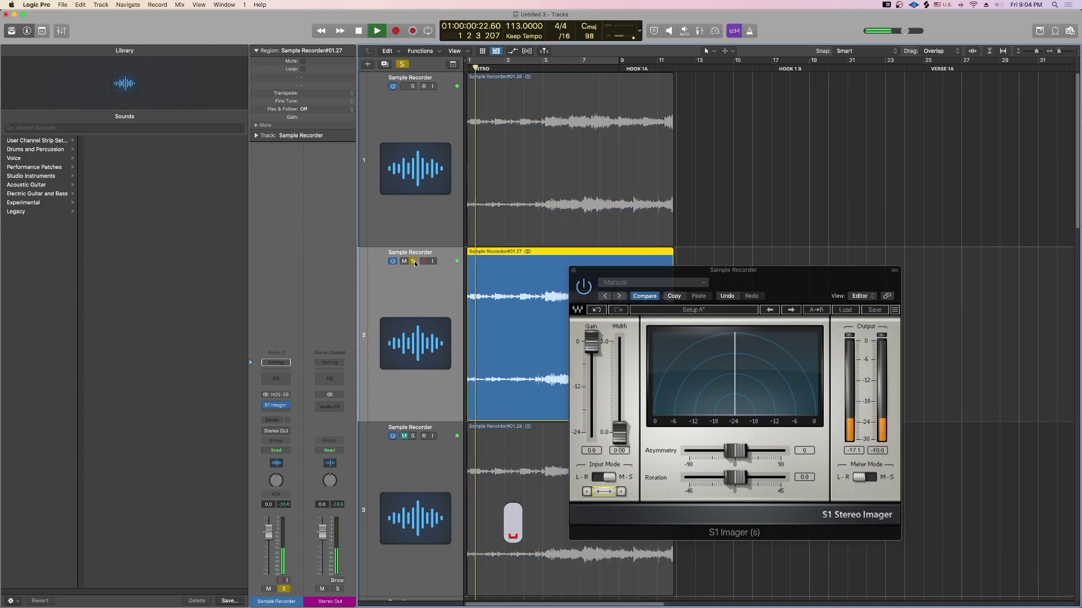
key("space")
left_click(413, 261)
left_click(413, 85)
key("space")
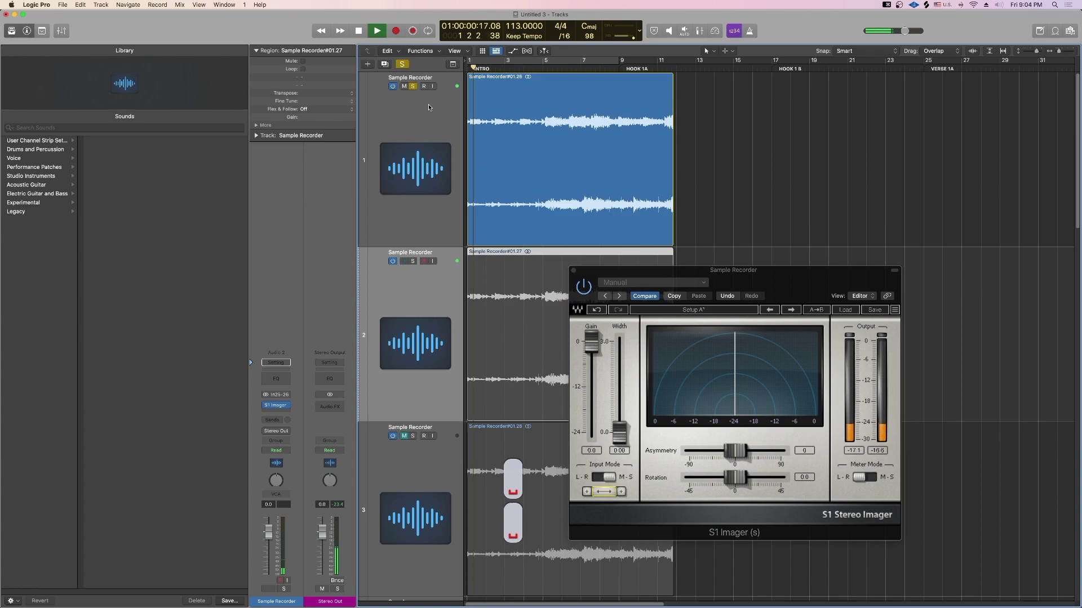
key("space")
left_click(413, 85)
Step: Play the first two Sample Recorder tracks together to hear their combined sound
left_click(414, 209)
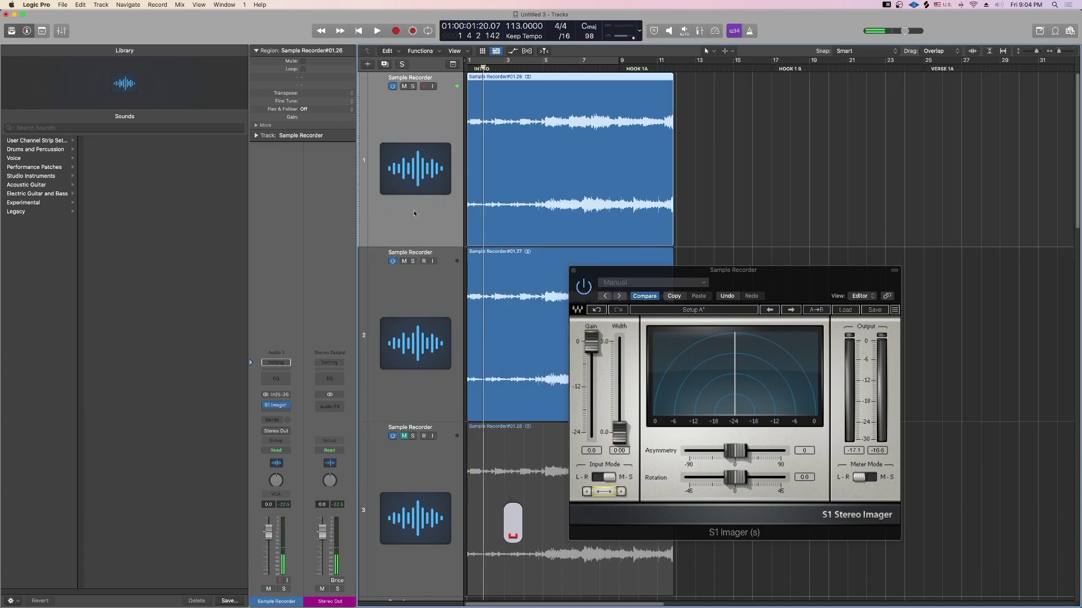
left_click(415, 324)
left_click(419, 221, "shift")
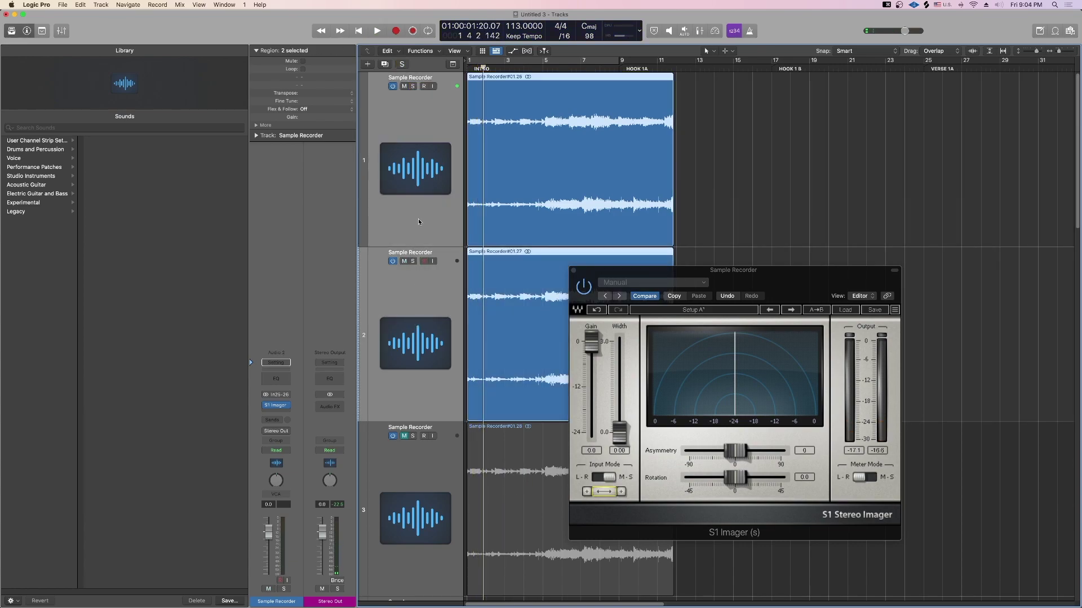
left_click(419, 262)
key("space")
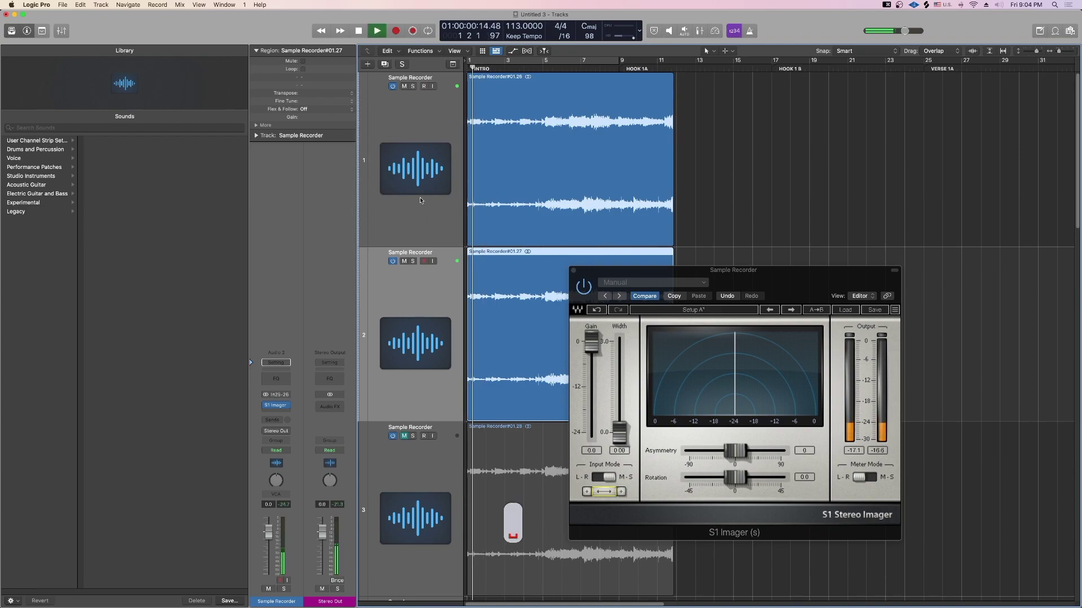
Step: Compare the first two Sample Recorder tracks during playback by toggling the second track's mute, then muting the first
left_click(404, 260)
left_click(404, 261)
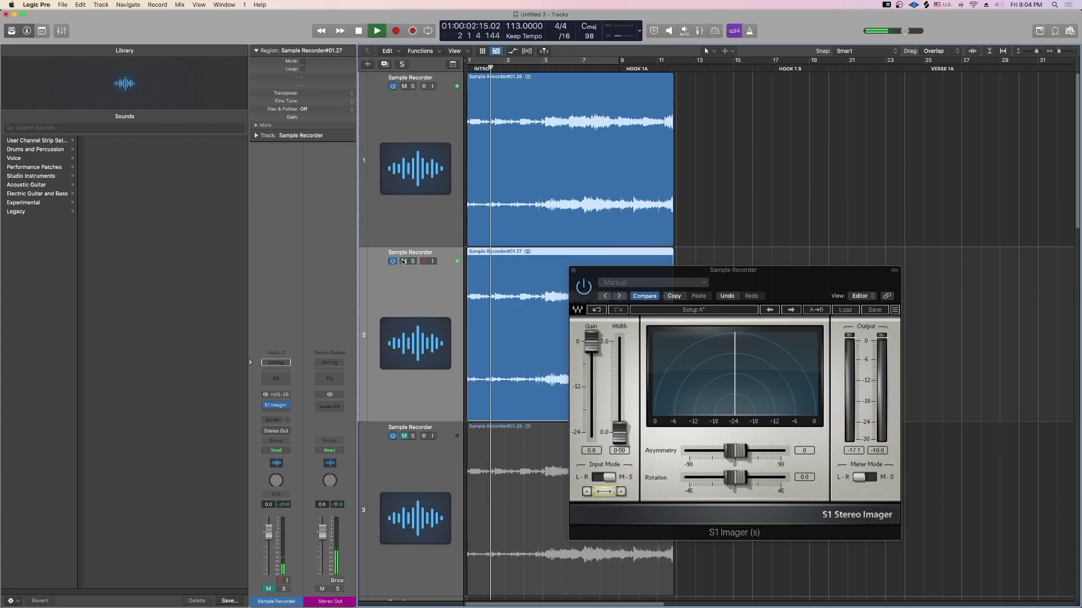
left_click(404, 260)
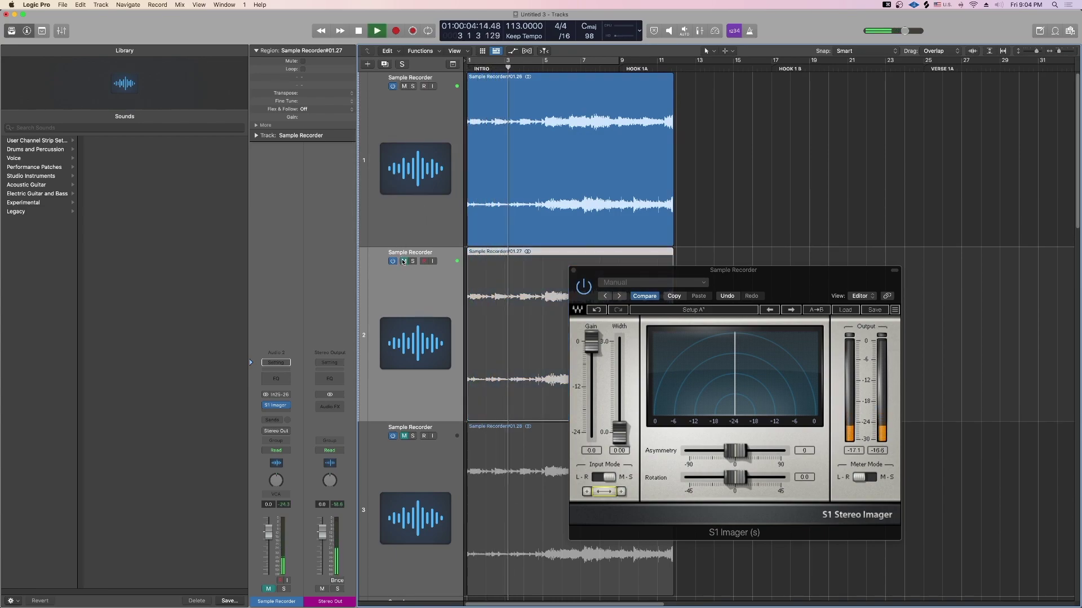
left_click(403, 261)
left_click(404, 86)
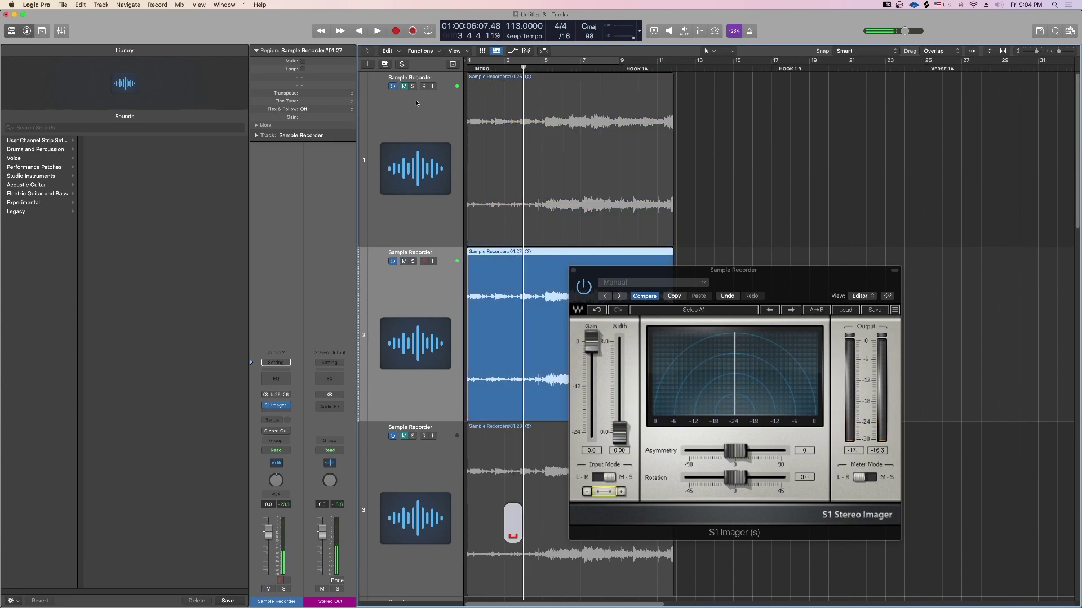
Step: Reduce the track heights and unmute the first Sample Recorder track
key("e")
key("q")
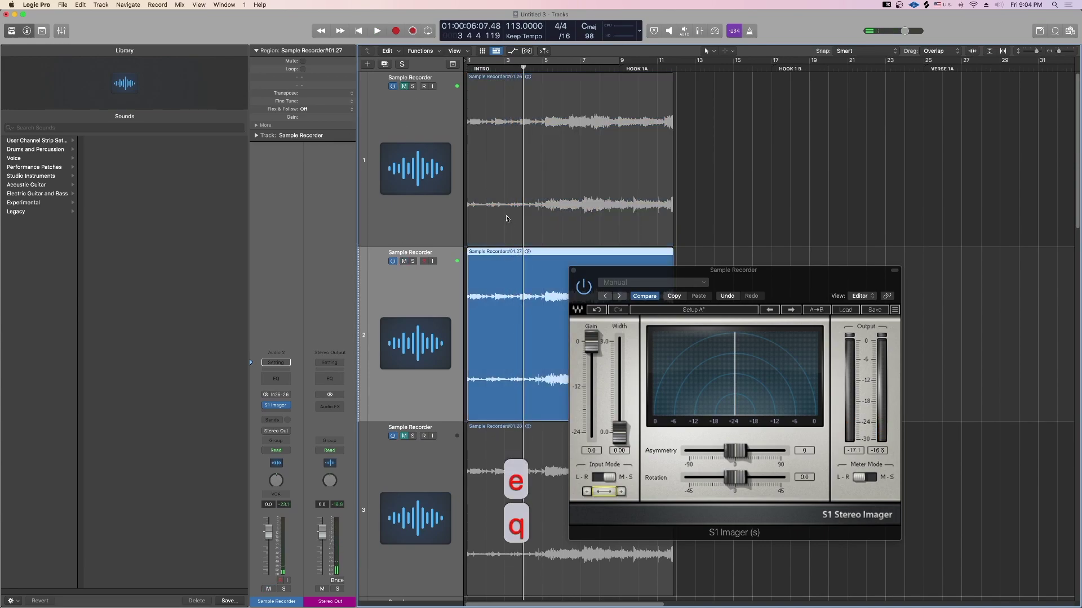
scroll(724, 213, "down", 5)
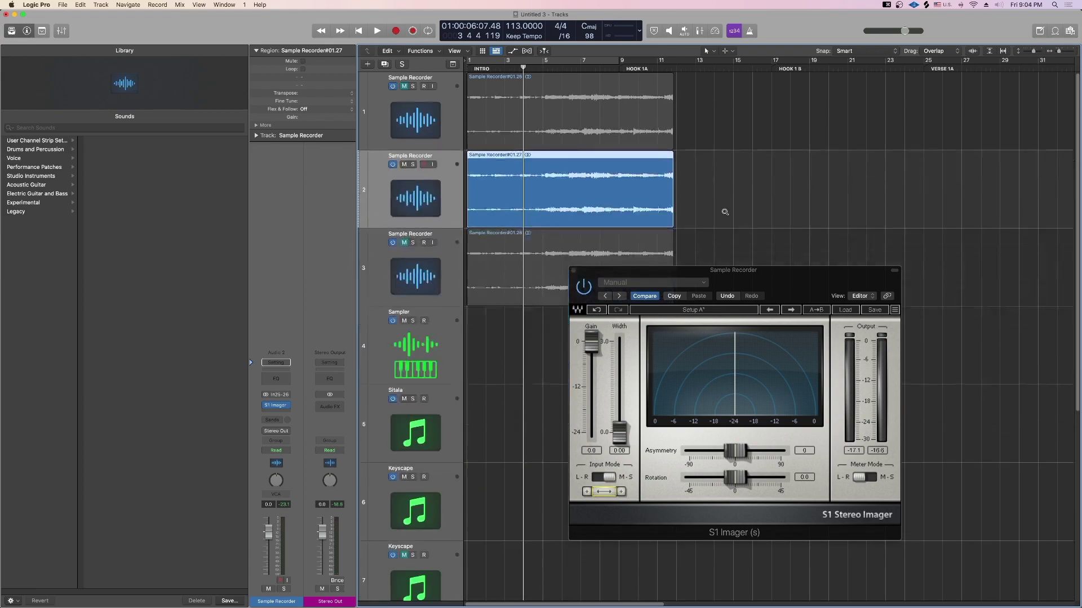
left_click(724, 166)
left_click(419, 136)
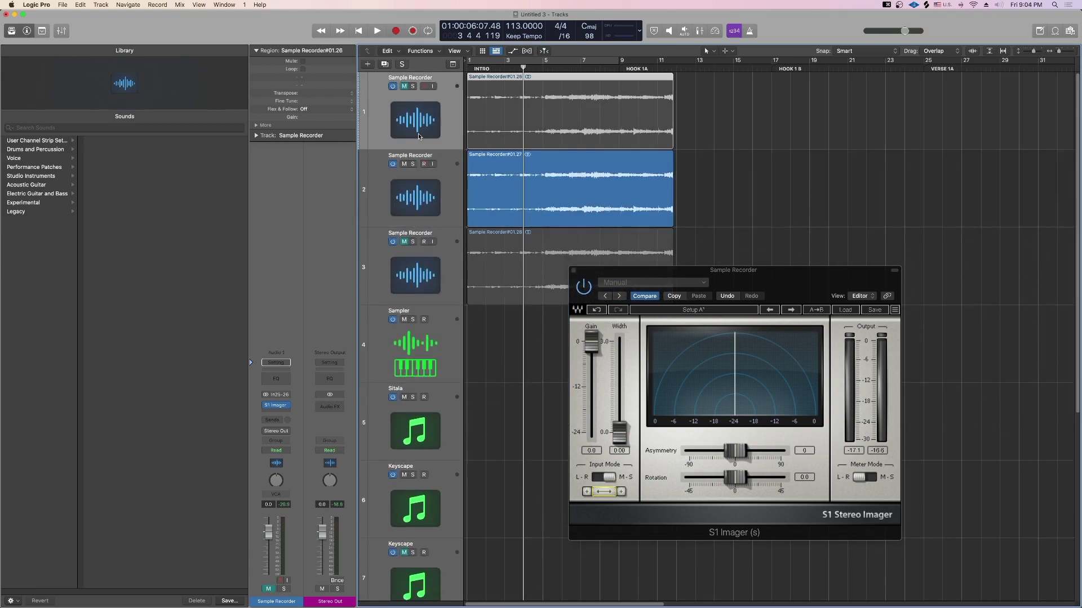
left_click(403, 87)
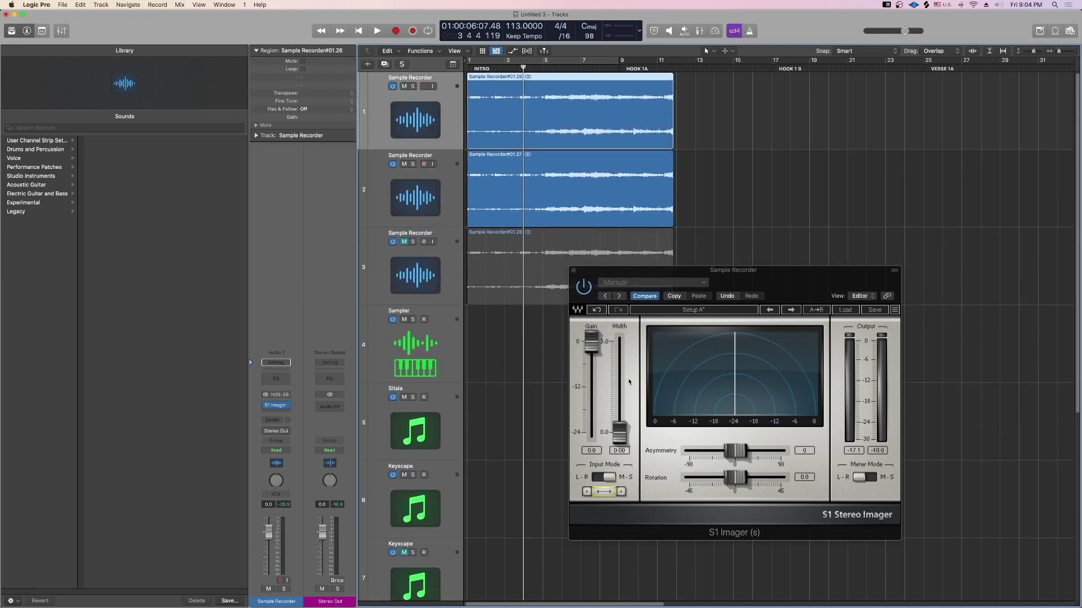
Step: Play the first Sample Recorder track soloed with S1 Imager's left/right swap on and raise the width to 1.00
left_click(610, 478)
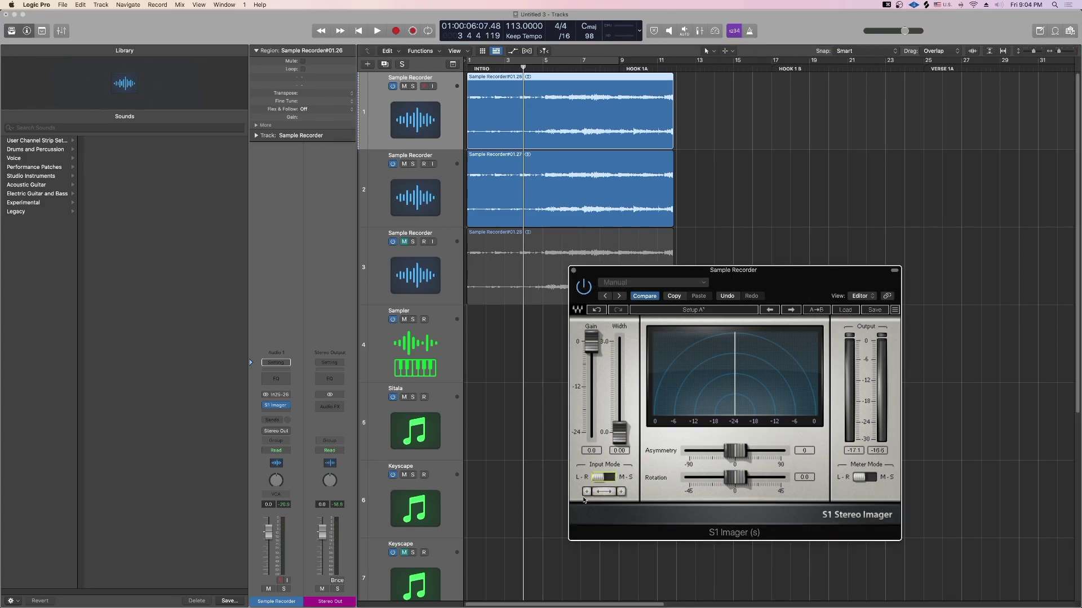
key("space")
key("s")
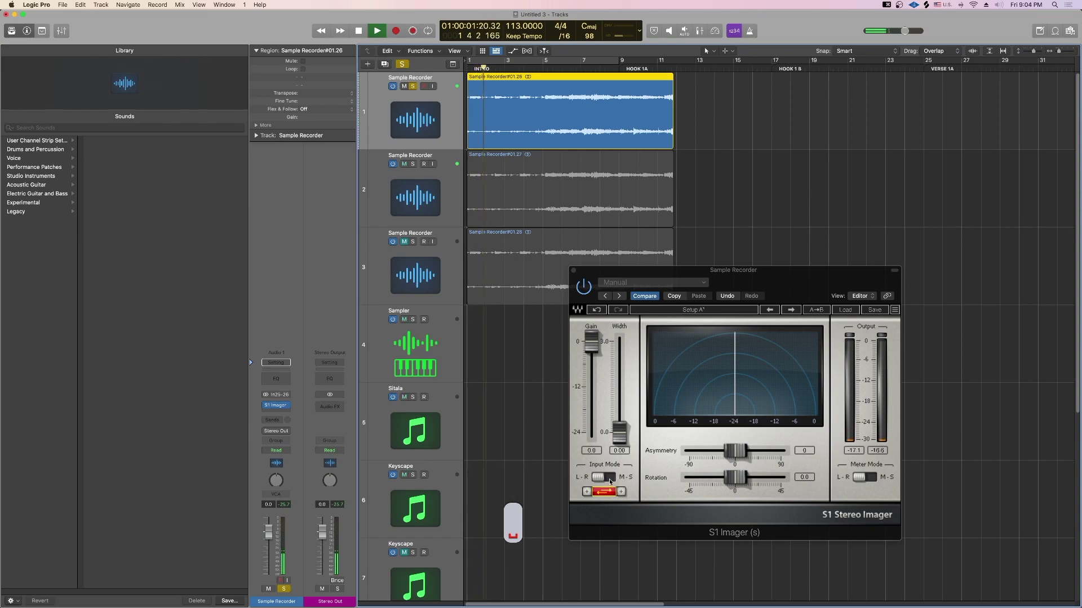
left_click_drag(620, 433, 618, 396)
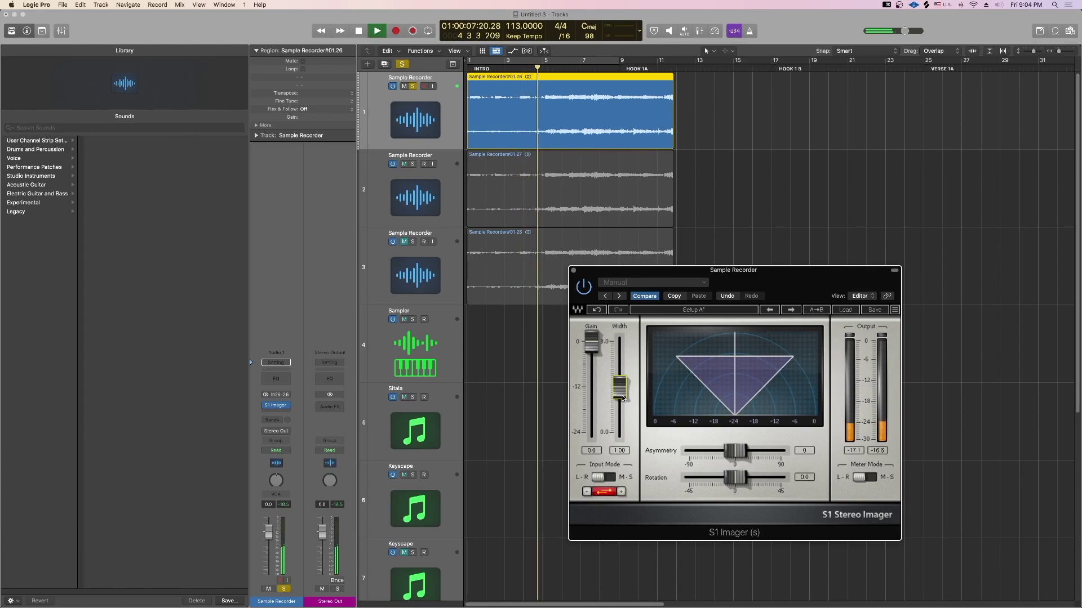
Step: Audition the first track from the start with S1 Imager's left phase inversion and M-S input, toggling the left/right swap
left_click(604, 492)
left_click(586, 492)
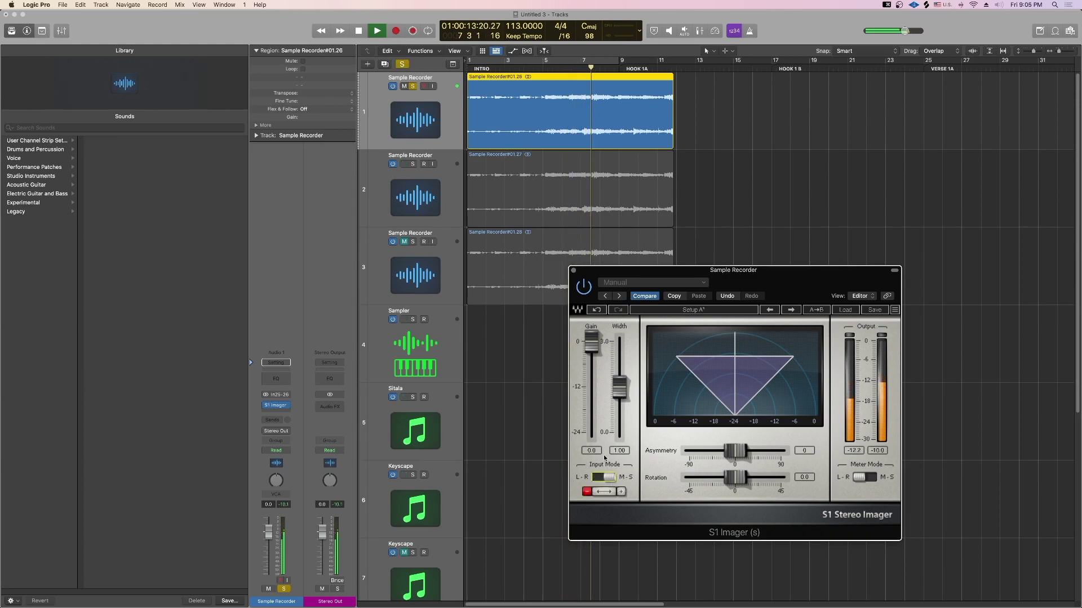
key("Return")
key("space")
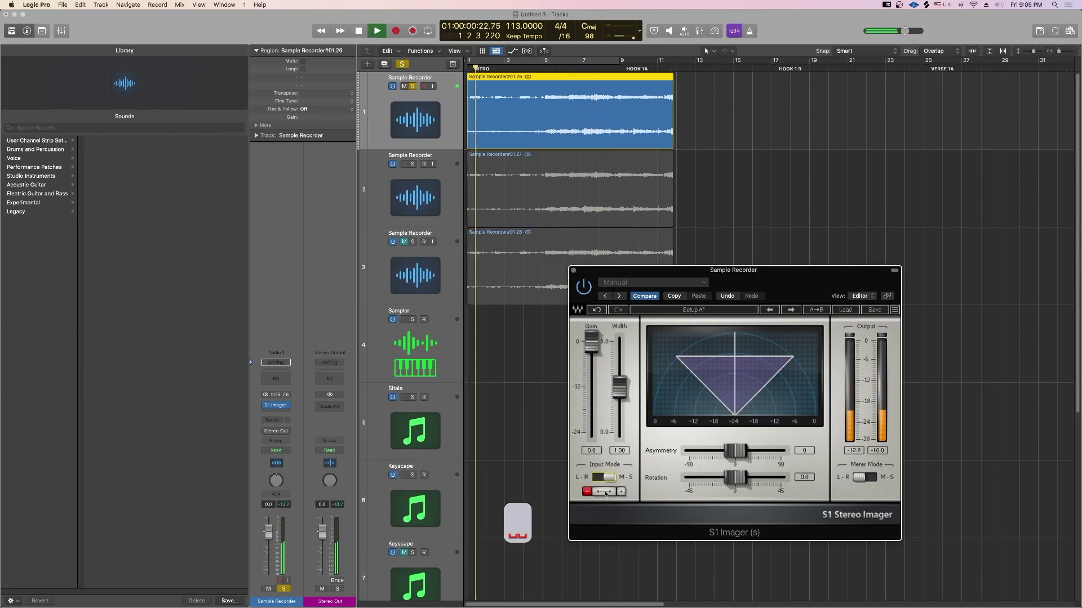
left_click(604, 492)
left_click(605, 492)
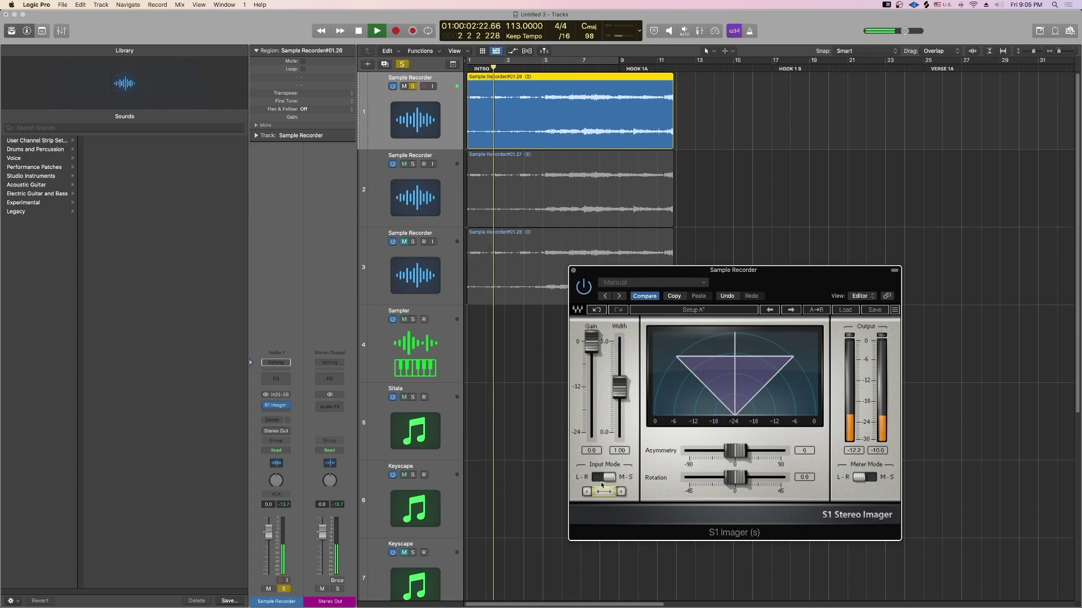
Step: Set the first track's S1 Imager back to L-R input with left phase inversion off and width 0.00
left_click(600, 477)
left_click(589, 491)
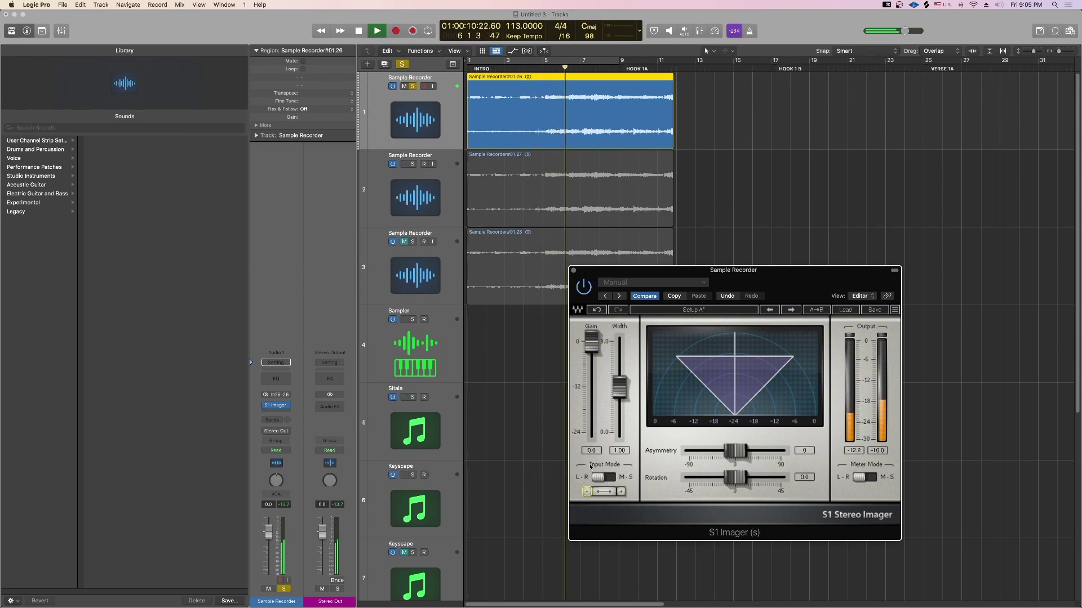
left_click_drag(619, 388, 614, 439)
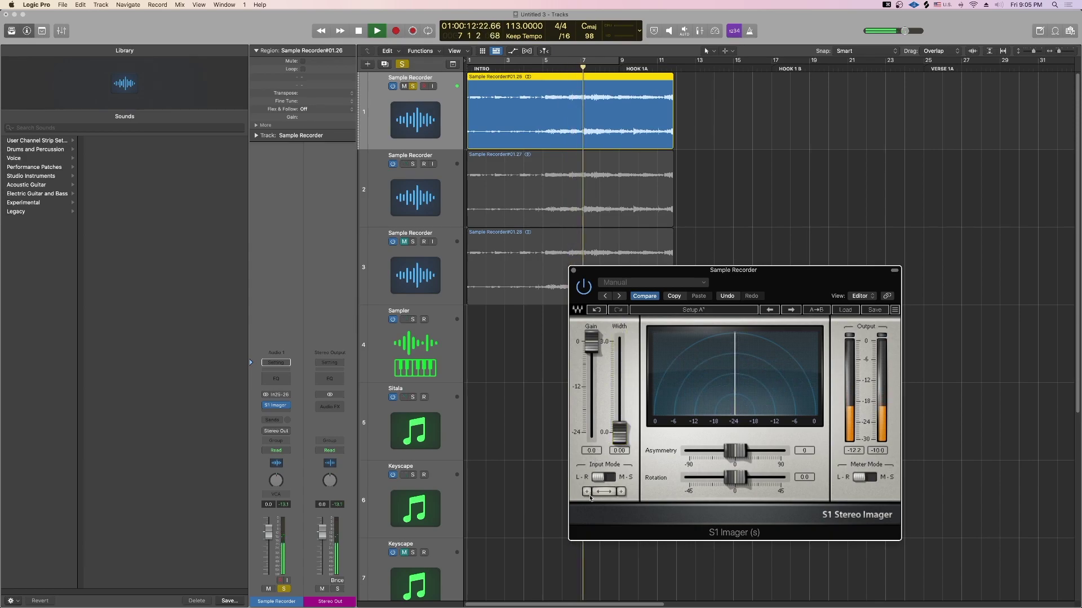
Step: Audition the soloed first track from about bar 5 with left phase inversion on, first in L-R and then in M-S input mode
key("space")
key("space")
left_click(542, 64)
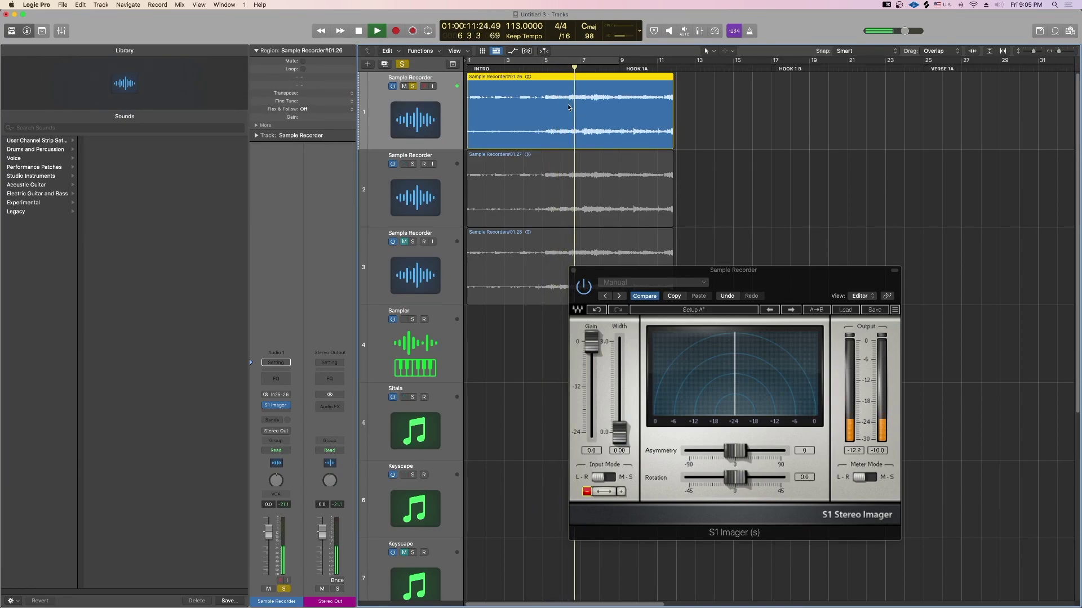
key("space")
mouse_move(620, 443)
left_mouse_down()
mouse_move(620, 395)
mouse_move(613, 436)
left_mouse_up()
key("space")
key("space")
key("space")
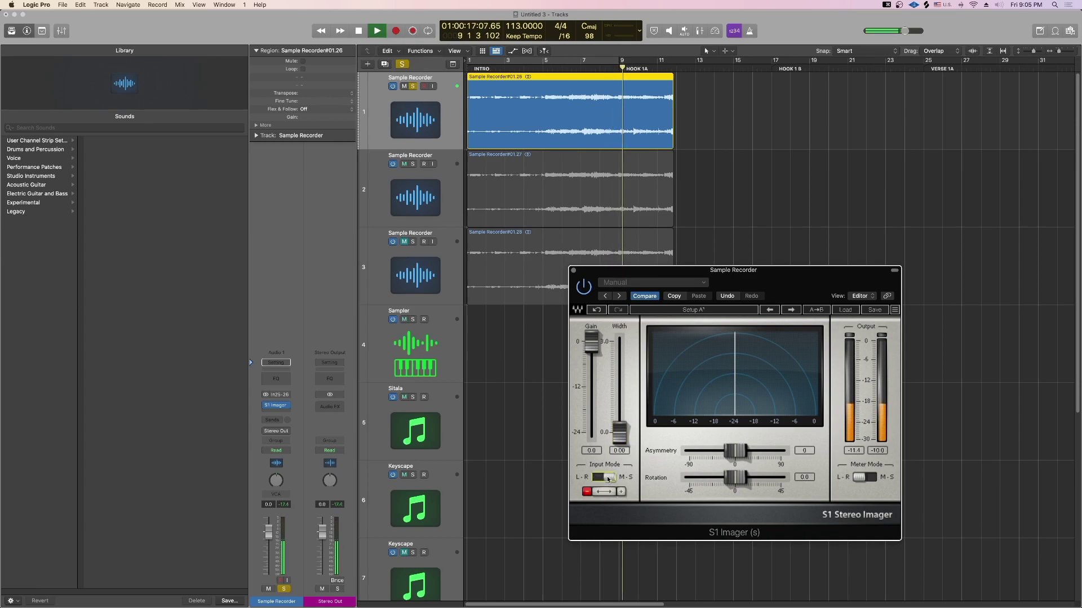
Step: Replay the soloed track from bar 5, then turn off left phase inversion and return S1 Imager's input mode to L-R
left_click(544, 63)
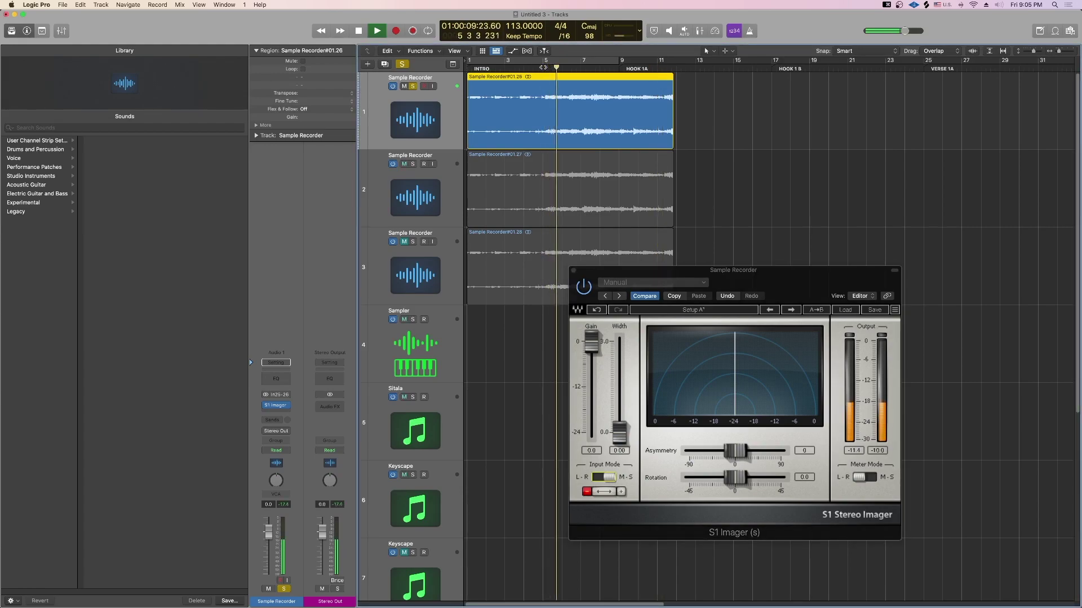
key("space")
left_click(602, 481)
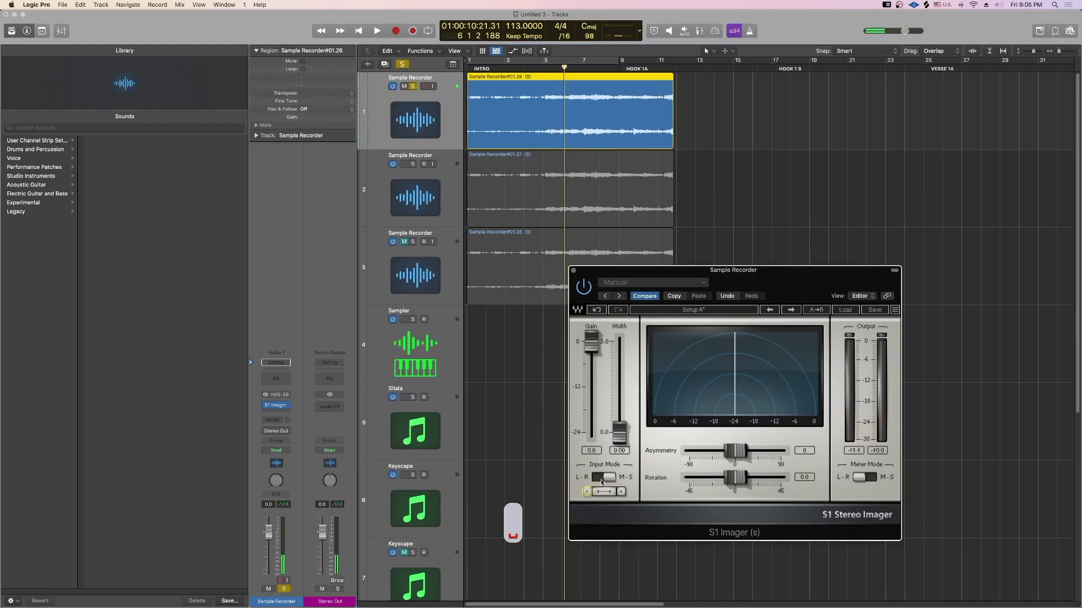
key("space")
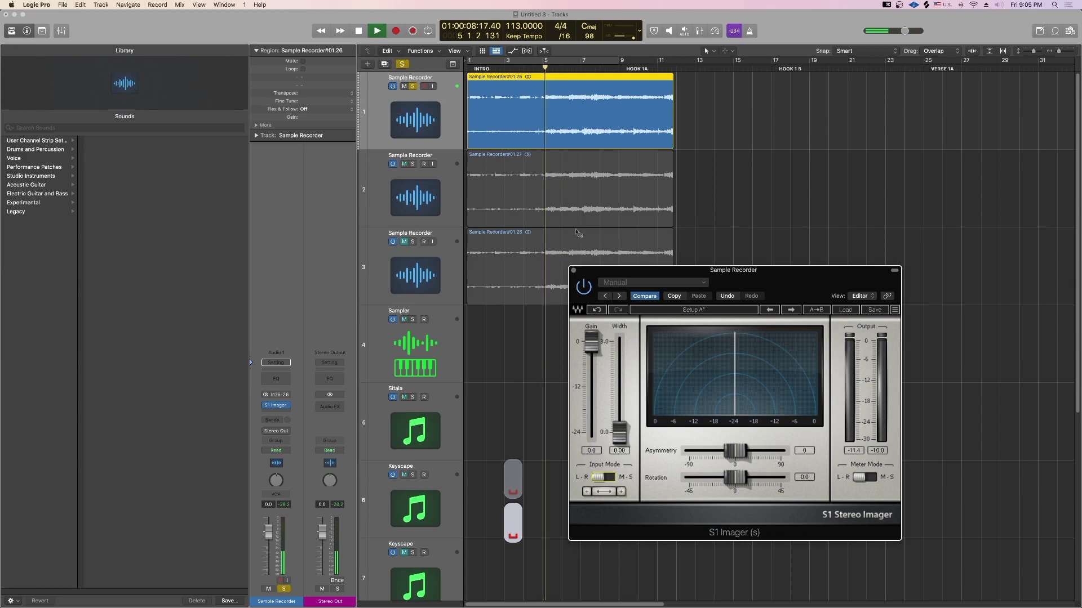
Step: Close the S1 Imager window, stop playback and clear the first Sample Recorder track's solo
left_click(573, 270)
key("space")
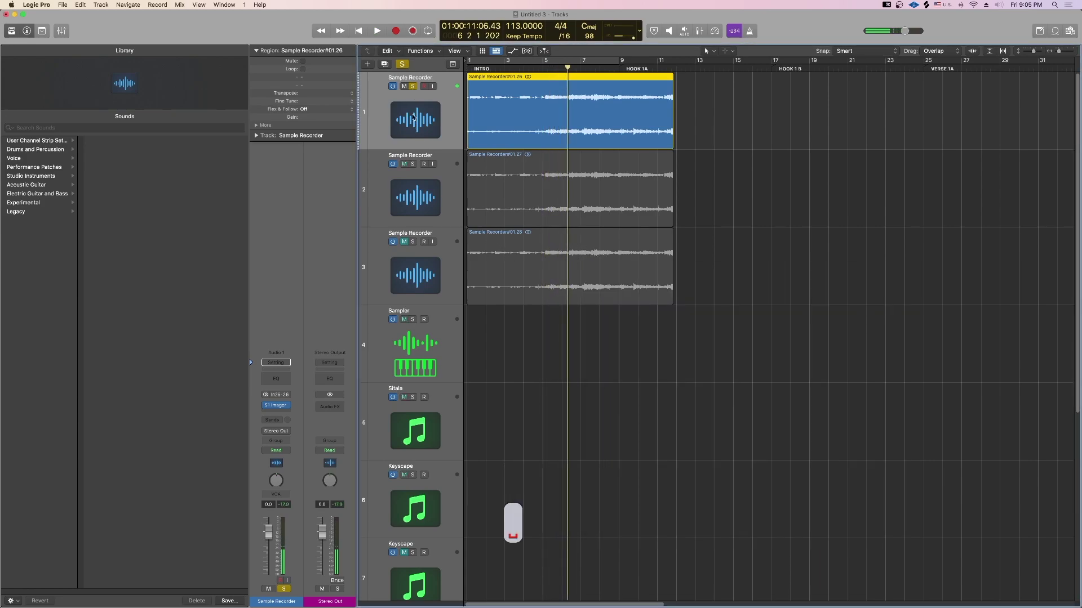
left_click(413, 87)
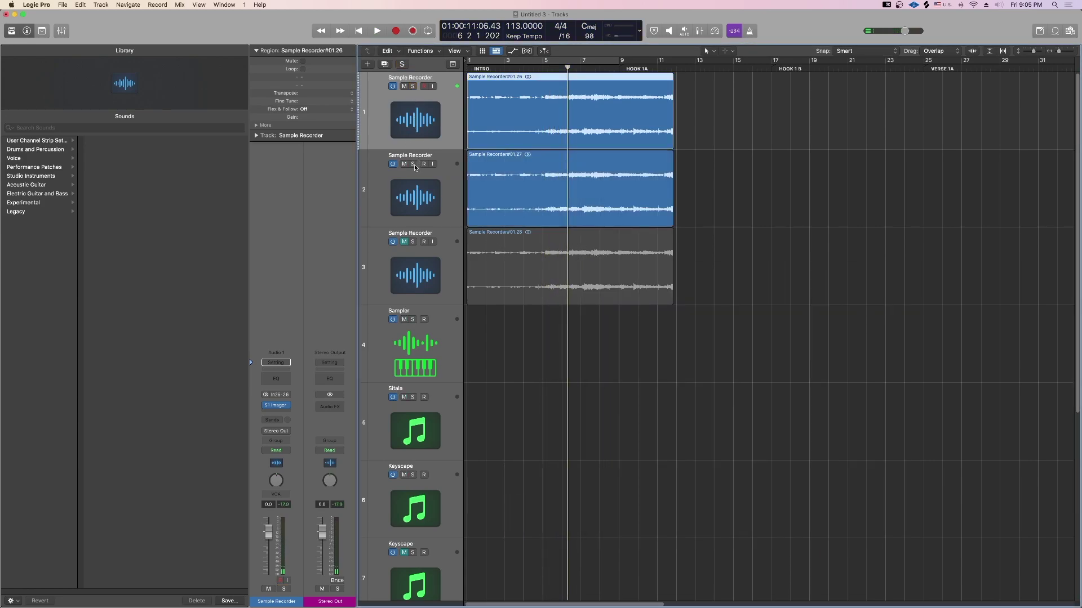
Step: Play from bar 5 with the second Sample Recorder track soloed, then clear its solo to hear the first two tracks together
left_click(413, 164)
key("space")
left_click(414, 164)
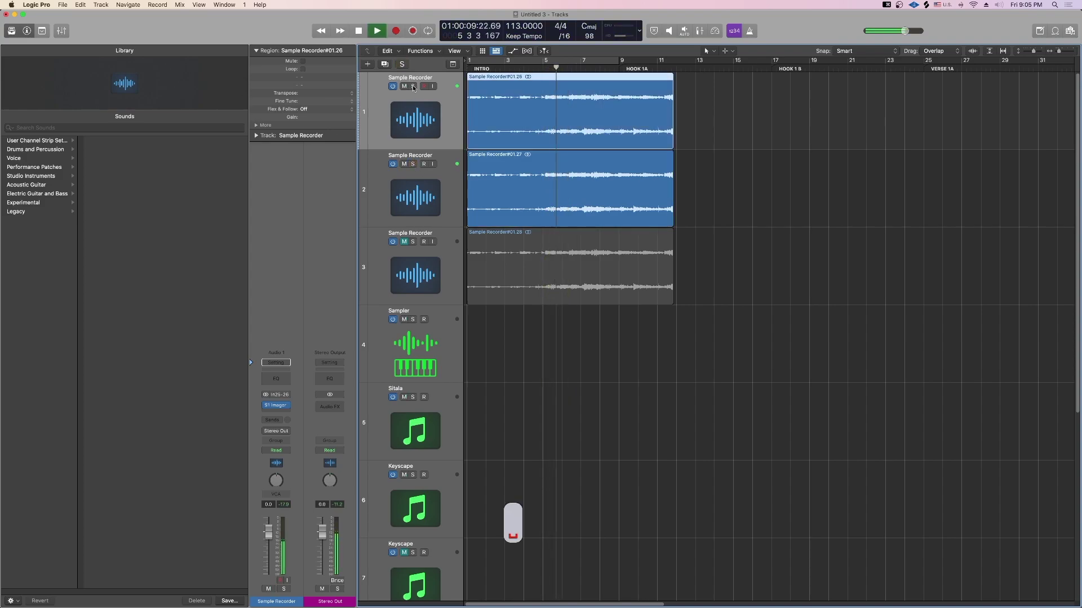
mouse_move(267, 407)
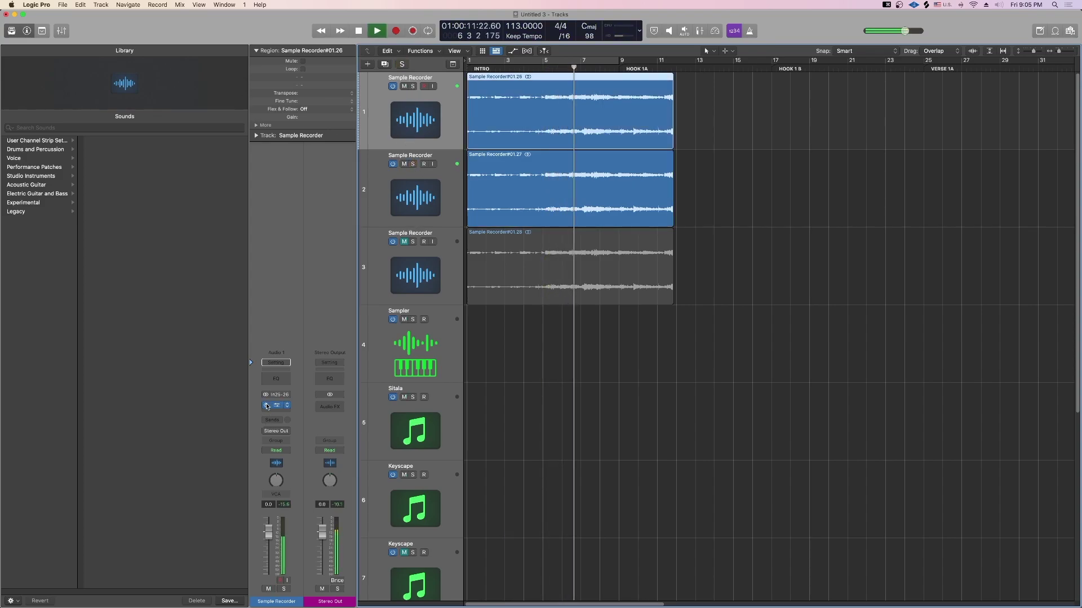
key("space")
Step: Delete the region on the second Sample Recorder track and erase the region on the third
left_click(418, 207)
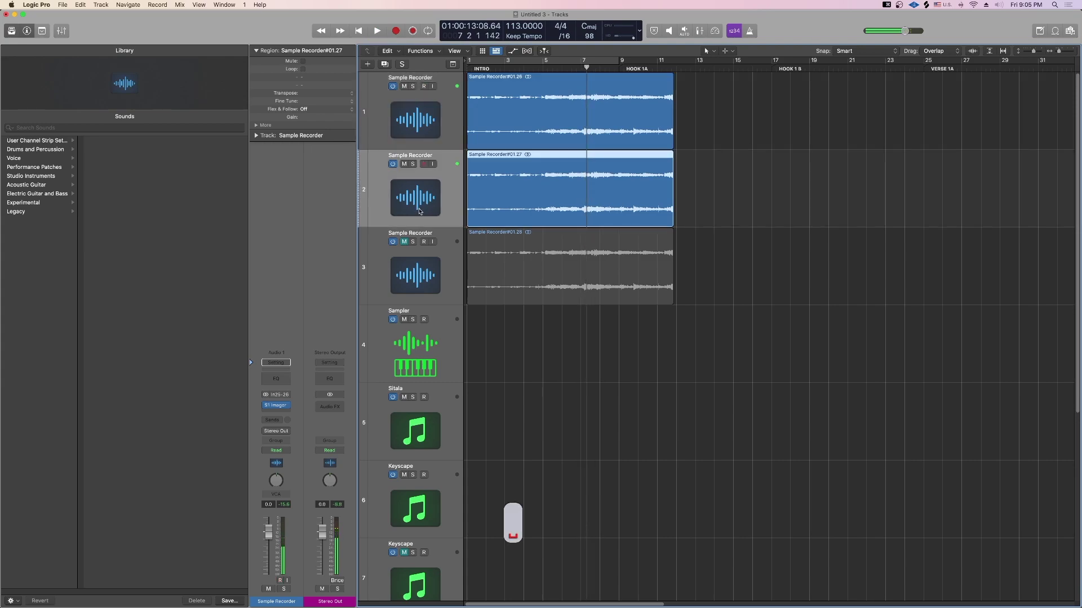
key("BackSpace")
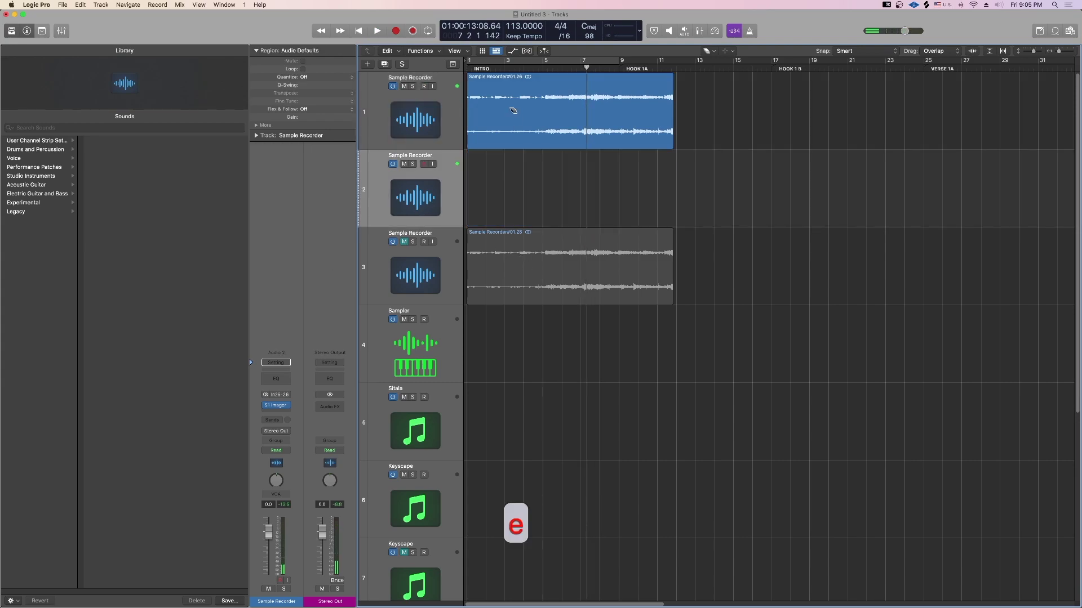
left_click(567, 215)
key("e")
left_click(538, 282)
key("q")
left_click(609, 216)
key("0")
key("0")
Step: Switch to YouTube in Safari and play 산울림-안개 속에 핀 꽃 from the KOREAN LOOPS & SAMPLES playlist
key("super+Tab")
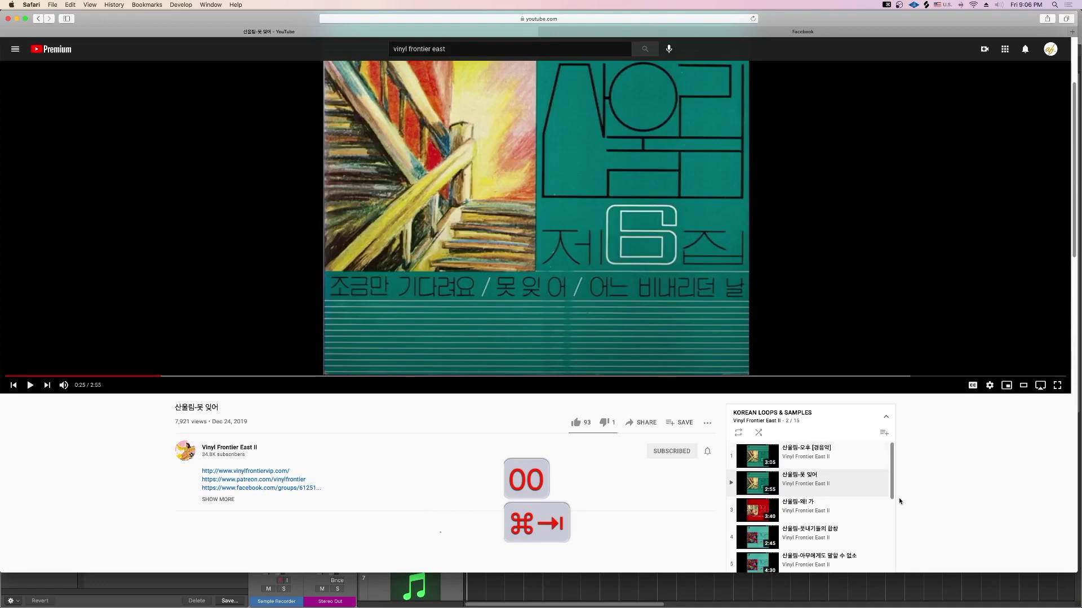
scroll(898, 498, "down", 3)
scroll(864, 445, "down", 5)
left_click(838, 436)
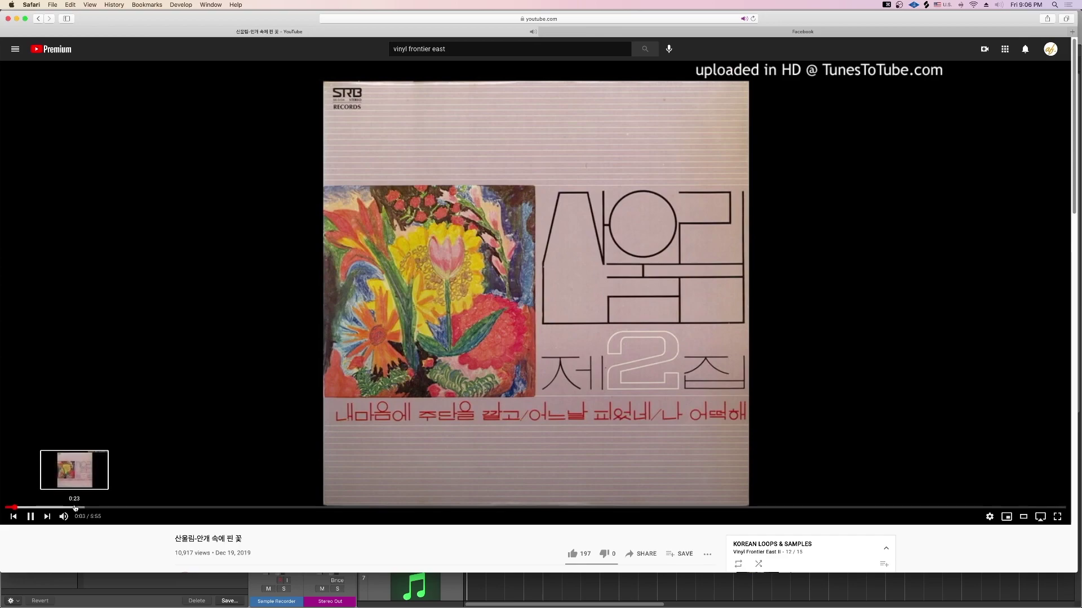
Step: Play 산울림-그 얼굴 그 모습 from the same playlist and look through the related videos
scroll(616, 391, "down", 6)
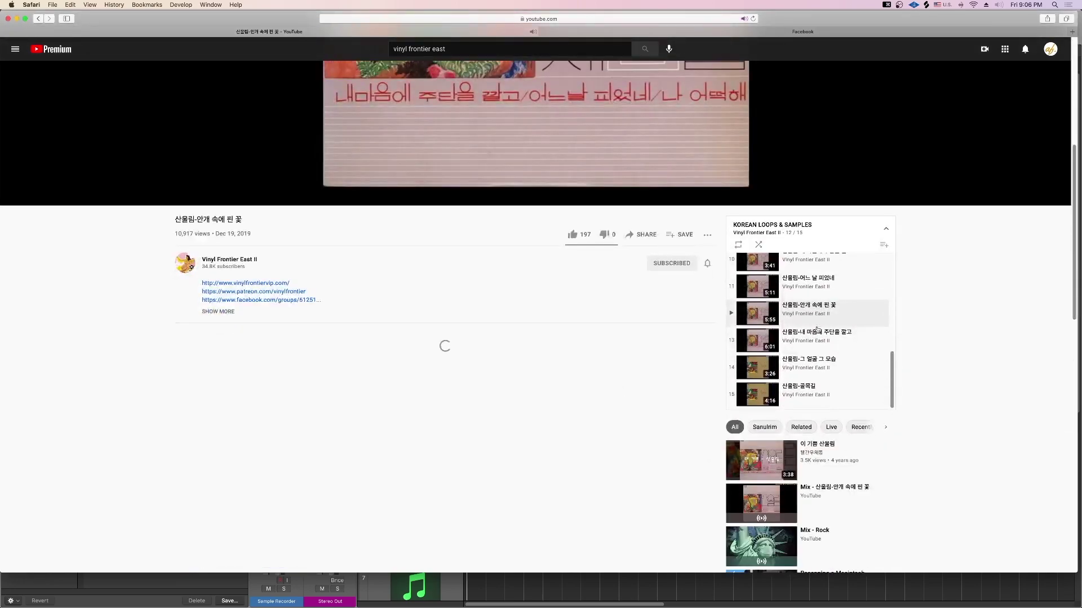
left_click(810, 380)
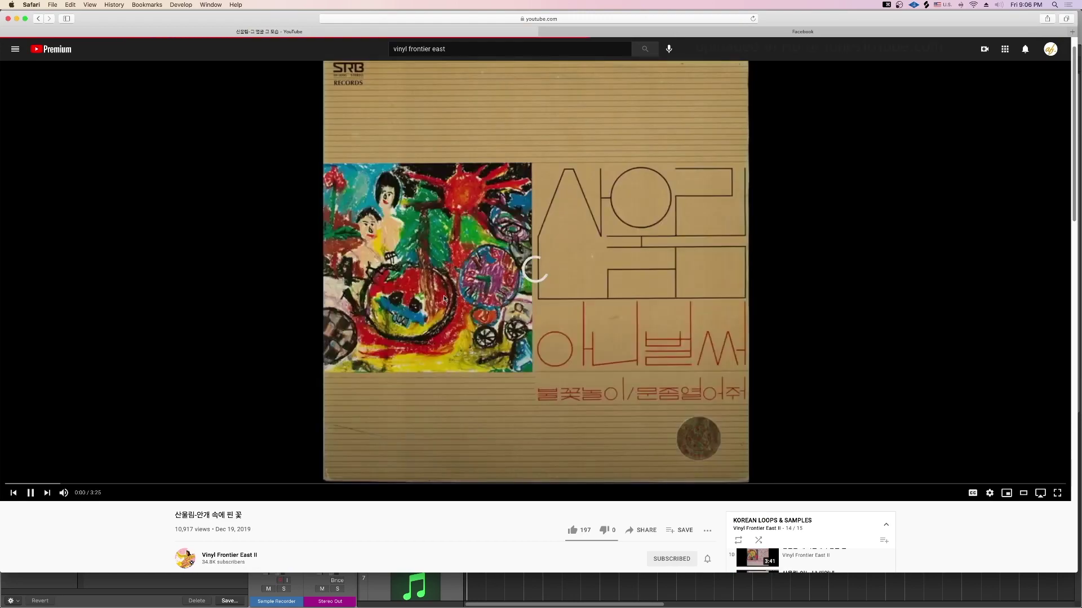
scroll(442, 298, "down", 10)
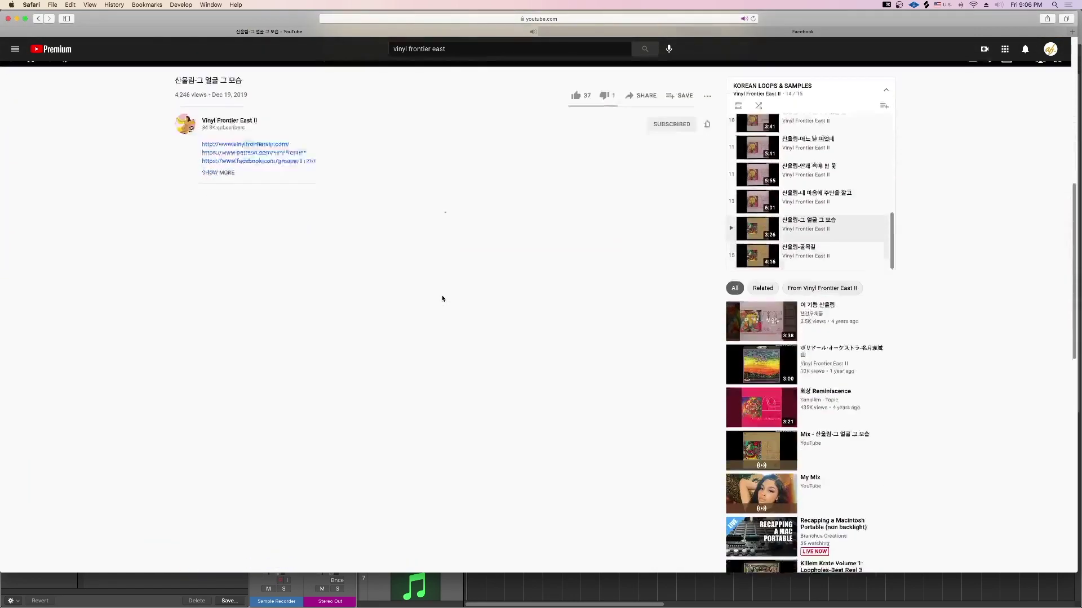
scroll(442, 298, "down", 3)
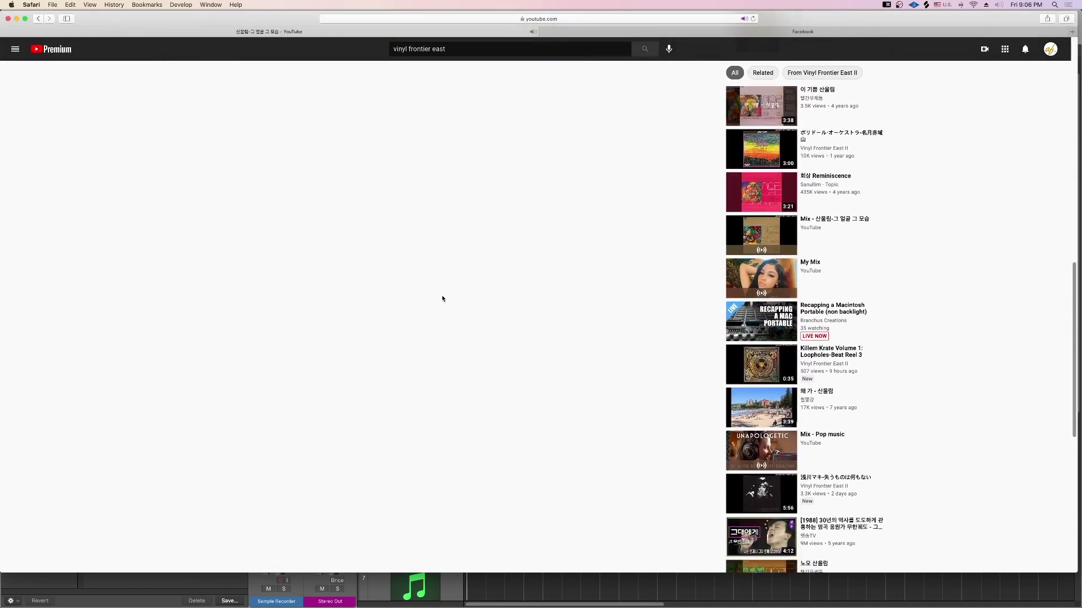
Step: Search YouTube for "nasty drum breaks"
scroll(442, 298, "up", 15)
left_click(442, 49)
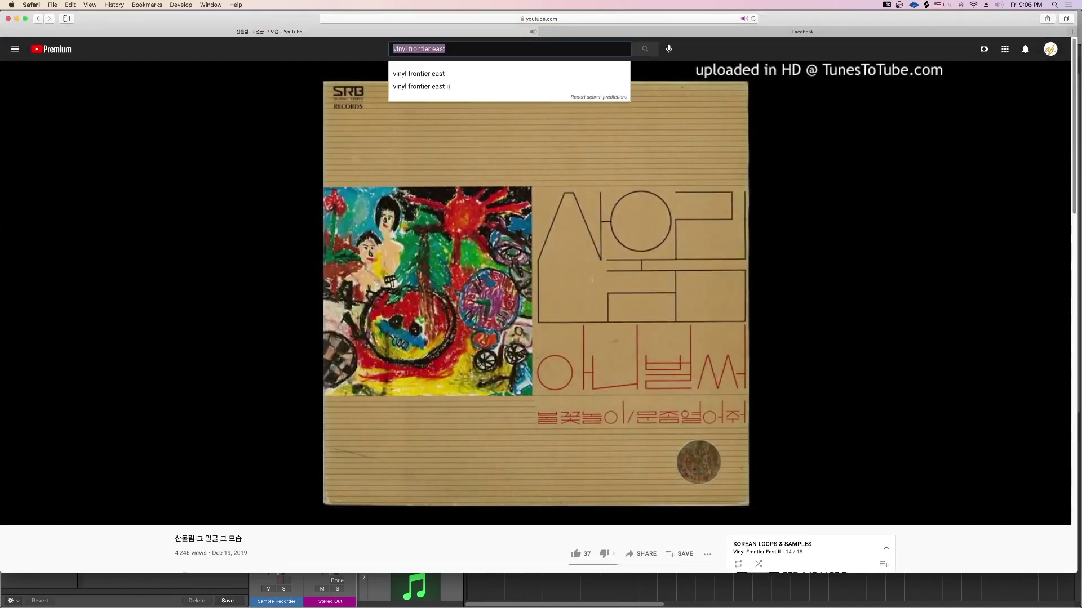
type("nasty drum breaks")
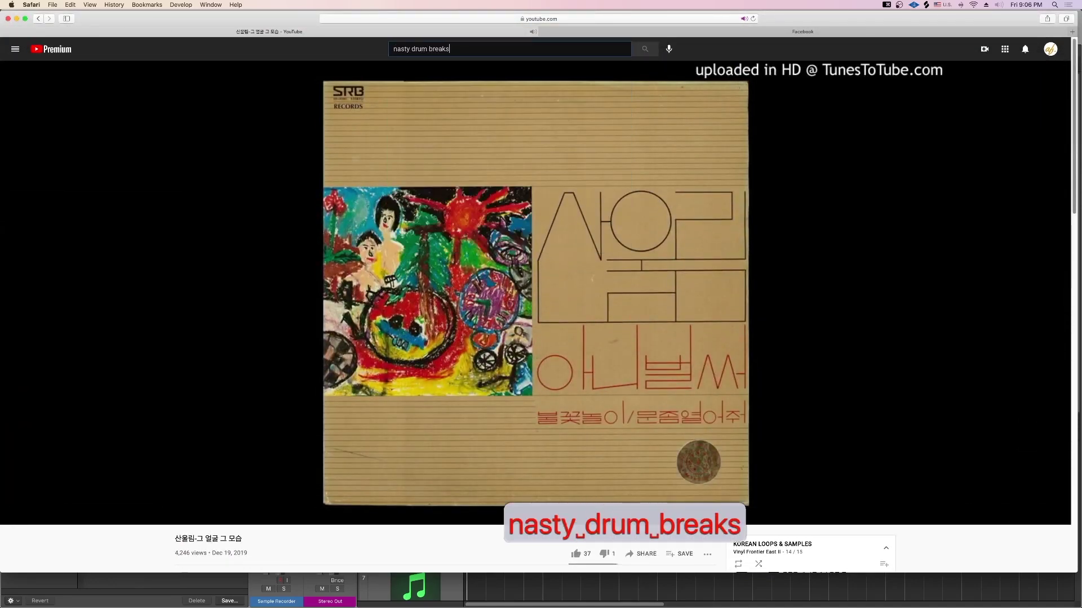
key("Return")
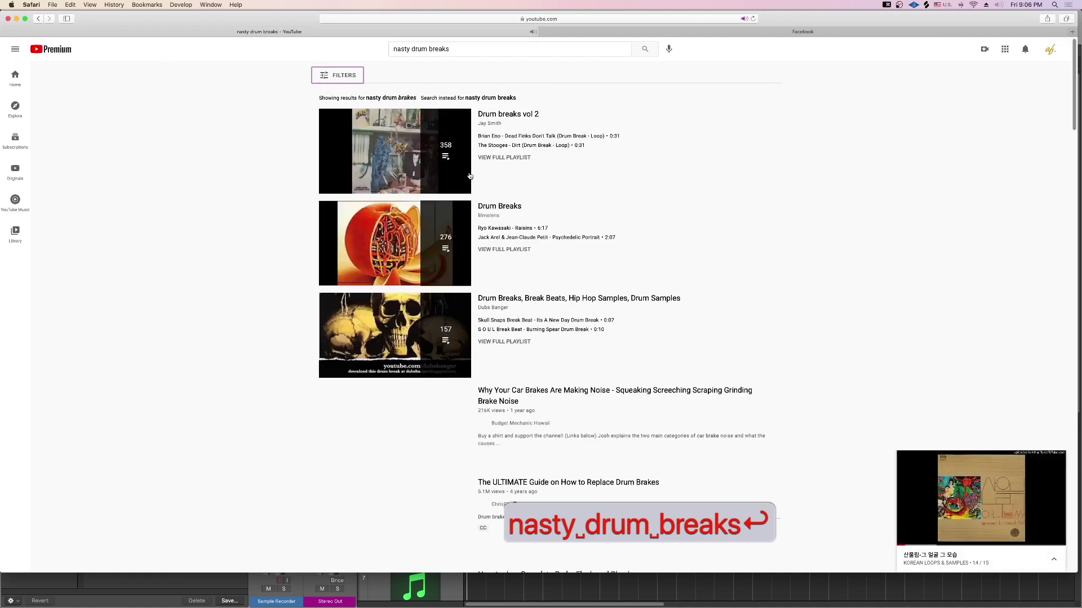
Step: Open the Drum breaks vol 2 playlist and play the second Brian Eno - Dead Finks Don't Talk (Drum Break - Loop) entry
key("super+Tab")
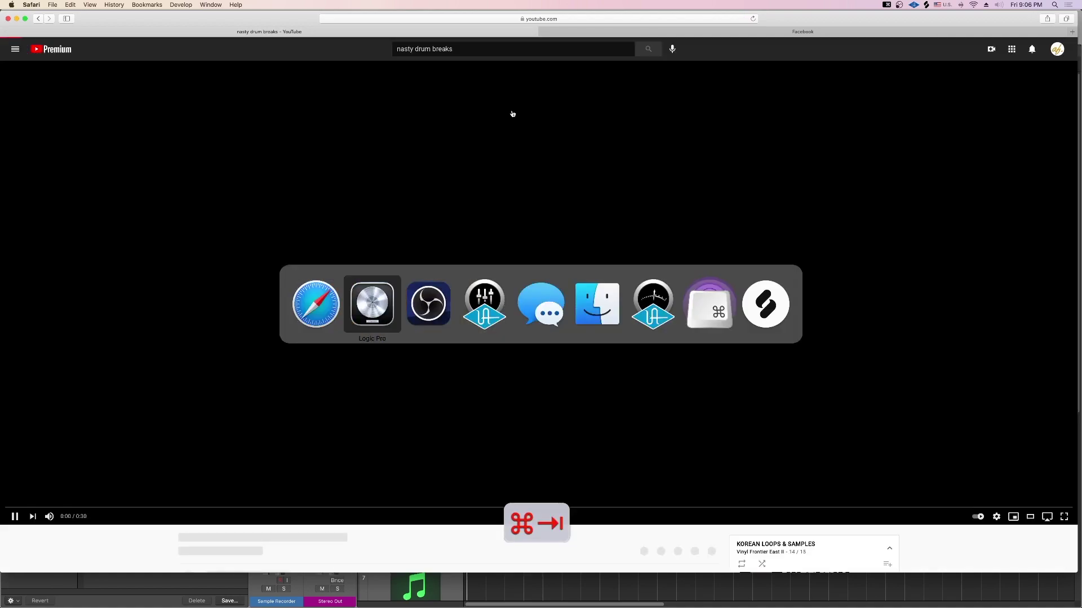
key("super+Tab")
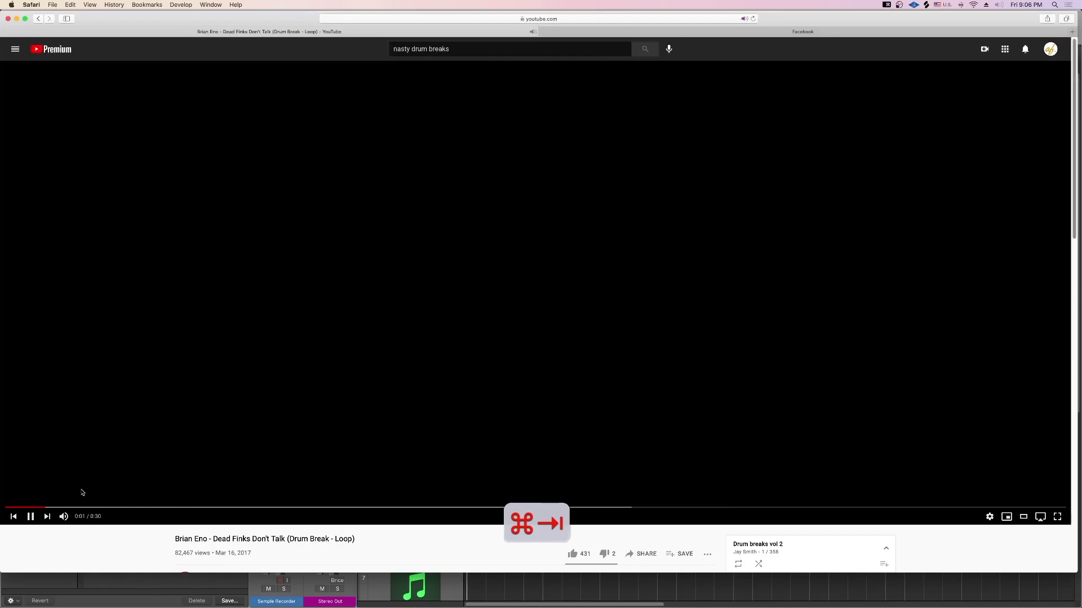
scroll(388, 534, "down", 5)
left_click(806, 437)
scroll(789, 438, "up", 1)
scroll(770, 443, "down", 2)
scroll(890, 493, "down", 3)
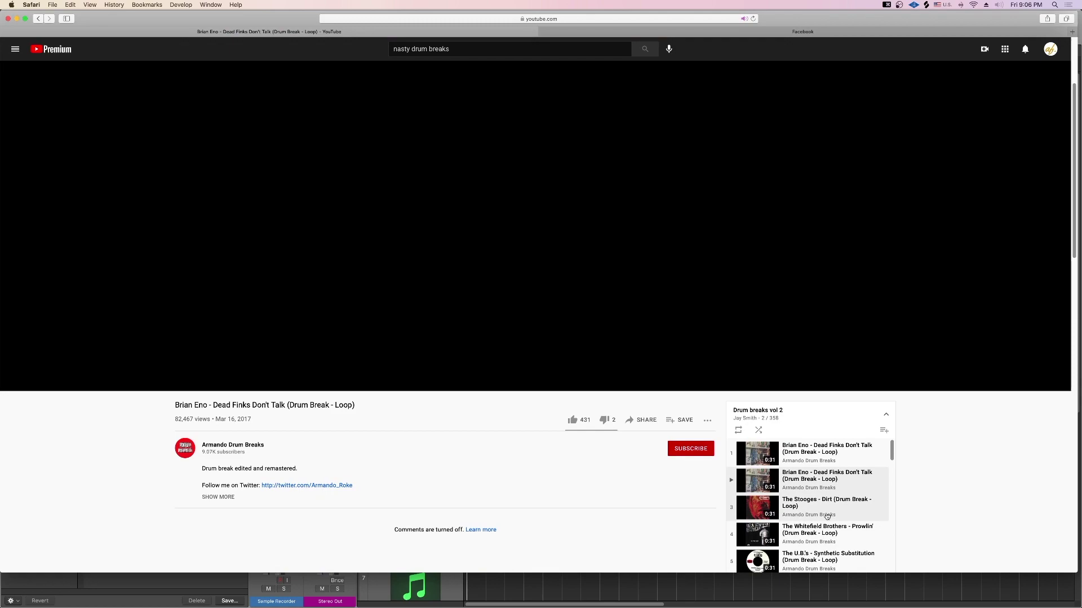
Step: Play The Stooges - Dirt (Drum Break - Loop) from the playlist, pause it and rewind it to the beginning
left_click(826, 516)
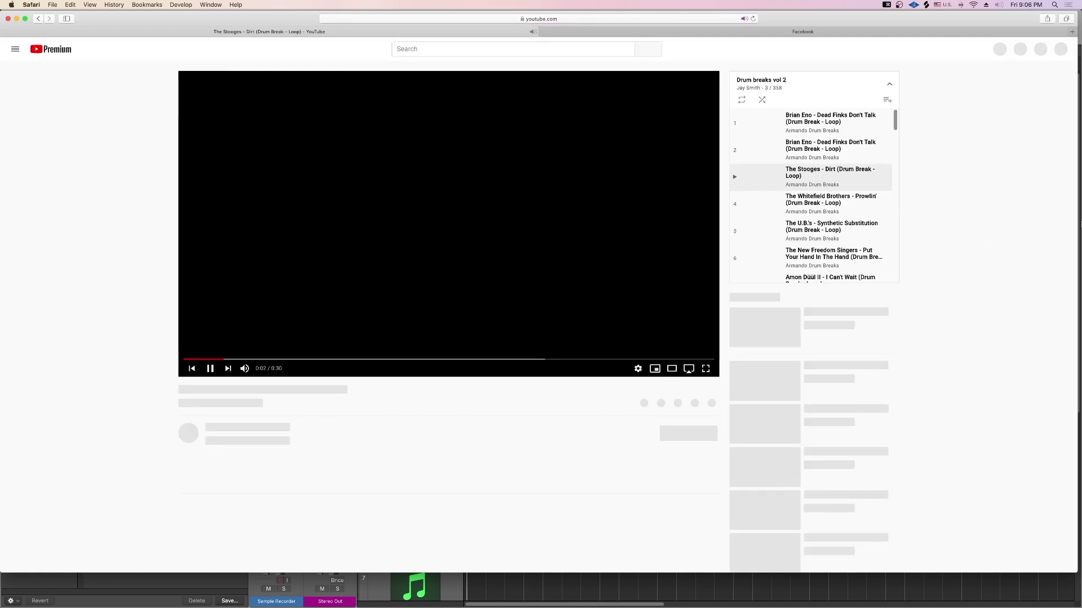
scroll(845, 230, "down", 6)
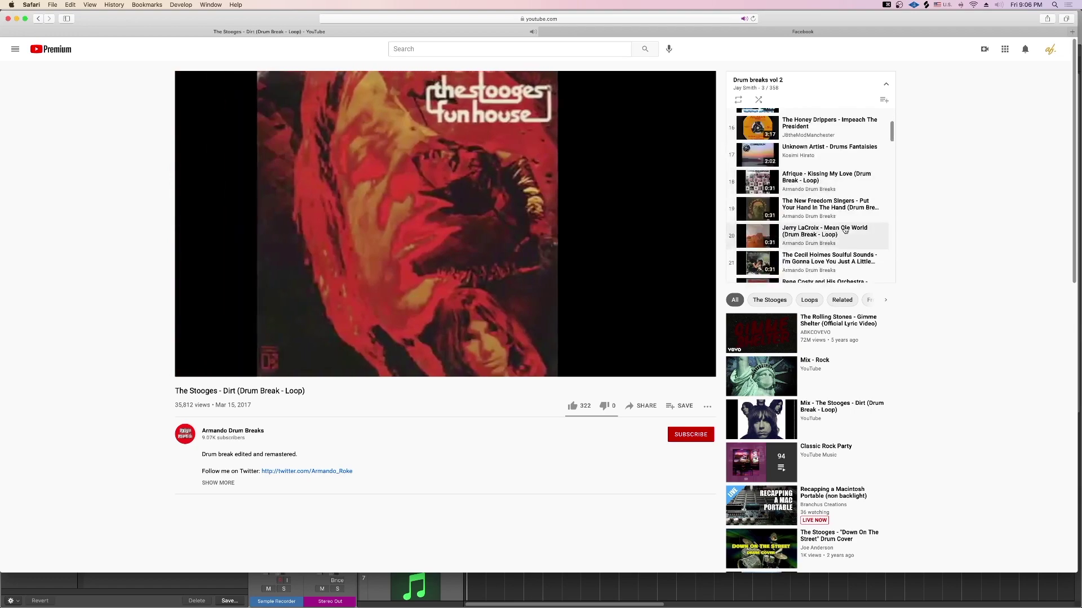
left_click(527, 258)
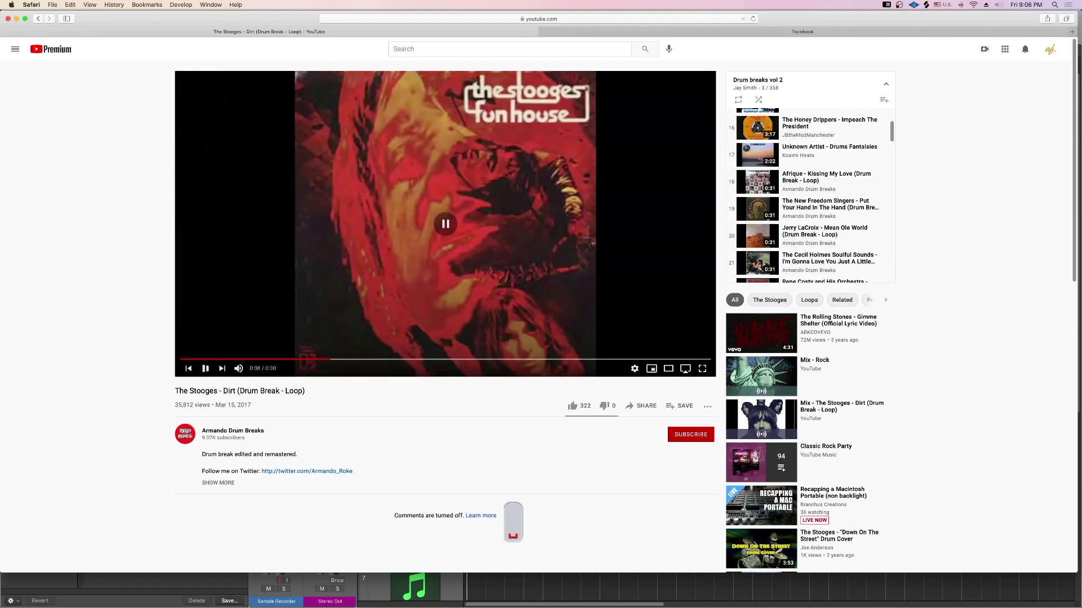
left_click(182, 359)
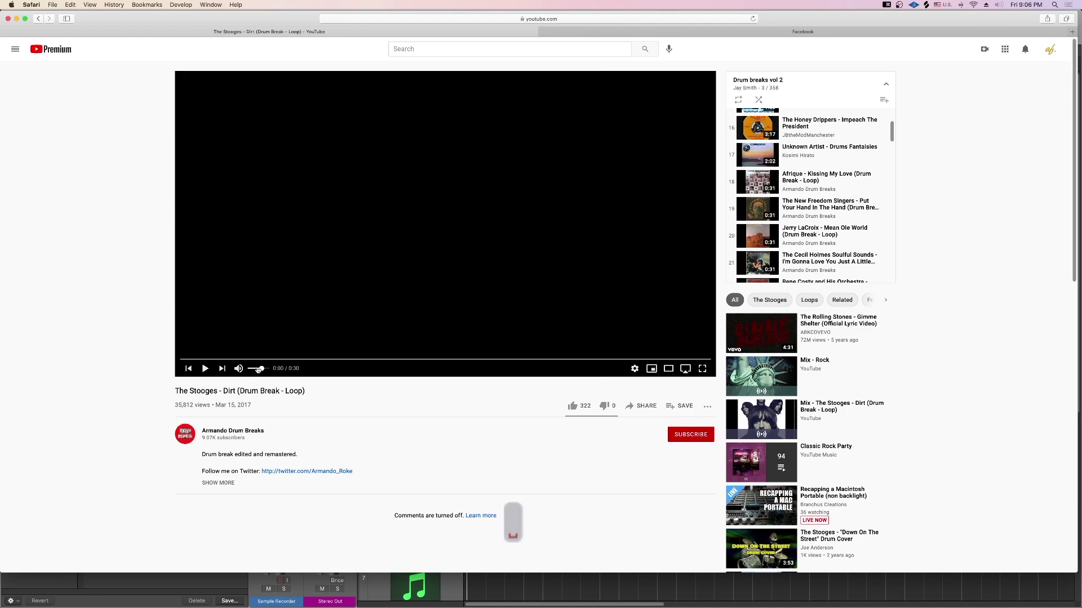
Step: Switch to Logic Pro and start recording on the first Sample Recorder track
key("super+Tab")
key("super+Tab")
key("super+Tab")
key("super+Tab")
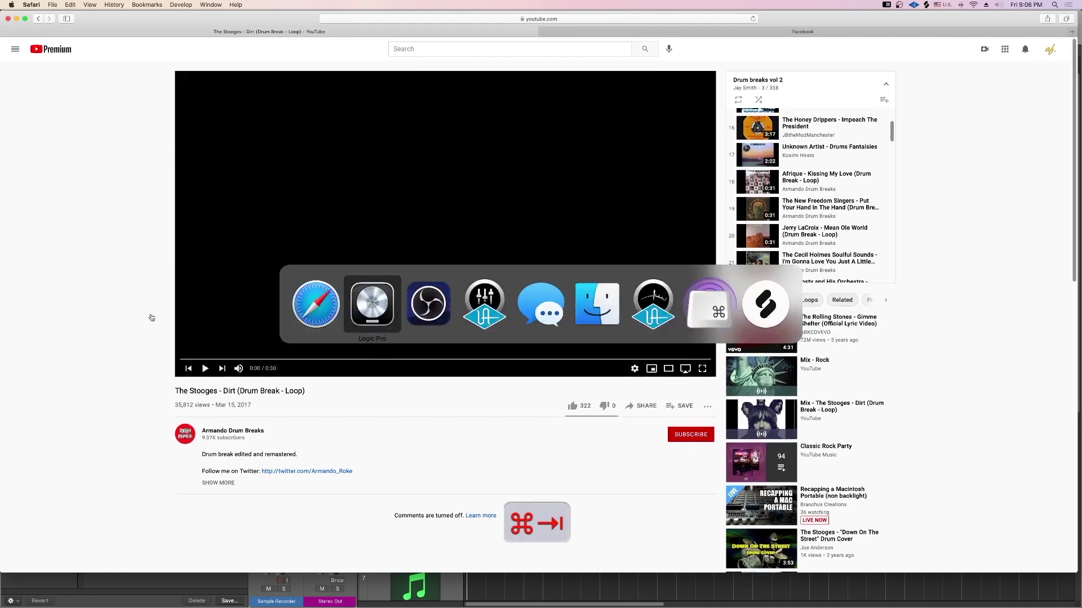
key("super+Tab")
key("super+Tab")
key("super+Tab")
key("super+Tab")
key("super+Tab")
key("super+Tab")
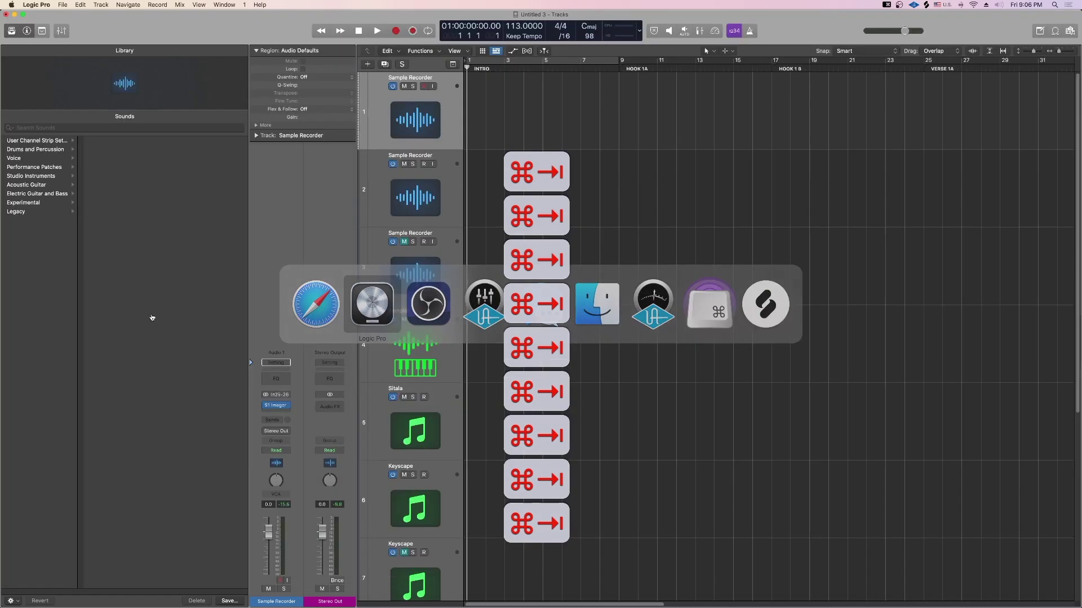
key("KP_Multiply")
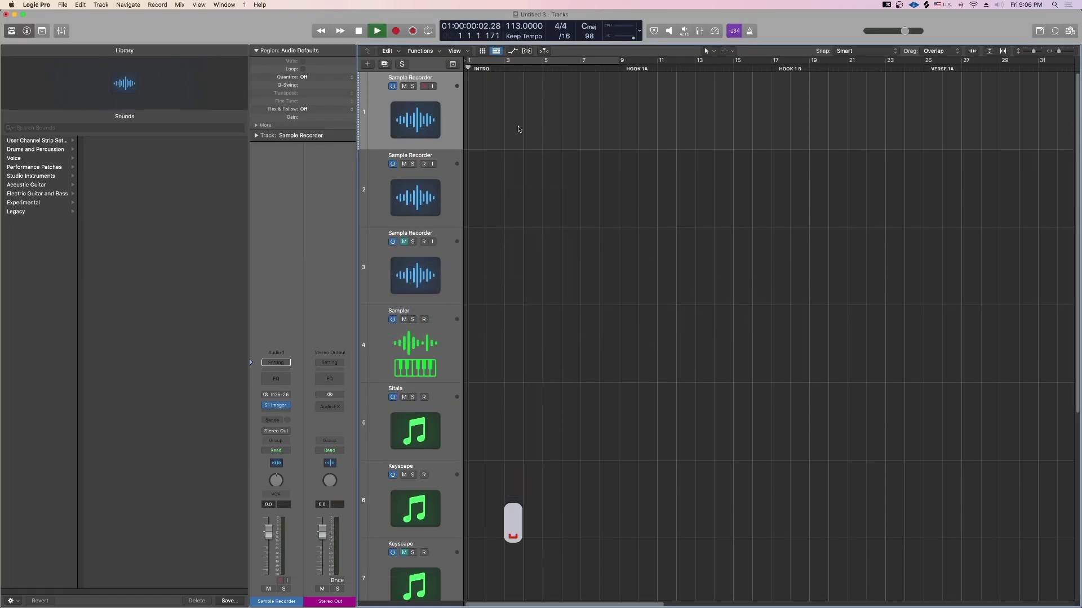
Step: Play The Stooges drum break in Safari to capture it, pause the video and stop the recording in Logic Pro
key("super+Tab")
key("space")
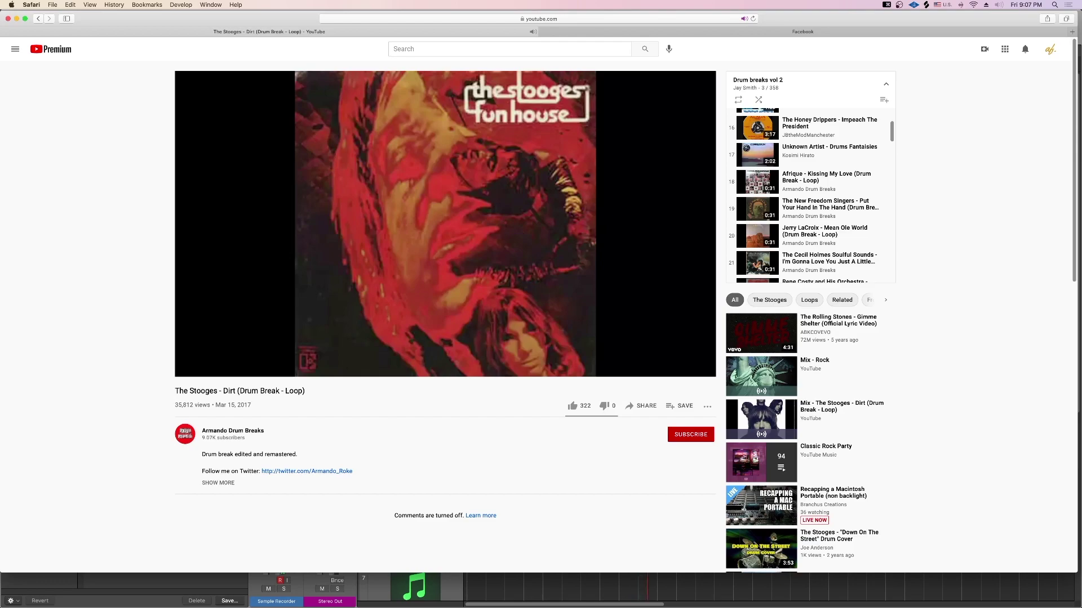
key("space")
key("cmd+Tab")
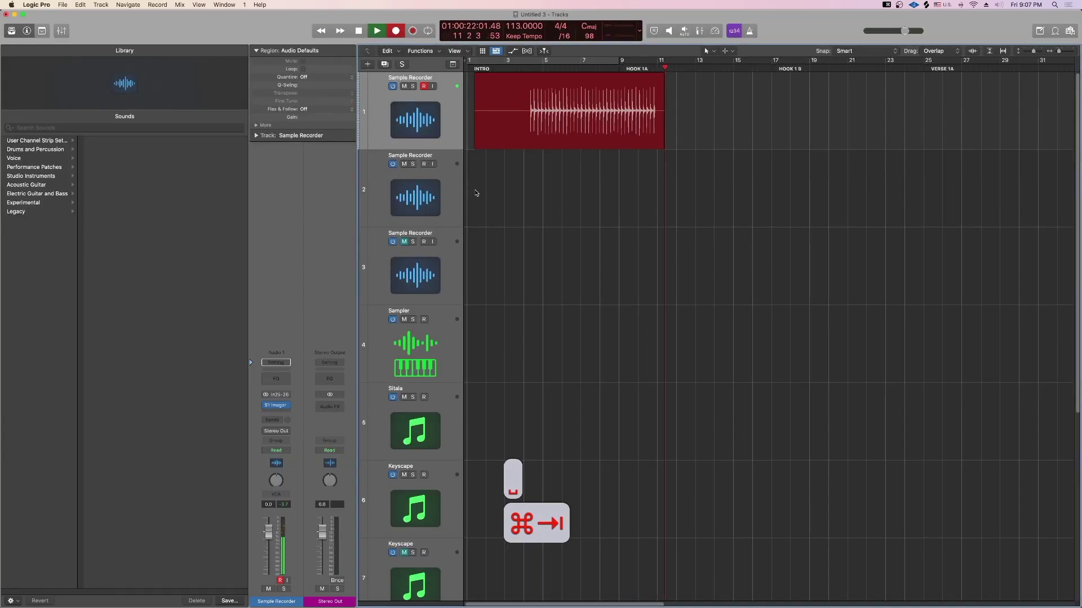
key("space")
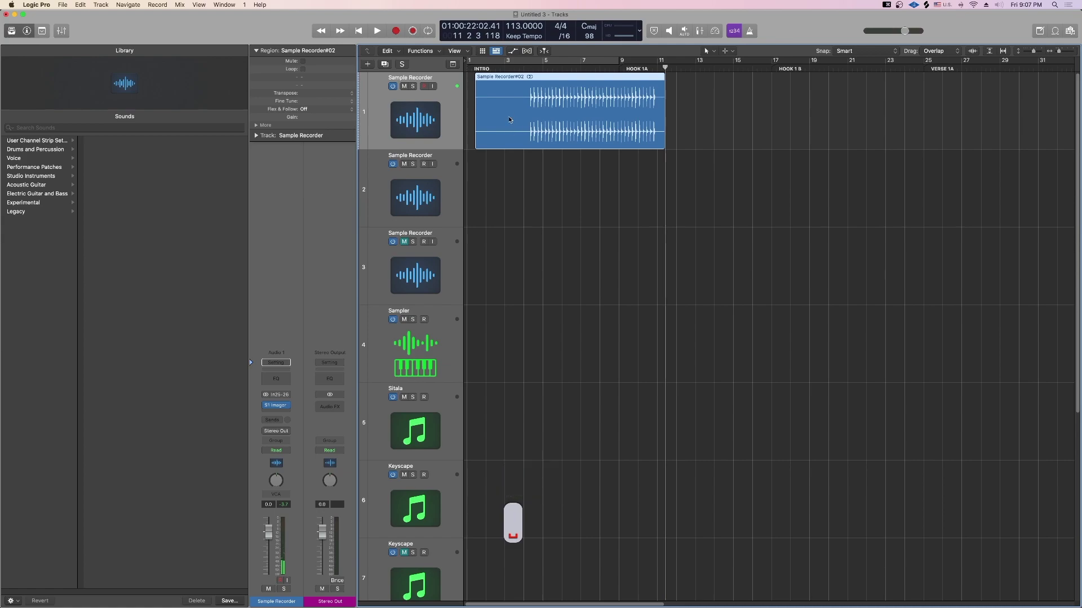
Step: Cut off the silence before the recorded region's first drum hit and move the remaining region to bar 1
left_click(528, 123)
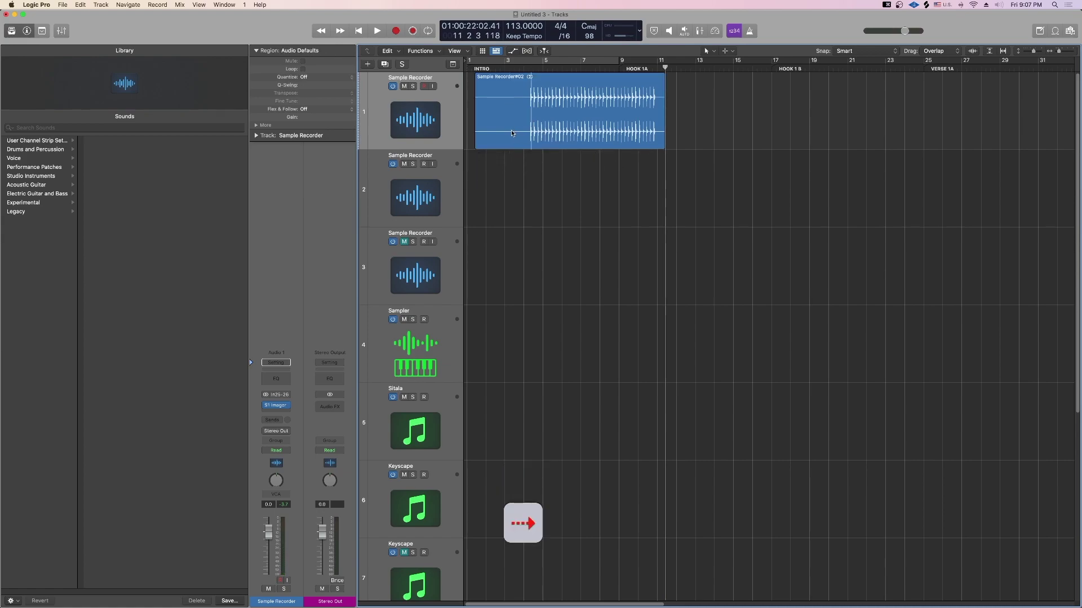
key("b")
key("BackSpace")
left_click_drag(551, 133, 492, 134)
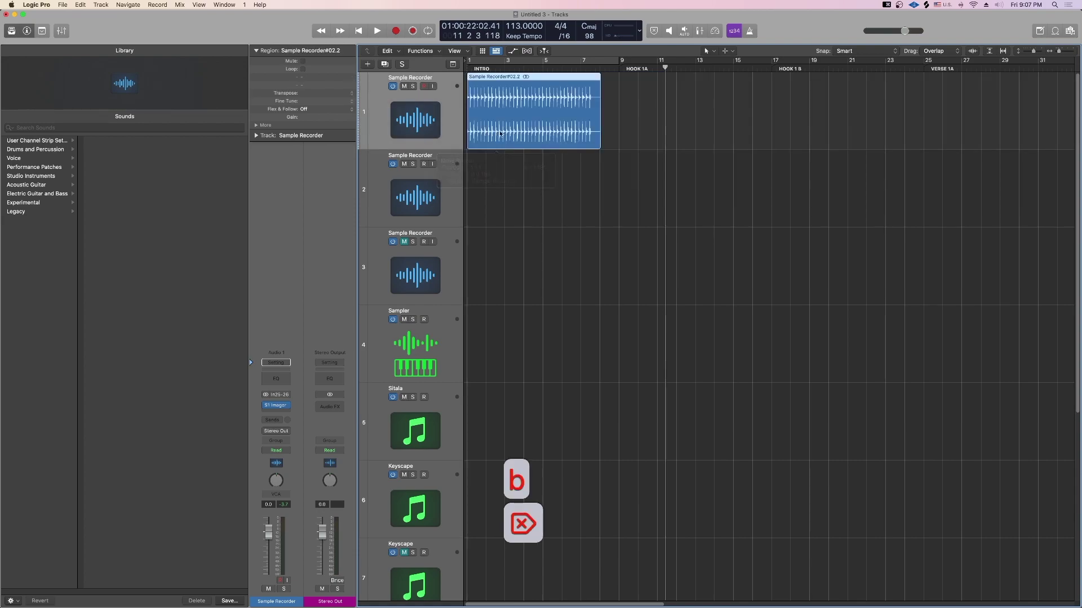
Step: Replace S1 Imager on the first Sample Recorder track with BPM Counter and play the drum region to detect its tempo
scroll(509, 120, "up", 5)
scroll(509, 120, "up", 5)
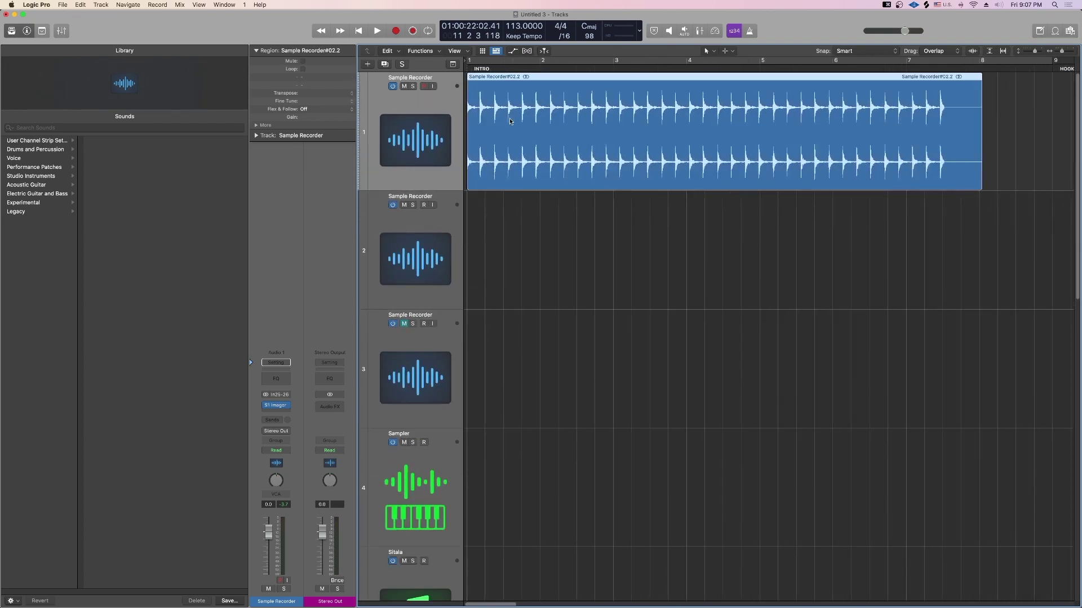
left_click(288, 406)
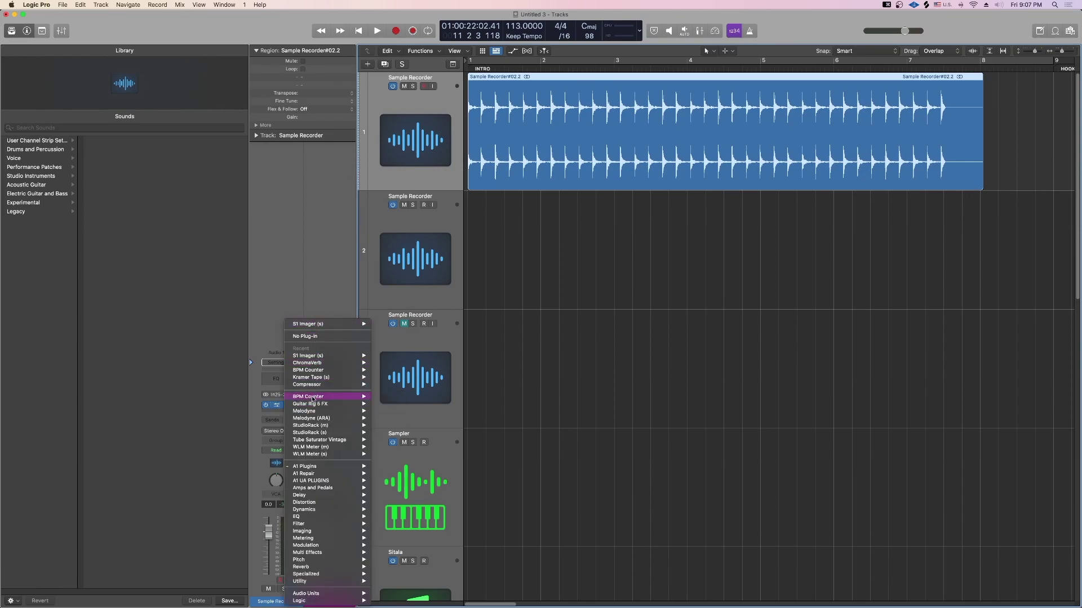
left_click(313, 397)
key("space")
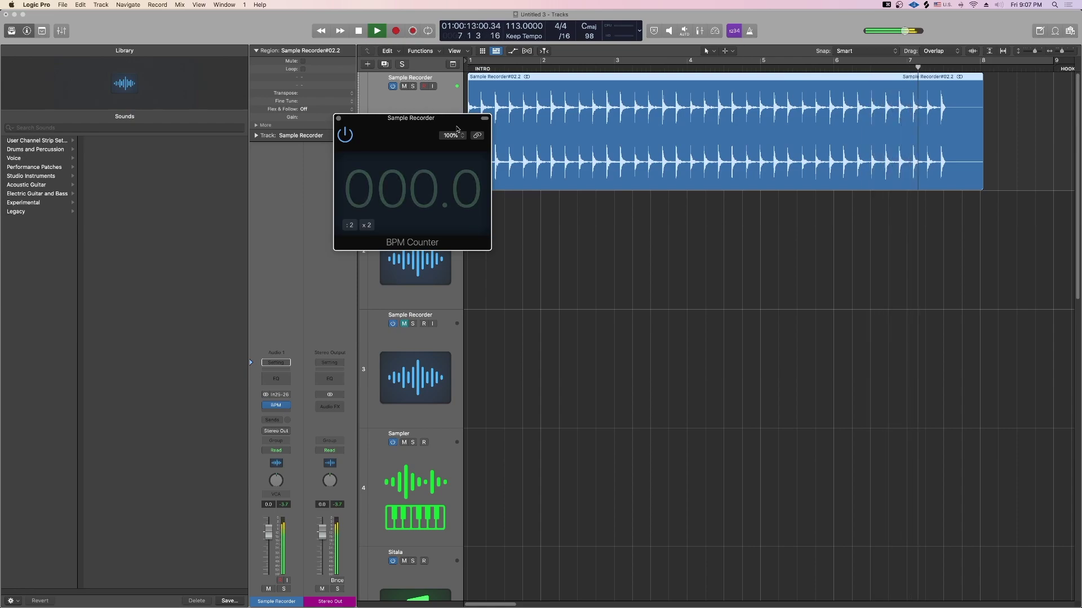
key("space")
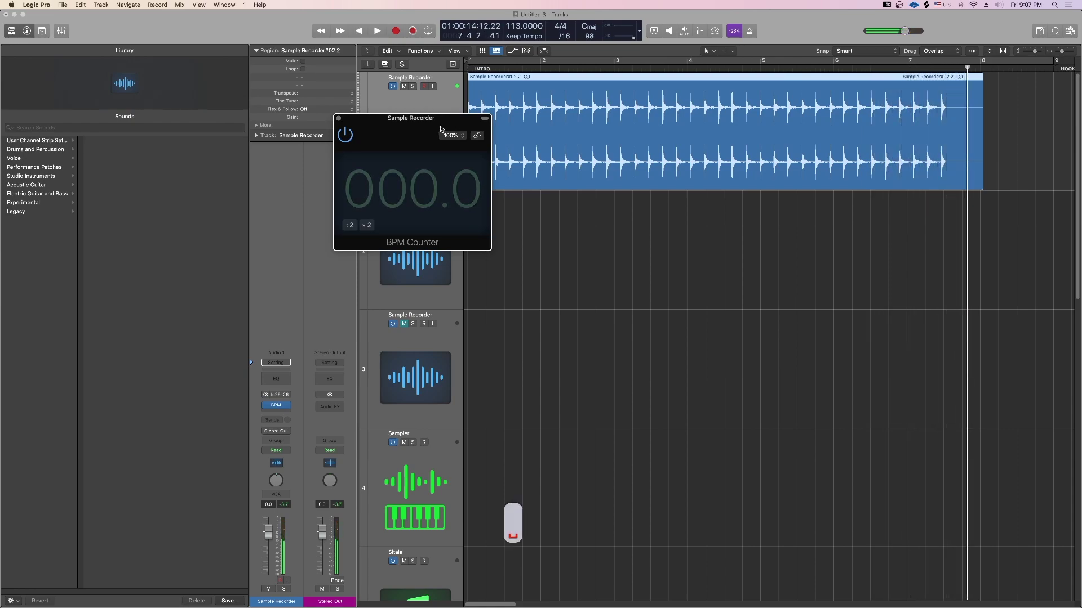
Step: Remove the BPM Counter plug-in and play the drum region from bar 1 to just past bar 4 to find the loop's end
left_click(289, 406)
left_click(313, 337)
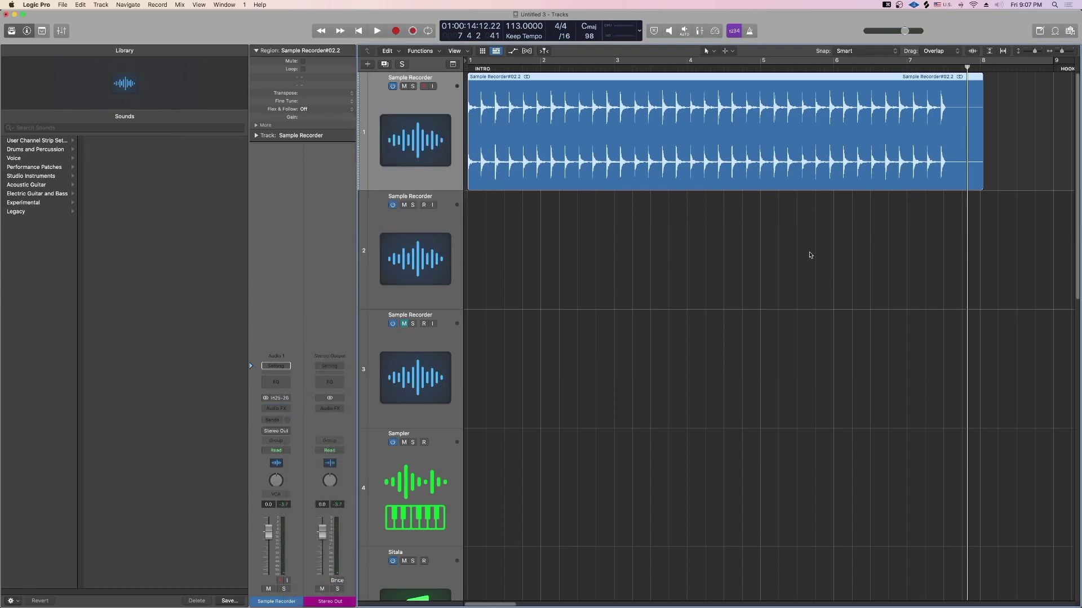
left_click(793, 262)
left_click(476, 68)
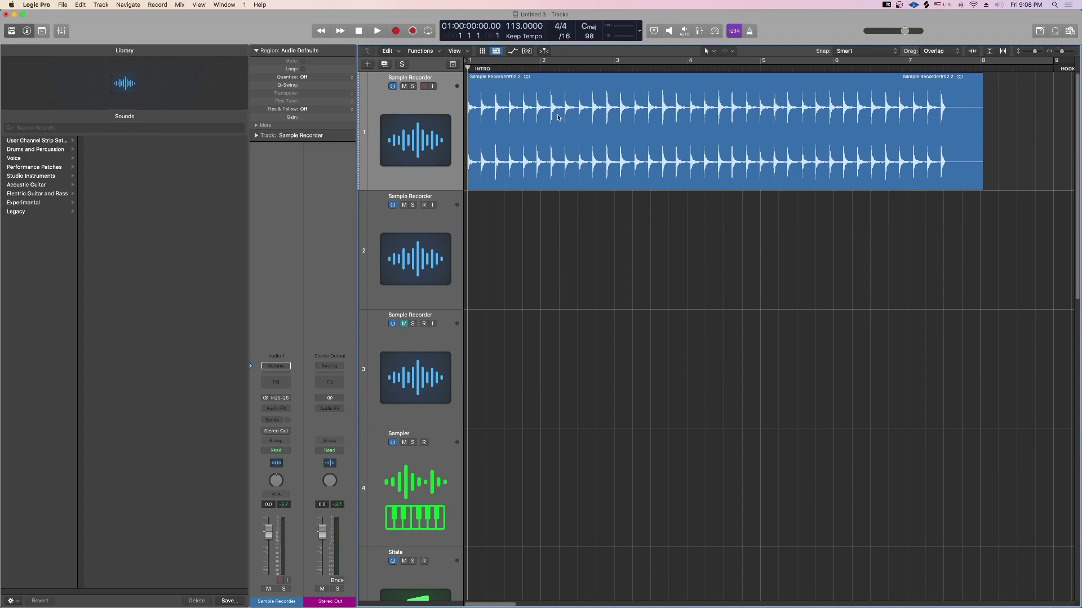
key("space")
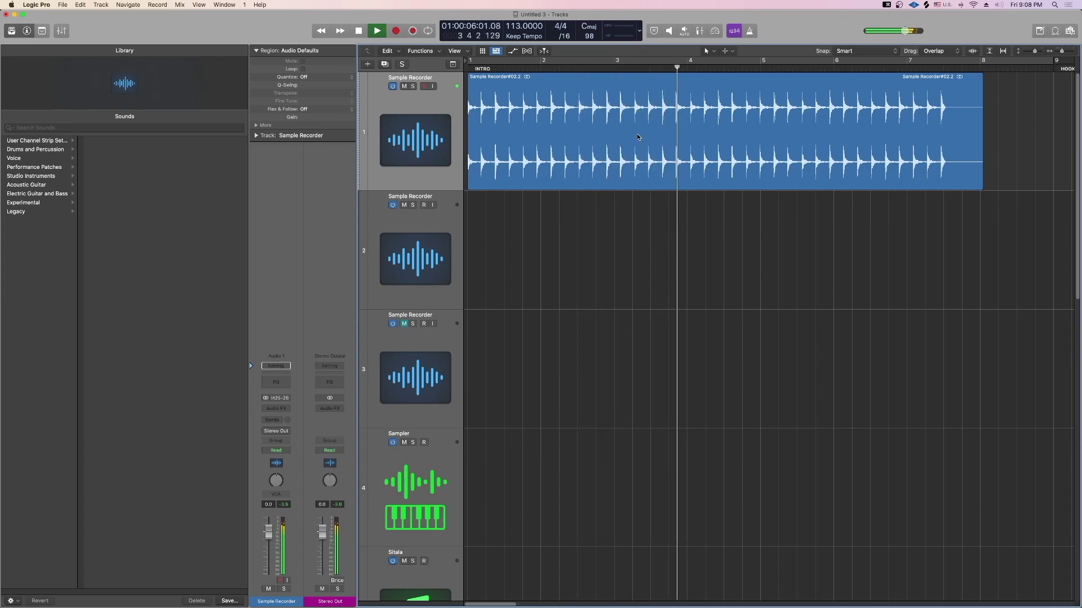
key("space")
Step: Try splitting the drum region just past bar 4, audition the cut and undo the split
left_click(687, 130)
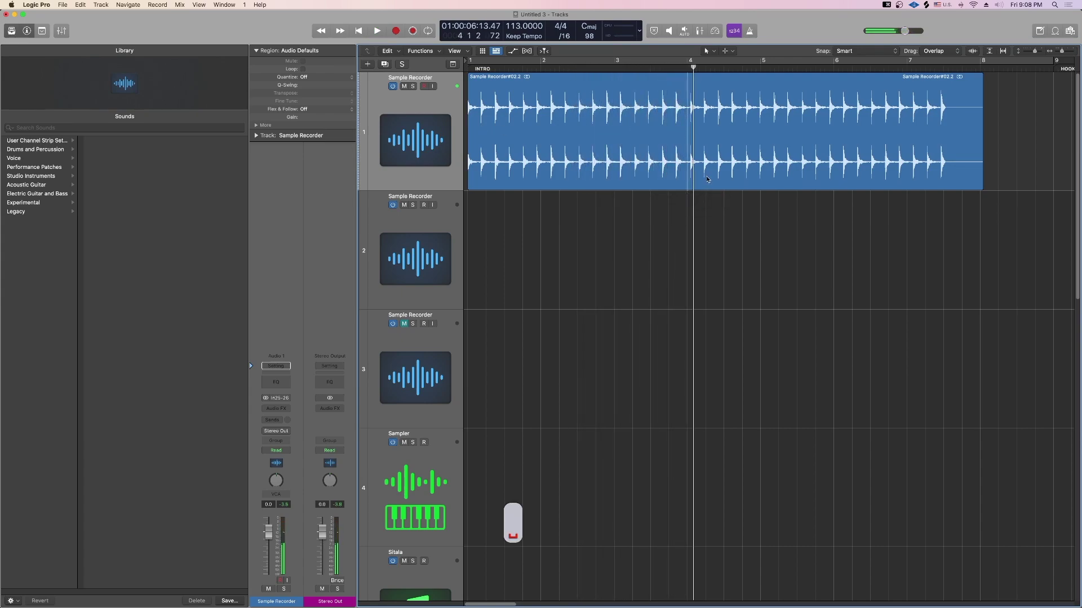
key("Right")
key("b")
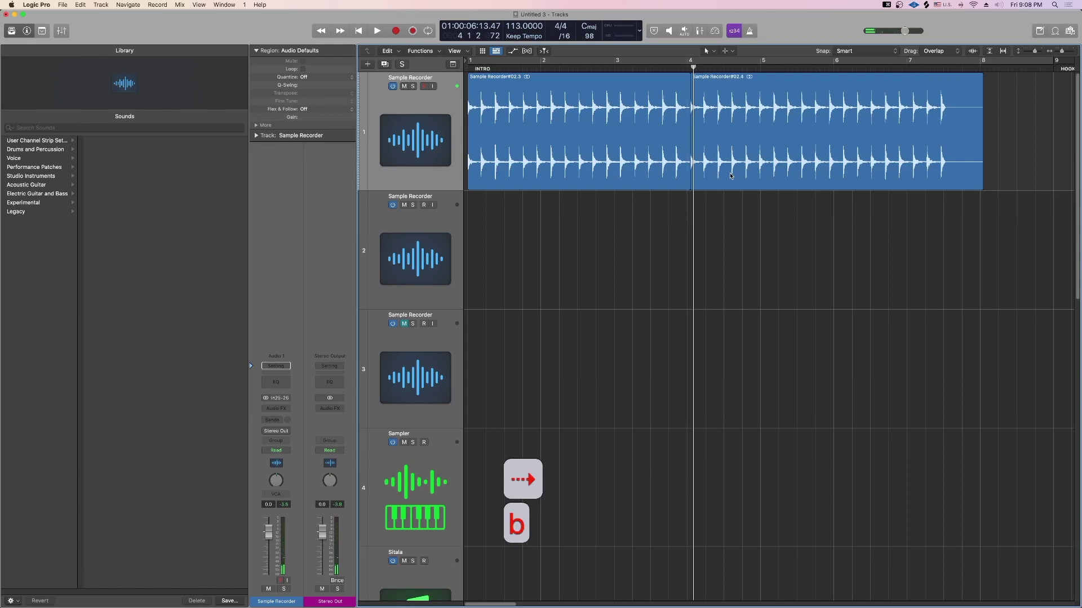
left_click(727, 179)
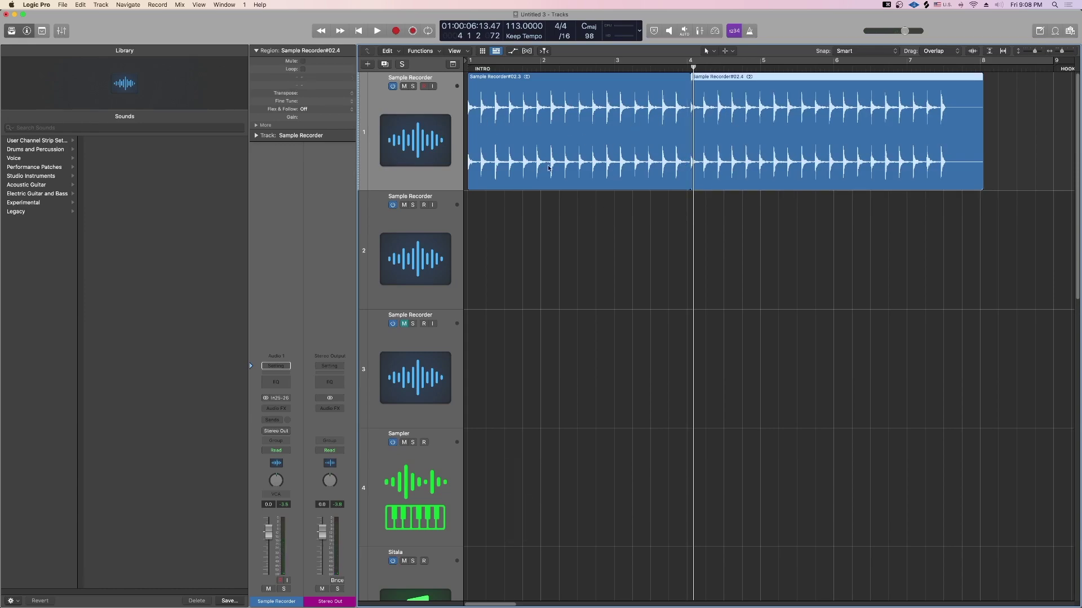
key("space")
key("space")
key("super+z")
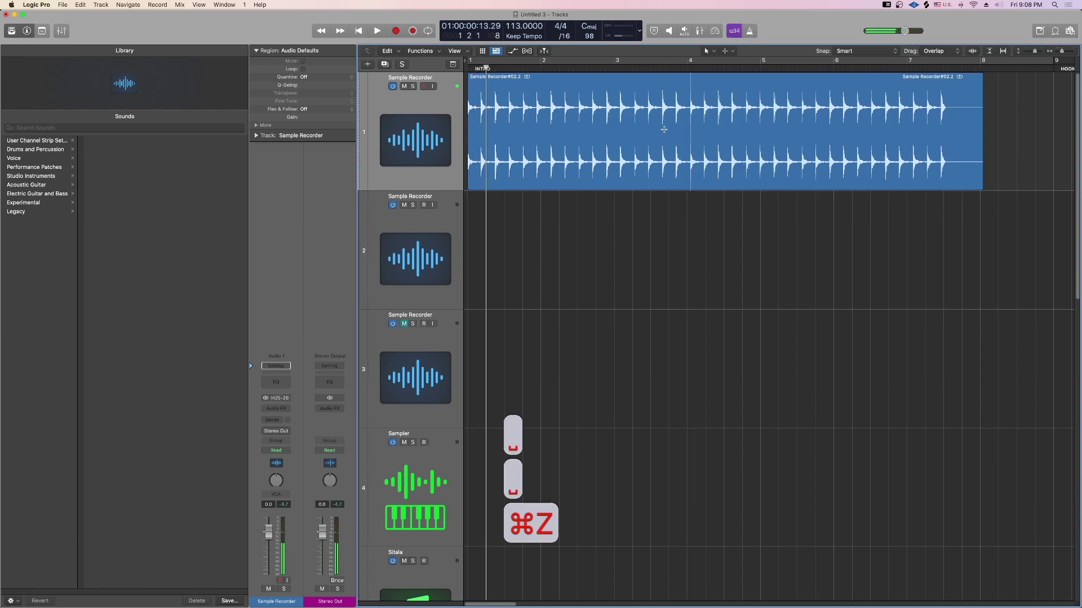
Step: Split the drum region at the transient at bar 4 and delete everything after the cut
left_click(683, 122)
key("Right")
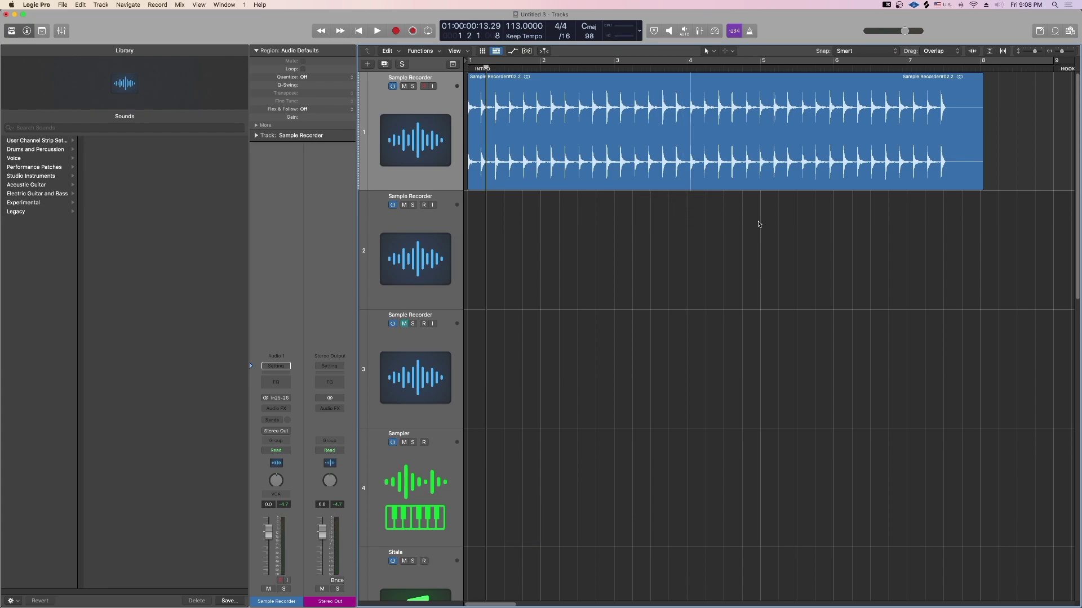
key("b")
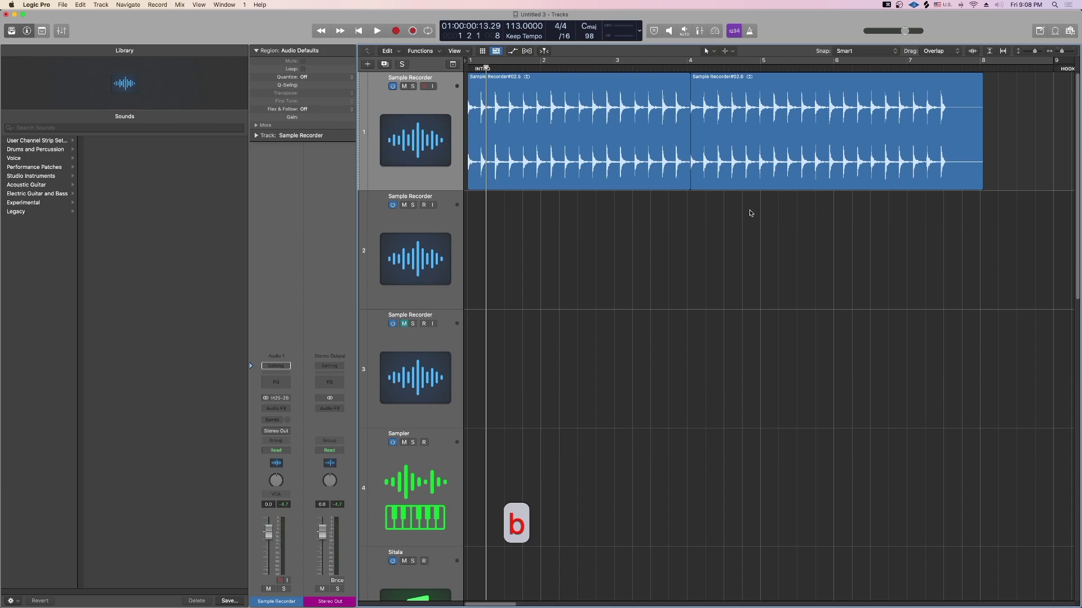
left_click(746, 156)
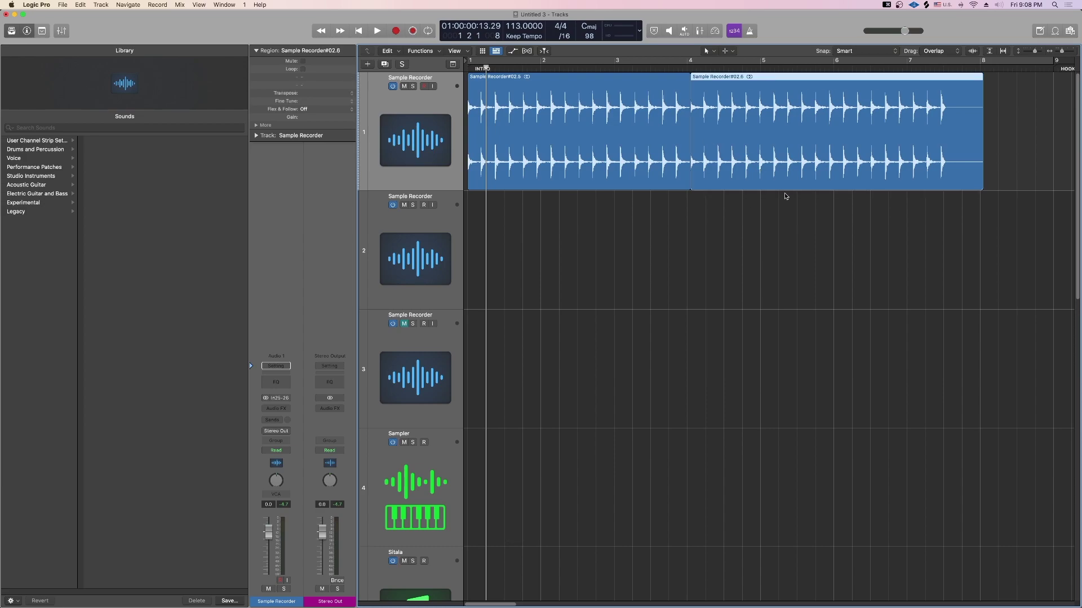
key("Delete")
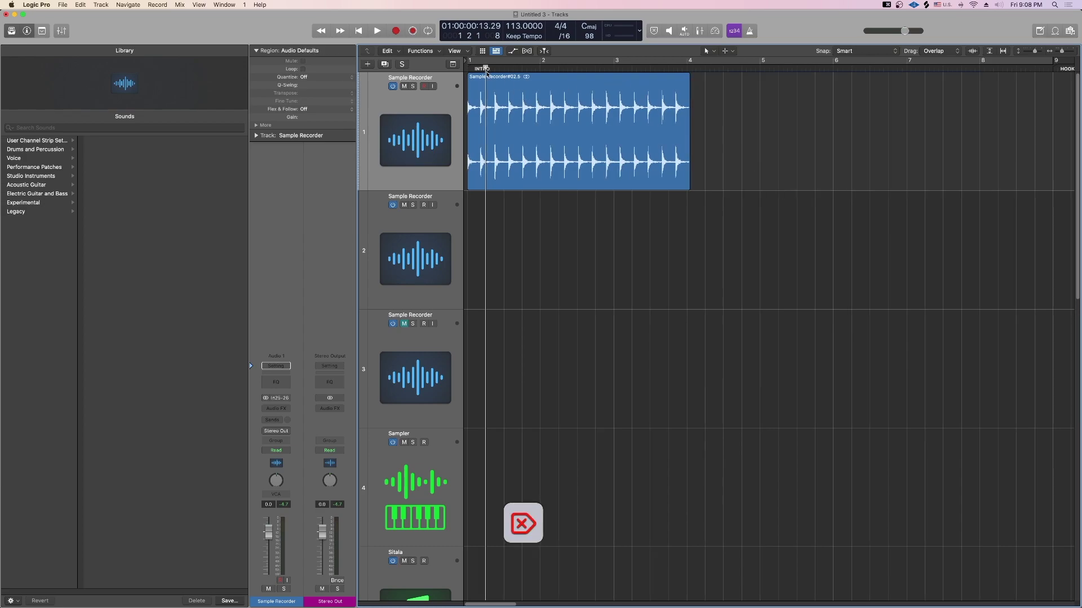
Step: Time-stretch the drum region so it spans bar 1 to bar 5 and play it back from the start
mouse_move(485, 68)
left_mouse_down()
mouse_move(673, 68)
mouse_move(499, 78)
left_mouse_up()
key("Return")
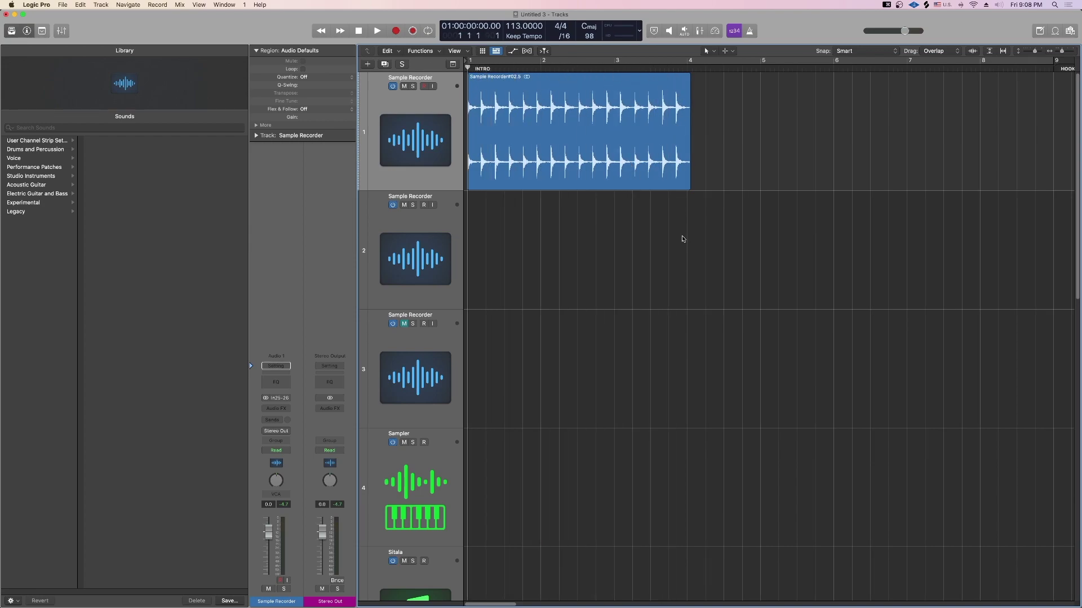
left_click(666, 181)
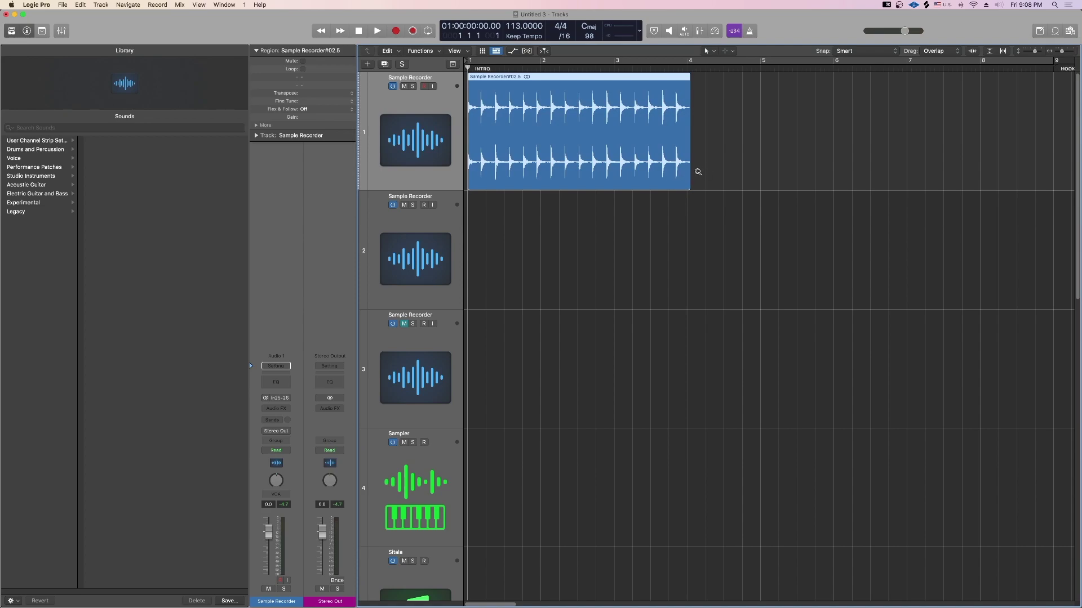
left_click_drag(688, 173, 684, 173)
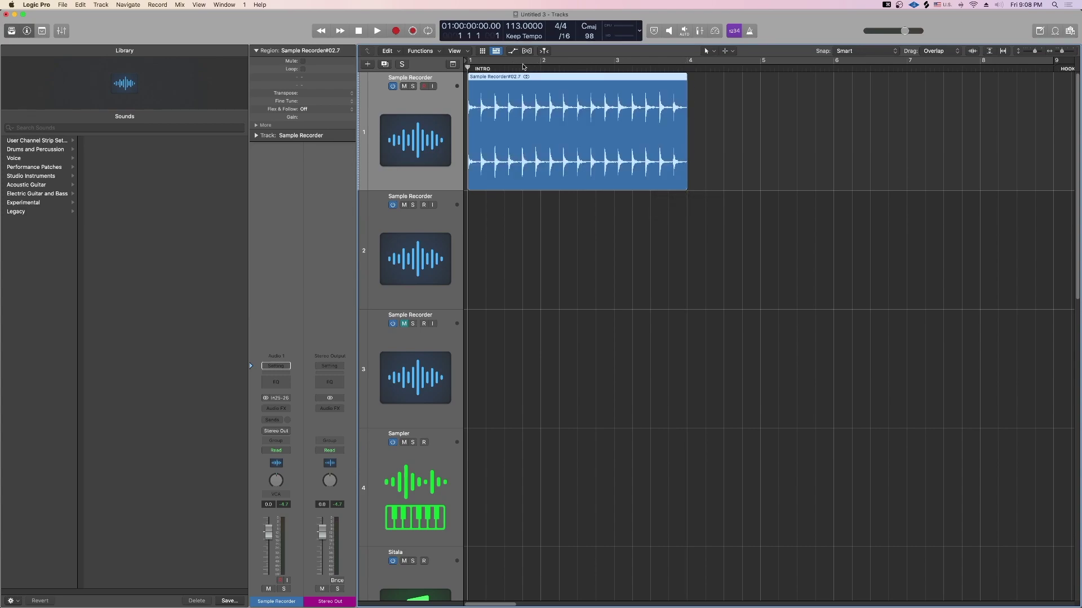
left_click_drag(685, 183, 759, 181)
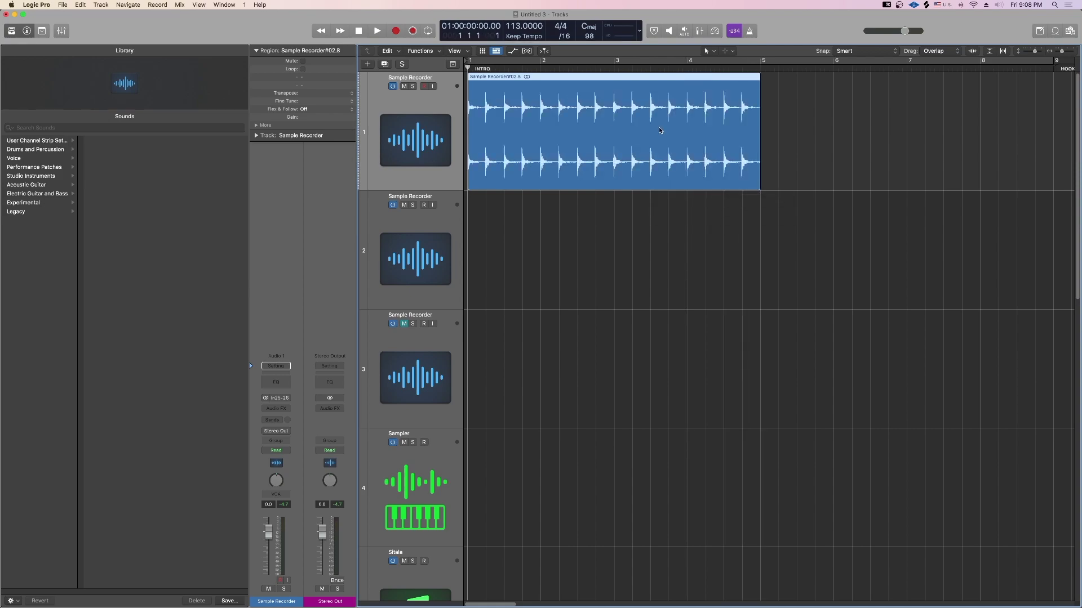
key("space")
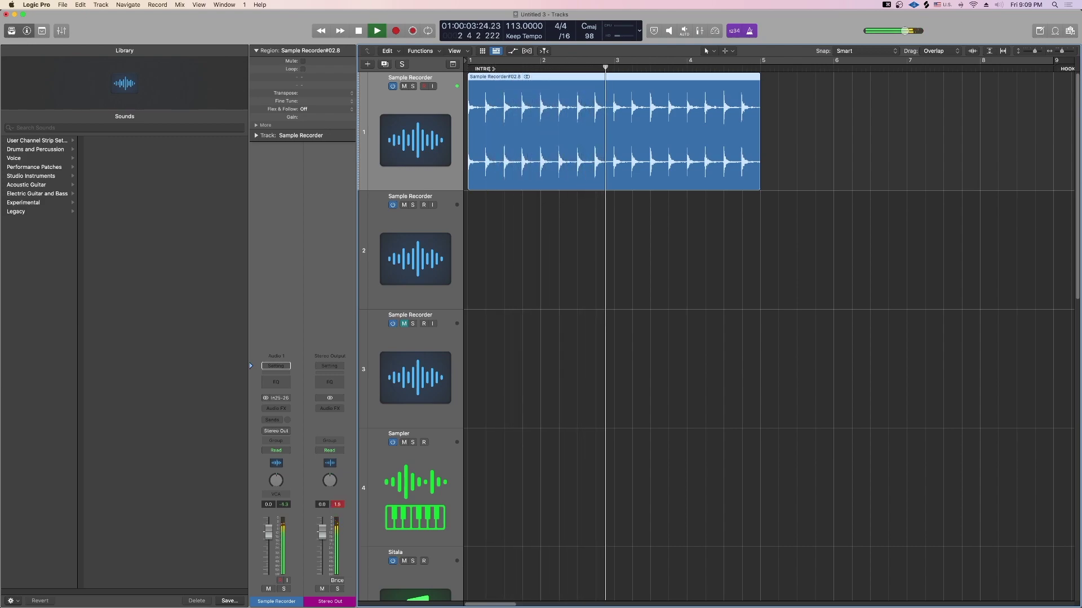
Step: Try time-stretching the drum region down to two bars and audition it from the start
key("space")
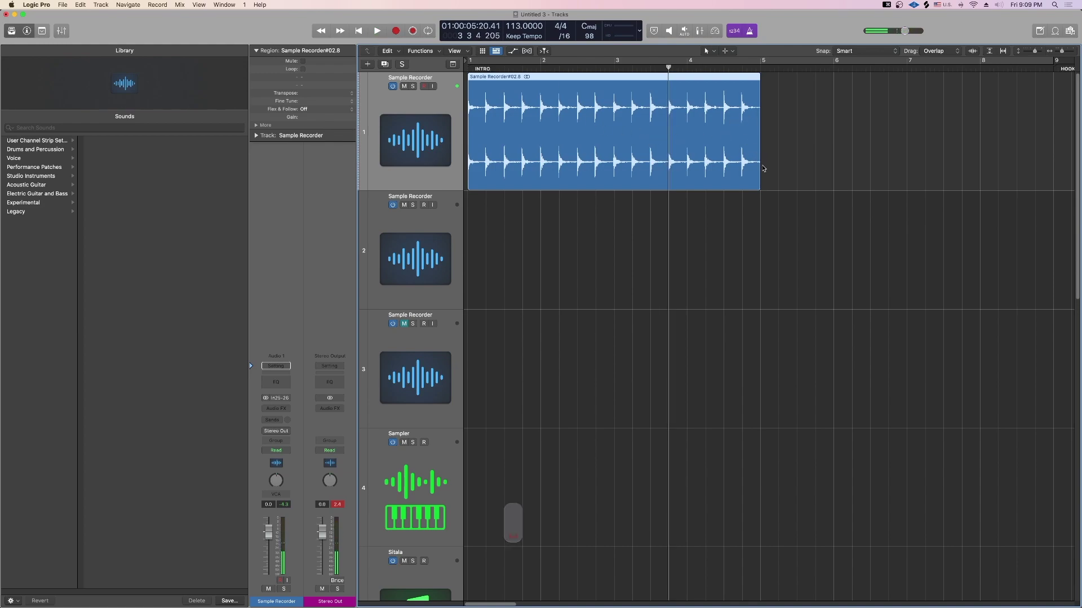
left_click_drag(757, 172, 611, 167)
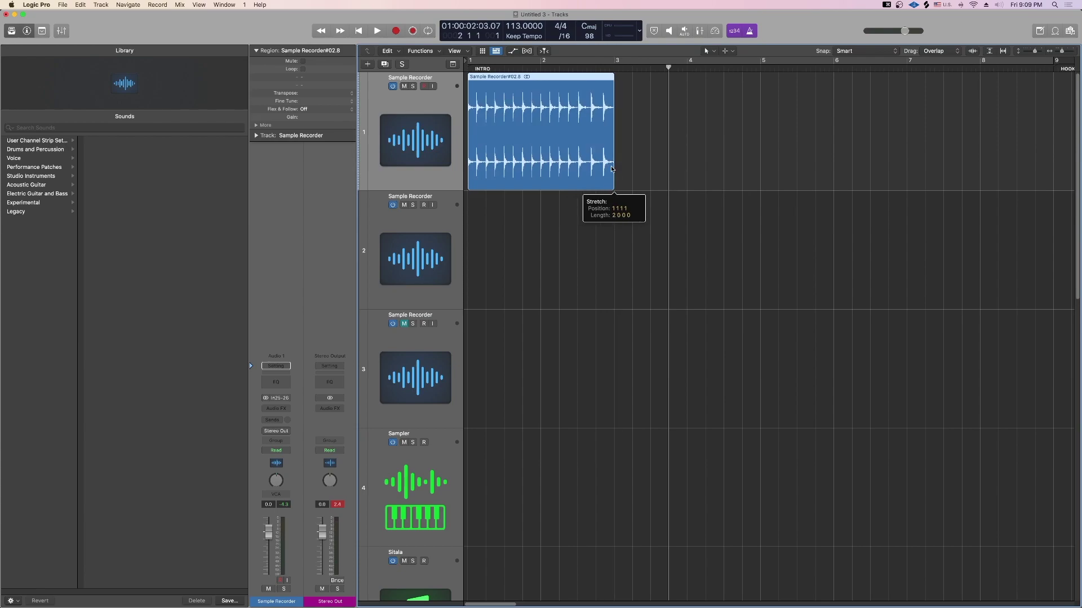
key("Return")
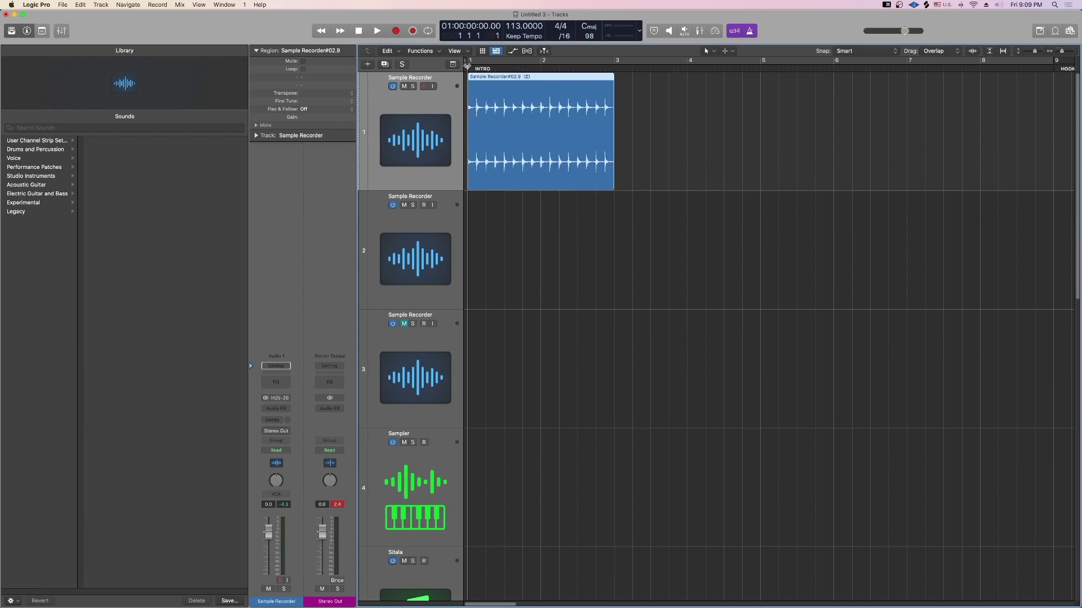
key("space")
key("space")
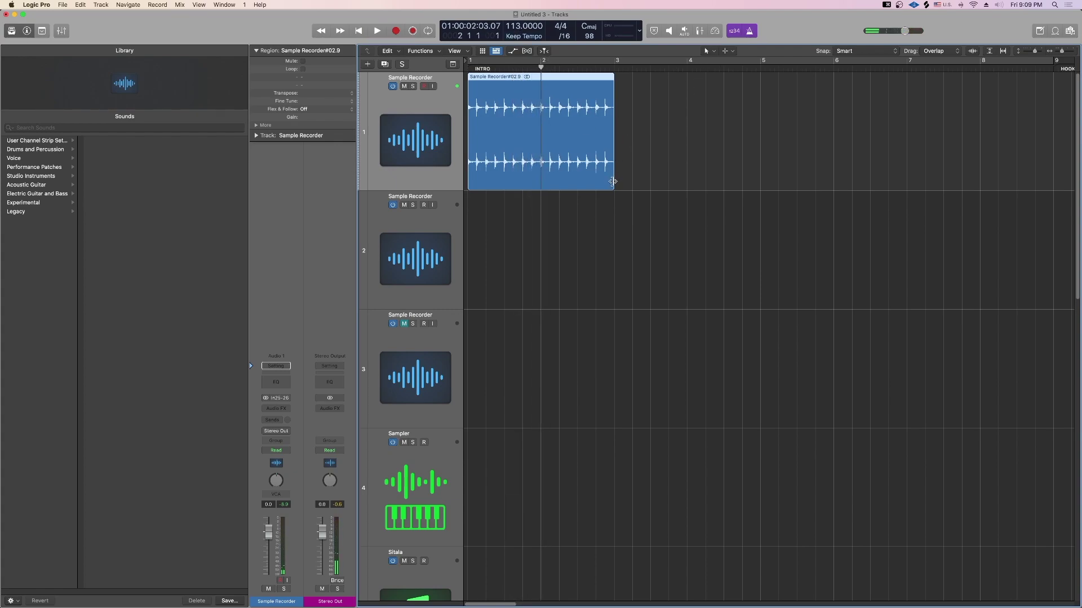
Step: Undo the drum region's stretches and time-stretch it again so that it ends at bar 5
key("super+z")
key("super+z")
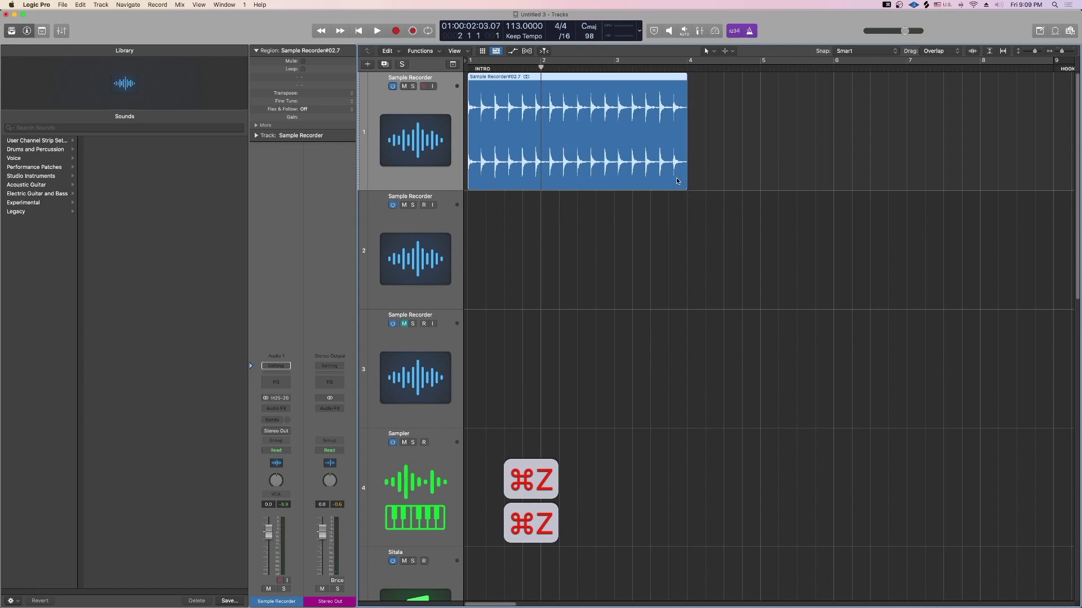
key("super+z")
left_click_drag(687, 178, 760, 178)
Step: Enable Flex on track 1 and set its algorithm to Polyphonic
key("super+f")
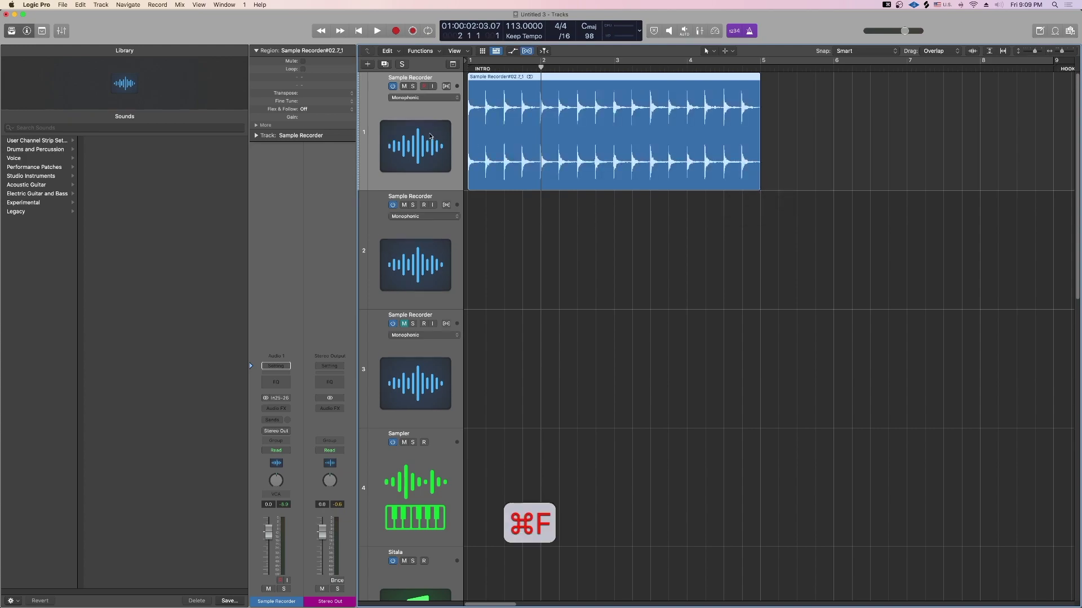
left_click(446, 87)
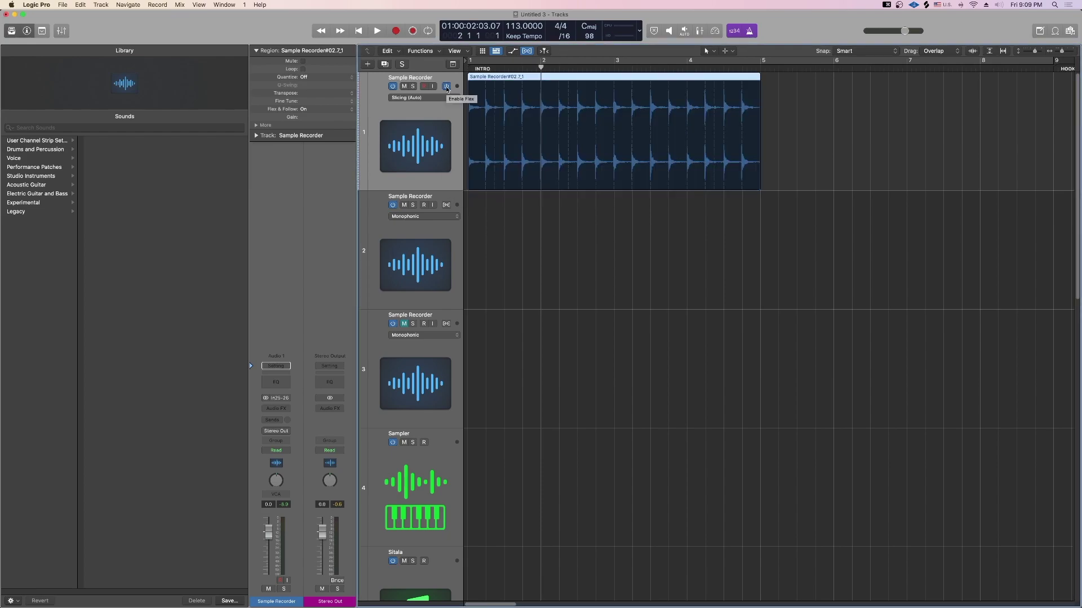
left_click(435, 98)
left_click(473, 120)
Step: Play the flexed drum loop while changing the project tempo to 127, 157, 176 and 165 BPM
key("Return")
key("space")
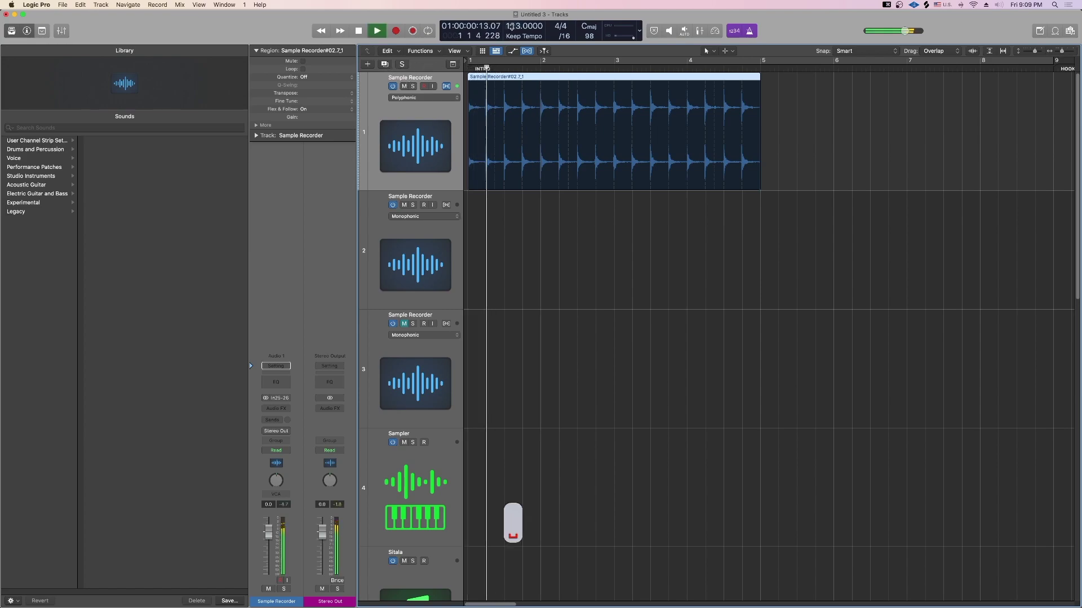
key("space")
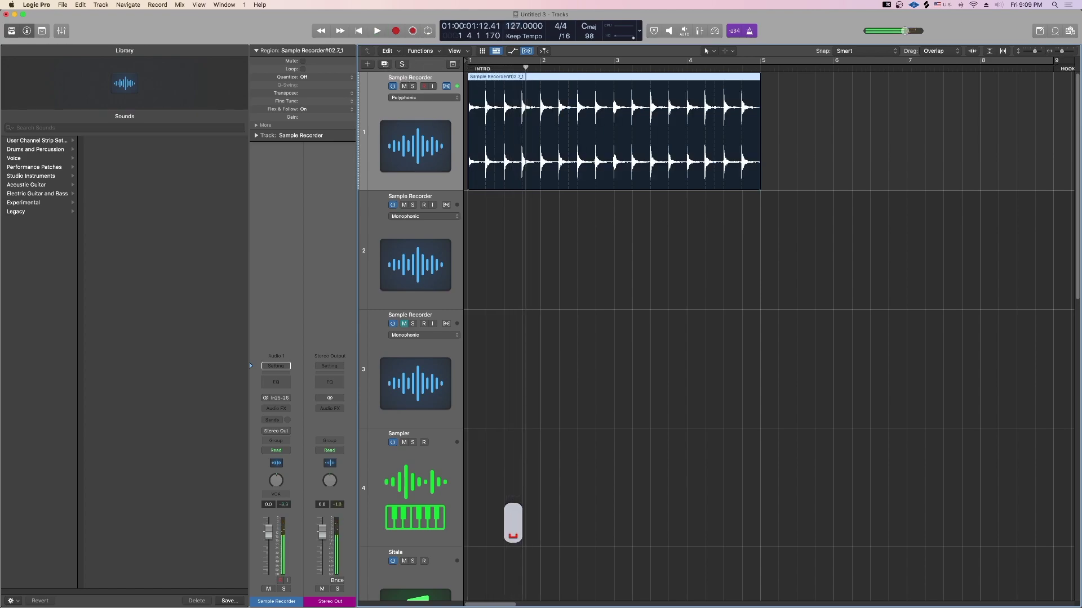
key("Return")
key("space")
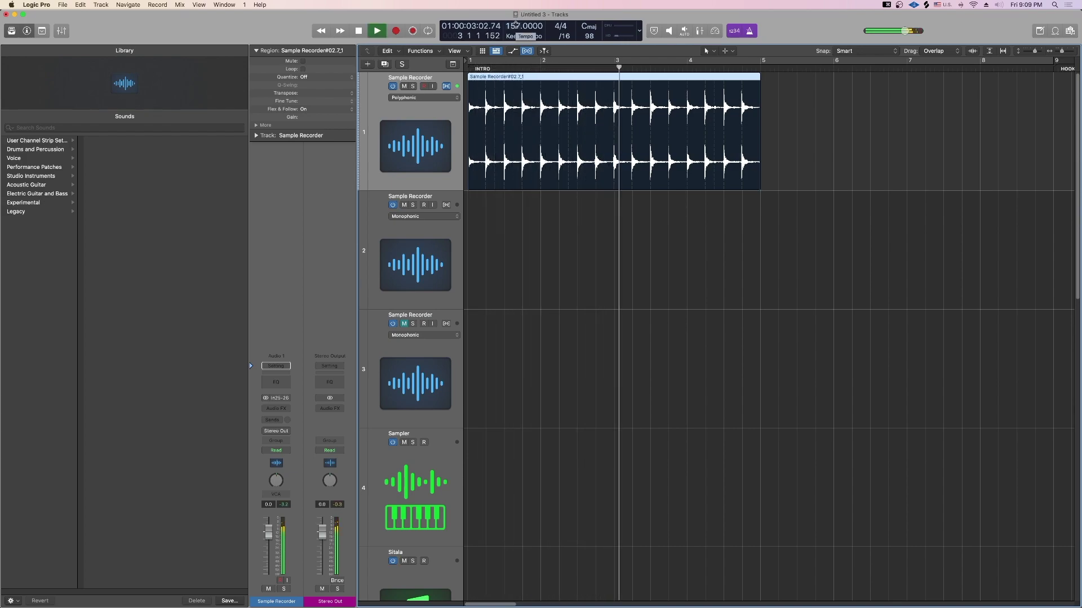
key("space")
key("space")
key("space")
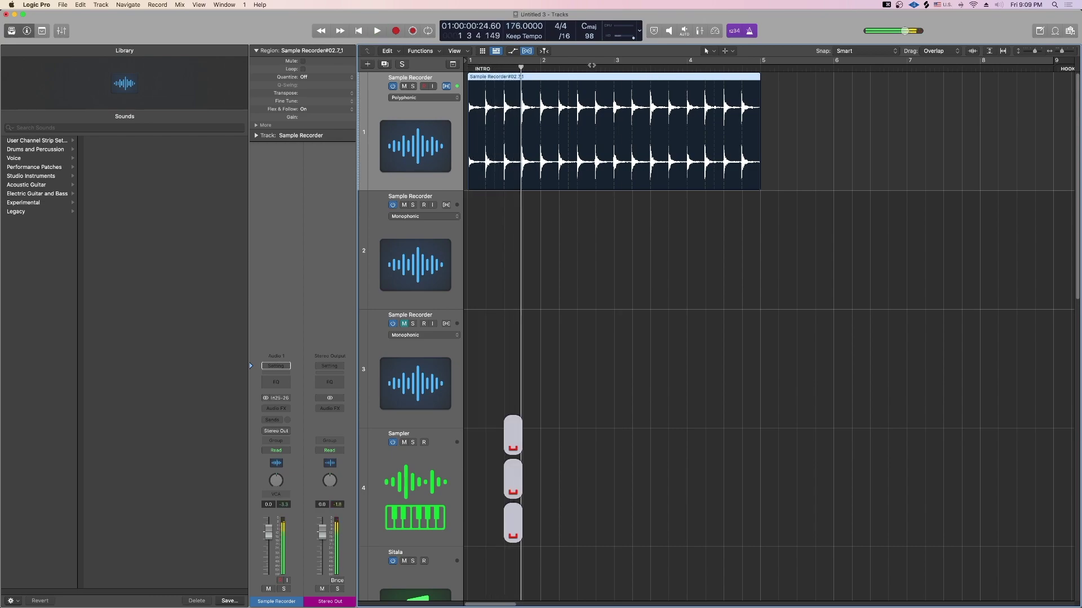
key("space")
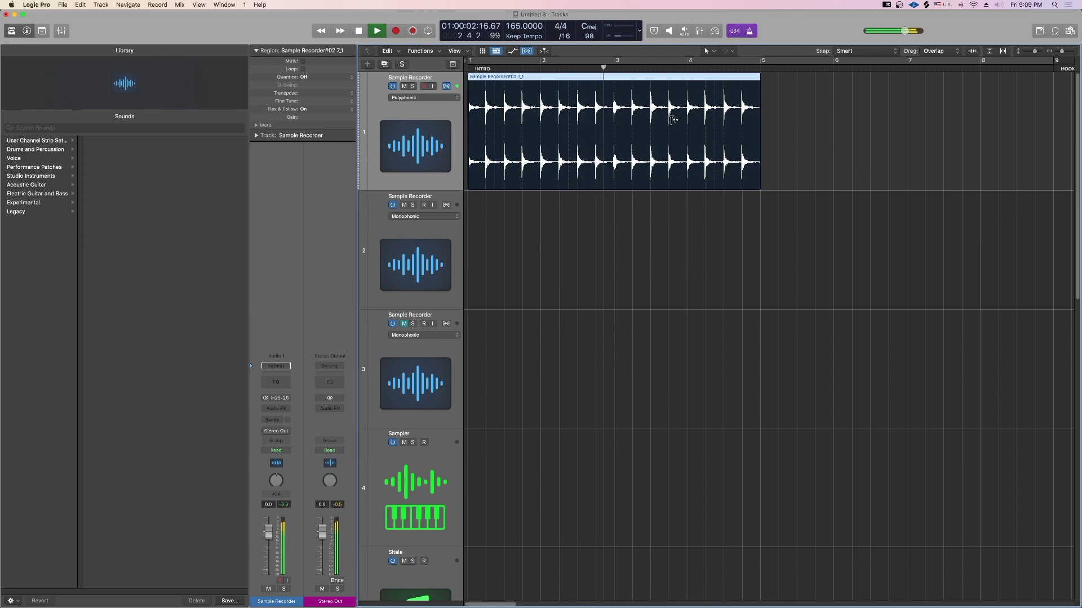
key("space")
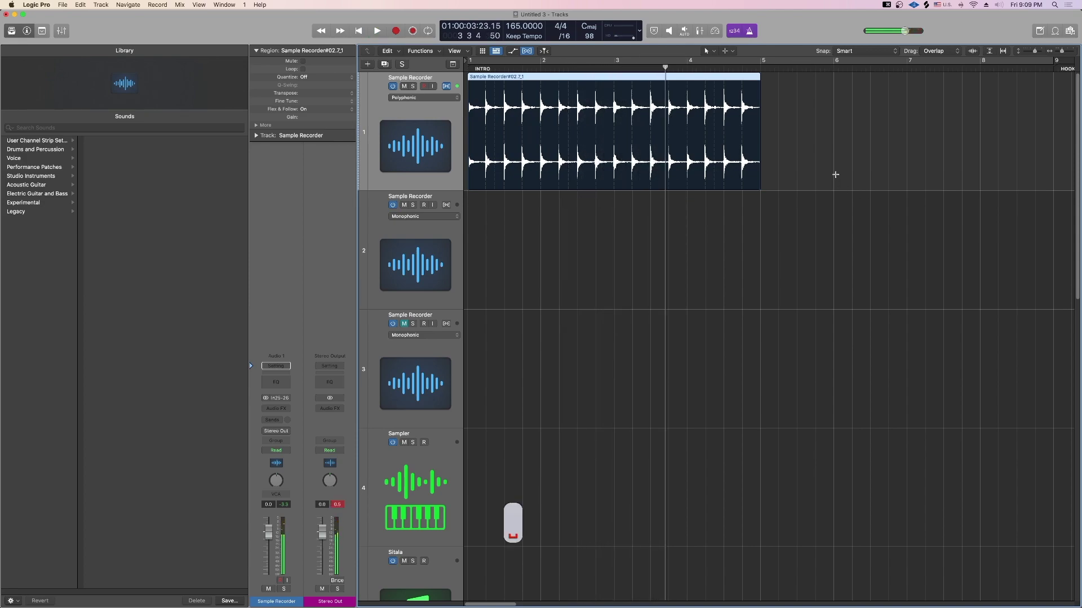
Step: Replace the drum region on track 1 with the LENNO_102 resampled F#min sample loop from the file browser, placed at bar 1
key("e")
key("q")
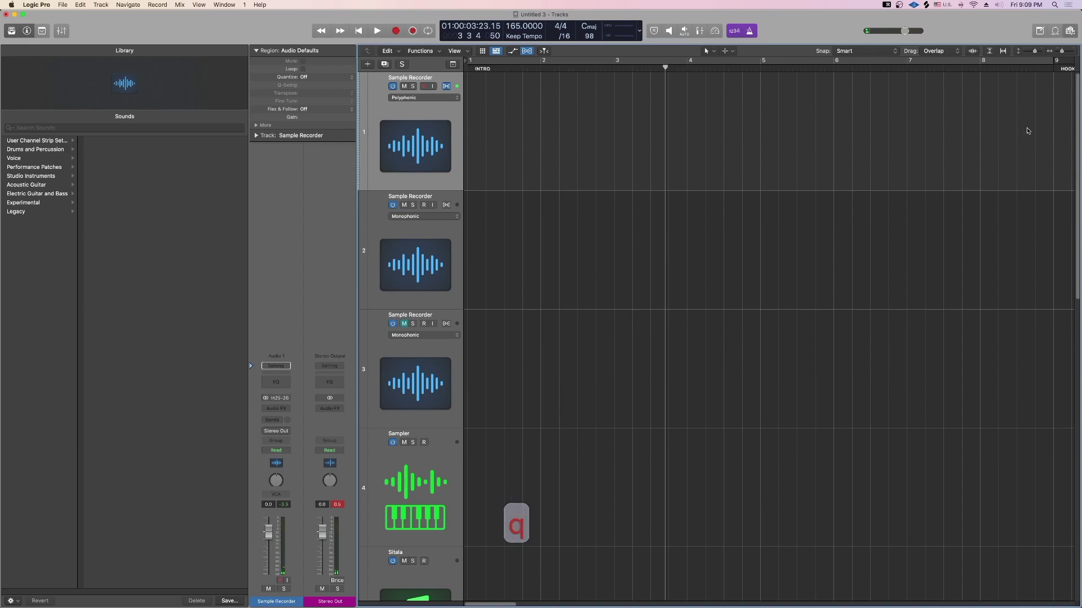
key("f")
left_click(970, 151)
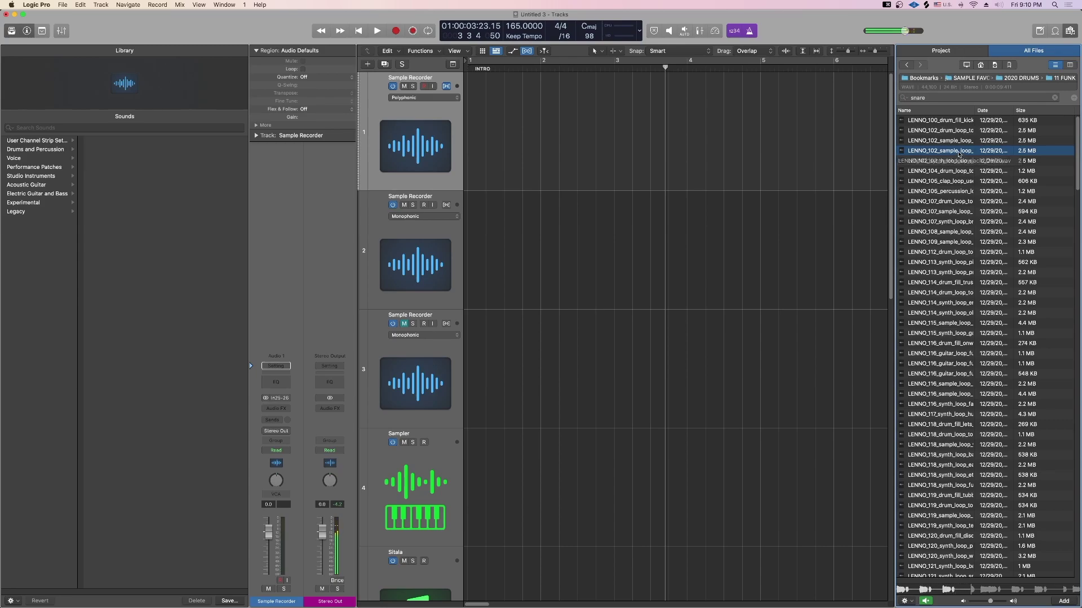
left_click_drag(960, 153, 570, 151)
scroll(570, 151, "down", 6)
left_click_drag(500, 159, 496, 160)
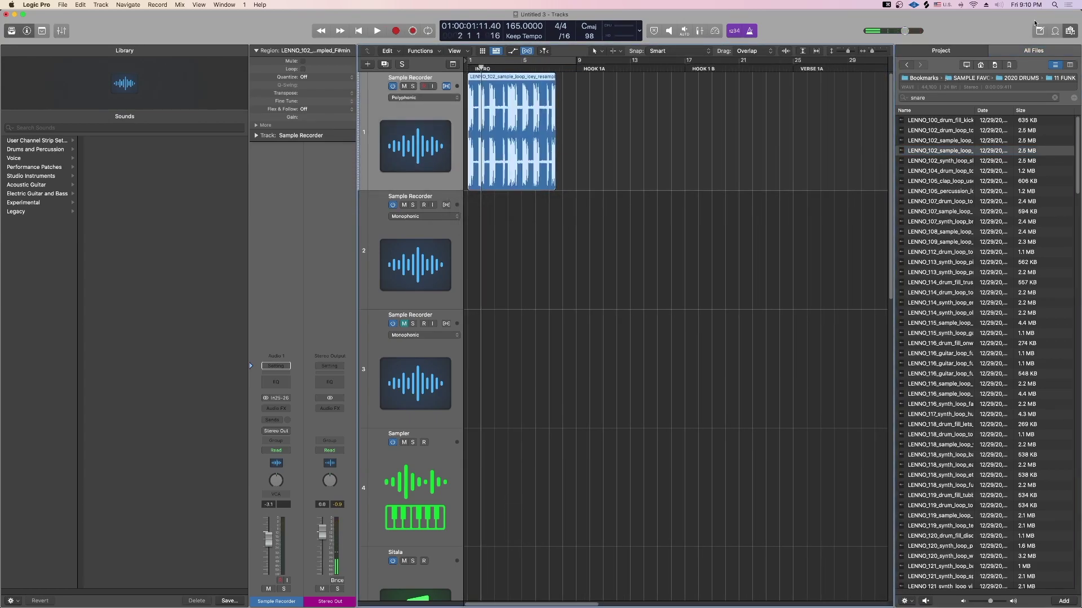
left_click(1071, 31)
Step: Time-stretch the sample loop region to eight bars, ending at bar 9, and play it
scroll(633, 155, "up", 5)
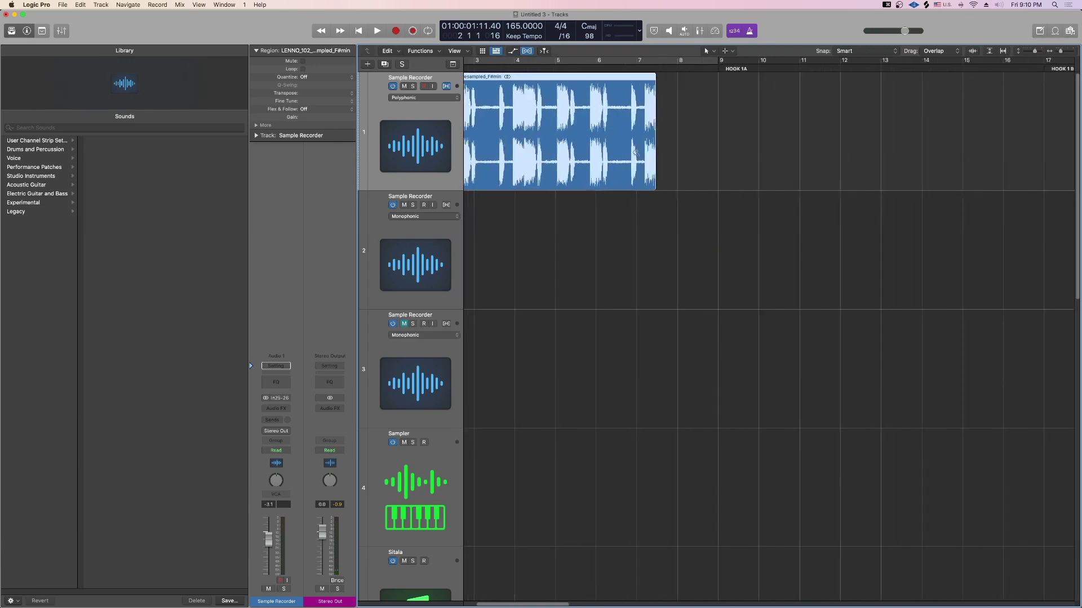
scroll(636, 156, "left", 4)
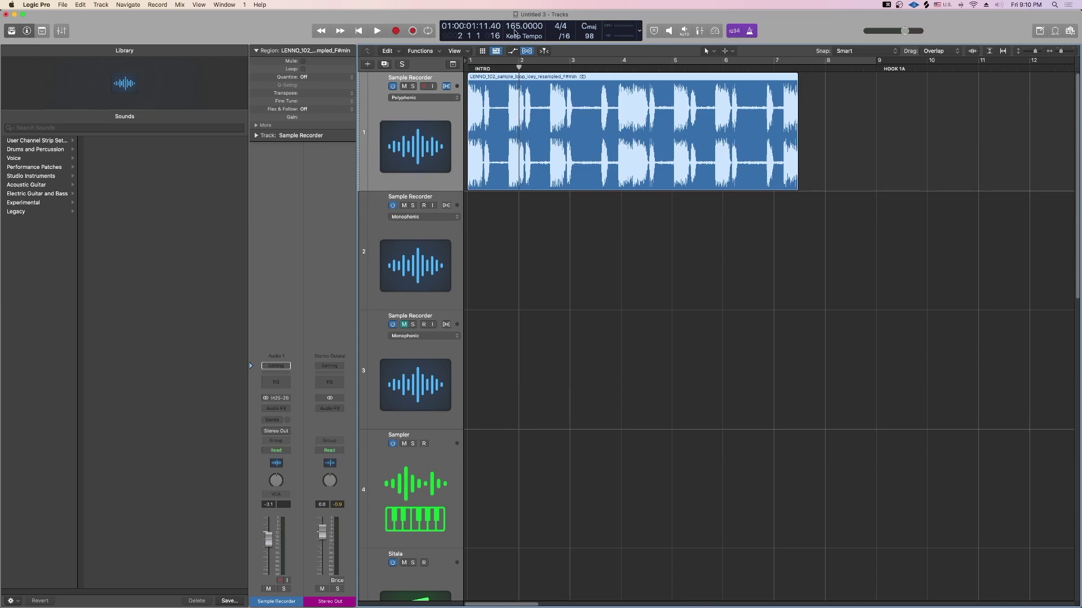
left_click(802, 163)
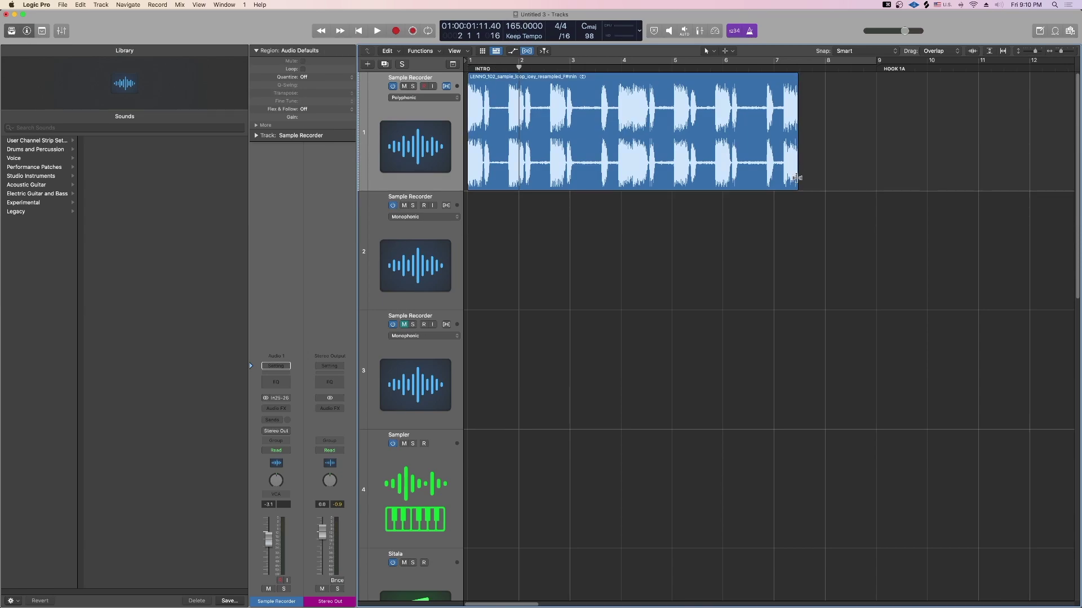
left_click_drag(796, 178, 873, 180)
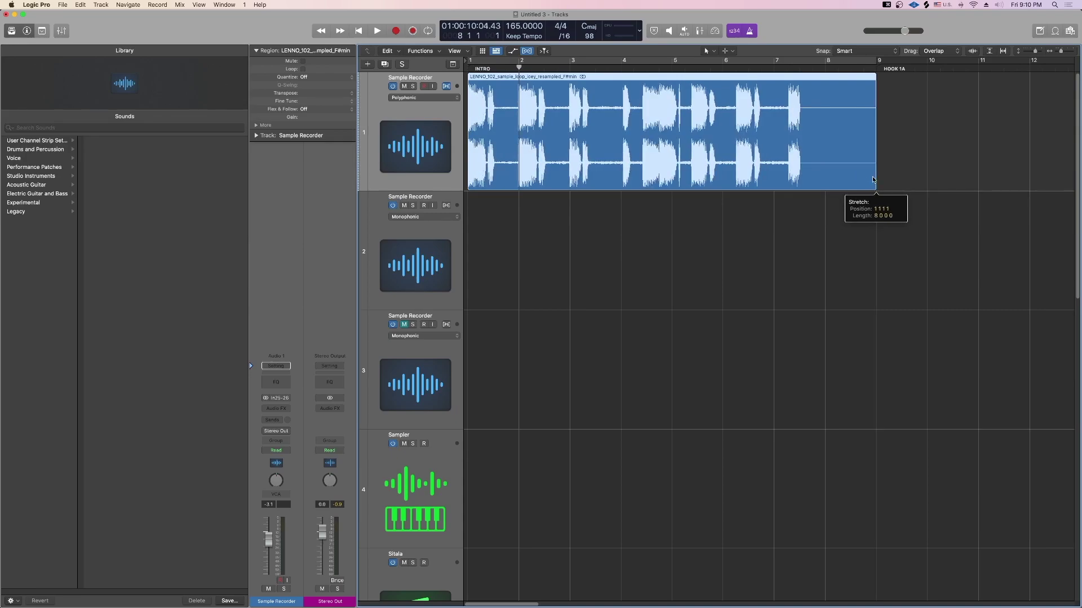
key("space")
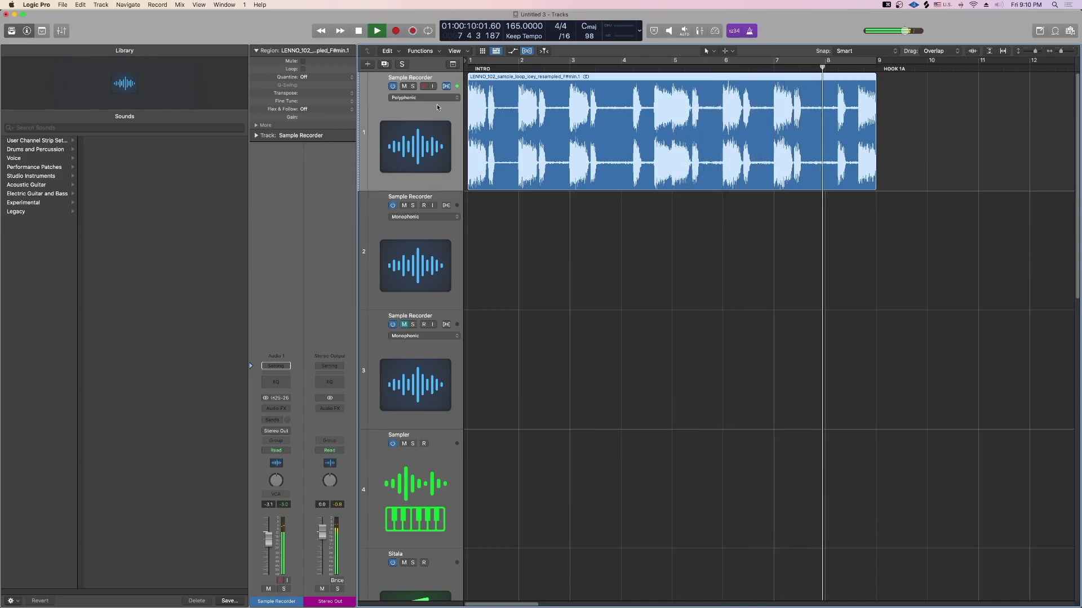
key("space")
Step: Turn on Flex for the sample loop region, keeping the track's algorithm at Polyphonic
left_click(446, 86)
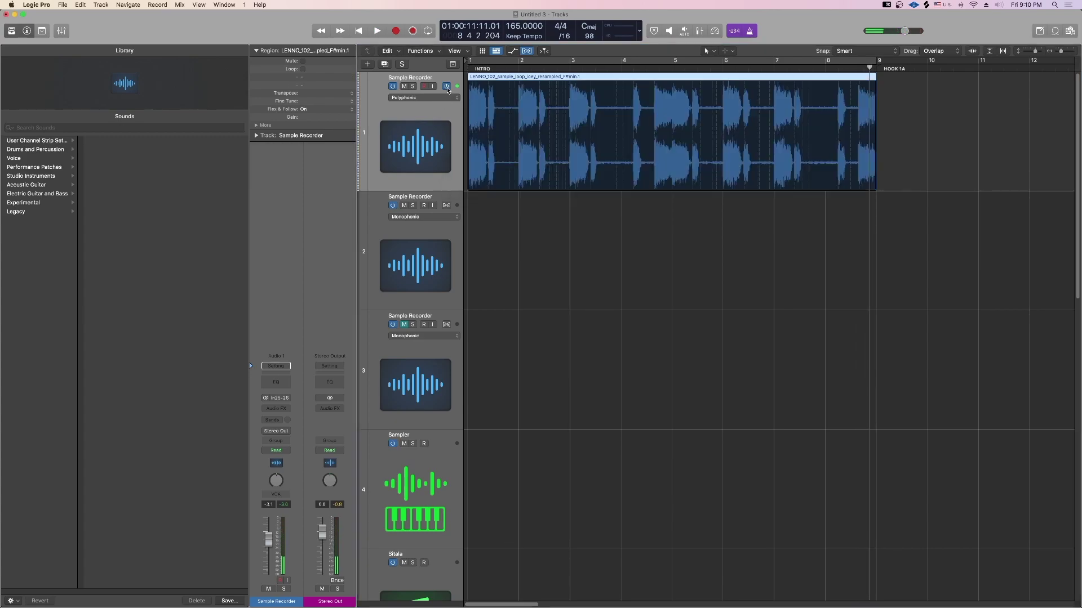
left_click(439, 99)
left_click(439, 101)
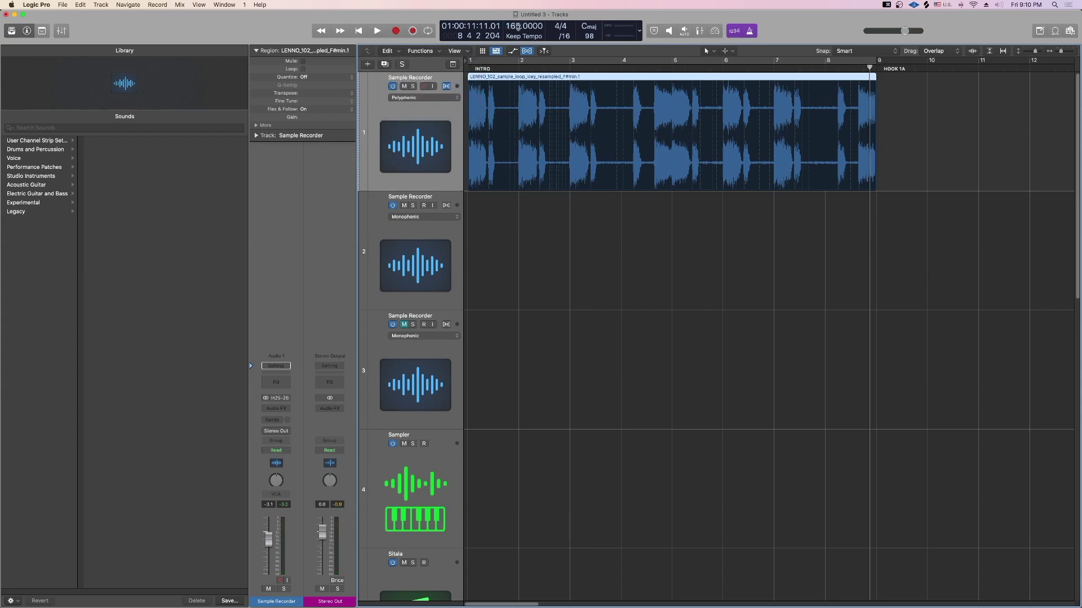
Step: Set the project tempo to 105 BPM, play the sample loop, and raise the tempo to 191 BPM for another listen
left_click_drag(519, 26, 520, 53)
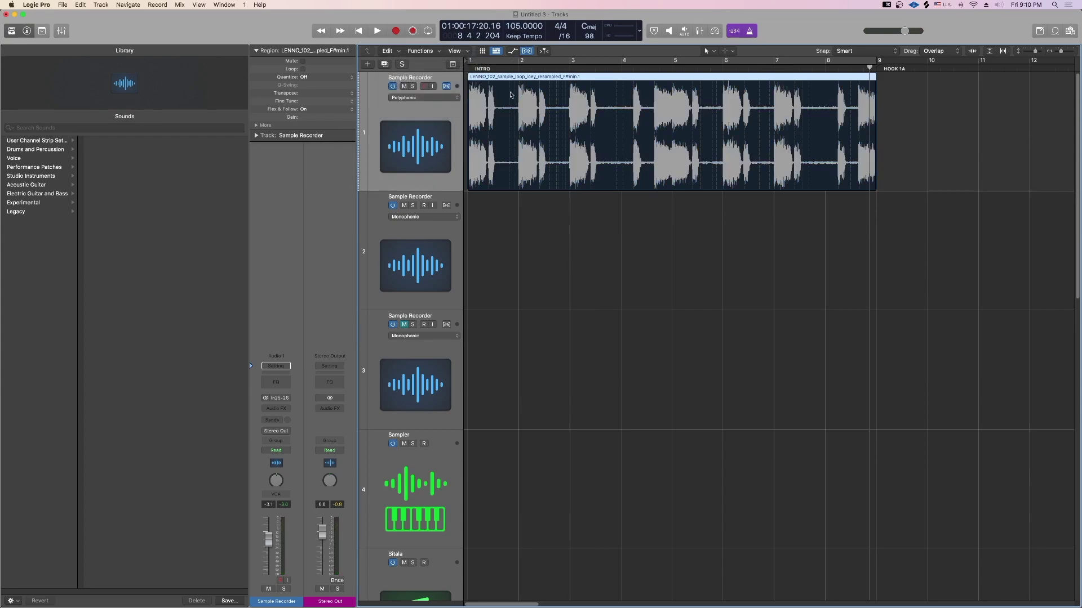
key("space")
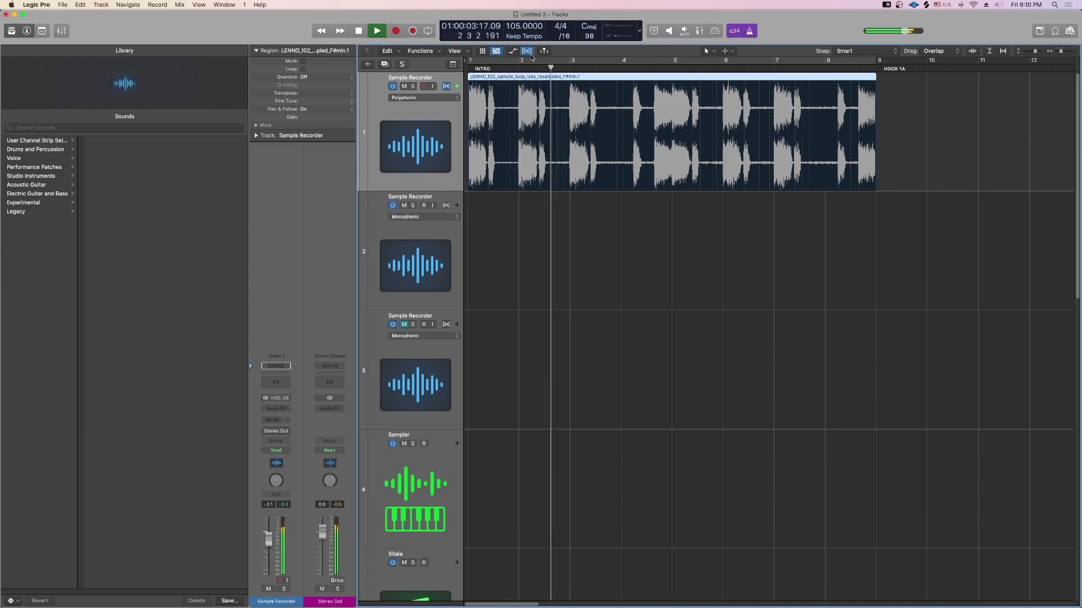
left_click_drag(515, 24, 513, 11)
key("space")
key("space")
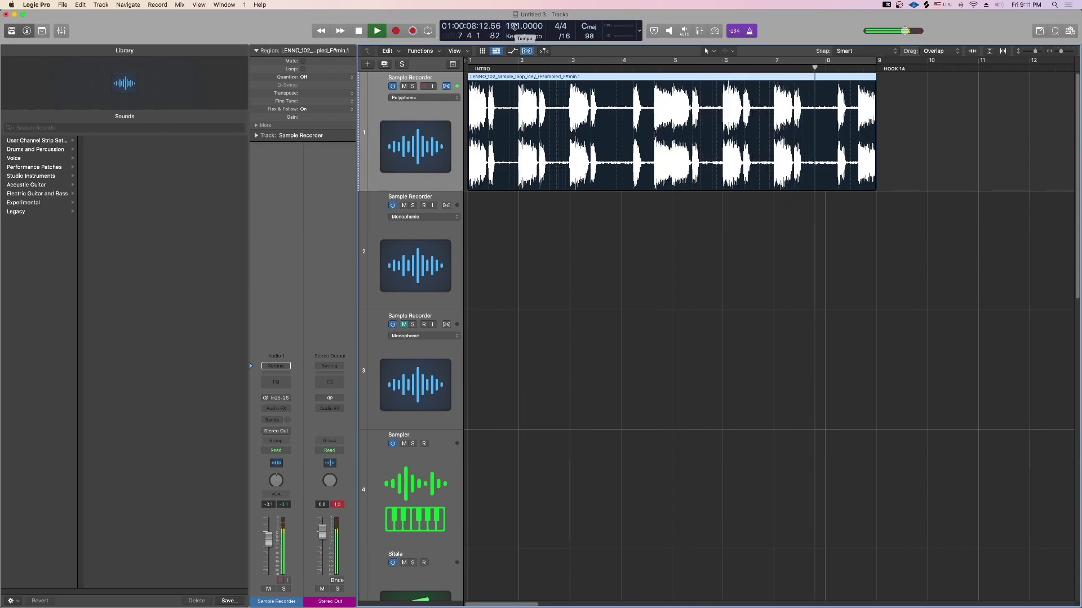
key("space")
Step: Delete the sample loop region from track 1
key("e")
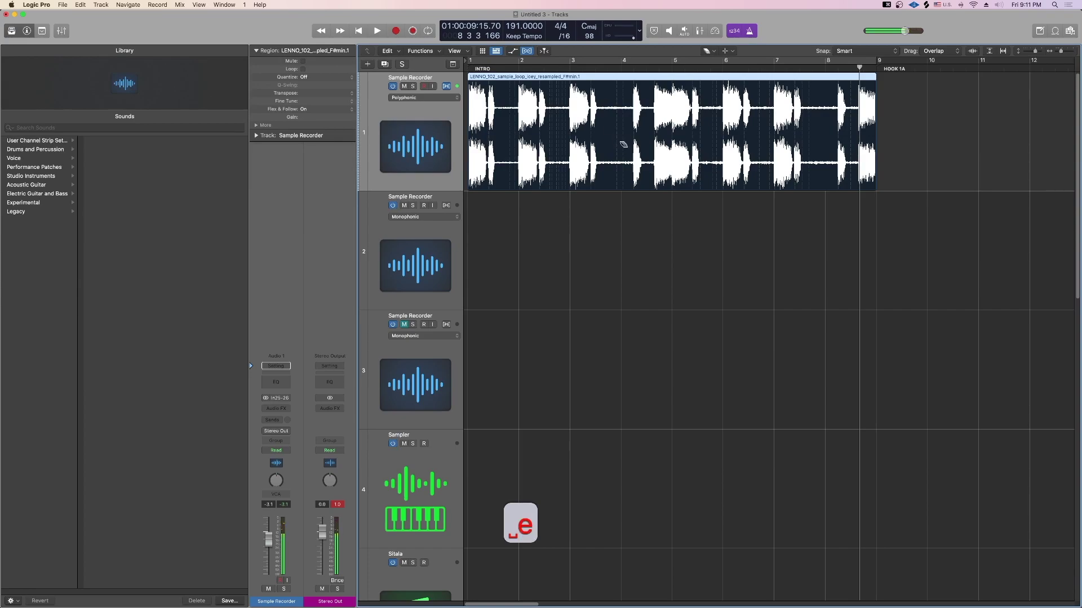
left_click(588, 80)
key("q")
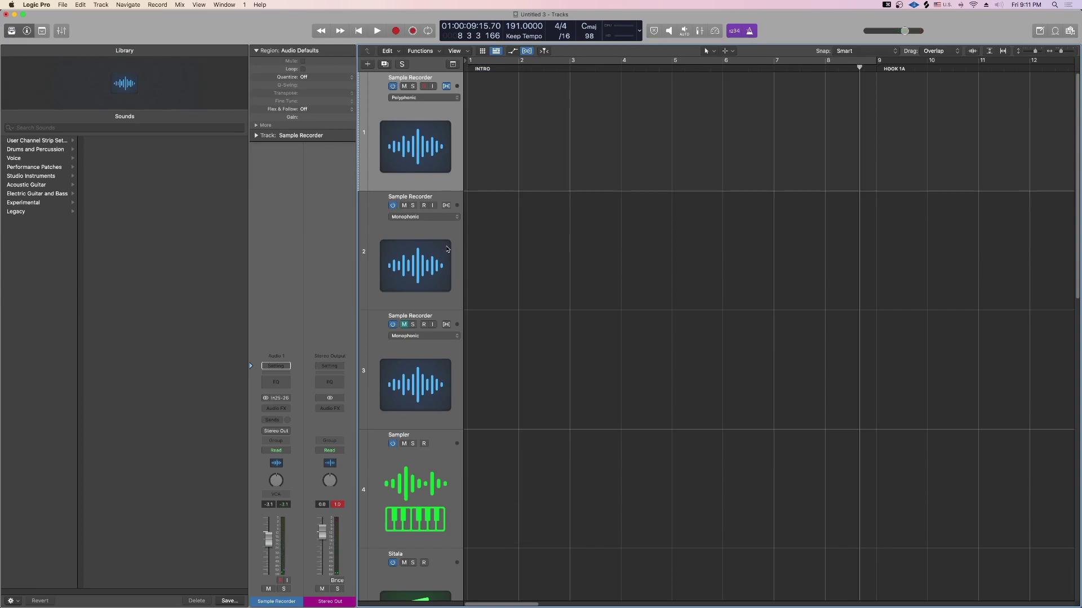
Step: Open Quick Sampler on the Sampler track in Recorder mode and arm recording with a -80 dB start threshold
scroll(440, 369, "down", 3)
left_click(433, 406)
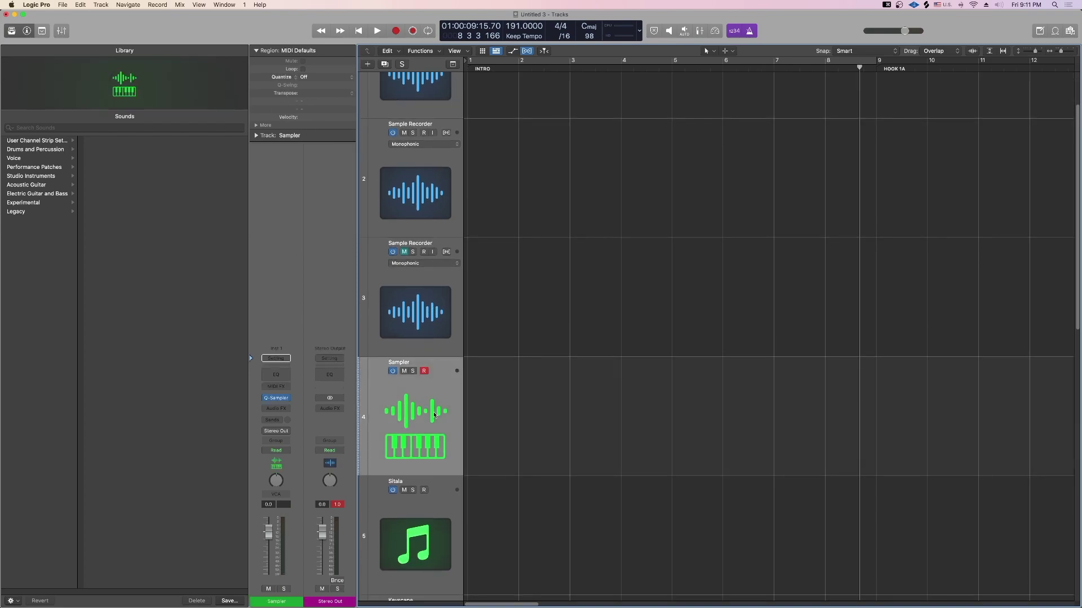
key("F13")
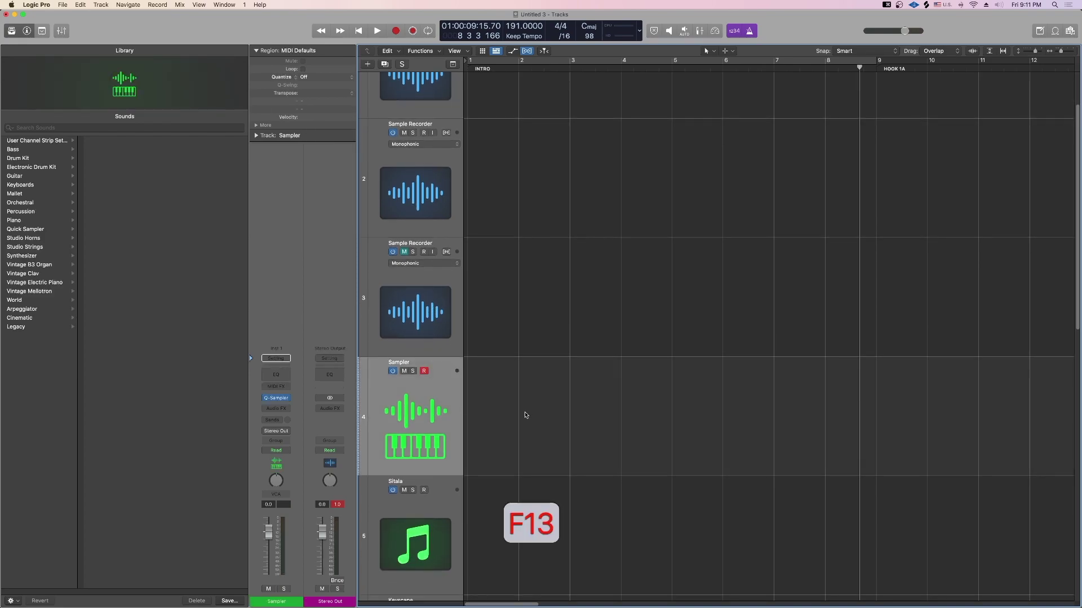
left_click(527, 215)
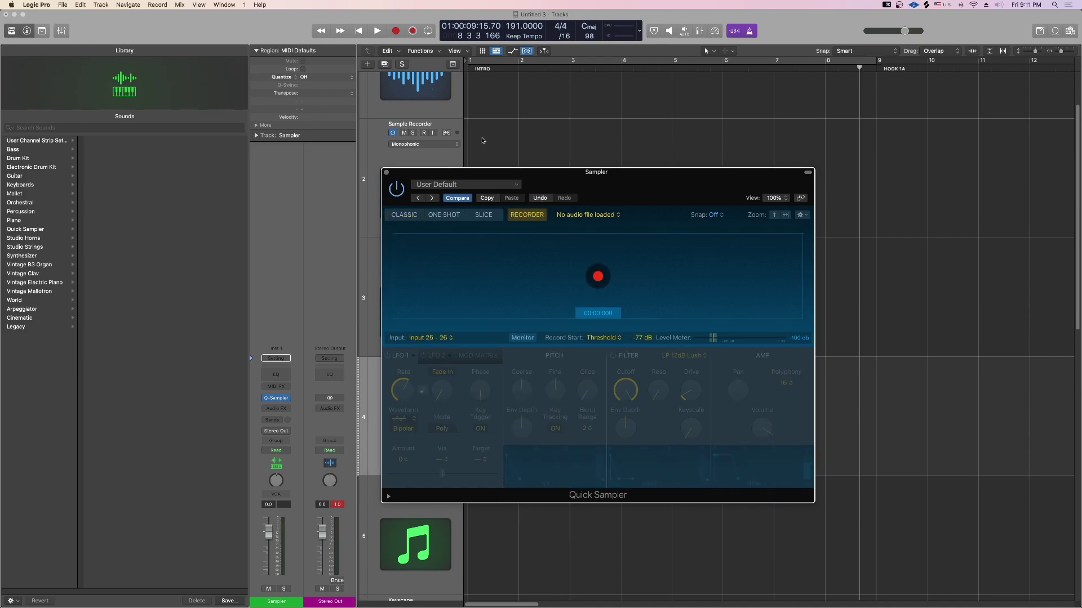
left_click_drag(618, 291, 715, 311)
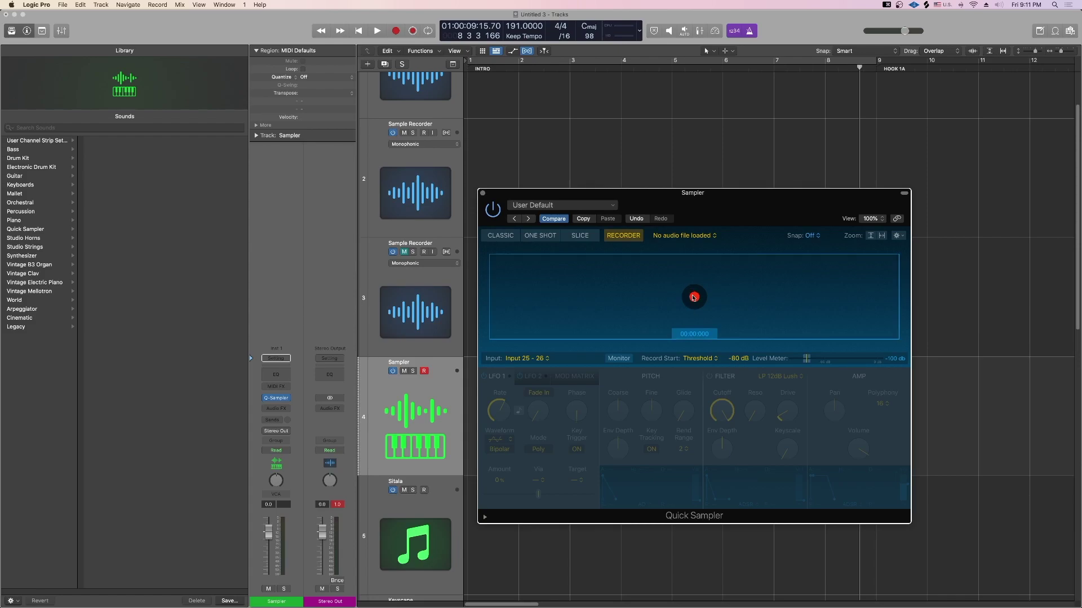
left_click(695, 297)
Step: Switch to Safari and play Tame Impala - Mind Mischief (Drum Loop) from the Drum breaks vol 2 playlist so Quick Sampler records it
key("super+Tab")
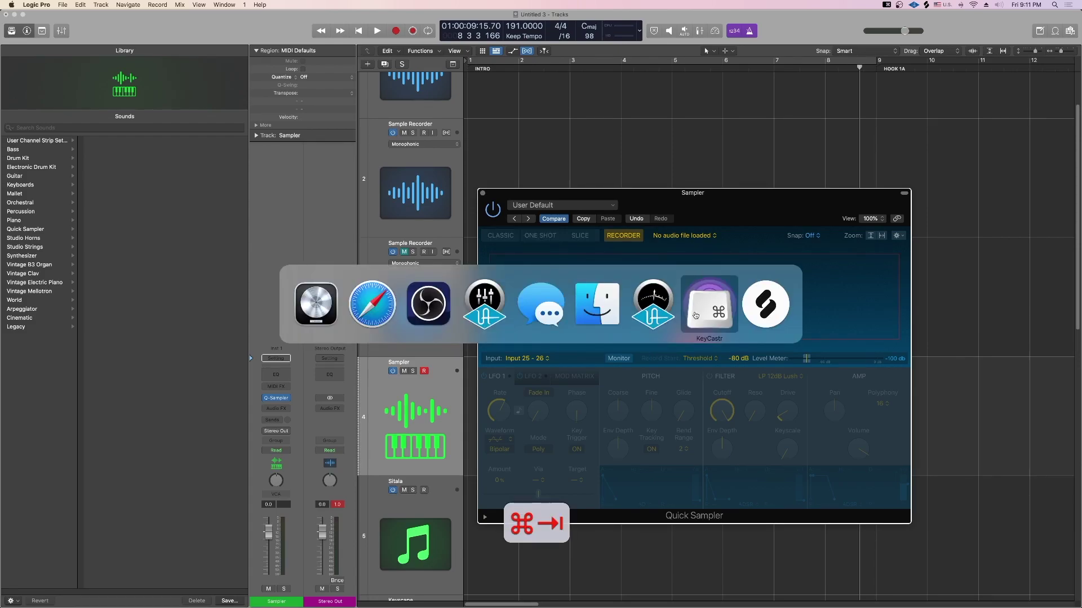
left_click(371, 304)
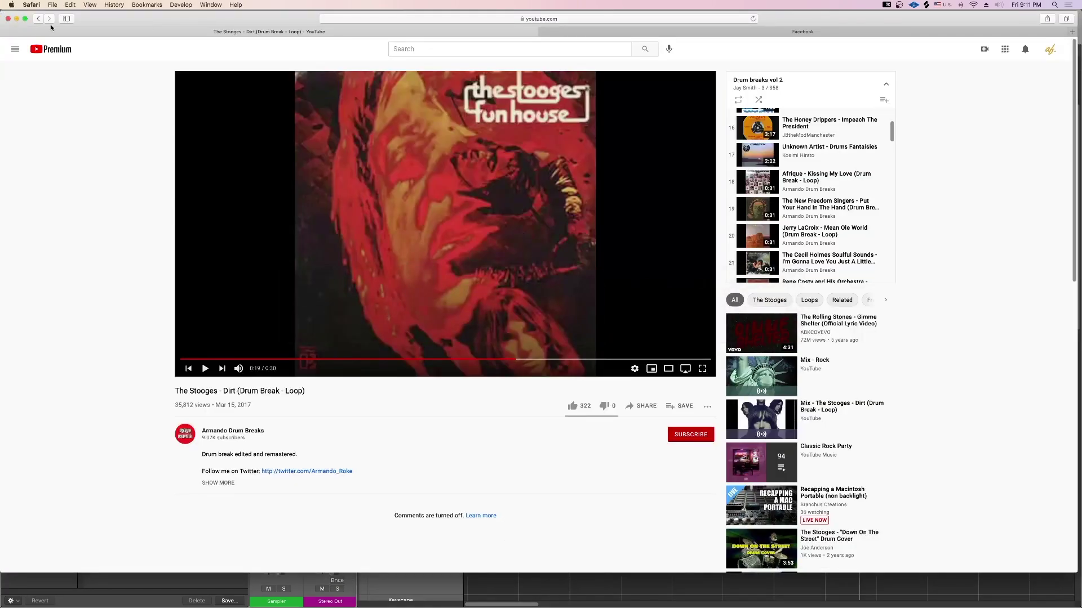
scroll(829, 224, "down", 5)
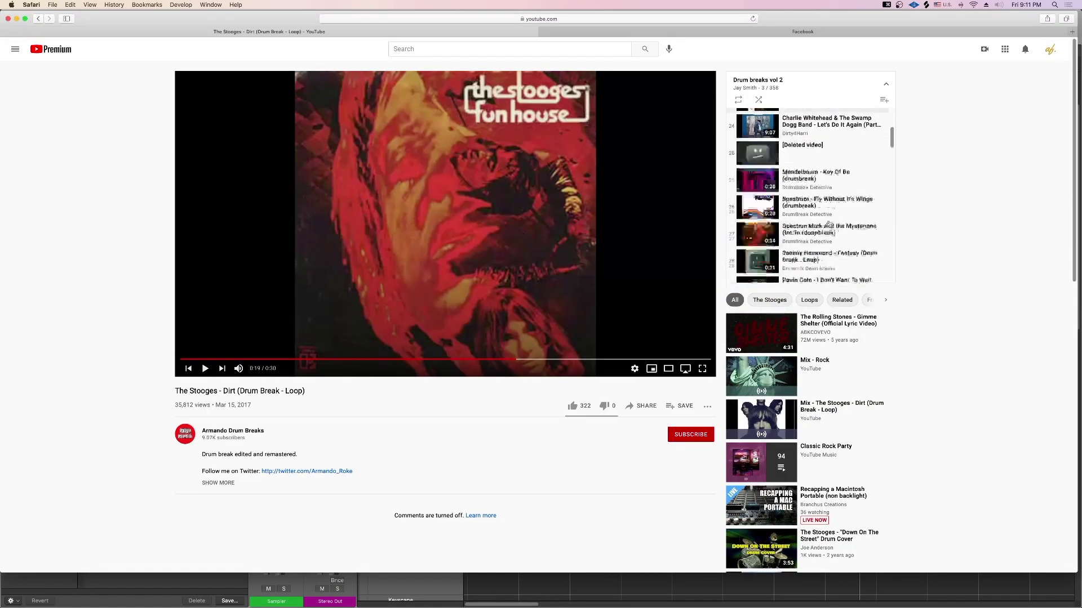
scroll(827, 217, "down", 2)
left_click(825, 211)
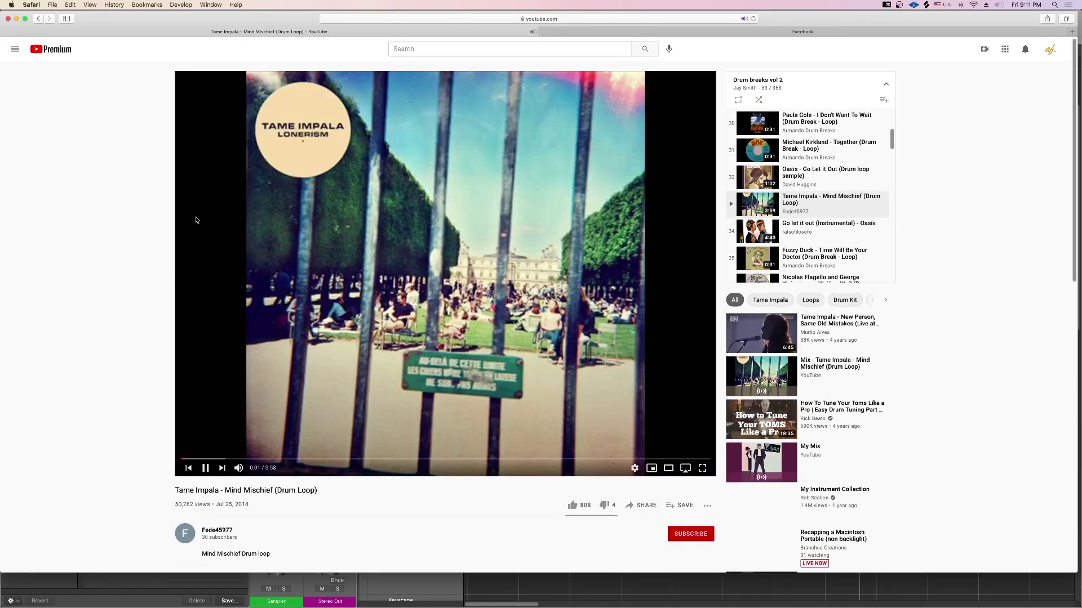
Step: Return to Logic Pro, stop the Quick Sampler recording after about 11 seconds, and pause the YouTube video
key("super+Tab")
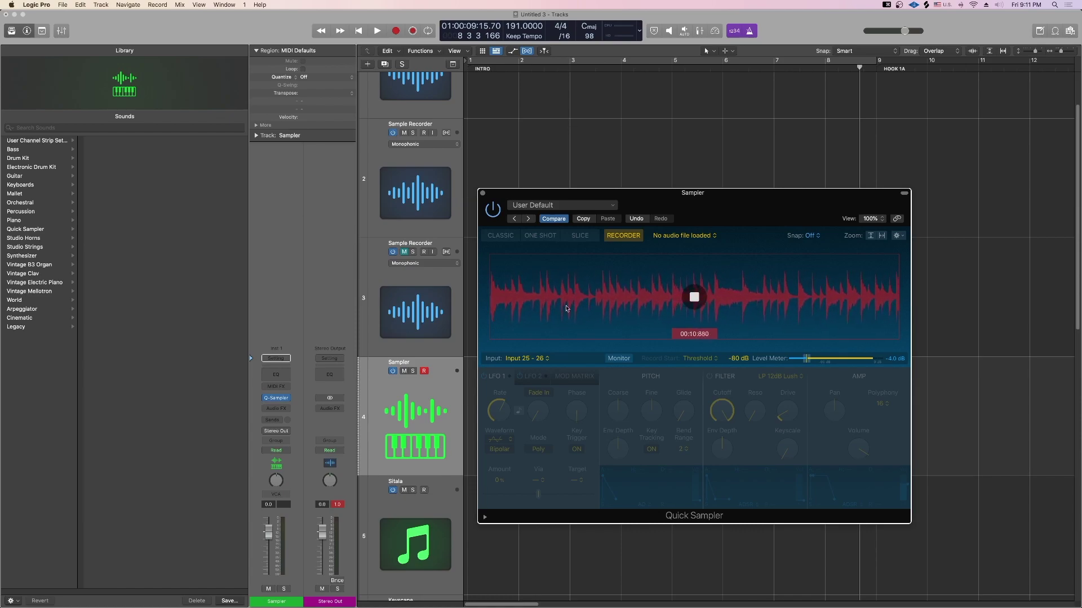
left_click(694, 297)
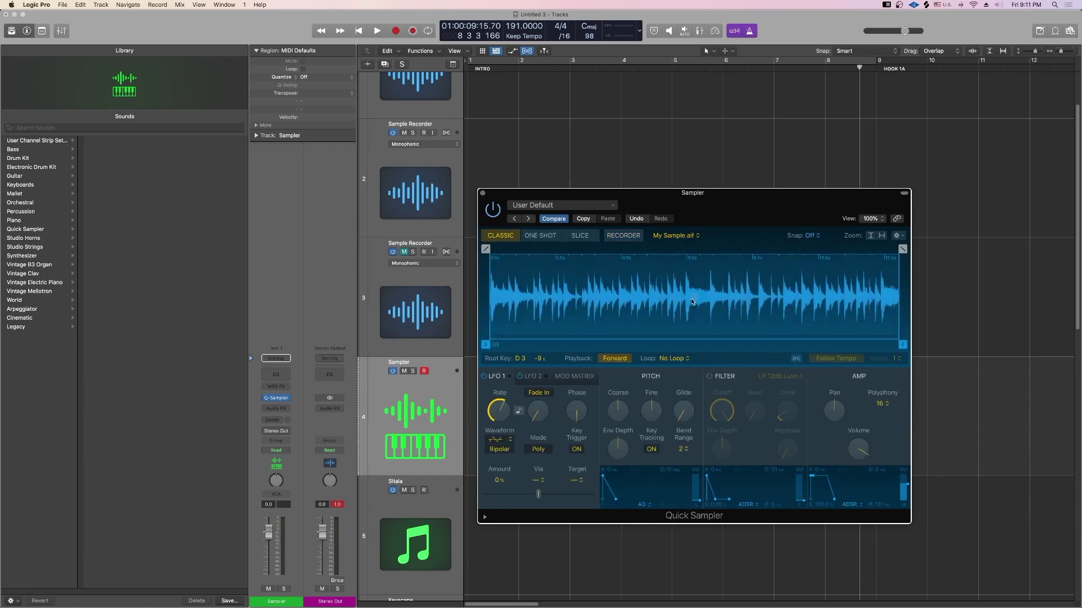
key("super+Tab")
key("super+Tab")
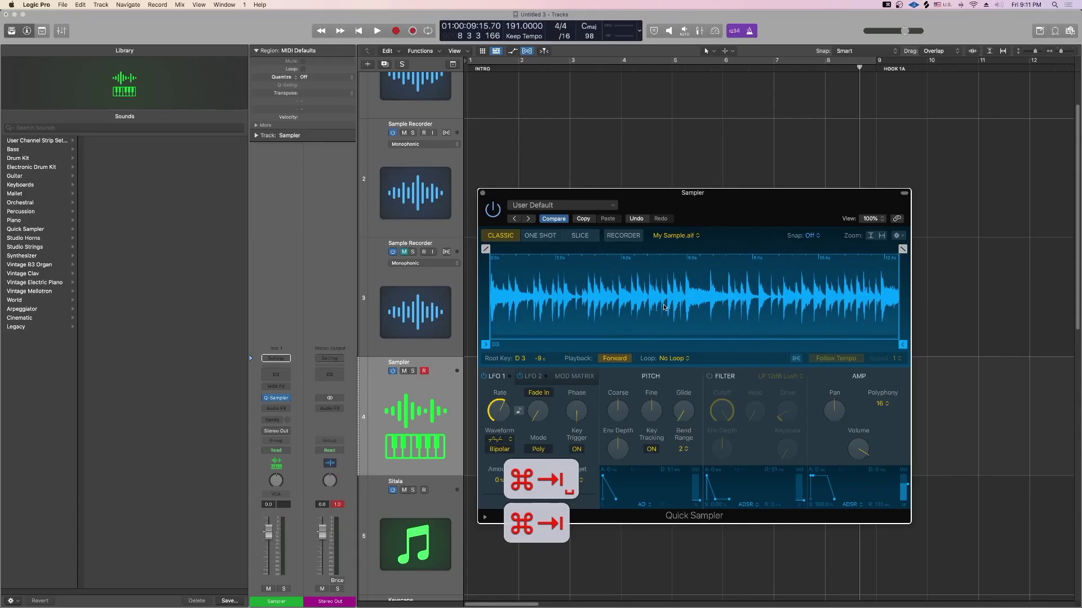
Step: Put Quick Sampler in Slice mode, lower the transient sensitivity to 58, and enable Gate
left_click(580, 235)
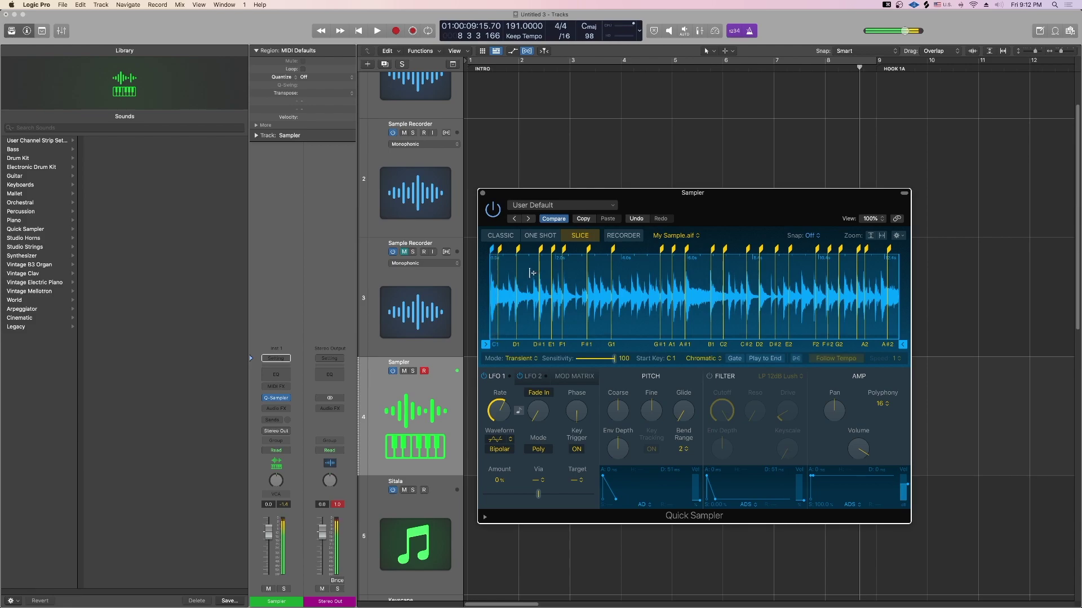
mouse_move(598, 362)
left_mouse_down()
mouse_move(567, 364)
mouse_move(583, 365)
left_mouse_up()
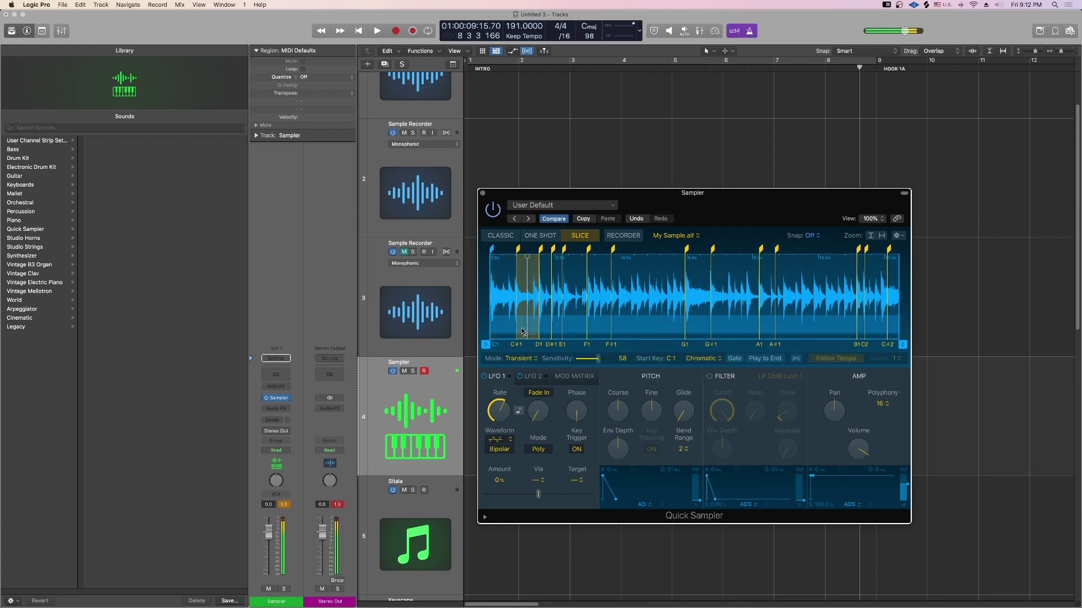
left_click(731, 360)
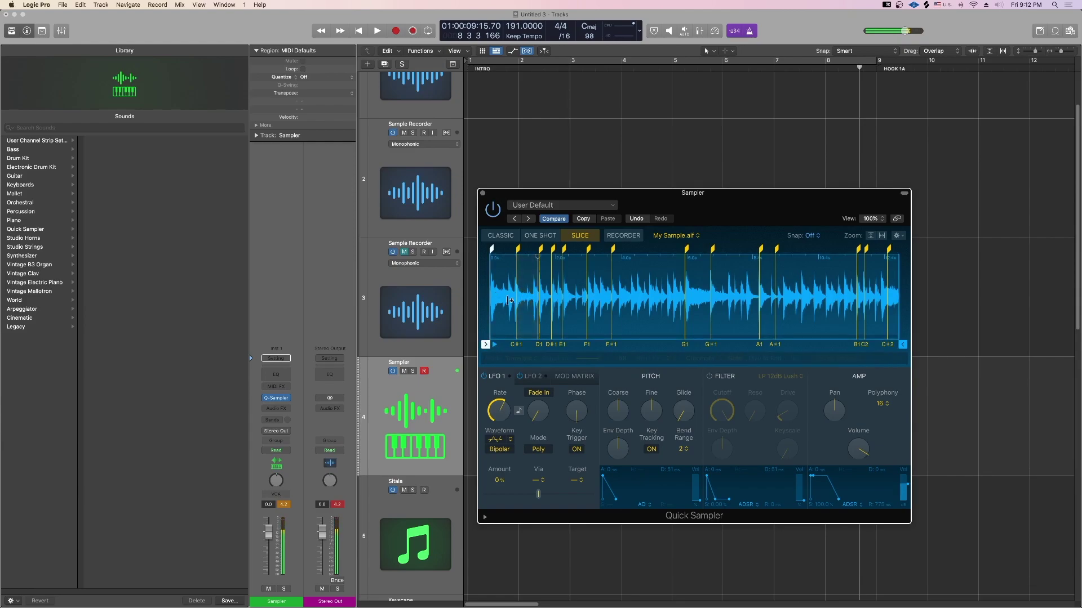
Step: Move the C#1 slice marker in the sample's waveform to 0.761 s
scroll(535, 323, "up", 5)
scroll(535, 322, "left", 10)
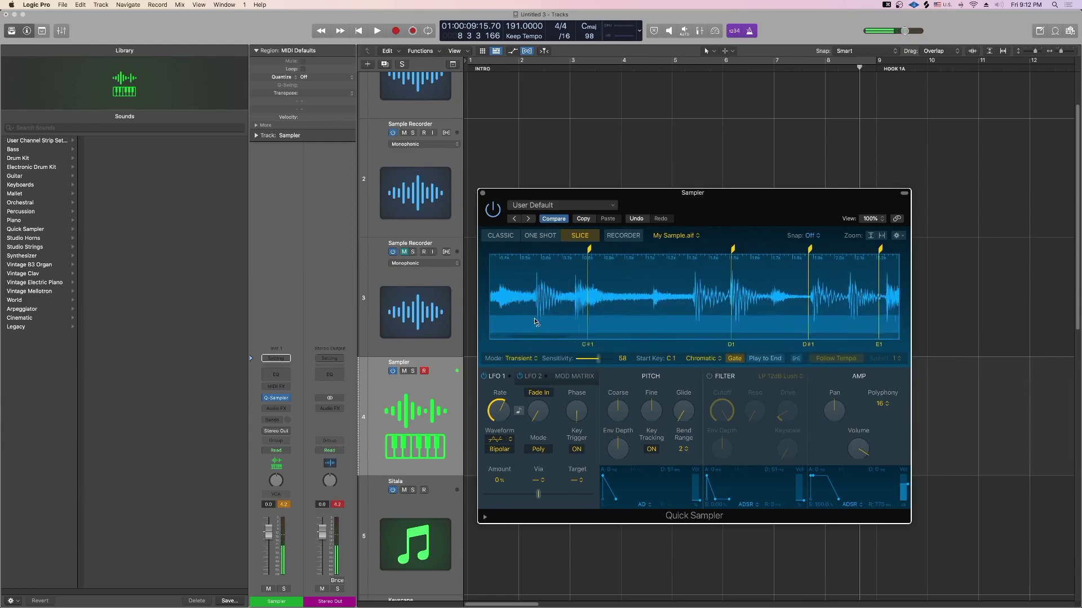
left_click_drag(659, 259, 649, 259)
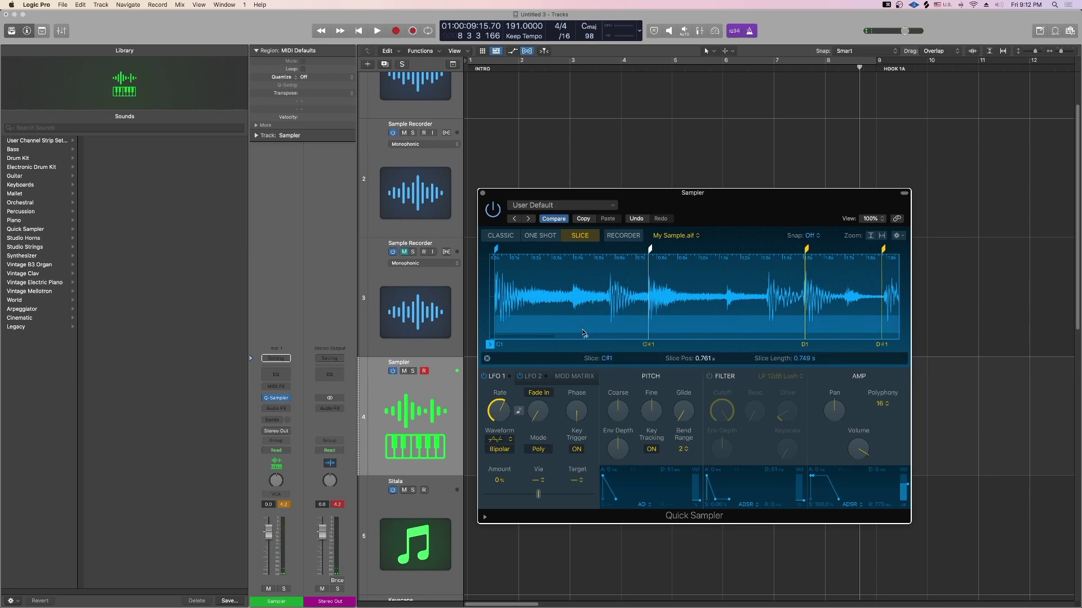
Step: Set Snap to Transient+Note and shift the C#1 slice marker to 0.822 s
left_click(810, 236)
left_click(820, 252)
mouse_move(650, 251)
left_mouse_down()
mouse_move(664, 249)
mouse_move(635, 250)
mouse_move(654, 251)
left_mouse_up()
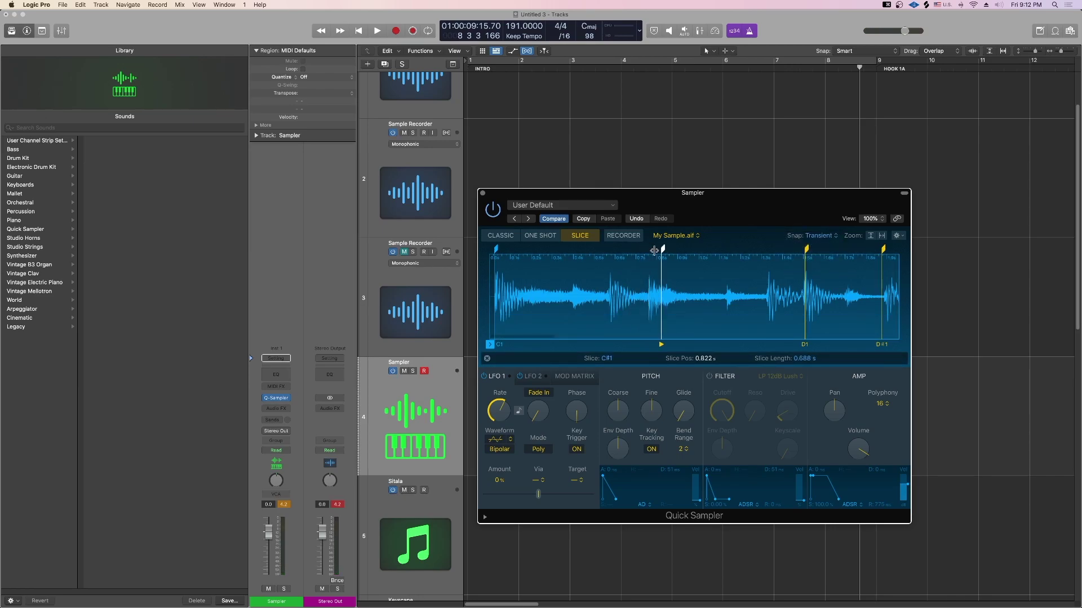
Step: Set Snap to Zero Crossing and move the C#1 slice marker back to about 0.76 s
left_click(825, 235)
left_click(823, 228)
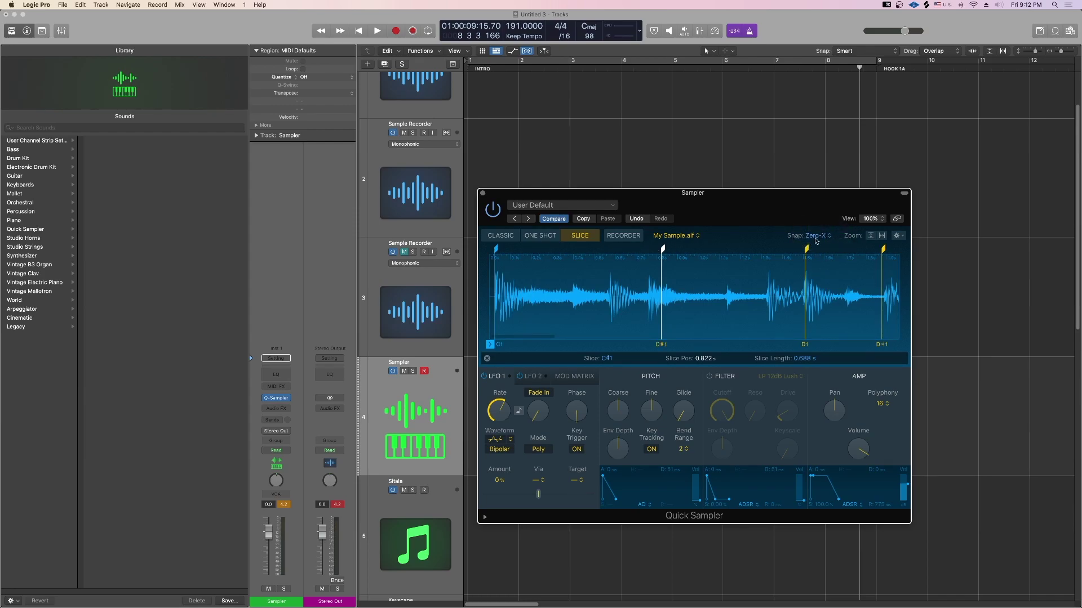
left_click(816, 237)
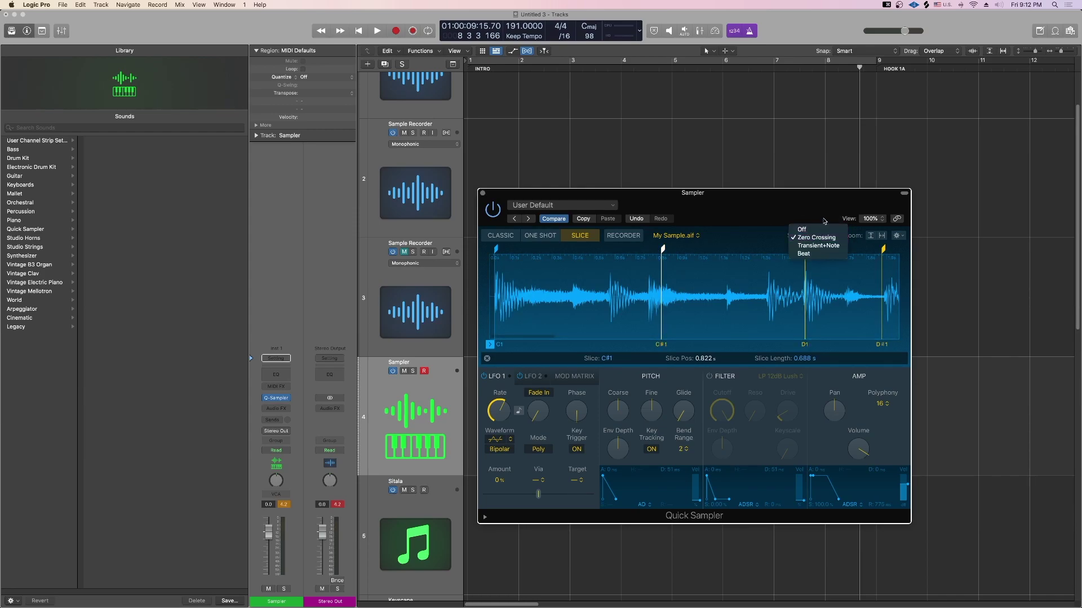
left_click(824, 220)
left_click_drag(653, 252, 651, 252)
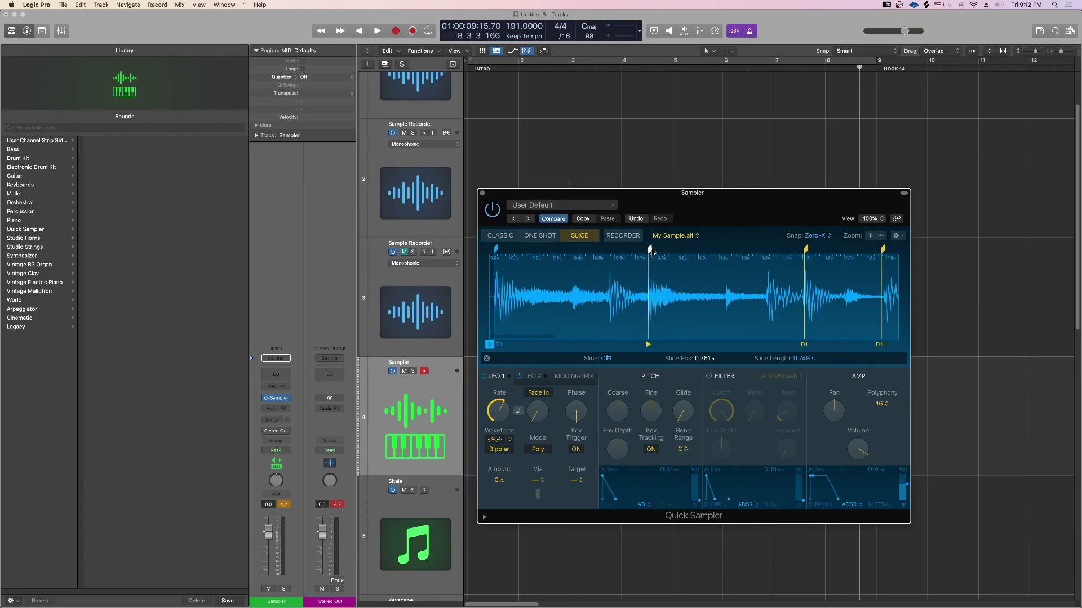
left_click(790, 236)
left_click(786, 214)
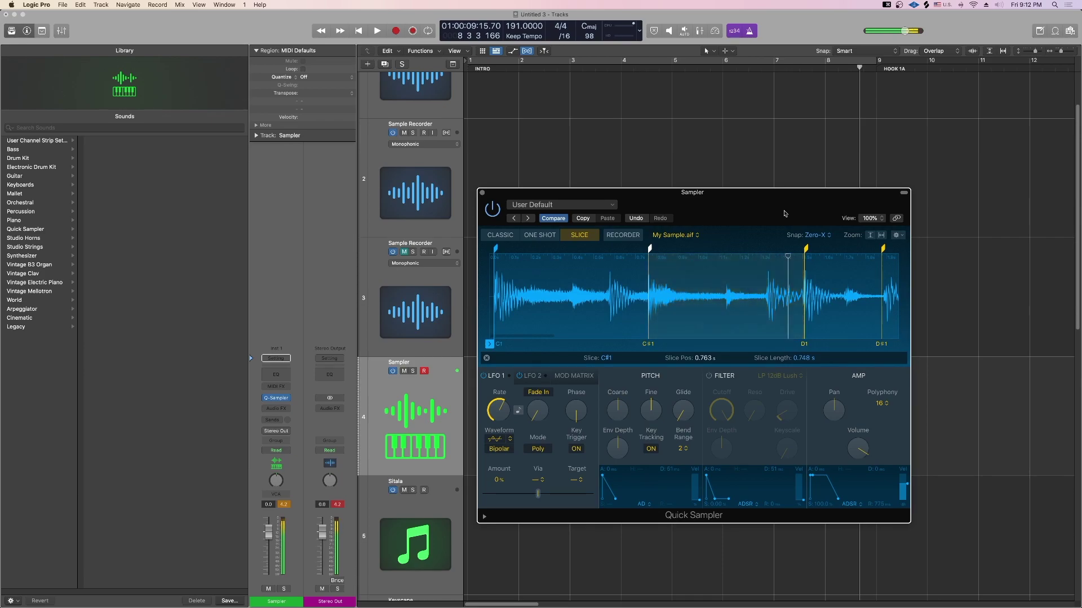
Step: Place slice markers on successive drum hits, from C#1 at 0.402 s to E1 at 1.138 s, and pull the sample start back to the beginning
left_click_drag(649, 250, 576, 259)
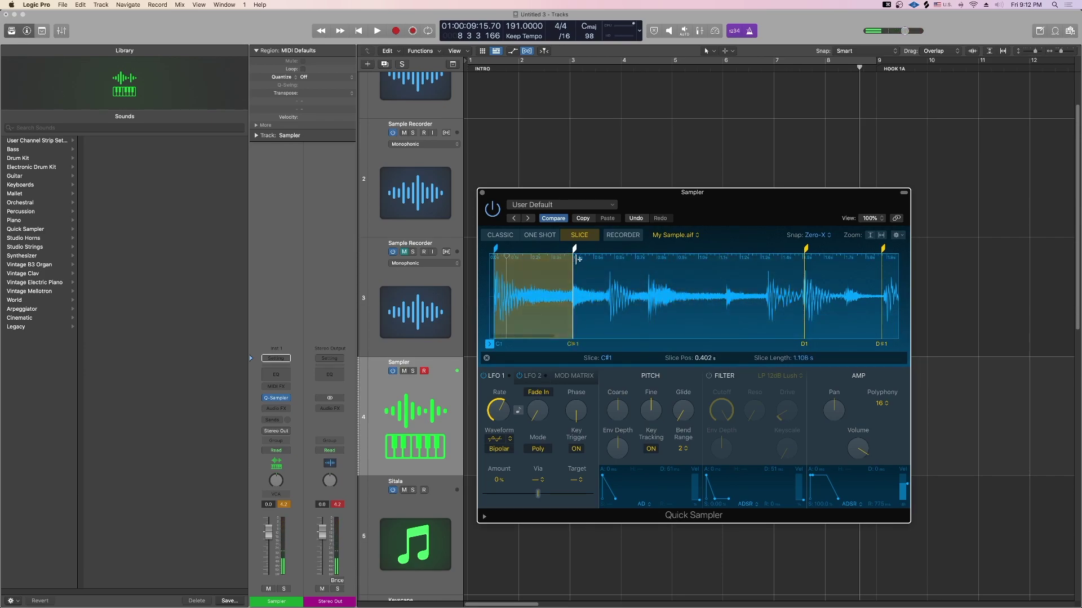
left_click_drag(802, 264, 611, 262)
left_click_drag(883, 249, 643, 255)
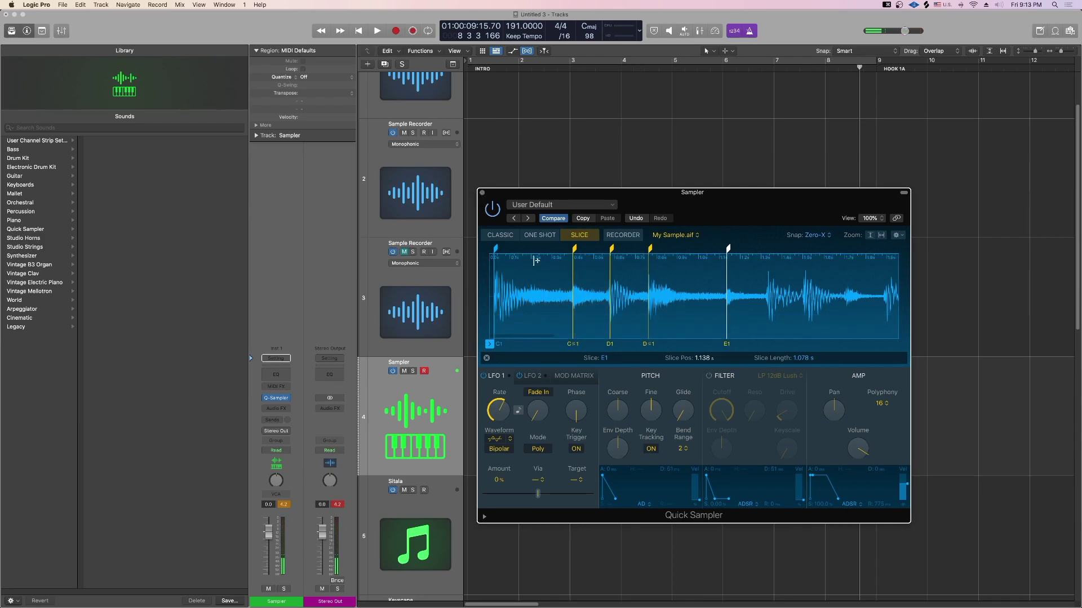
left_click_drag(489, 344, 442, 352)
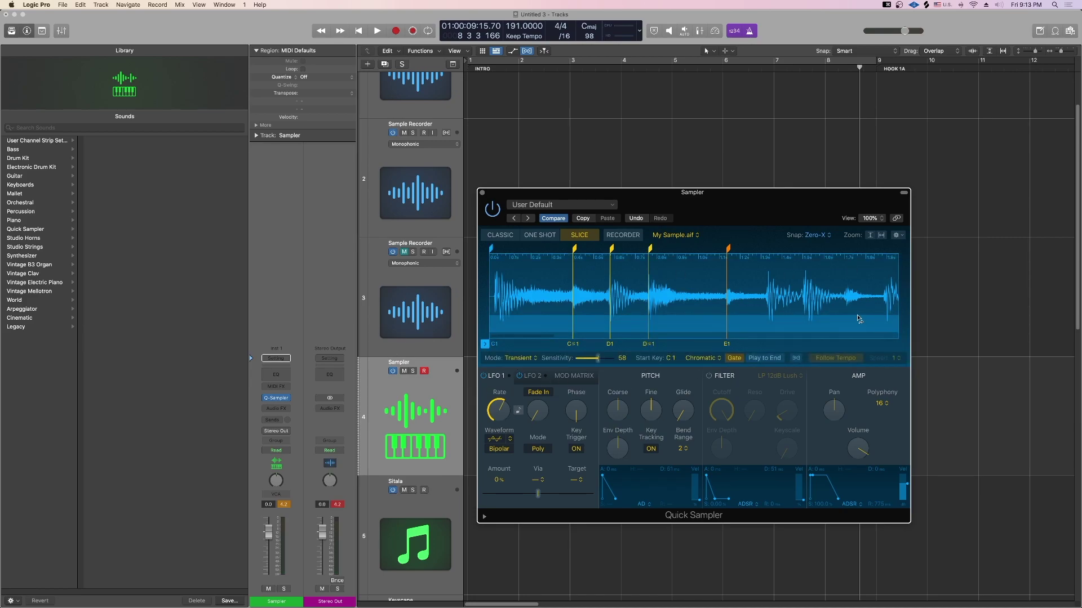
Step: Remove My Sample.aif from Quick Sampler and put the plug-in back in Recorder mode
left_click(684, 236)
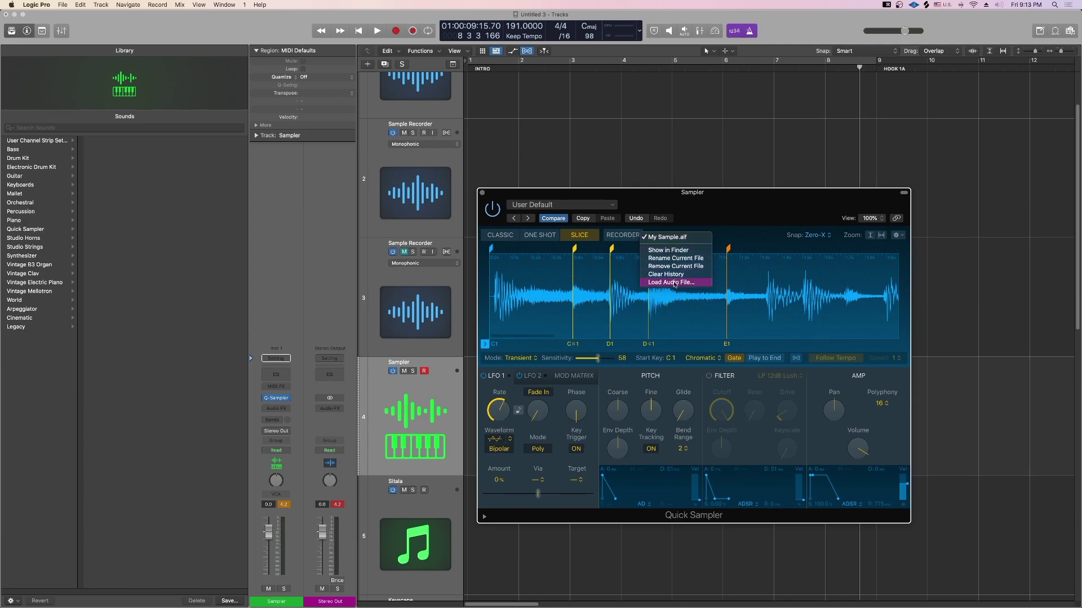
left_click(780, 252)
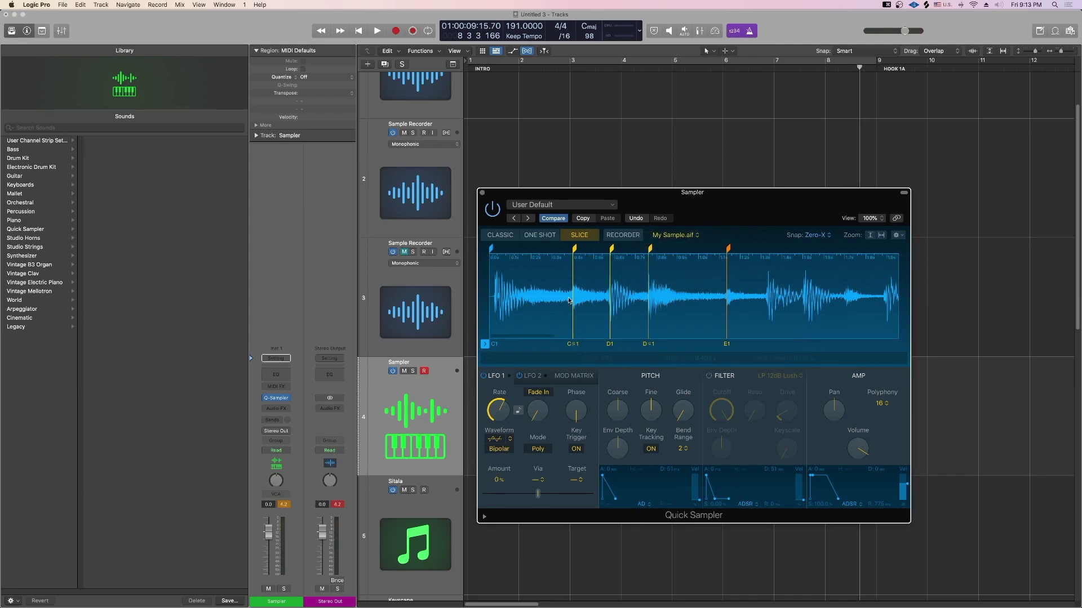
left_click(683, 236)
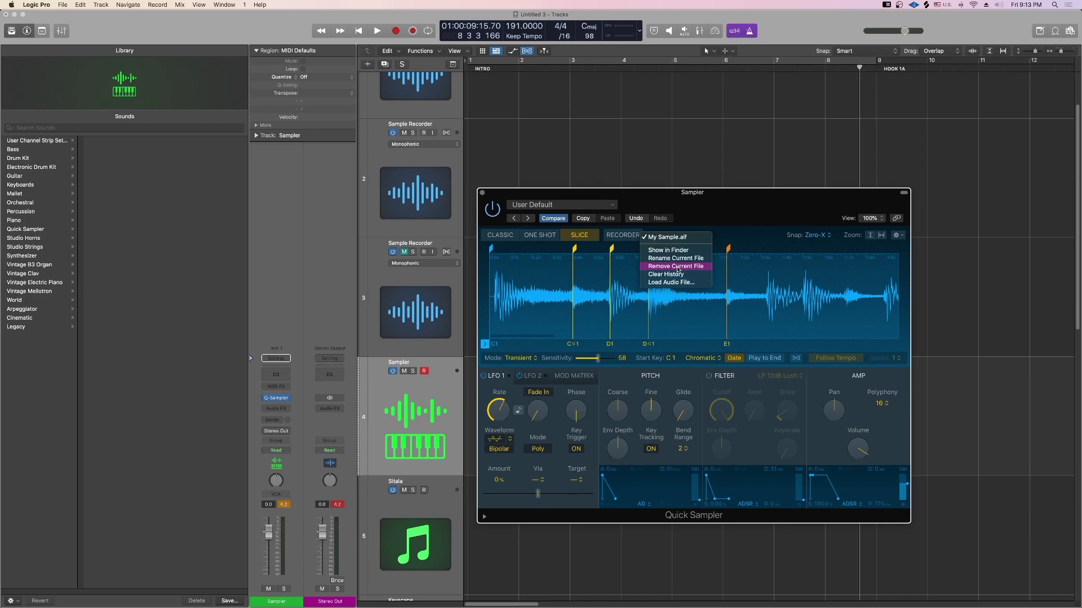
left_click(678, 267)
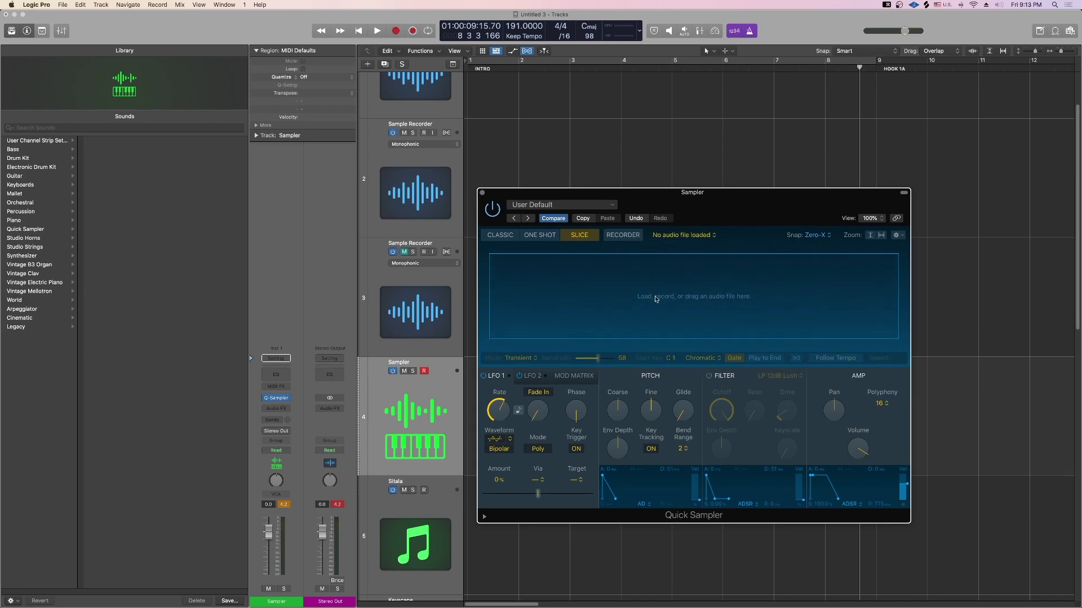
left_click(622, 235)
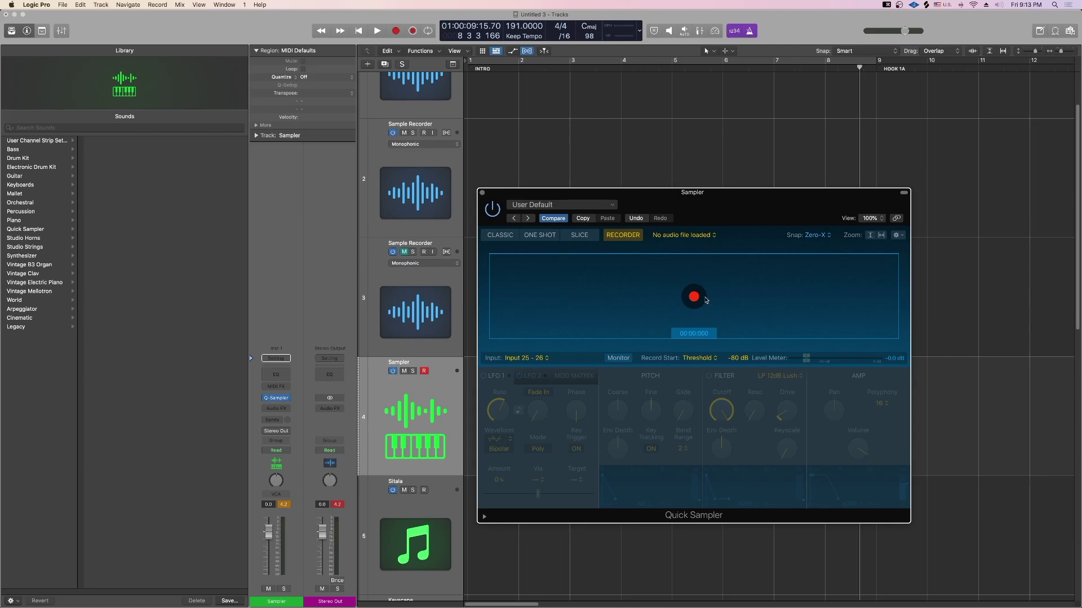
Step: Switch to Safari and go back through the watched drum break videos to the YouTube search for nasty drum breaks
key("super+Tab")
scroll(825, 181, "down", 5)
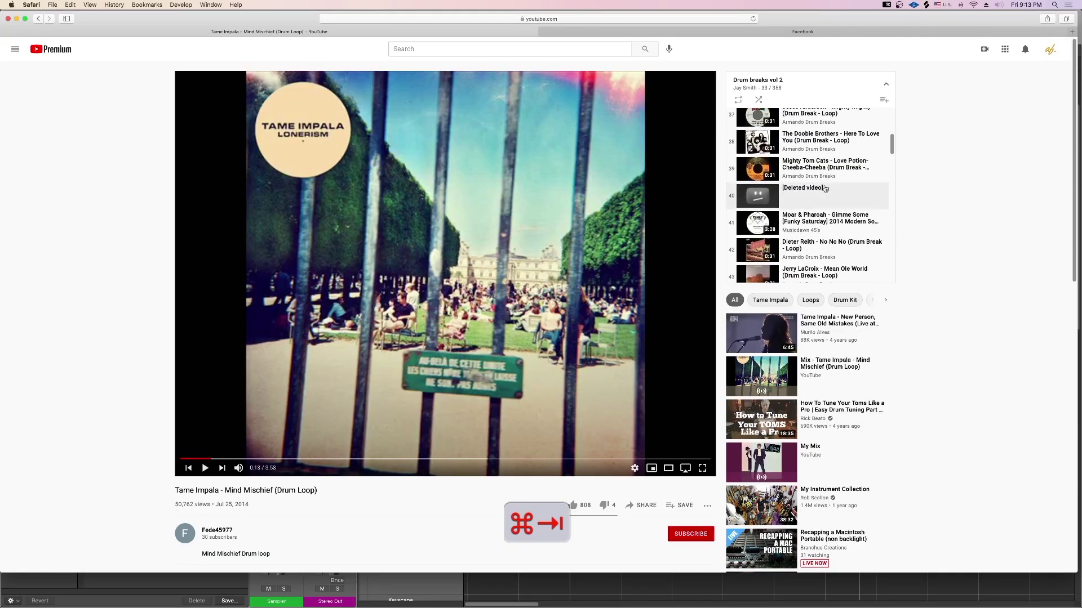
left_click(36, 19)
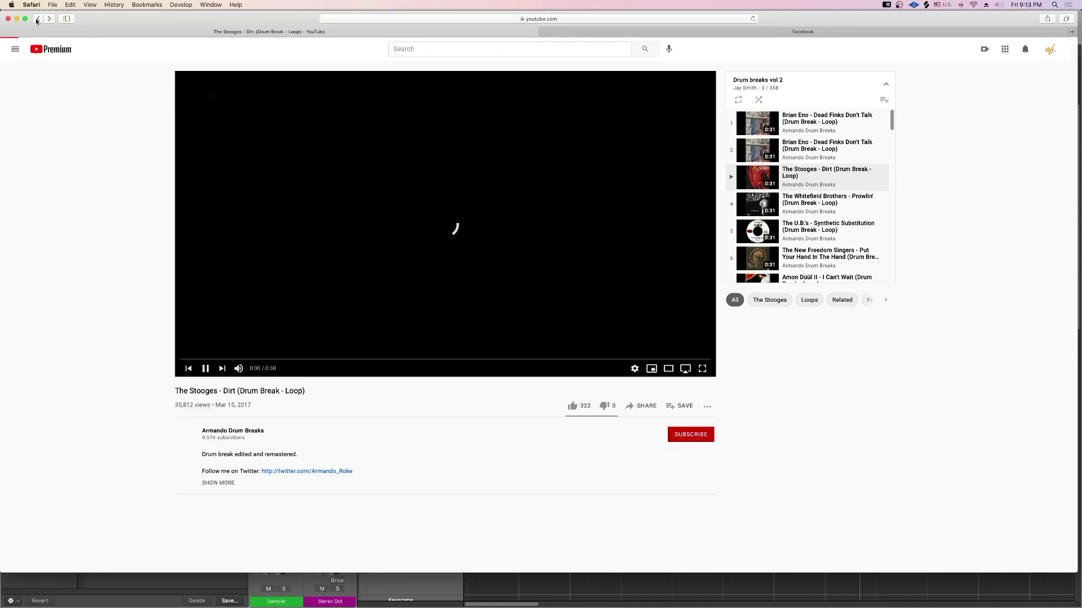
left_click(36, 20)
right_click(34, 21)
left_click(35, 21)
left_click(35, 21)
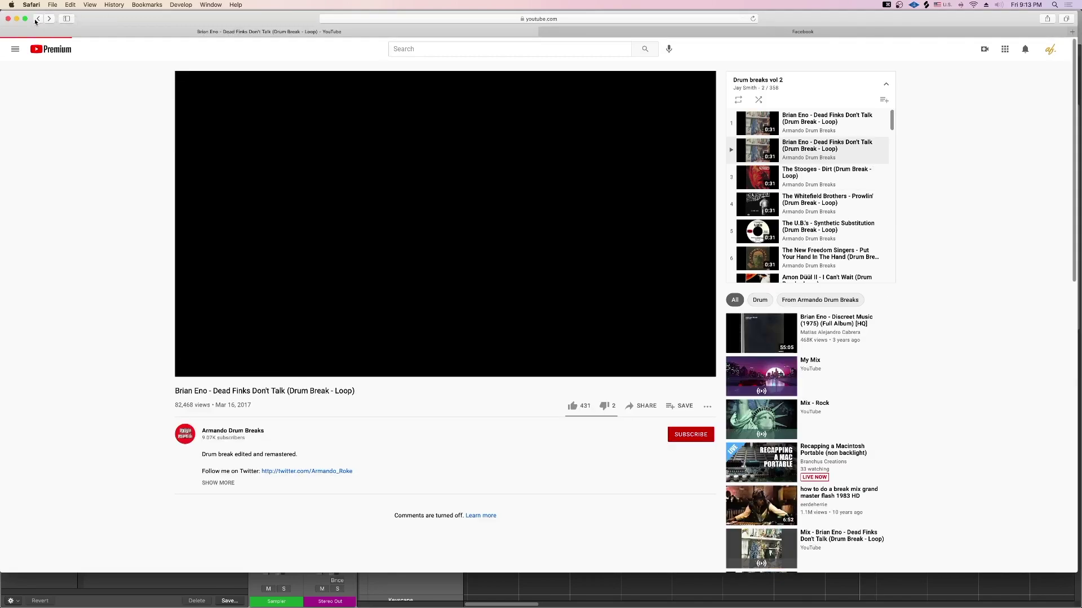
left_click(35, 21)
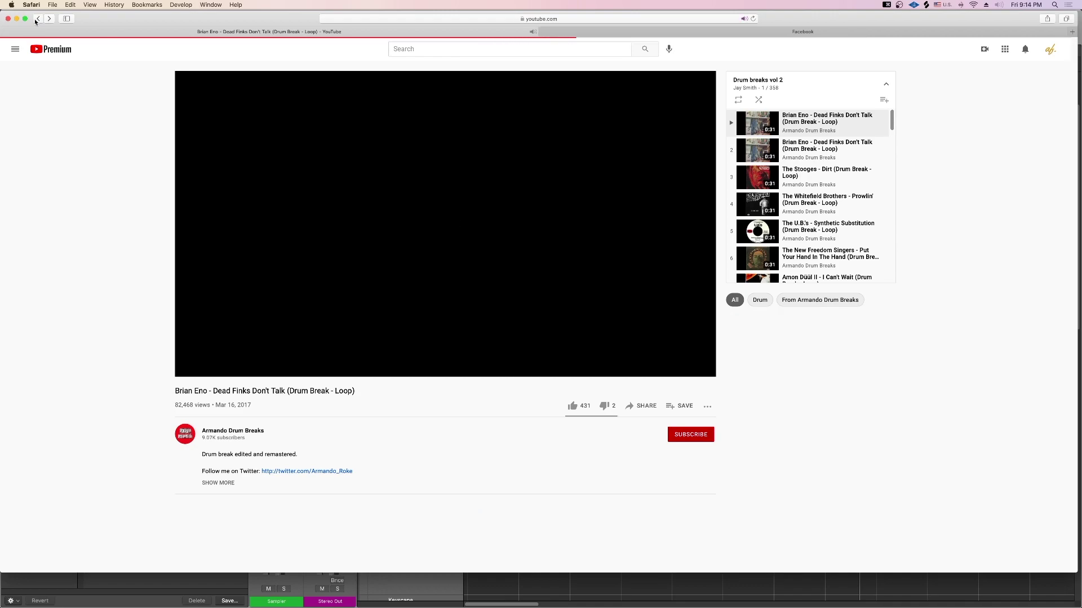
left_click(35, 21)
left_click(35, 20)
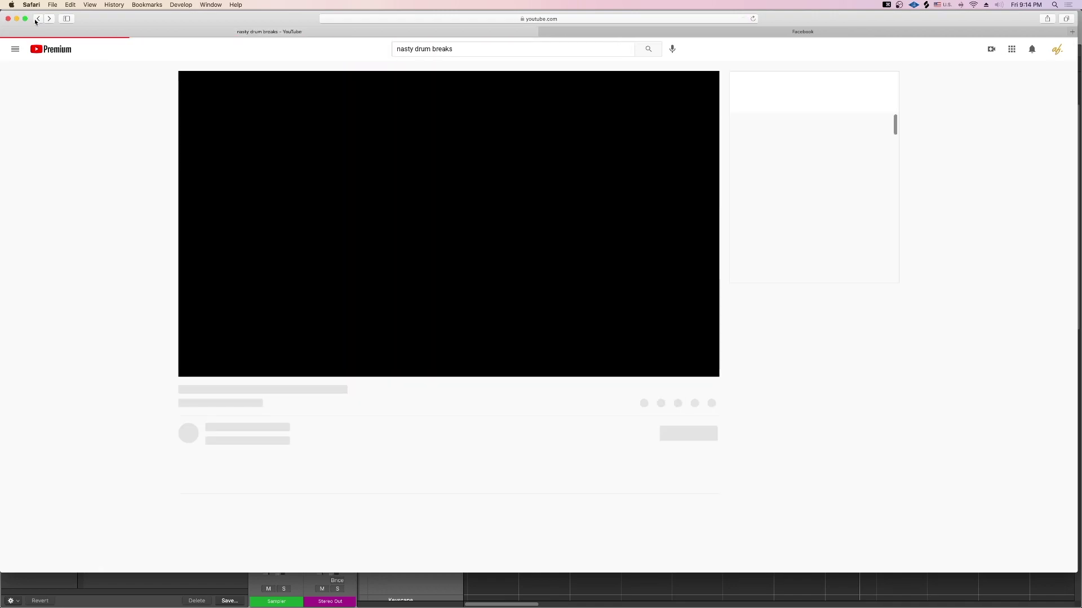
Step: Start the Quick Sampler recorder, play the YouTube video to capture over 13 seconds of it, then pause the video and return to Logic Pro
key("super+Tab")
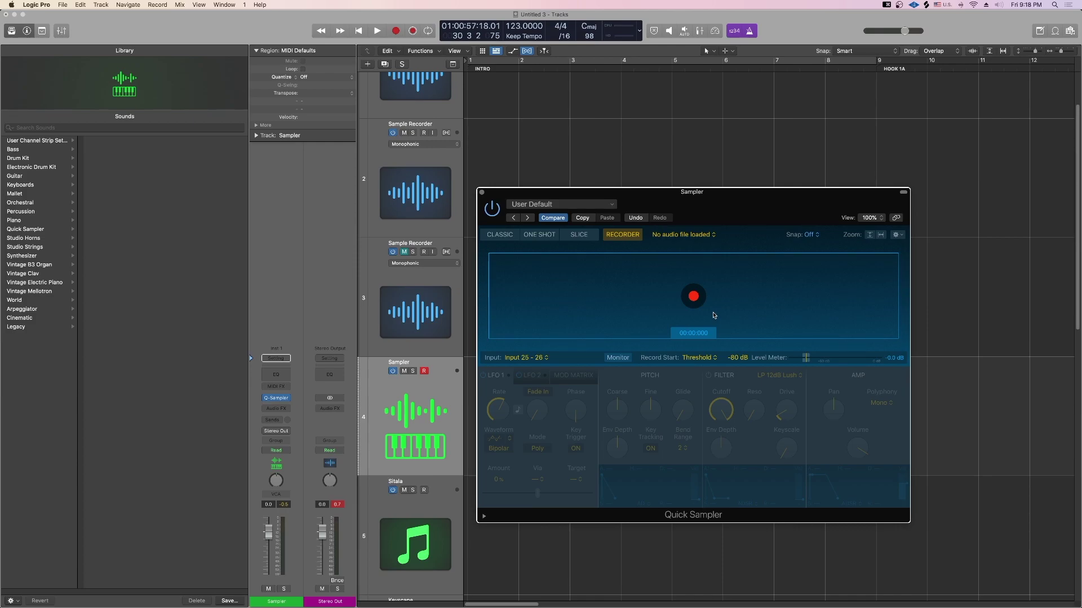
left_click(693, 297)
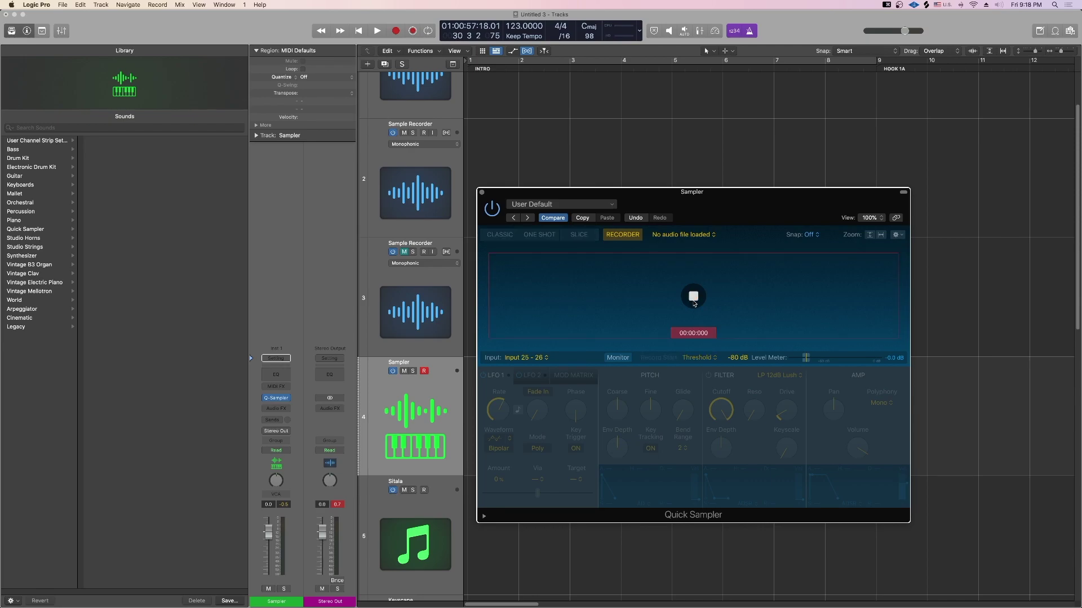
key("cmd+Tab")
left_click(200, 367)
key("cmd+Tab")
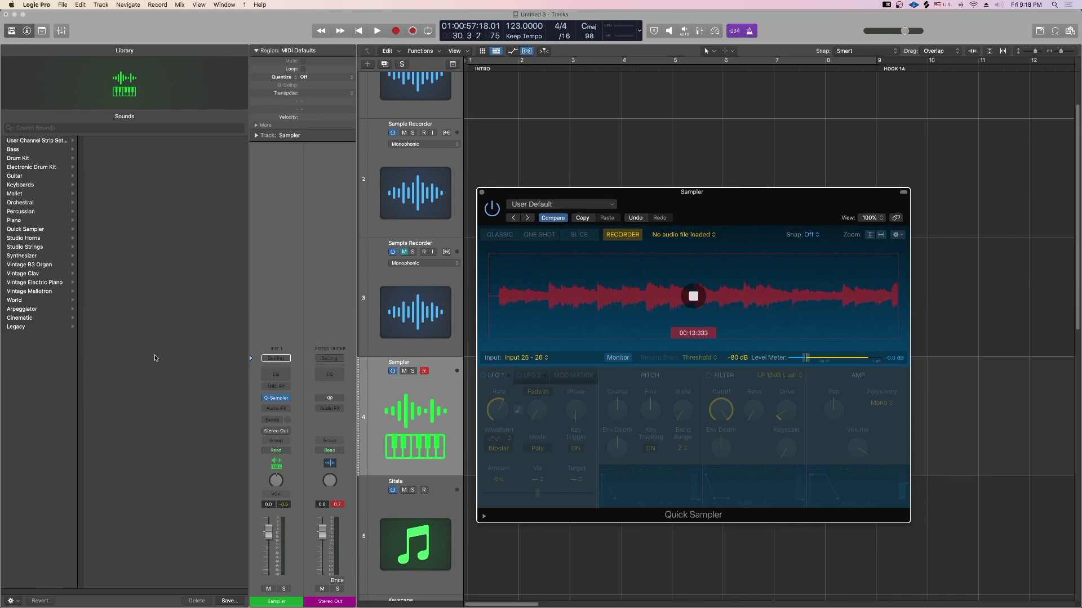
key("cmd+Tab")
key("space")
key("cmd+Tab")
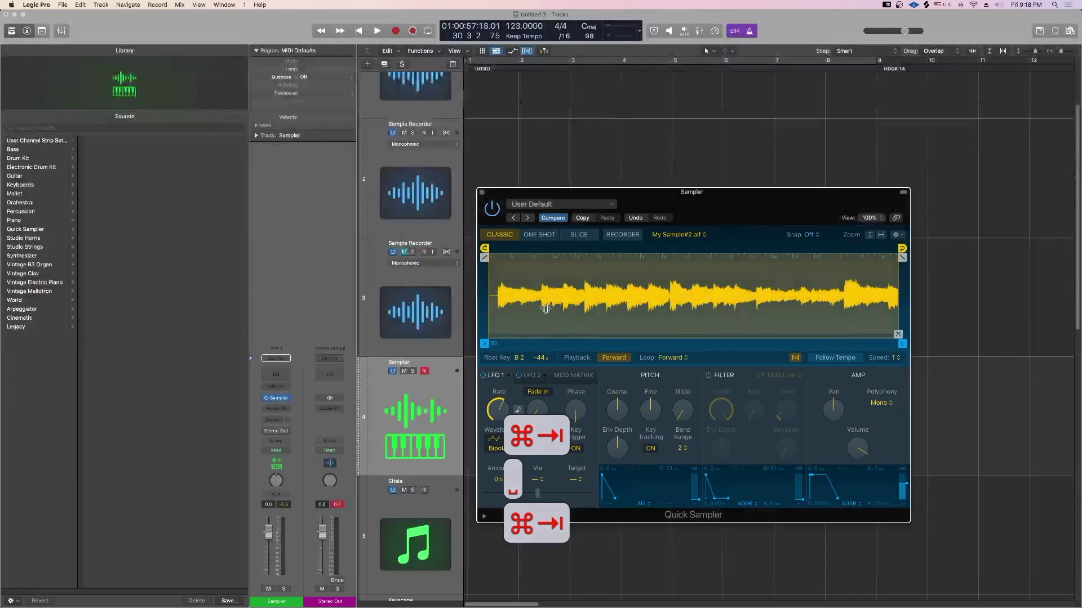
Step: Turn off looping for My Sample#2.aif in Quick Sampler's Classic mode
mouse_move(484, 343)
left_mouse_down()
mouse_move(499, 344)
mouse_move(484, 344)
left_mouse_up()
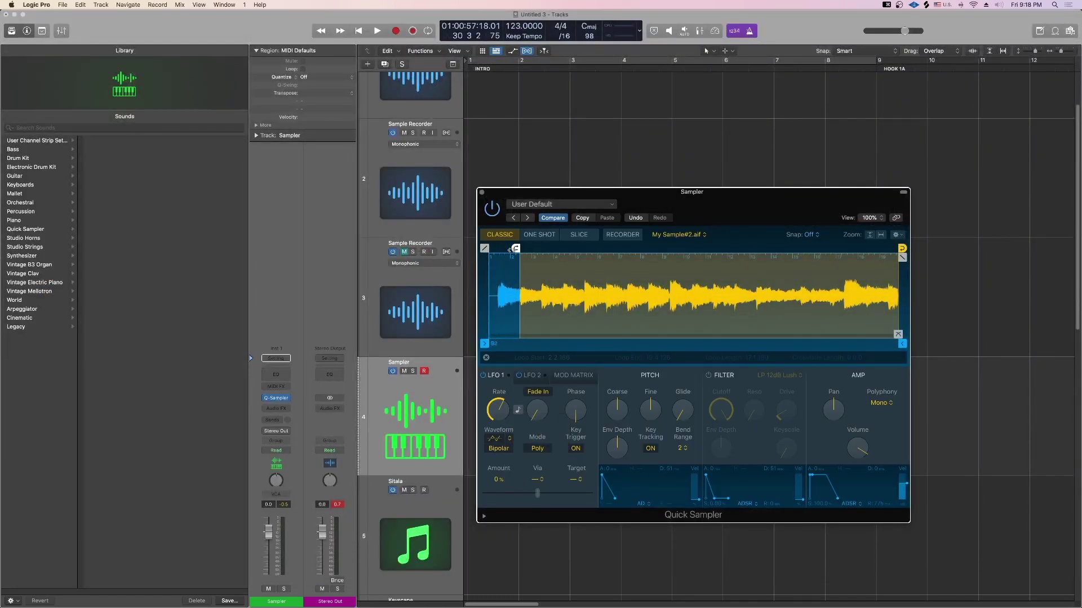
left_click_drag(515, 249, 314, 262)
left_click_drag(669, 226, 725, 222)
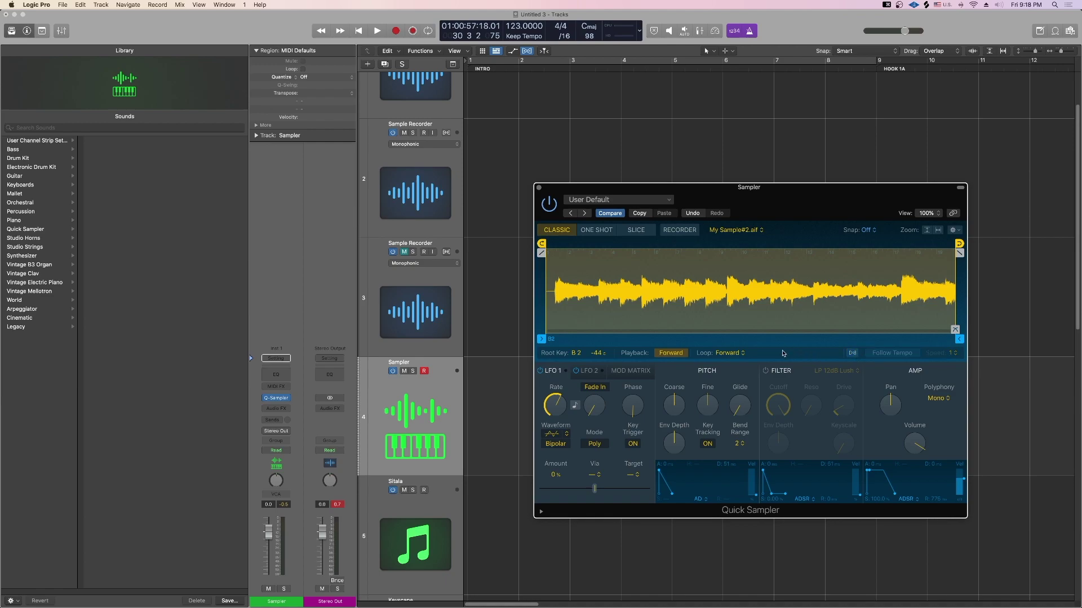
left_click(741, 353)
left_click(724, 348)
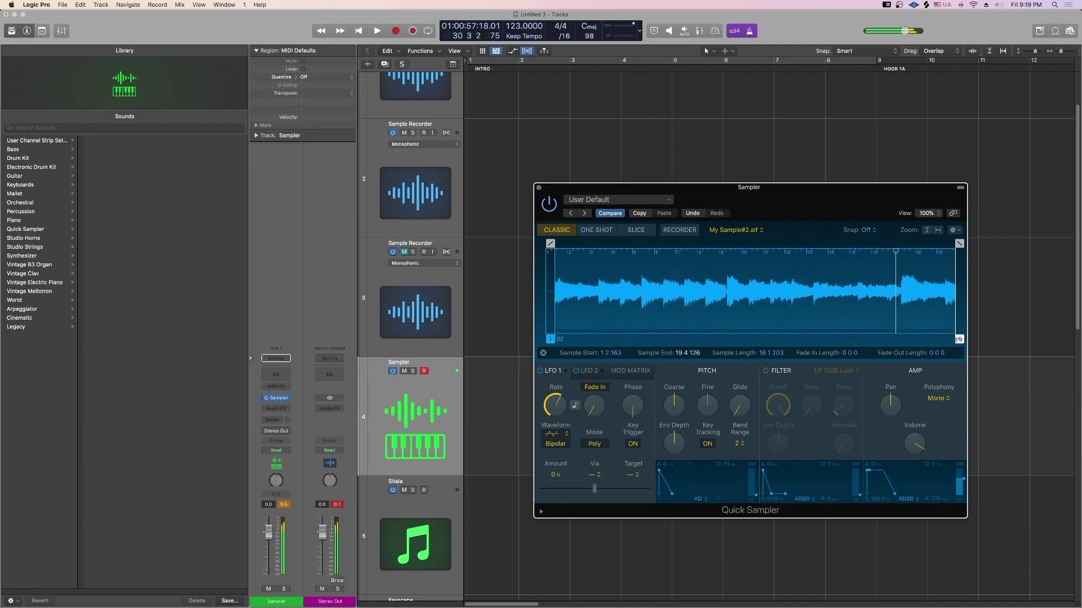
Step: Trim the sample end to 17 2 125 and crop the sample to its start and end markers
left_click_drag(955, 339, 899, 340)
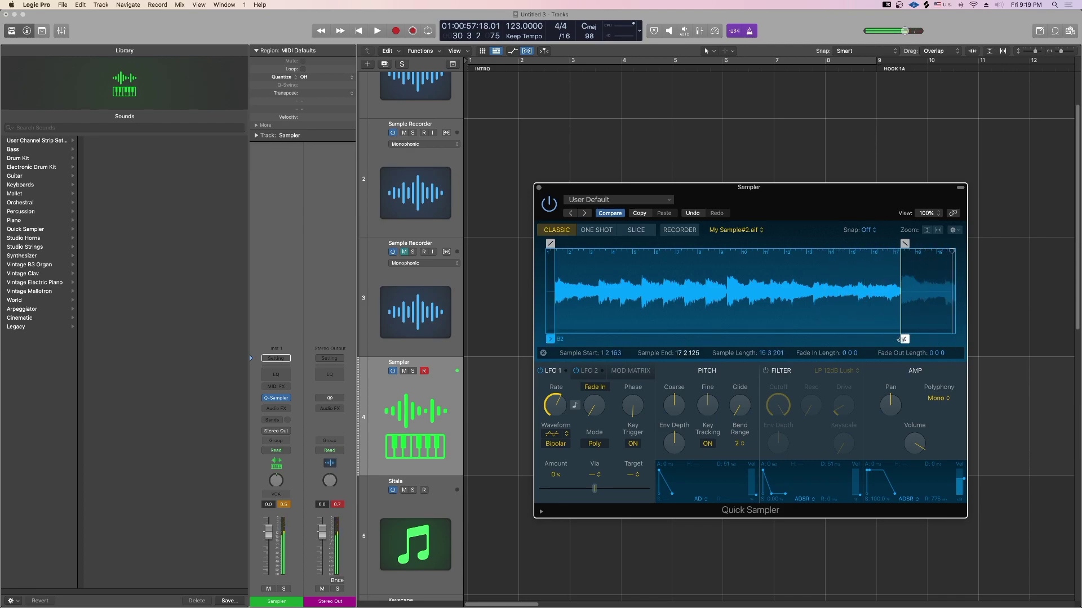
scroll(896, 312, "up", 5)
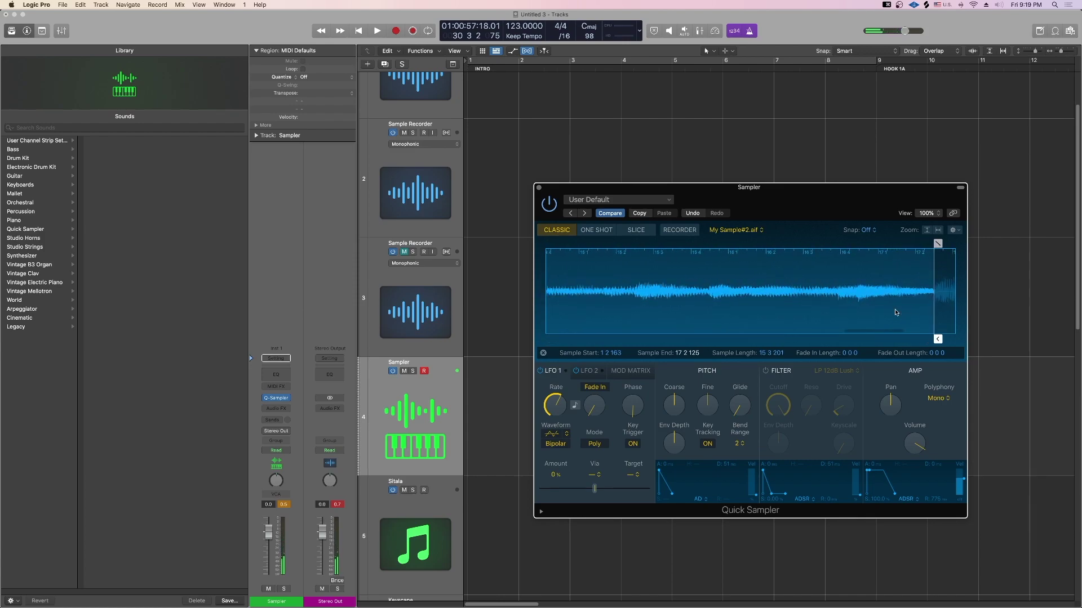
scroll(809, 295, "down", 4)
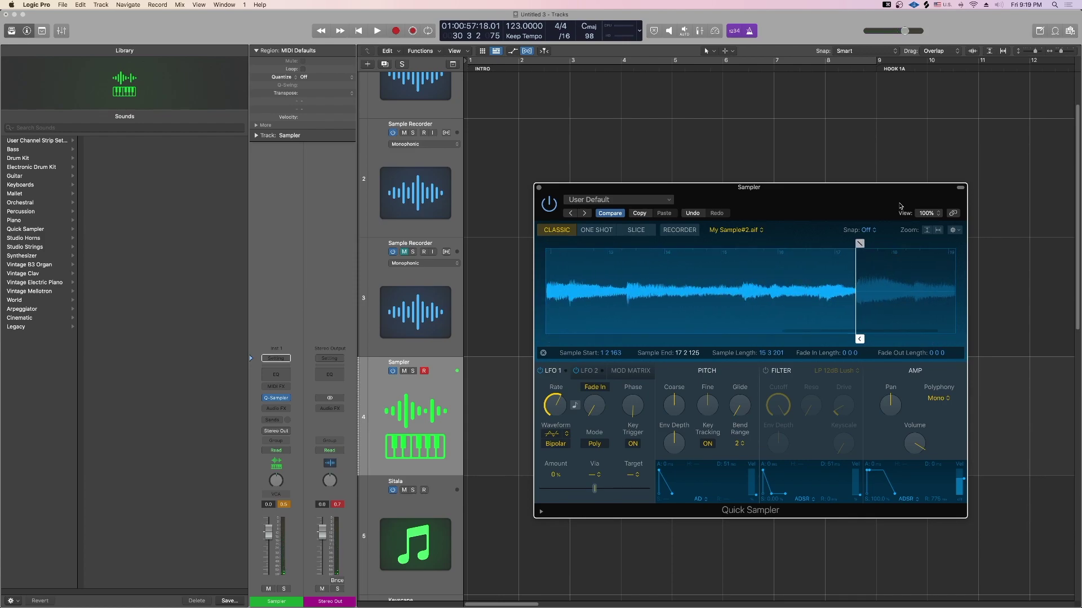
left_click(953, 231)
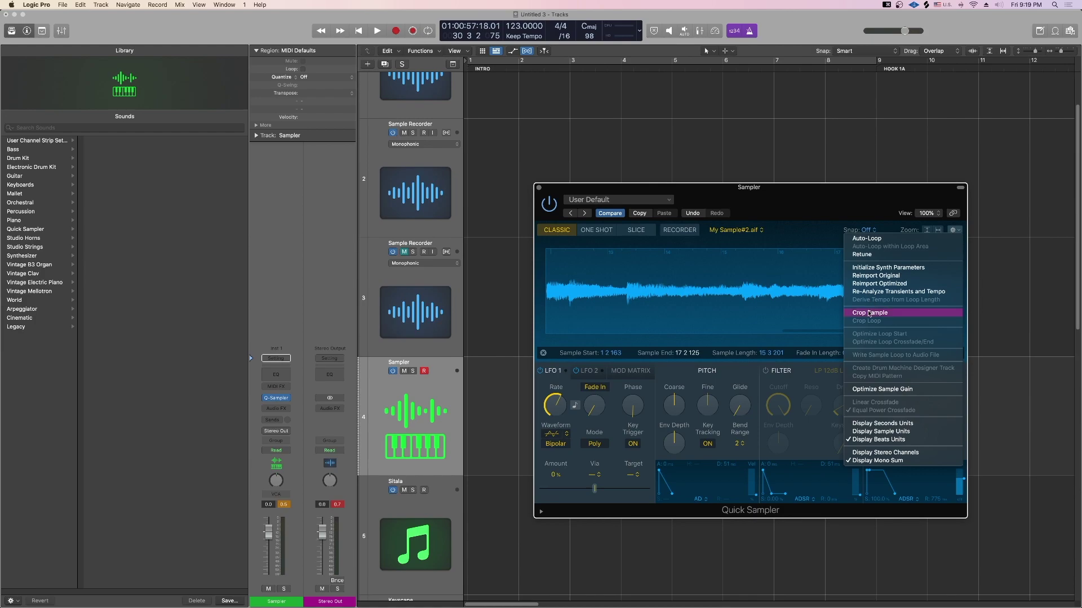
left_click(869, 314)
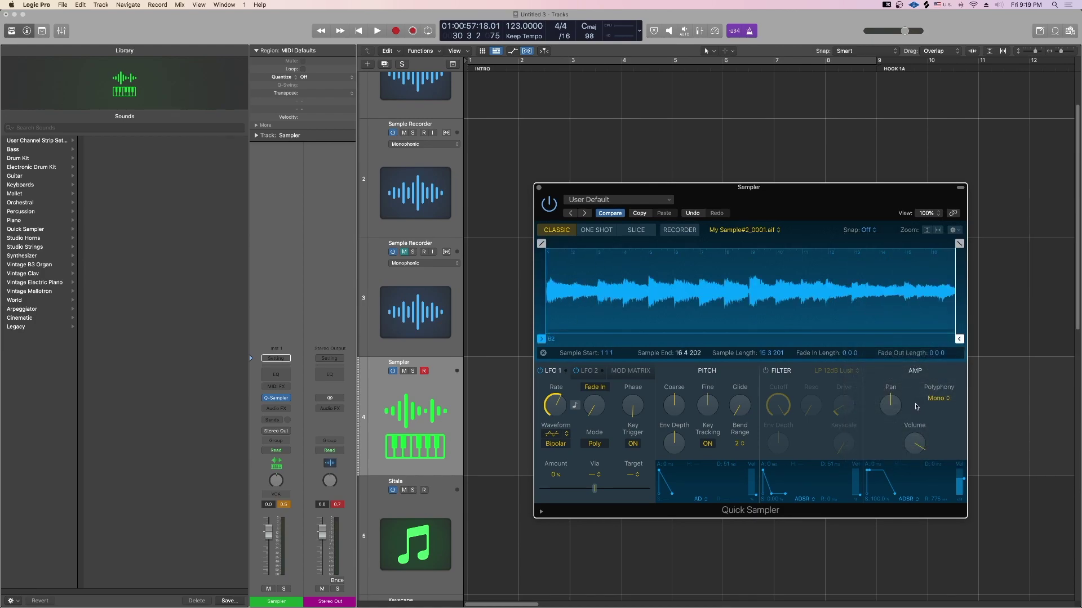
Step: Switch the cropped sample to Slice mode with equal divisions, turn Gate off, and set 16 slices
left_click(633, 230)
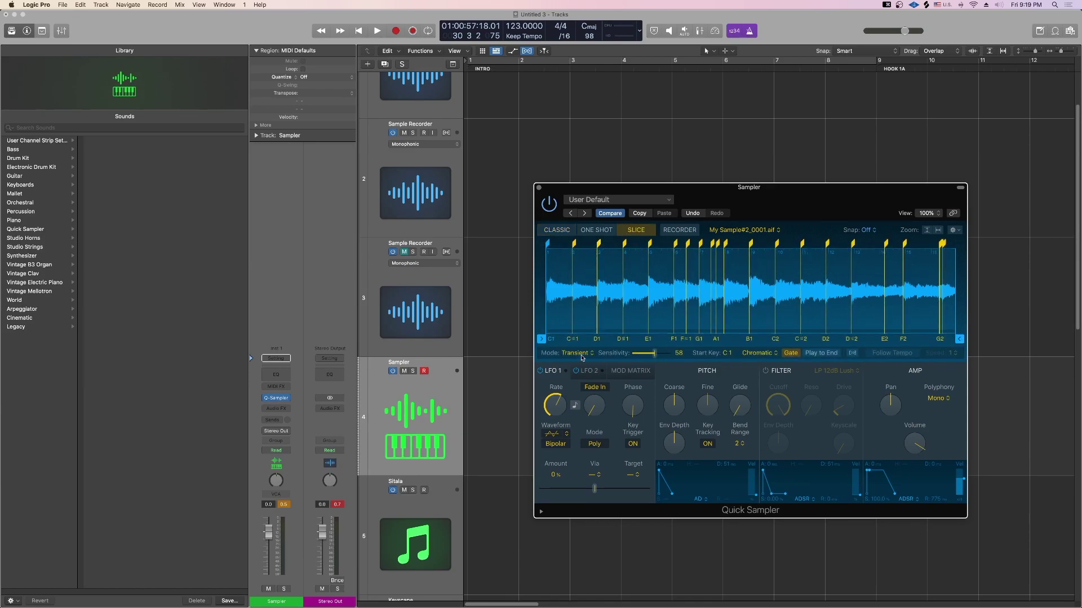
left_click(559, 352)
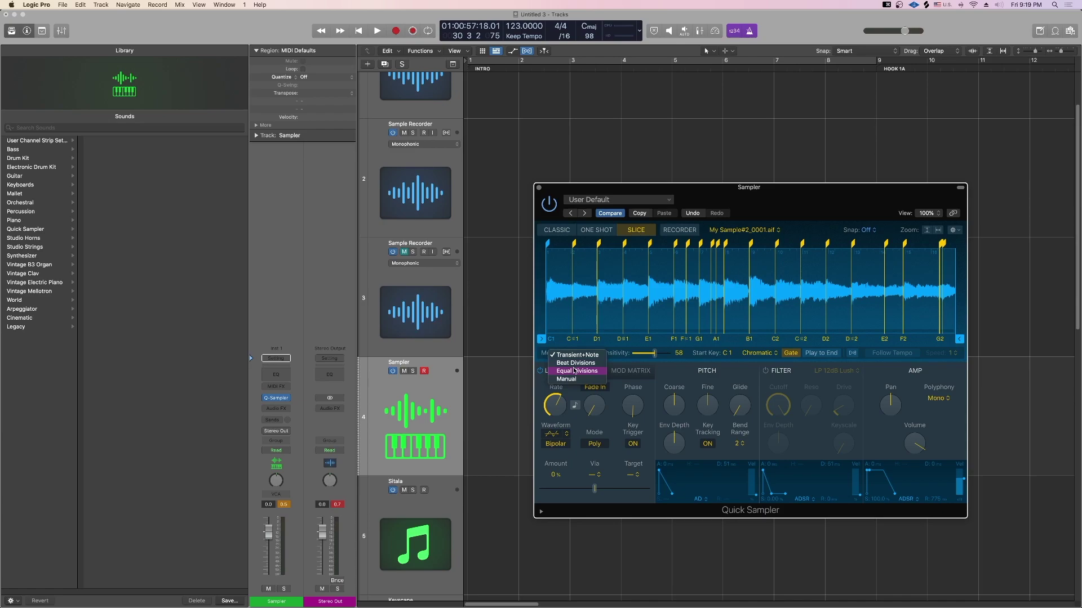
left_click(581, 372)
left_click_drag(642, 360, 638, 358)
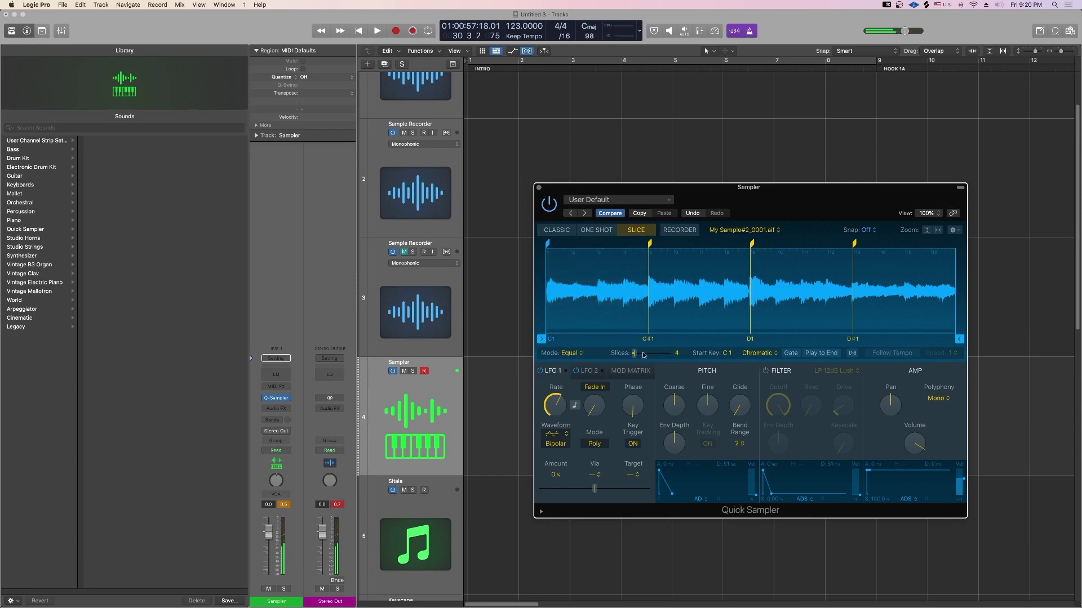
left_click_drag(636, 358, 638, 358)
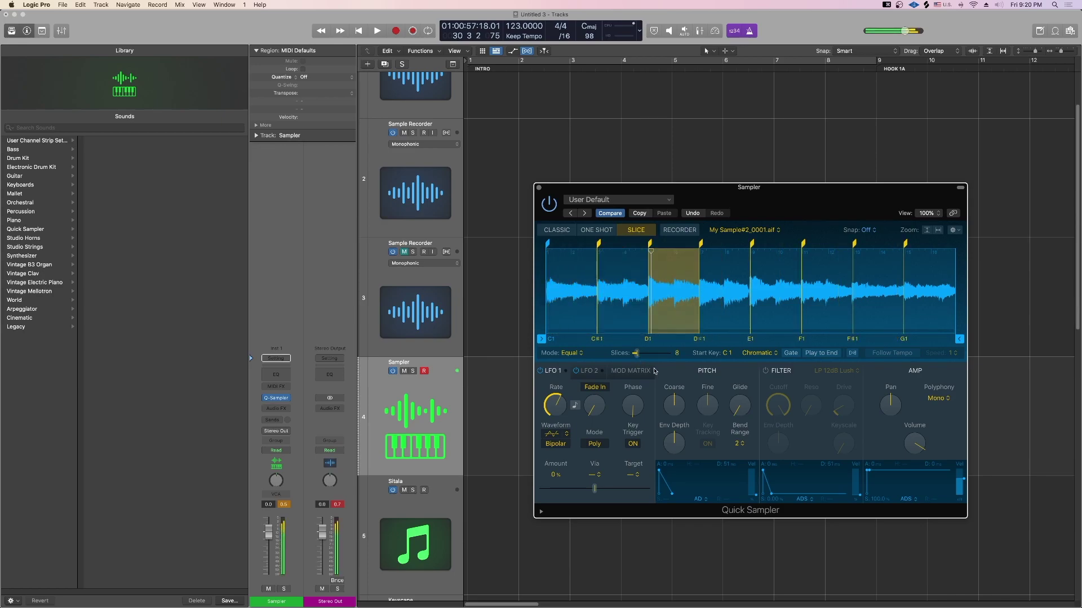
left_click_drag(640, 358, 645, 358)
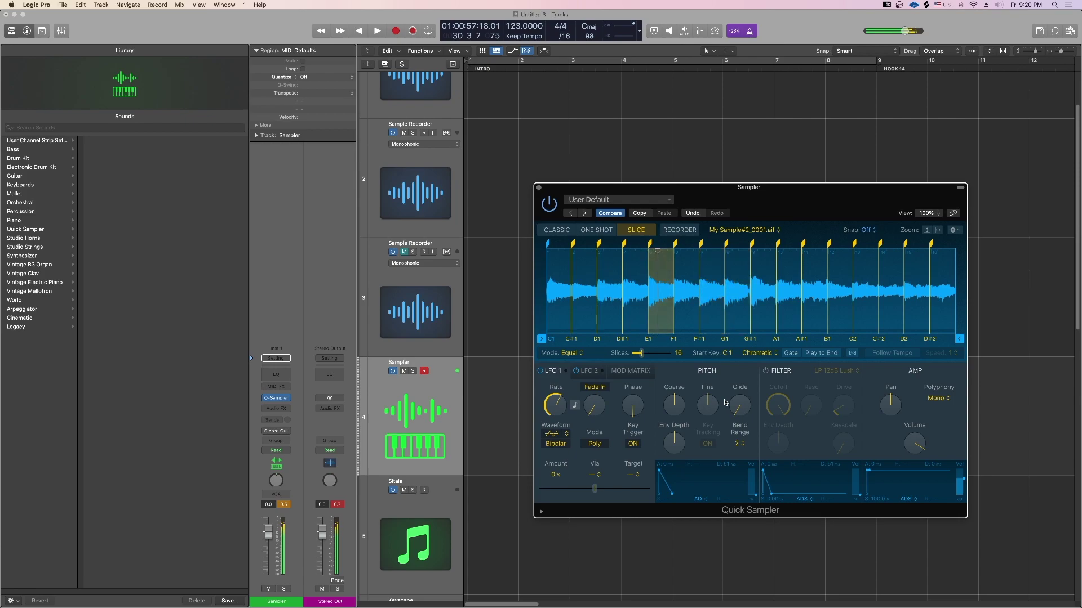
Step: Lower the coarse pitch and move the C#1 slice marker to position 40888
left_click_drag(668, 410, 668, 412)
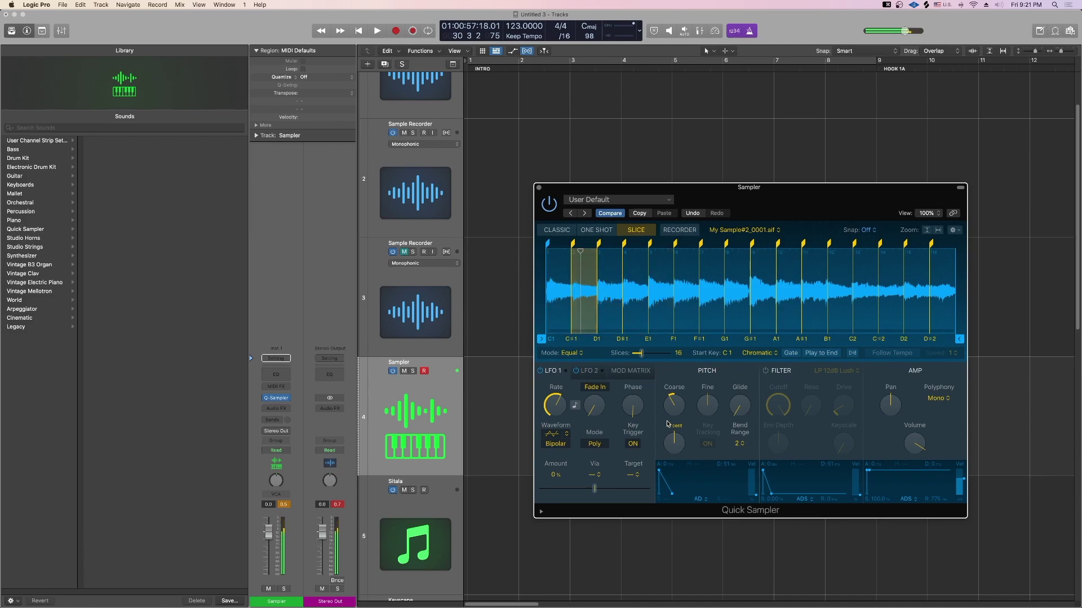
scroll(564, 270, "up", 3)
scroll(563, 270, "up", 2)
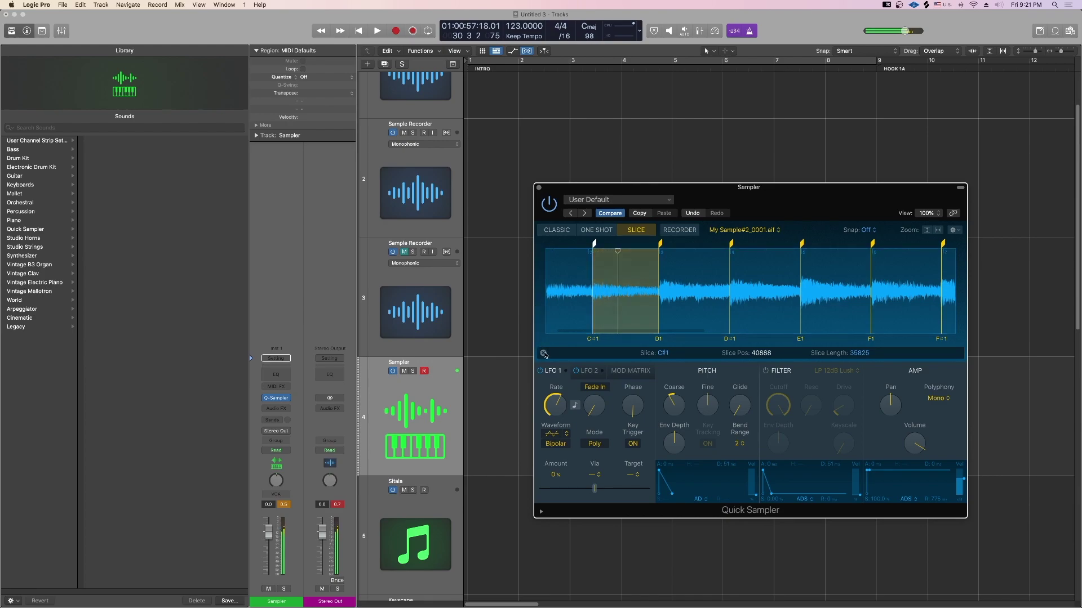
left_click(542, 353)
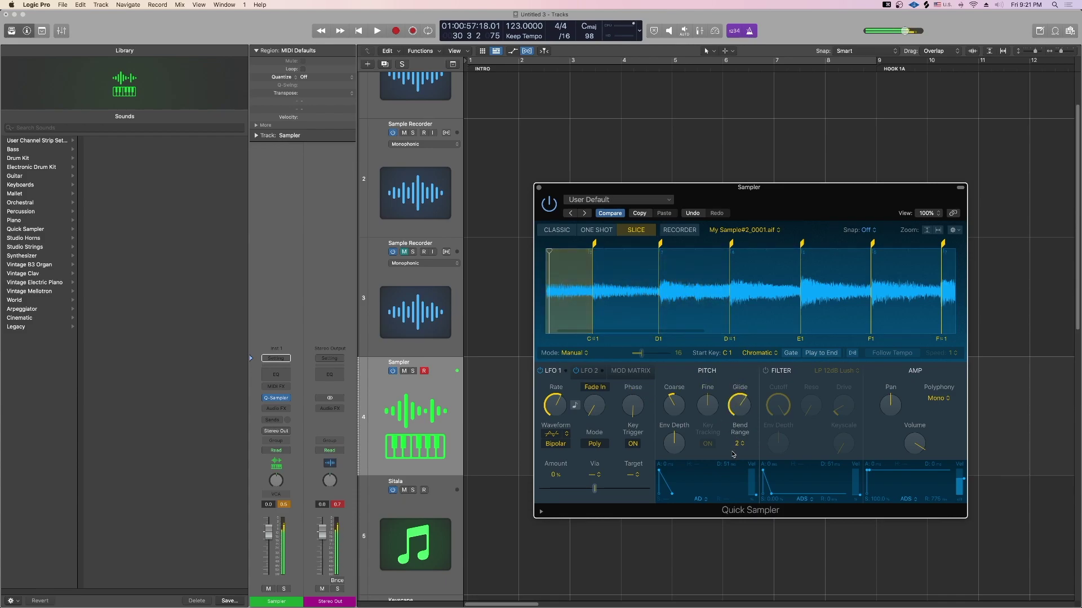
Step: Adjust the pitch Glide and look through the LFO 2 and Mod Matrix pages before returning to LFO 1
left_click_drag(739, 439, 738, 455)
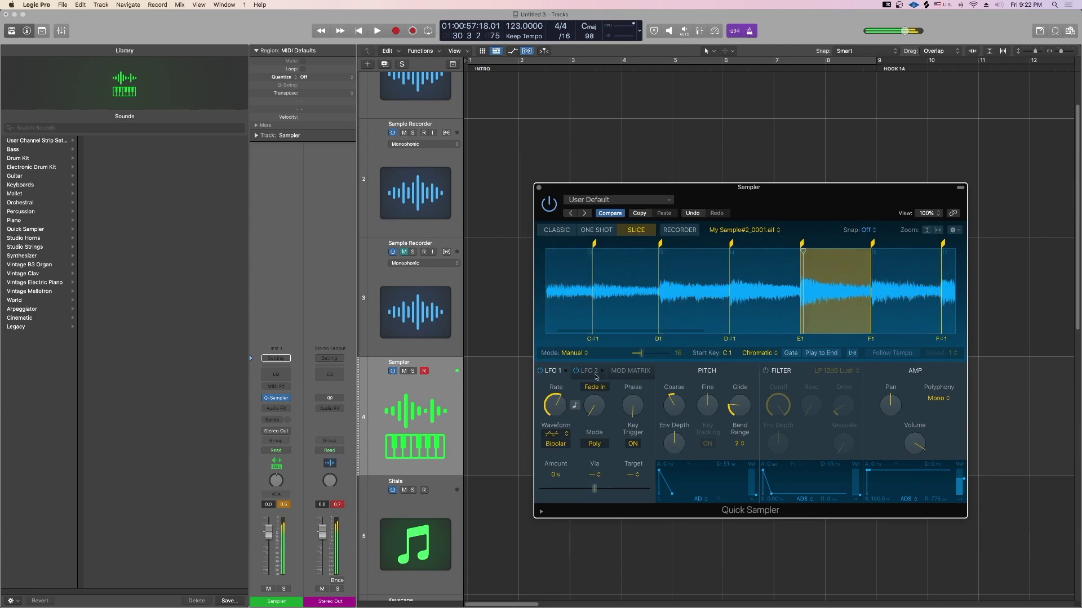
left_click(597, 445)
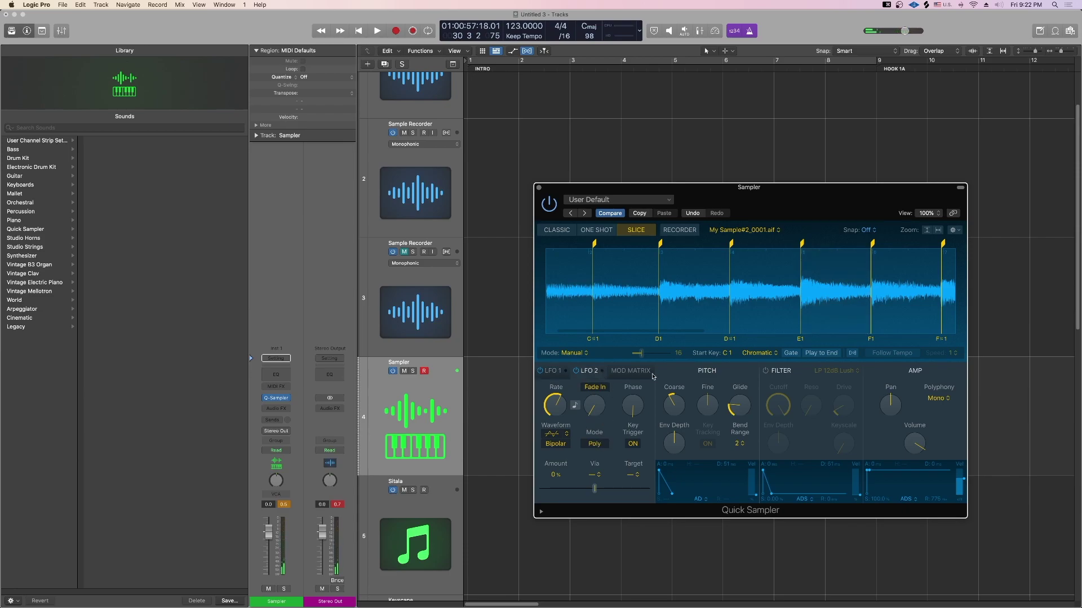
left_click(634, 371)
left_click(550, 371)
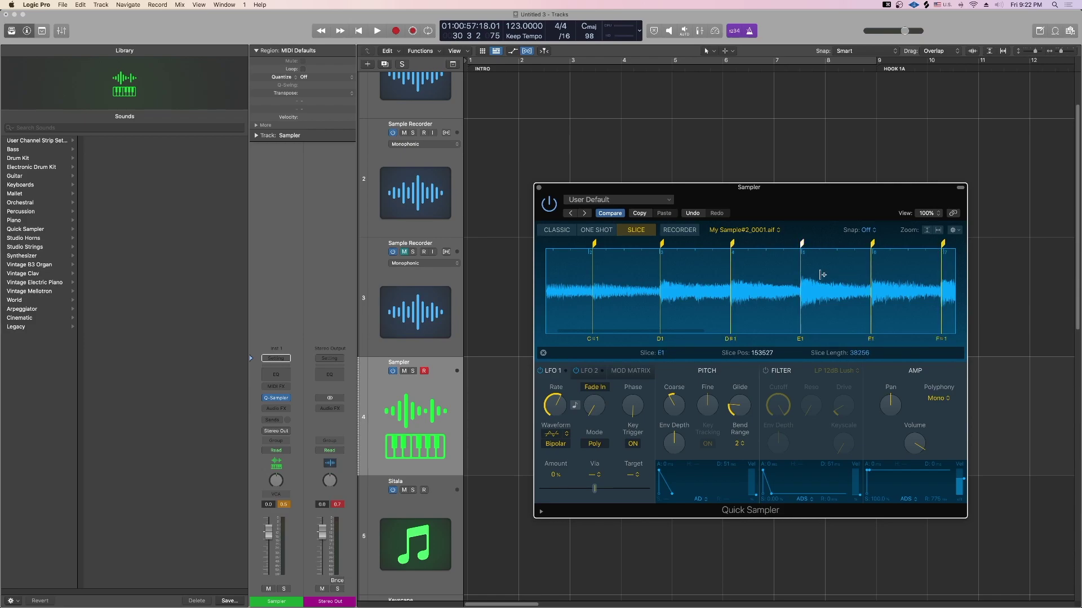
Step: Enable the LP 12dB Lush filter and adjust its Cutoff, Reso and Drive while auditioning the slices
scroll(822, 274, "left", 3)
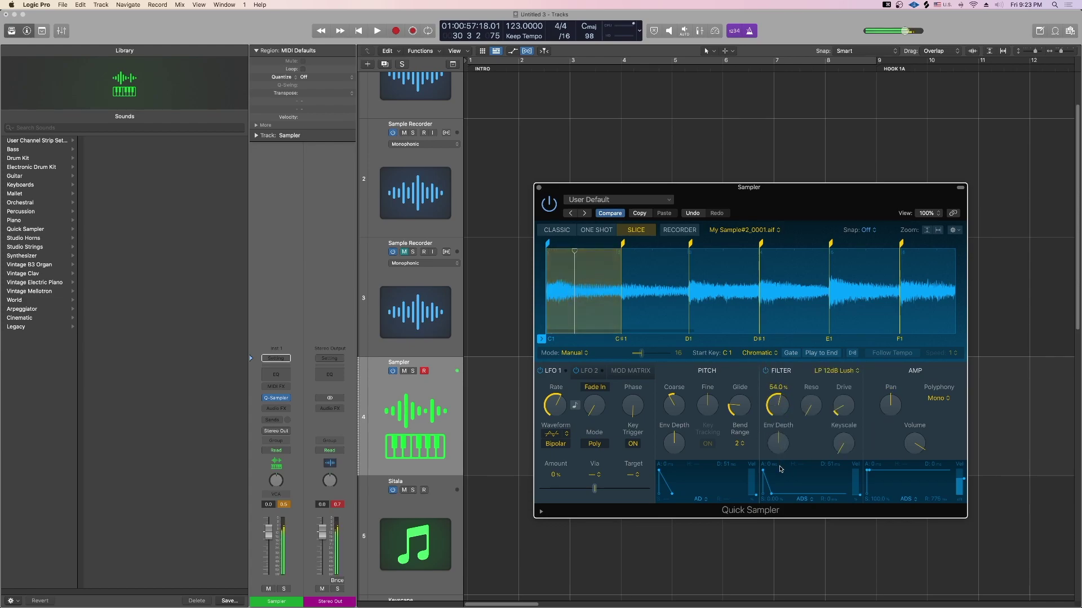
left_click_drag(845, 410, 847, 398)
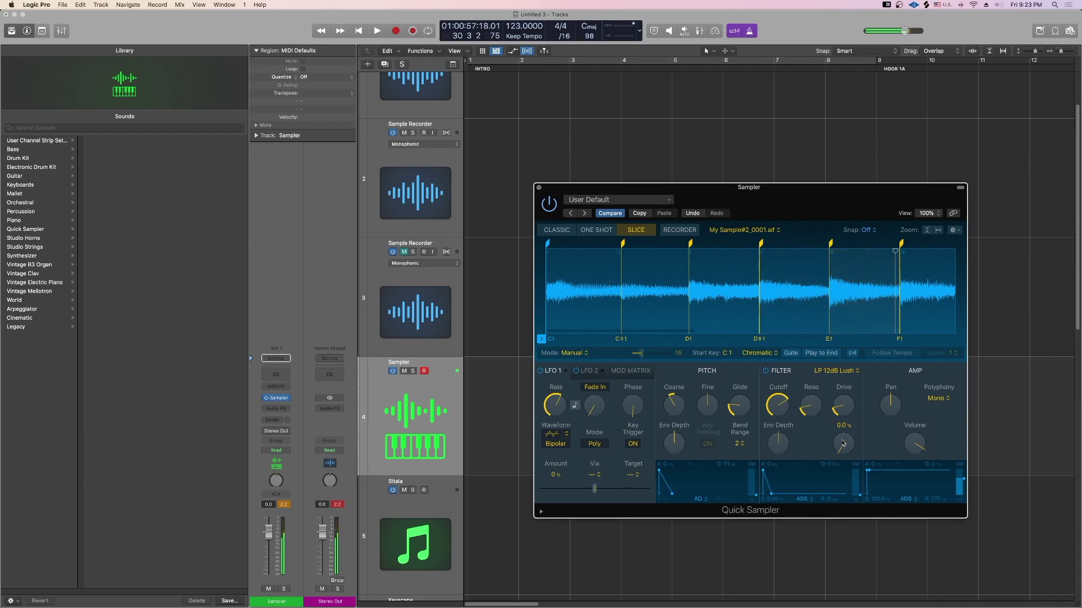
key("0")
key("0")
key("0")
key("asterisk")
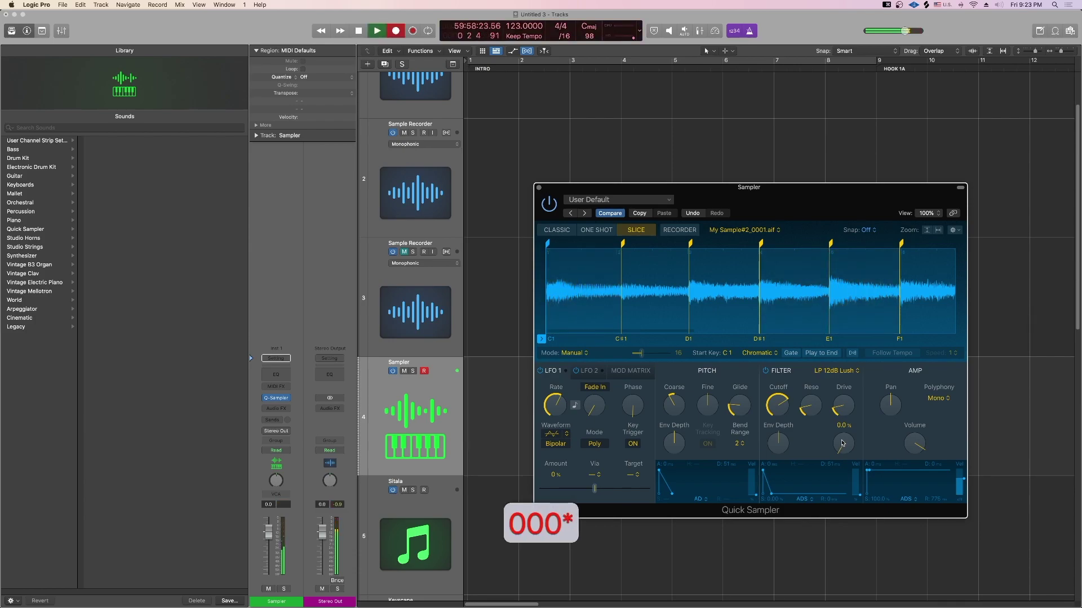
key("0")
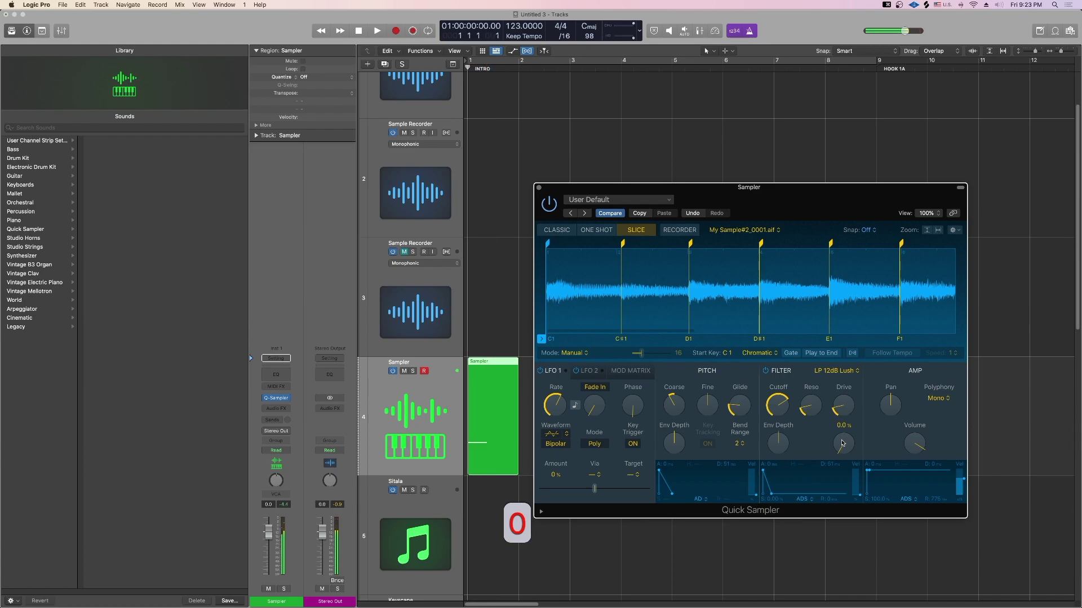
key("0")
key("super+z")
key("0")
key("0")
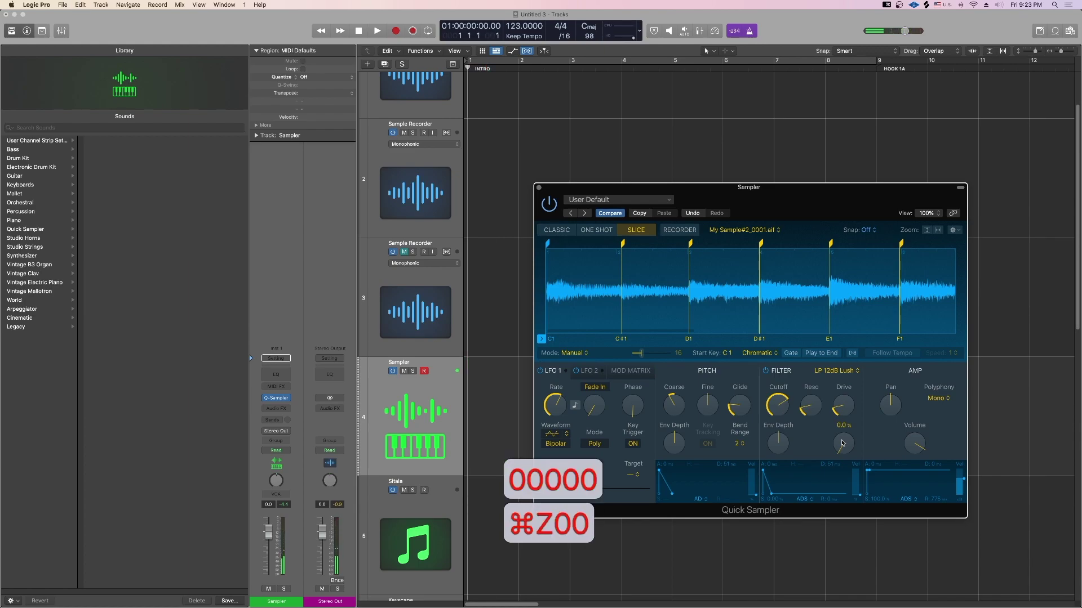
Step: Rehearse the slices over playback, record an eight-bar slice performance on the Sampler track from bar 1, and close the plug-in window
key("space")
key("c")
key("c")
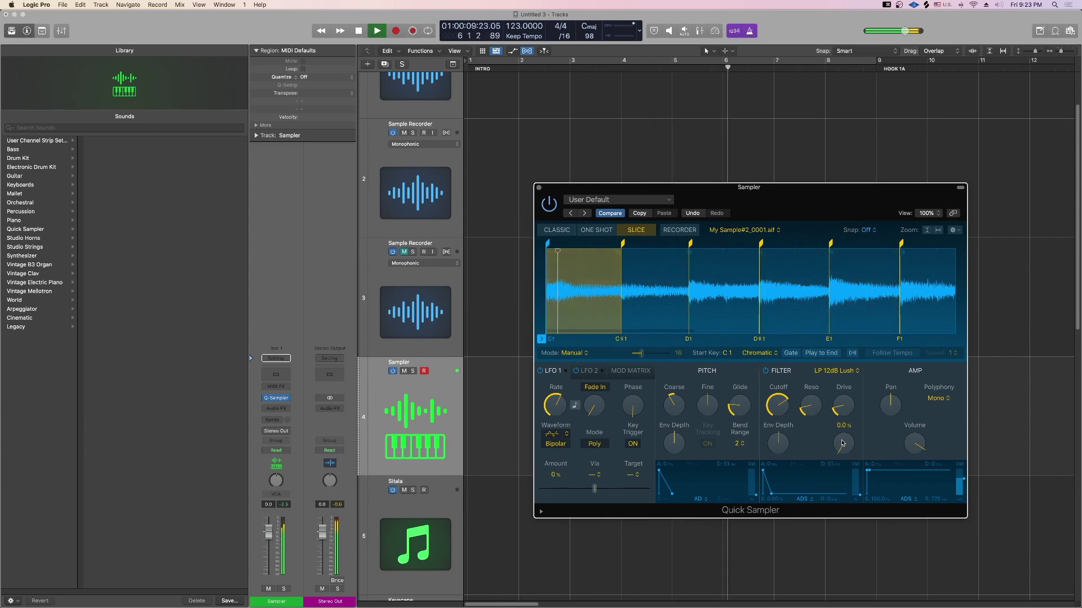
key("KP_0")
key("KP_0")
key("KP_Multiply")
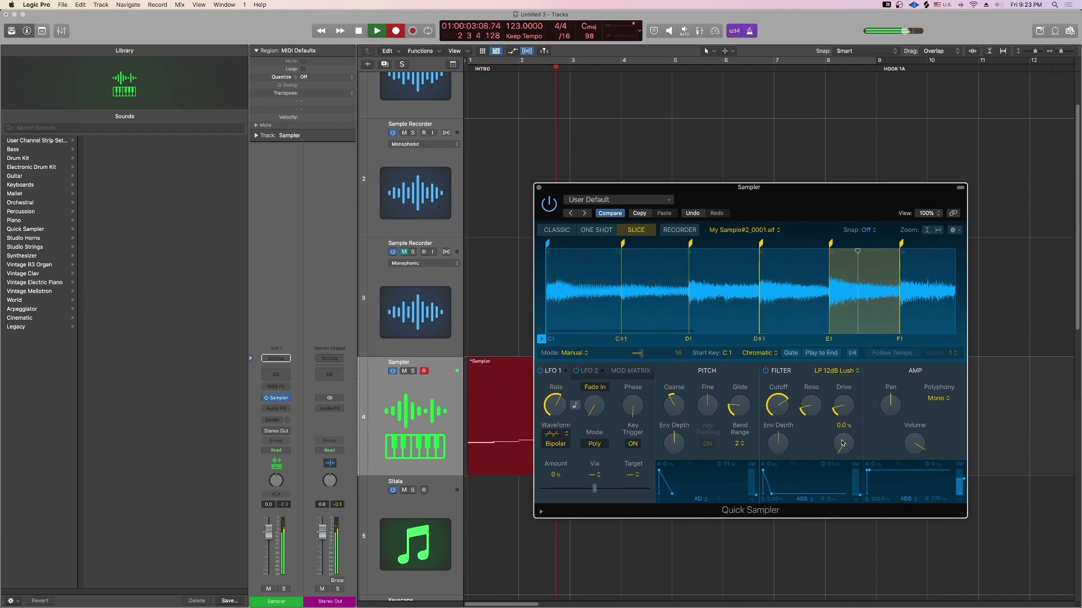
key("F15")
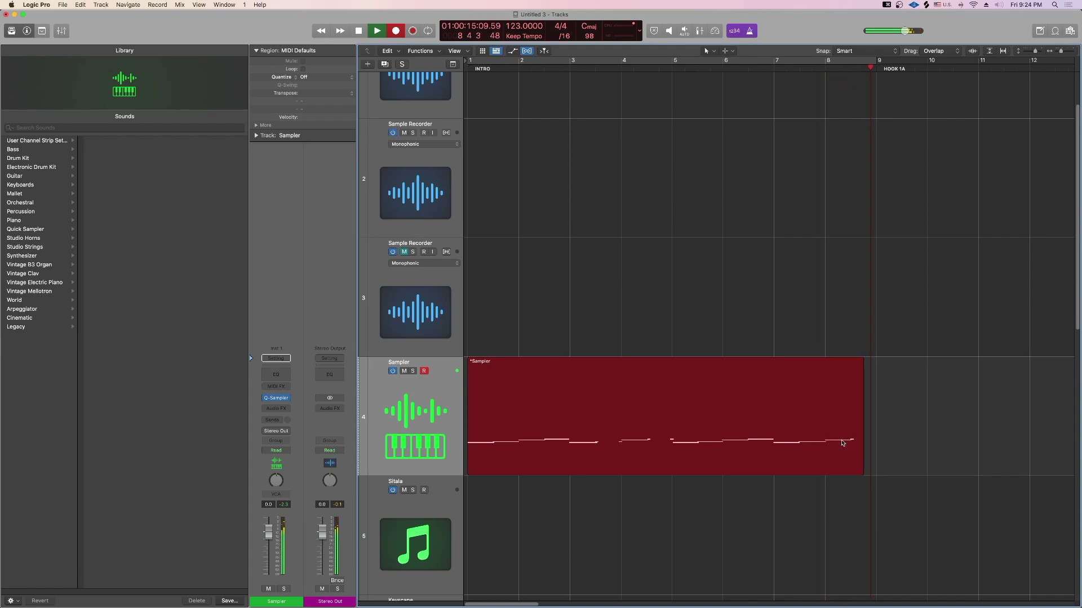
key("space")
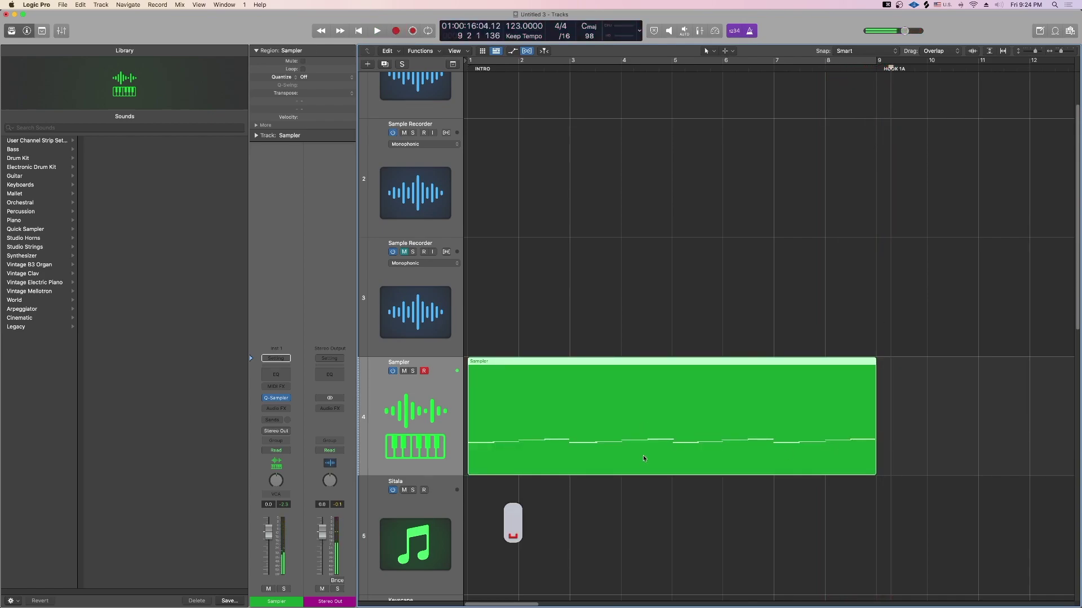
Step: Quantize the recorded Sampler region to 1/16 notes and check its notes in the Piano Roll during playback
key("q")
key("space")
key("shift+q")
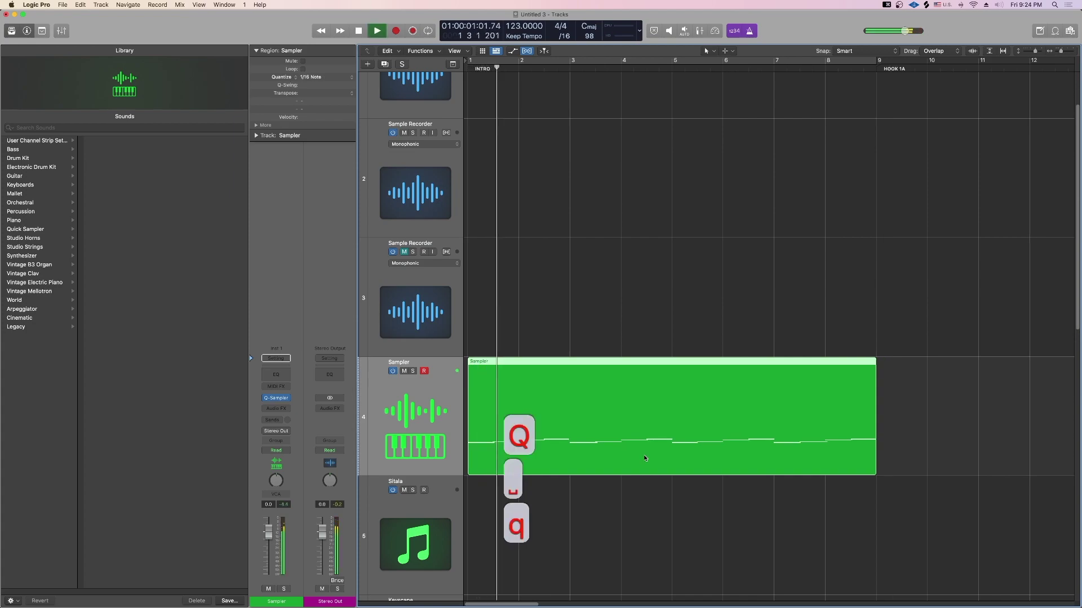
double_click(643, 455)
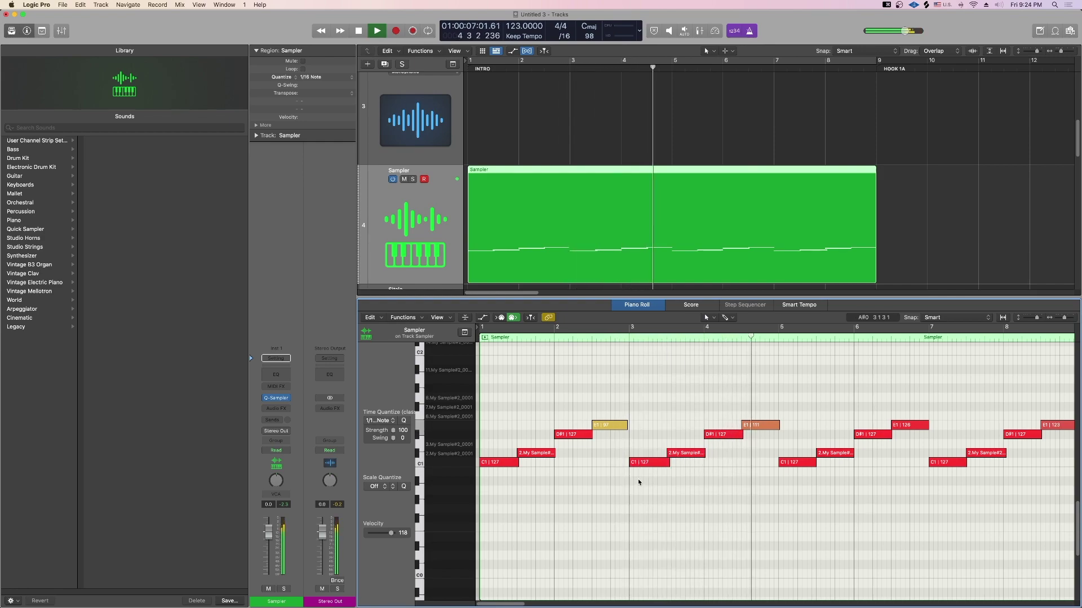
key("x")
key("x")
left_click(654, 323)
Step: Create a MIDI region on the Sitala track spanning bars 1 to 9 and set the cycle range to bars 1 to 5
scroll(654, 323, "down", 8)
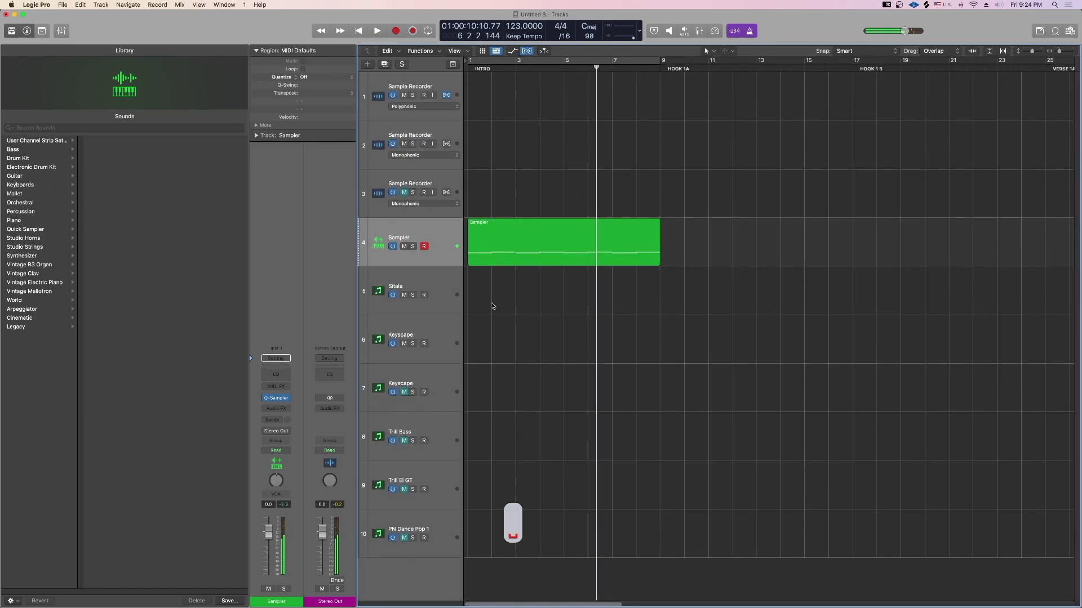
left_click(490, 310)
left_click_drag(490, 311, 660, 313)
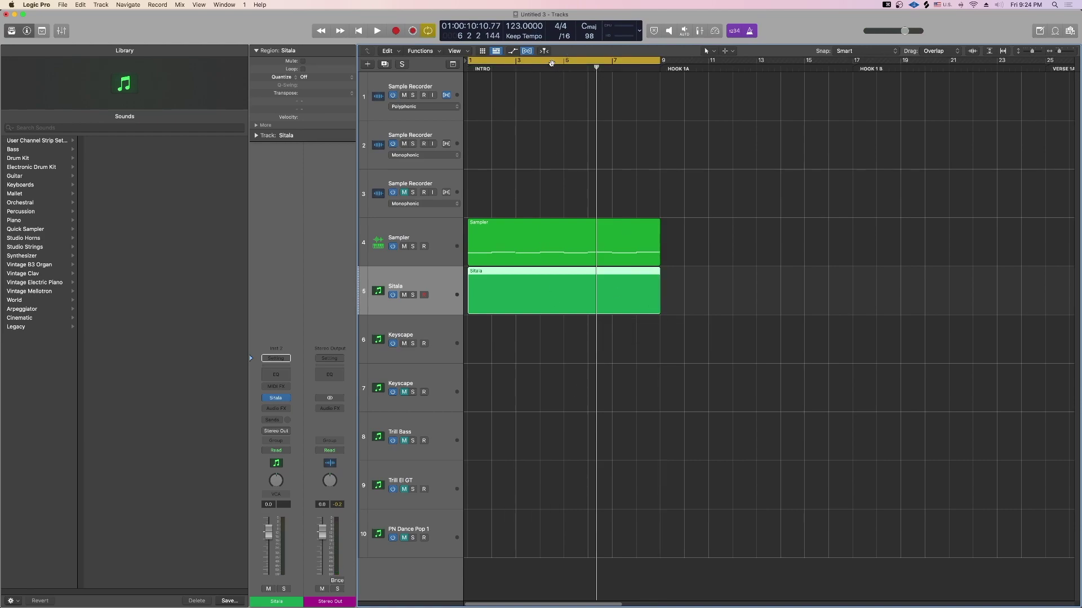
left_click(563, 62, "shift")
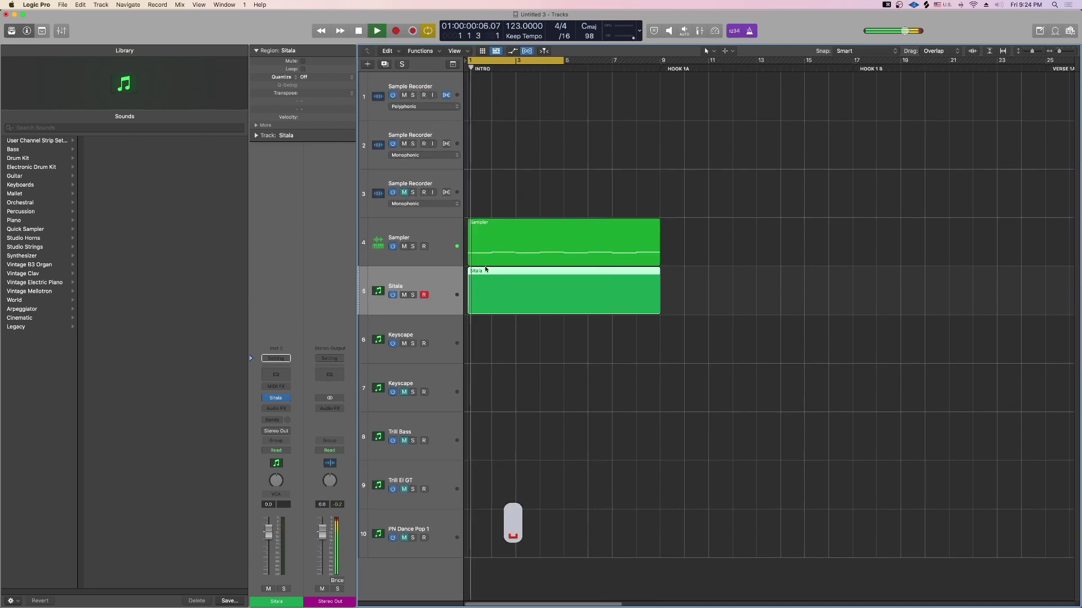
Step: Open the Sitala region in the Piano Roll and stop playback, ready at the low drum notes
double_click(502, 300)
key("space")
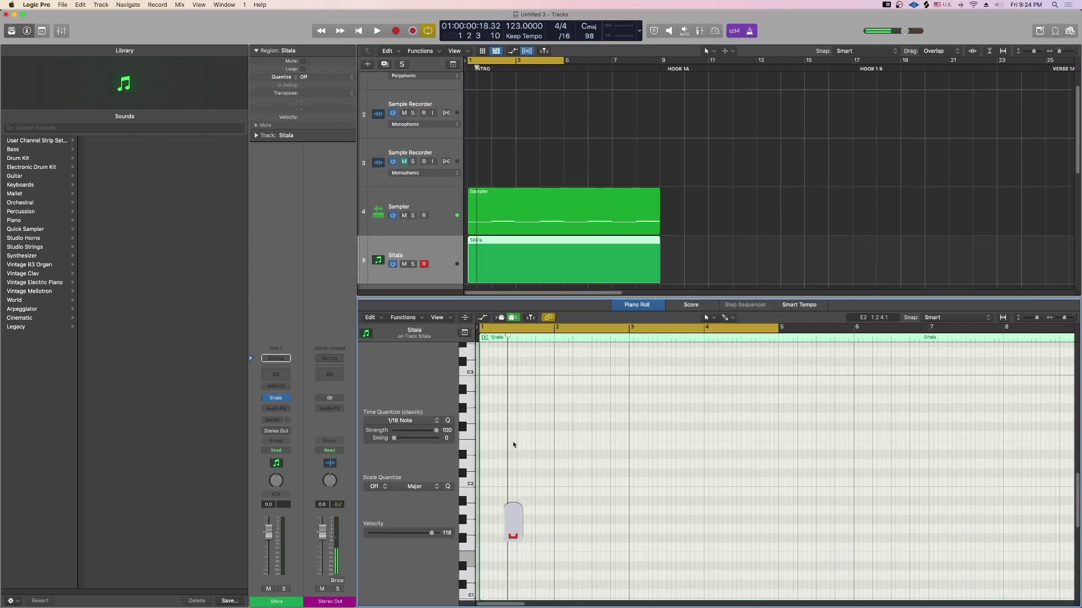
scroll(511, 447, "down", 3)
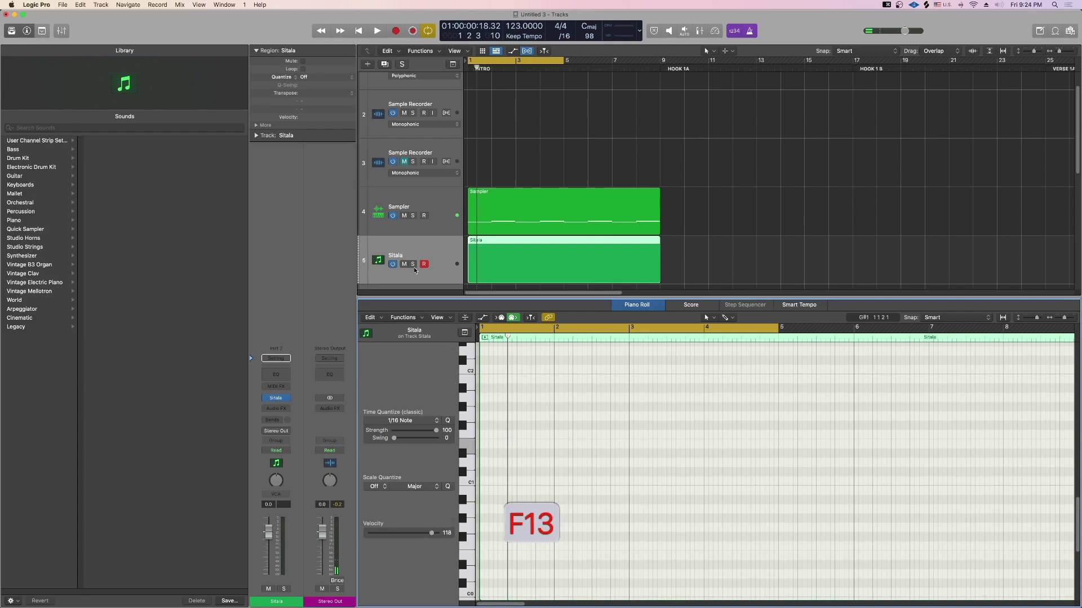
Step: Open the Sitala instrument window clear of the regions, check the Snare pad and select the Kick pad
left_click_drag(554, 129, 633, 263)
left_click(433, 413)
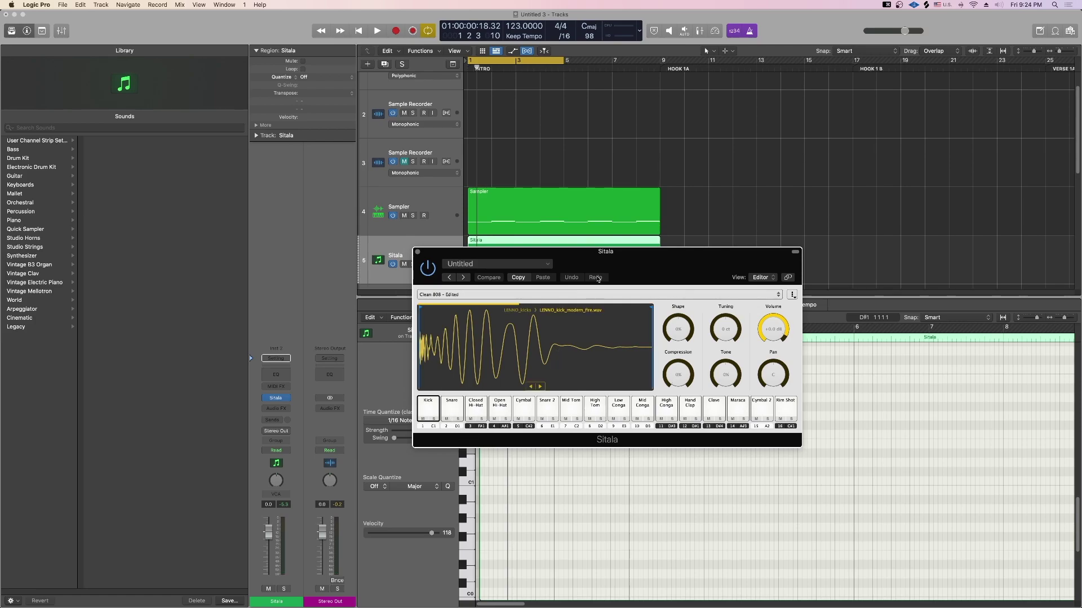
left_click_drag(597, 251, 701, 285)
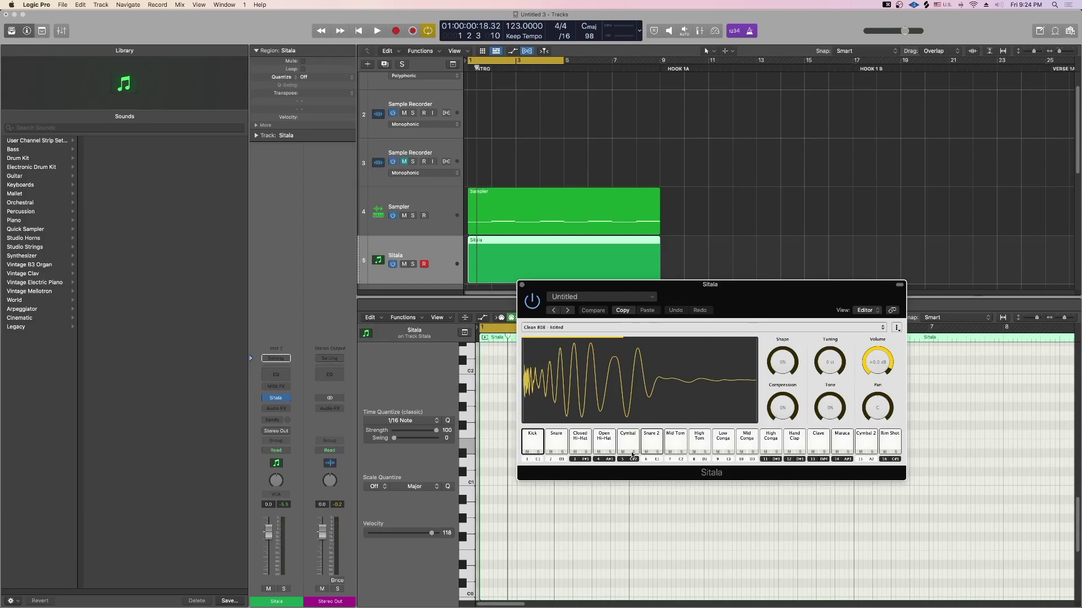
left_click(555, 445)
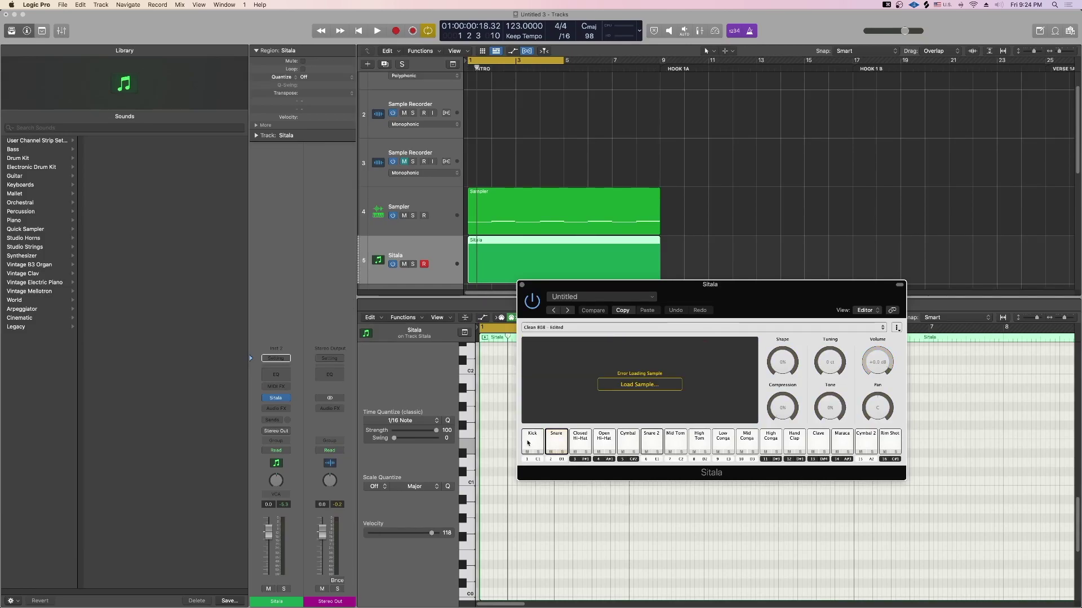
left_click(528, 443)
Step: Audition samples in the 2020 DRUMS > 1 KICKS folder and load the MURDA_KICK_ICED_OUT sample onto Sitala's Kick pad
left_click(1070, 30)
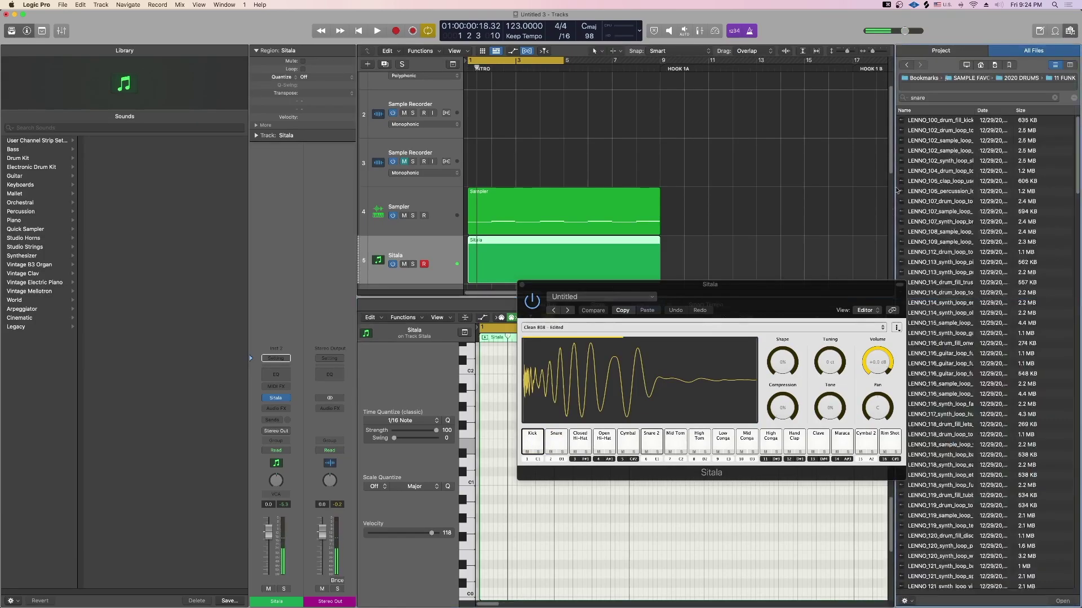
left_click(977, 79)
double_click(938, 121)
double_click(930, 121)
left_click(935, 171)
left_click(943, 222)
left_click(947, 232)
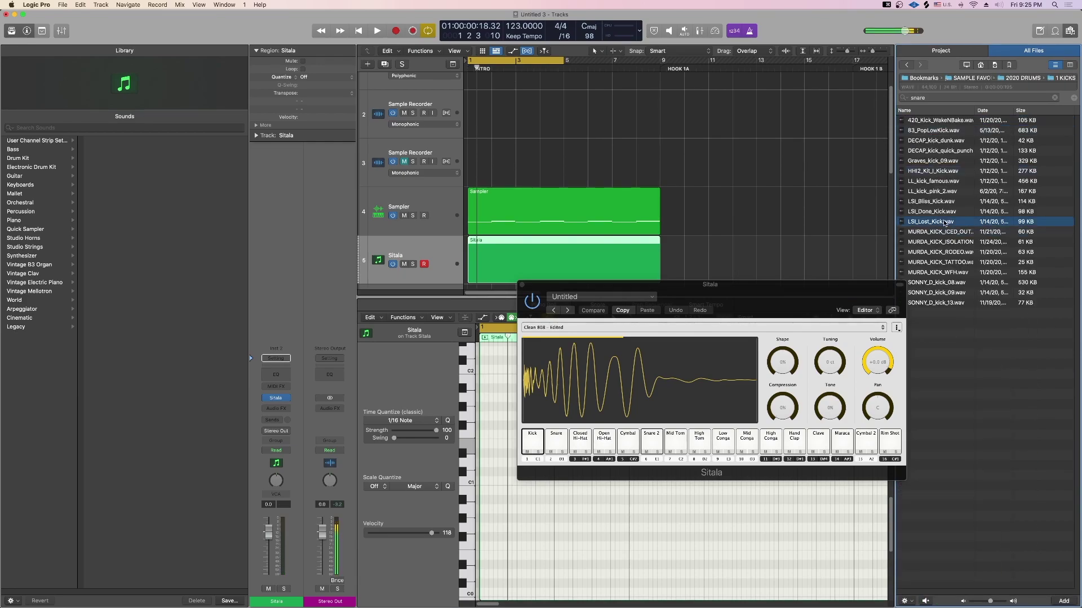
left_click_drag(537, 460, 535, 458)
Step: Audition samples in the 2 SNR CLP folder, load MURDA_SNARE_HOTBOY onto Sitala's Snare pad and close the instrument window
left_click(908, 64)
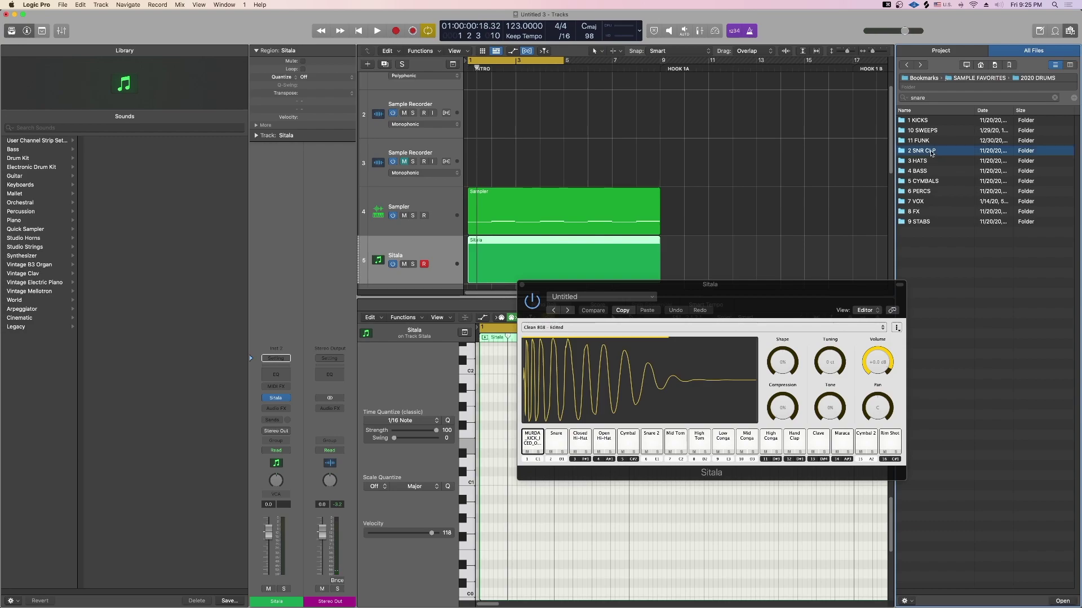
double_click(931, 151)
left_click(932, 212)
left_click(933, 253)
left_click(947, 435)
scroll(944, 456, "down", 2)
left_click(933, 547)
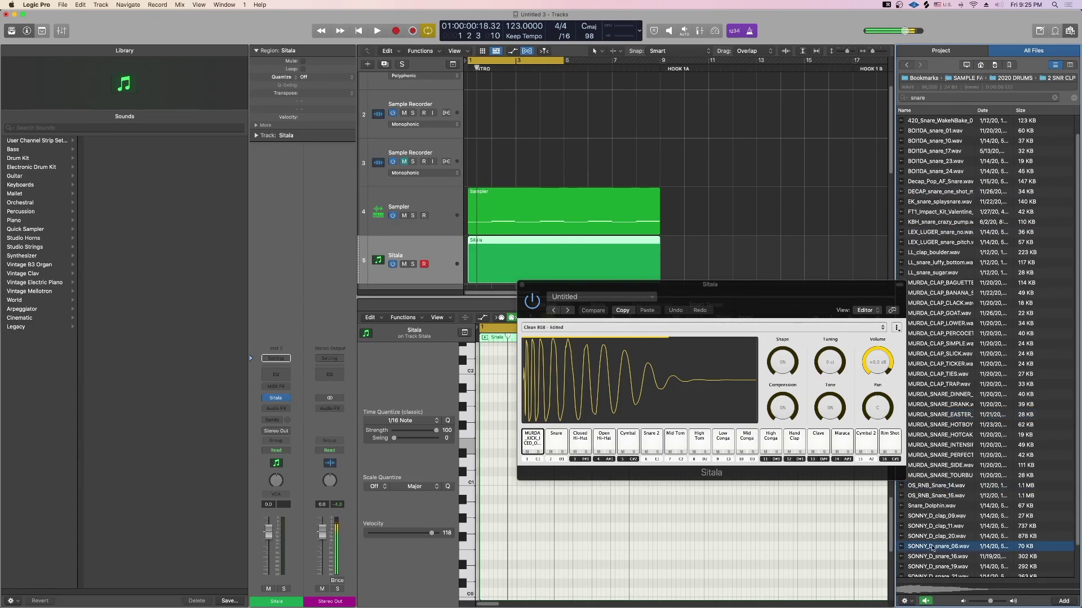
left_click(949, 425)
left_click_drag(952, 429, 556, 442)
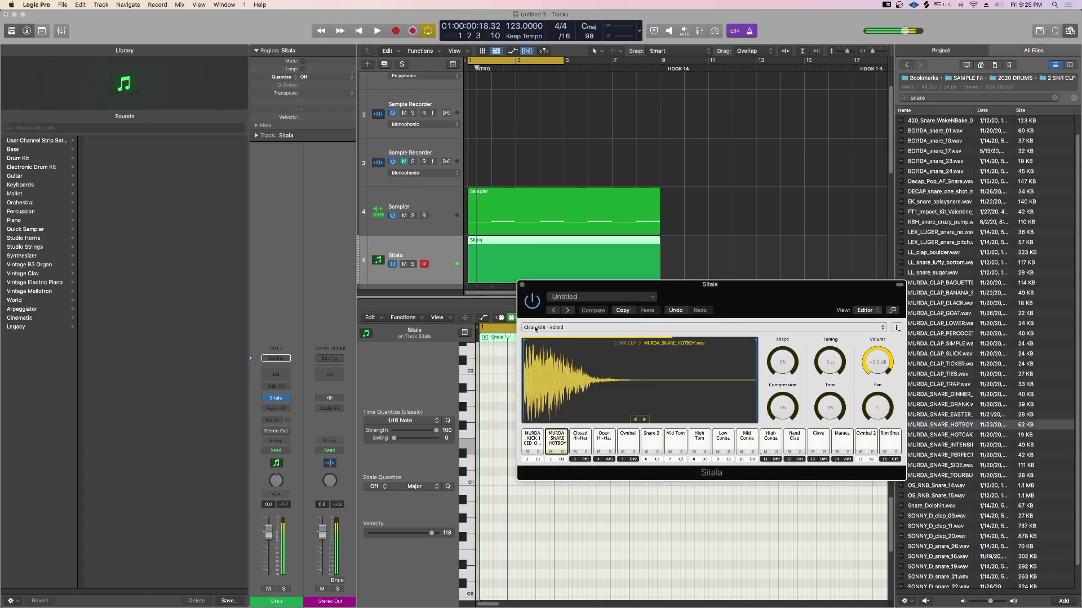
left_click(521, 285)
Step: Draw a C1 kick note at the start of bar 1 in the Sitala region and trim it to an eighth note
scroll(485, 397, "down", 4)
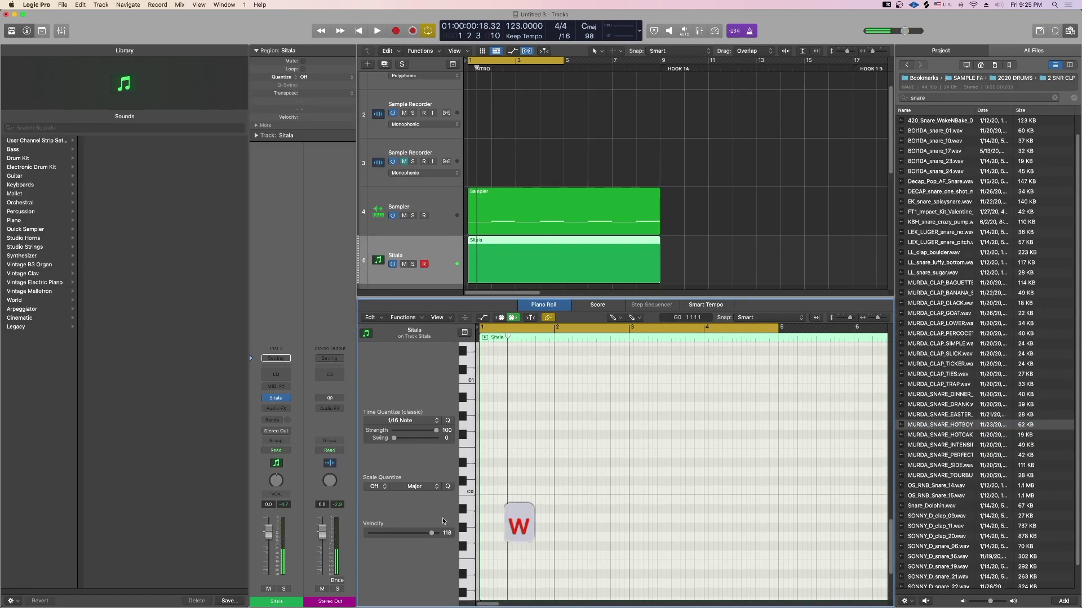
scroll(517, 402, "up", 4)
scroll(519, 404, "left", 4)
left_click(483, 379)
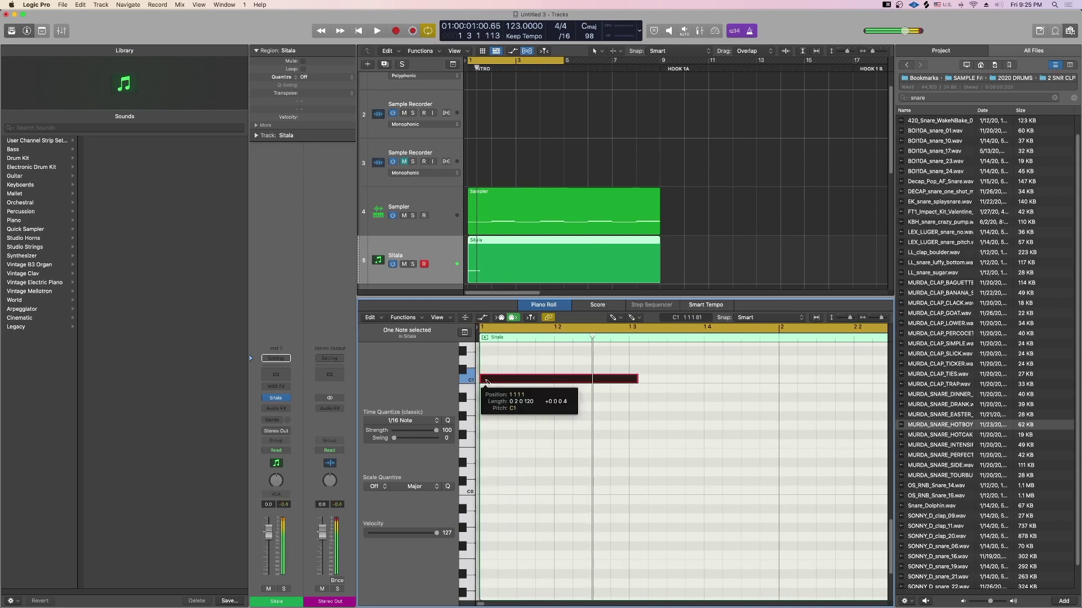
scroll(502, 400, "up", 3)
key("r")
left_click(518, 420)
key("e")
left_click(555, 419)
key("q")
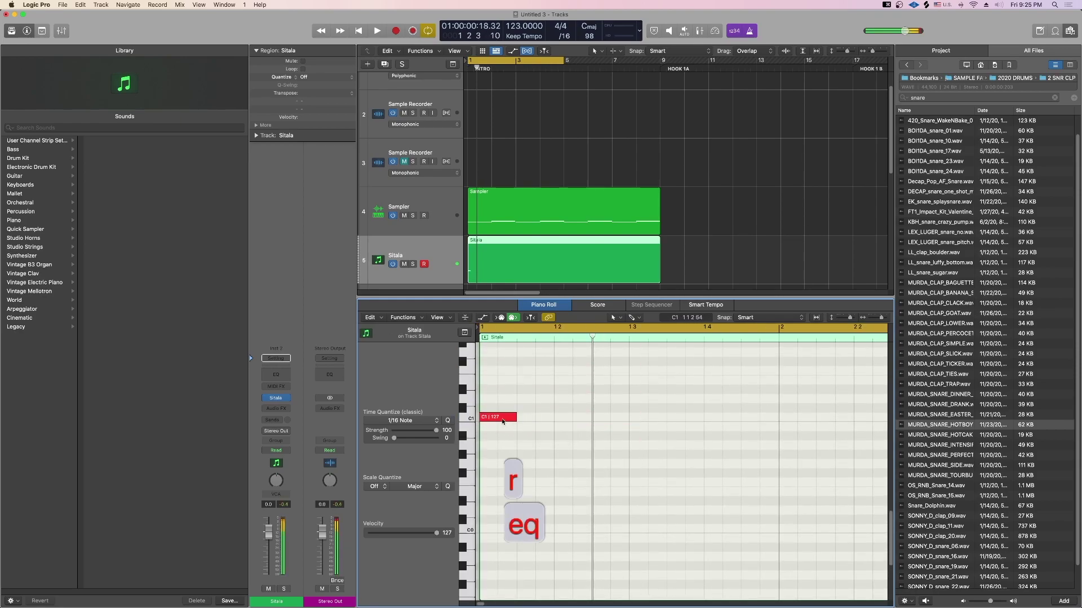
key("space")
key("space")
Step: Place D1 snare notes on beat 3 of each of bars 1 to 4 and delete the bar 1 kick note
key("w")
left_click(631, 400)
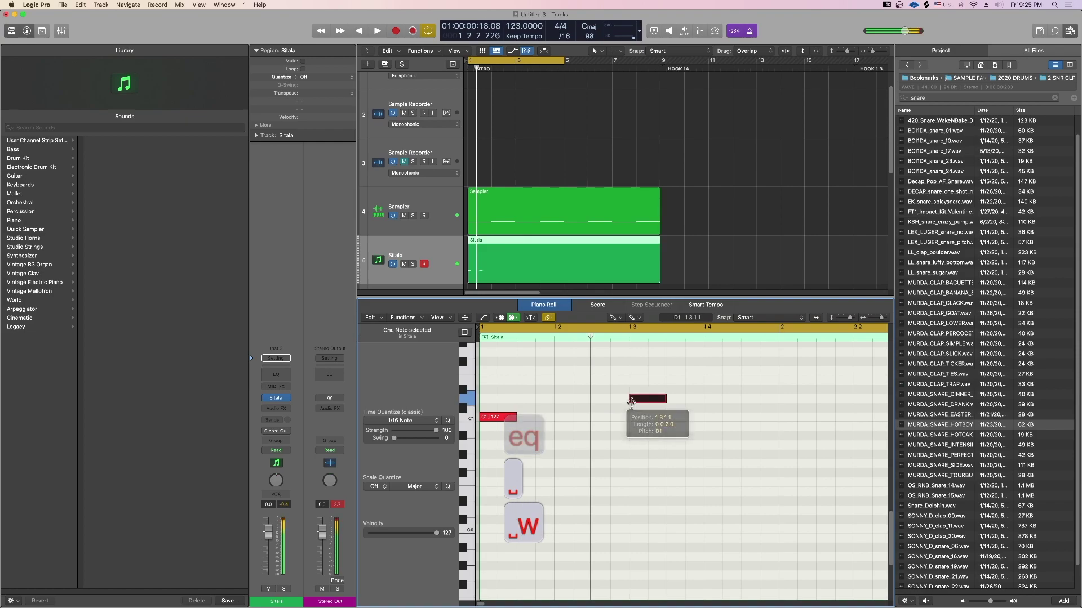
key("space")
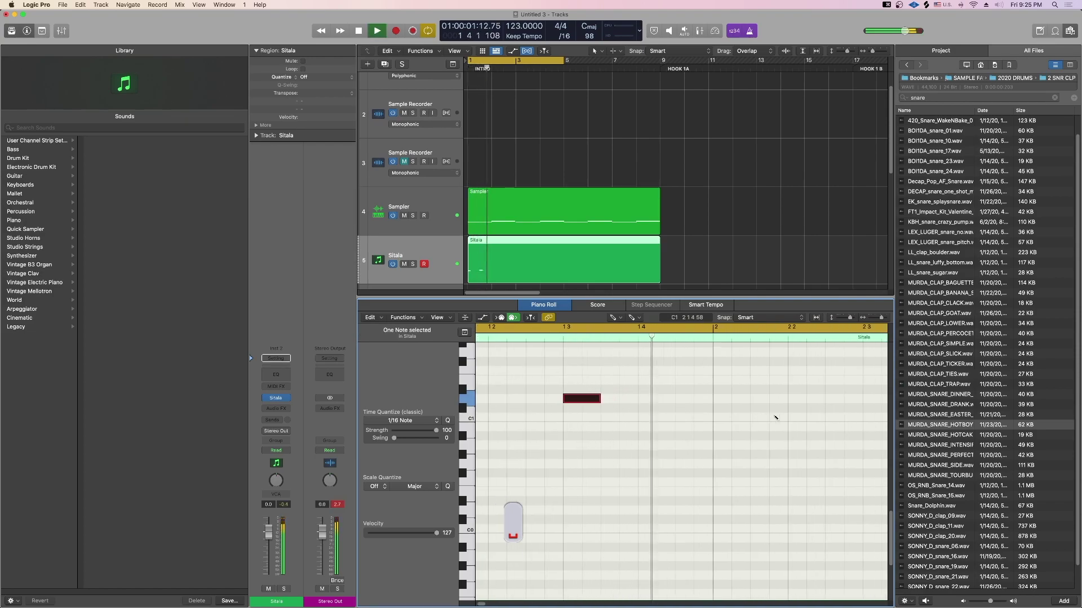
key("space")
left_click(748, 402)
key("q")
scroll(702, 427, "down", 5)
key("q")
left_click_drag(681, 432, 508, 376)
key("super+d")
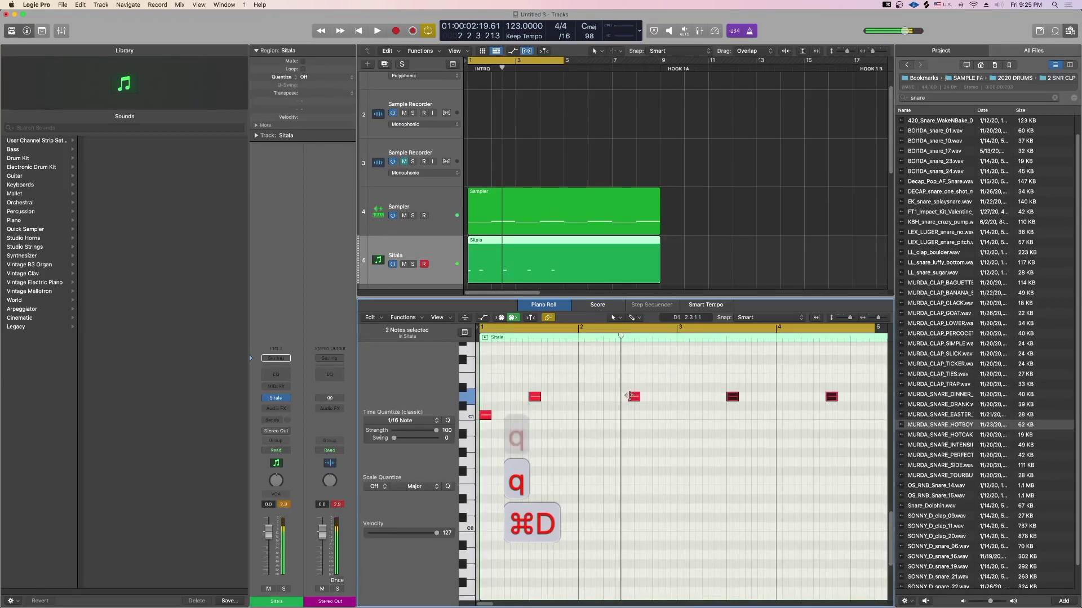
left_click(485, 415)
key("Delete")
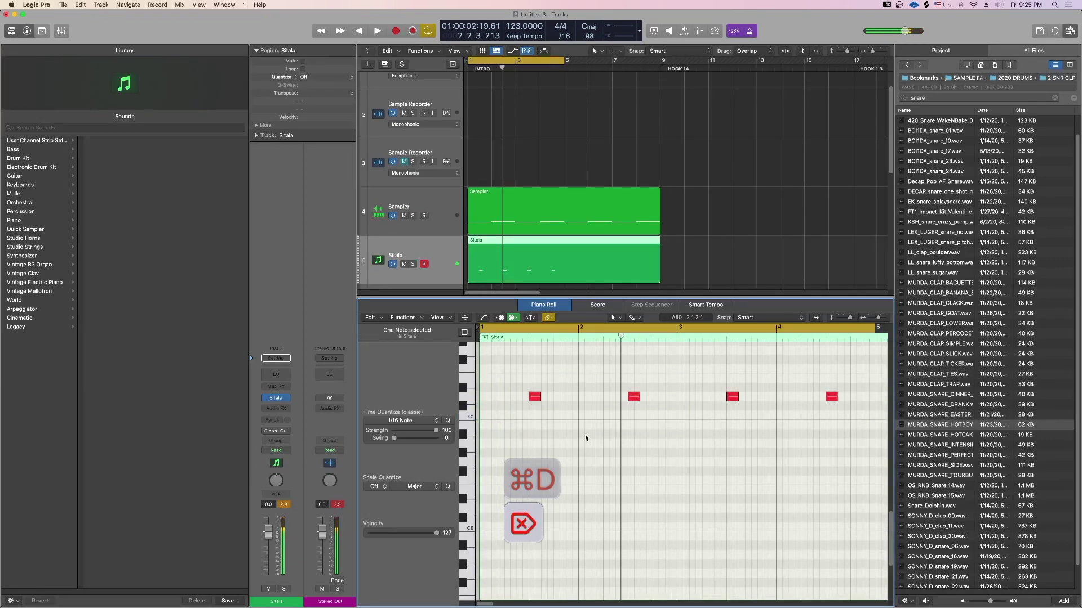
Step: Duplicate the Sitala track below the snare track and play the snare region briefly against the Sampler part
scroll(596, 217, "down", 3)
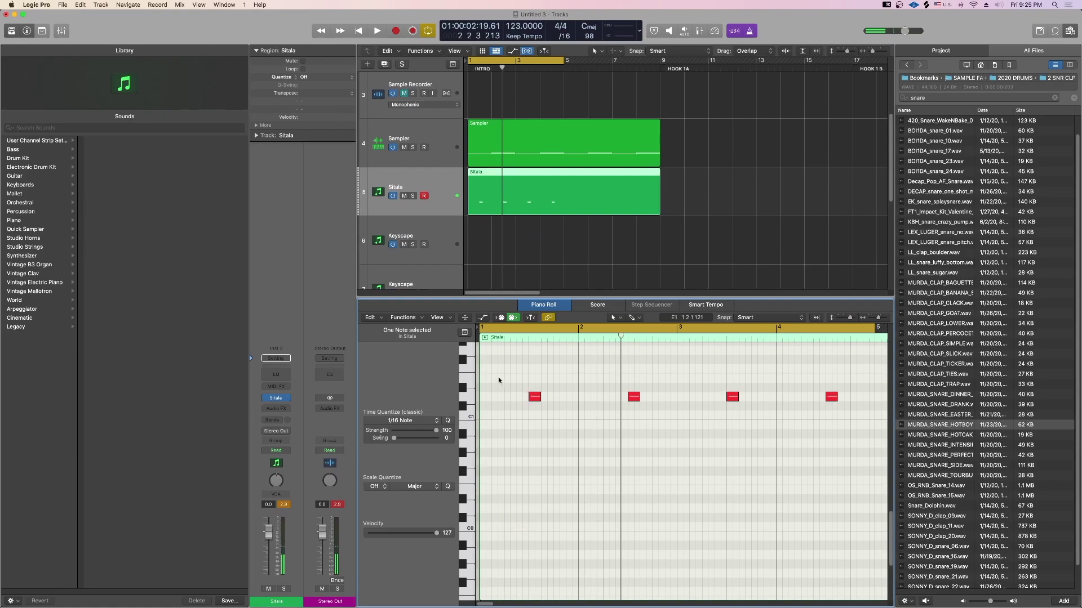
key("3")
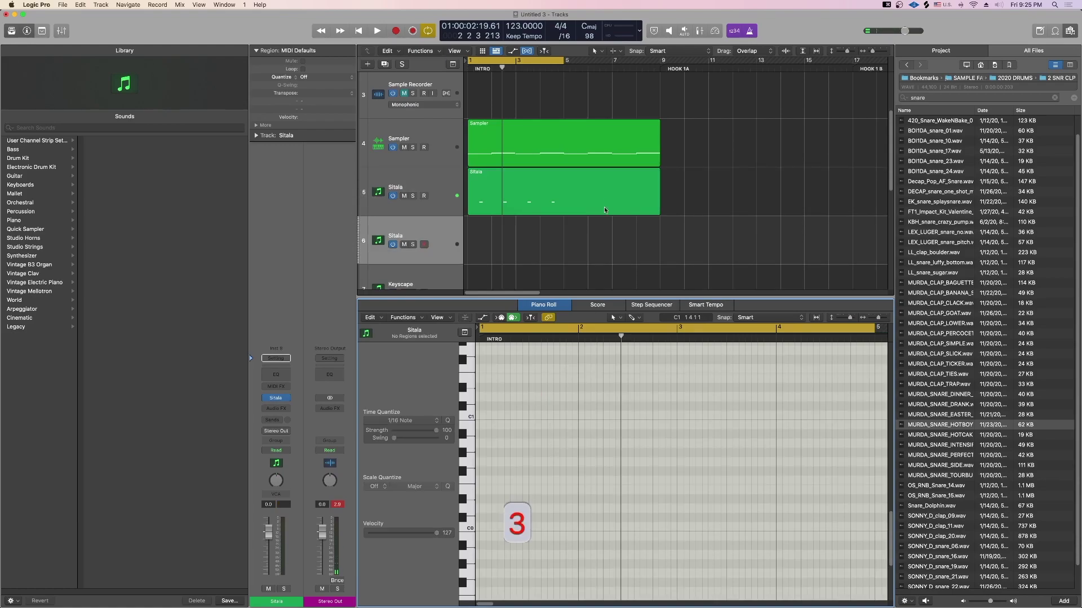
left_click(590, 198)
key("space")
key("space")
key("space")
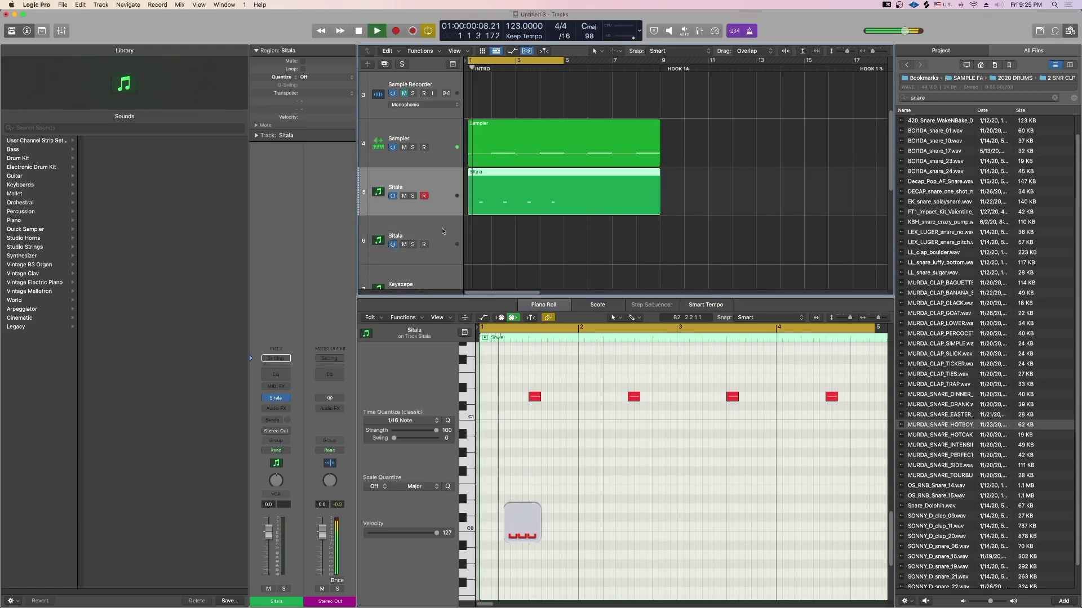
key("space")
Step: Record a four-bar C1 kick pattern on the second Sitala track from bar 1
left_click(439, 232)
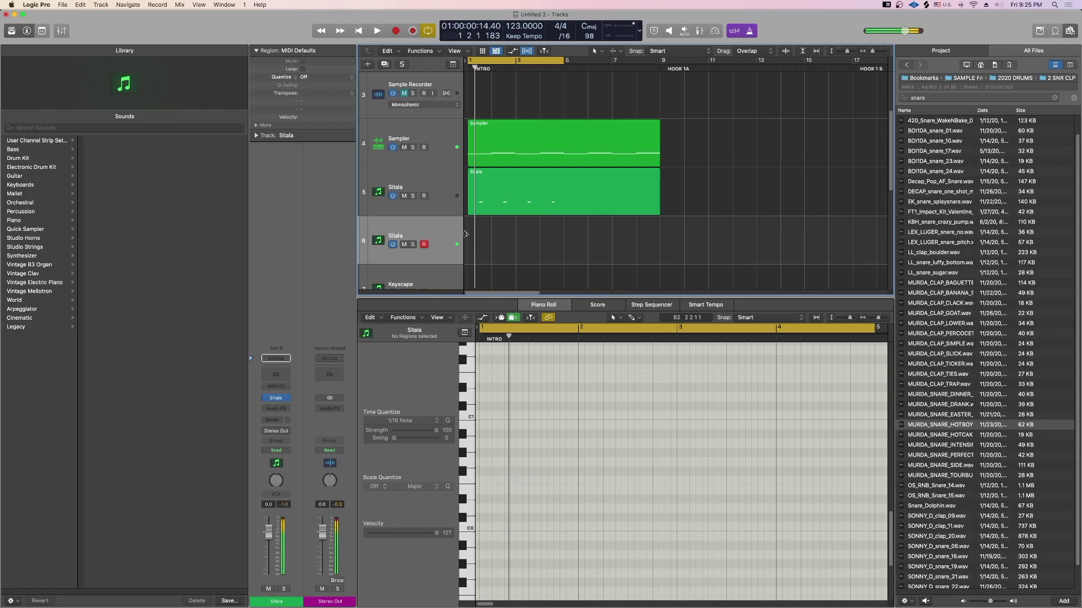
key("0")
key("asterisk")
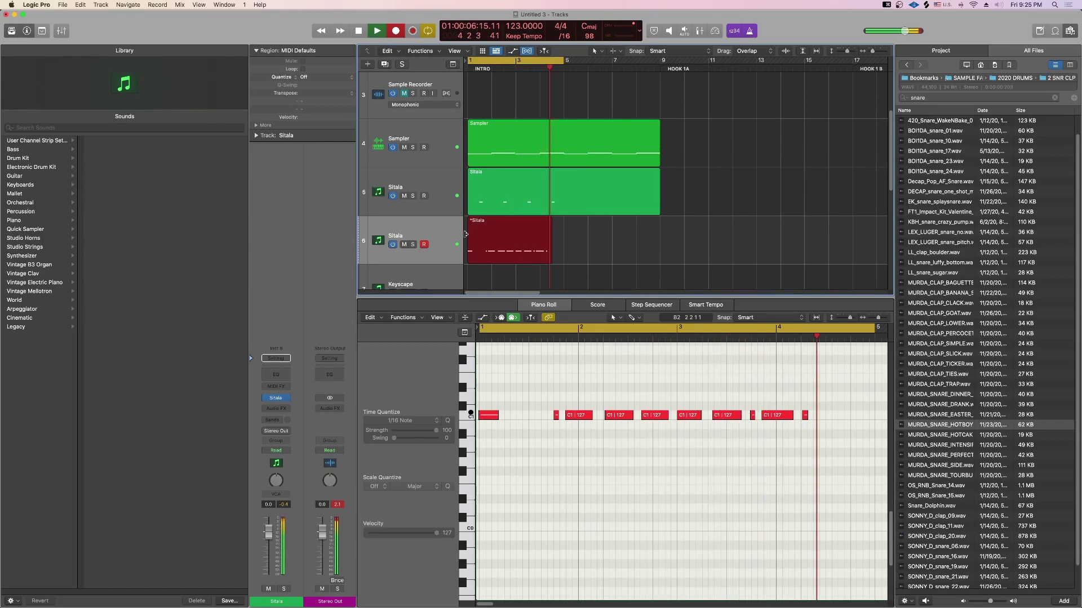
key("0")
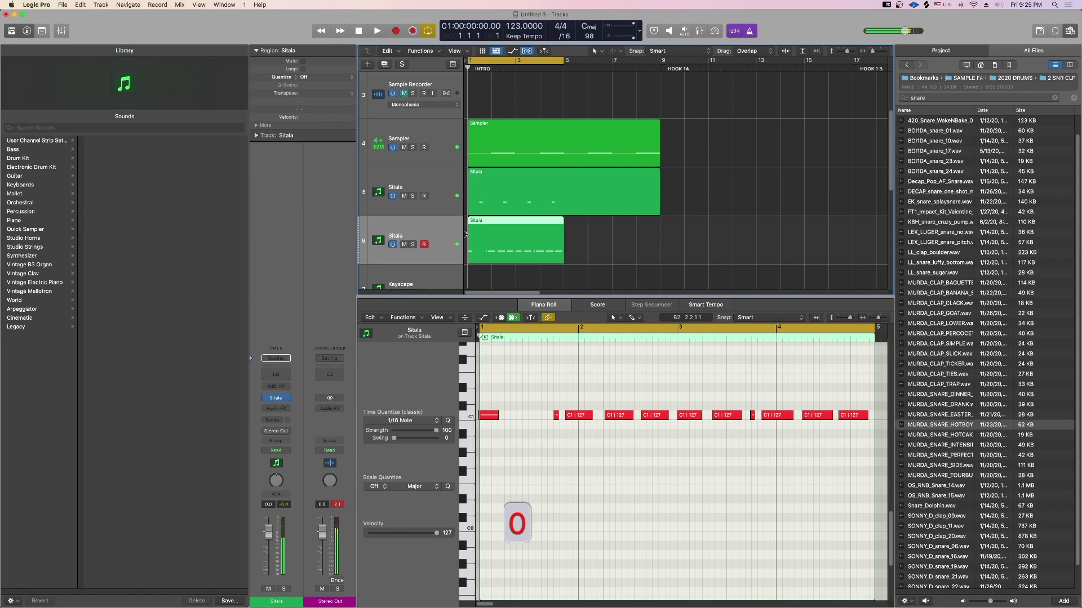
Step: Quantize the recorded kick region to 1/16 notes and play it back with the other parts
key("q")
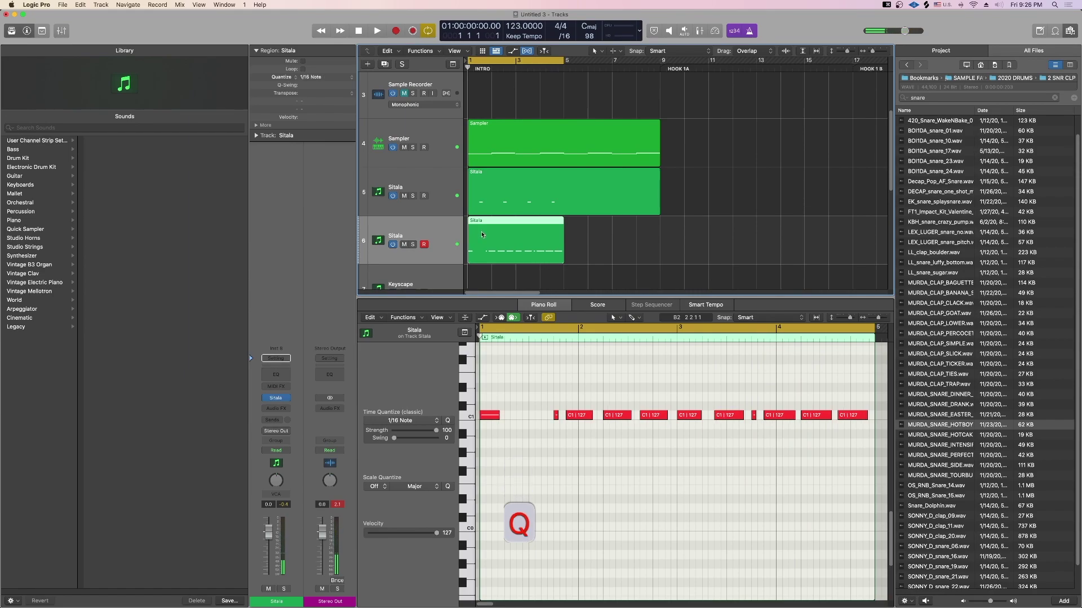
key("space")
key("q")
left_click(603, 247)
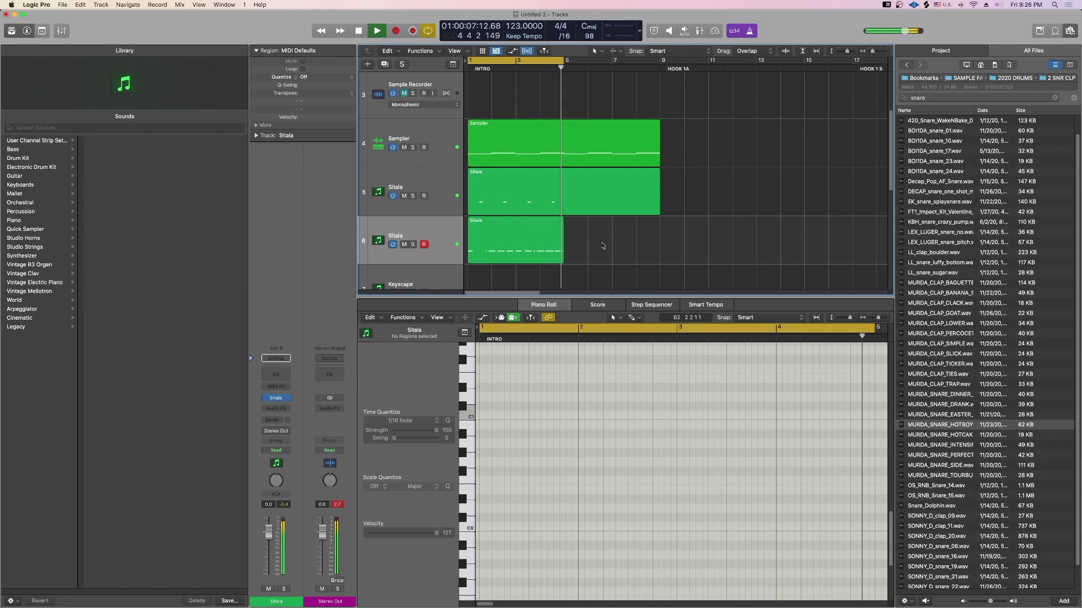
key("space")
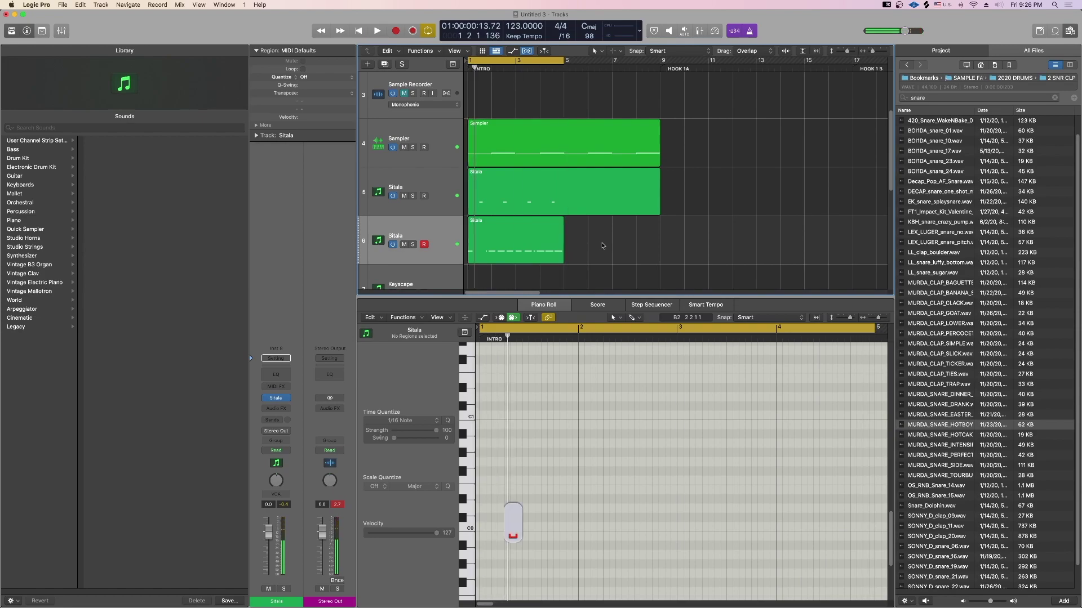
Step: Add a third Sitala track and open Note Repeat with Key Remote enabled and a 1/8 Note rate
key("3")
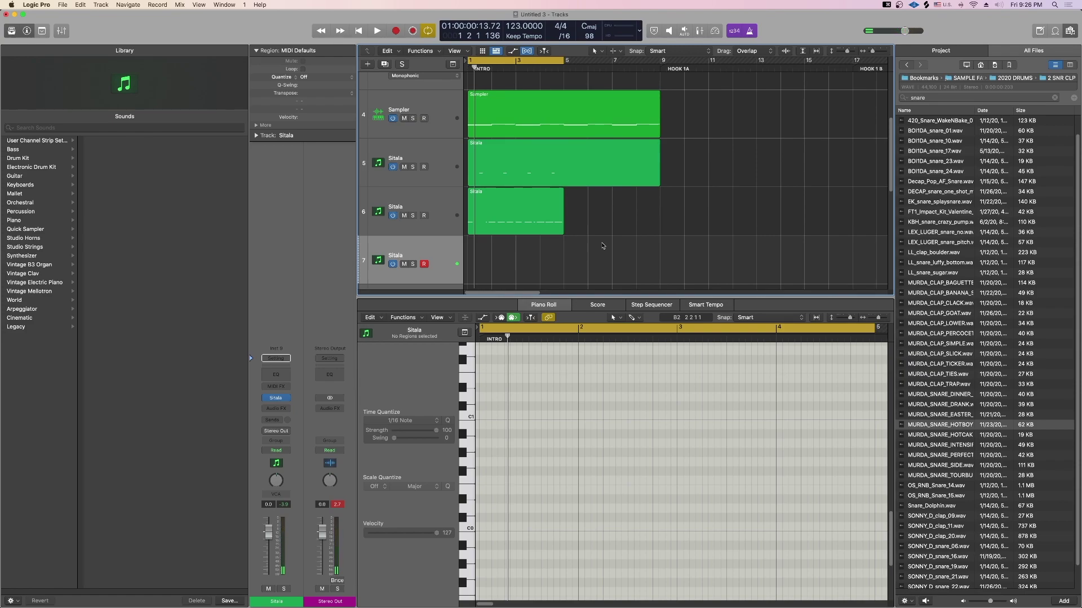
key("ctrl+shift+v")
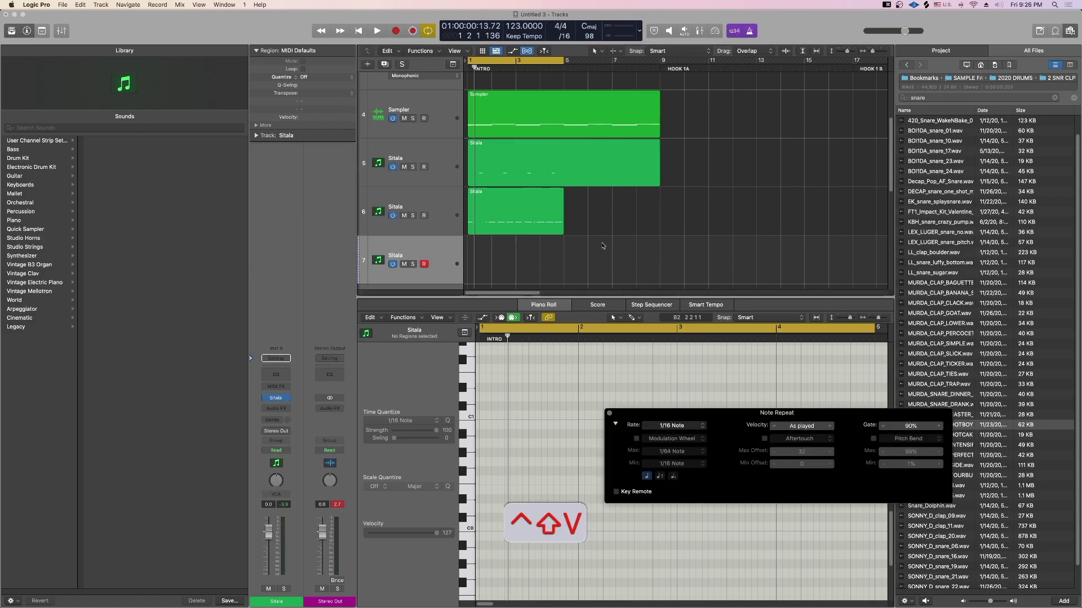
left_click(615, 492)
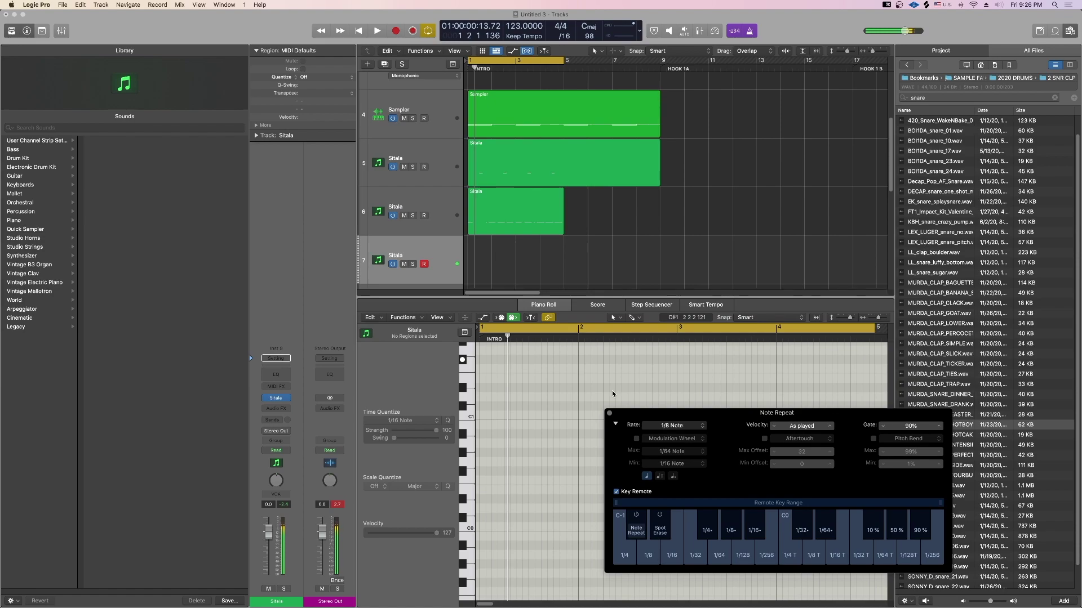
Step: Rehearse over playback from bar 1 and record a four-bar note-repeated closed hi-hat part on the third Sitala track
key("Return")
key("space")
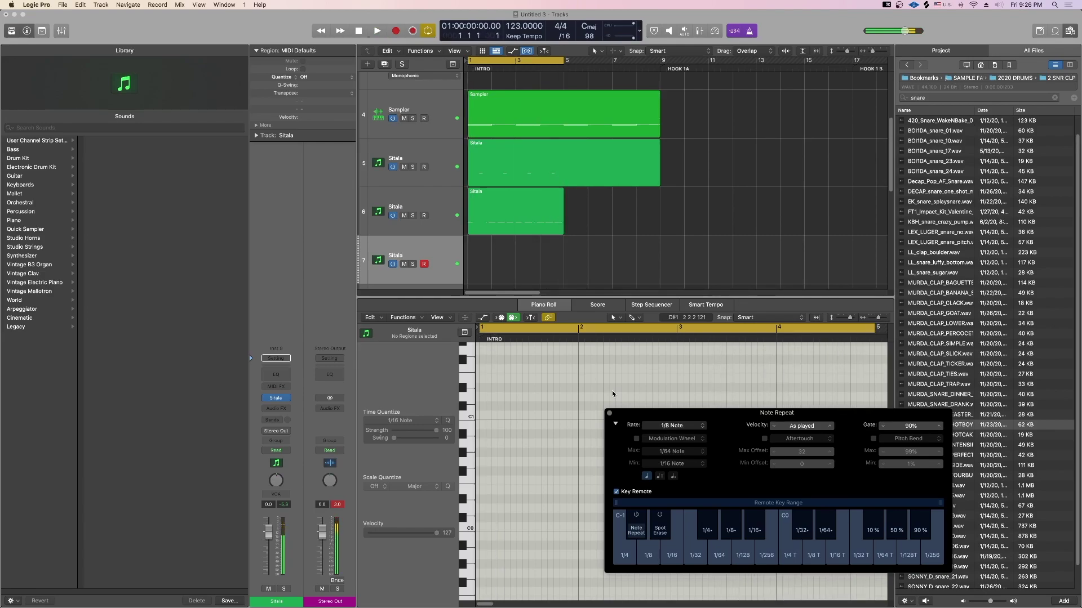
key("r")
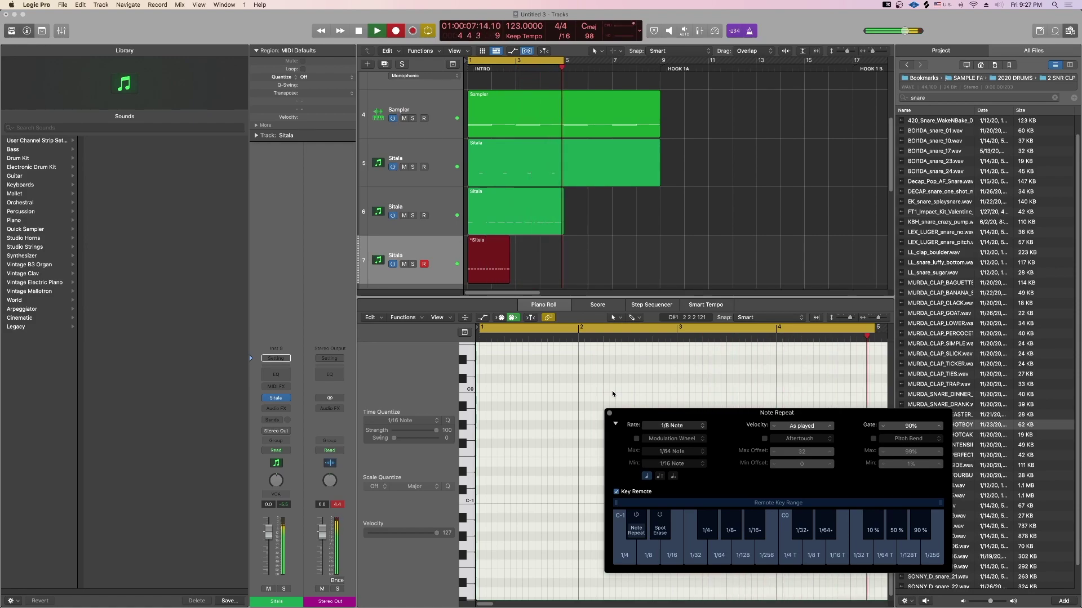
key("space")
scroll(587, 269, "down", 1)
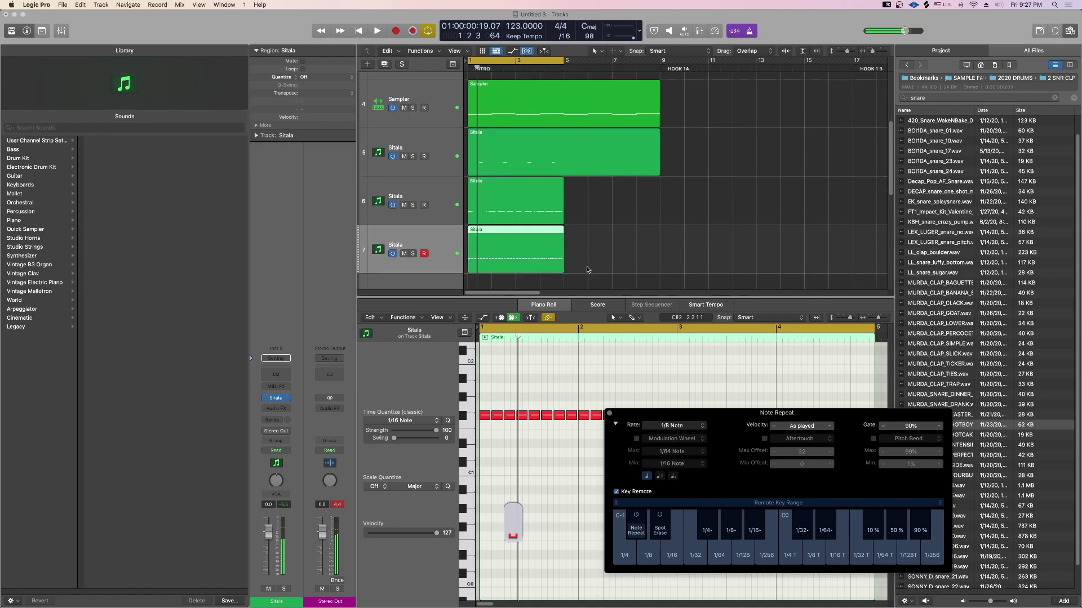
Step: Close Note Repeat and add a fourth Sitala track below the hi-hat track
key("3")
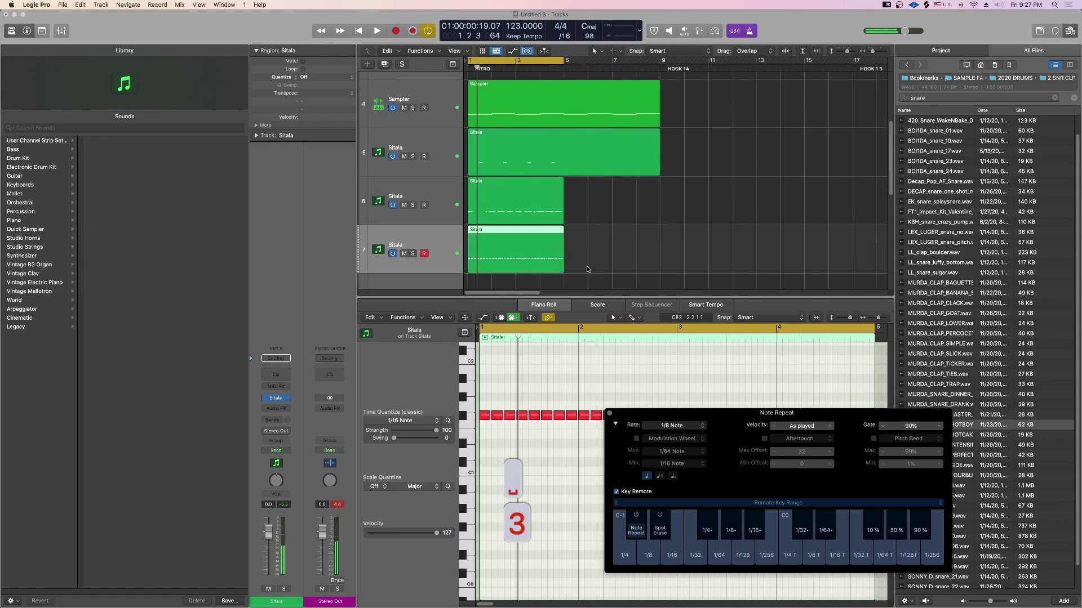
left_click(609, 413)
key("3")
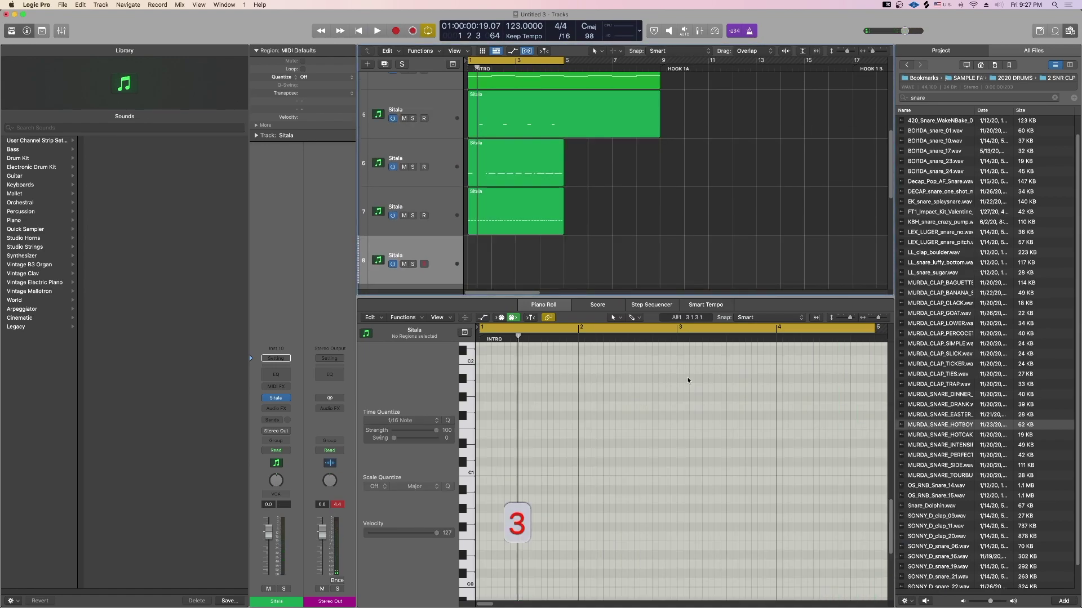
Step: Play the cycle from bar 1 and rehearse a drum part on the fourth Sitala track over the other parts
key("0")
key("0")
key("space")
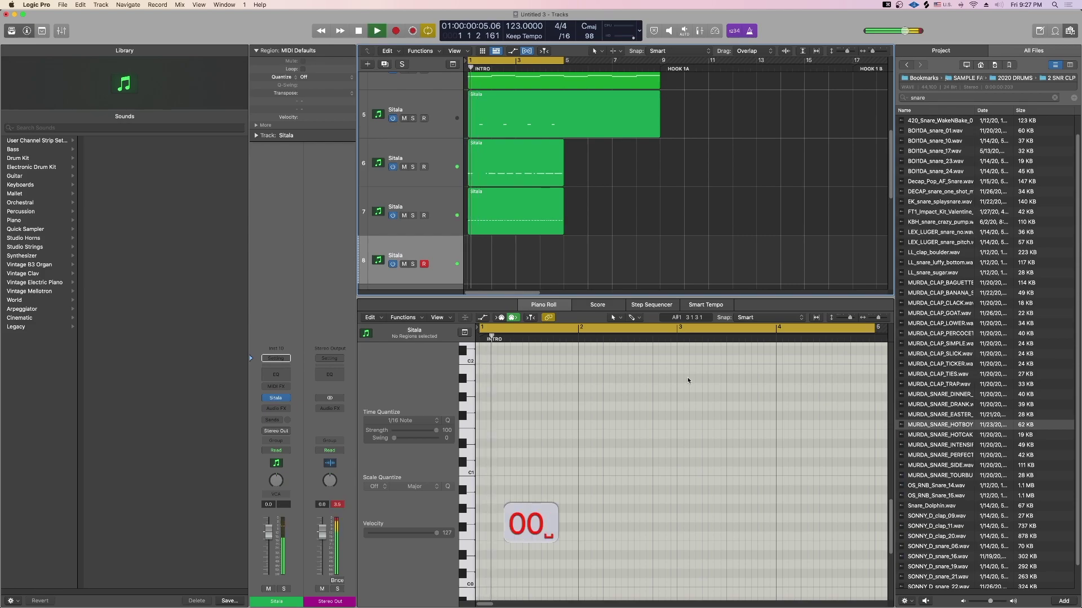
key("space")
key("space")
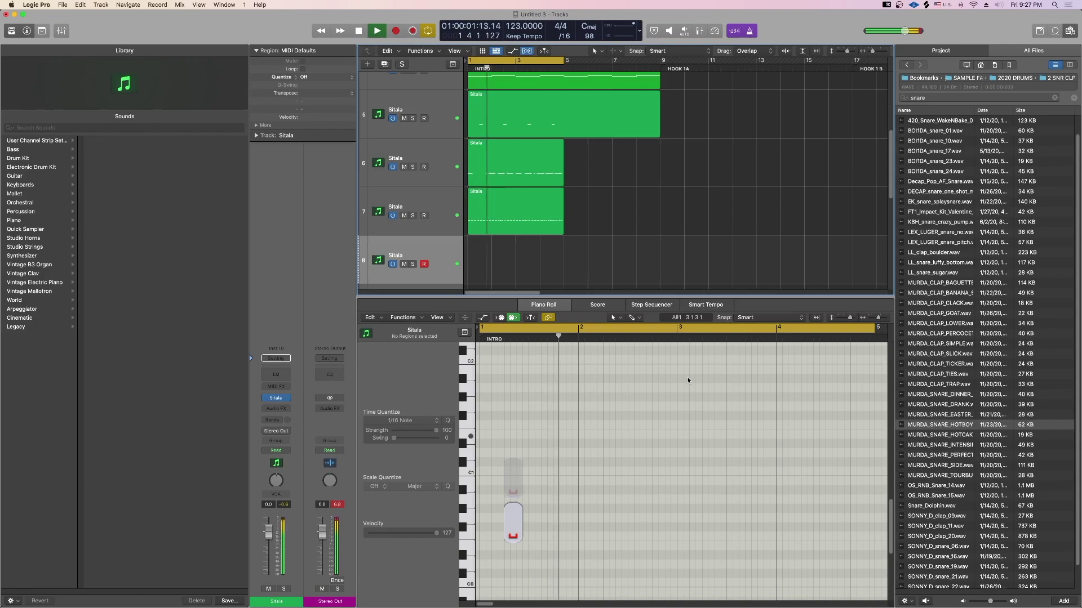
key("space")
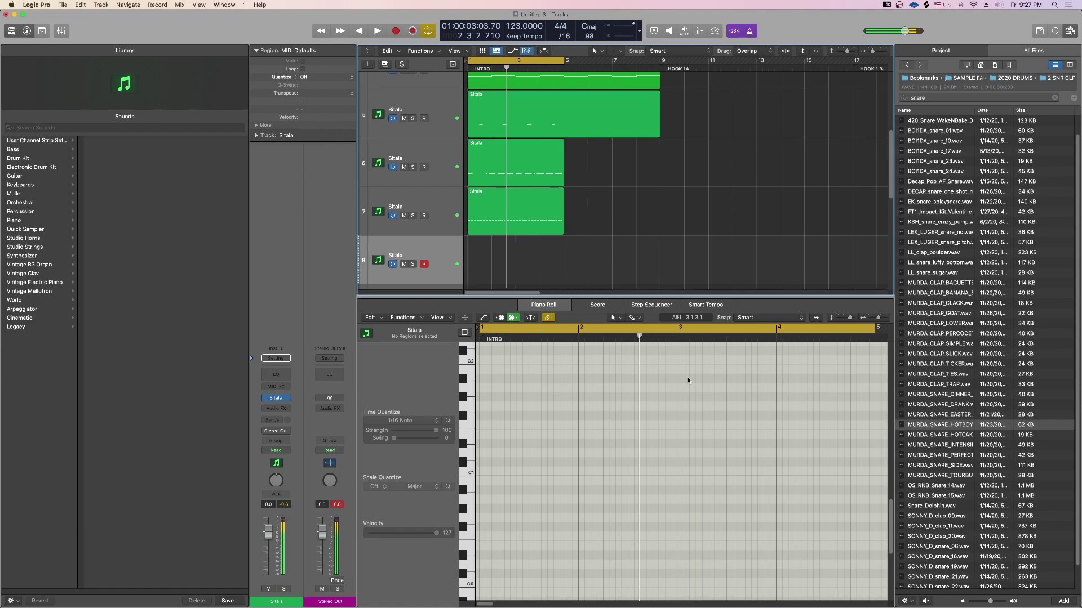
Step: Rehearse over playback from bar 1 and record a drum part on the fourth Sitala track
key("space")
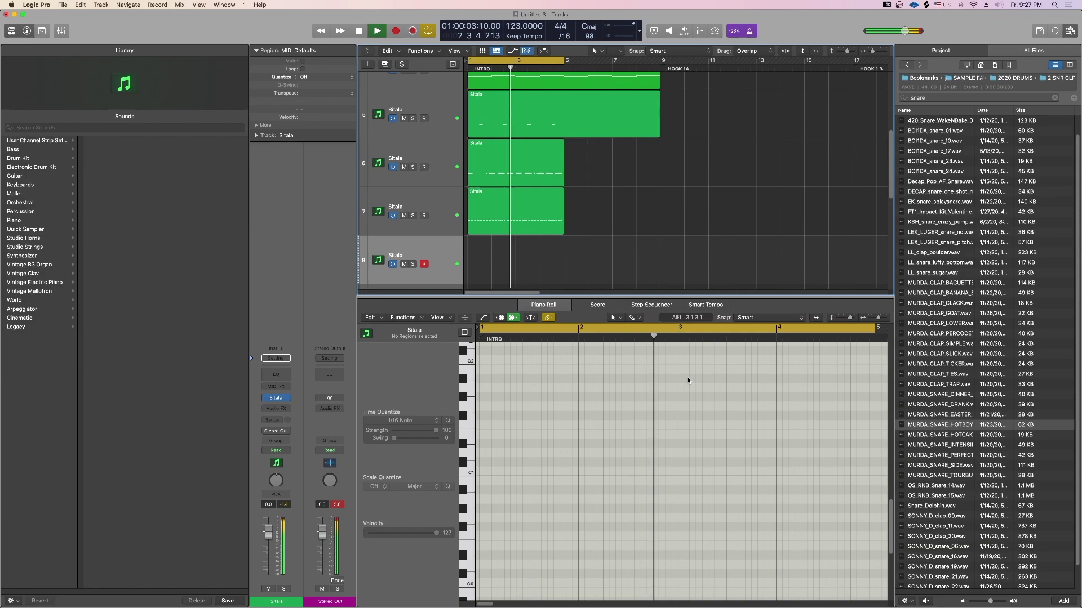
key("space")
key("space")
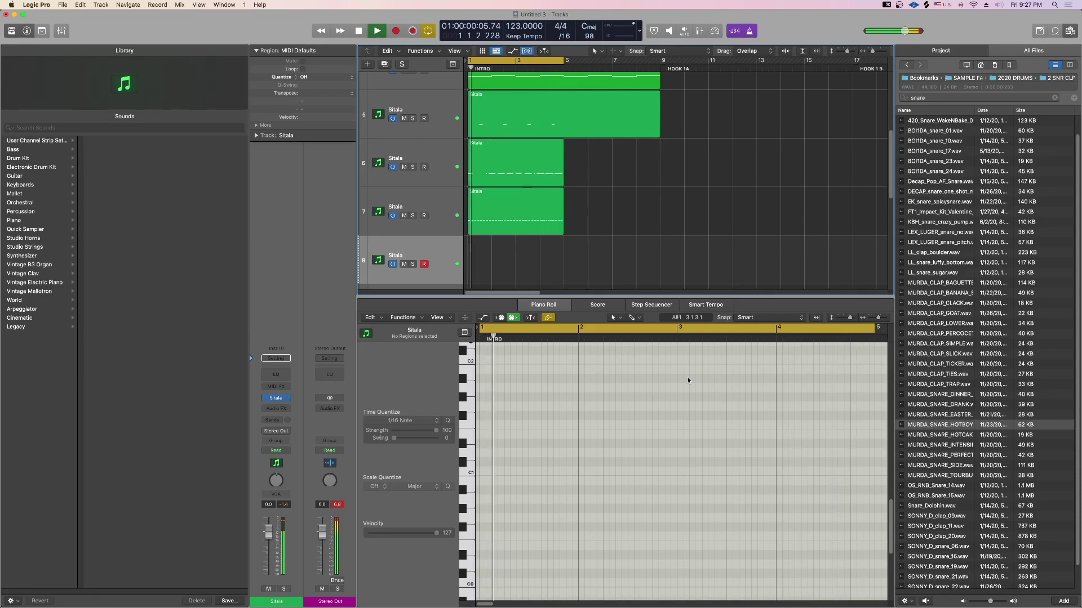
key("0")
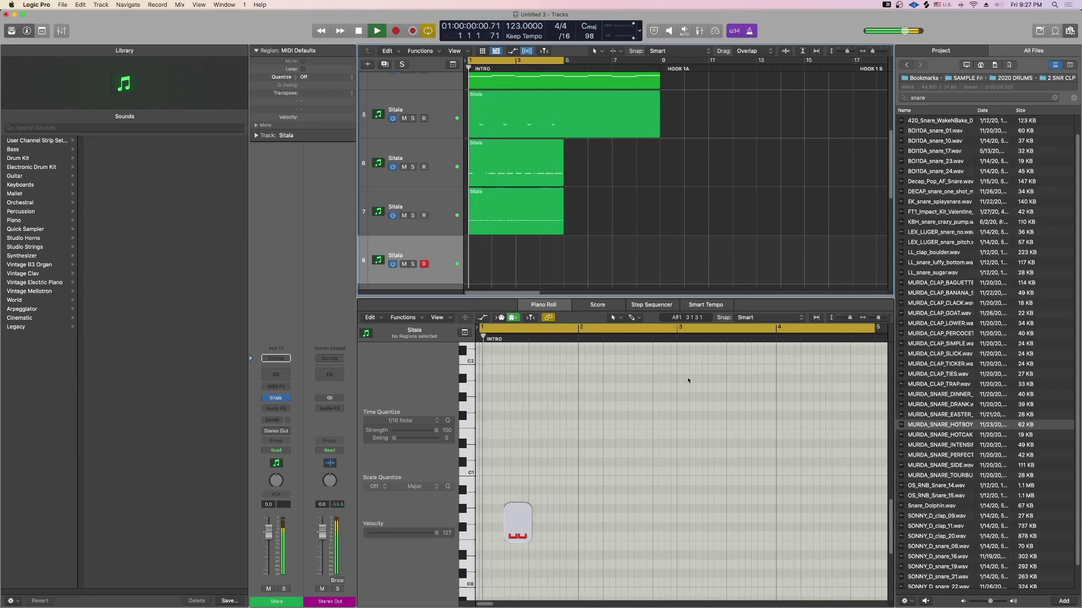
key("0")
key("KP_Multiply")
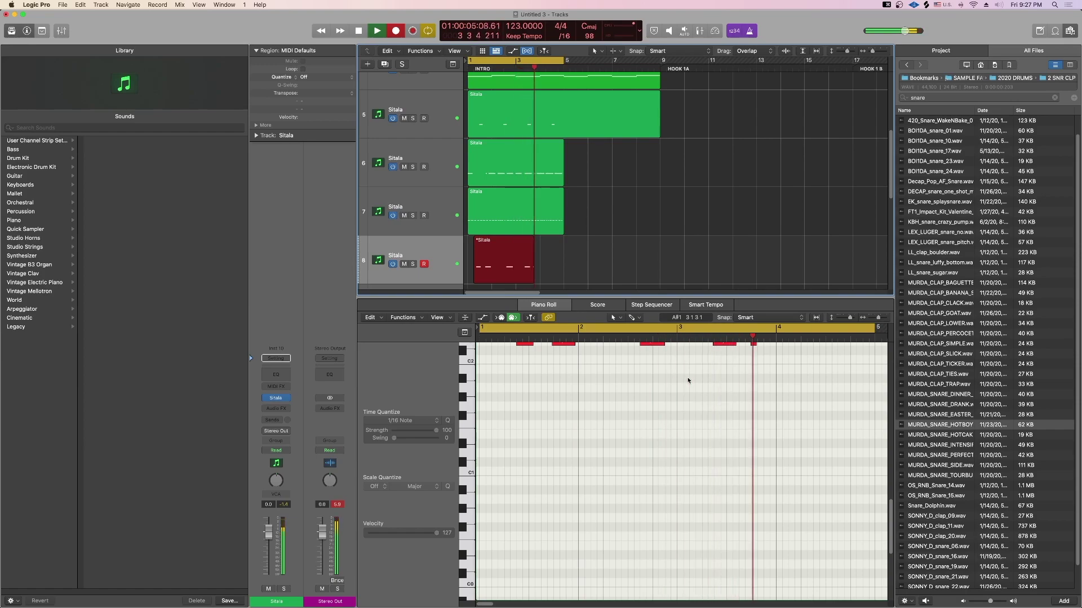
key("0")
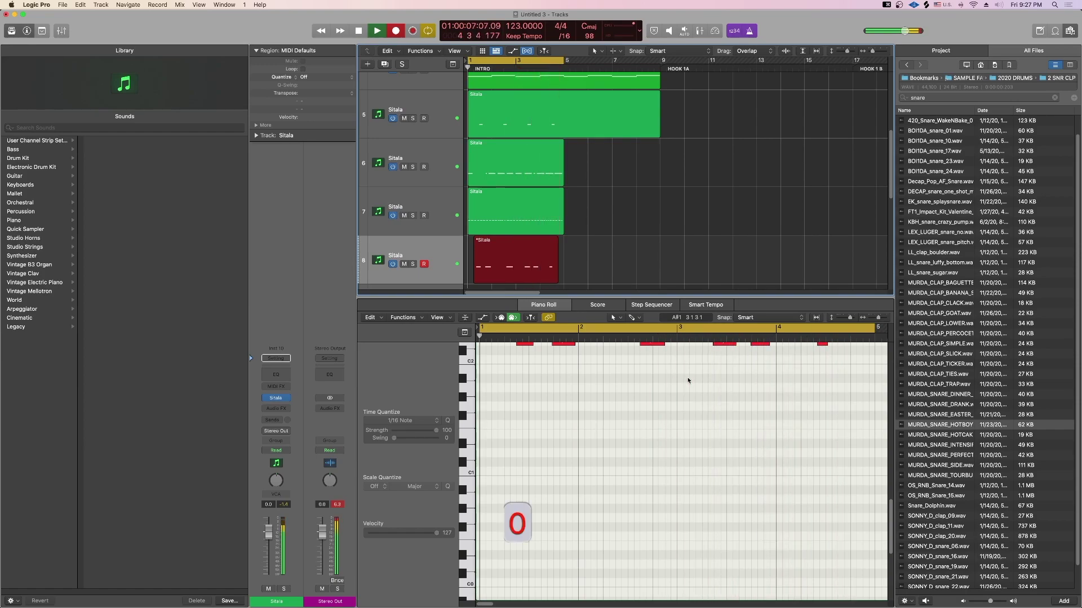
Step: Quantize the new drum region to 1/16 notes, trim it to bars 1–2, repeat it once and join both halves into a four-bar region
key("q")
key("r")
key("e")
key("q")
key("super+d")
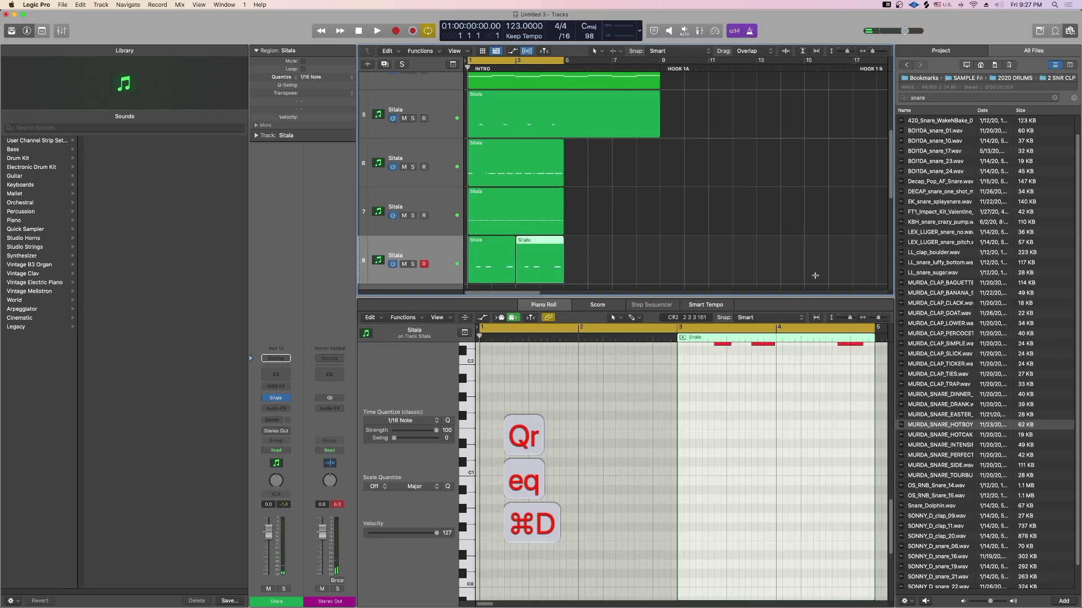
key("t")
key("y")
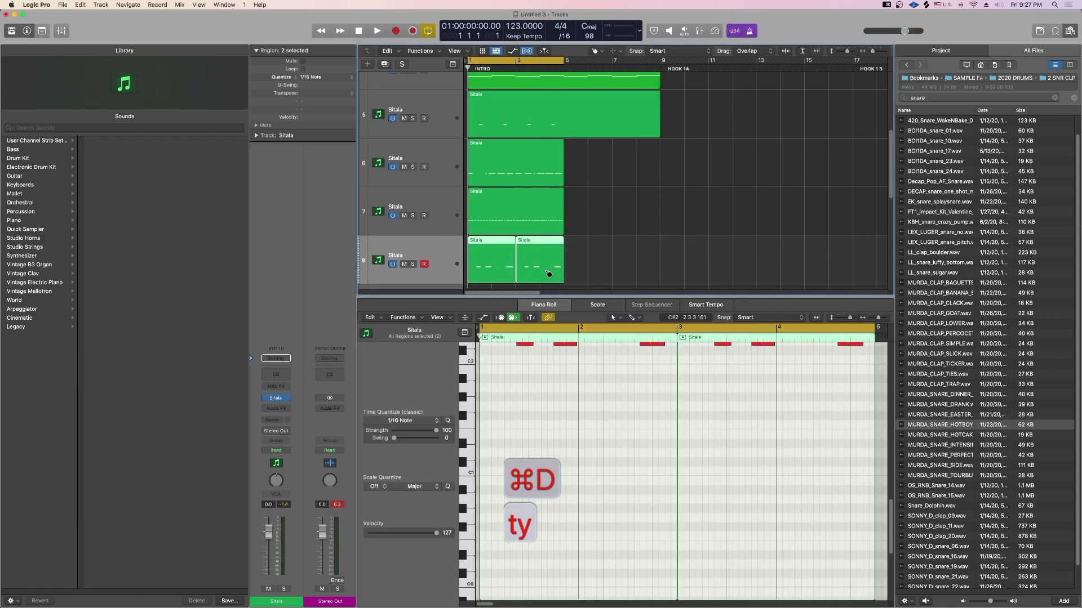
left_click(554, 276)
key("q")
Step: Turn off the metronome and play back the layered drums and sample from bar 1
left_click(771, 263)
scroll(735, 268, "down", 3)
scroll(680, 282, "up", 3)
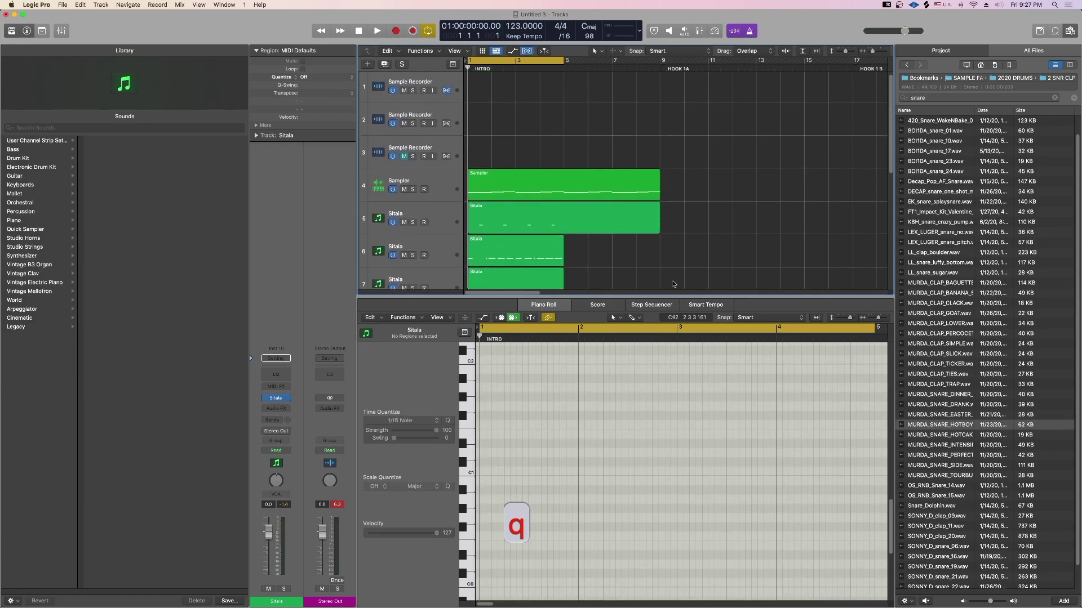
scroll(673, 283, "down", 3)
key("space")
key("c")
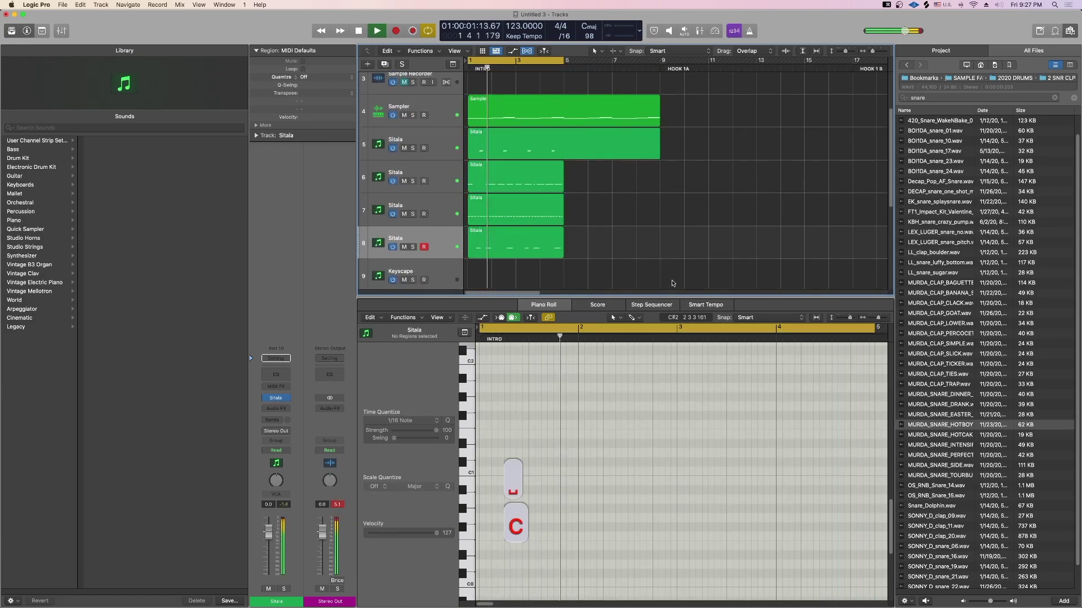
scroll(673, 283, "down", 3)
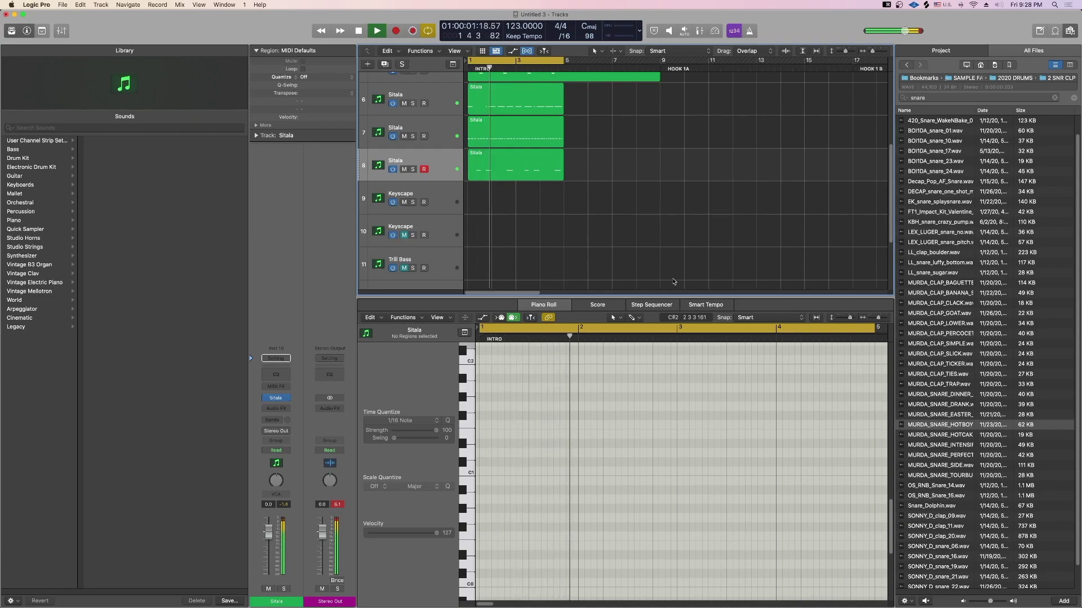
key("space")
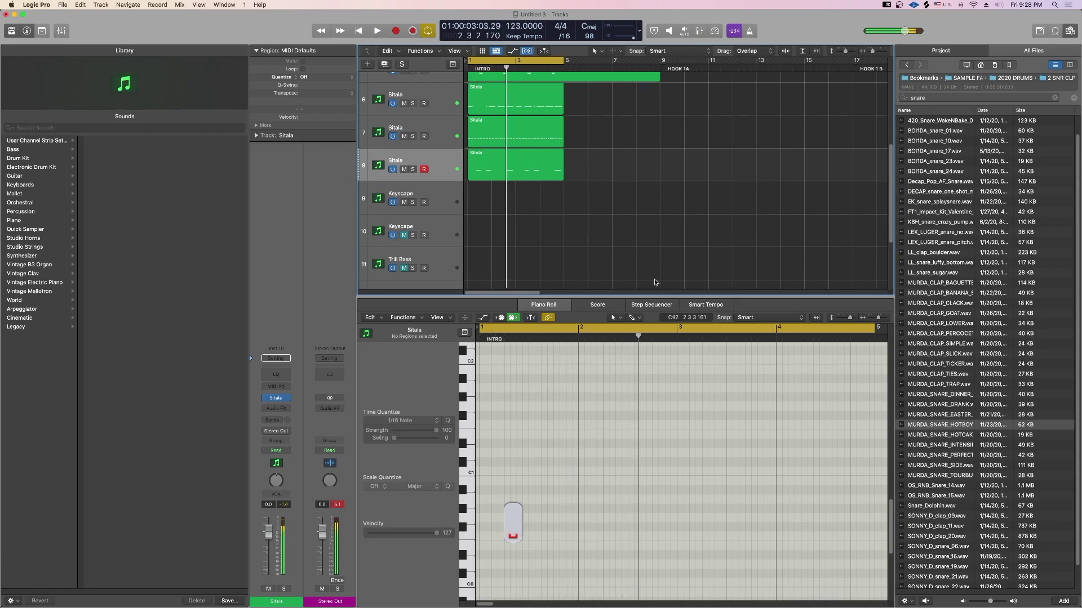
Step: Add an instrument track below the fourth Sitala track, load SubLab on it and audition the bass over playback
scroll(634, 273, "down", 5)
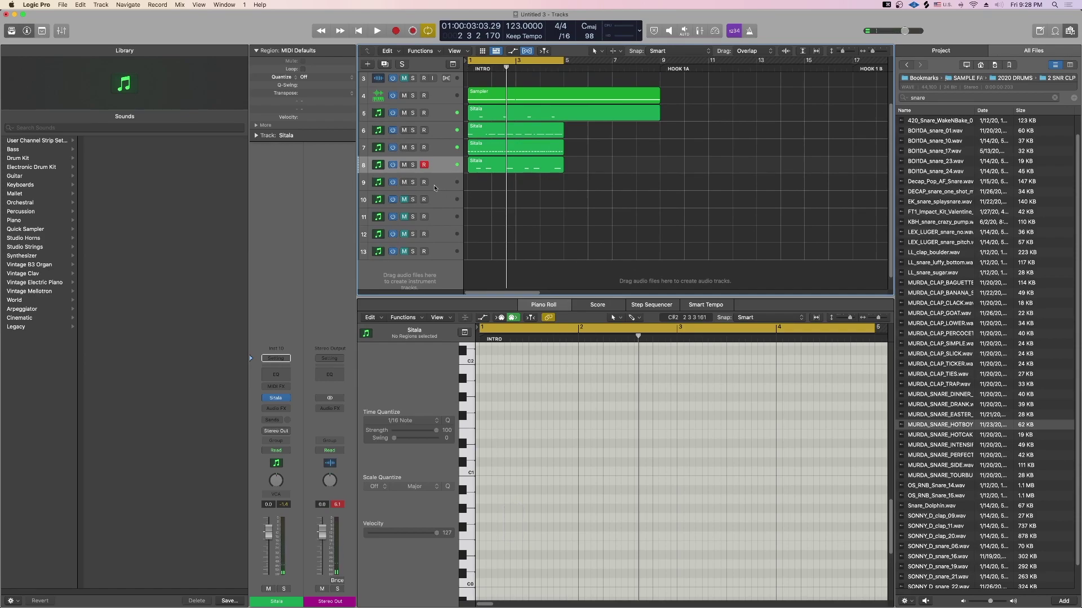
key("F13")
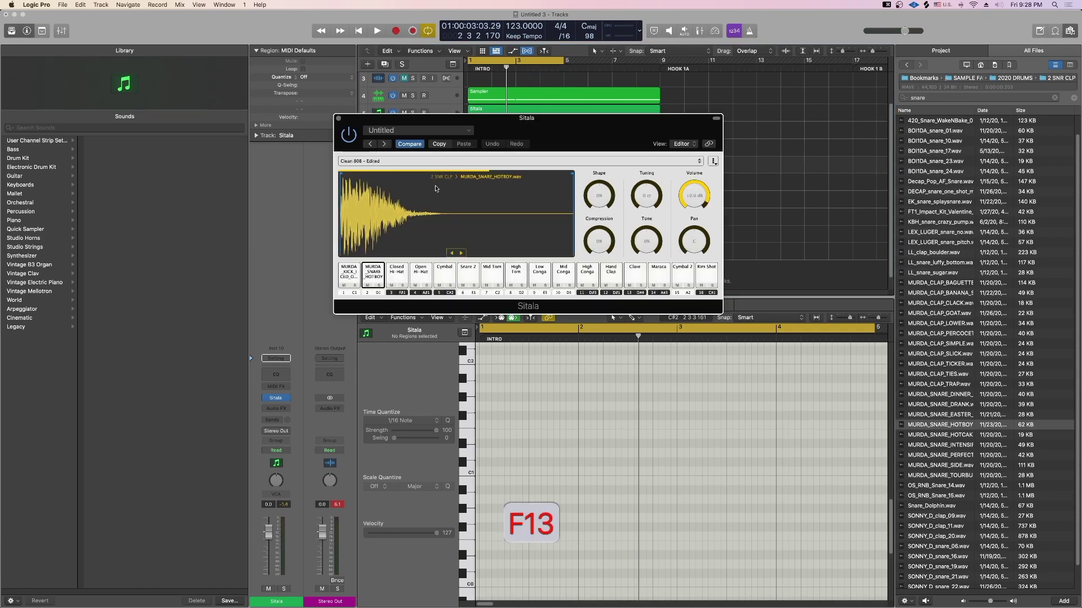
key("F15")
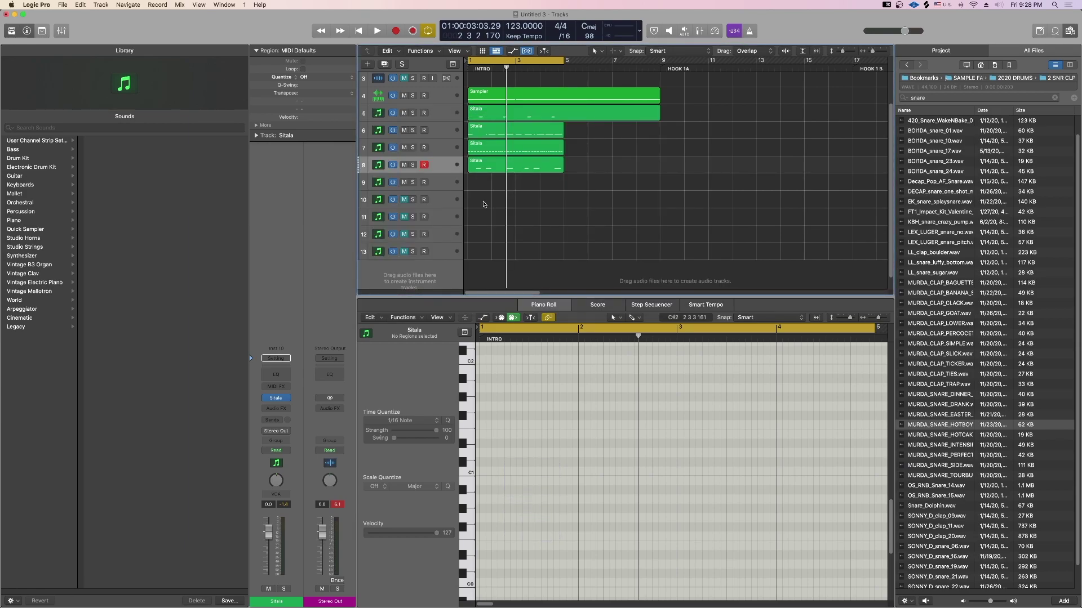
key("=")
left_click(278, 398)
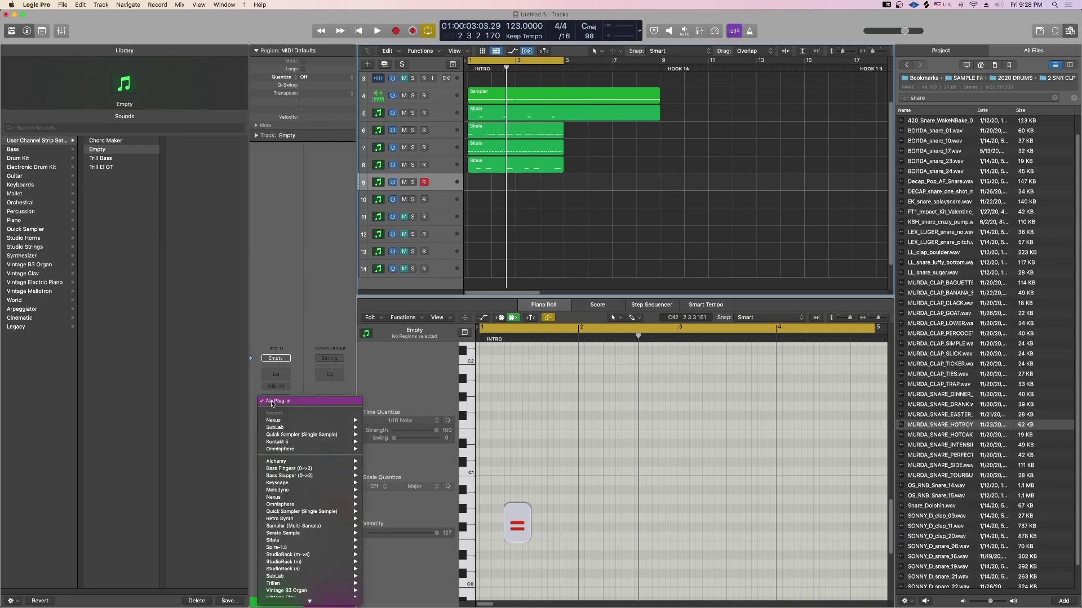
left_click(287, 429)
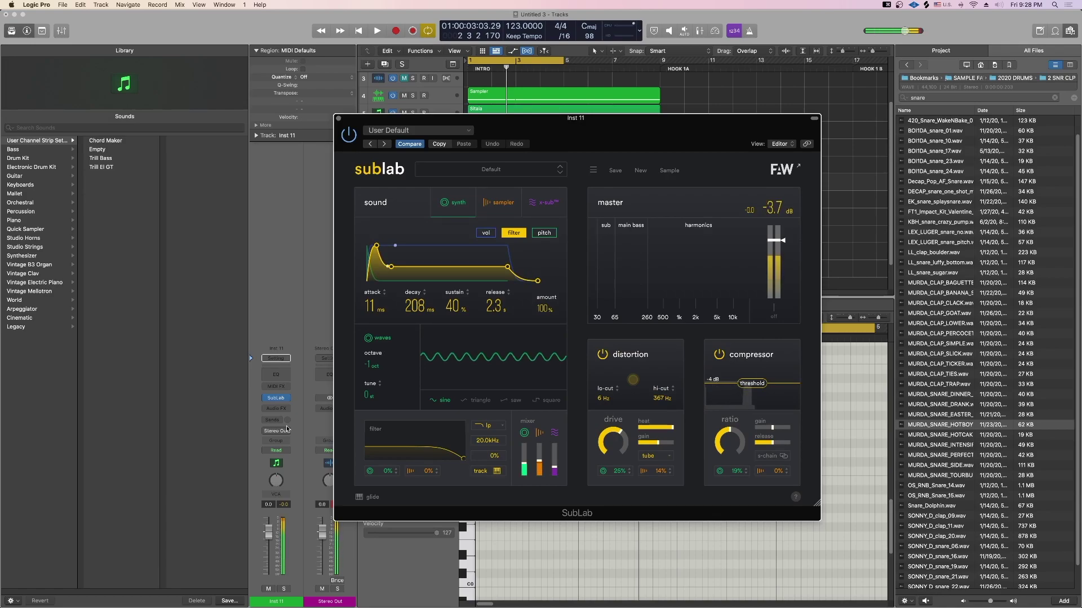
key("space")
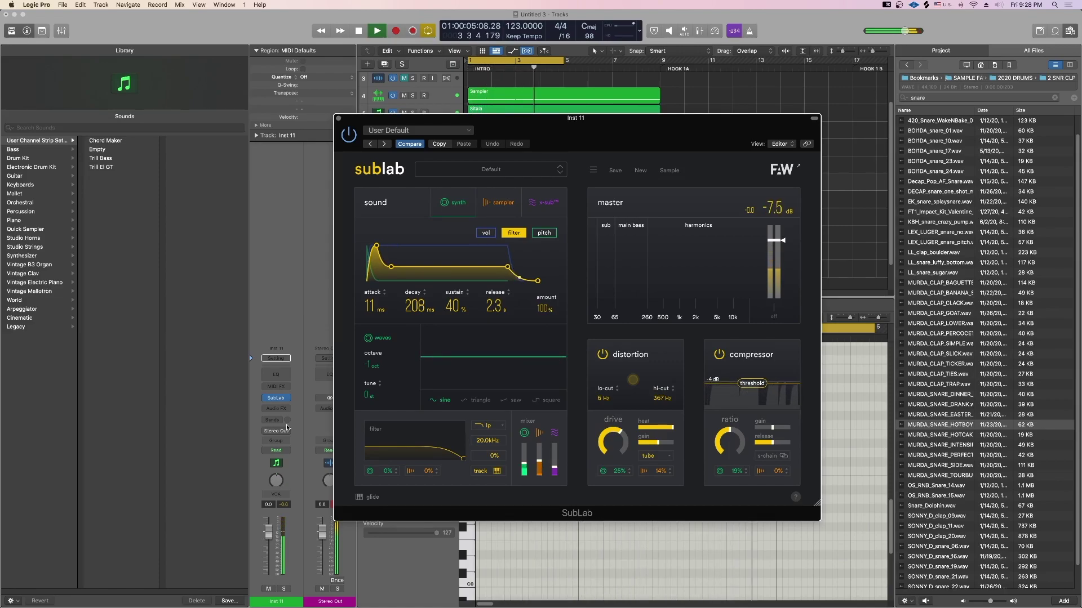
key("space")
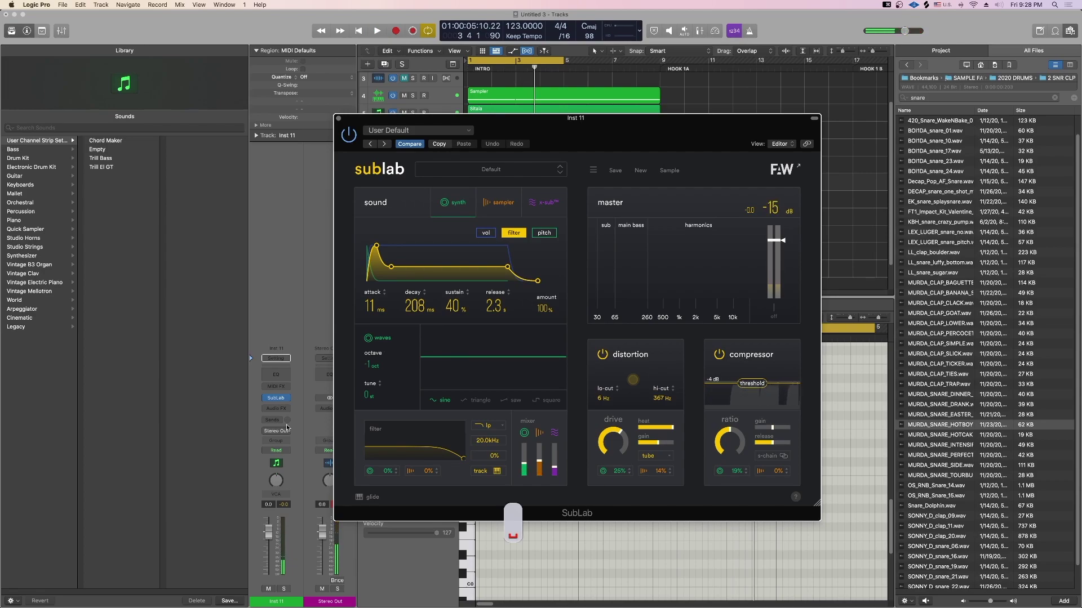
Step: Close SubLab, add another instrument track below it and load the Nexus plug-in
key("F15")
key("equal")
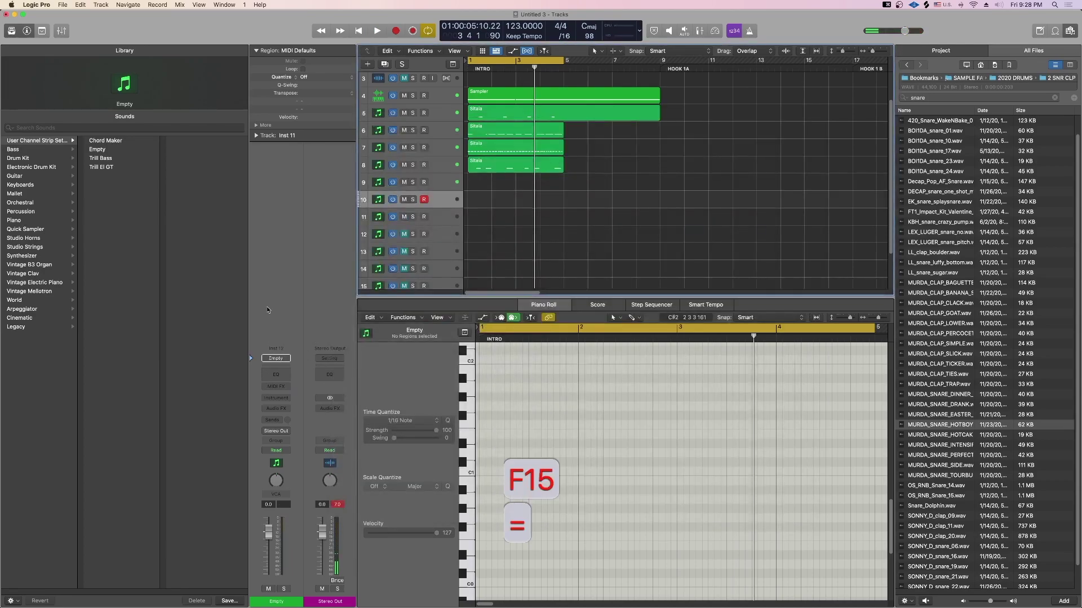
left_click(277, 400)
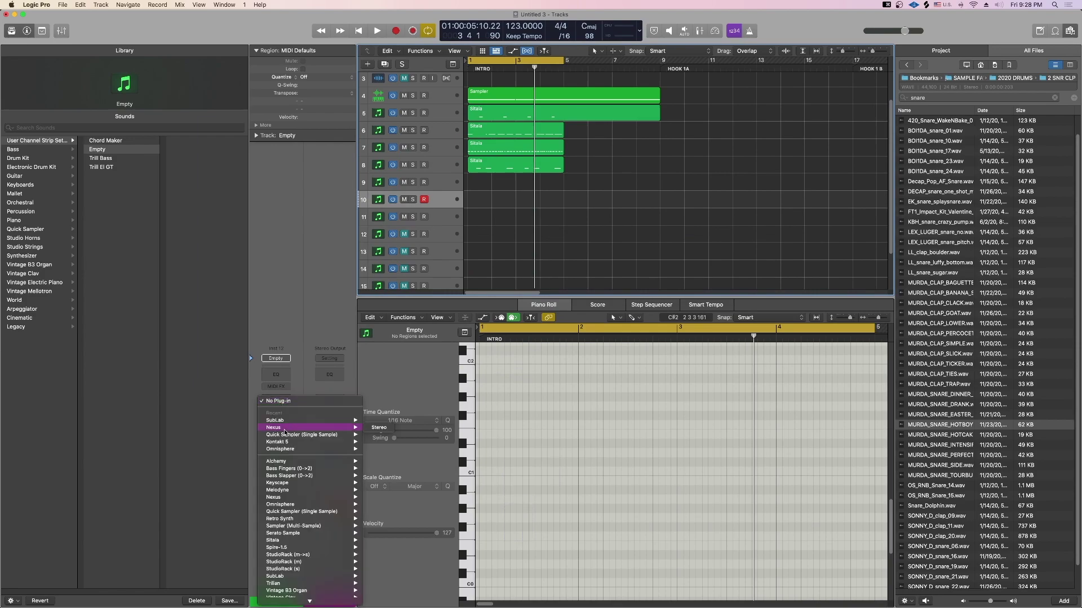
left_click(284, 431)
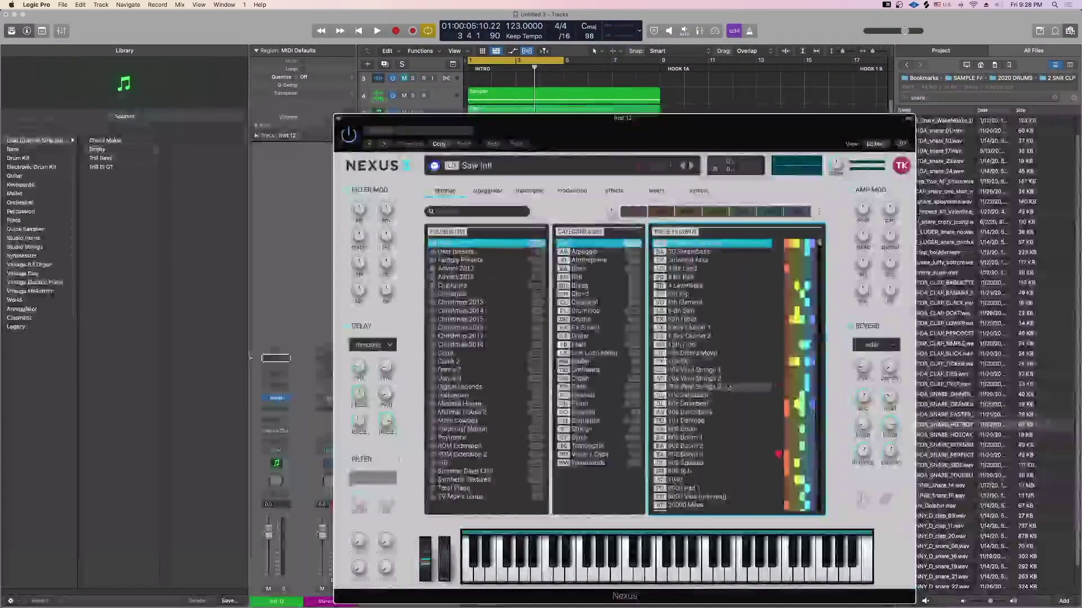
Step: Load the Nexus Grandpiano preset from the Piano category in Nexus
left_click(584, 405)
scroll(688, 314, "down", 10)
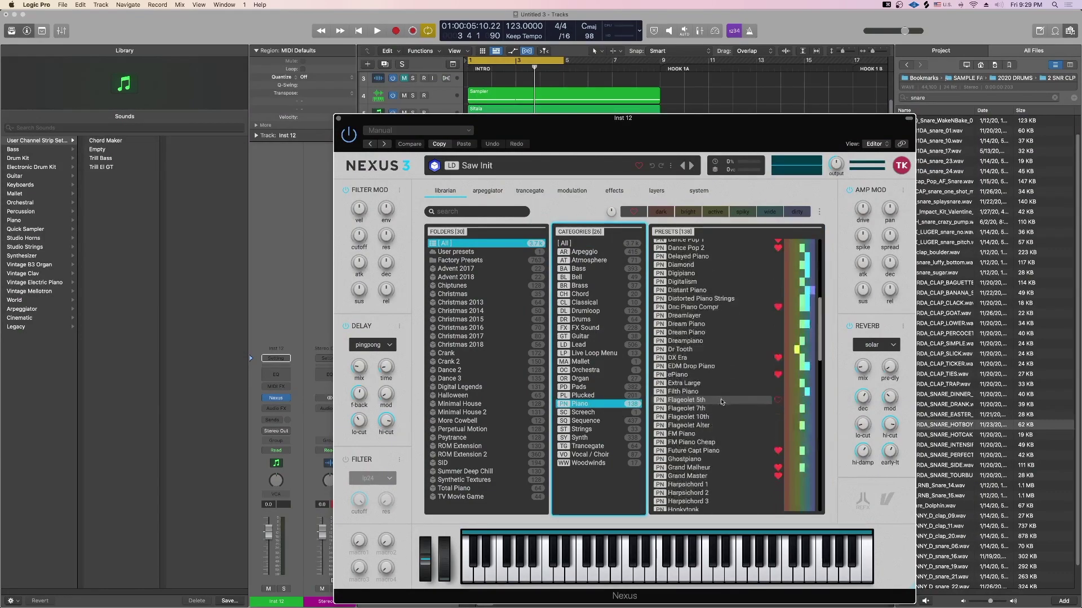
scroll(690, 293, "down", 8)
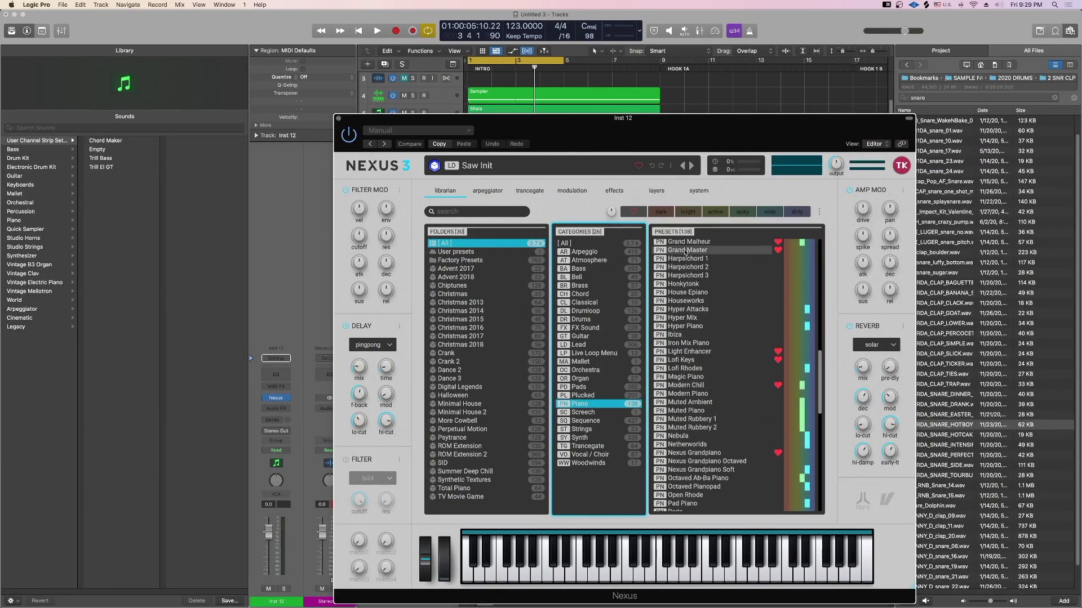
scroll(692, 272, "down", 3)
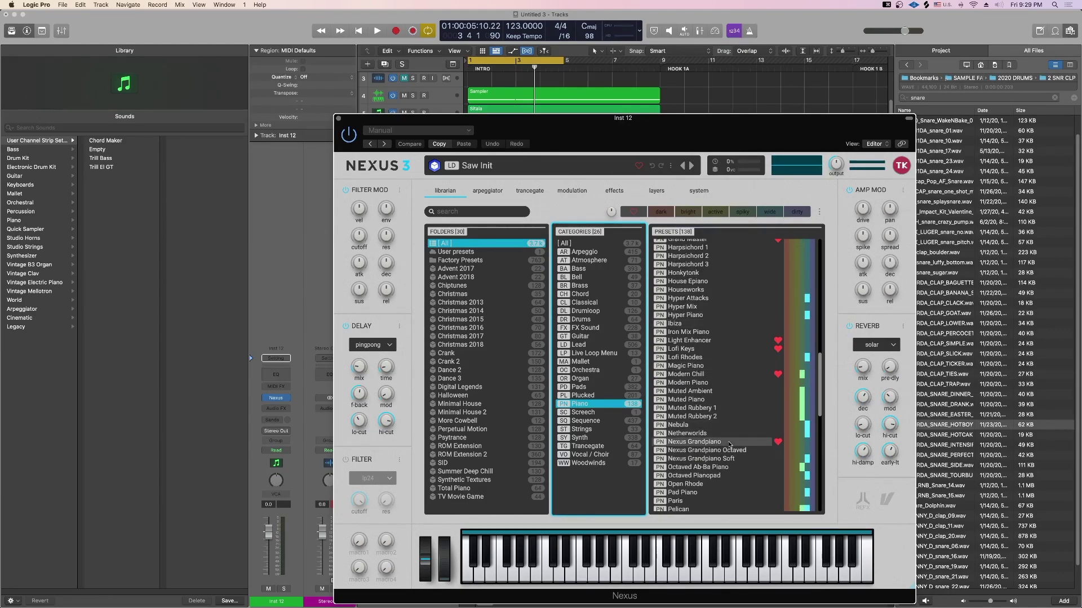
left_click(726, 443)
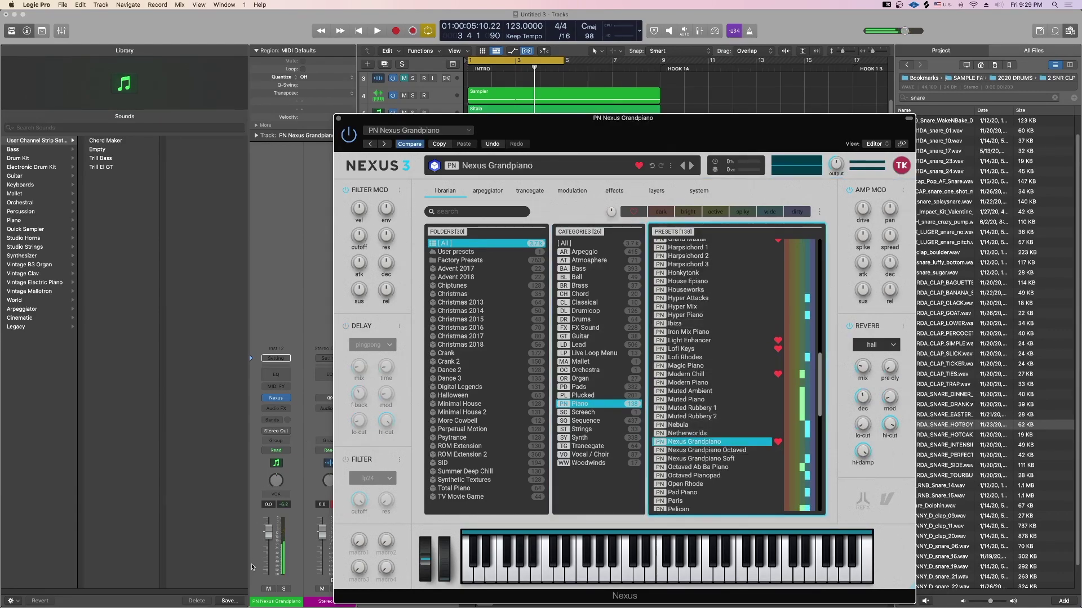
Step: Play the piano over the beat, set its channel volume to -3.6 dB and close the Nexus window
key("space")
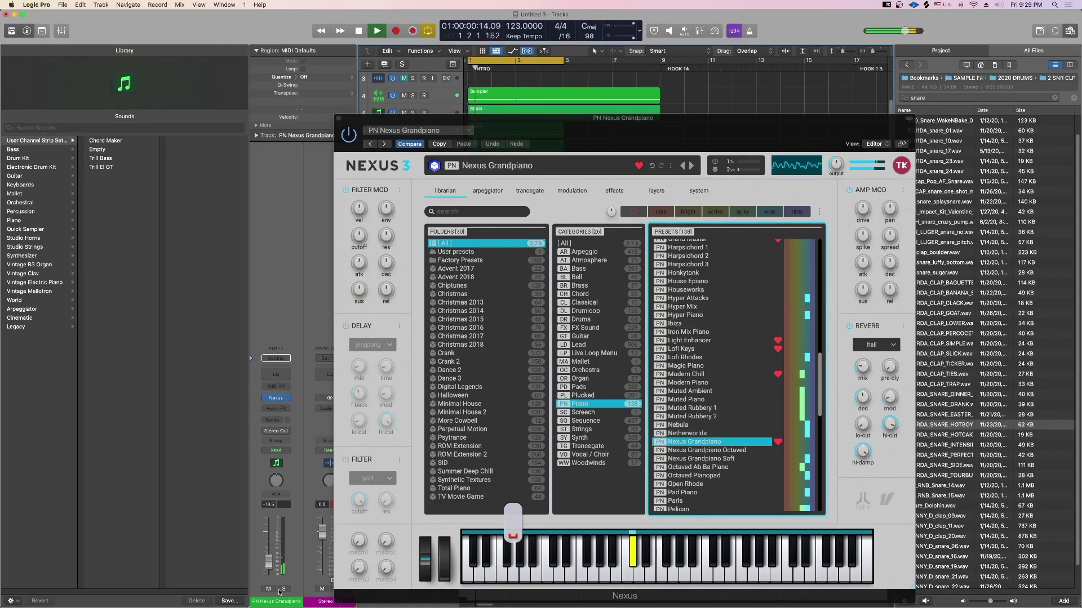
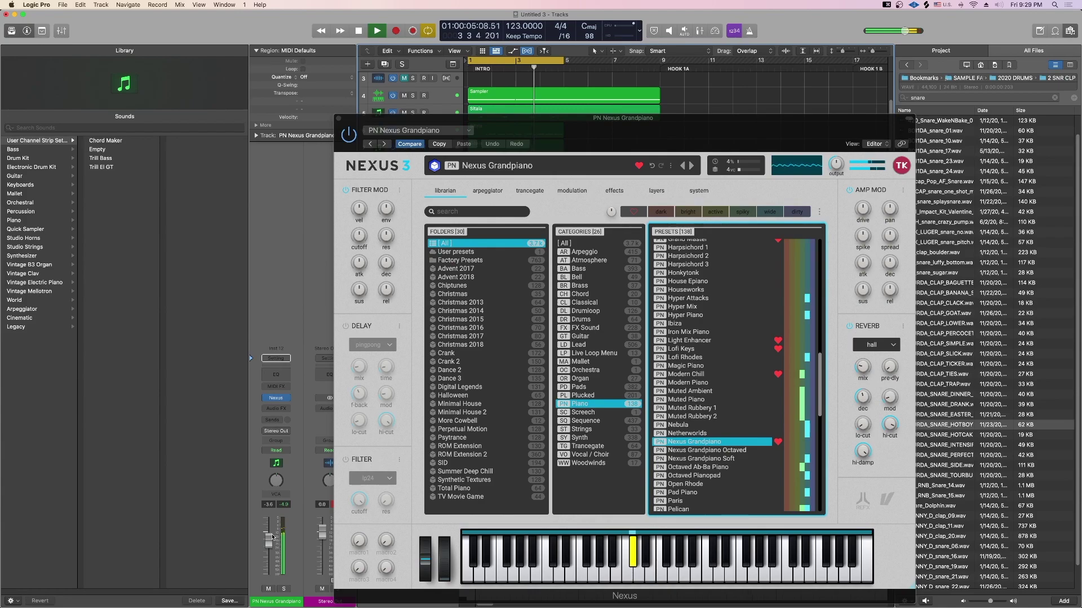
left_click(336, 120)
key("space")
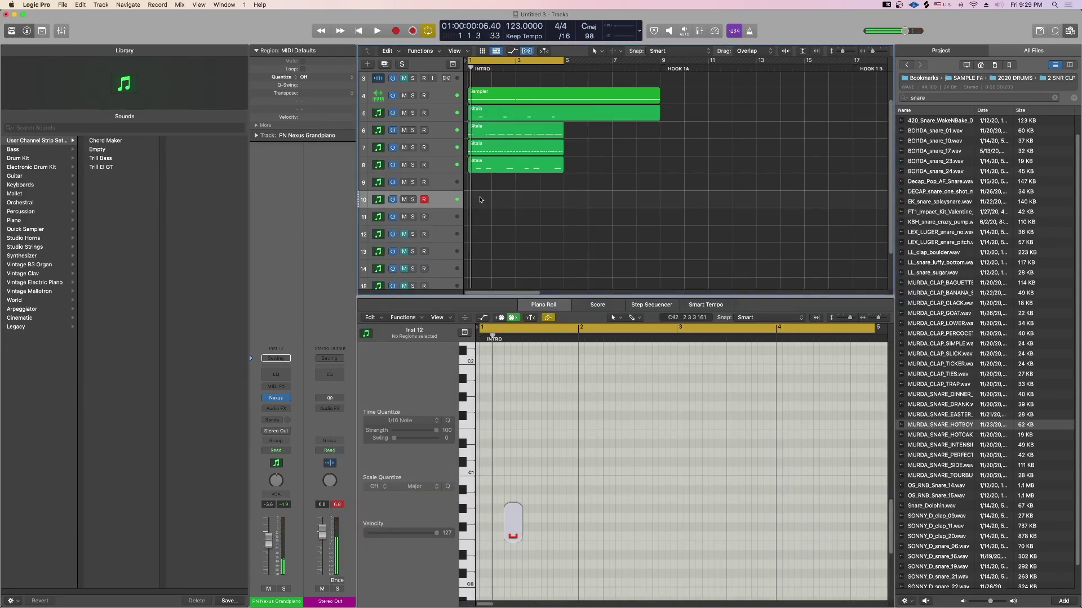
Step: Open Quick Sampler on the Sampler track and raise the sample's Fine pitch to +26 cents
scroll(480, 200, "up", 3)
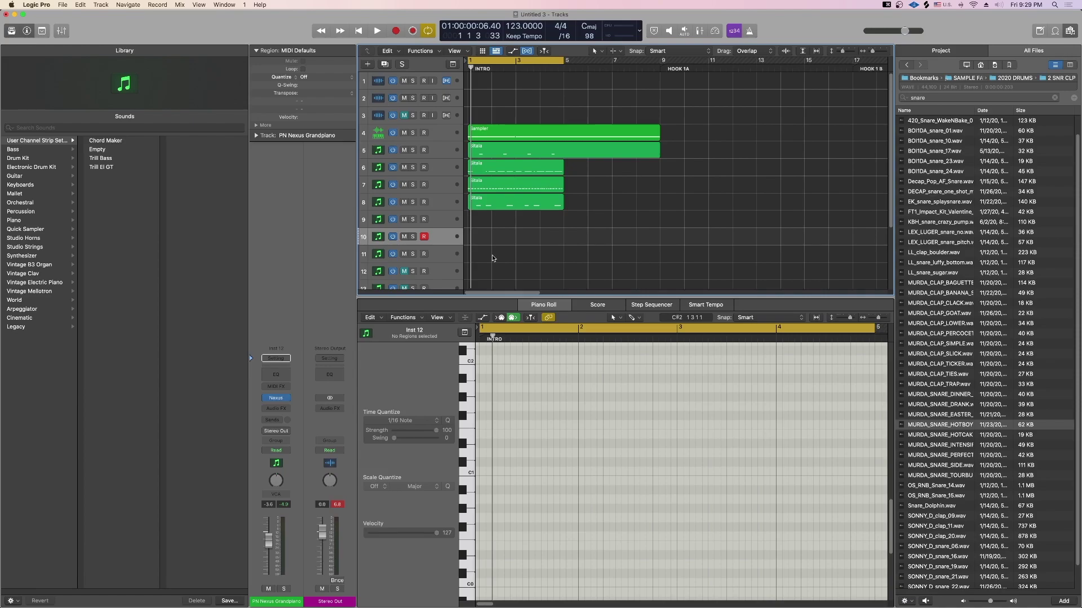
scroll(465, 184, "down", 3)
scroll(449, 134, "up", 3)
left_click(449, 134)
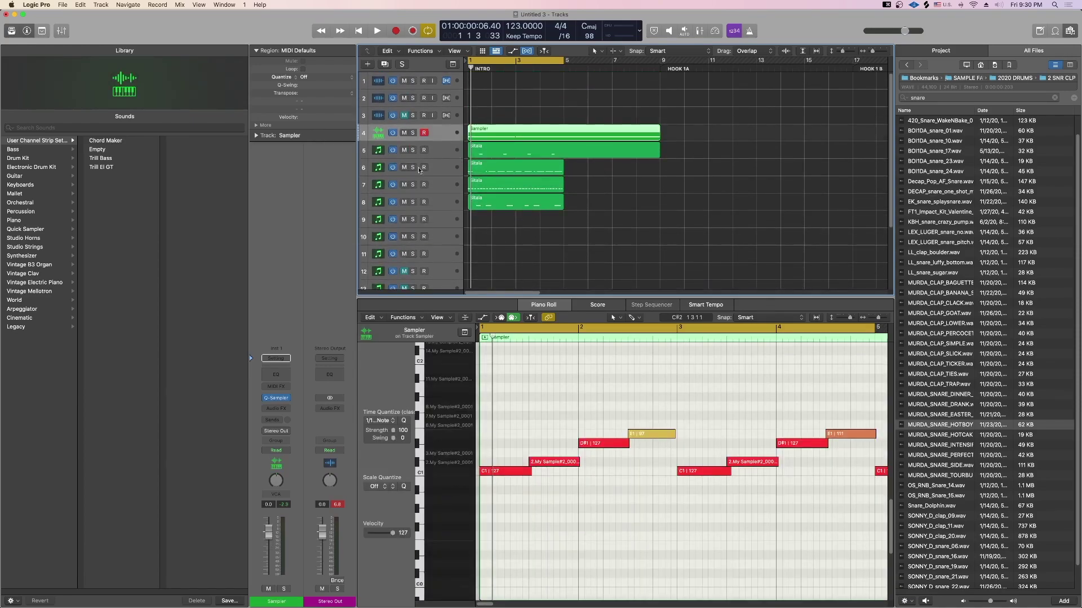
left_click(274, 400)
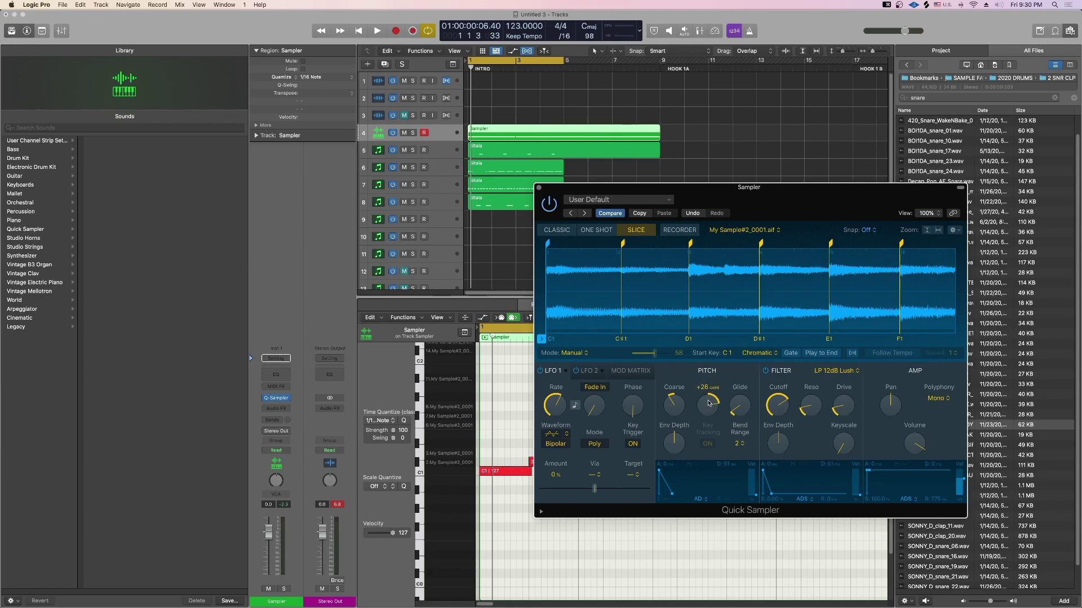
Step: Play the Nexus piano against the looping sample and lower Quick Sampler's Fine pitch by ear to match it
key("space")
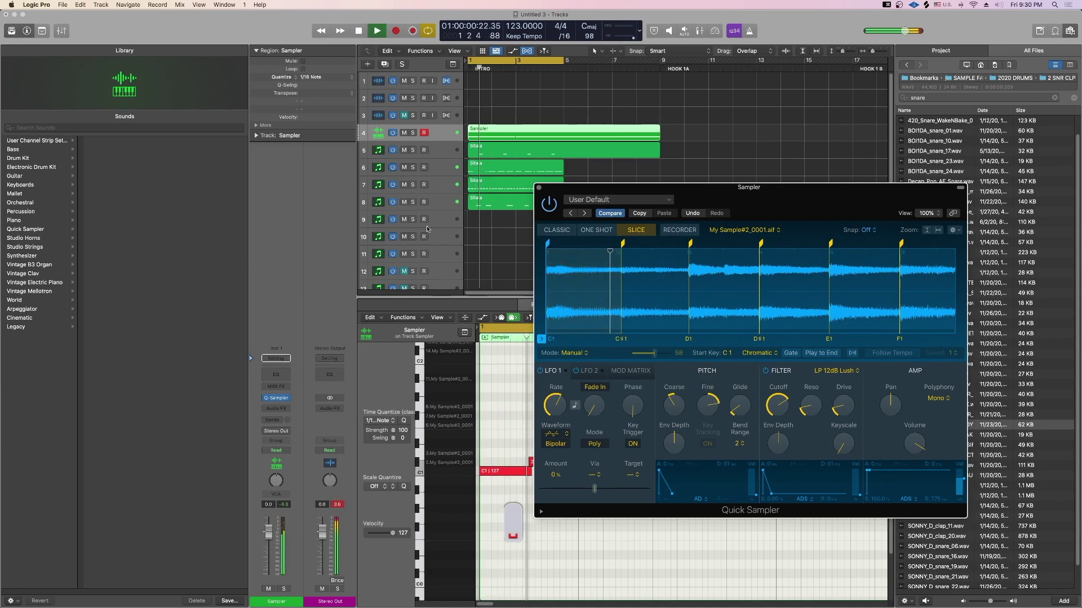
left_click(440, 236)
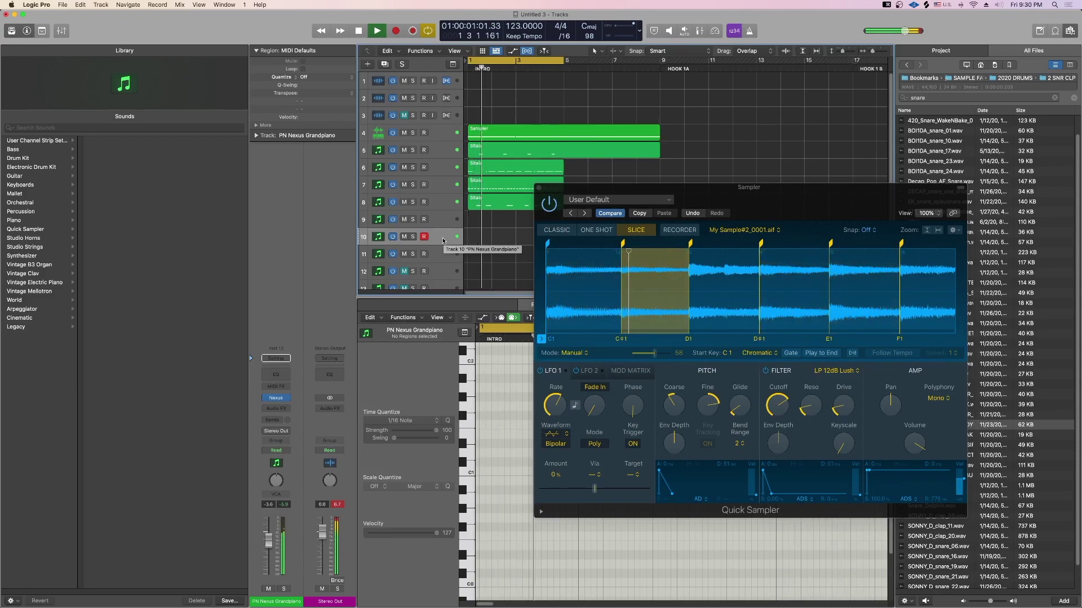
mouse_move(708, 410)
left_click_drag(709, 410, 715, 478)
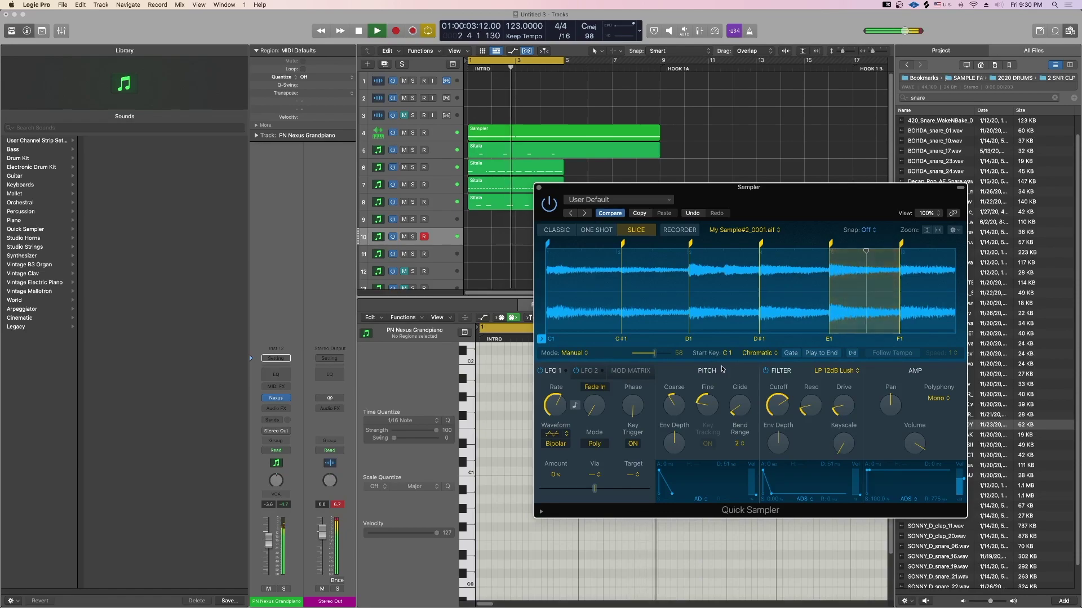
key("space")
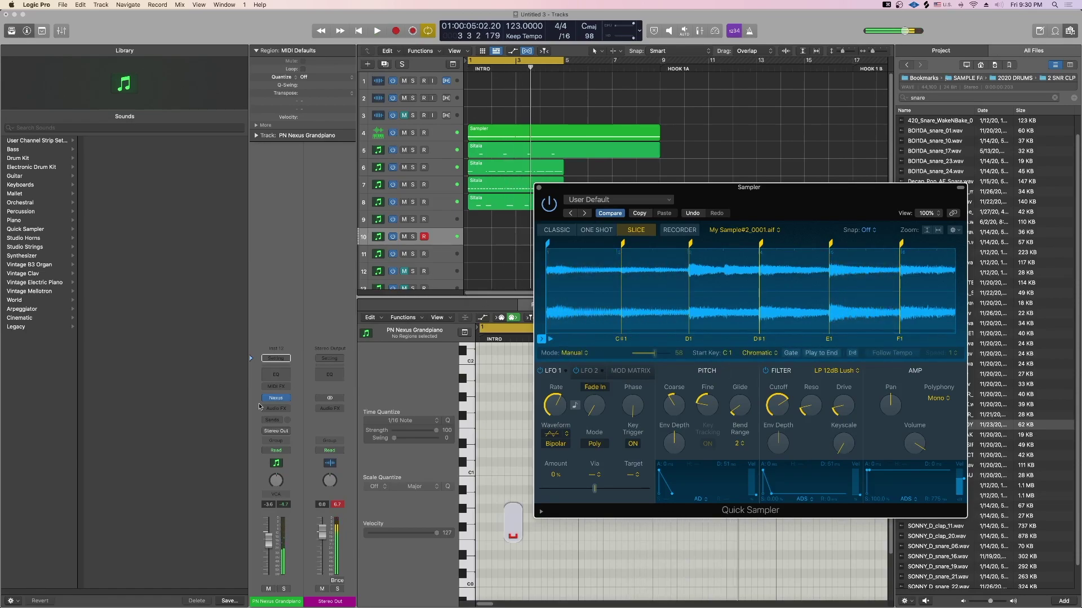
left_click(451, 224)
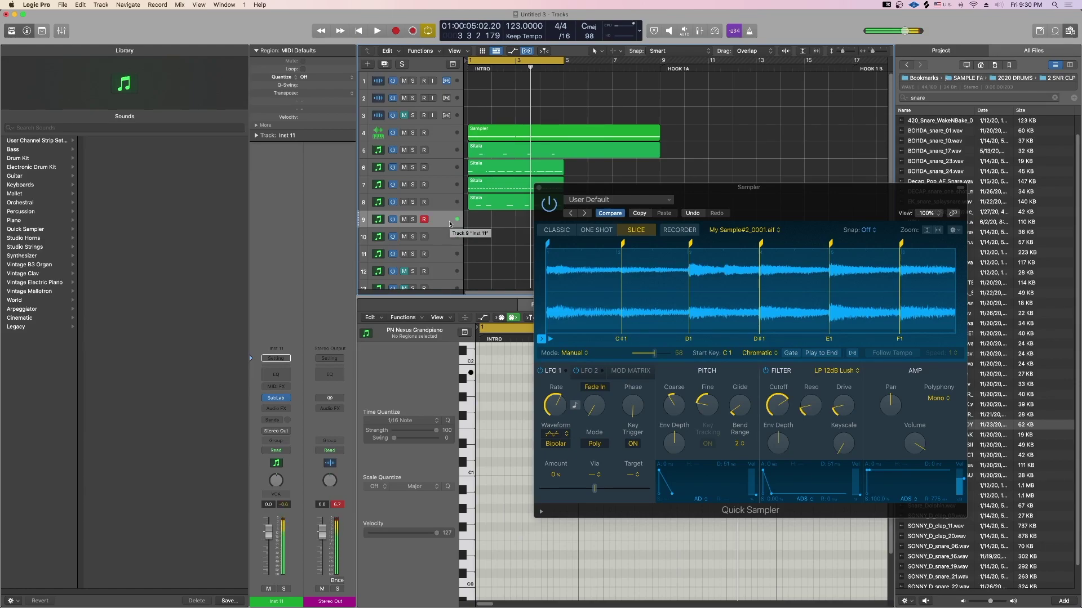
key("r")
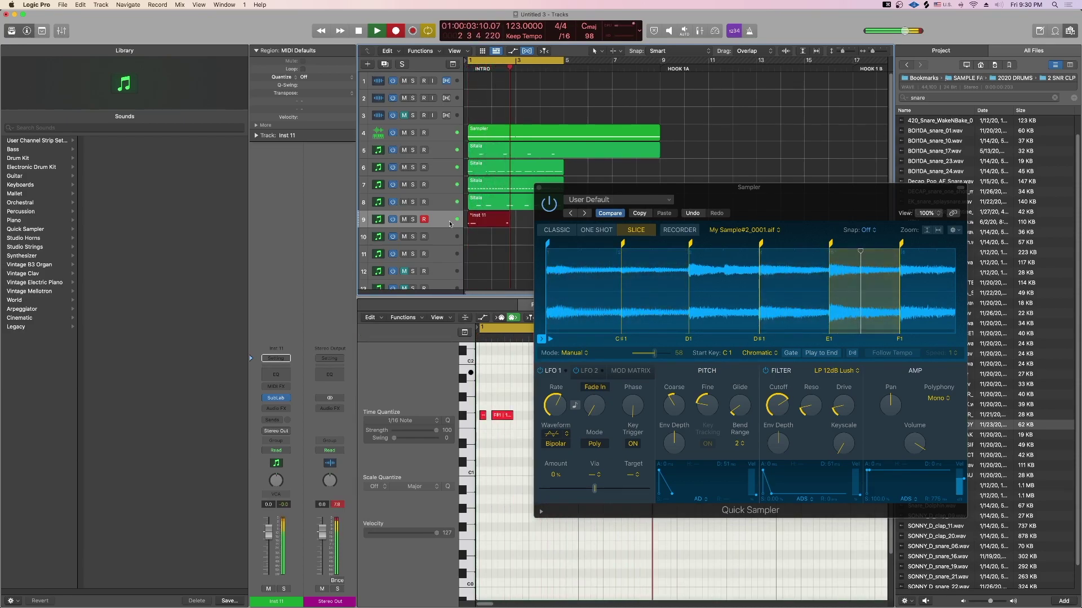
key("0")
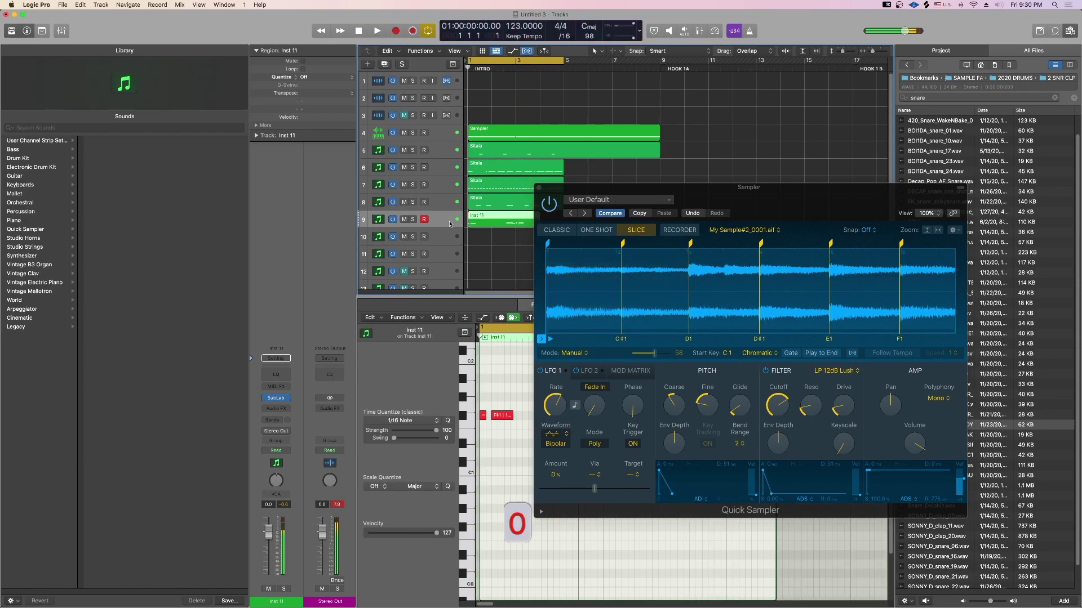
key("super+z")
key("0")
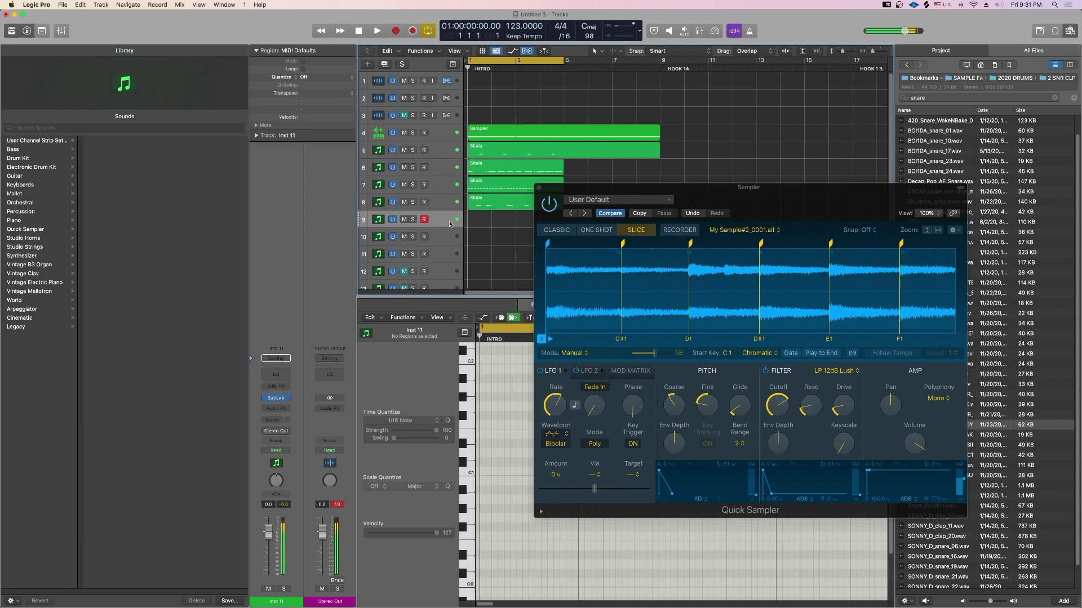
key("0")
key("asterisk")
key("0")
key("0")
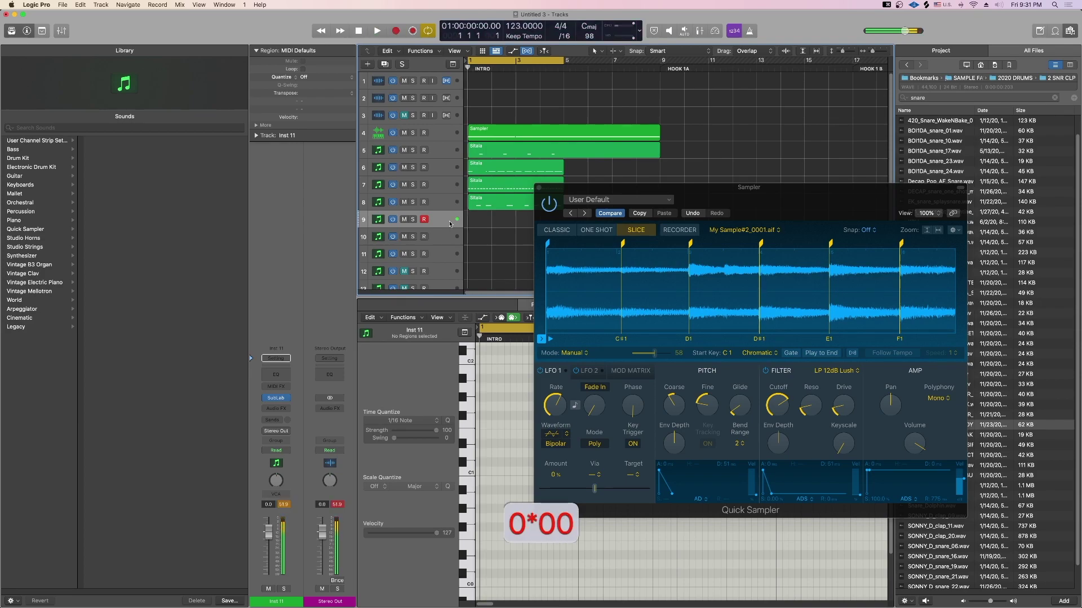
key("0")
Step: Record a four-bar SubLab bass line of B0 and A0 notes on the Inst 11 track and quantize it to 1/16 notes
key("asterisk")
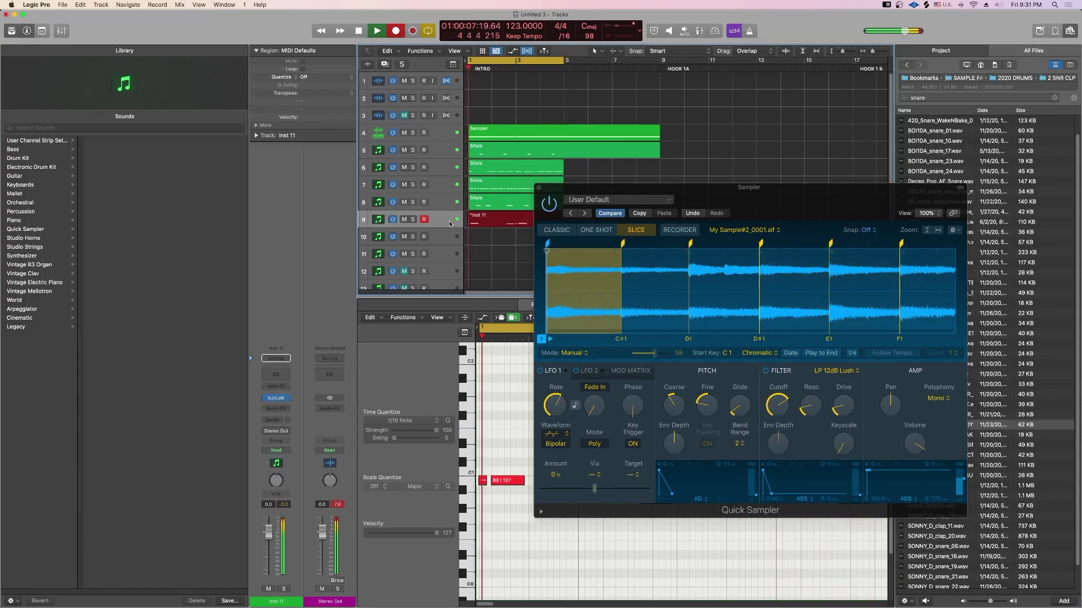
key("space")
key("F15")
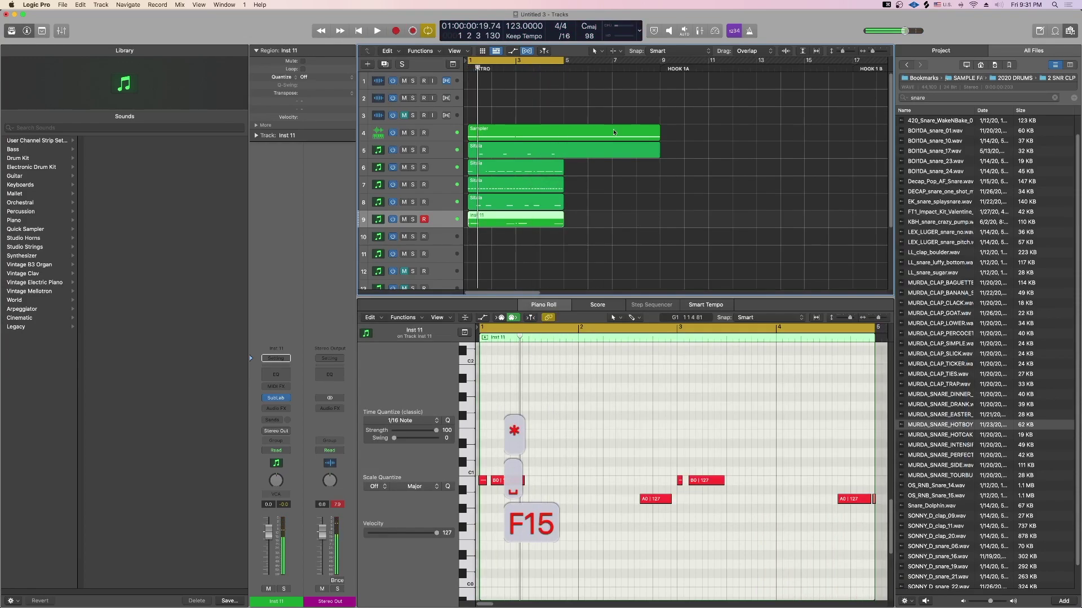
key("q")
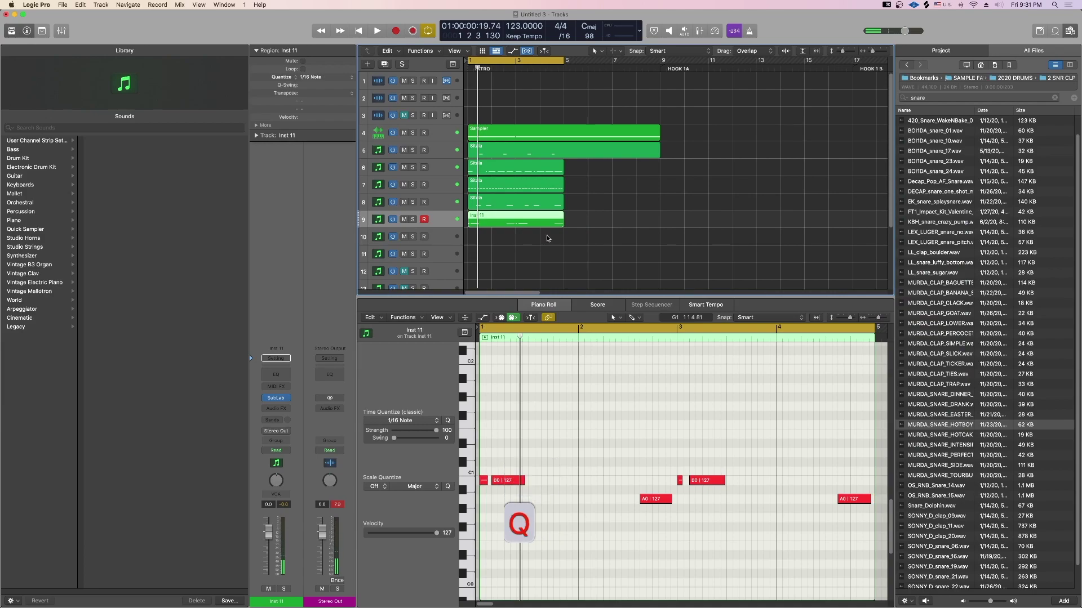
key("q")
key("space")
left_click(548, 240)
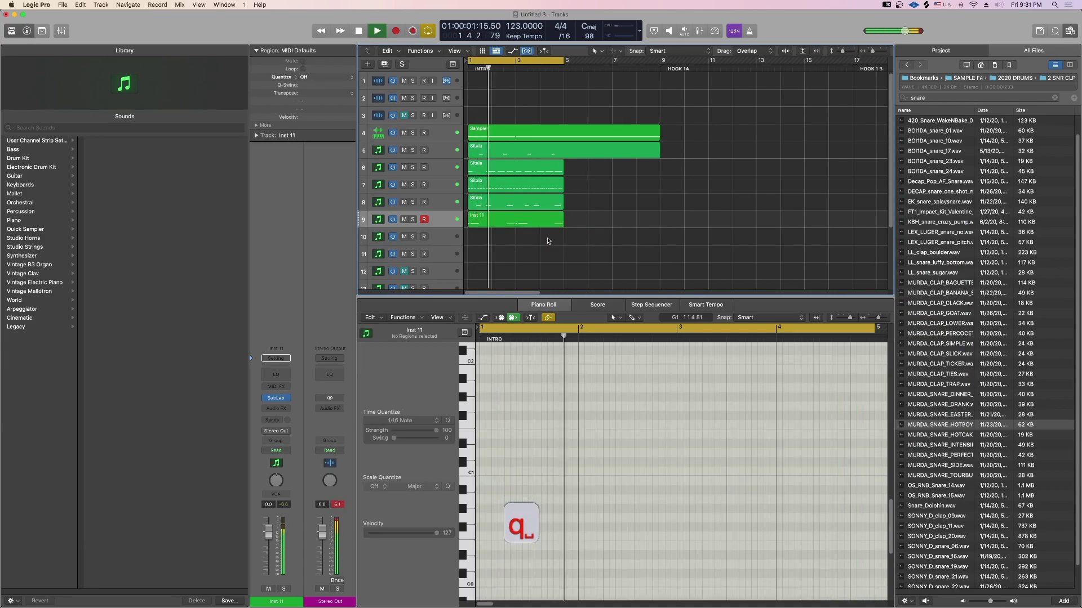
Step: Show the mixer and lower the Sampler and four Sitala channels together to -4.2 dB
key("x")
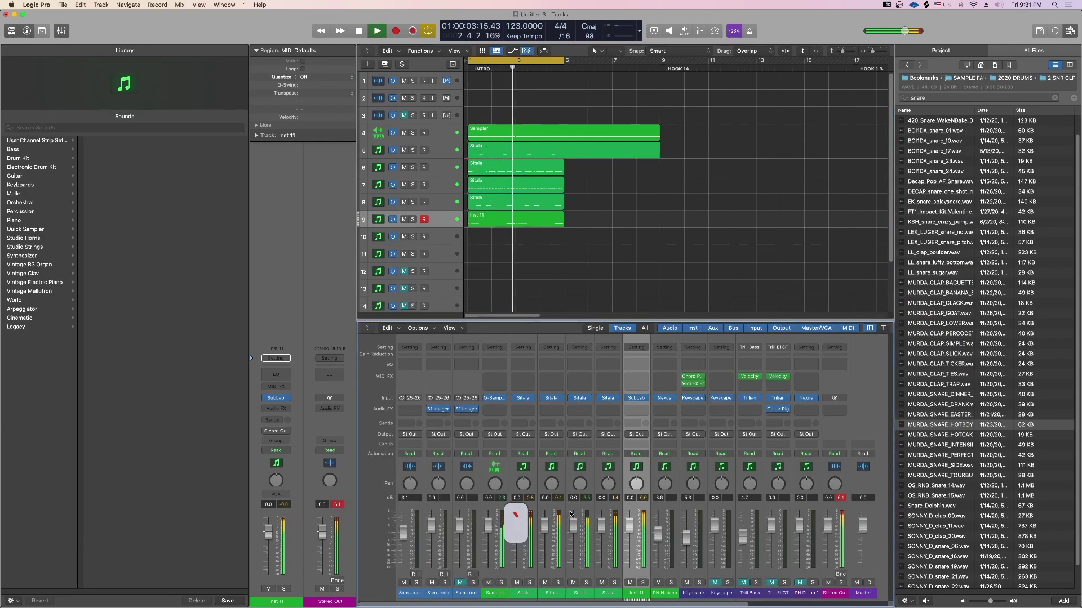
left_click(493, 594)
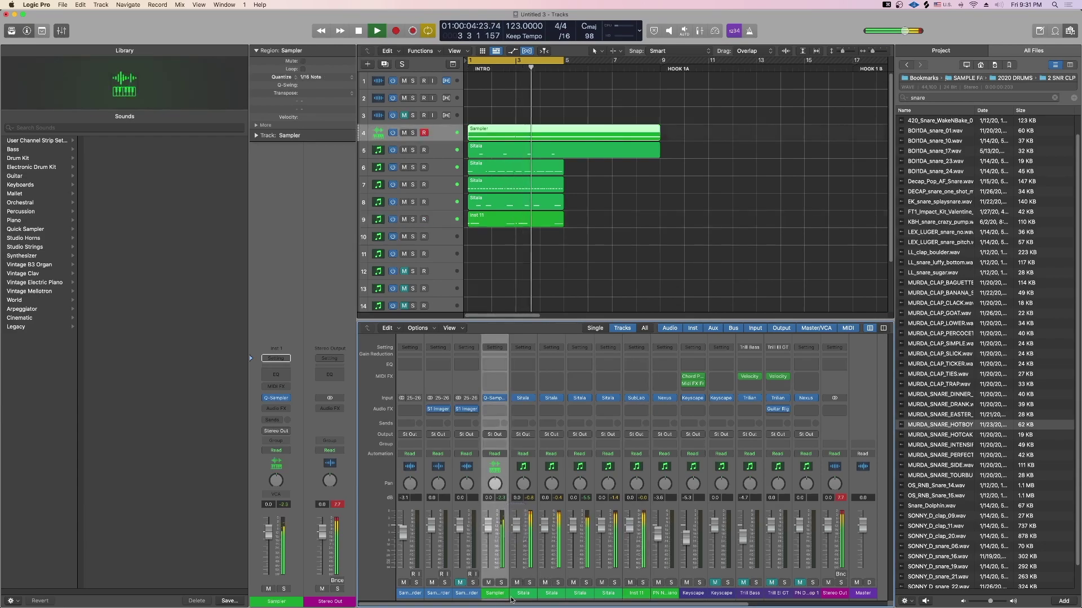
left_click(600, 596, "shift")
left_click_drag(573, 525, 572, 536)
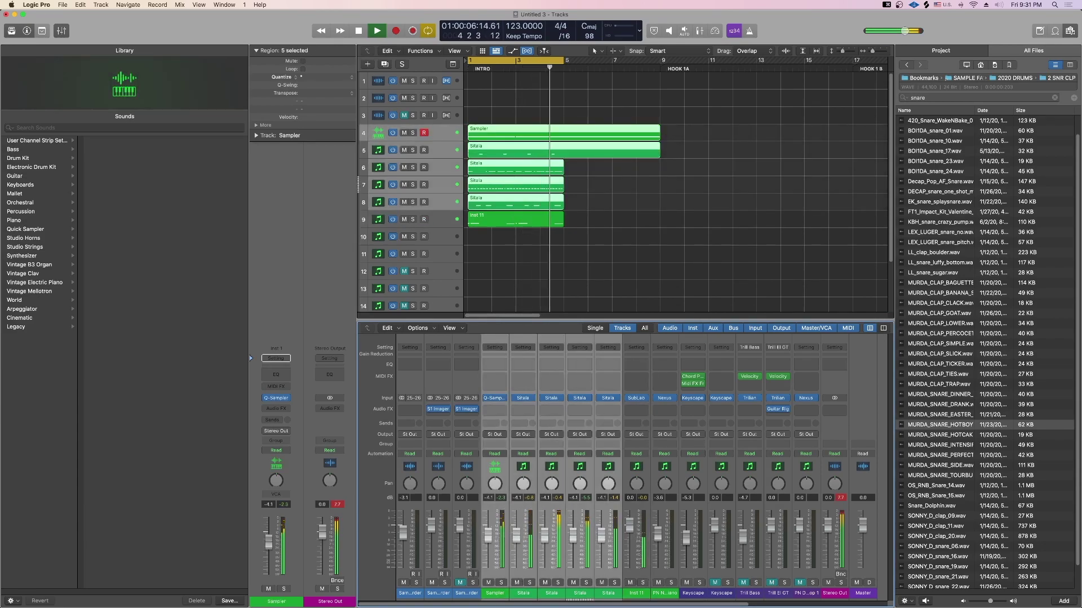
Step: Solo the Sampler track, add a Channel EQ with a low cut to it, and unsolo the track
left_click(494, 594)
key("s")
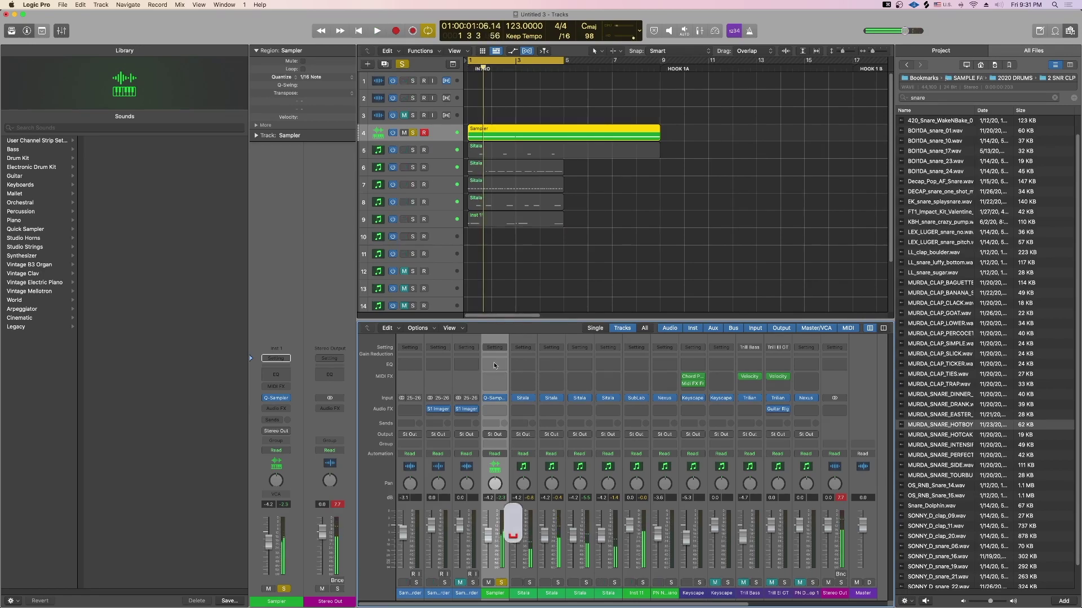
left_click(494, 363)
left_click(387, 309)
left_click_drag(369, 315, 369, 280)
key("space")
key("F15")
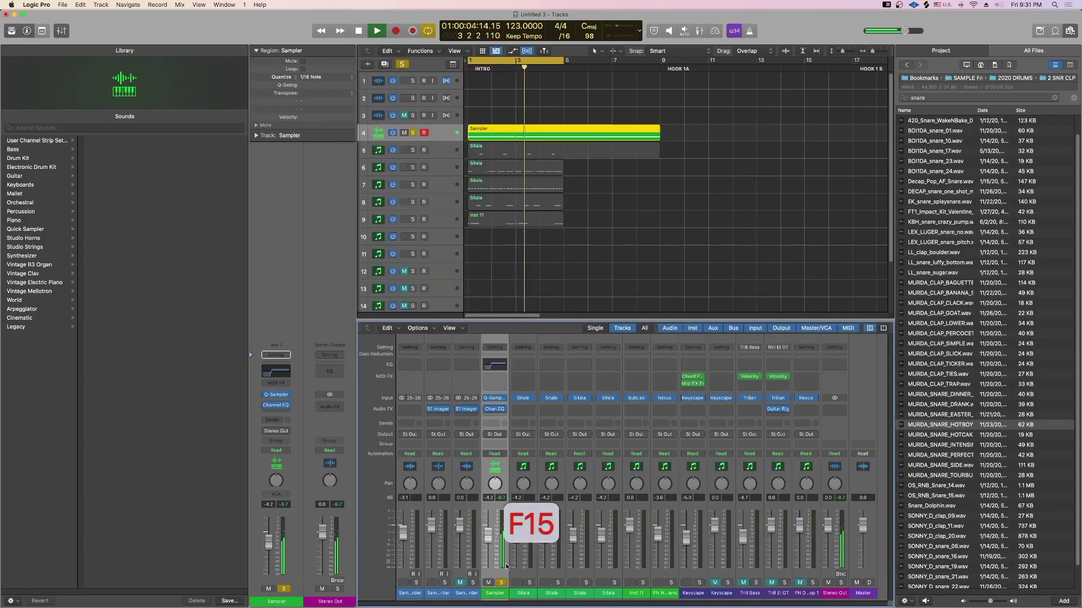
left_click(501, 583)
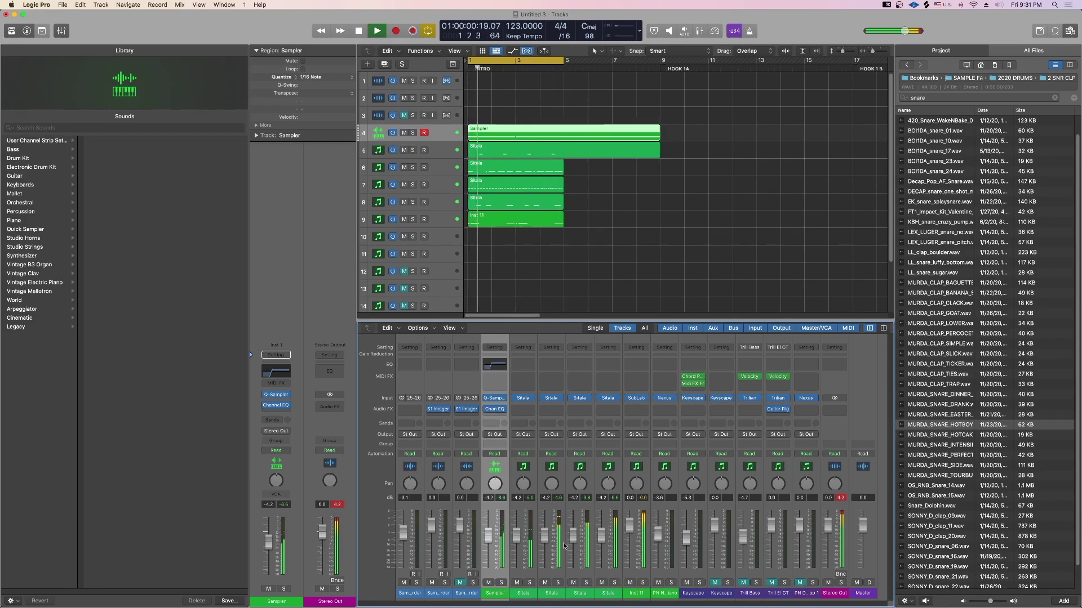
Step: Add ChromaVerb to the Sampler channel with Dry at 54%, Wet at 28% and Distance at 31%
left_click(494, 415)
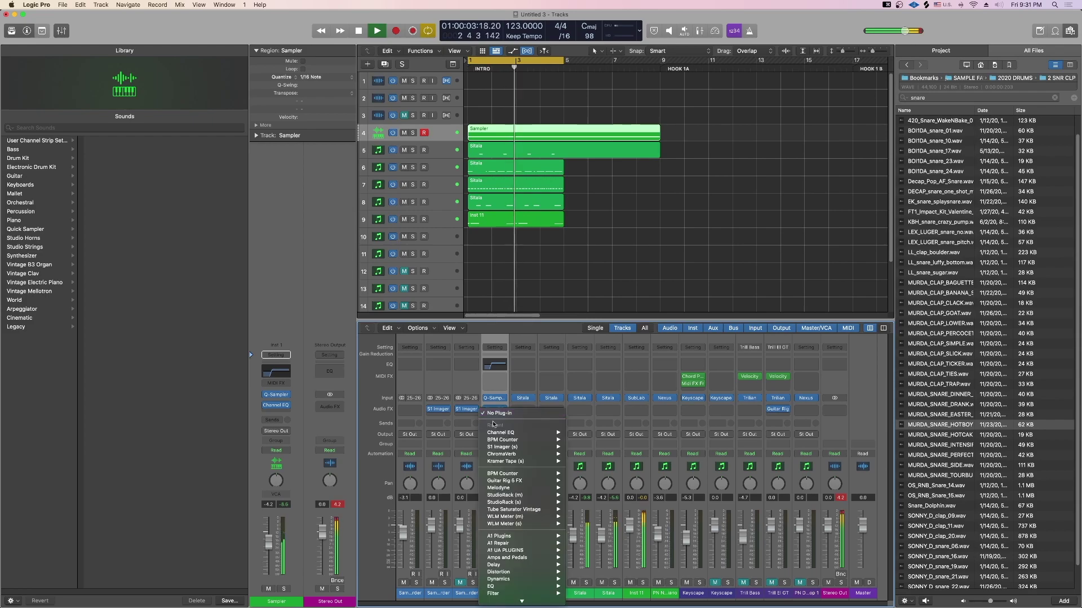
left_click(508, 454)
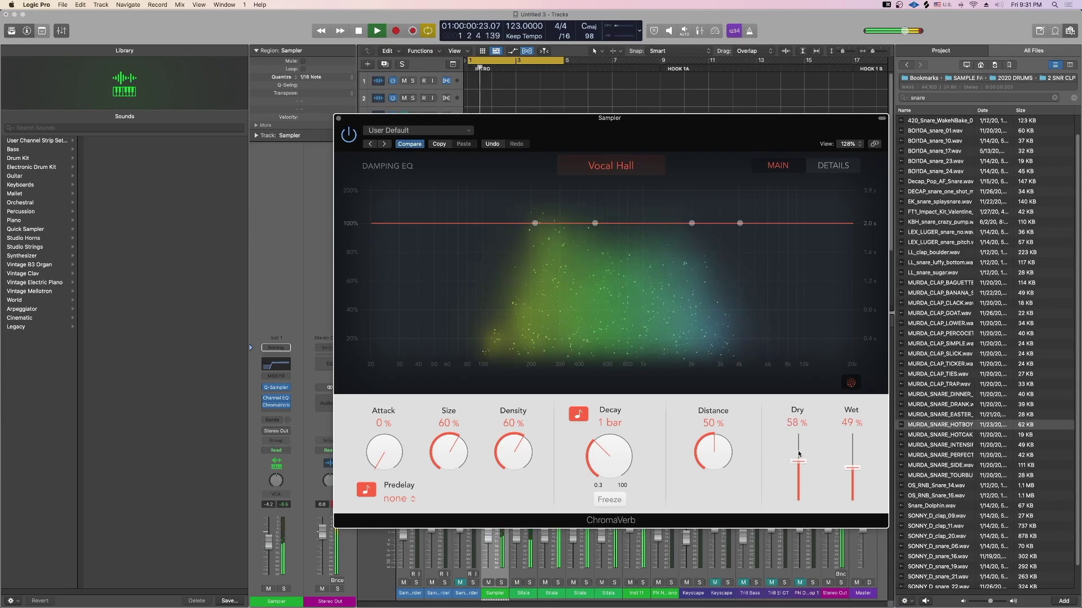
left_click_drag(798, 454, 853, 486)
left_click_drag(709, 452, 709, 469)
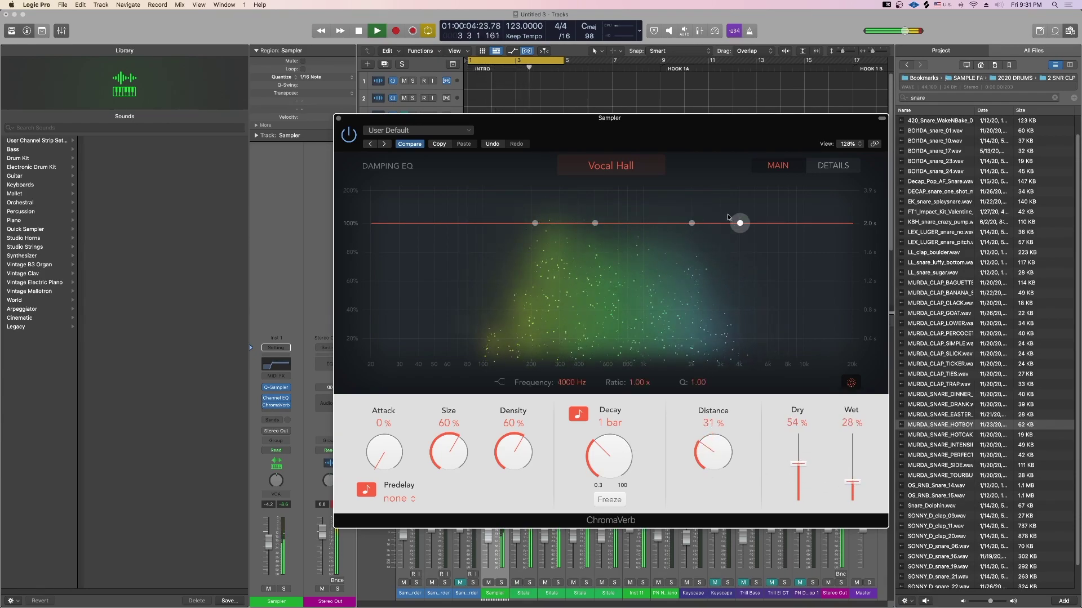
Step: Set ChromaVerb's high damping band to 1600 Hz at a 0.47x ratio, and the Sampler channel's volume to -4.0 dB
left_click_drag(739, 223, 676, 260)
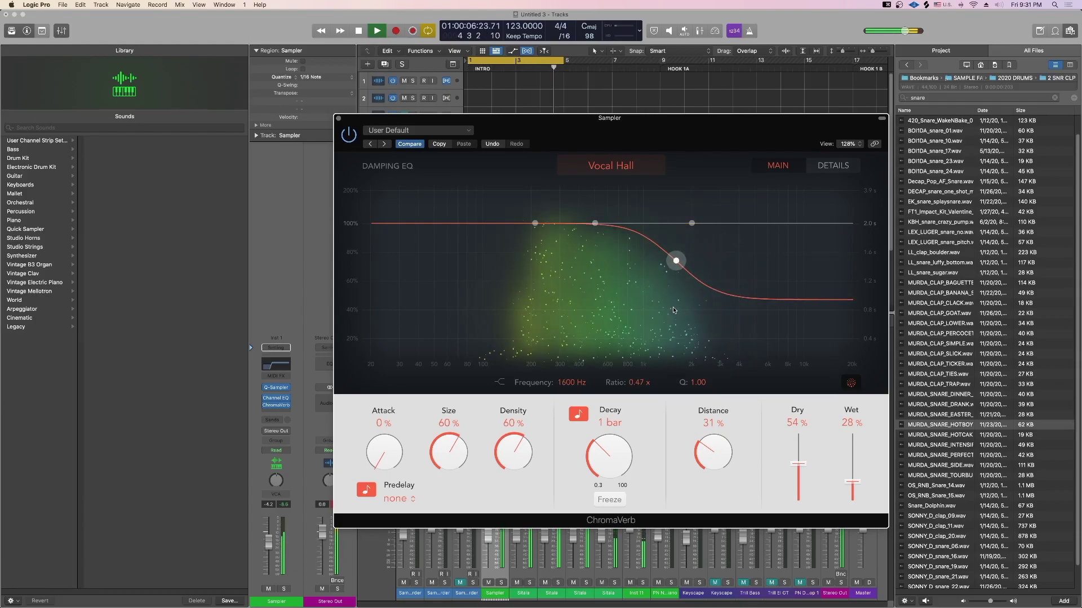
key("F15")
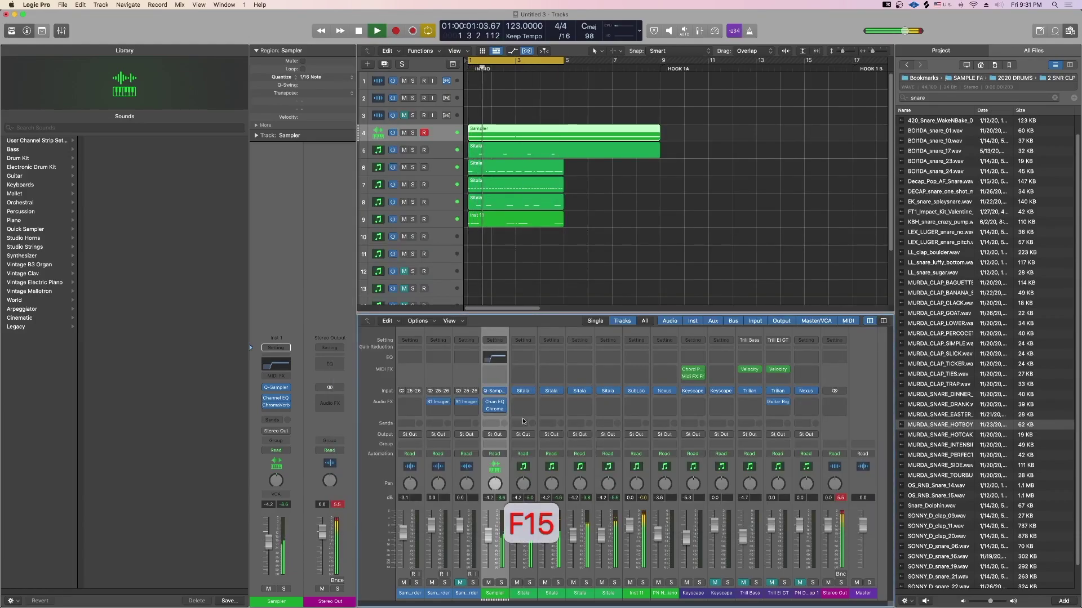
left_click_drag(488, 538, 488, 543)
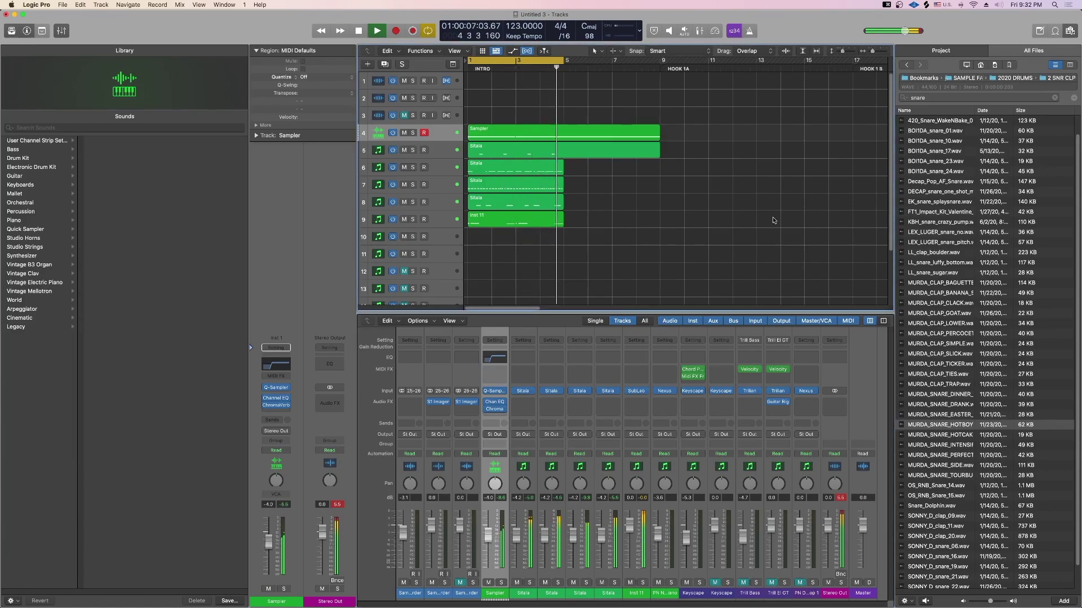
key("space")
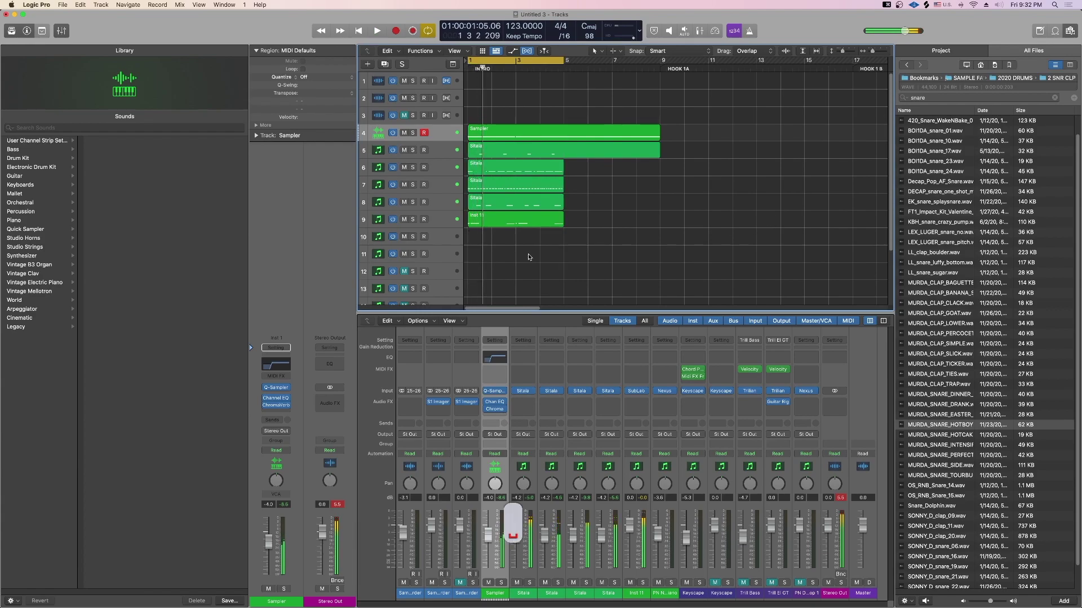
Step: Create an empty software instrument track below Inst 11 and load Quick Sampler (Single Sample) on it
left_click(449, 219)
key("=")
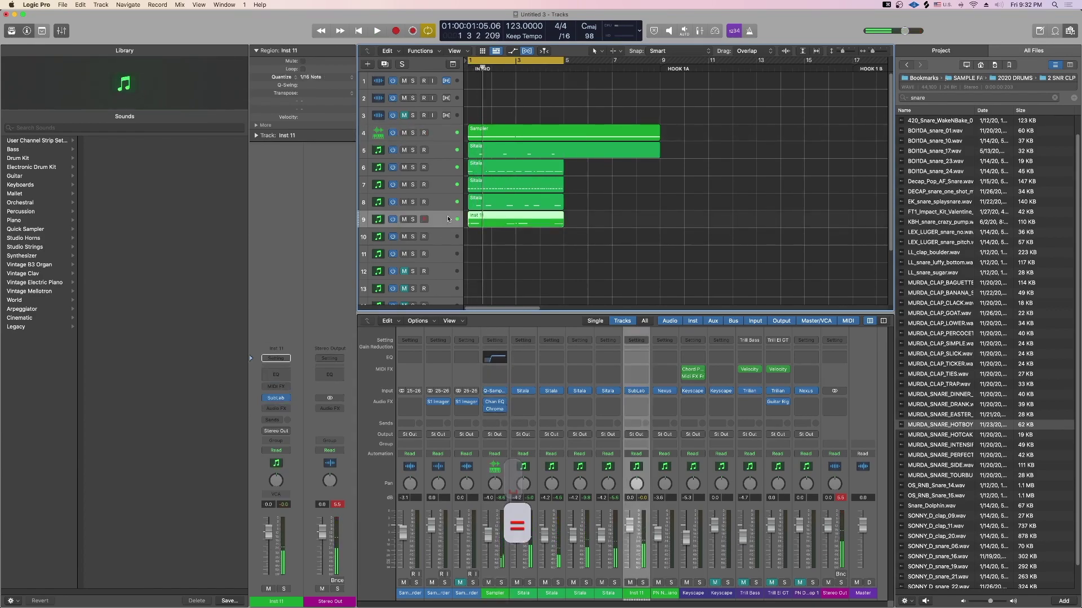
left_click(276, 398)
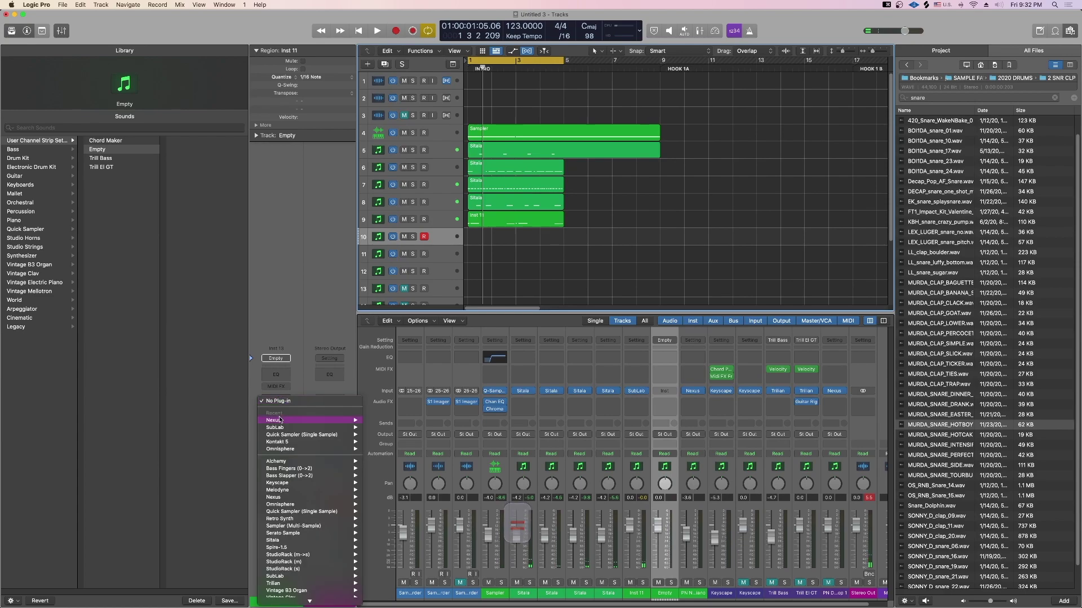
left_click(286, 434)
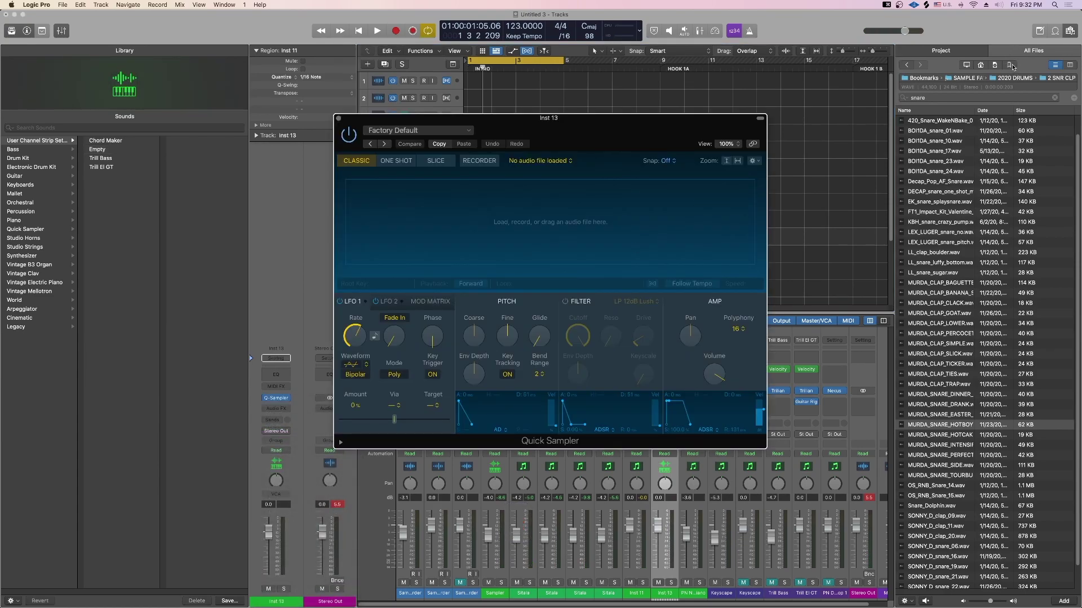
Step: Find slobonmyknob.wav in the bookmarked SAMPLE CUSTOM folder, preview it and load it into the new Quick Sampler
left_click(1010, 66)
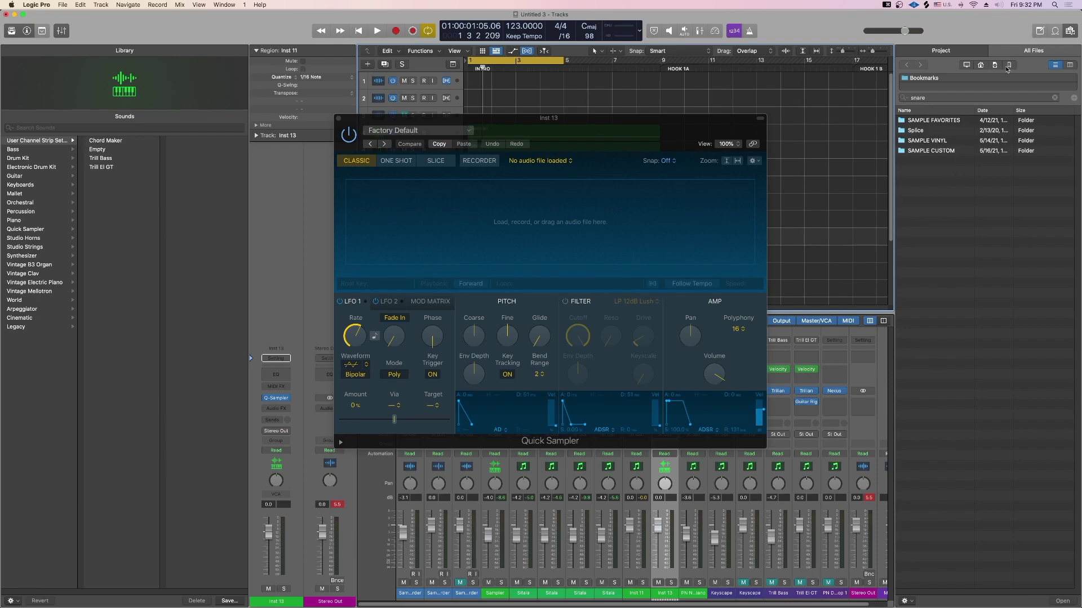
double_click(939, 149)
scroll(969, 420, "down", 10)
scroll(969, 420, "up", 1)
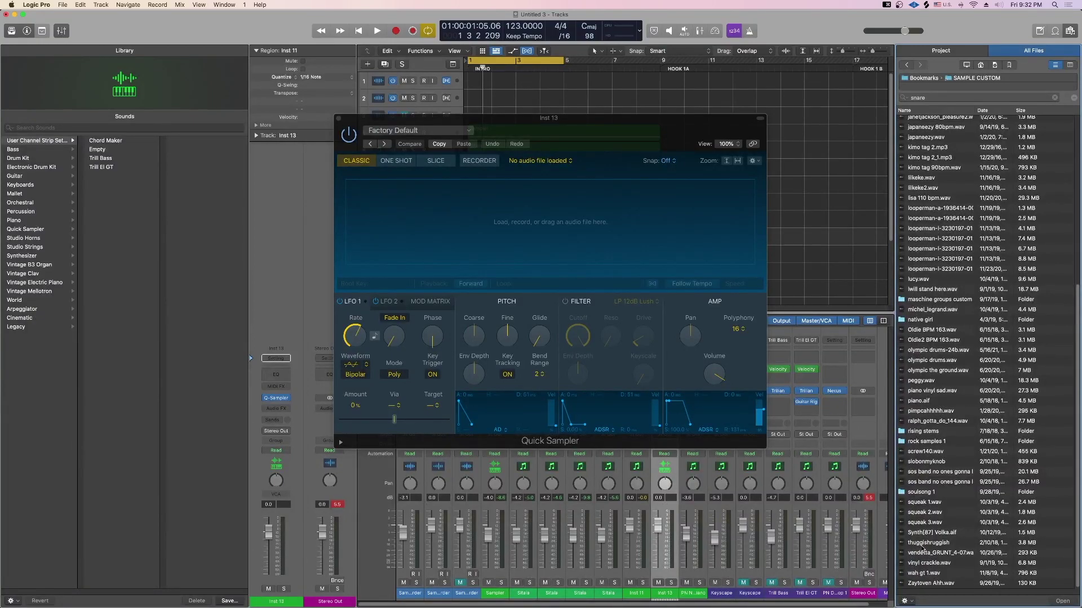
left_click(923, 452)
left_click(924, 462)
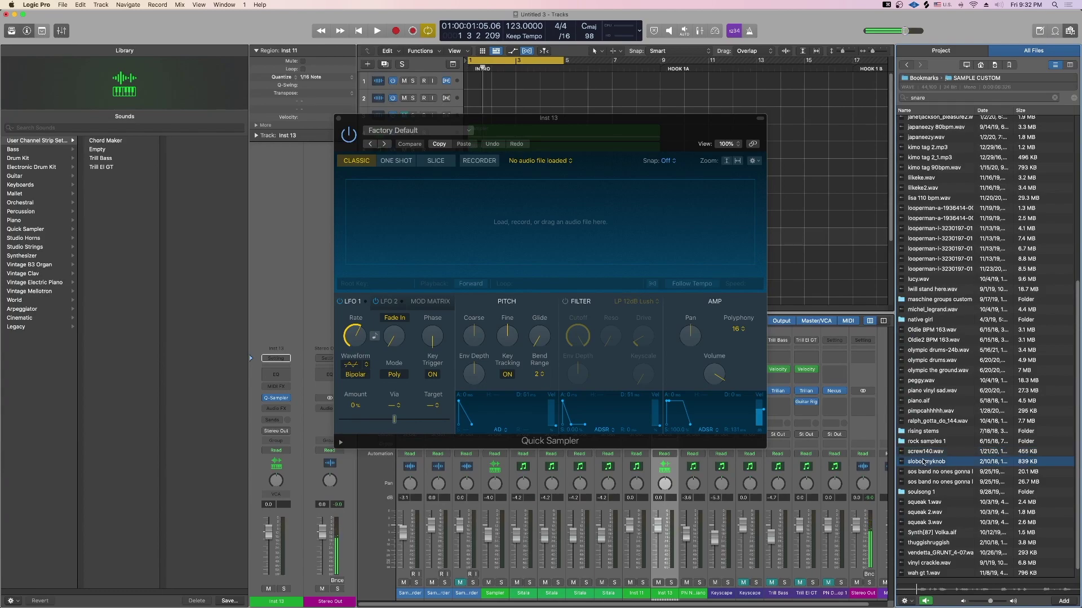
left_click_drag(931, 463, 479, 262)
Step: Set the vocal sample's start to 0.75 s and lower its Fine pitch by ear against the looping beat
mouse_move(341, 269)
left_mouse_down()
mouse_move(408, 270)
mouse_move(385, 269)
left_mouse_up()
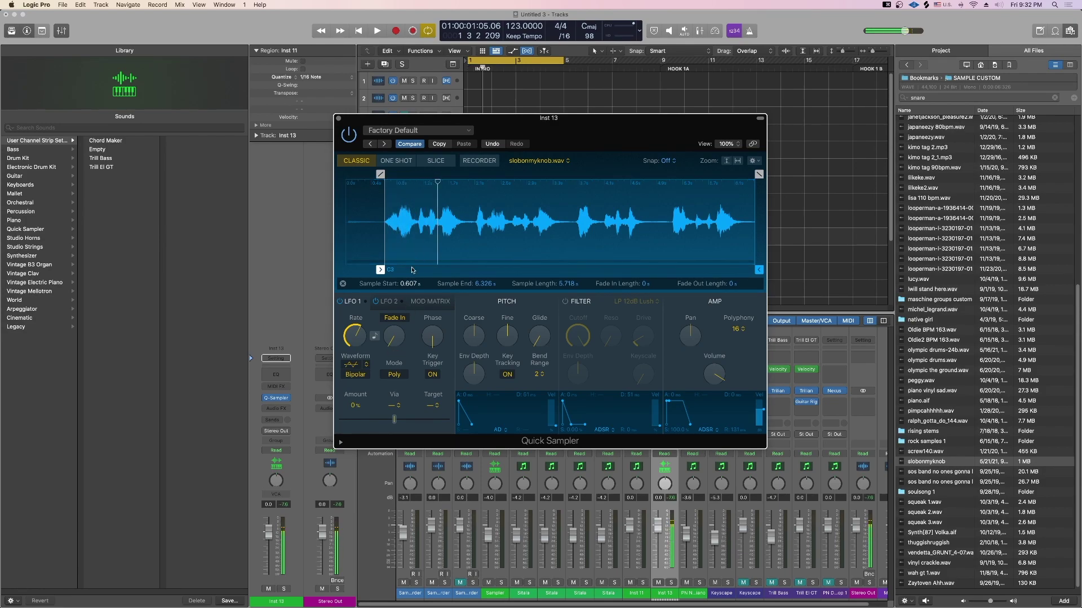
key("space")
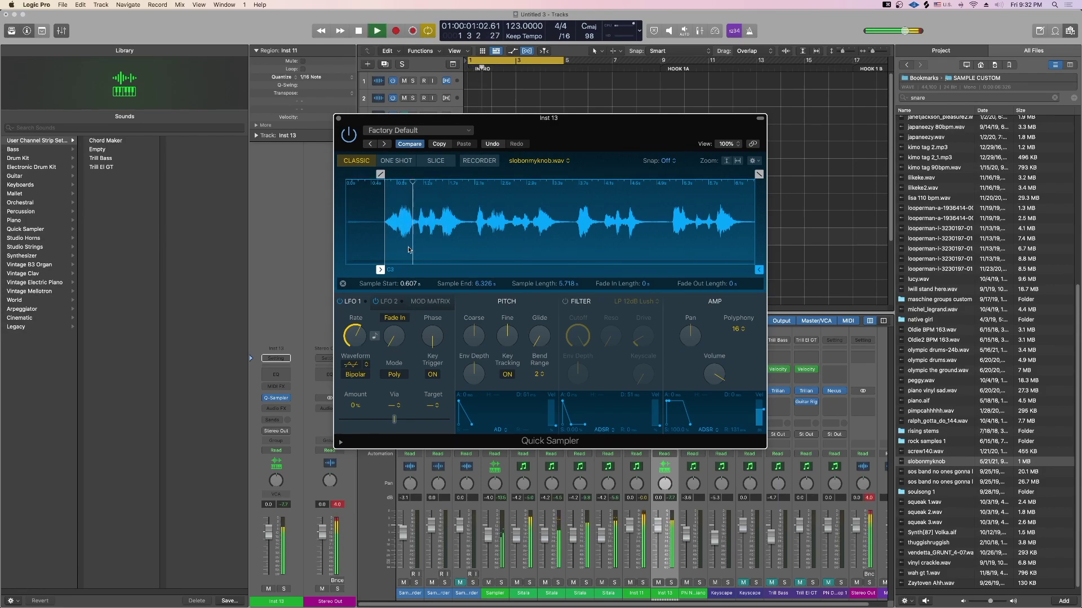
mouse_move(384, 267)
left_mouse_down()
mouse_move(398, 269)
mouse_move(389, 270)
left_mouse_up()
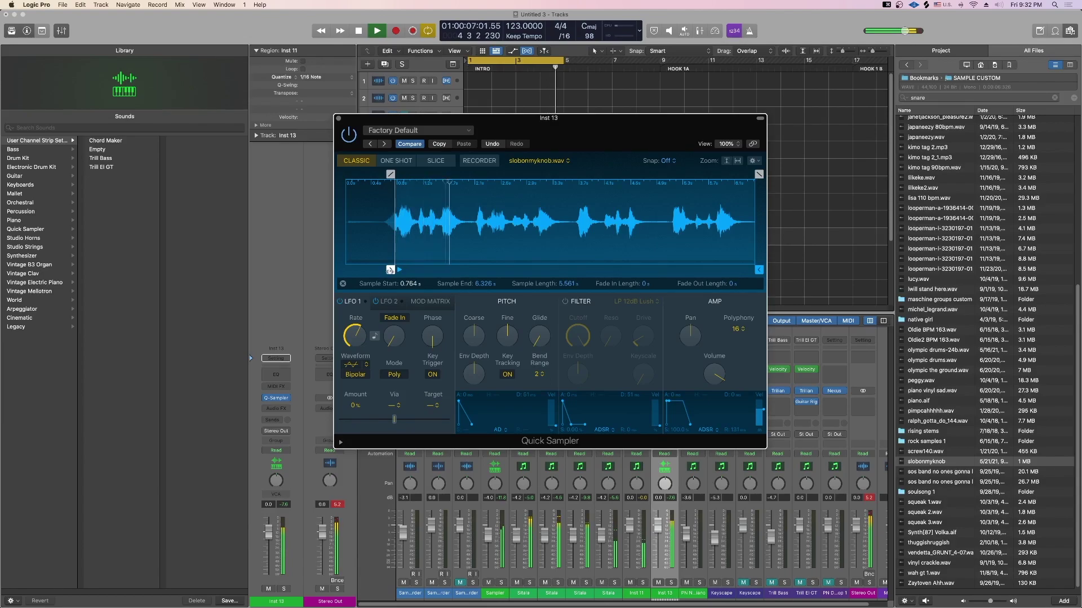
left_click_drag(389, 270, 388, 270)
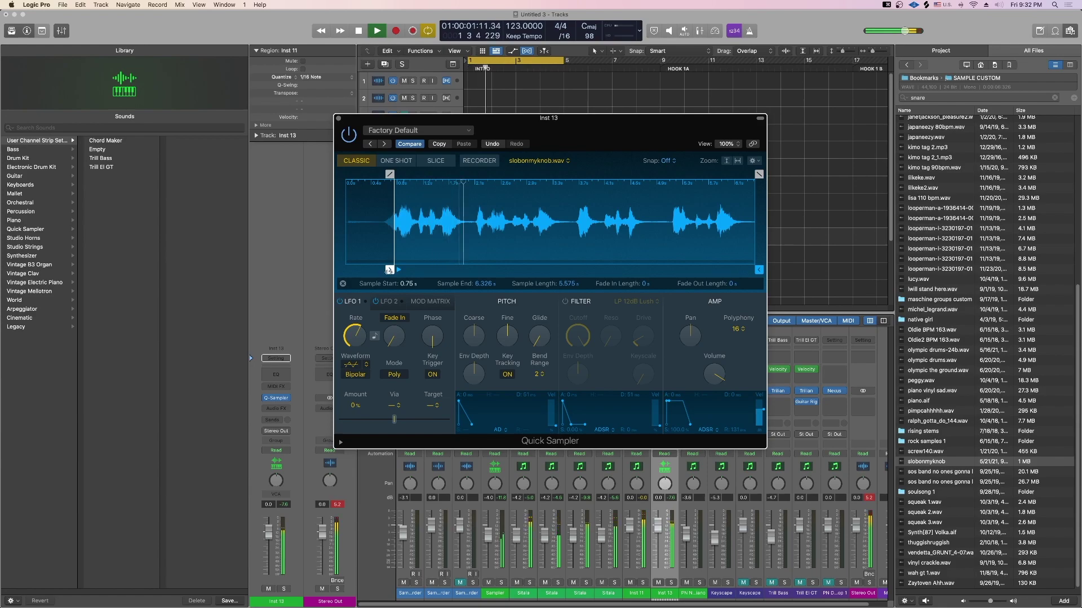
left_click_drag(502, 337, 501, 345)
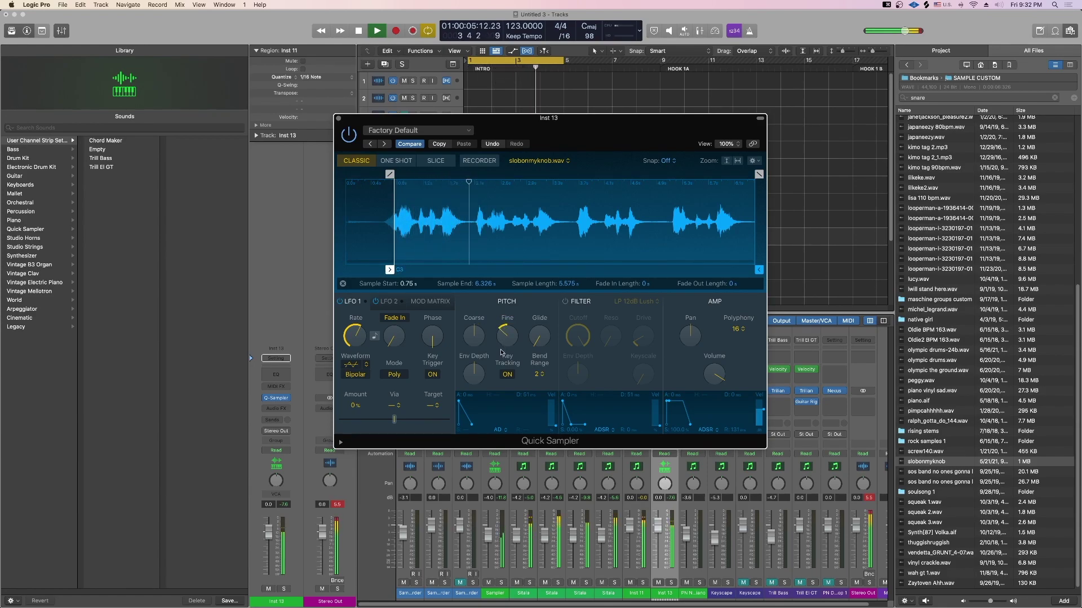
left_click_drag(506, 337, 508, 340)
Step: Switch the vocal to Slice mode with a single slice marker at 1.848 s and set its Coarse pitch to -5
left_click(436, 161)
left_click_drag(469, 284, 347, 285)
left_click(476, 208)
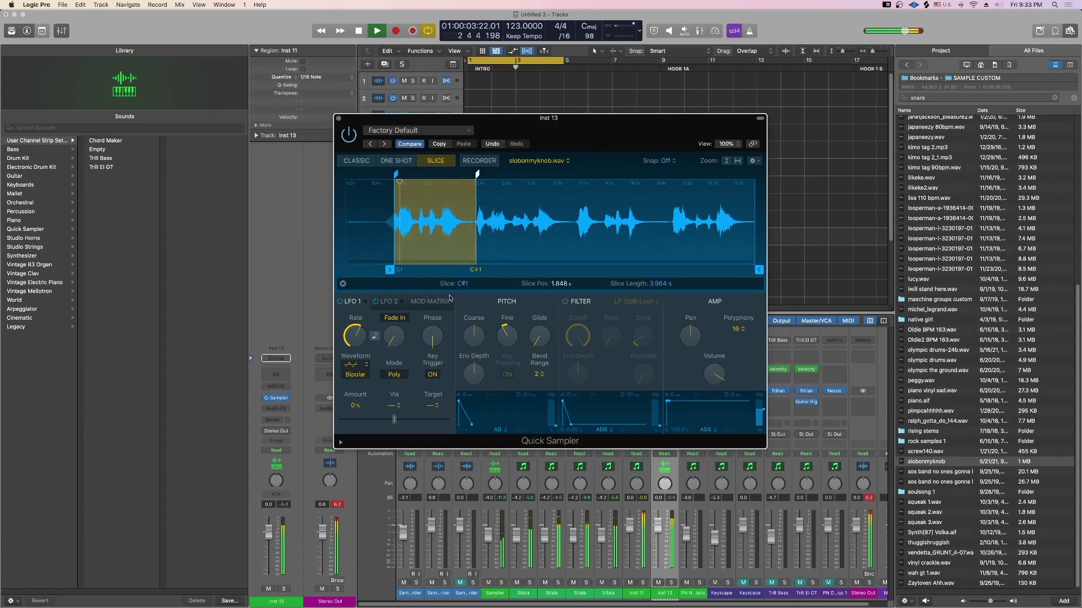
left_click_drag(483, 335, 477, 350)
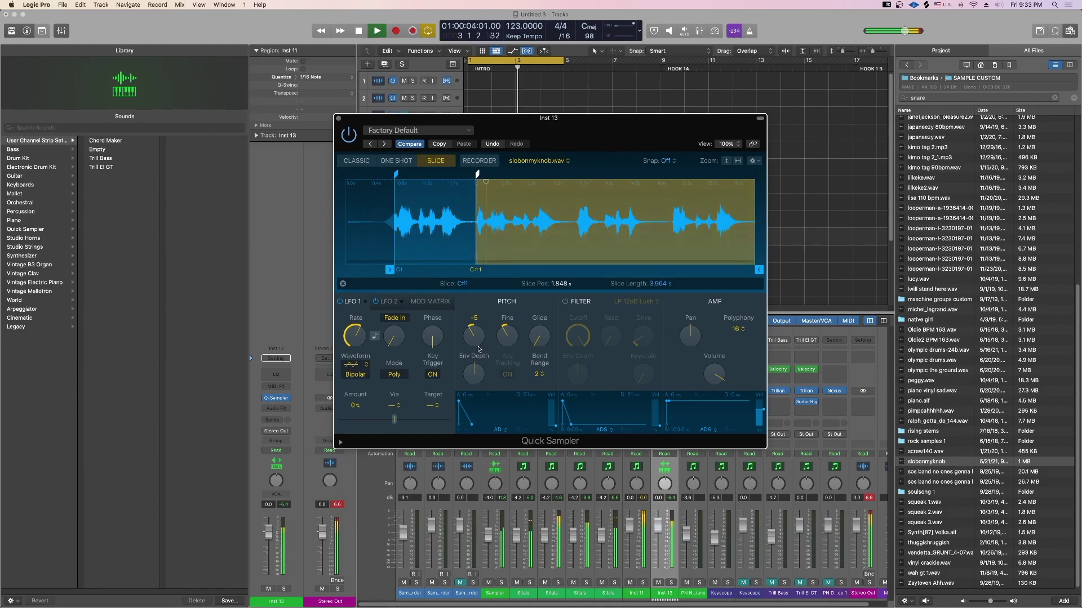
Step: Audition the vocal's second slice and add slice markers at 3.293 s and 4.643 s, where the next phrases begin
left_click(486, 256)
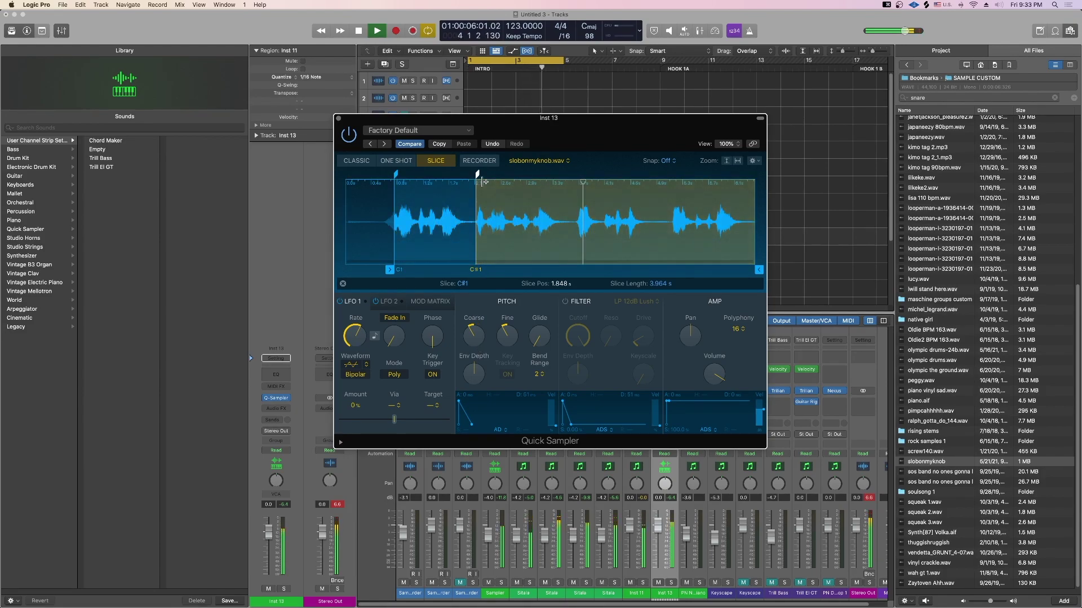
left_click(580, 181)
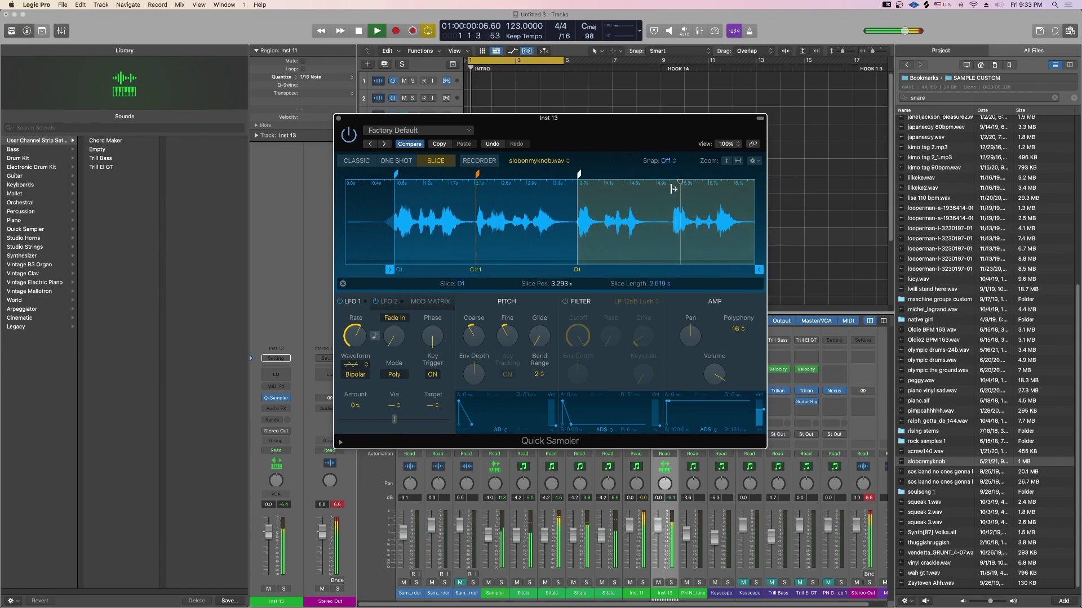
left_click(673, 186)
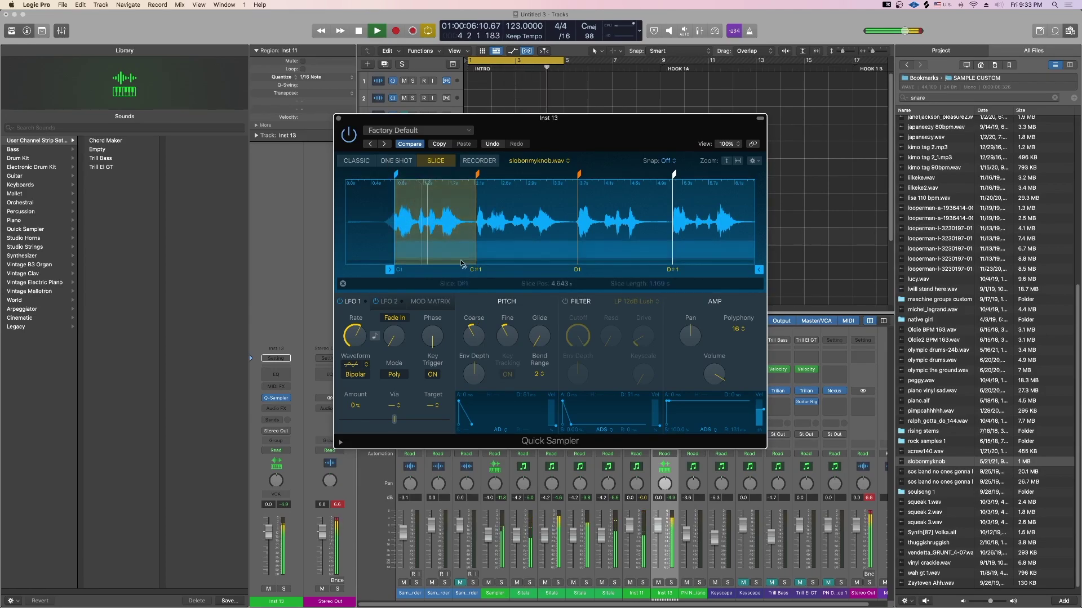
Step: Set the vocal sampler's polyphony to Mono and enable its filter, with the cutoff at 58.7% and the resonance raised
left_click(735, 329)
left_click(738, 259)
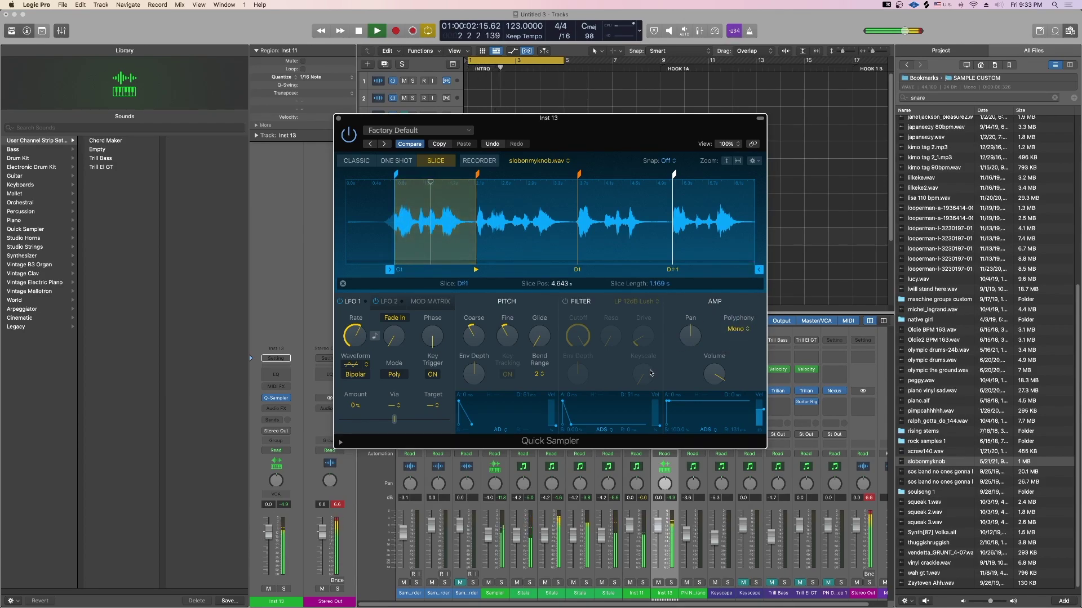
left_click(572, 302)
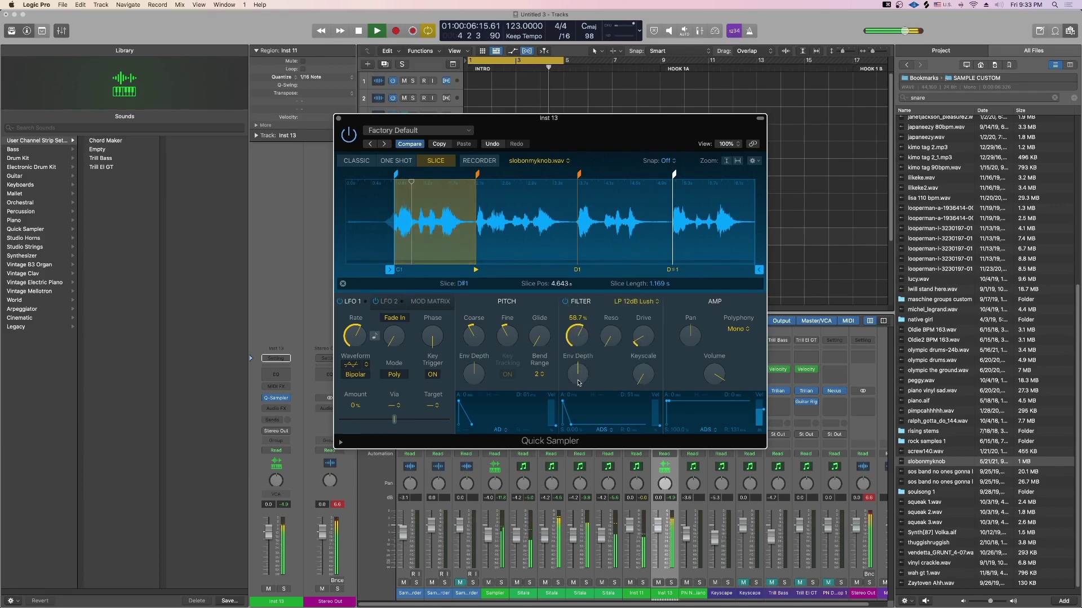
left_click_drag(611, 336, 610, 323)
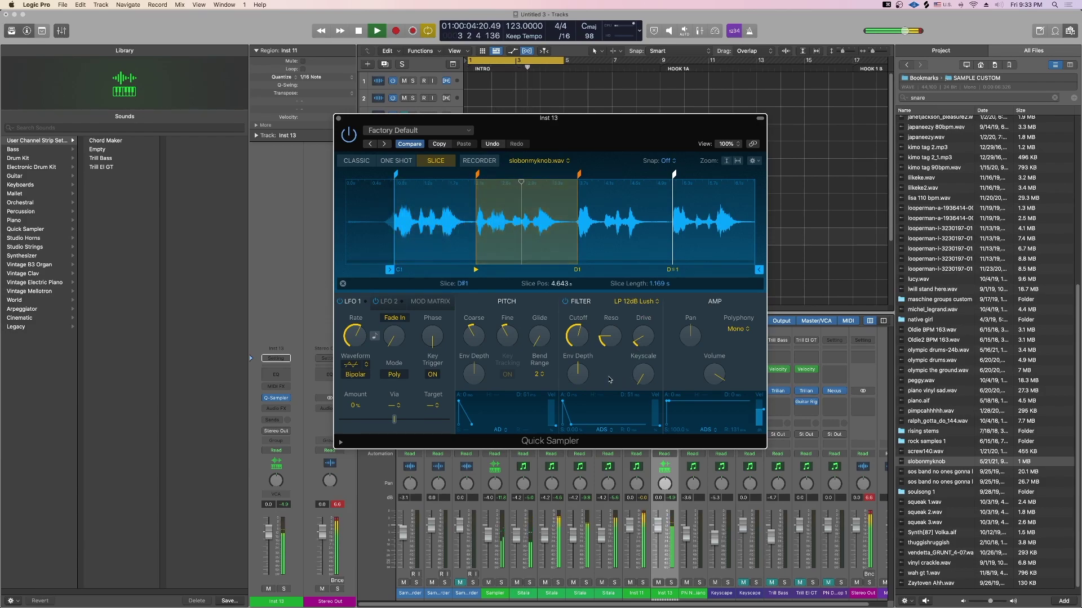
Step: Move the C♯1 slice marker of slobonmyknob.wav to 2.06 s and adjust the sampler's fine pitch
left_click(476, 174)
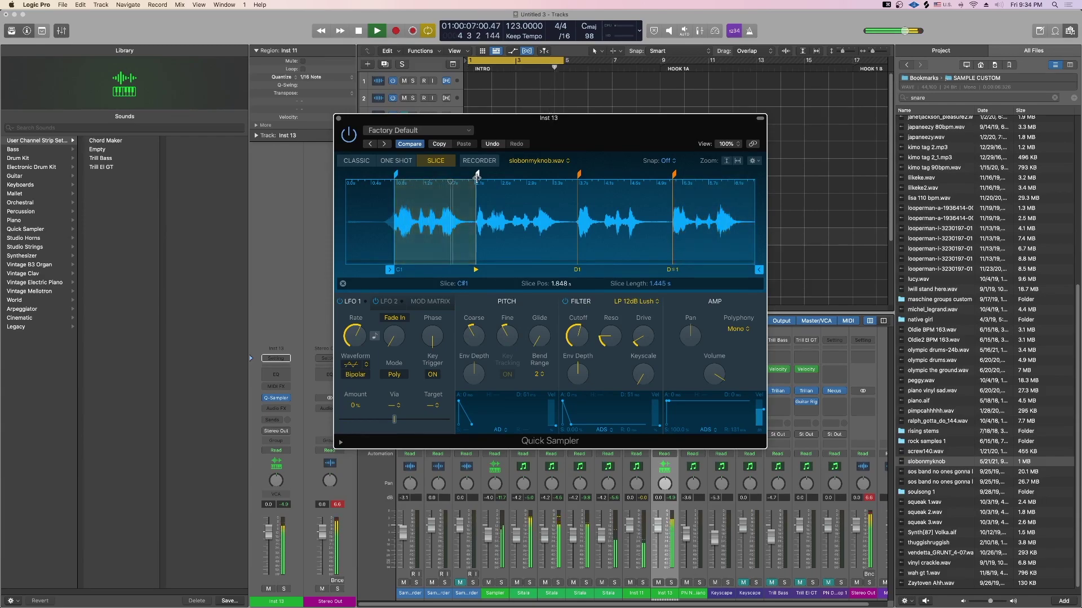
left_click_drag(477, 177, 487, 174)
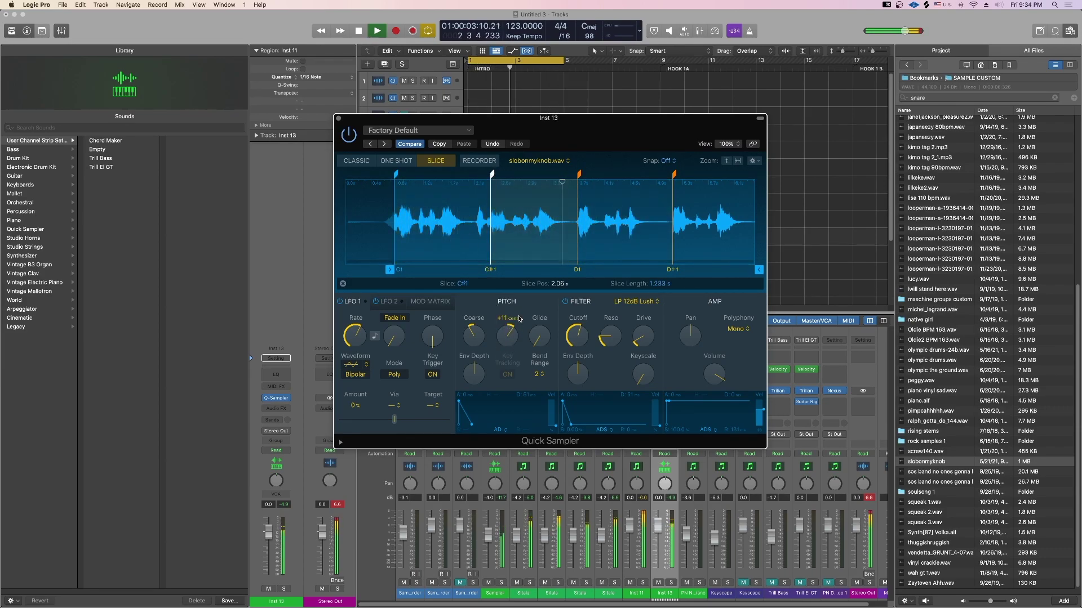
scroll(511, 341, "up", 1)
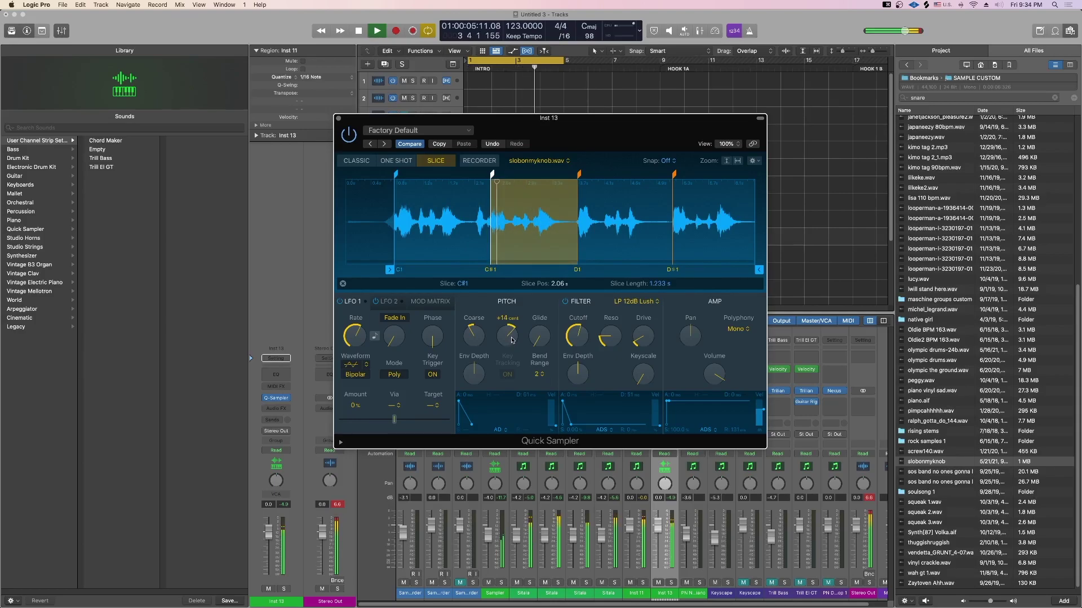
scroll(509, 344, "down", 2)
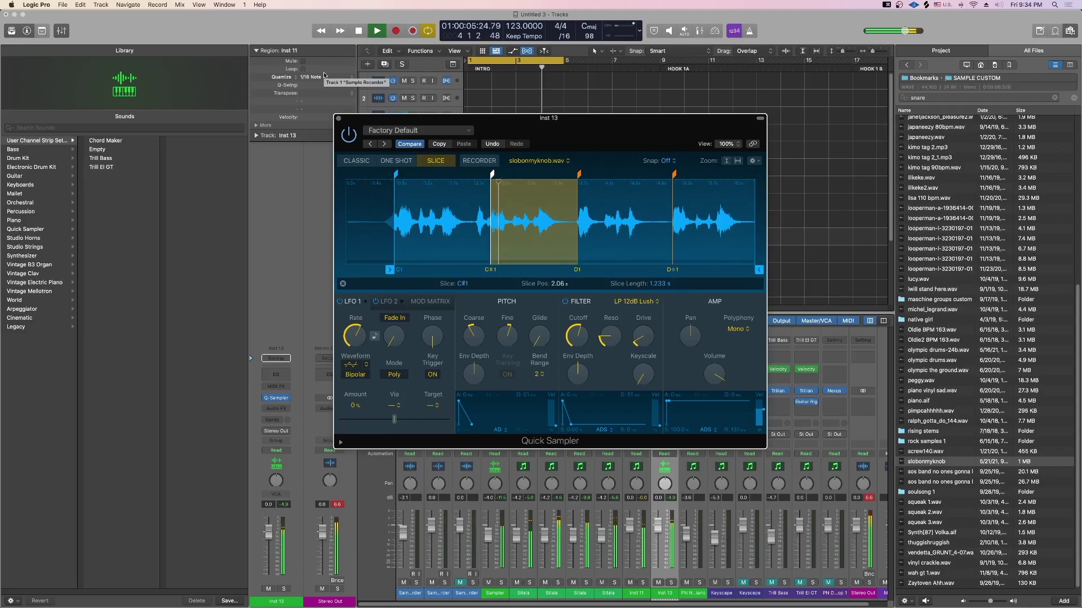
Step: Record a performance of the sliced vocal on the Inst 13 track and close the Quick Sampler window
key("r")
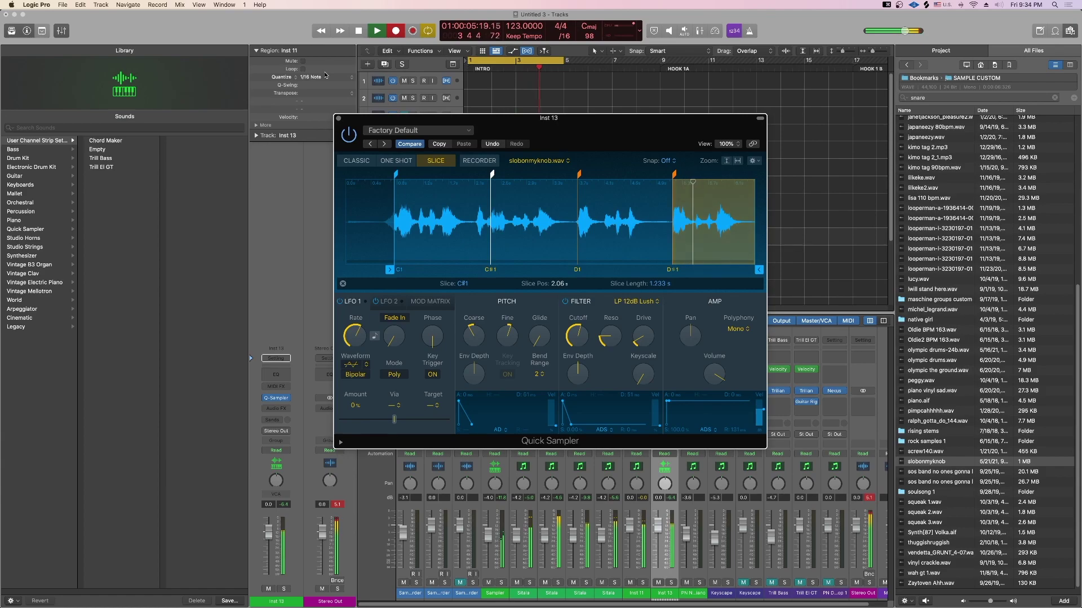
key("0")
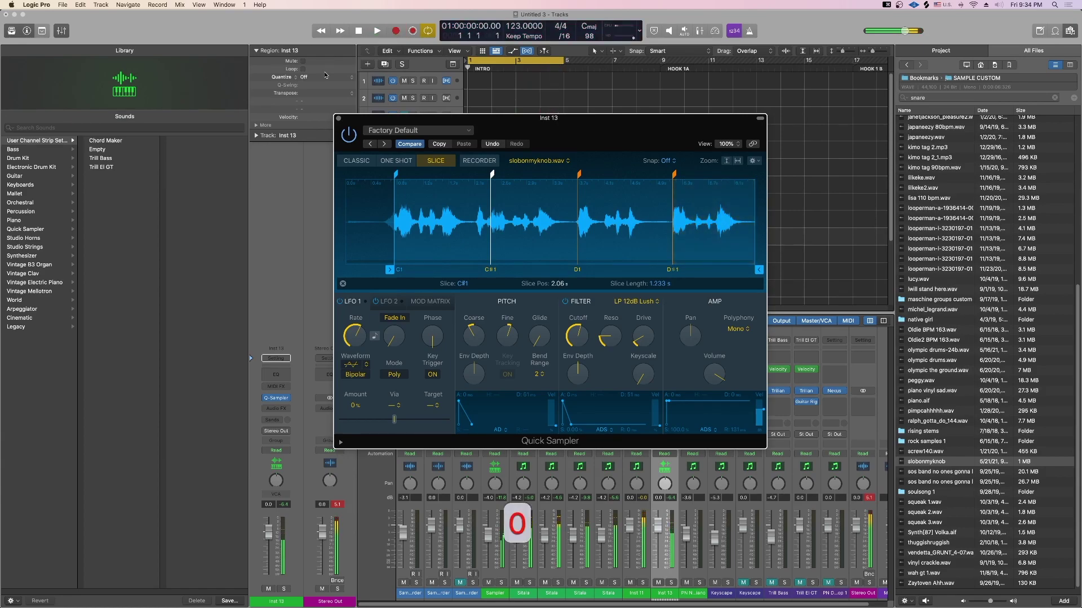
key("F15")
key("q")
key("q")
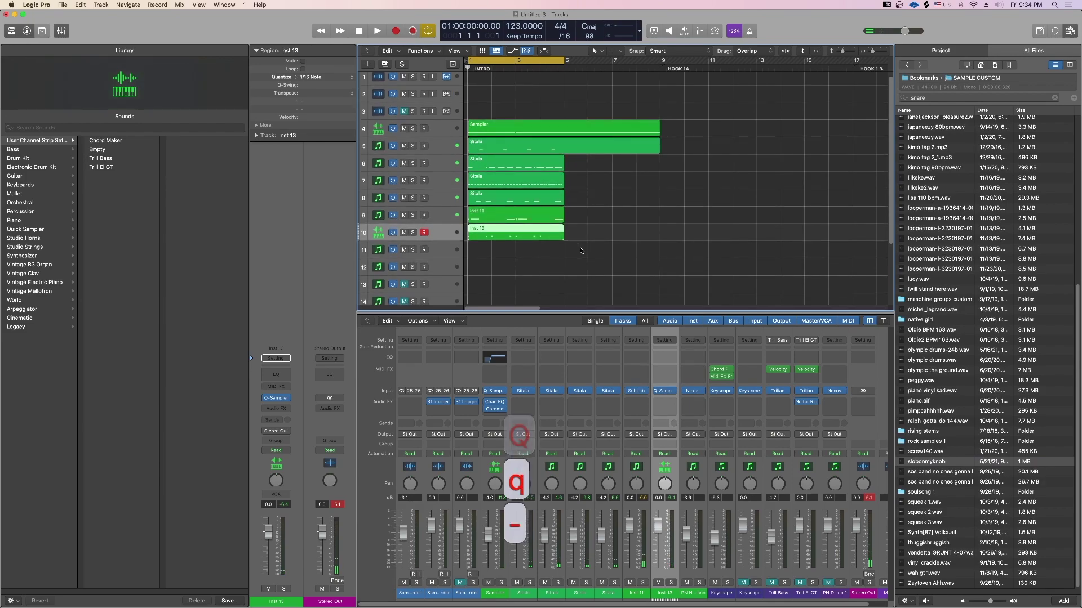
Step: Place the slobonmyknob sample as an audio region on a new track directly below Inst 13
key("alt+super+a")
left_click_drag(926, 462, 478, 253)
key("super+Down")
key("super+Down")
key("super+Down")
key("super+Down")
key("super+Right")
key("super+Right")
key("super+Right")
key("super+Right")
key("super+Right")
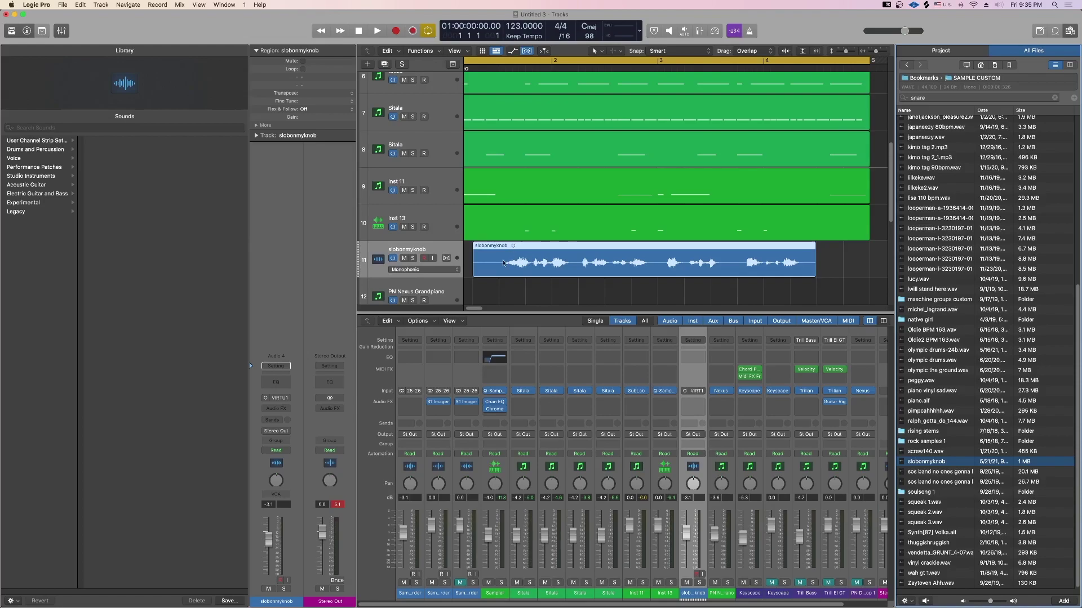
Step: Split off the silent beginning of the slobonmyknob region and delete only that piece
key("r")
left_click(499, 267)
key("q")
key("e")
left_click(489, 269)
key("q")
left_click(564, 275)
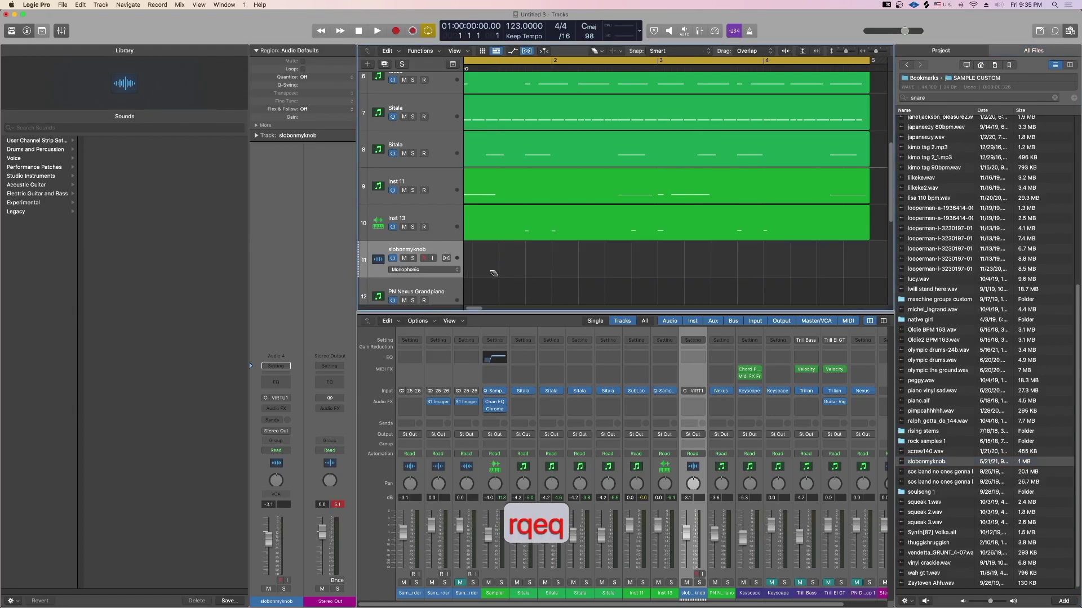
key("super+z")
key("q")
scroll(492, 271, "left", 2)
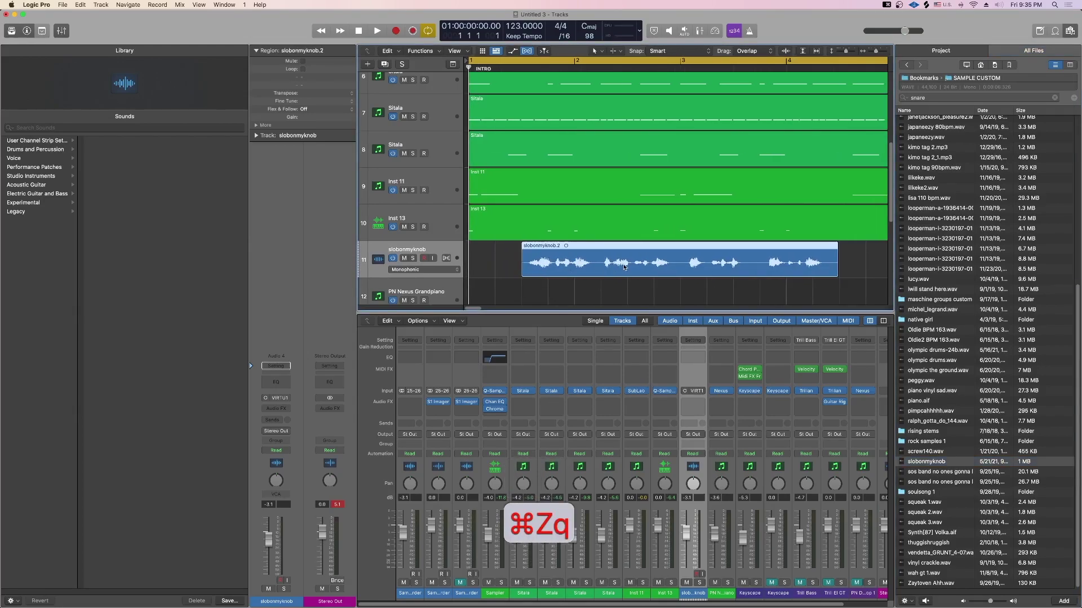
Step: Move the slobonmyknob region to bar 1 and trim the remaining sliver of silence before the first word
left_click_drag(565, 263, 514, 264)
left_click(472, 264, "super")
key("Right")
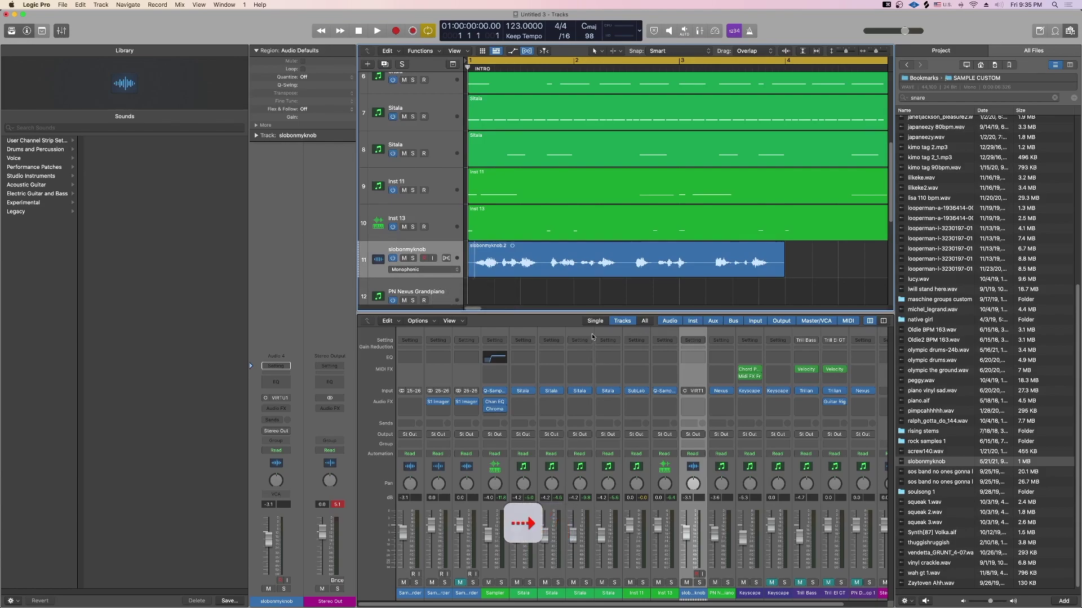
key("b")
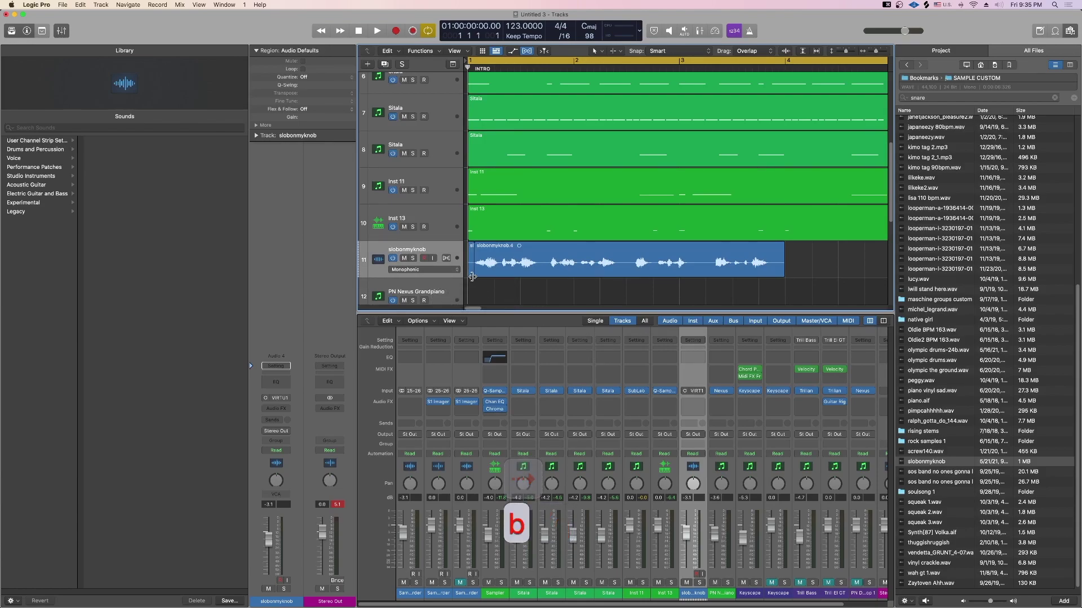
key("BackSpace")
left_click_drag(539, 269, 532, 269)
key("space")
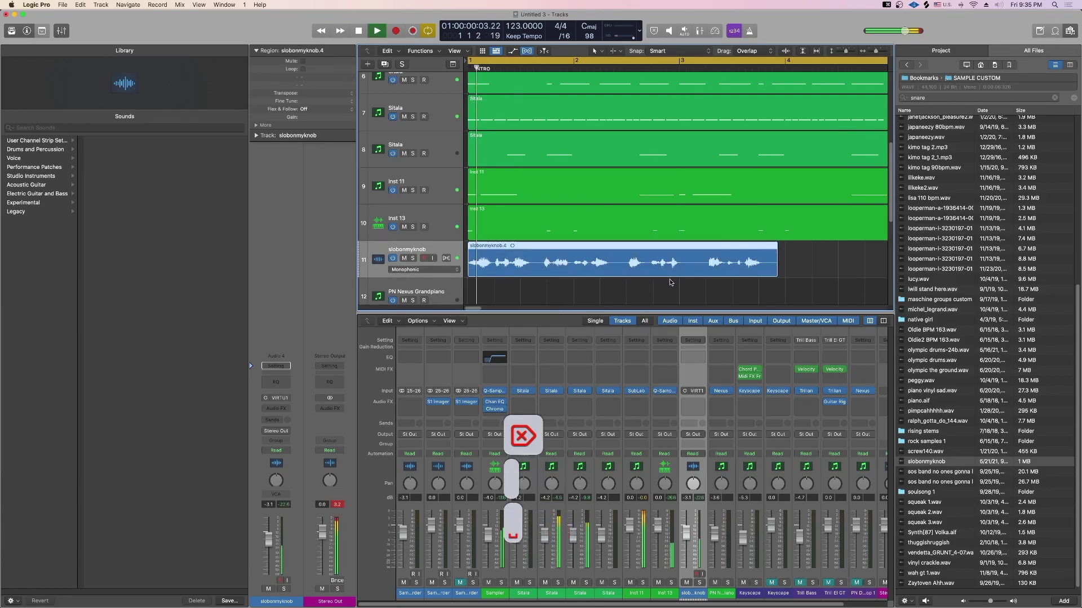
Step: Mute the Inst 13 track and transpose the slobonmyknob region by -6
key("space")
left_click(404, 226)
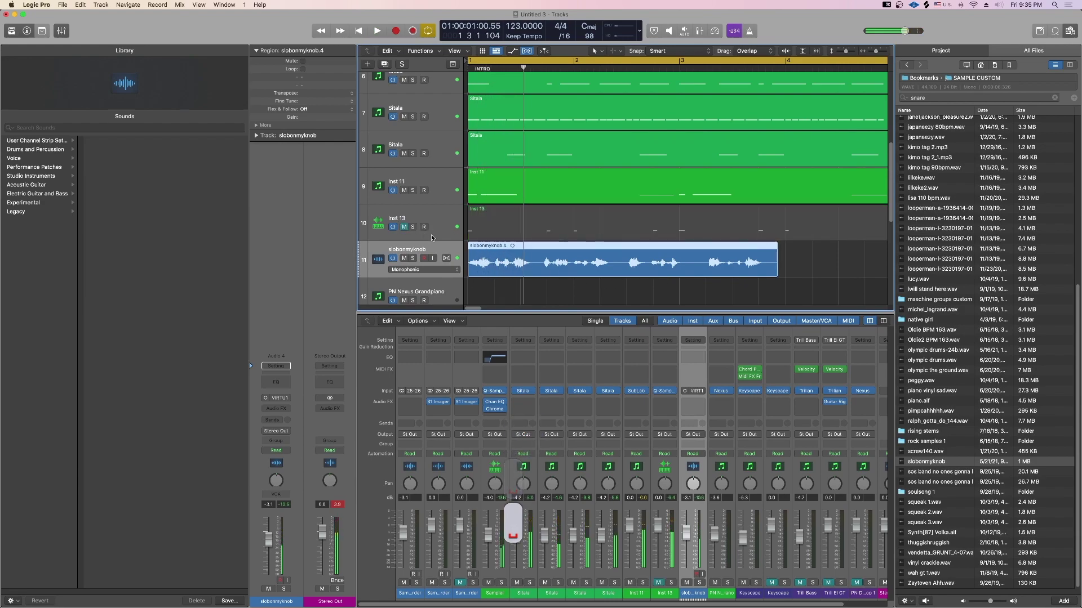
left_click_drag(306, 93, 309, 98)
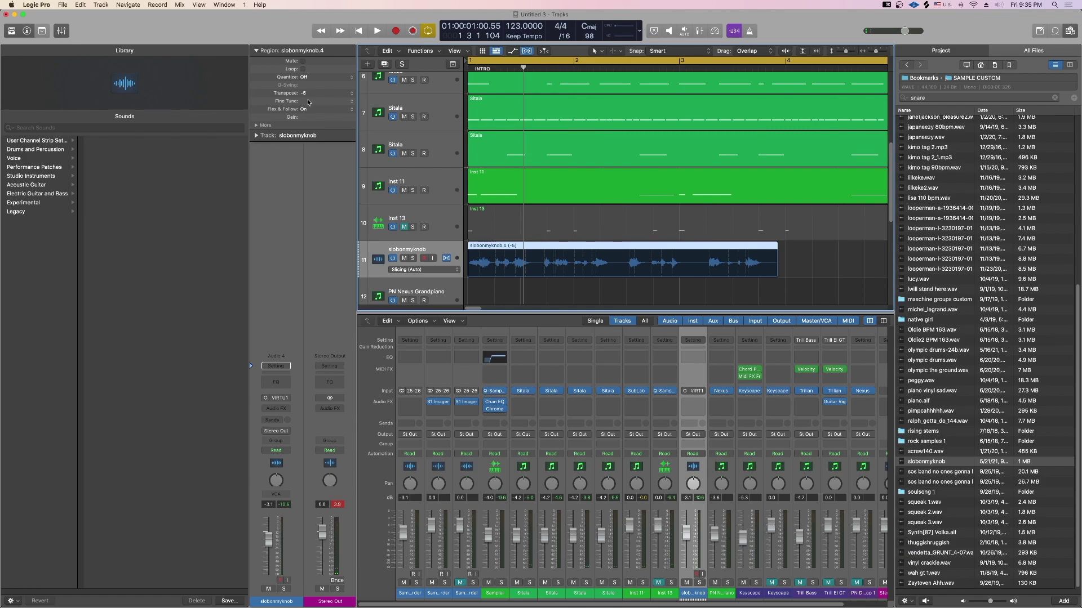
key("space")
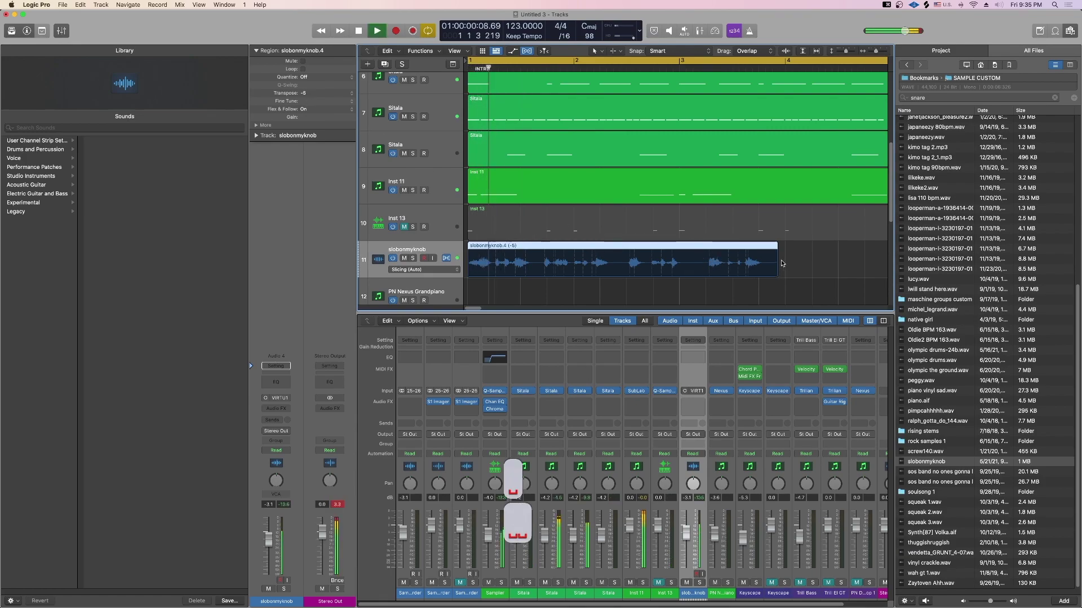
key("space")
Step: Time-stretch the slobonmyknob region to about four bars so it follows the beat's tempo
left_click_drag(775, 249, 902, 257)
left_click_drag(856, 253, 841, 254)
key("space")
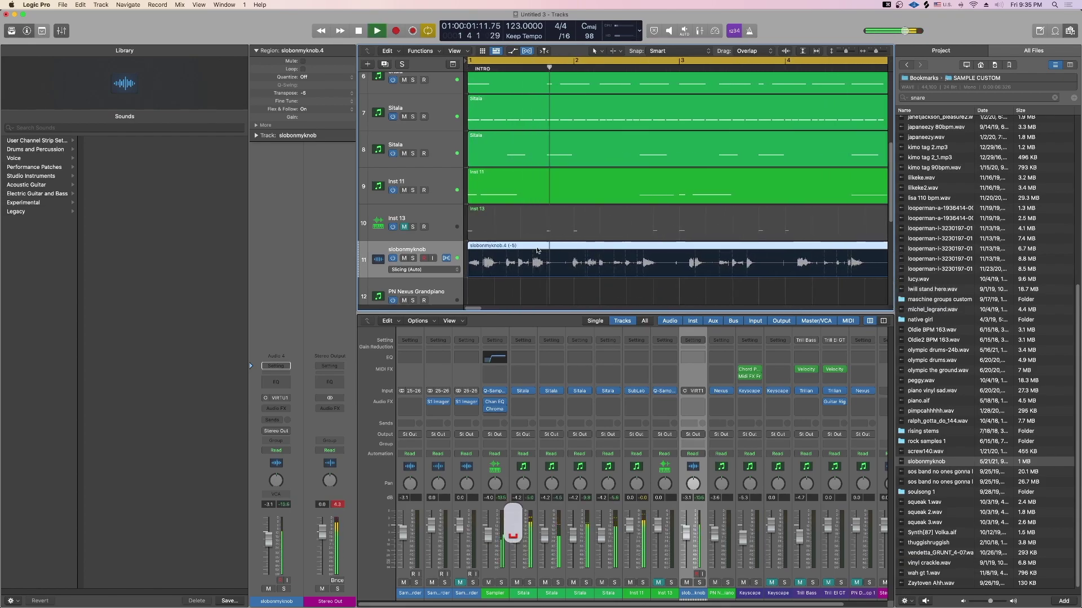
key("space")
Step: Try pulling a vocal hit in bar 1 earlier with a flex marker and set the track's flex mode to Polyphonic
left_click_drag(517, 253, 496, 257)
left_click(423, 270)
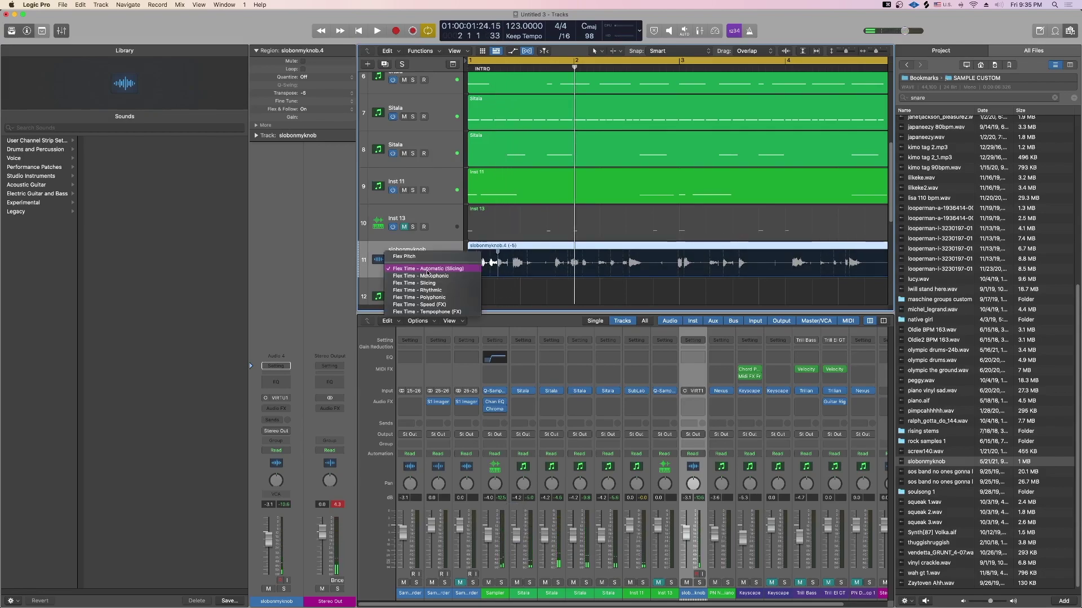
left_click(431, 297)
key("space")
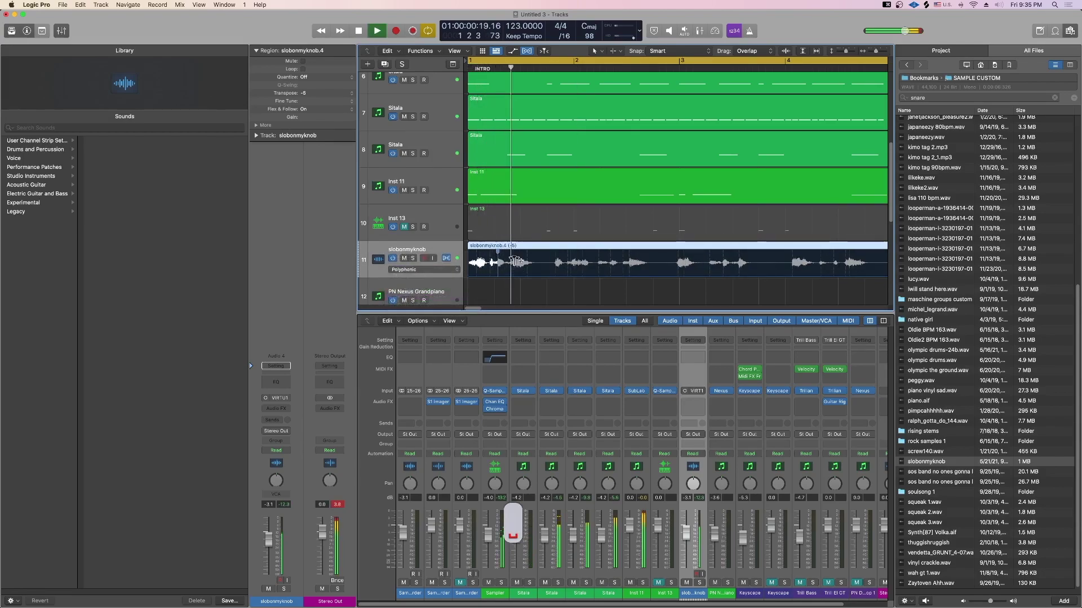
key("space")
key("super+z")
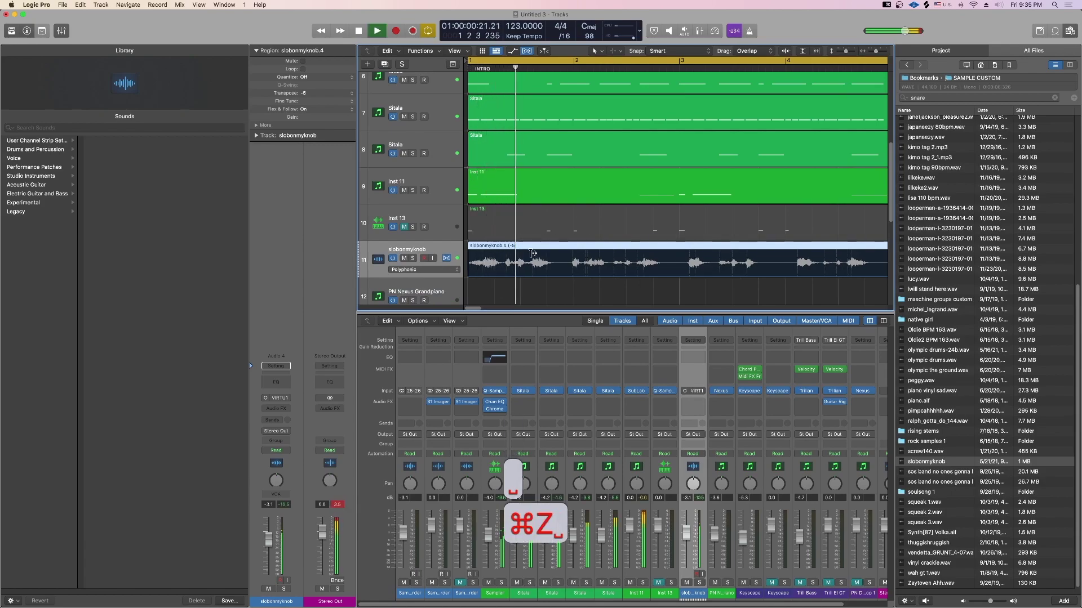
Step: Trim the start of the stretched vocal region slightly and realign it to bar 1
key("space")
left_click_drag(471, 272, 491, 247)
key("space")
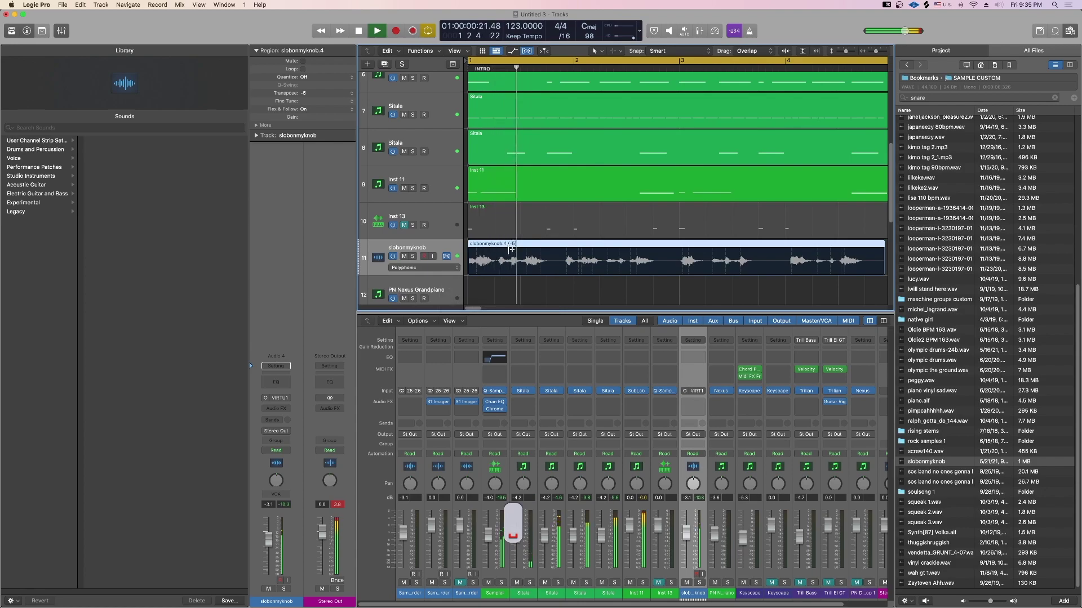
Step: Align the vocal's accents to the half-bar grid positions from bar 1 through bar 4 with flex markers
key("space")
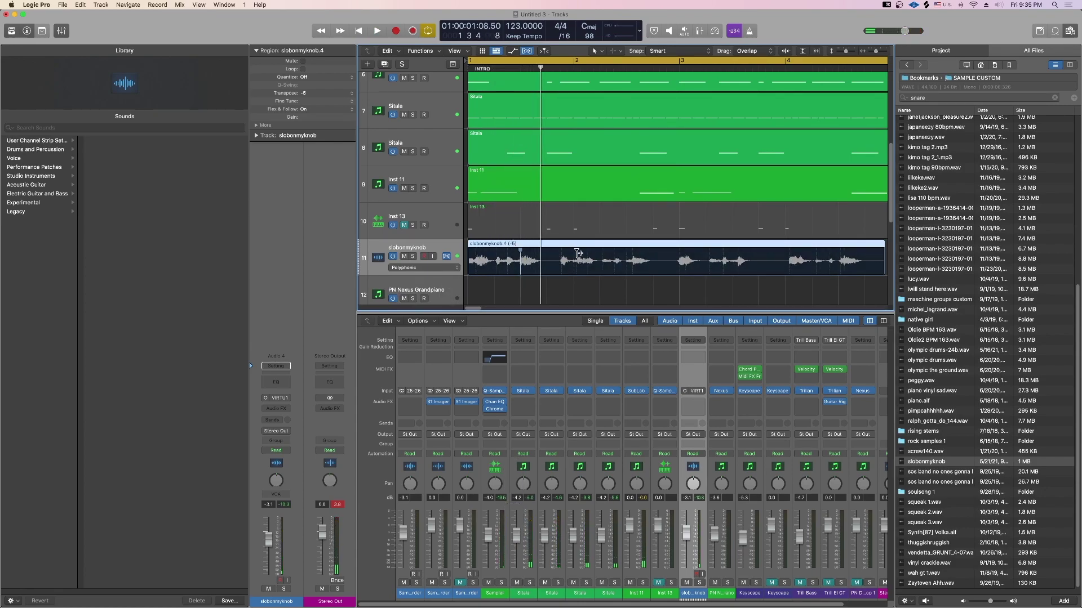
key("space")
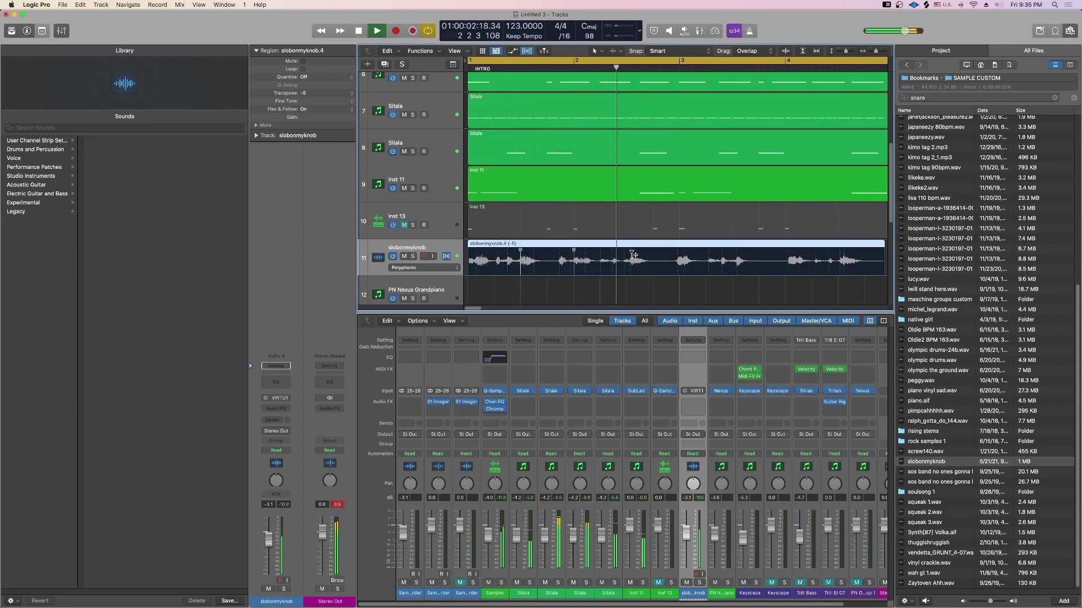
key("space")
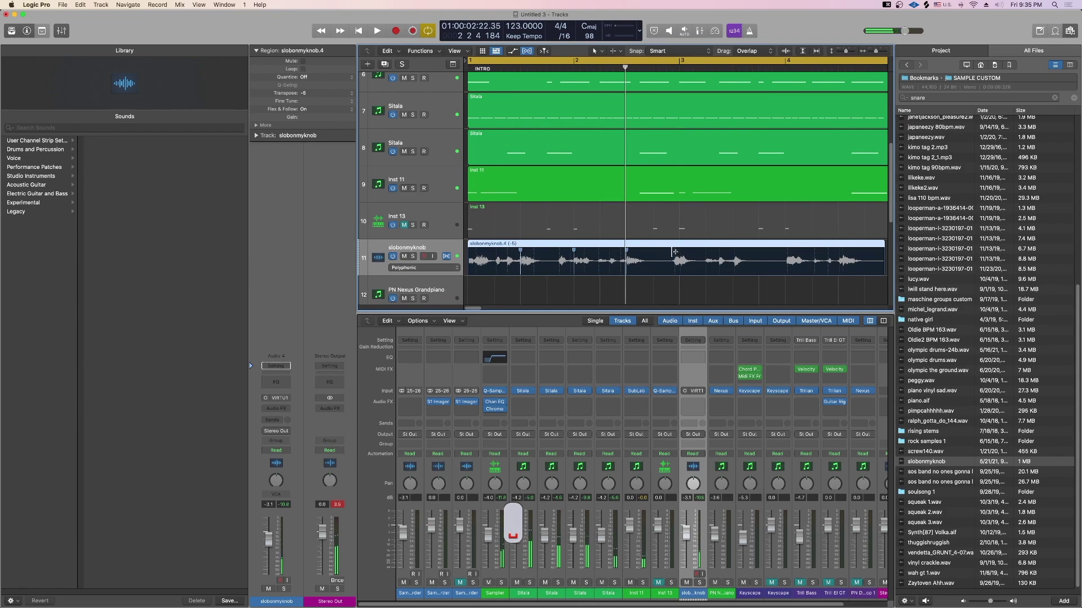
key("space")
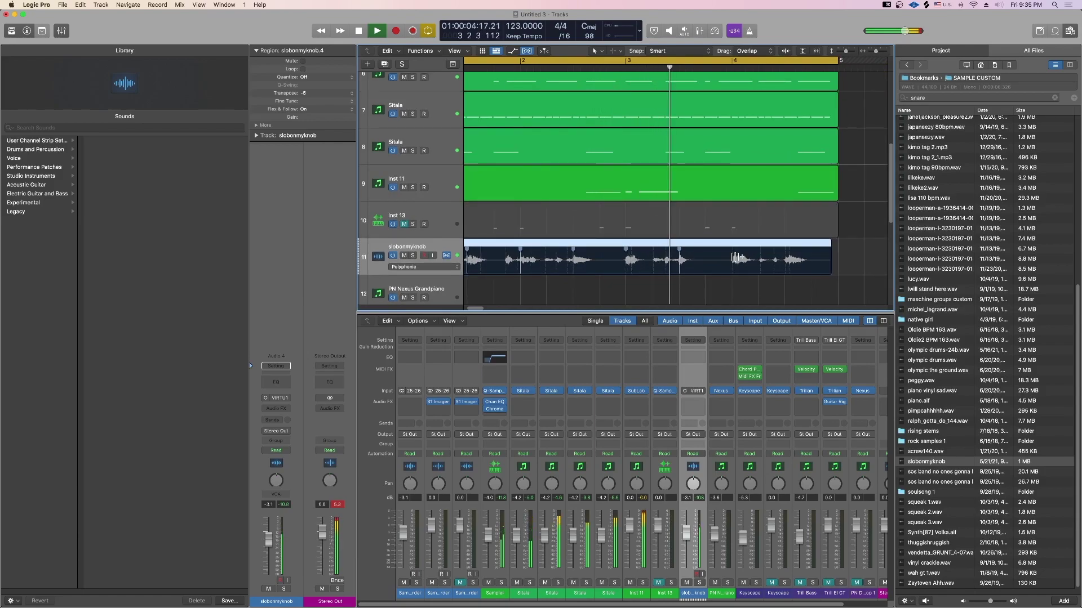
left_click(785, 248)
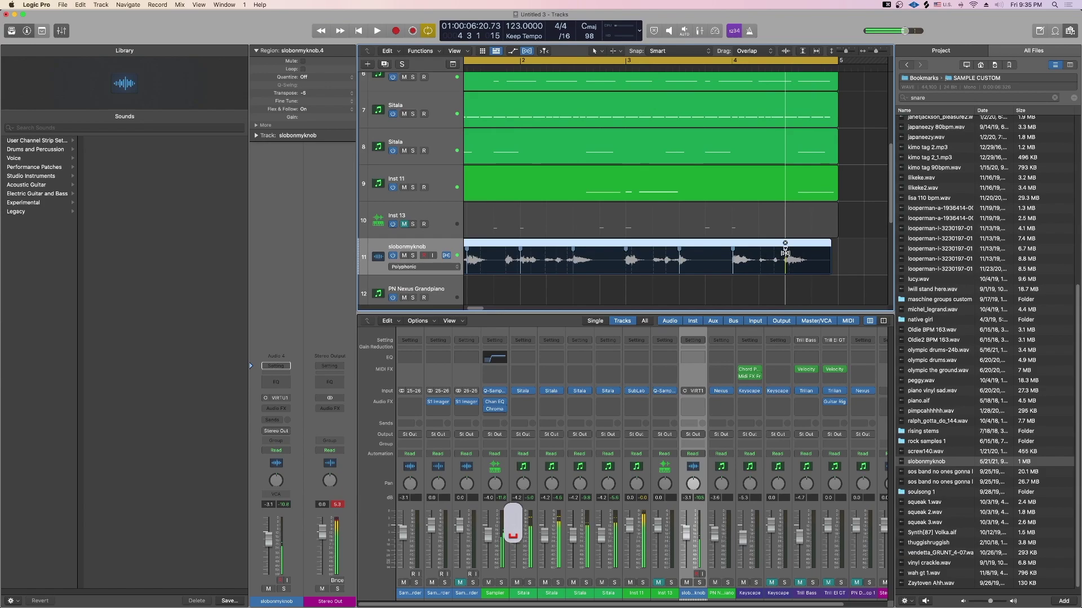
left_click(843, 258)
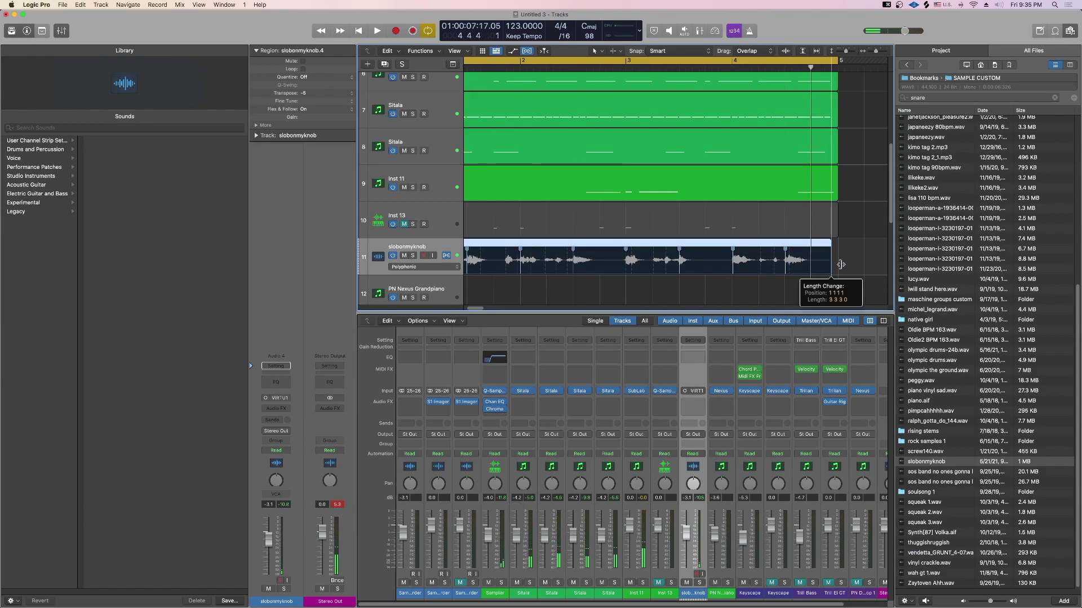
Step: Play back the aligned vocal with the beat and turn off the flex view
key("space")
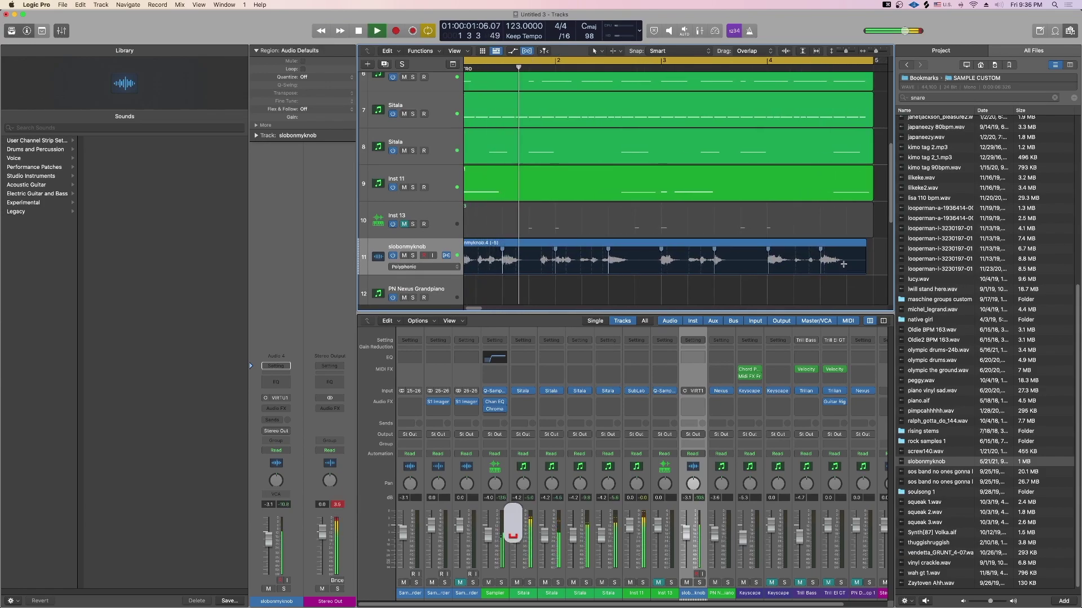
key("super+f")
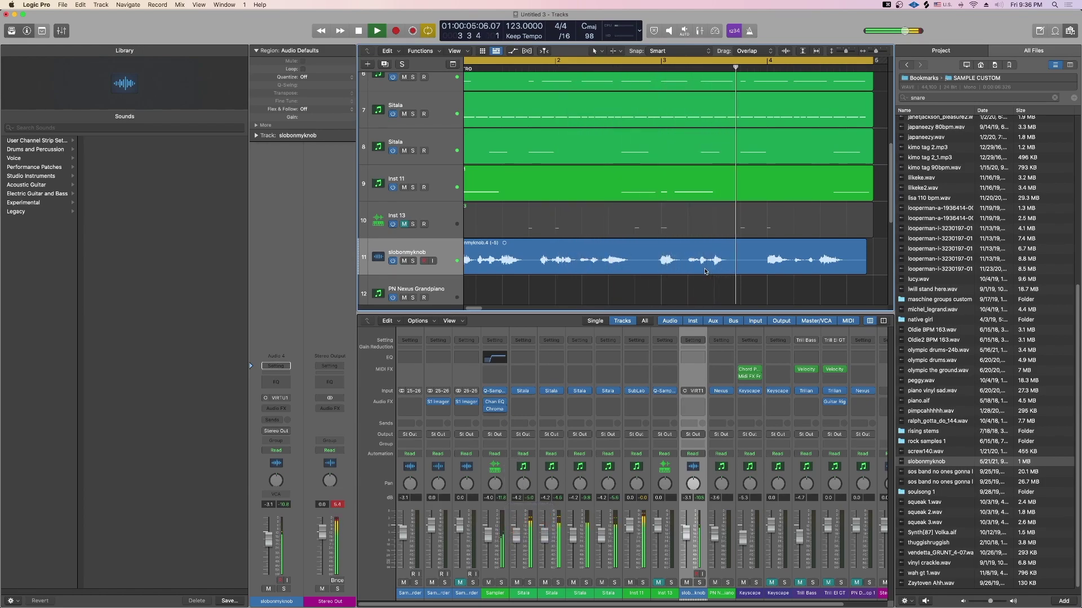
key("space")
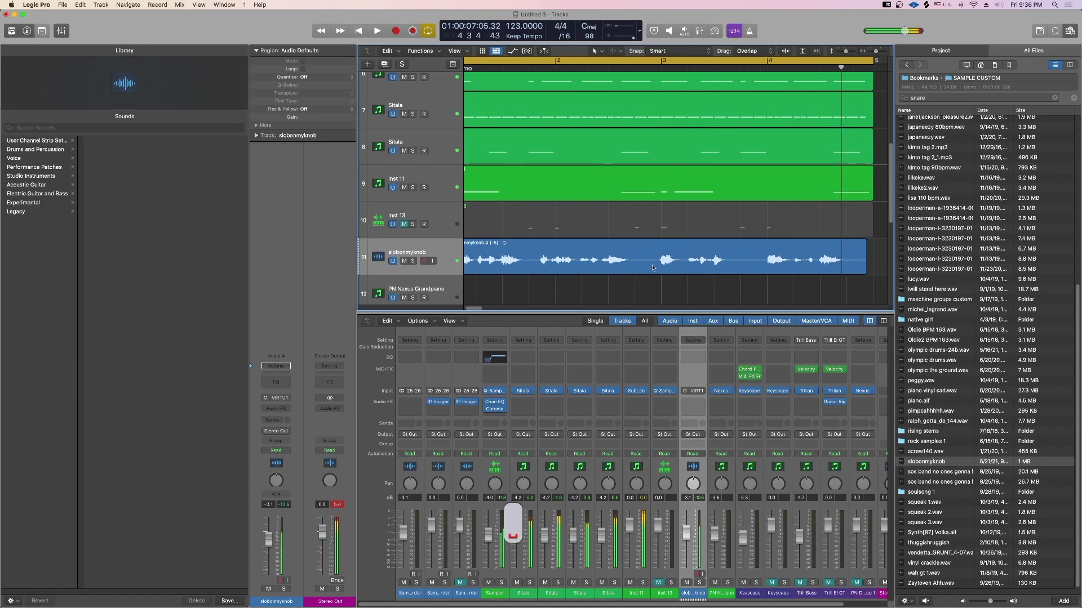
Step: Cut out the vocal's first beat of bar 3, and place it at 2 4 1 1 with a duplicate on bar 3
left_click(679, 261)
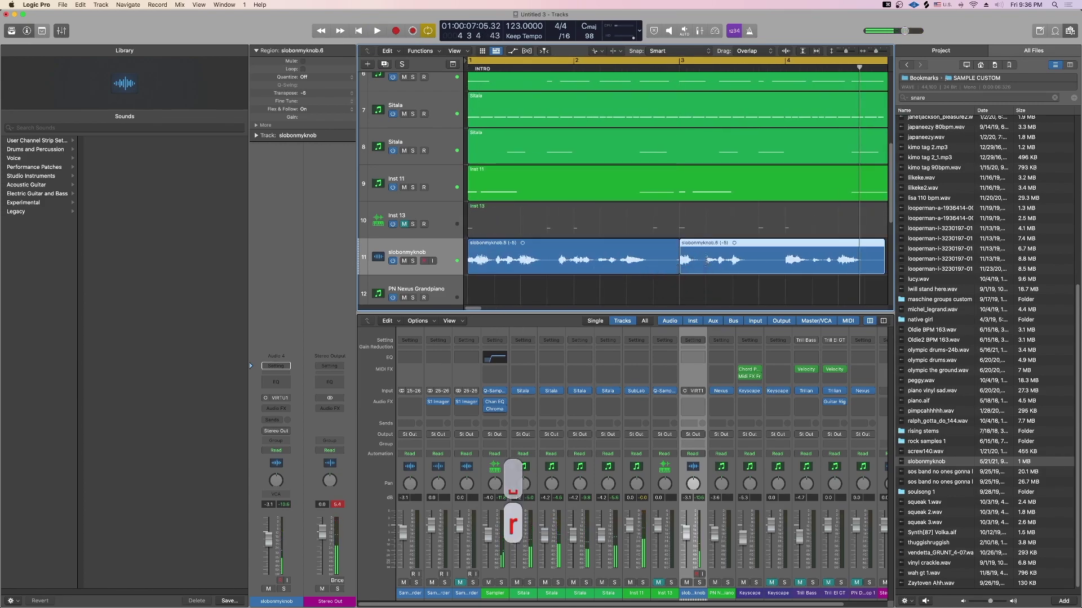
left_click(706, 261)
key("q")
left_click(681, 266)
left_click_drag(680, 265, 654, 267)
key("super+d")
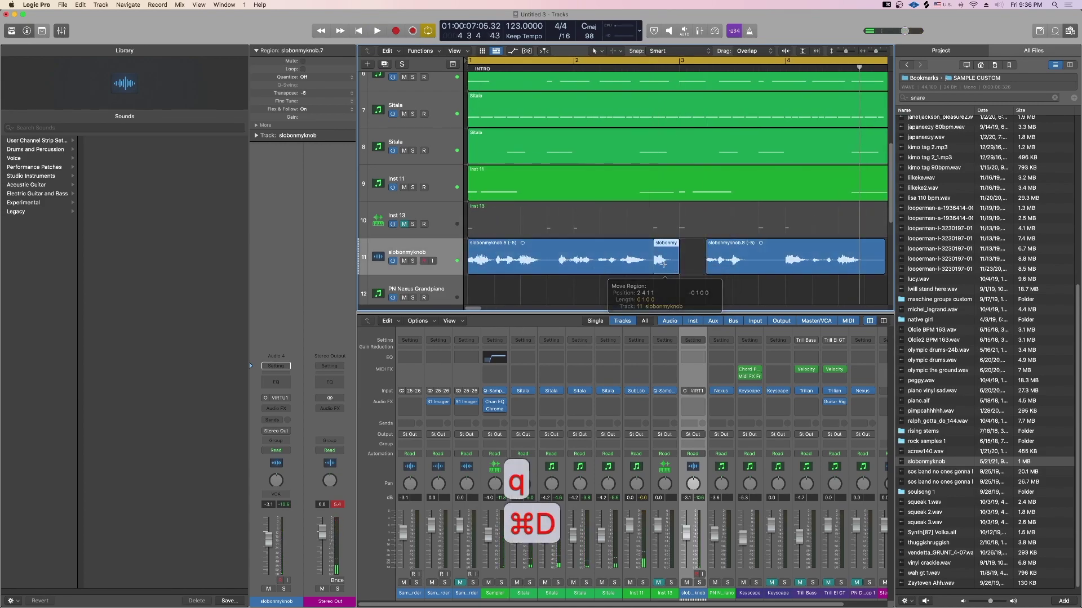
key("space")
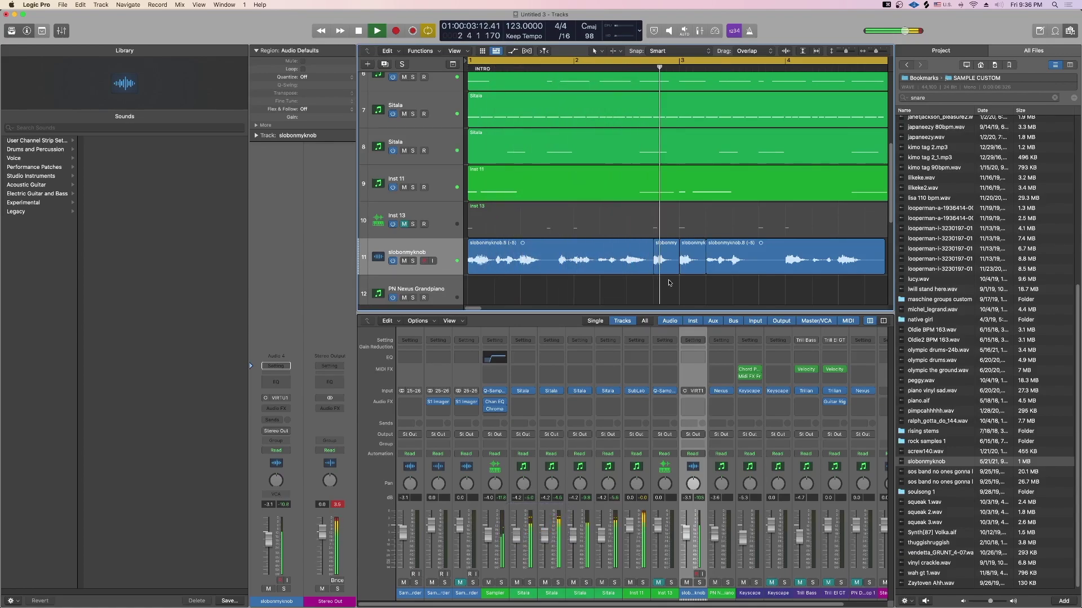
Step: Cut out the vocal's first beat of bar 4, and place it one beat earlier with a duplicate on bar 4
key("space")
key("r")
left_click(785, 265)
left_click(812, 261)
key("q")
key("e")
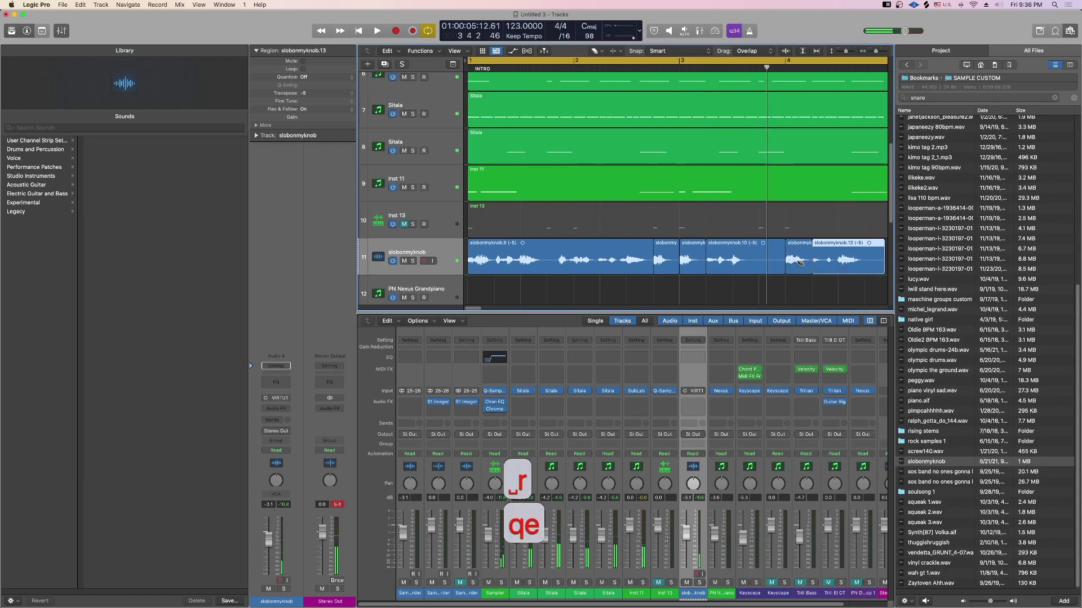
key("q")
left_click_drag(800, 263, 773, 265)
key("super+d")
key("space")
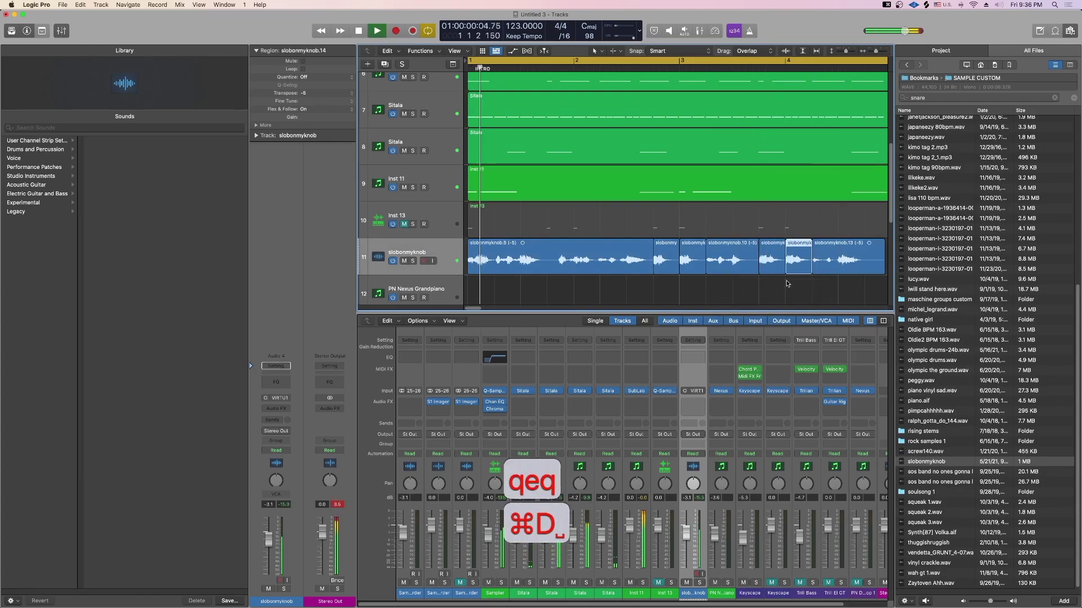
Step: Hide the mixer and the file browser to enlarge the arrangement, and zoom in on the vocal track
left_click(794, 291)
scroll(795, 291, "up", 3)
key("grave")
key("grave")
key("grave")
key("F4")
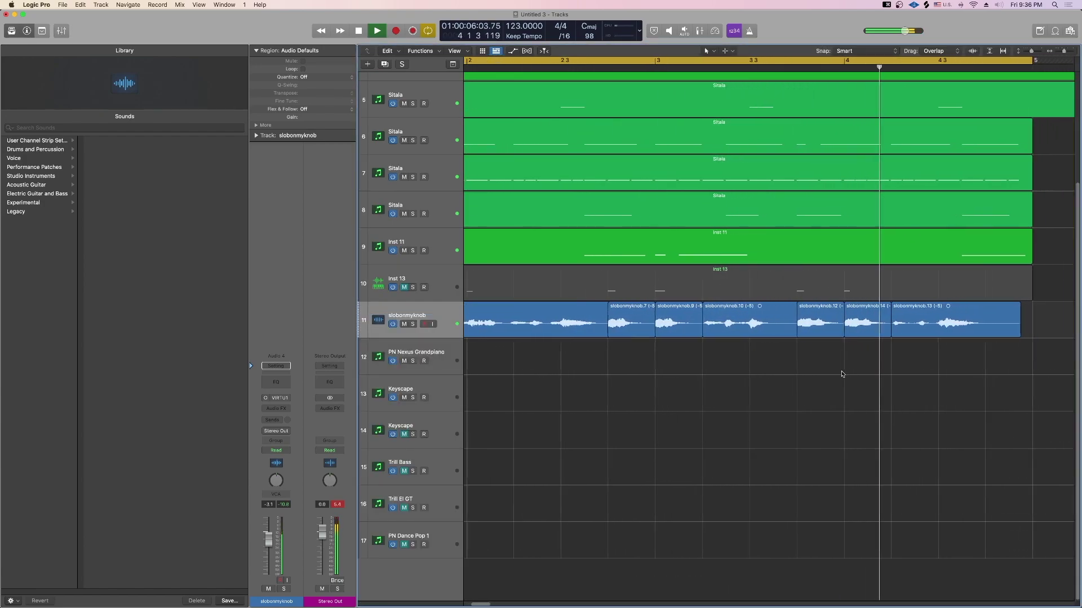
Step: Trim the vocal's last region back to beat 4 of bar 4 and fill in three sixteenth-note stutter slices
key("space")
left_click_drag(996, 332, 965, 332)
left_click_drag(852, 333, 974, 331)
key("super+d")
key("super+d")
key("super+d")
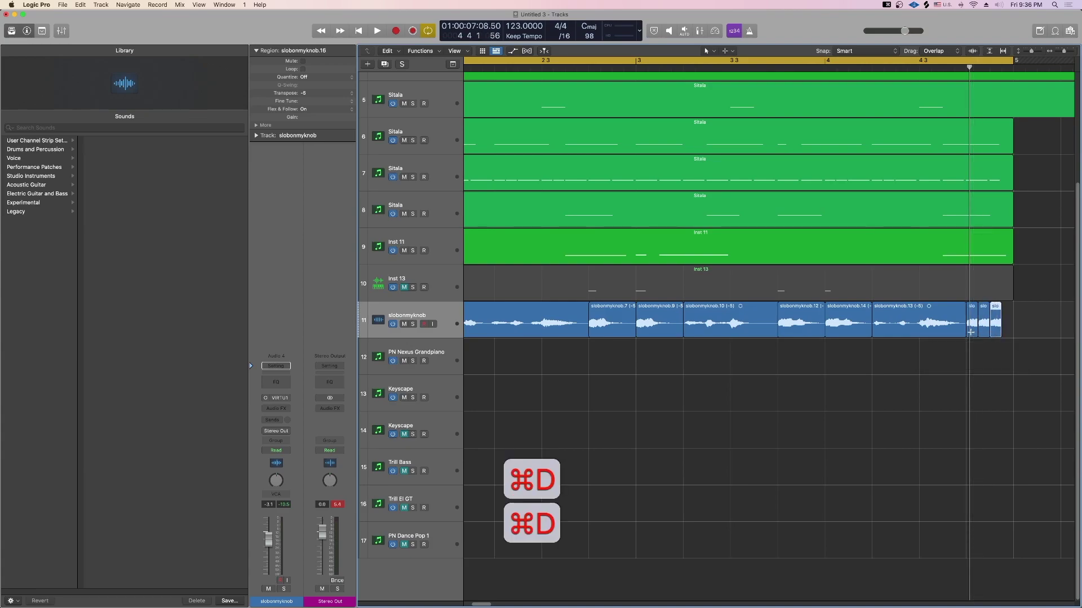
key("space")
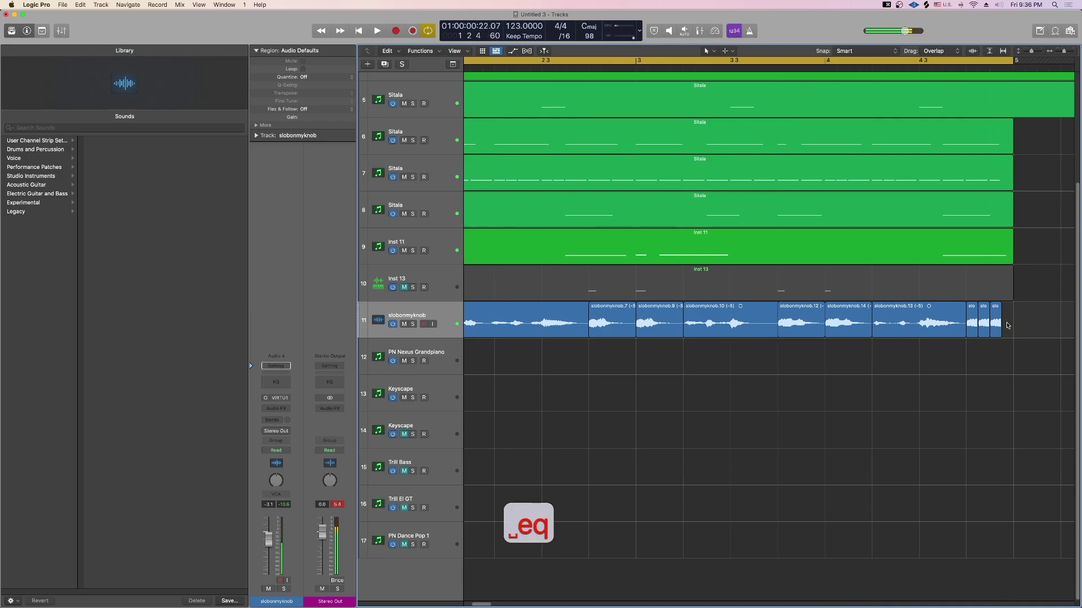
Step: Add a fourth stutter slice ending at bar 5, fade out its end, and play back the ending
key("super+z")
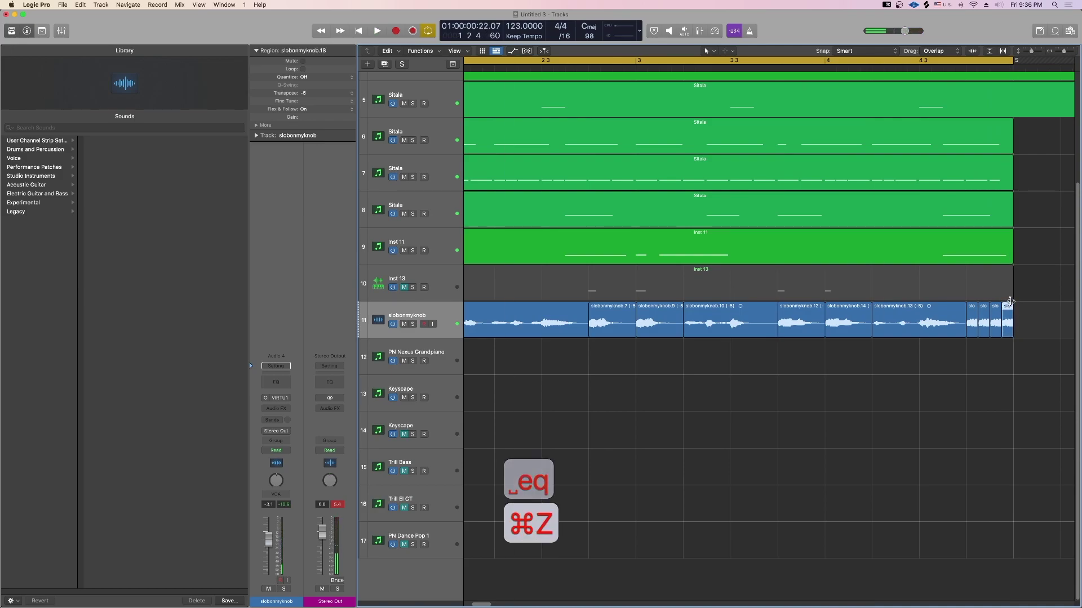
right_click(1008, 311)
left_click(945, 125)
key("space")
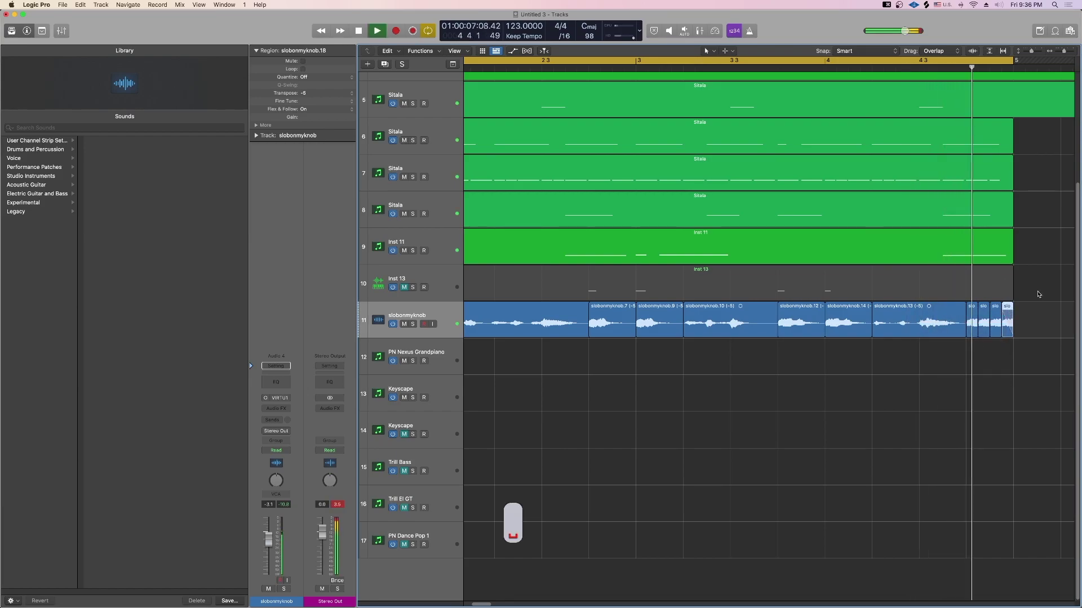
key("space")
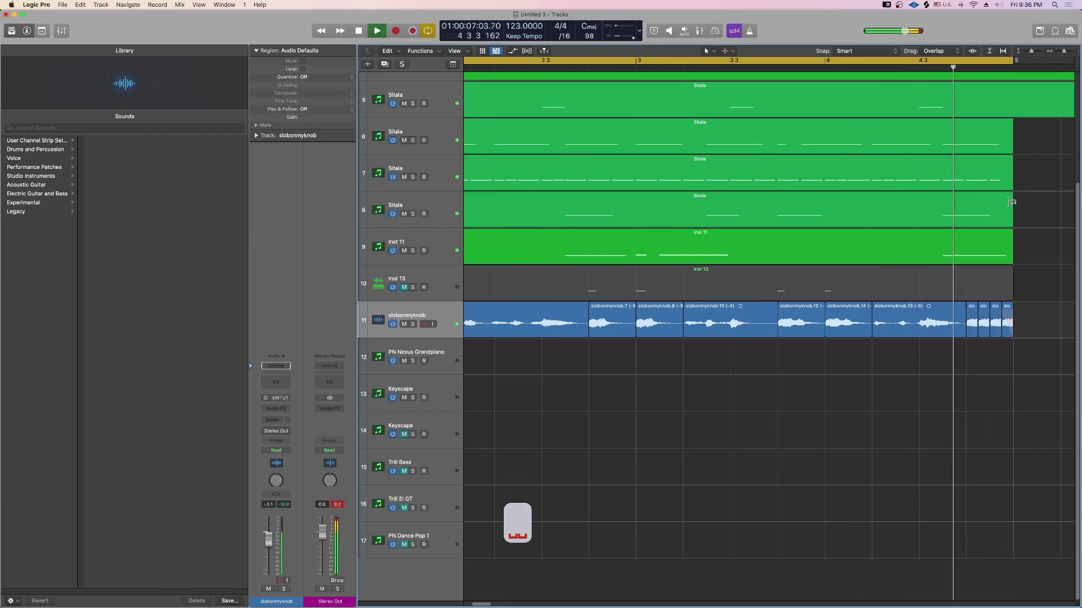
key("space")
Step: Split the vocal just before beat 2 of bar 1, leave a small gap after the first slice, and play it
left_click_drag(471, 331, 526, 331)
key("r")
key("q")
left_click(510, 323)
key("space")
left_click(536, 352)
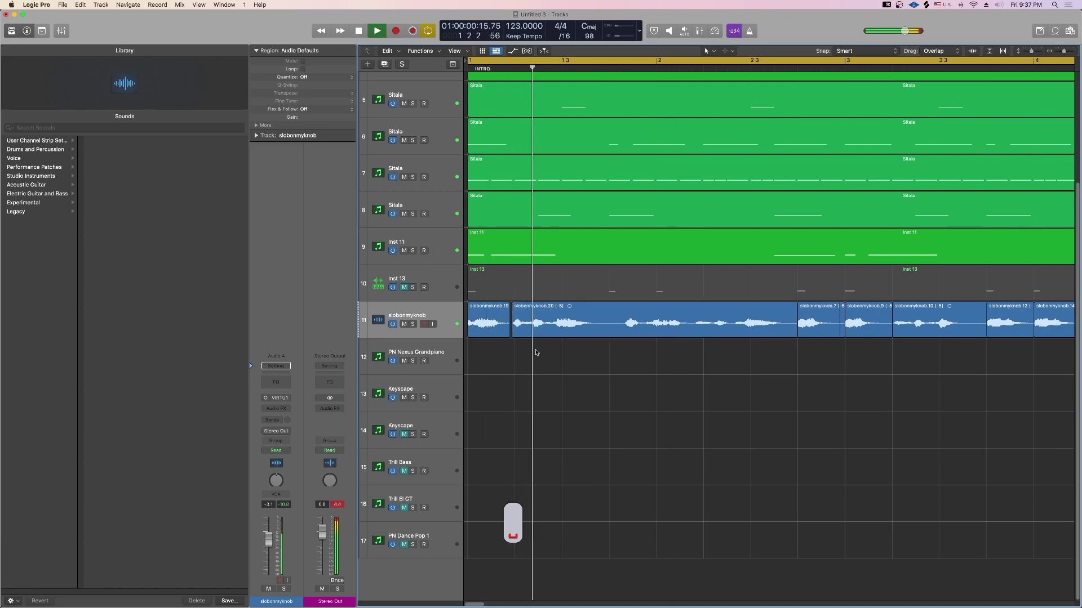
Step: Shift the long vocal region after the bar 1 gap slightly later and play it back with the beat
left_click_drag(542, 332, 548, 330)
key("space")
key("space")
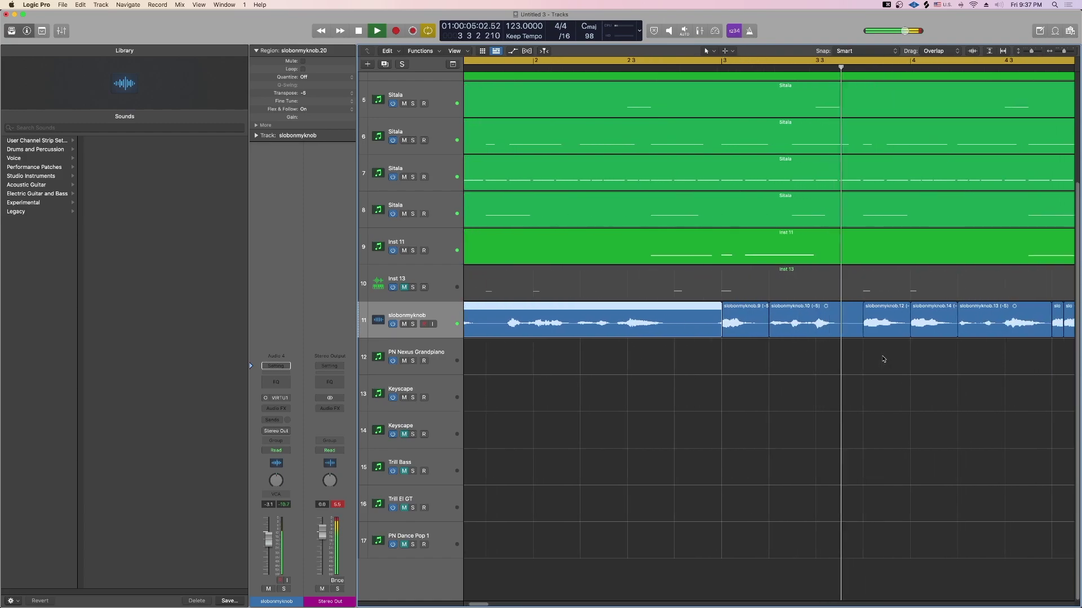
Step: Shorten the first three stutter slices on beat 4 of bar 4 to leave gaps between them, and audition the ending
scroll(883, 359, "right", 2)
scroll(883, 359, "up", 5)
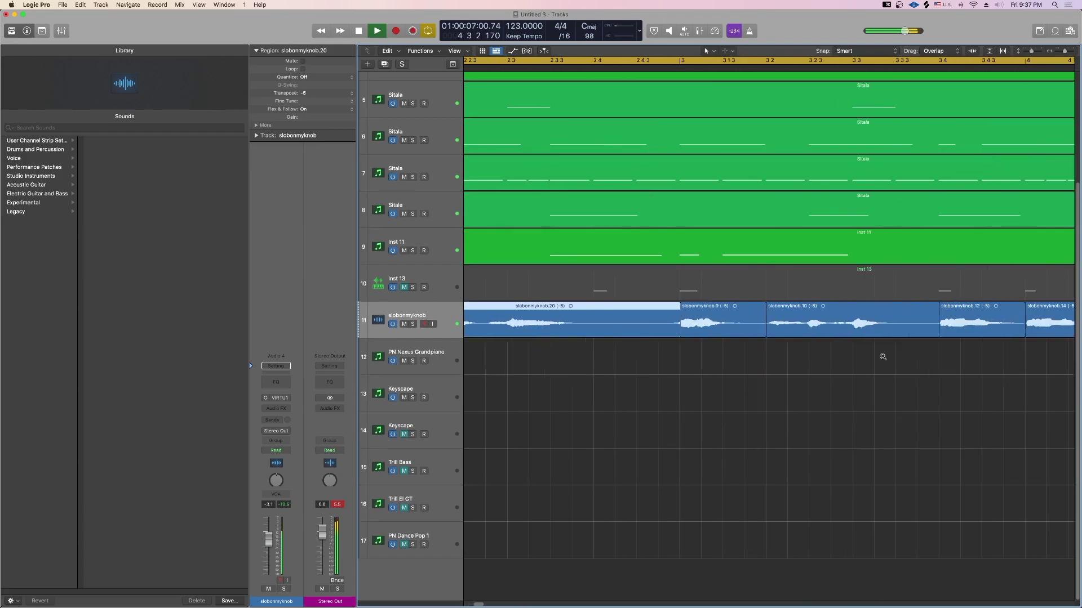
scroll(883, 358, "right", 4)
scroll(883, 359, "right", 6)
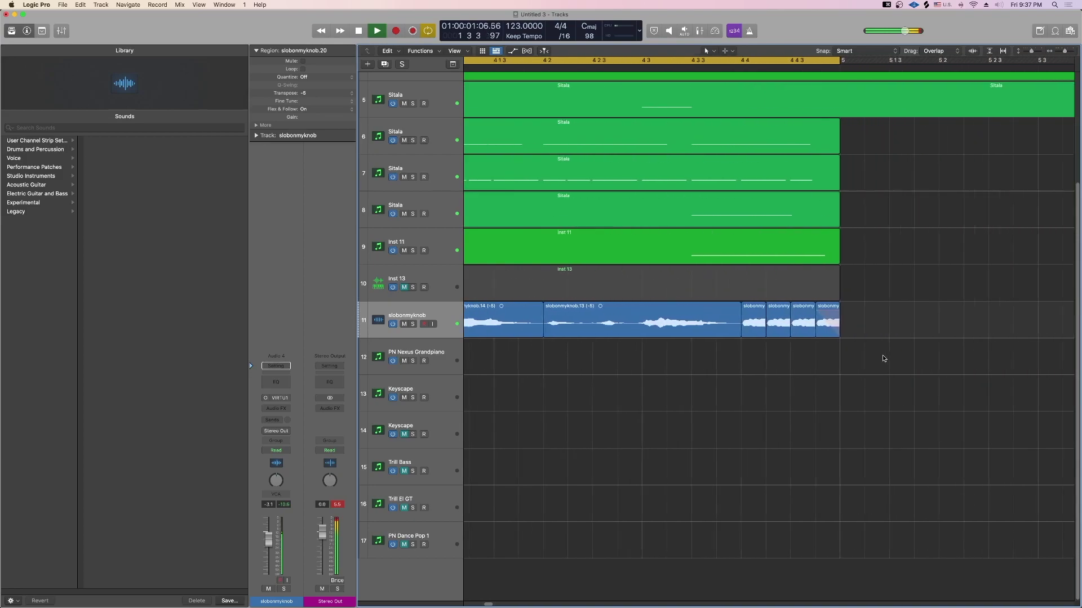
left_click_drag(717, 336, 760, 334)
key("space")
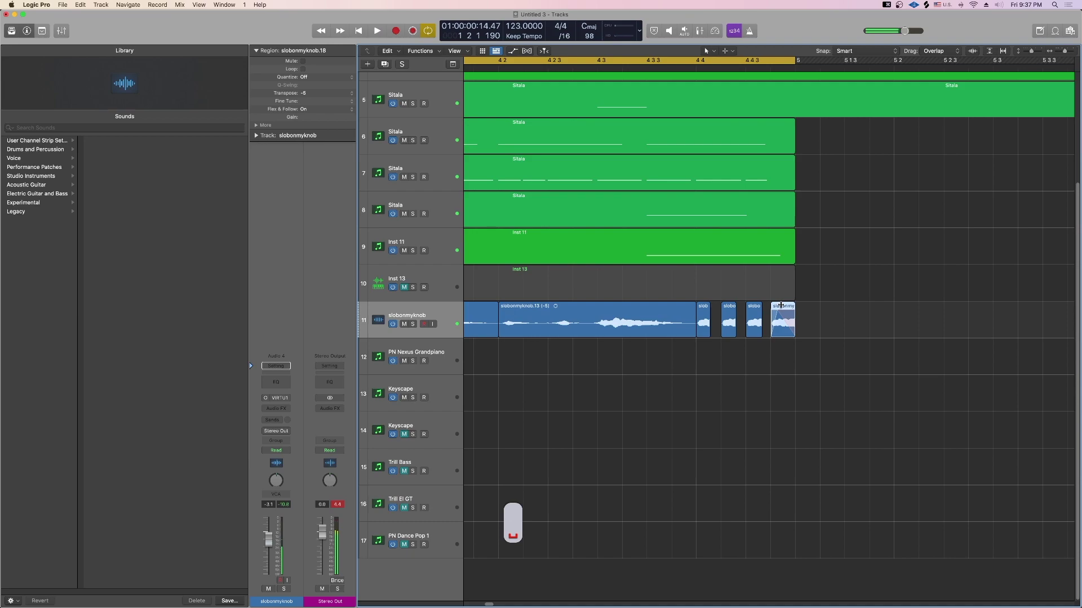
left_click(854, 355)
key("space")
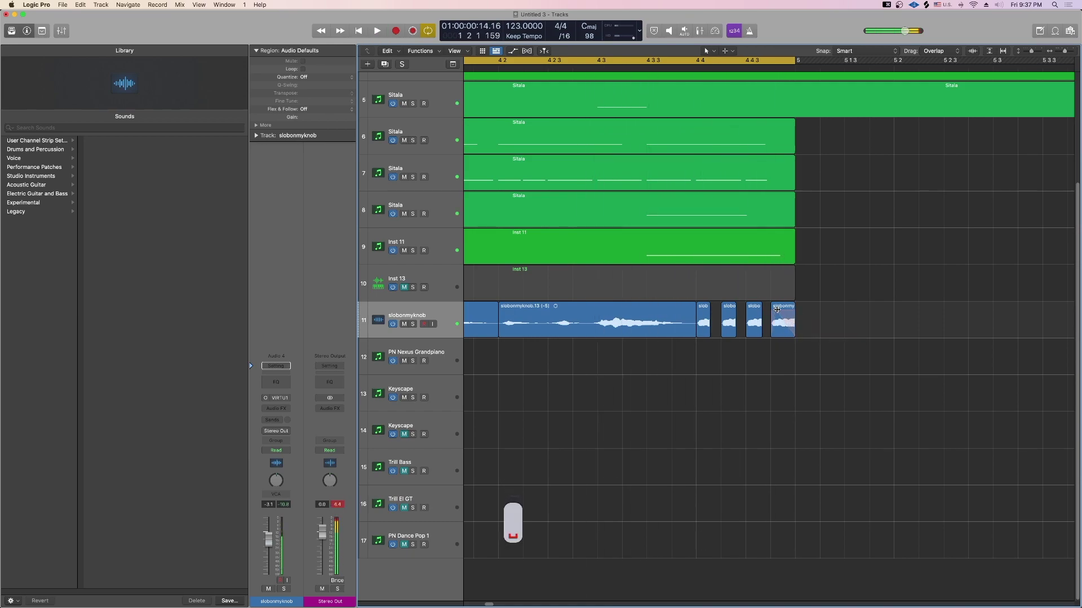
key("space")
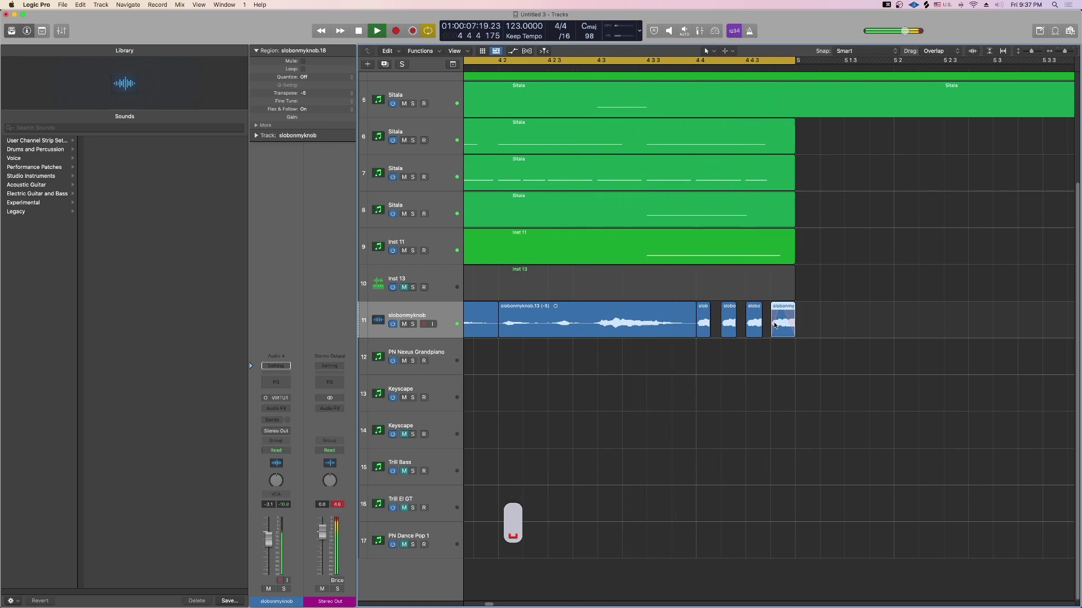
Step: Trim the end of the last stutter slice before bar 5 and listen to the loop's ending
left_click_drag(770, 335, 776, 317)
key("space")
key("space")
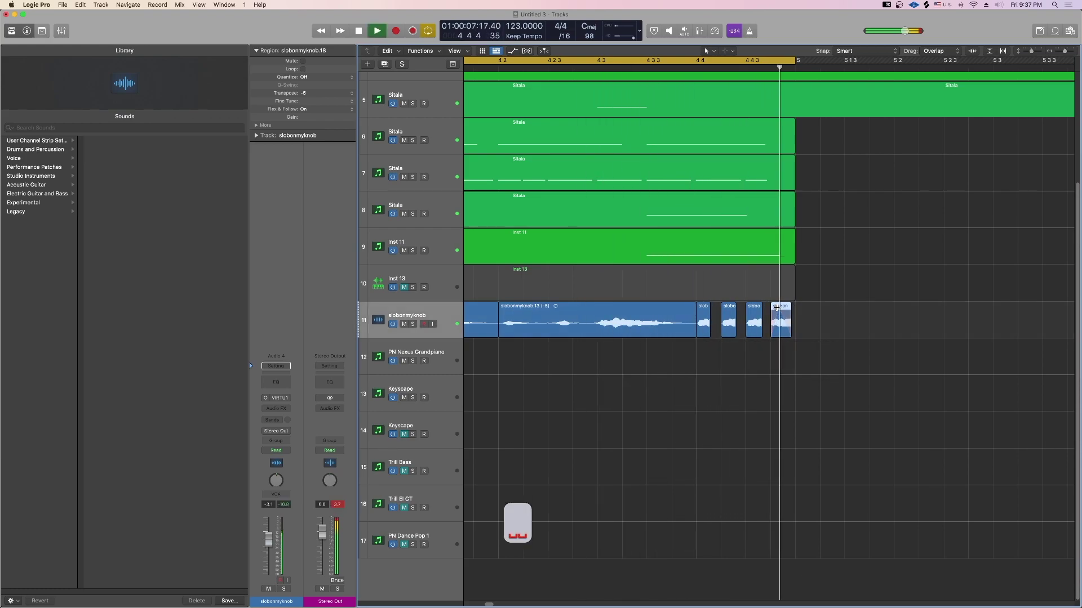
left_click(753, 308, "shift")
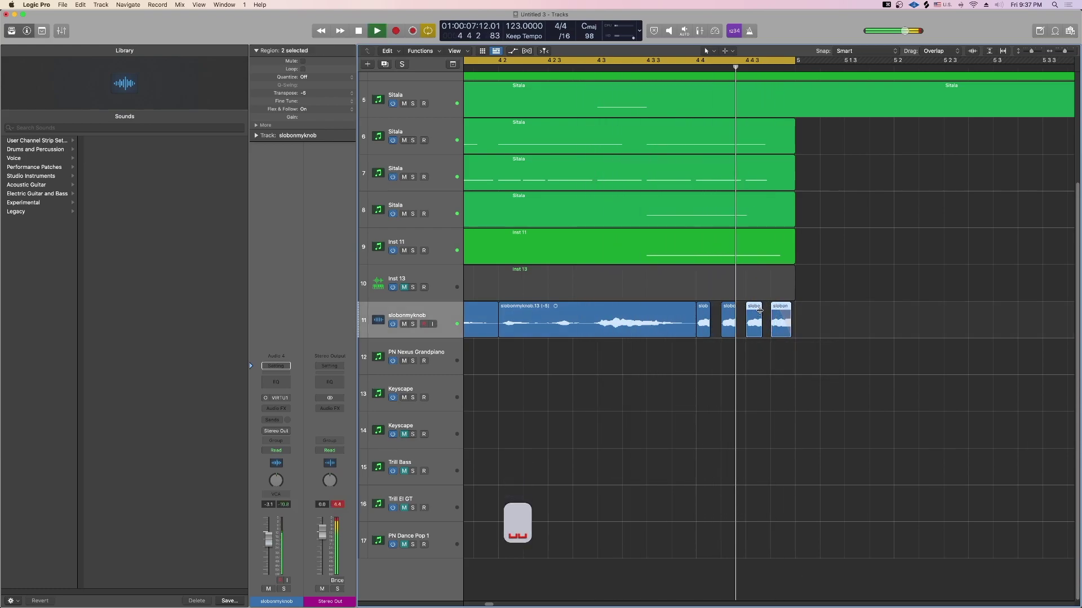
left_click(816, 372)
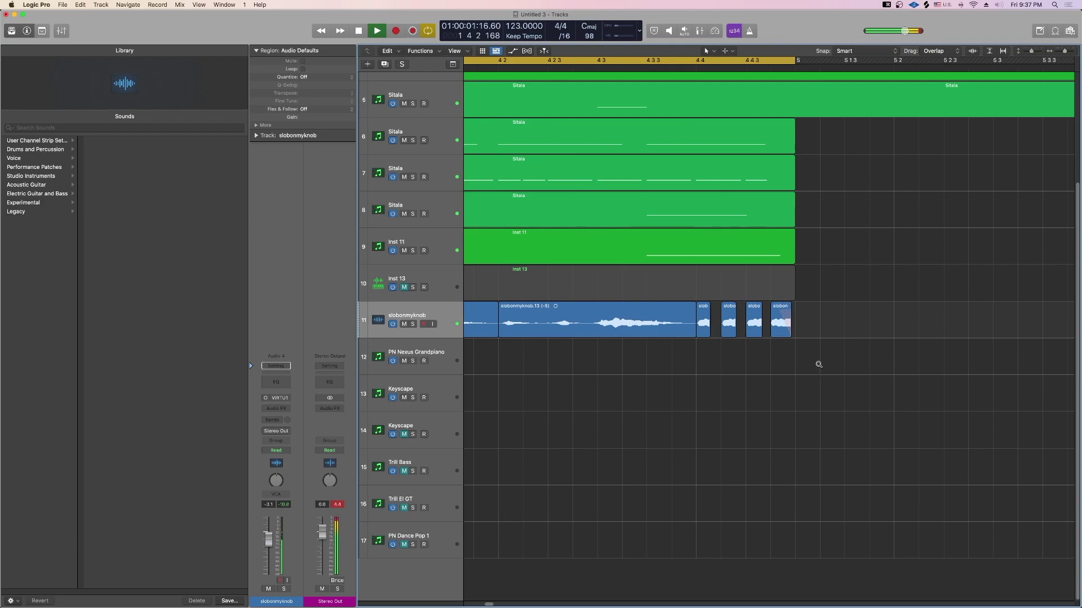
Step: Extend the first stutter slice over the next two to about an eighth note and fade out its end
scroll(818, 364, "down", 5)
scroll(819, 366, "left", 5)
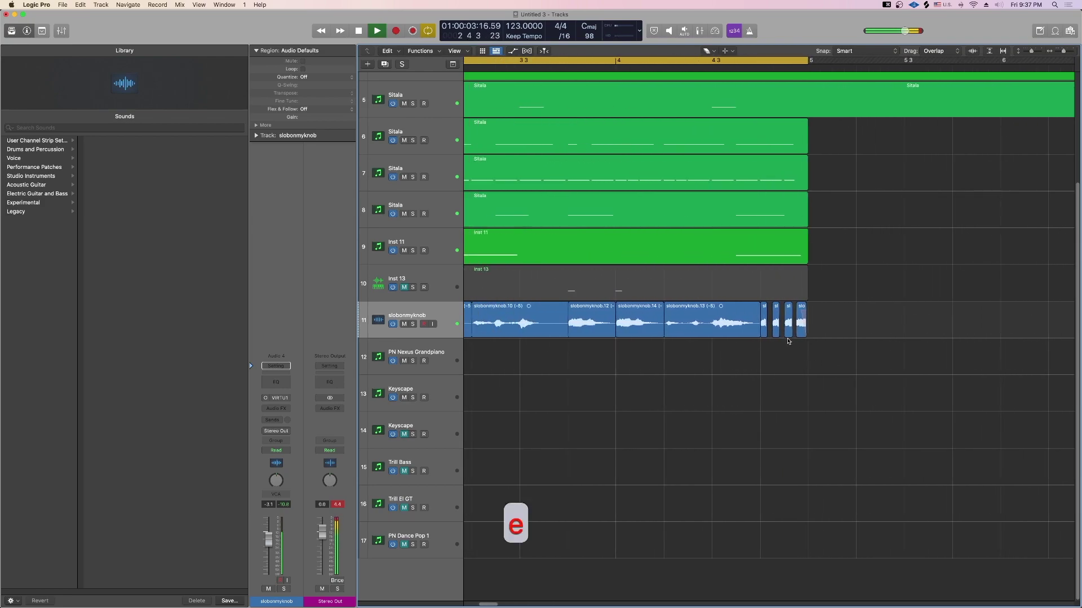
key("q")
key("e")
key("q")
left_click_drag(766, 334, 784, 334)
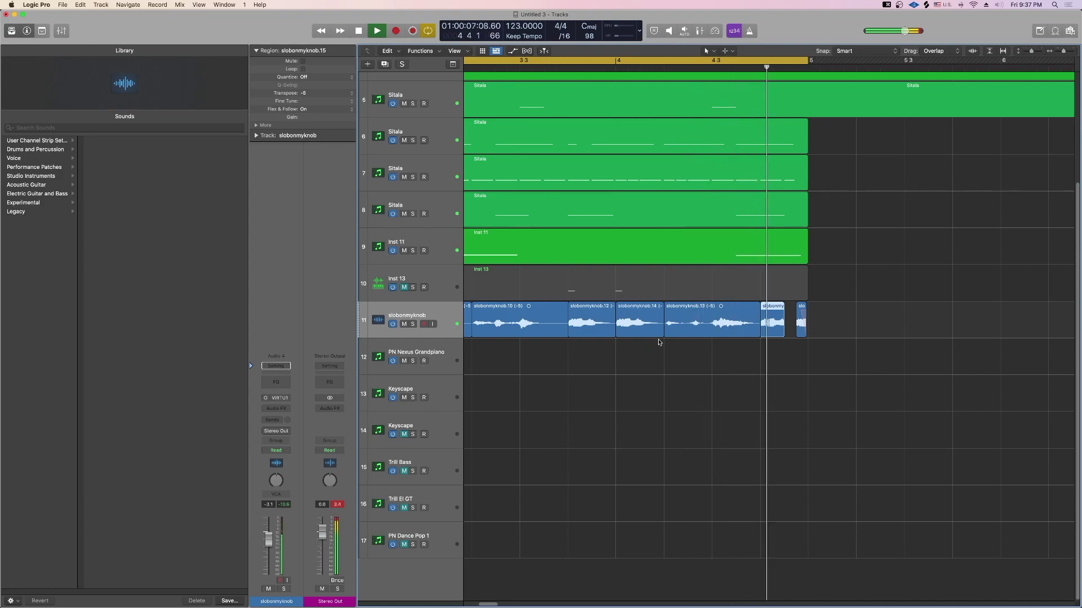
left_click_drag(781, 336, 781, 337)
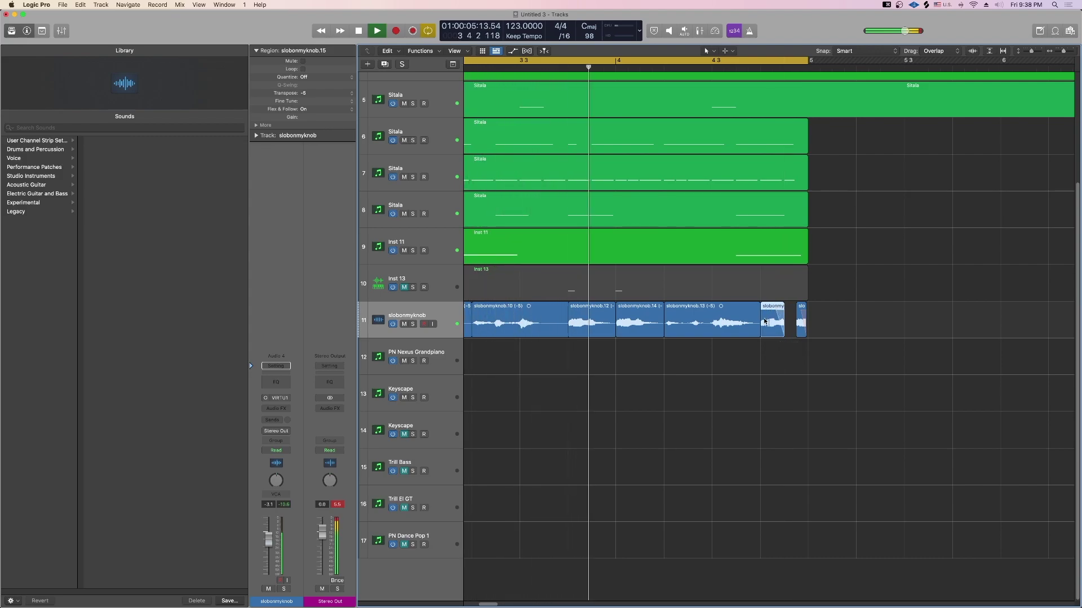
left_click(777, 376)
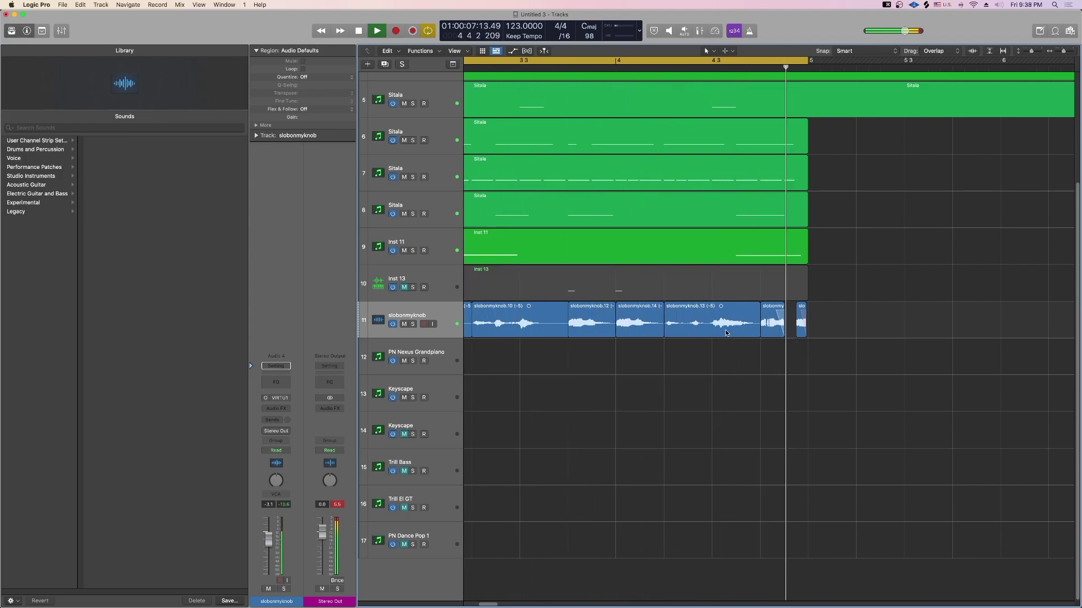
Step: Delete the last stutter slice before bar 5, extend the slice on 4 4 to about three sixteenths, and play back
scroll(717, 340, "left", 5)
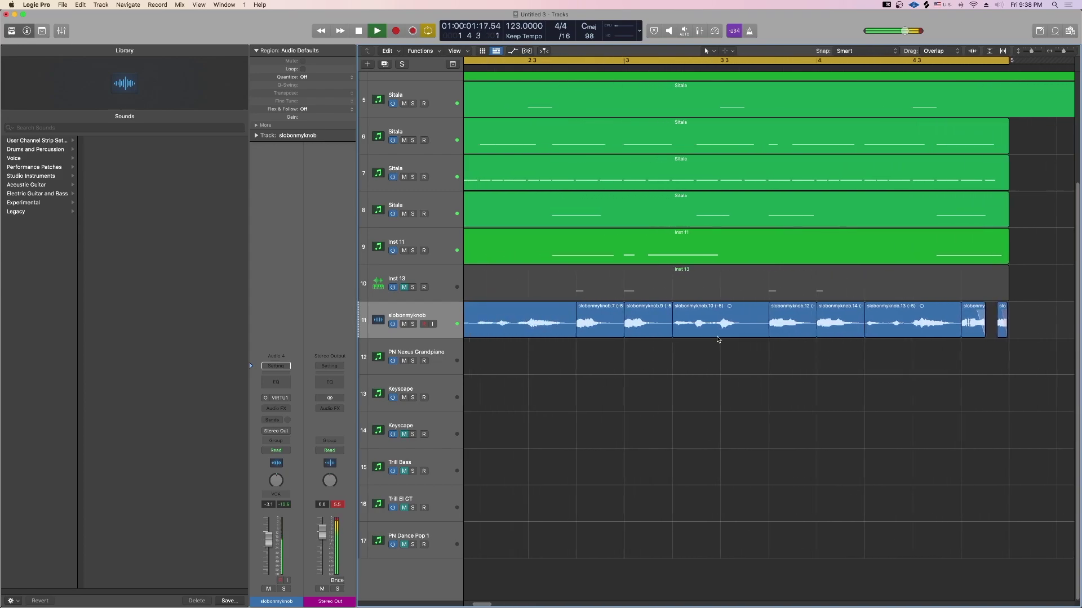
scroll(718, 340, "down", 3)
scroll(694, 370, "down", 2)
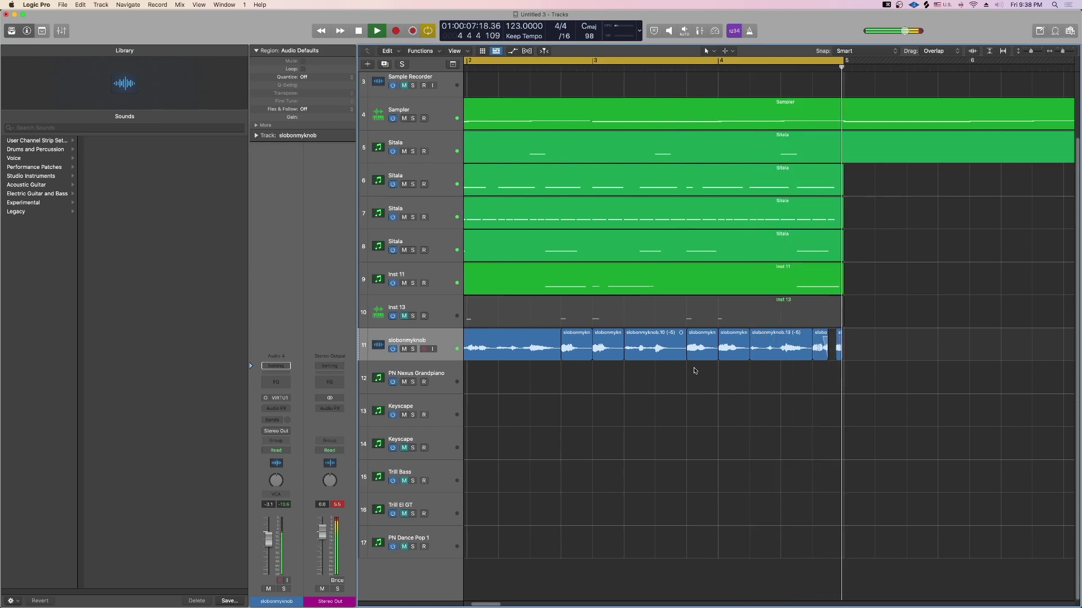
key("q")
left_click(819, 359)
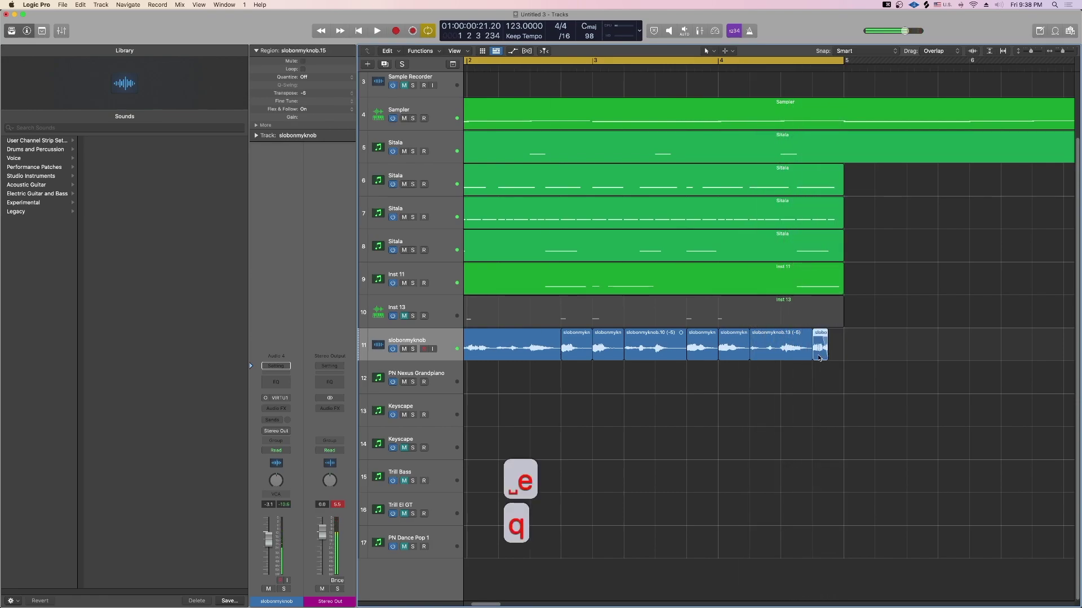
right_click(827, 338)
left_click(824, 356)
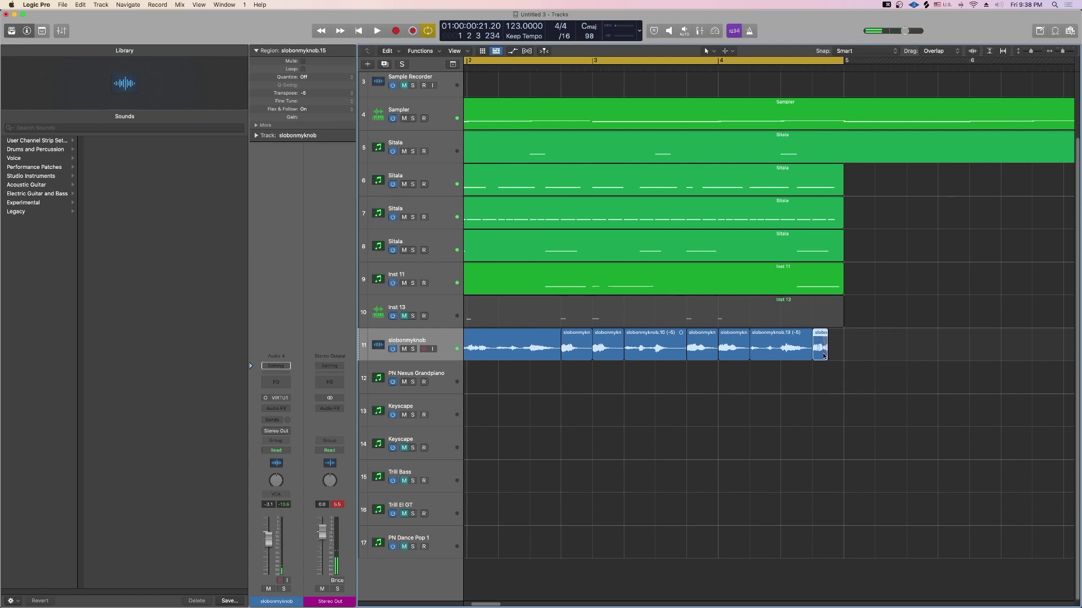
left_click_drag(824, 357, 835, 358)
left_click(830, 384)
key("space")
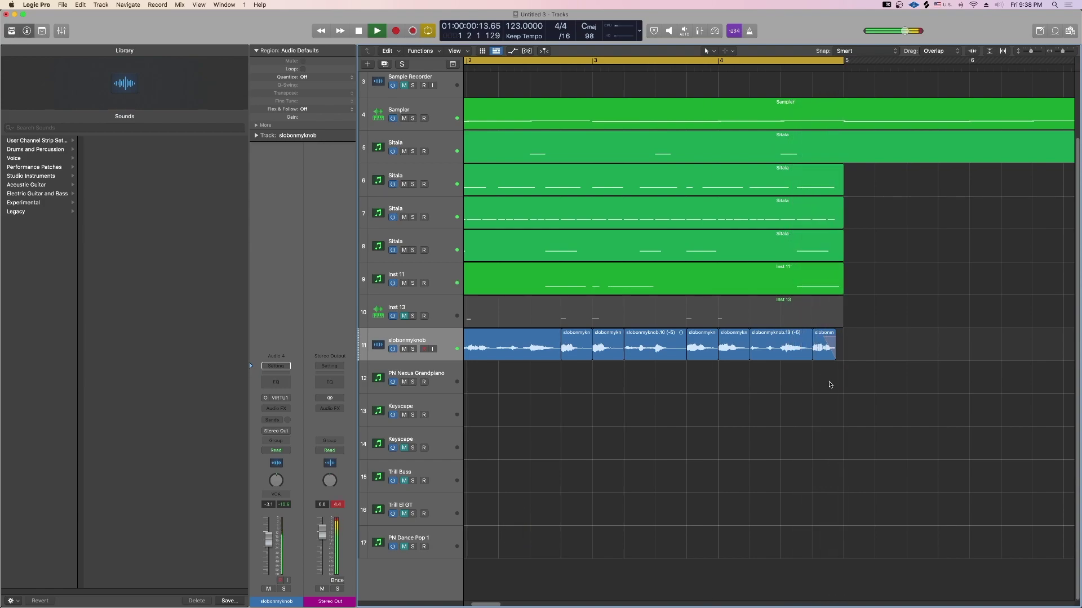
Step: Lower the vocal track to -5.6 dB and filter it with Channel EQ, low cut about 338 Hz and high cut near 6 kHz
scroll(829, 383, "down", 3)
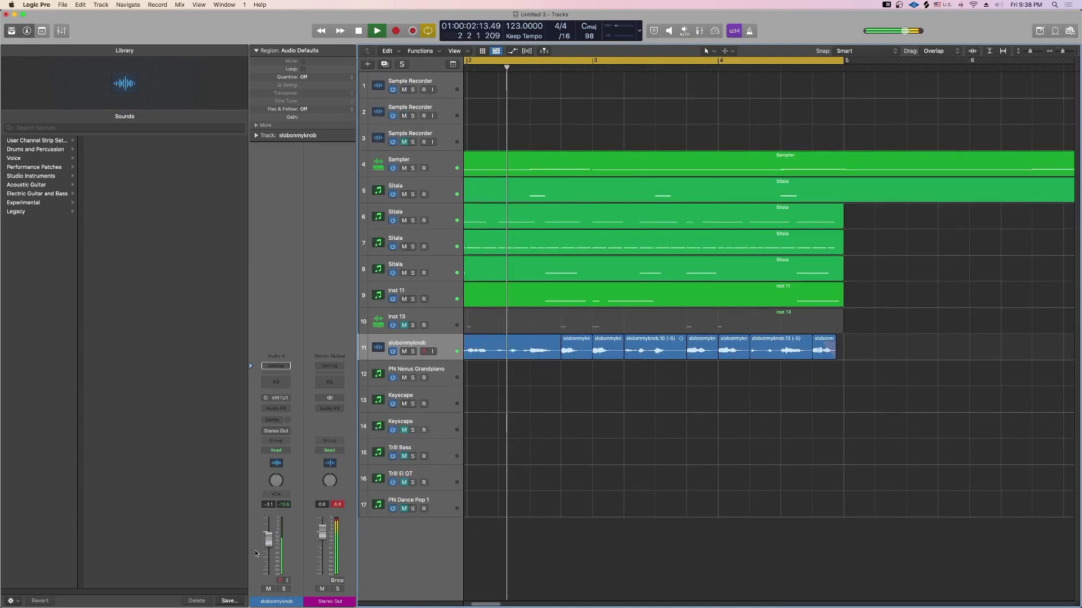
left_click(282, 384)
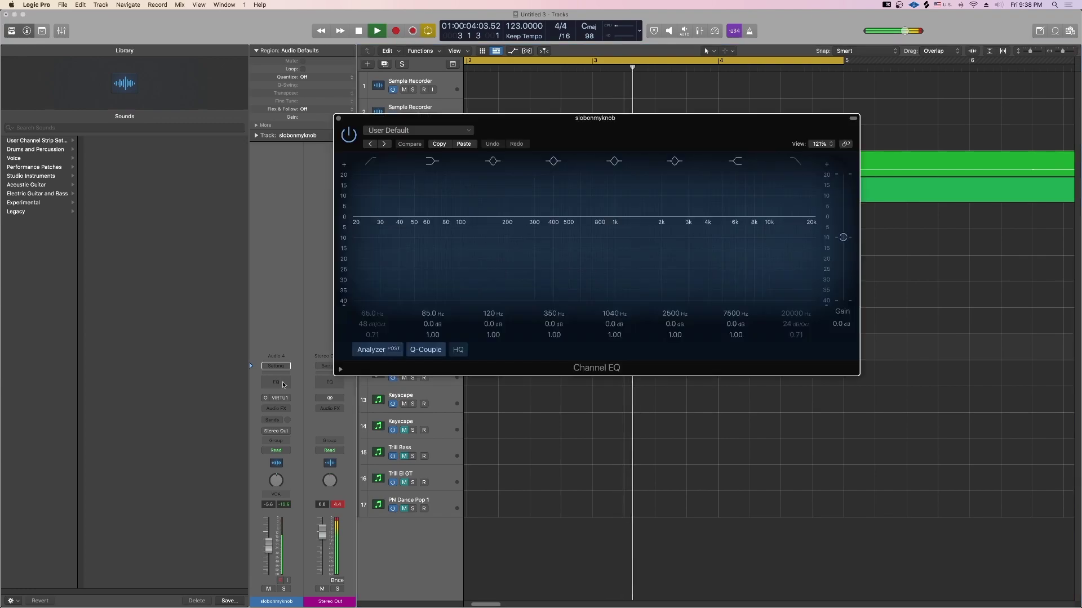
left_click(432, 237)
left_click_drag(431, 223, 541, 217)
left_click(794, 162)
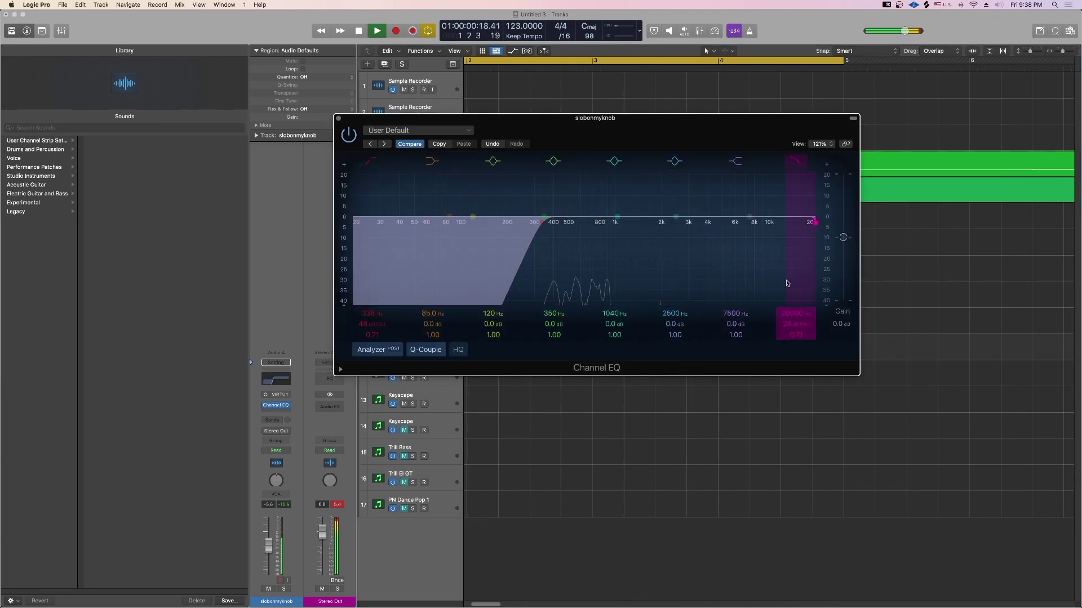
left_click_drag(787, 313, 787, 313)
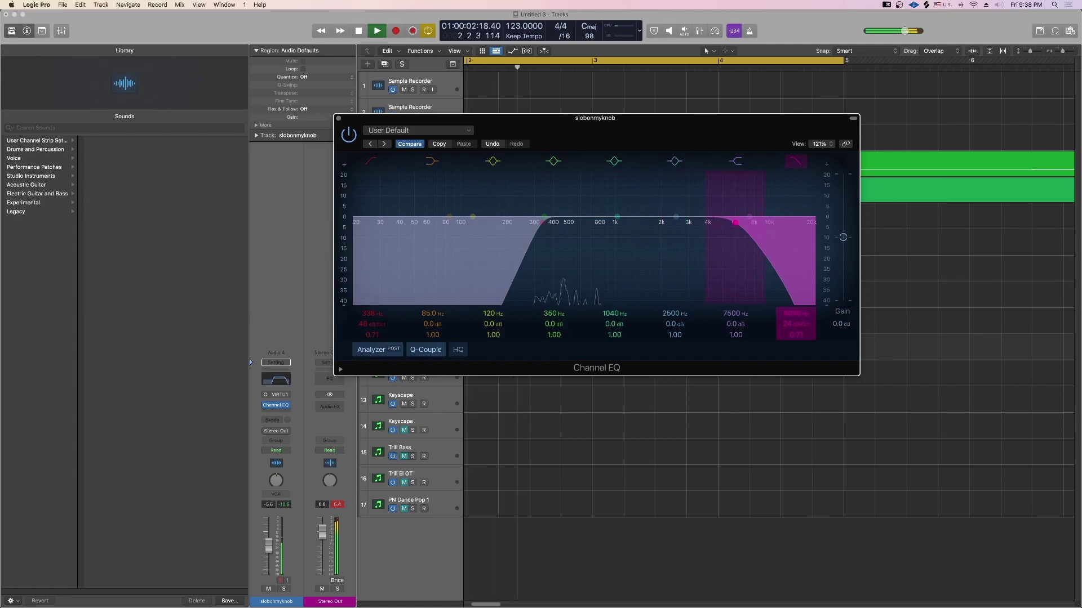
key("F15")
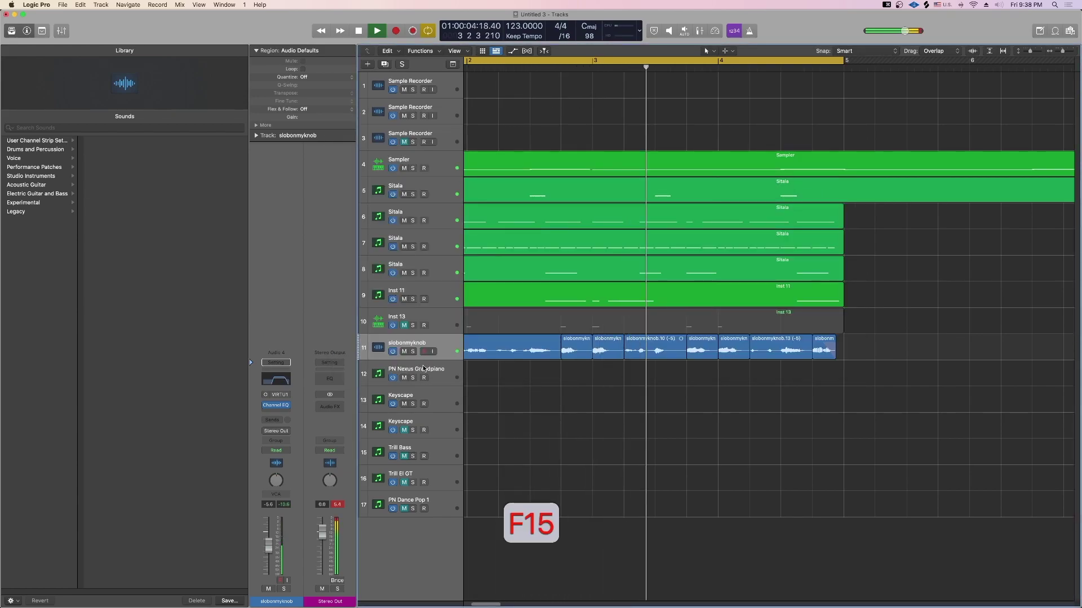
Step: Stop playback and add an empty software instrument track below the vocal track
key("space")
key("equal")
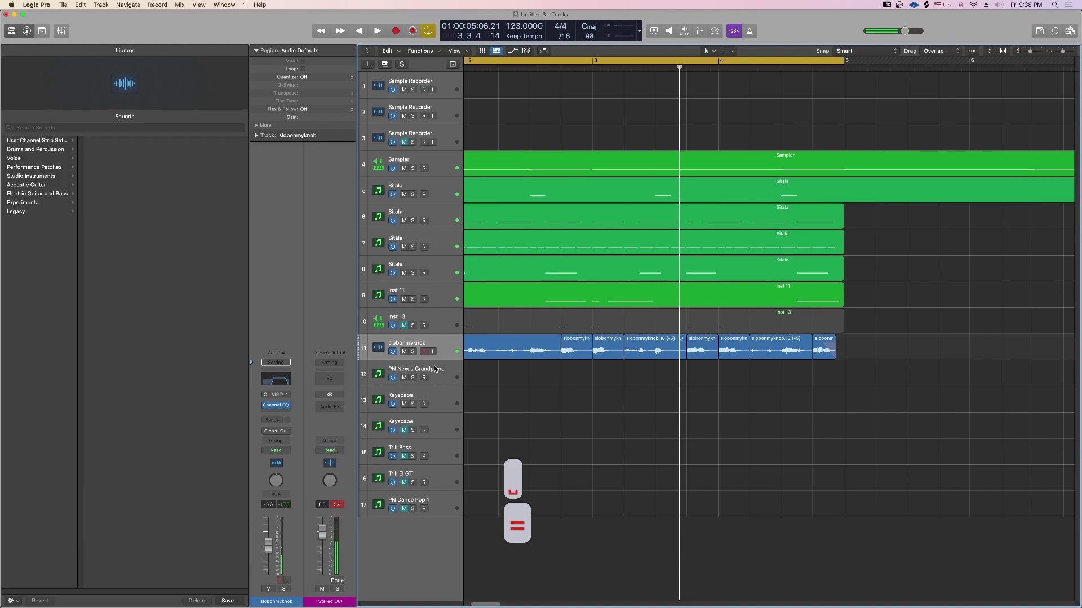
left_click(282, 398)
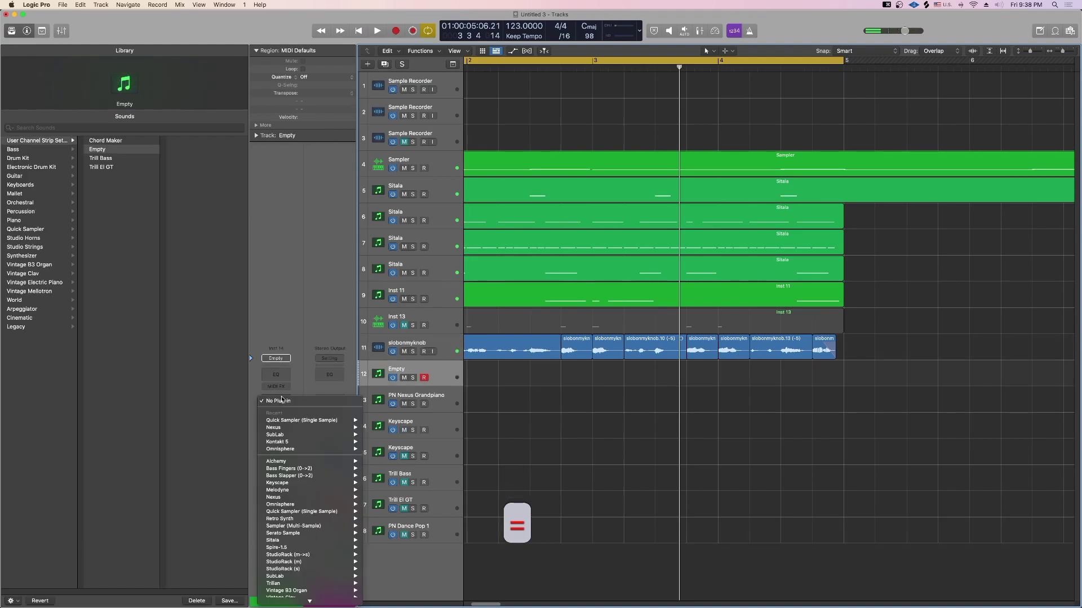
left_click(295, 270)
Step: Import screw140.wav from the SAMPLE CUSTOM folder onto a new audio track at bar 1 and play it with the beat
left_click(1070, 31)
scroll(952, 519, "up", 1)
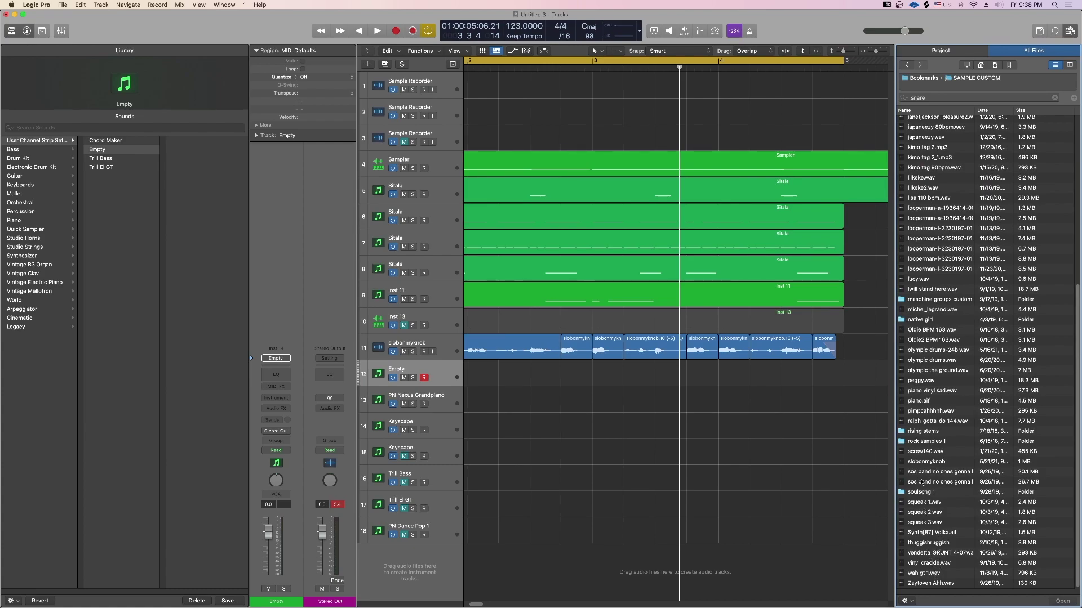
left_click_drag(920, 456, 572, 563)
left_click_drag(641, 565, 591, 568)
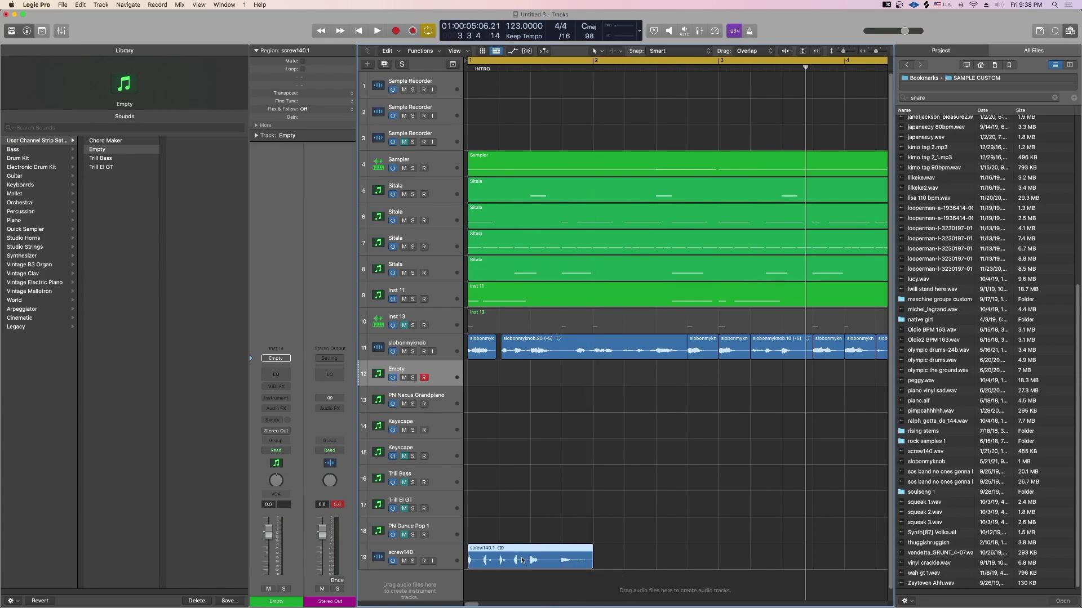
key("Return")
key("space")
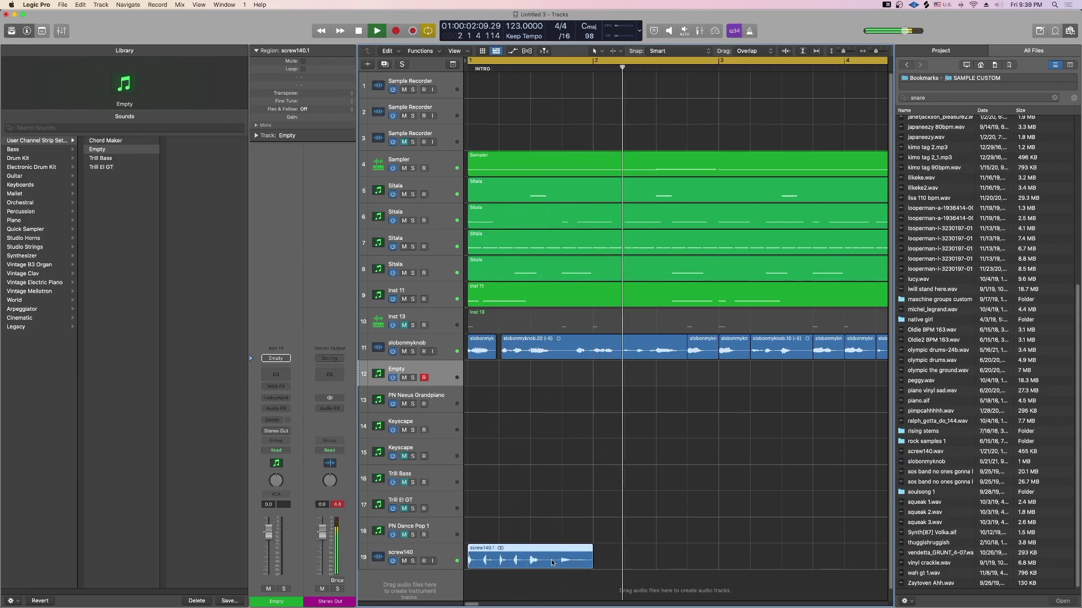
Step: Copy the screw140 region from bar 1 and place the copy at bar 4
left_click_drag(540, 561, 778, 562)
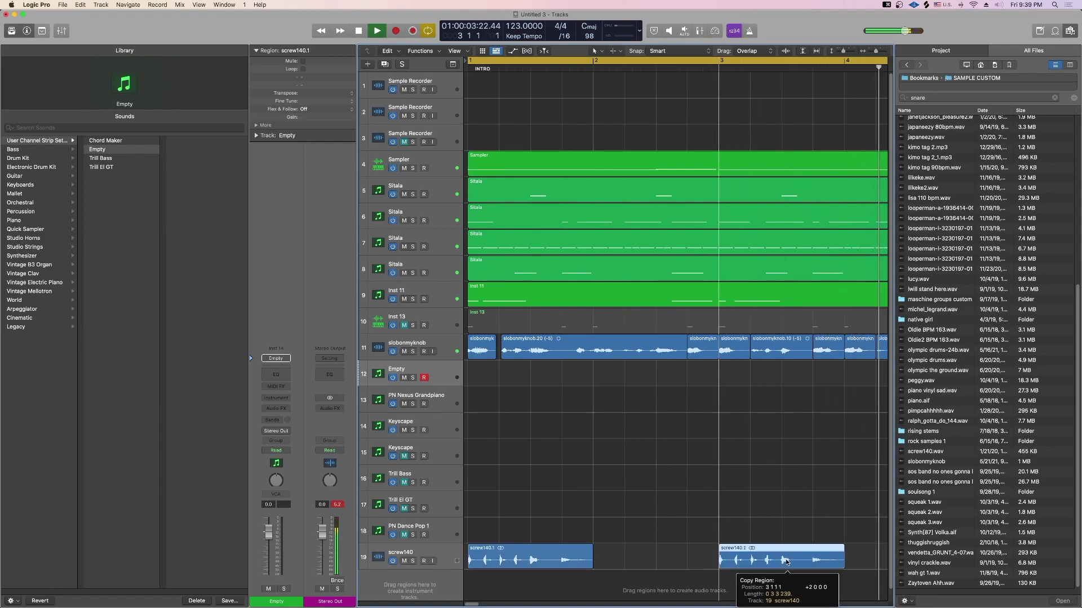
key("space")
scroll(775, 527, "right", 4)
left_click_drag(707, 560, 791, 567)
scroll(649, 549, "left", 4)
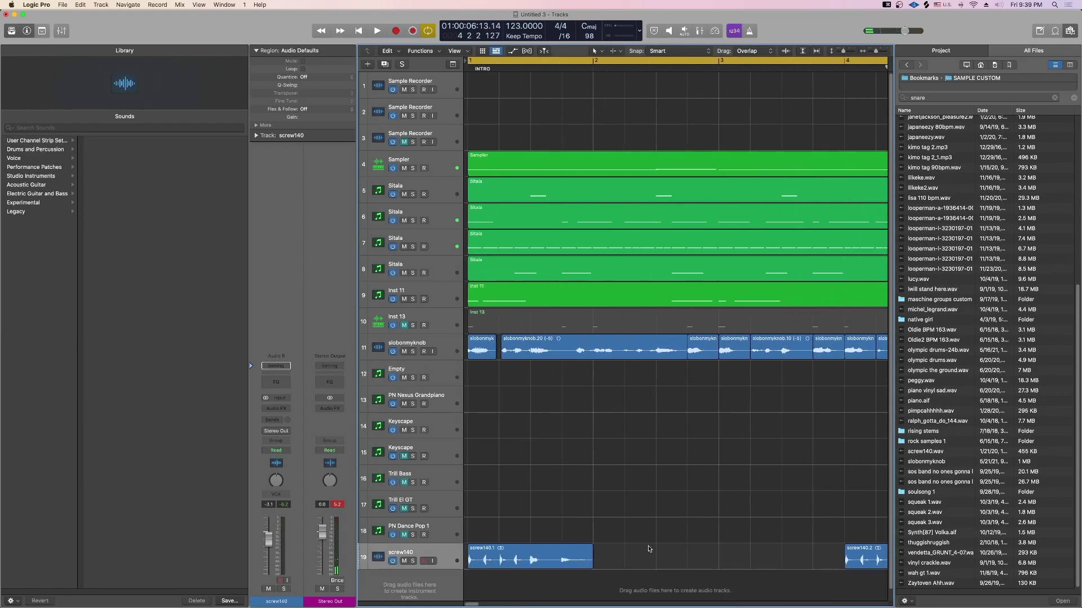
Step: Delete the original screw140 region at bar 1 and play the loop with only the bar 4 region
left_click(529, 550)
key("q")
key("space")
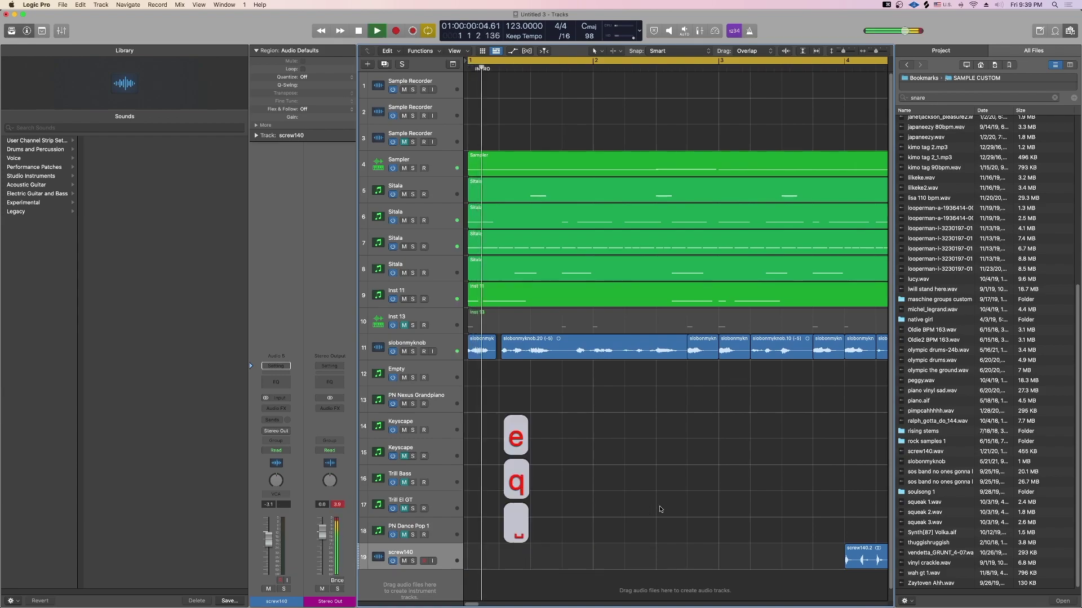
key("super+Left")
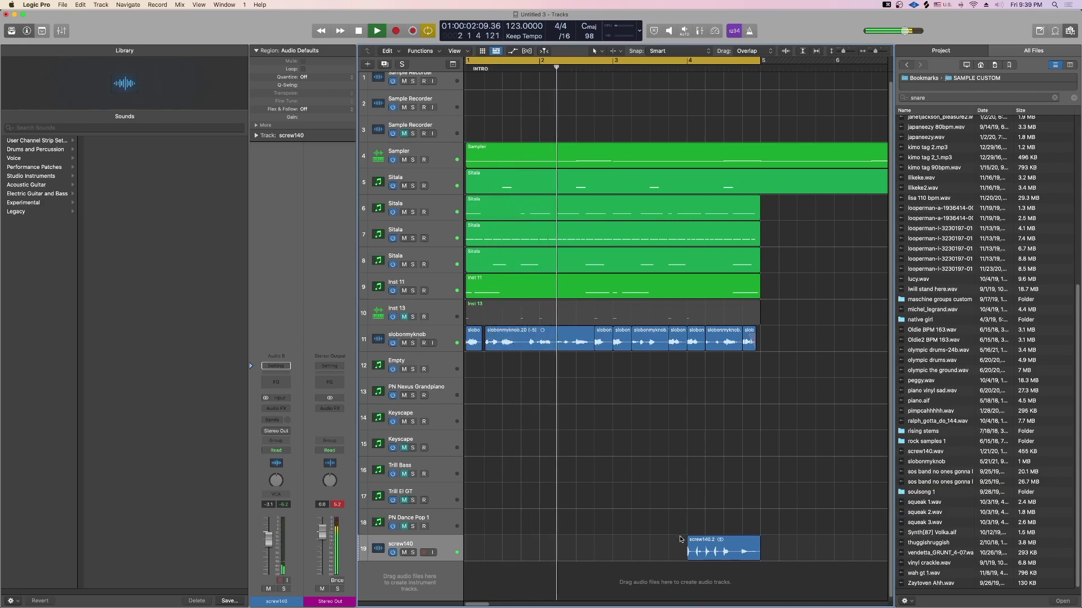
key("space")
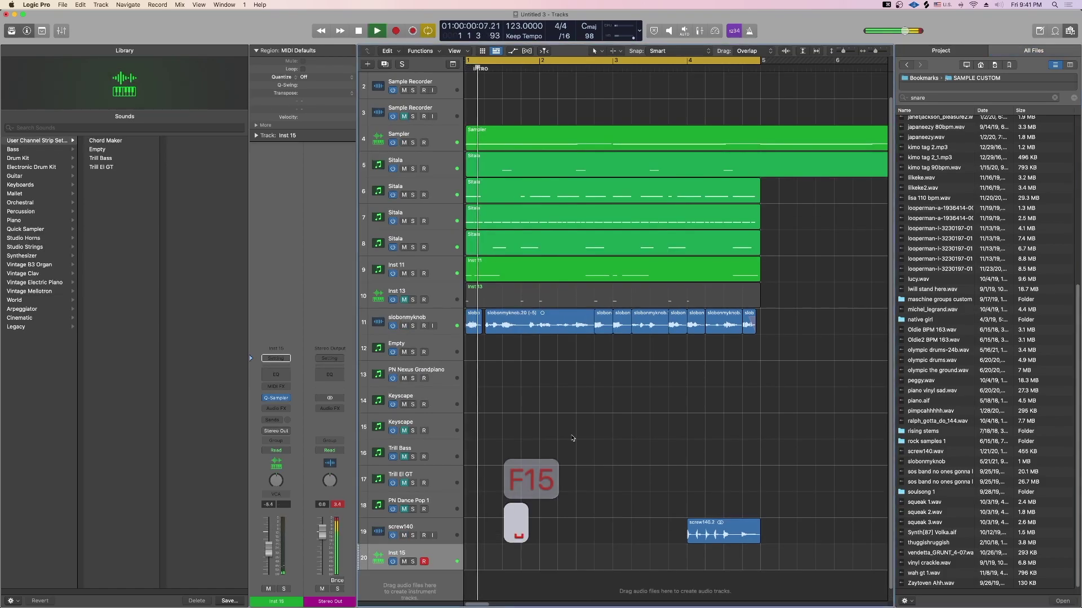
Step: Play the beat, and audition the Hhp11_Chronic, Hhp17_Fatty and Hhp28_Kicker loops in the SAMPLE CUSTOM folder
key("space")
scroll(573, 435, "down", 2)
key("space")
scroll(950, 335, "up", 2)
scroll(949, 334, "up", 8)
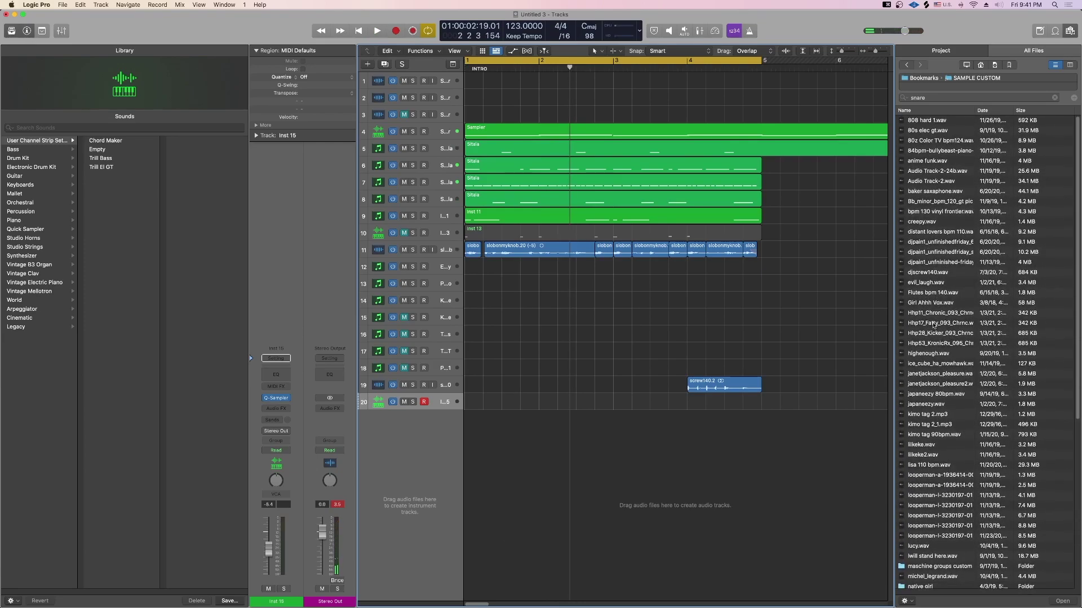
left_click(946, 315)
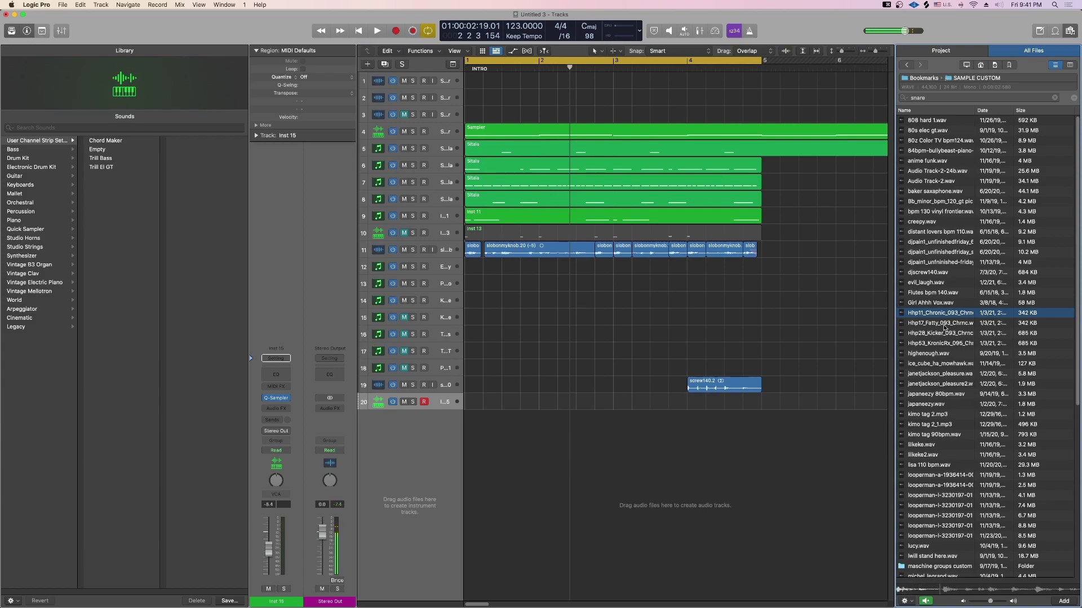
left_click(945, 325)
left_click(944, 334)
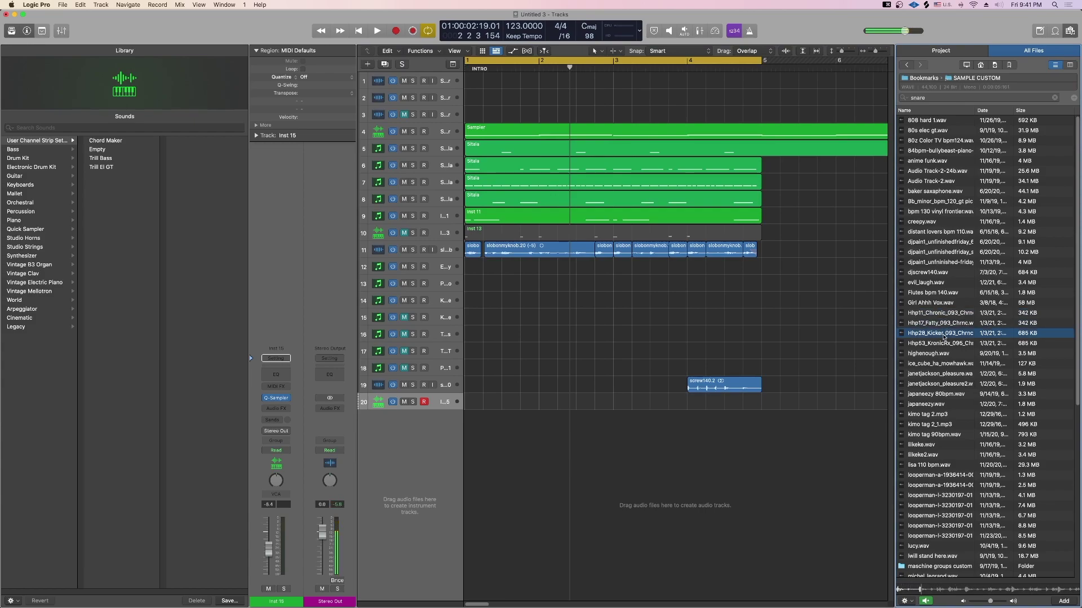
left_click(946, 314)
Step: Import the Hhp17_Fatty_093 loop onto a new audio track at bar 1
left_click_drag(950, 326, 612, 427)
key("super+Down")
key("super+Down")
key("super+Down")
key("super+Down")
key("super+Down")
scroll(594, 475, "down", 2)
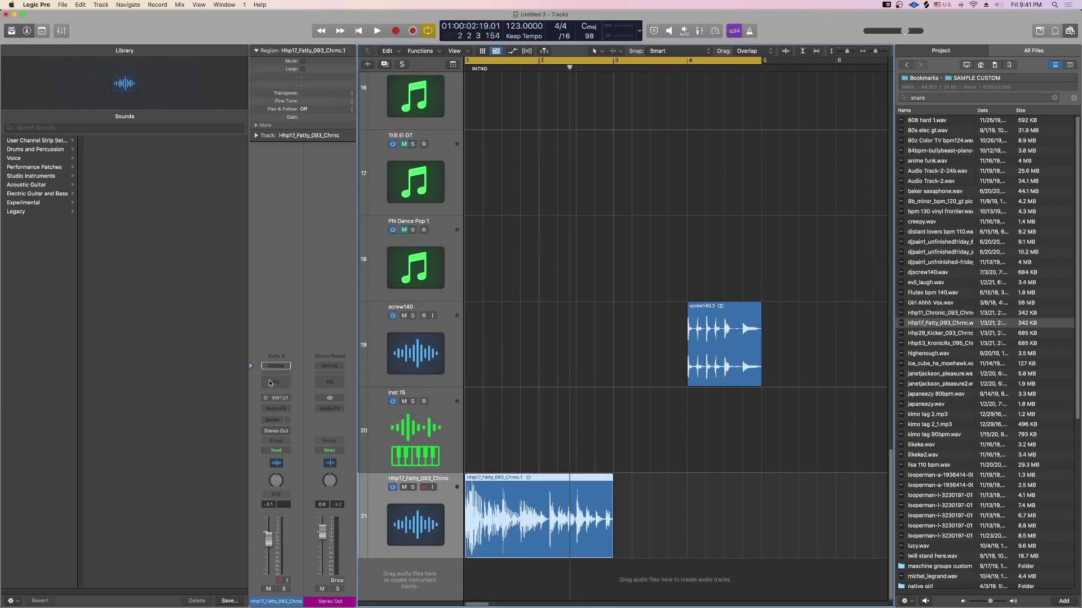
Step: Add a Channel EQ to the Hhp17_Fatty track with a 368 Hz low cut at 48 dB/Oct and a 4260 Hz high cut
left_click(274, 383)
left_click(371, 162)
left_click_drag(363, 315, 362, 268)
left_click(794, 161)
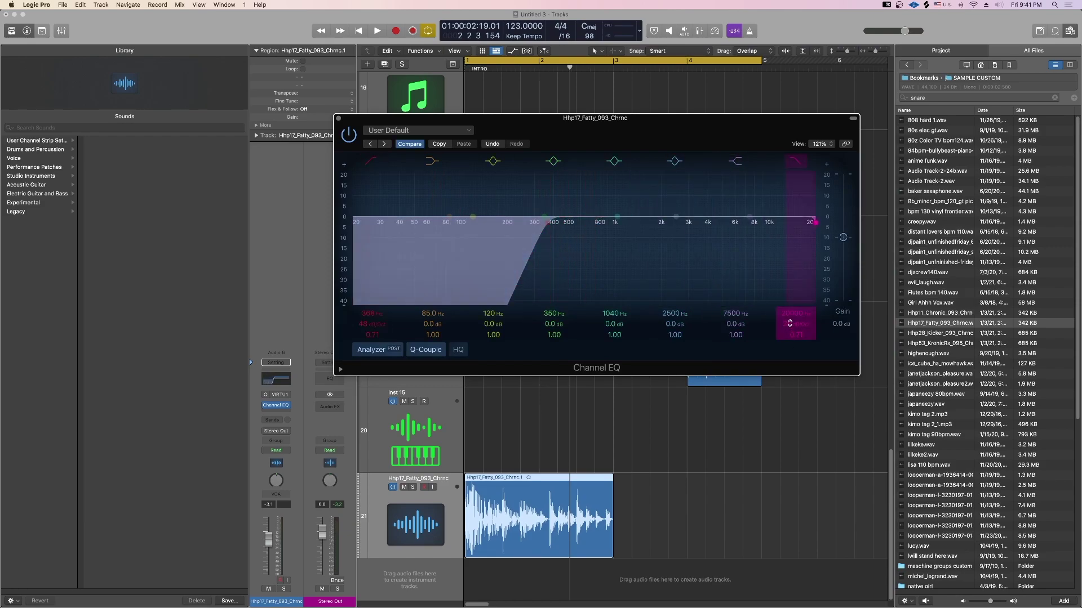
left_click_drag(795, 314, 795, 344)
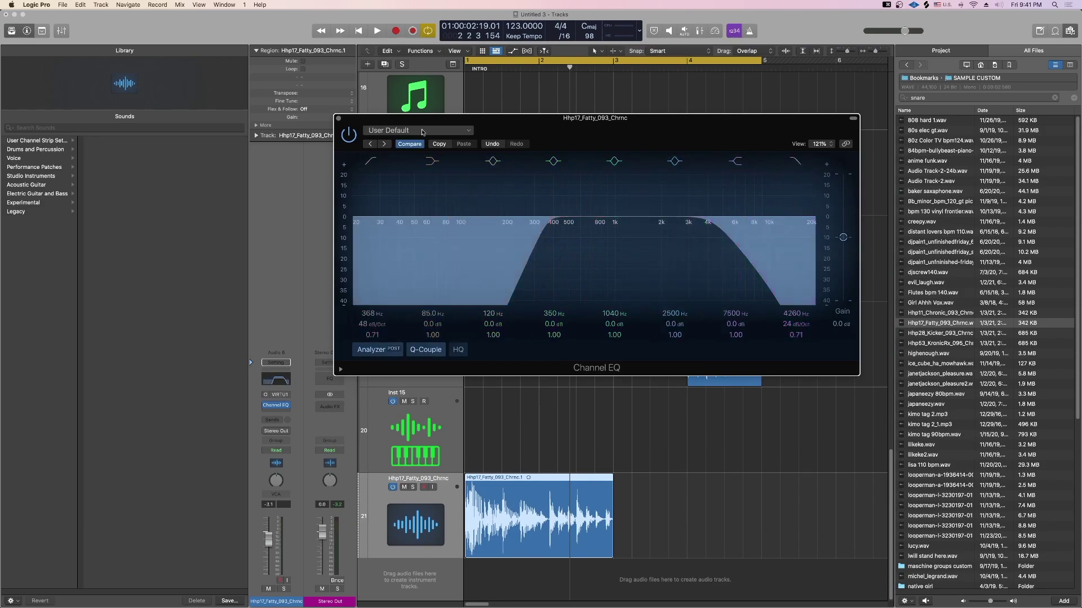
left_click(338, 119)
Step: Play the beat, repeat the Hhp17_Fatty loop at bar 3 and raise its track to about -1.8 dB
scroll(519, 420, "left", 1)
key("space")
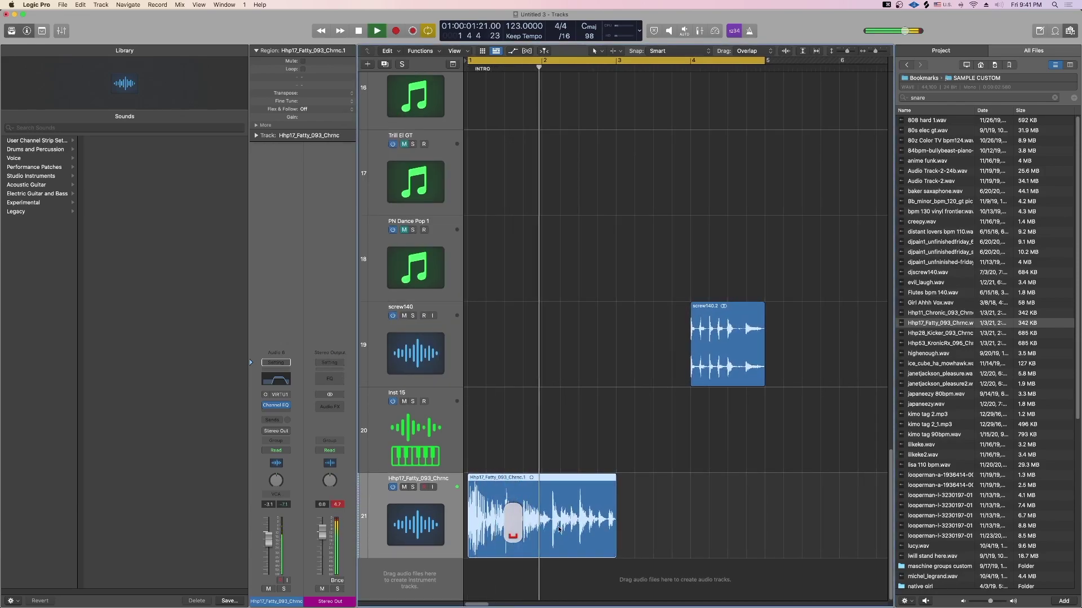
key("super+d")
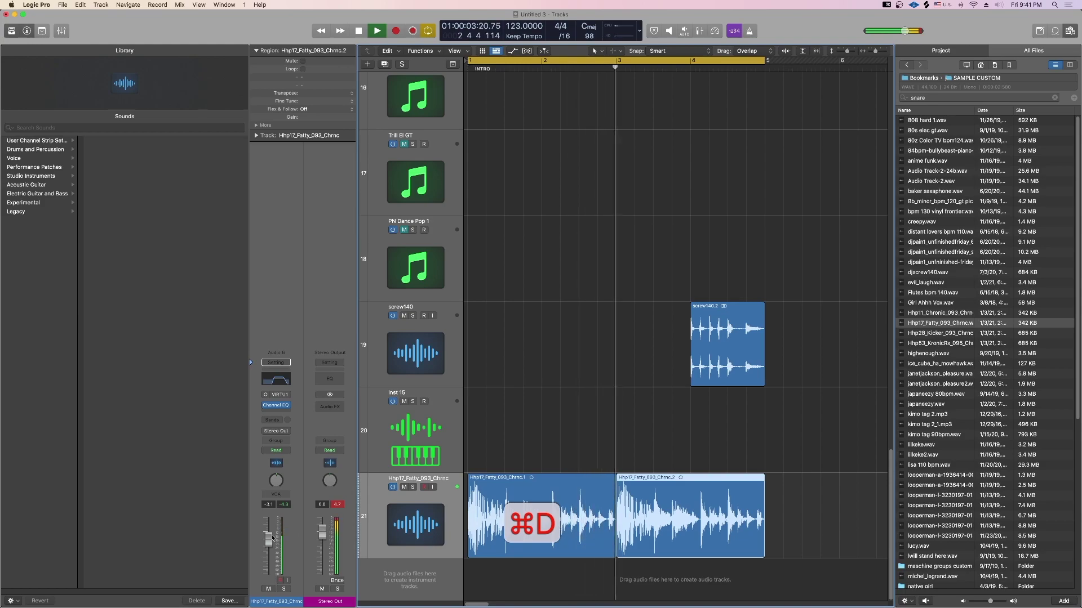
left_click_drag(269, 541, 270, 536)
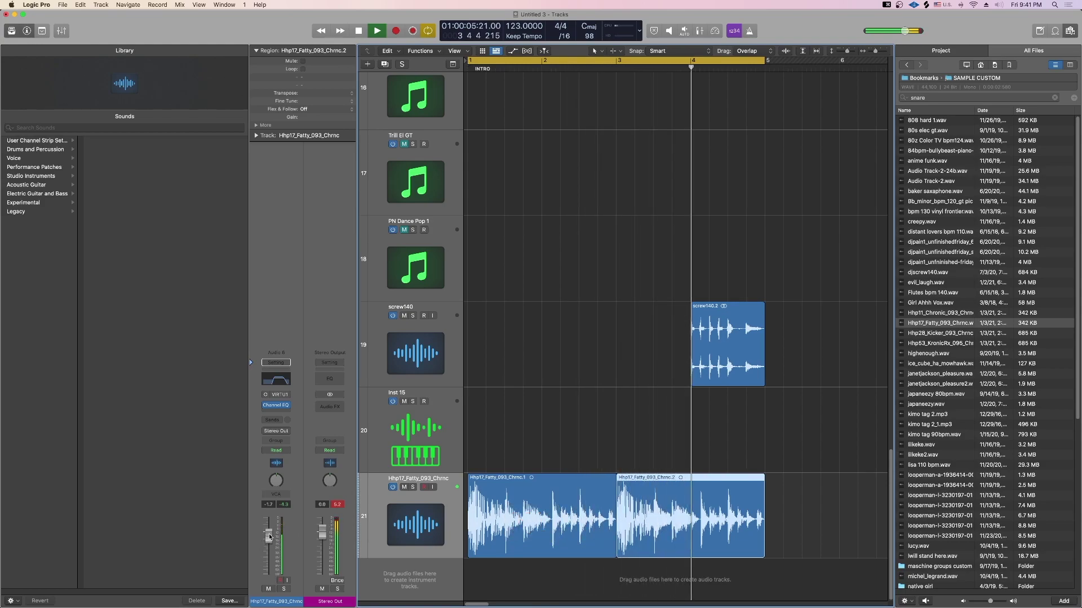
Step: Lower the Hhp17_Fatty track's EQ high cut to about 3.3 kHz and readjust its low cut
left_click(277, 379)
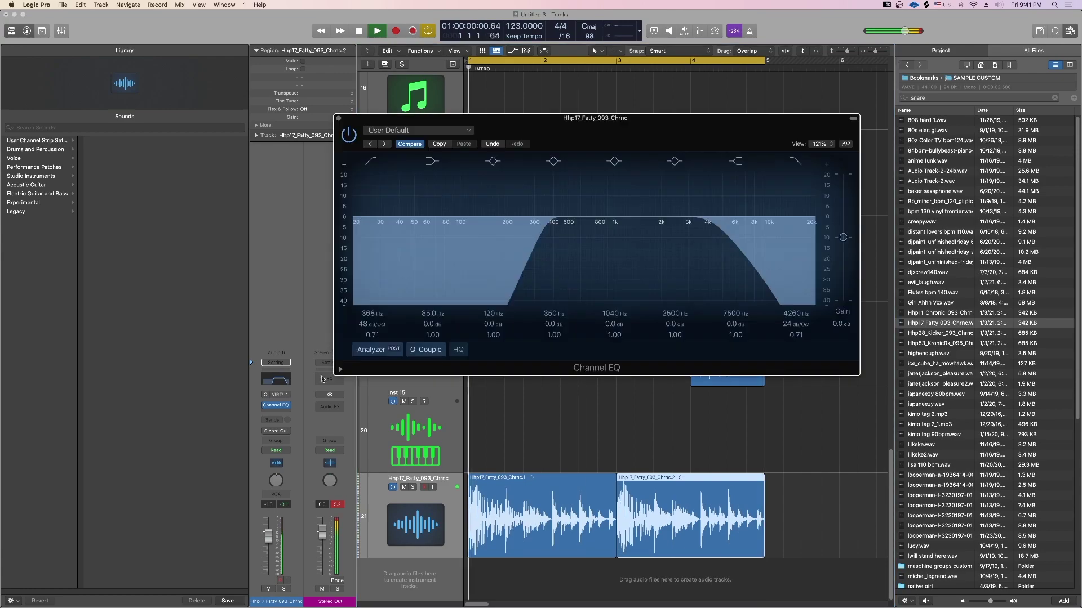
left_click_drag(795, 314, 796, 328)
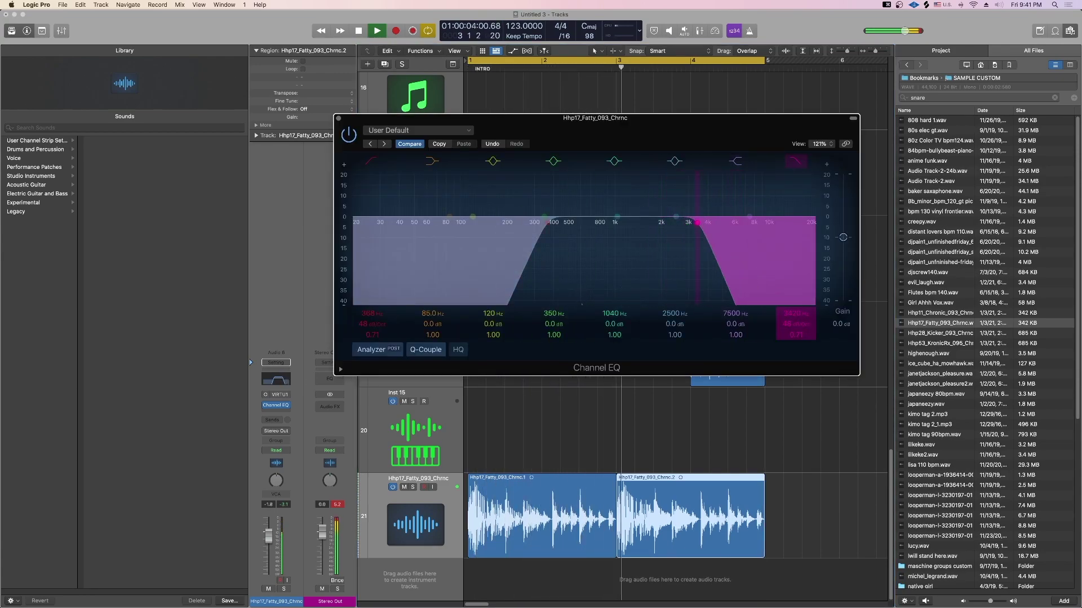
left_click_drag(372, 313, 372, 324)
key("F15")
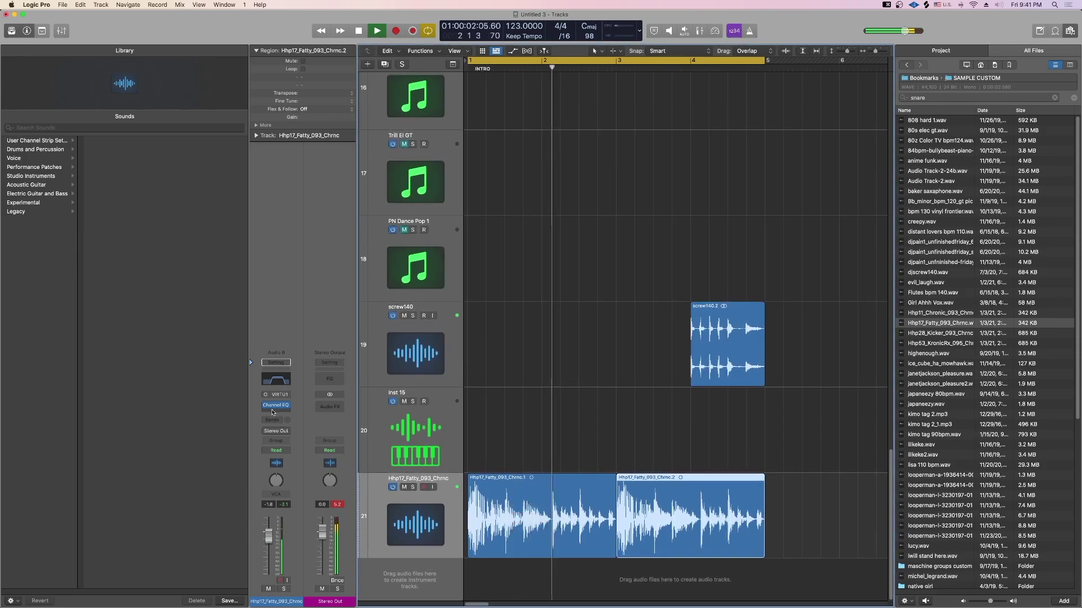
Step: Insert the AIRFlanger effect on the Hhp17_Fatty track and reduce its mix while the beat plays
left_click(276, 414)
mouse_move(291, 563)
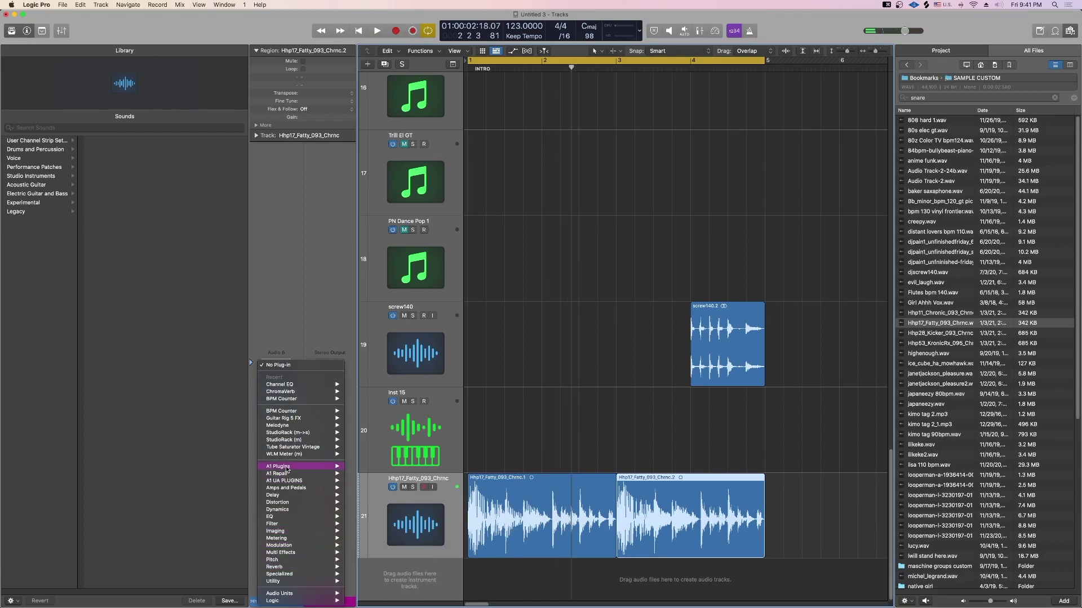
mouse_move(287, 467)
mouse_move(390, 262)
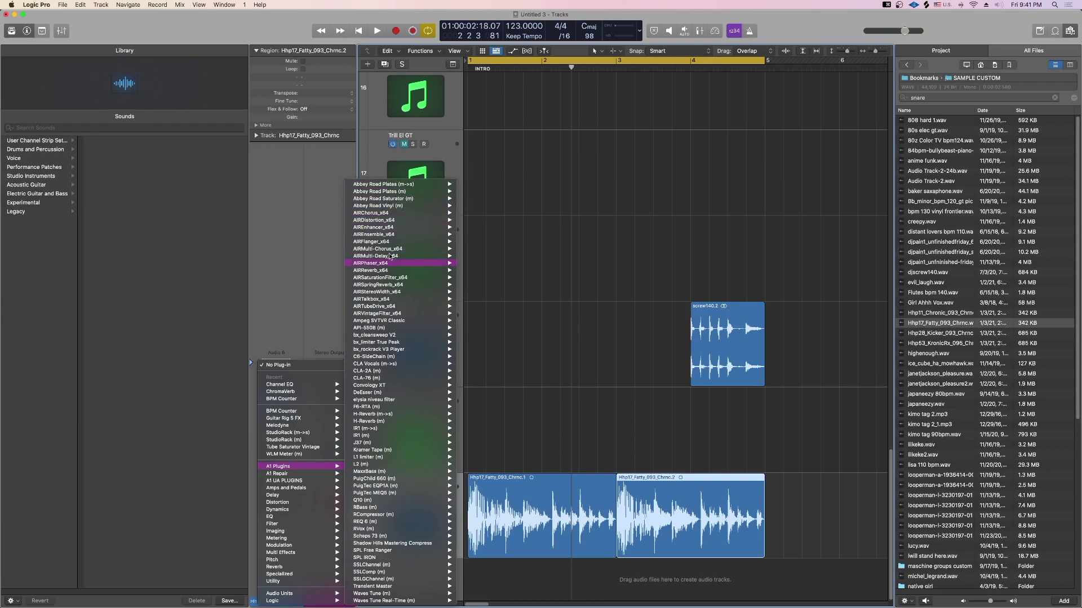
left_click(323, 269)
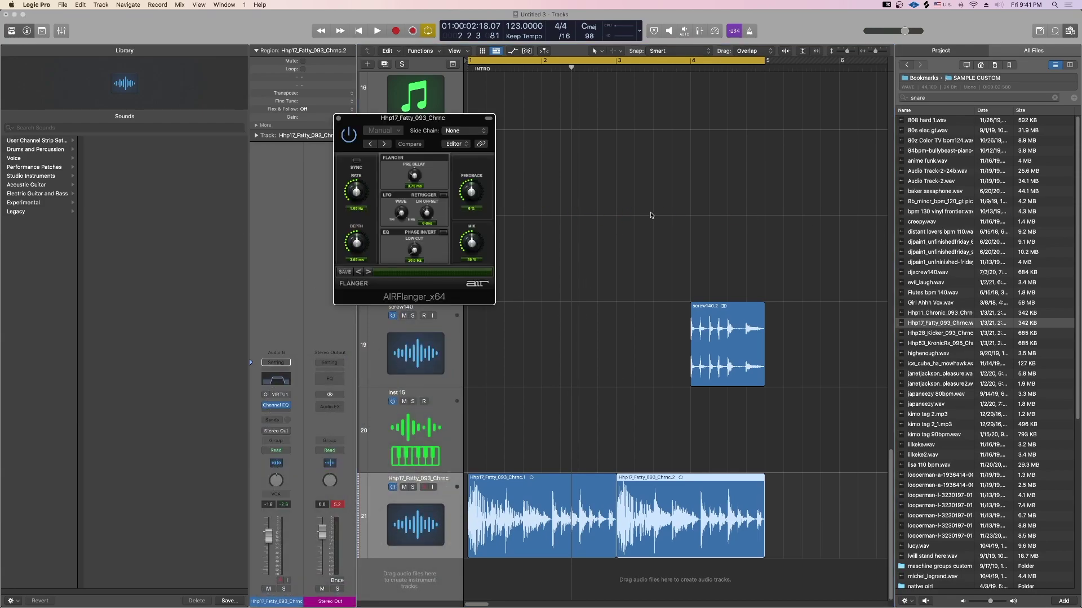
key("space")
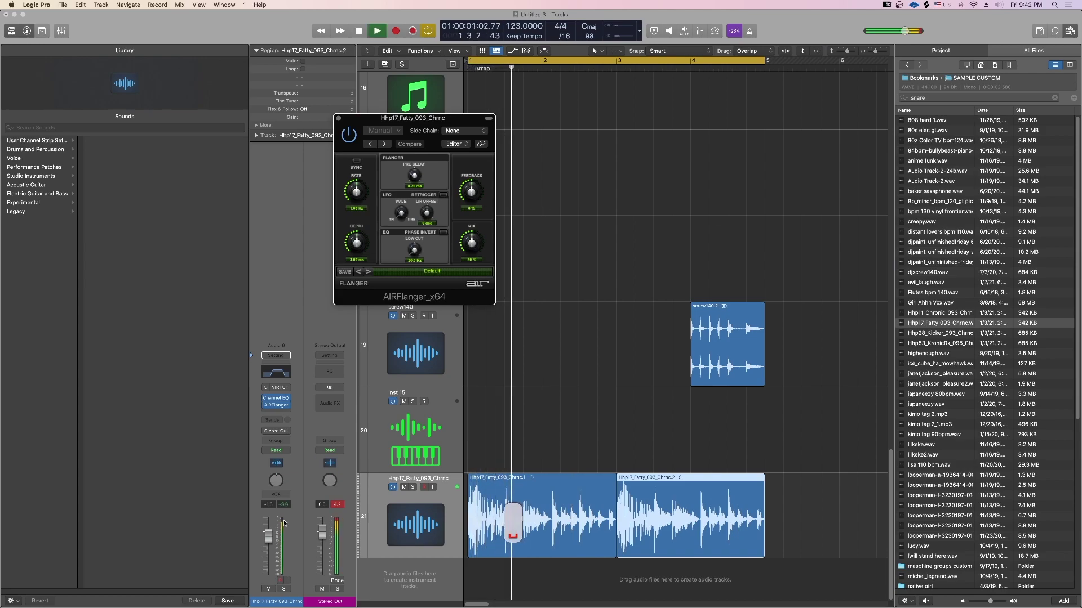
left_click_drag(465, 250, 464, 264)
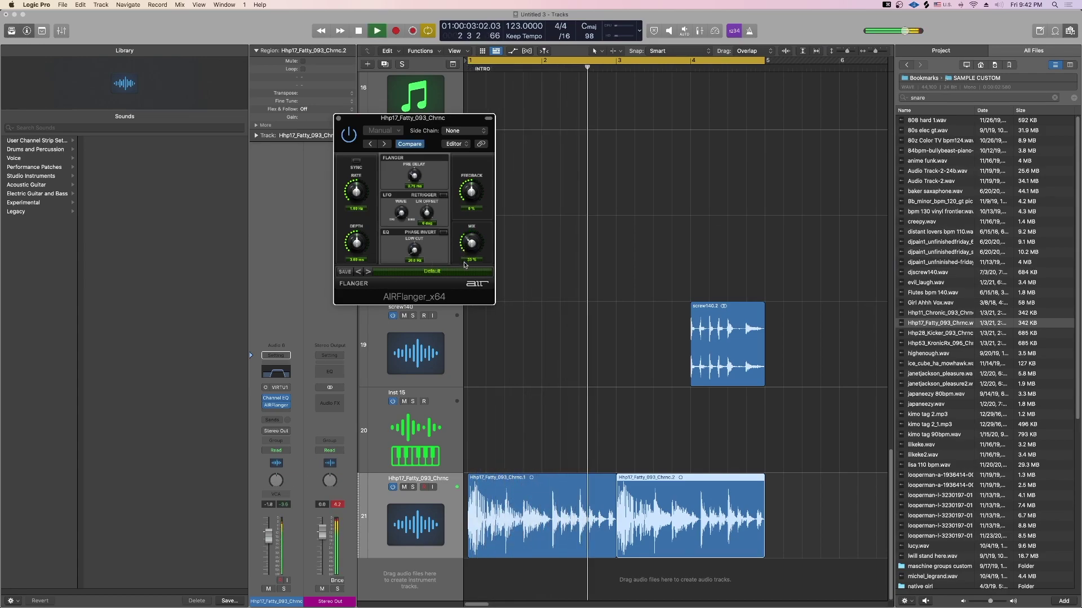
left_click(338, 118)
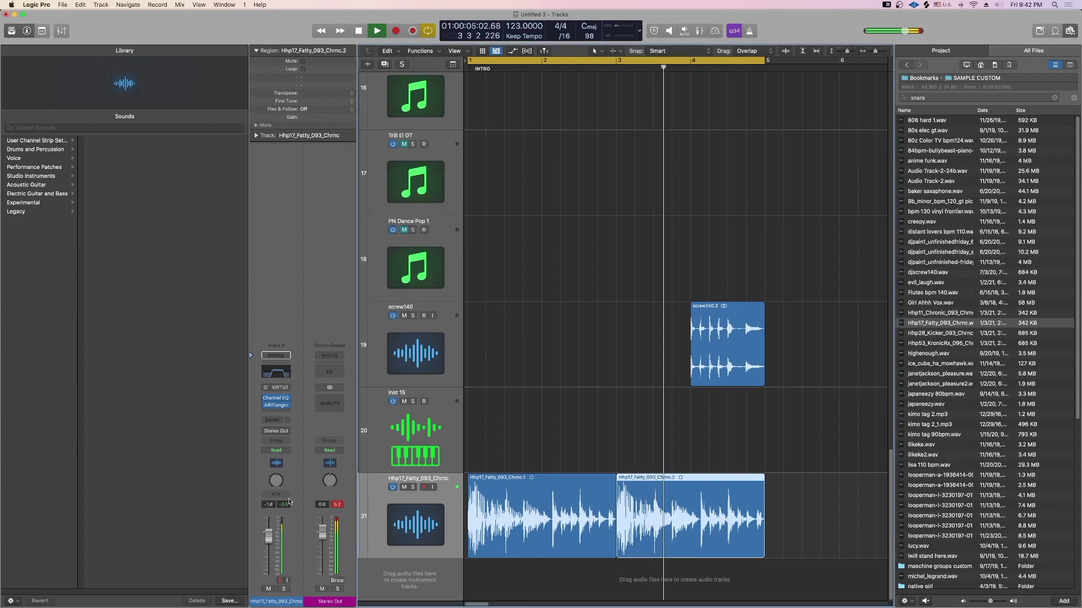
Step: Insert a Compressor on the Hhp17_Fatty track with a lower threshold, more make-up gain and a shorter release
left_click(274, 413)
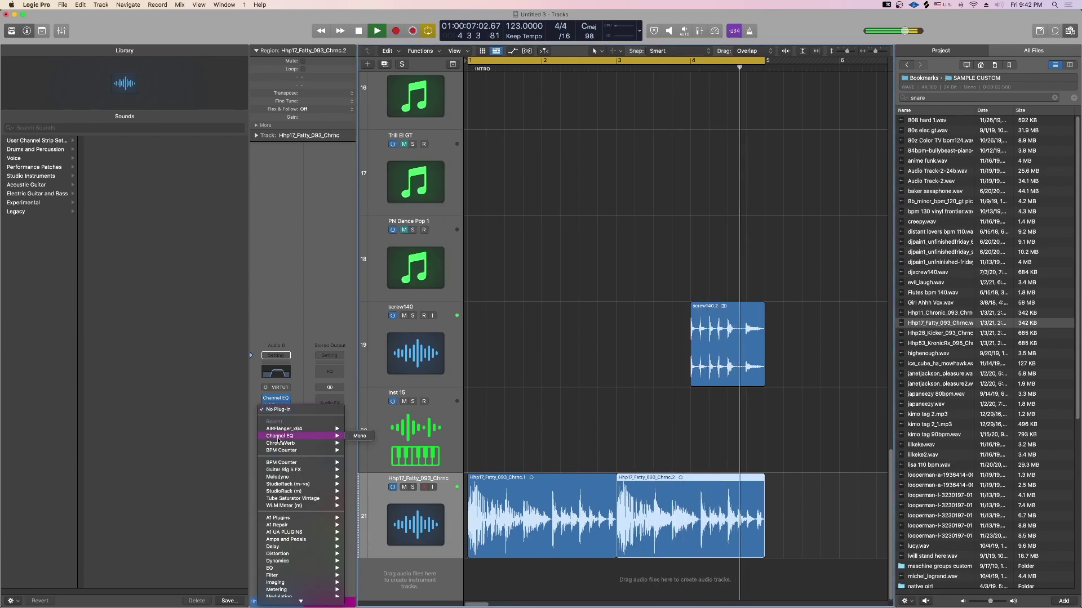
mouse_move(293, 561)
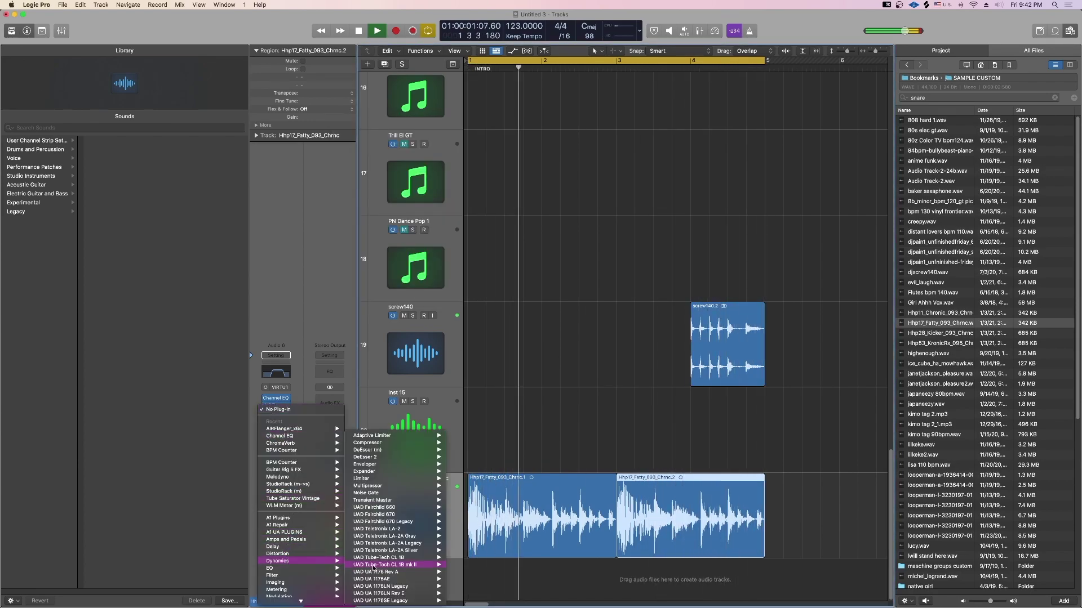
left_click(369, 443)
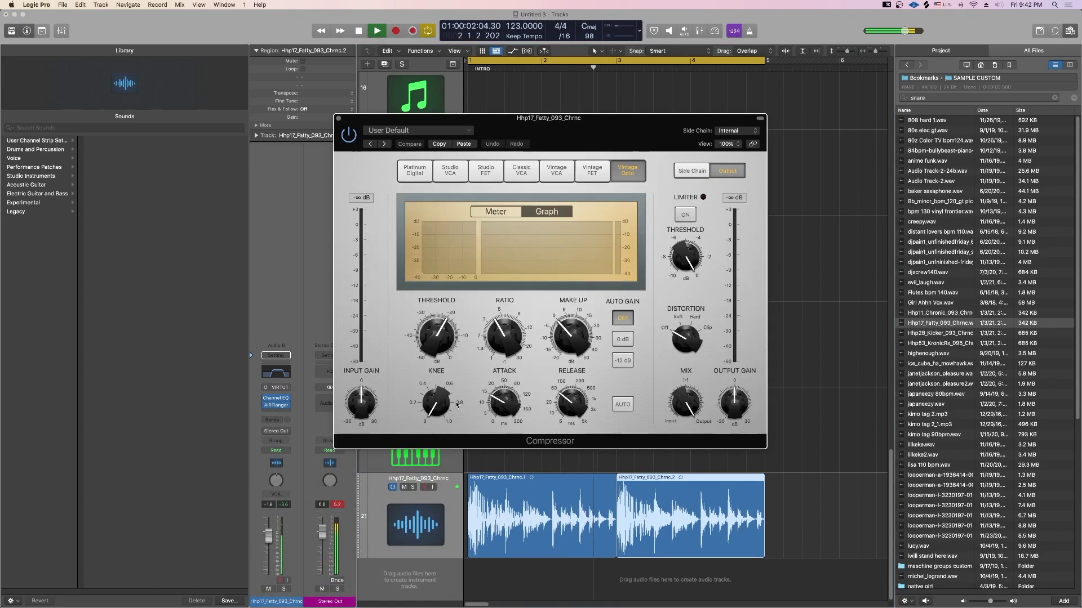
left_click_drag(443, 332, 445, 341)
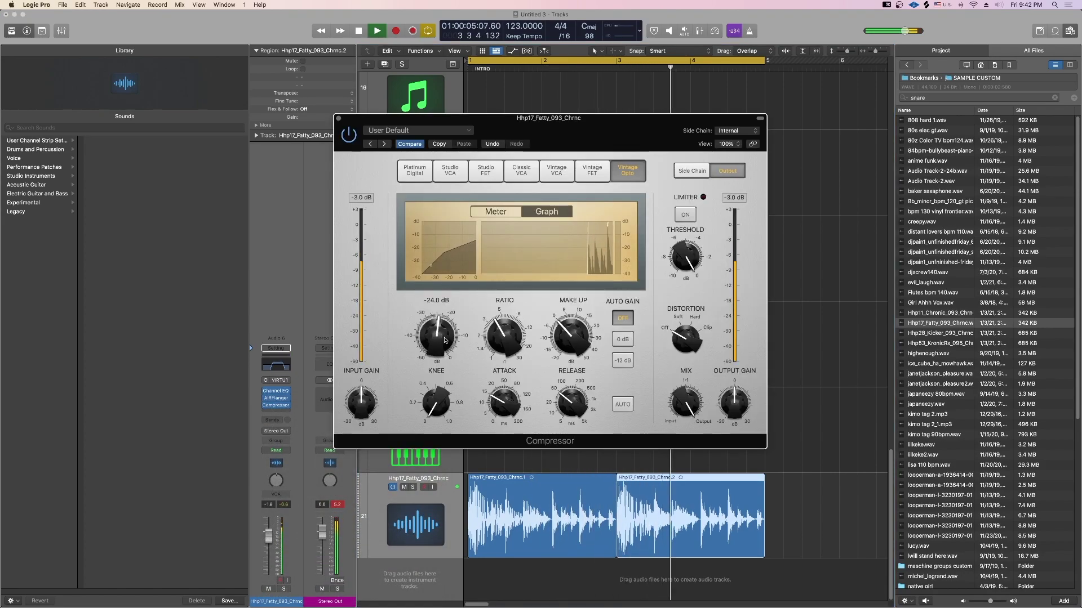
left_click_drag(572, 337, 575, 324)
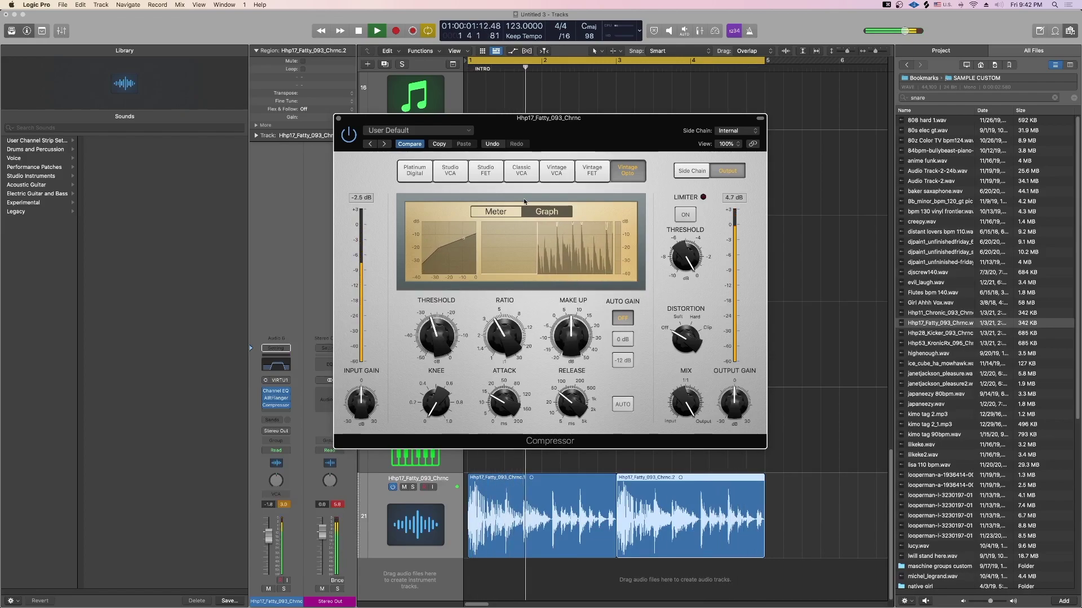
left_click_drag(570, 402, 569, 417)
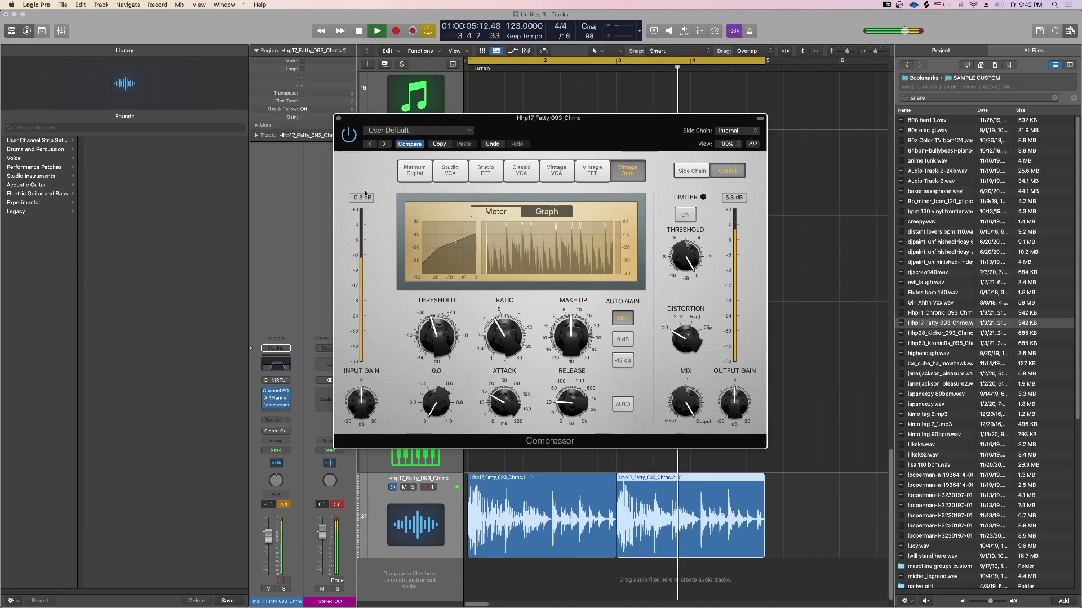
left_click(338, 118)
Step: Lower the Hhp17_Fatty track to about -6.2 dB and close the file browser
left_click_drag(272, 545, 272, 558)
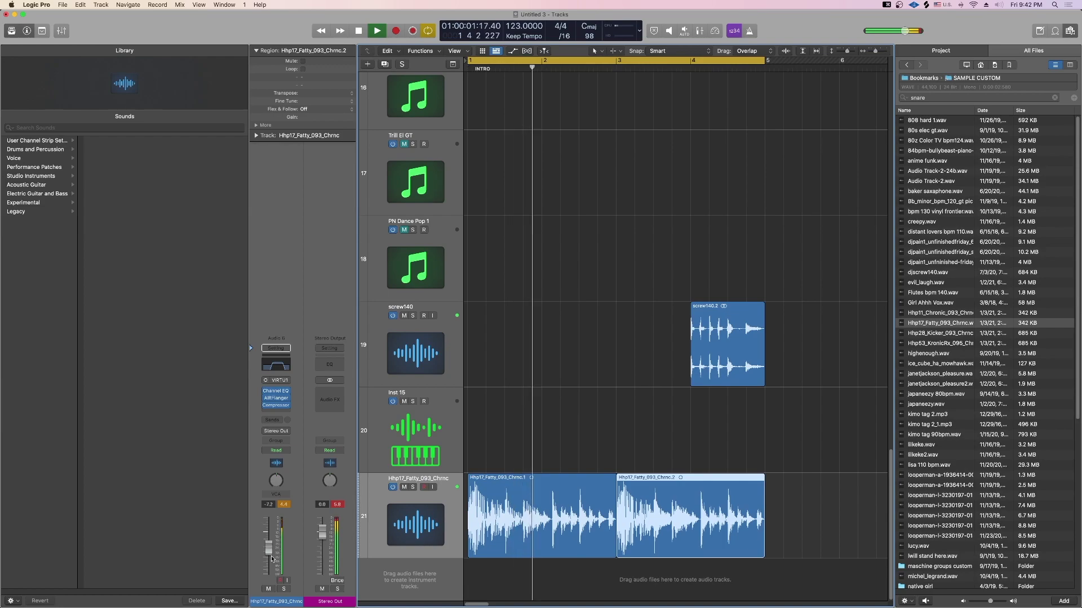
left_click(726, 264)
left_click(1070, 33)
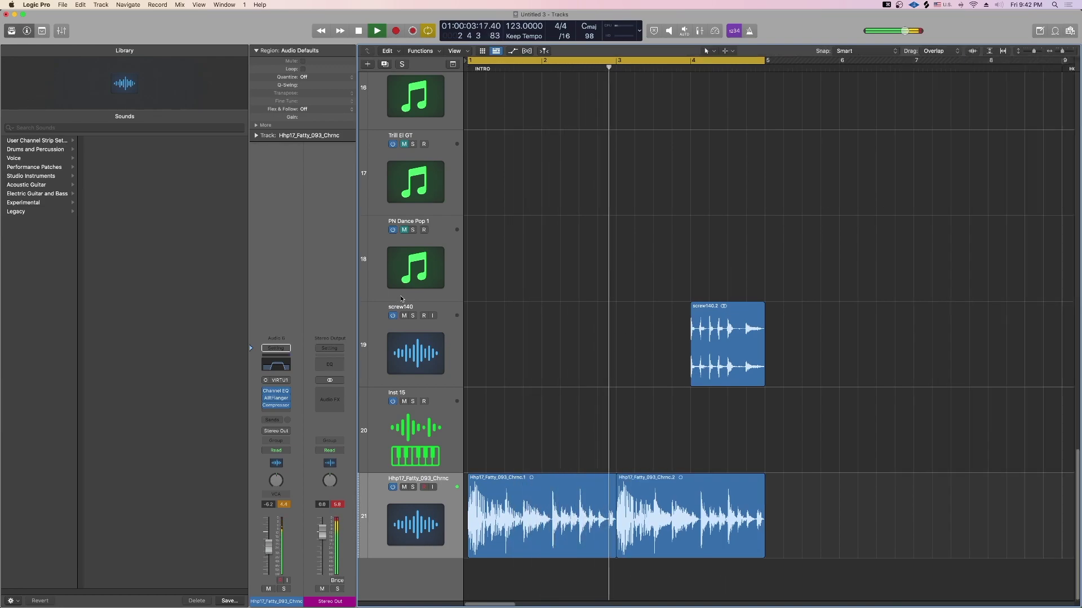
left_click(563, 325, "ctrl+alt")
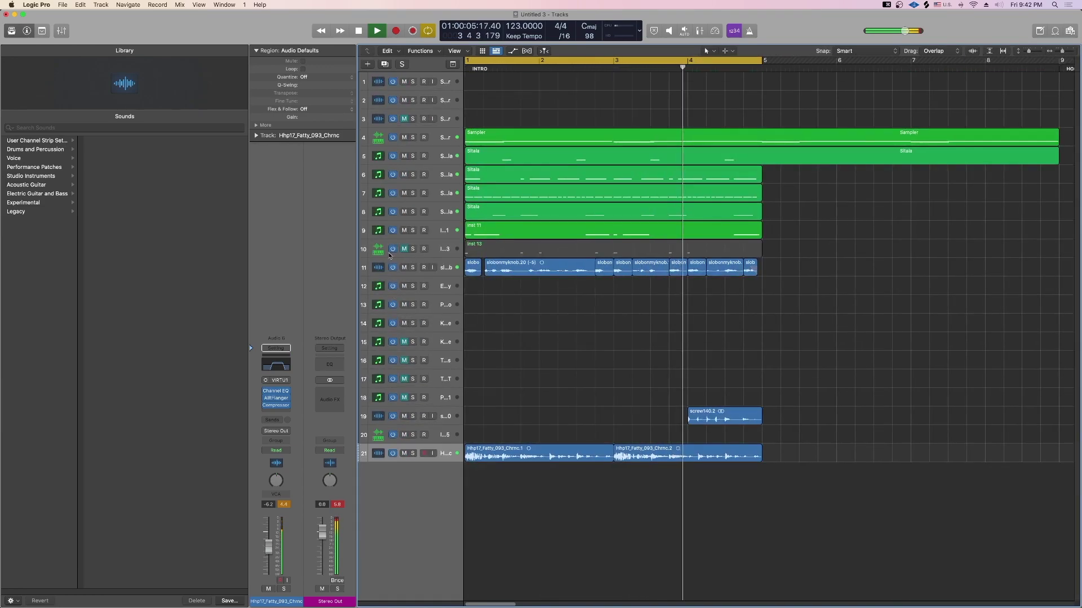
Step: Mute the slobonmyknob vocal track and lower the Hhp17_Fatty track to -10.2 dB
left_click(403, 267)
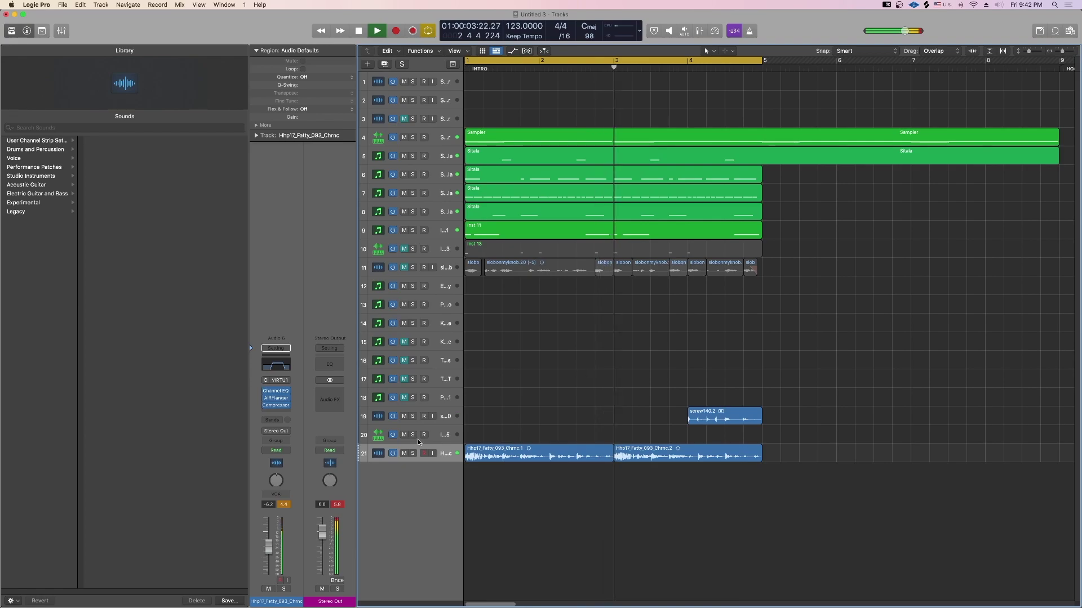
left_click(444, 453)
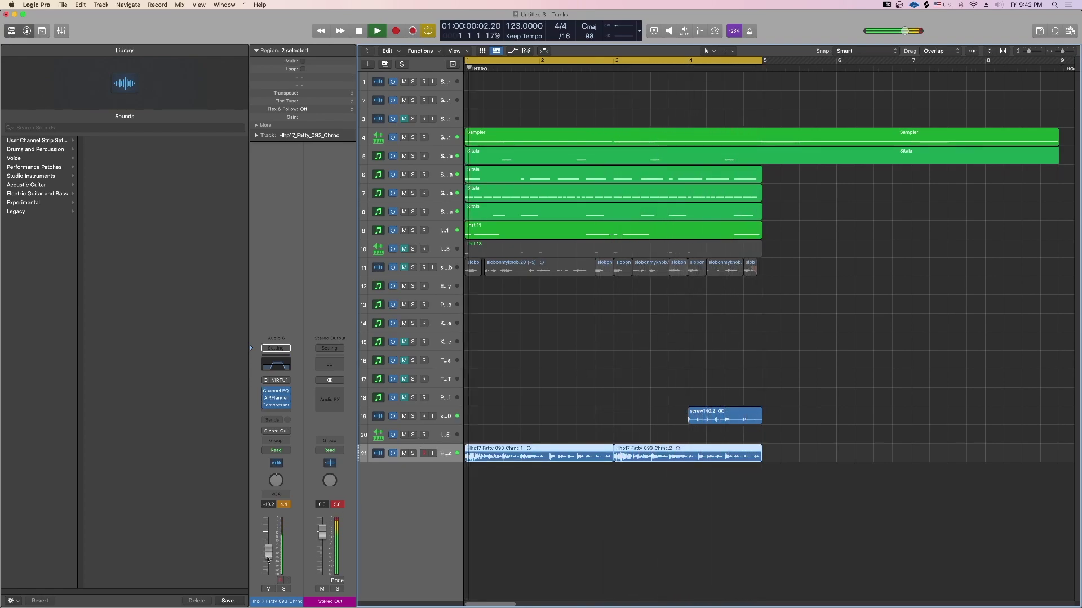
left_click(679, 349)
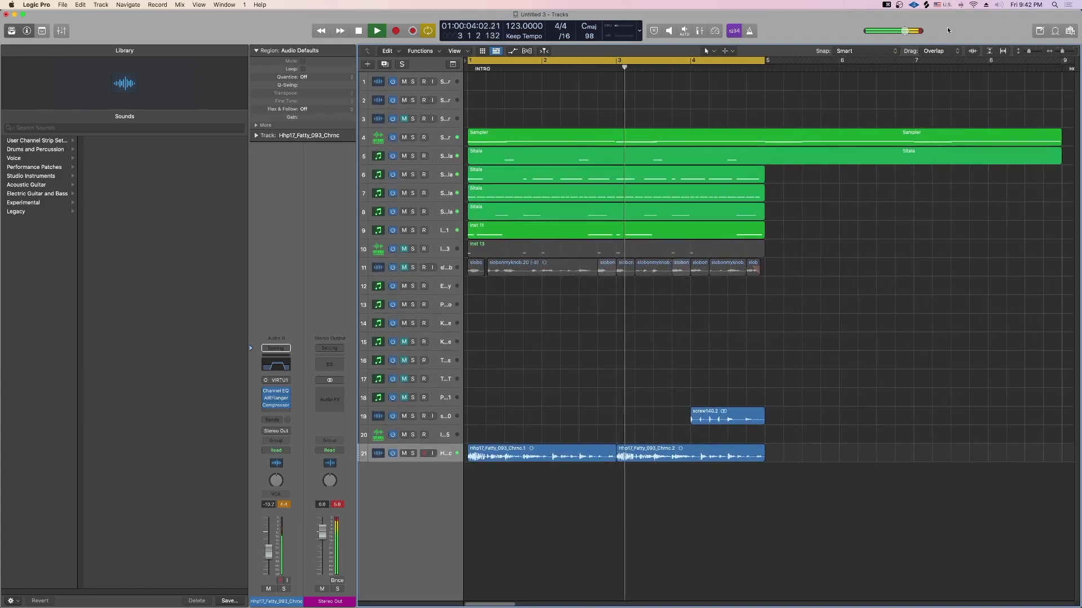
Step: Reopen the file browser and look through the SAMPLE CUSTOM folder for another sample to layer
left_click(1070, 31)
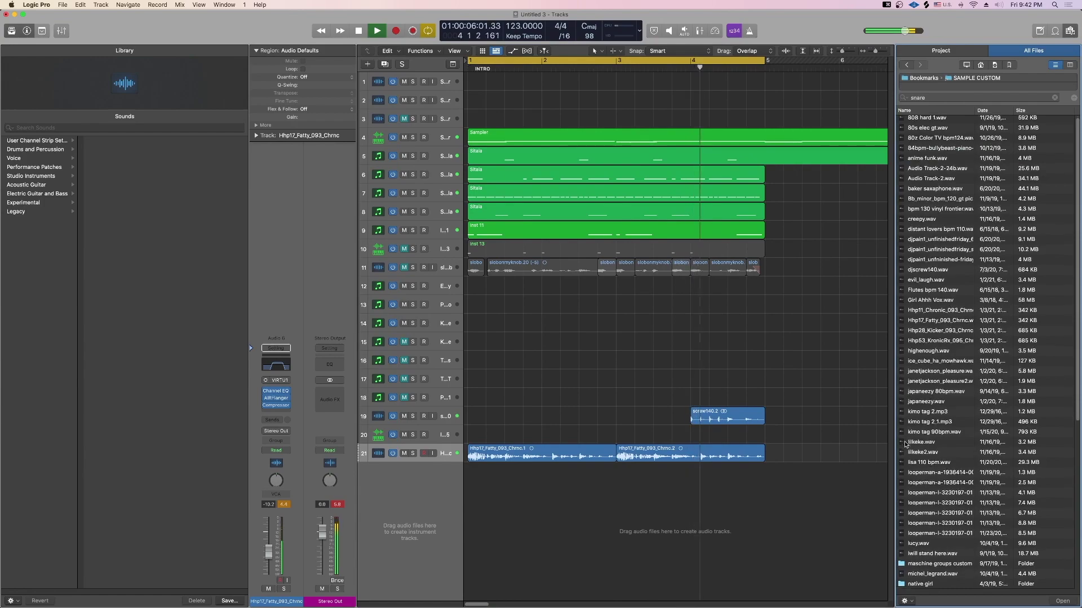
scroll(913, 448, "down", 2)
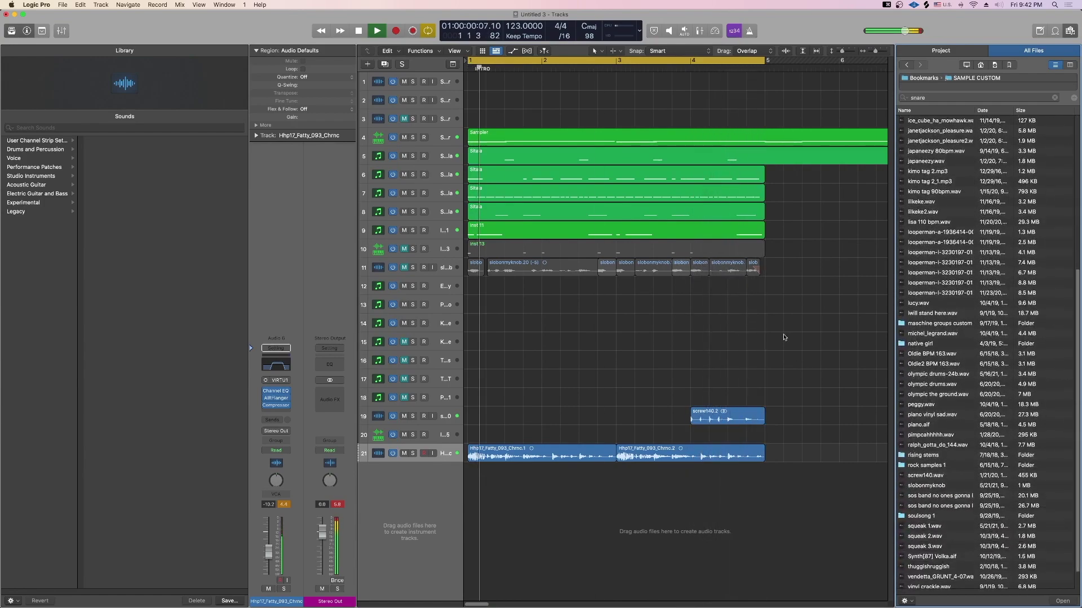
scroll(980, 404, "down", 2)
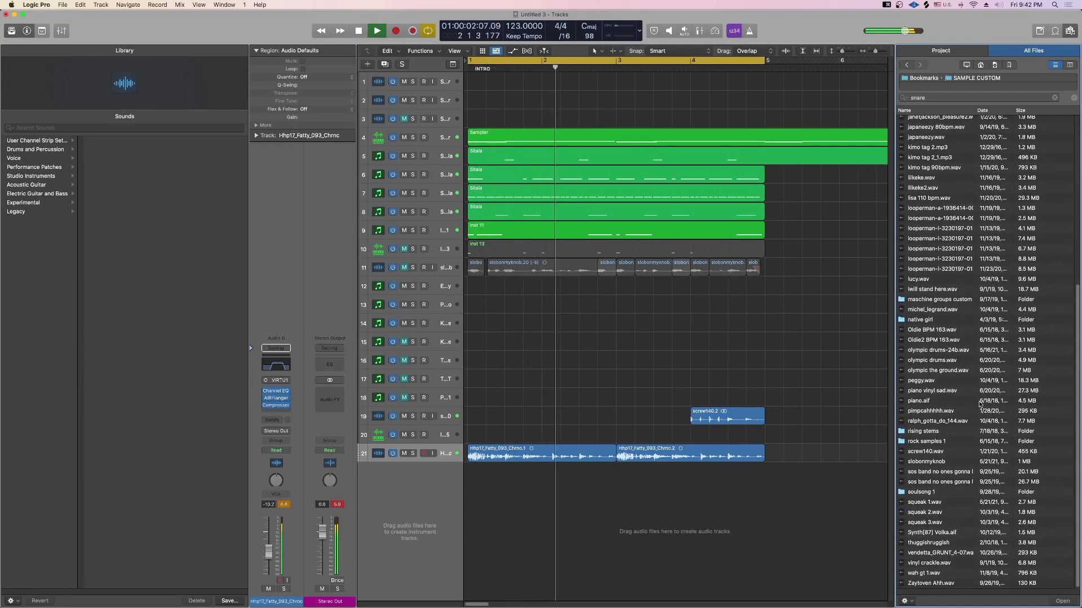
scroll(968, 405, "up", 6)
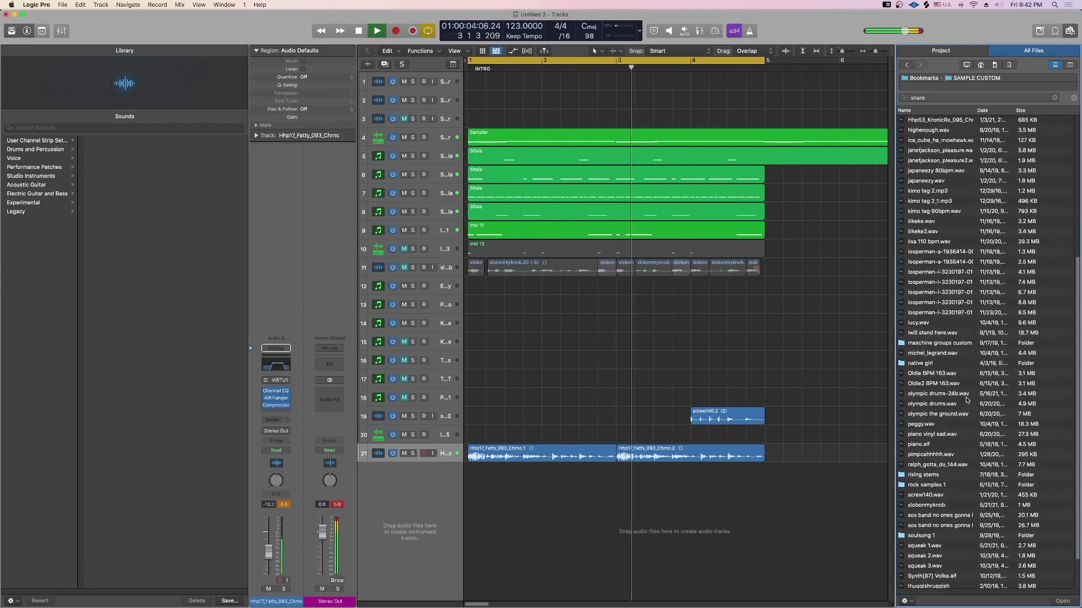
scroll(967, 400, "up", 6)
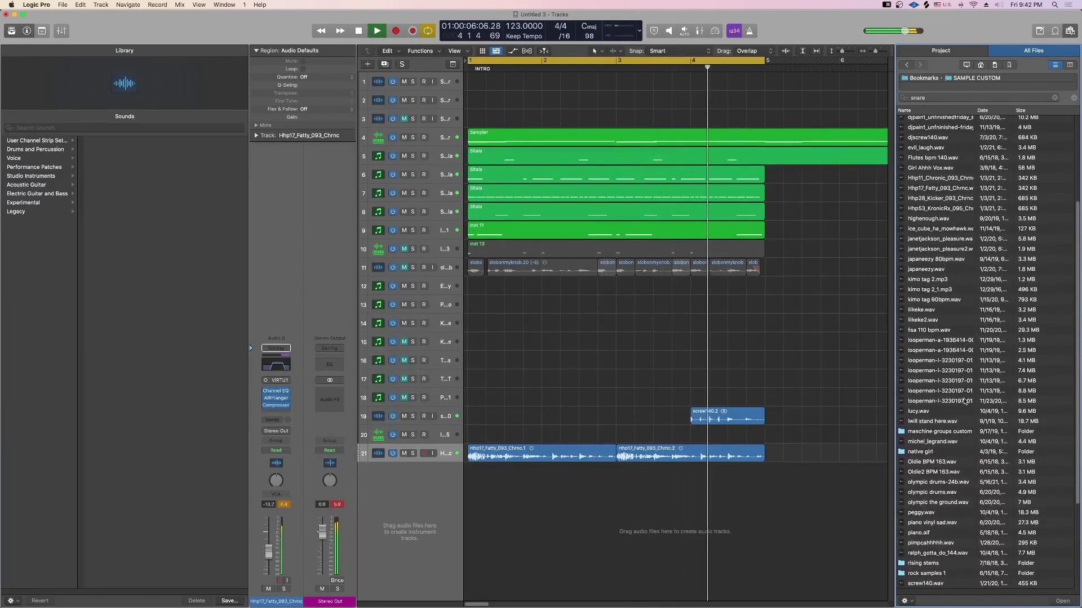
scroll(961, 391, "up", 7)
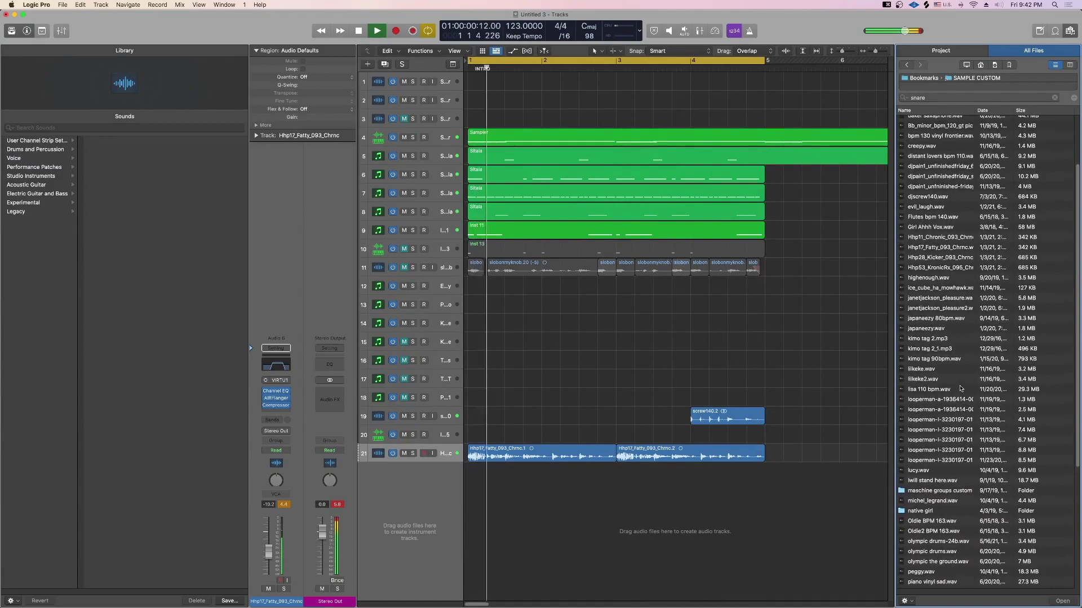
scroll(960, 388, "up", 2)
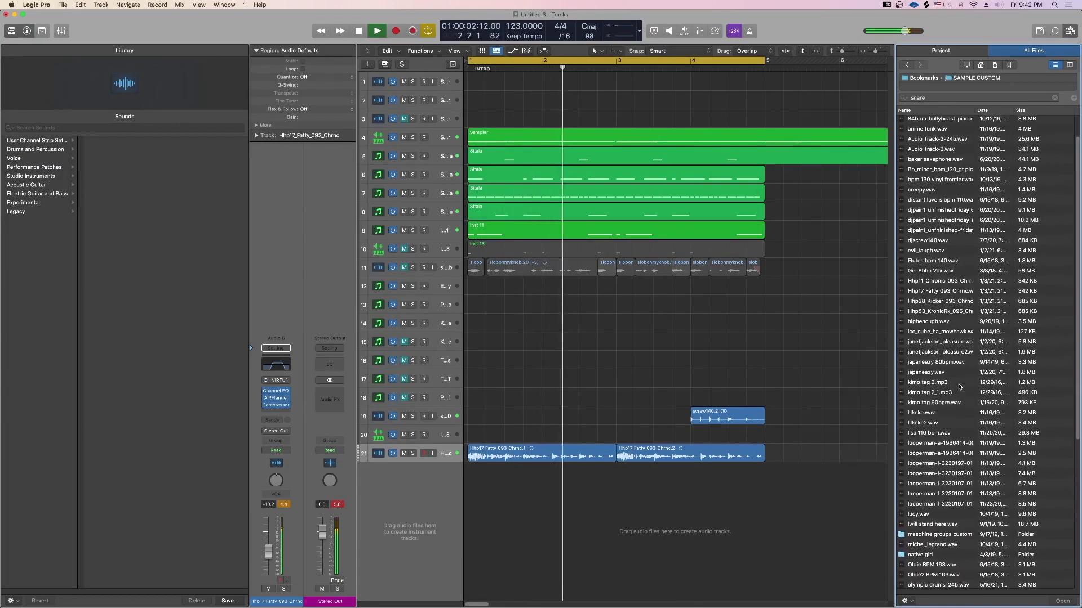
Step: Stop playback and audition the ice_cube_ha_mowhawk, Flutes bpm 140, evil_laugh and creepy samples
key("space")
left_click(932, 331)
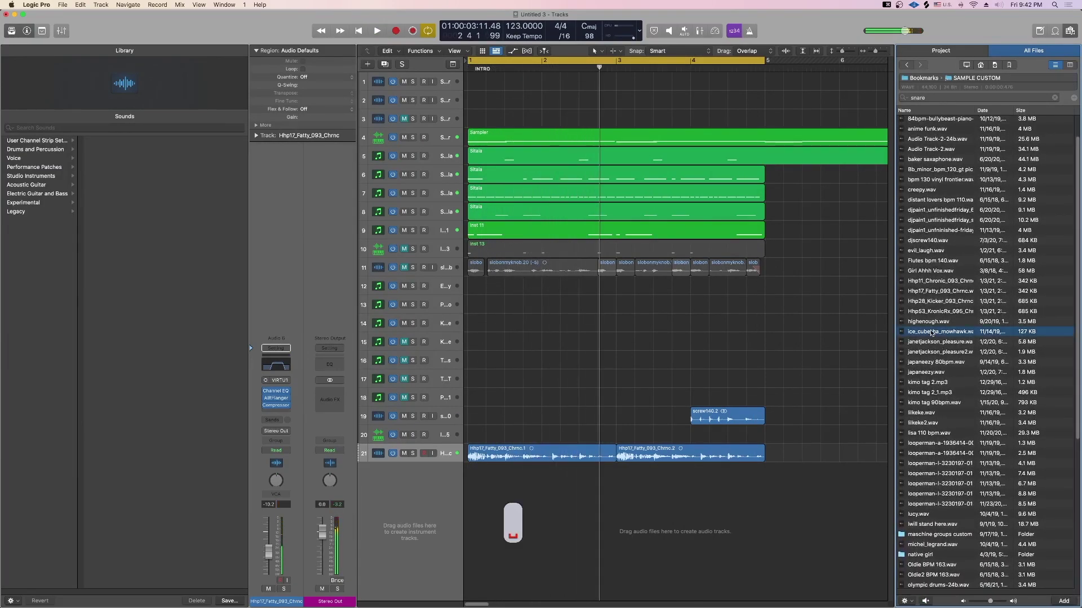
left_click(927, 261)
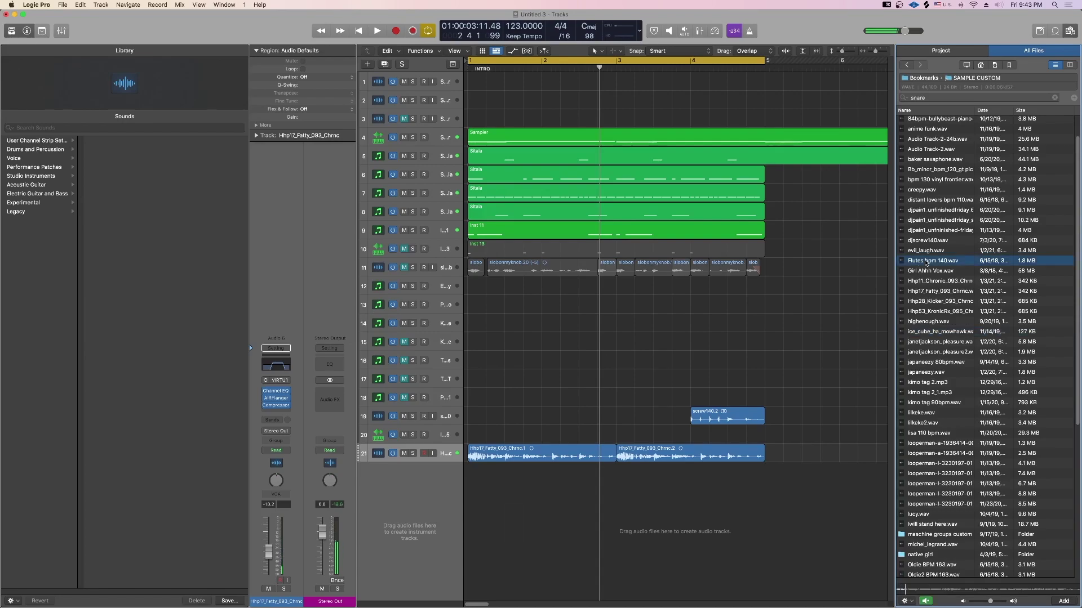
left_click(927, 250)
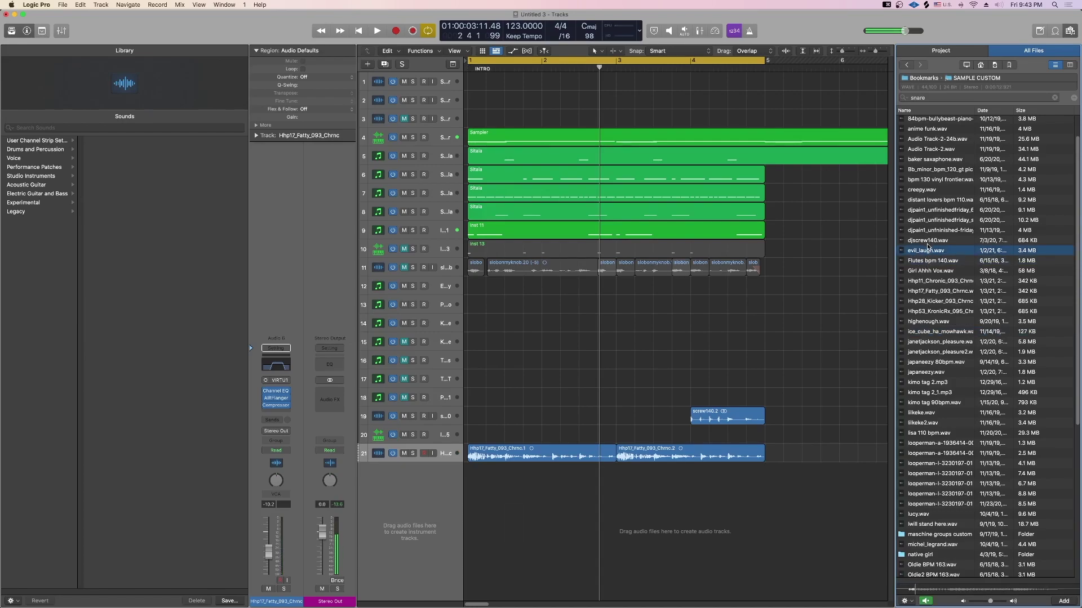
left_click(920, 189)
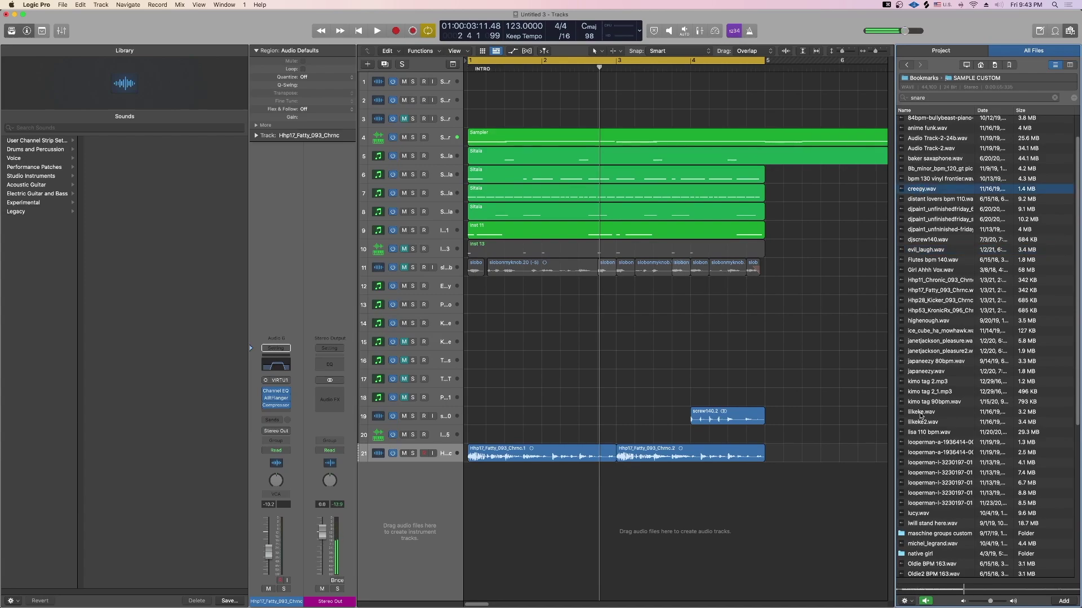
Step: Add creepy.wav on a new track below Hhp17_Fatty, position its region from bar 1 to bar 3, and start playback
left_click_drag(937, 192, 616, 474)
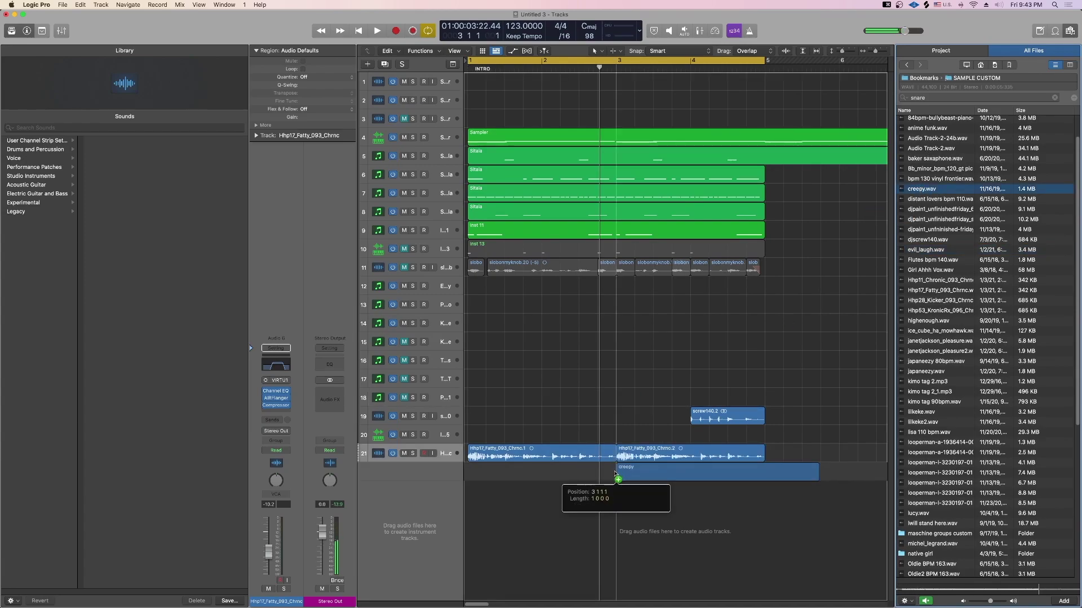
left_click_drag(601, 389, 632, 430)
left_click_drag(654, 472, 598, 482)
left_click_drag(668, 477, 614, 477)
key("space")
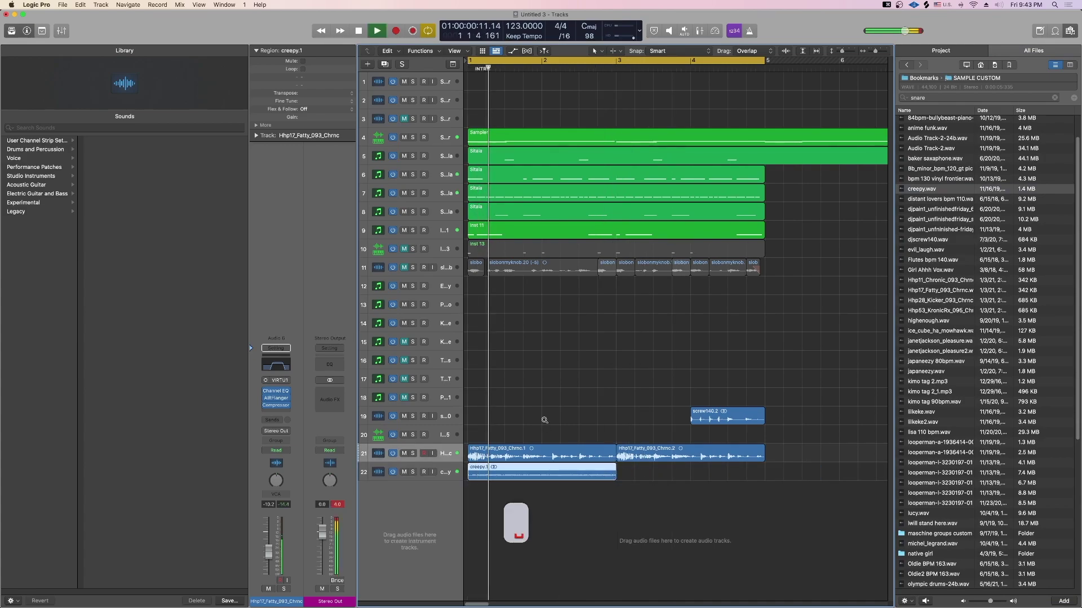
Step: Select the creepy track and extend its region to bar 5, matching the end of the drum loop
scroll(544, 421, "up", 3)
scroll(544, 422, "down", 1)
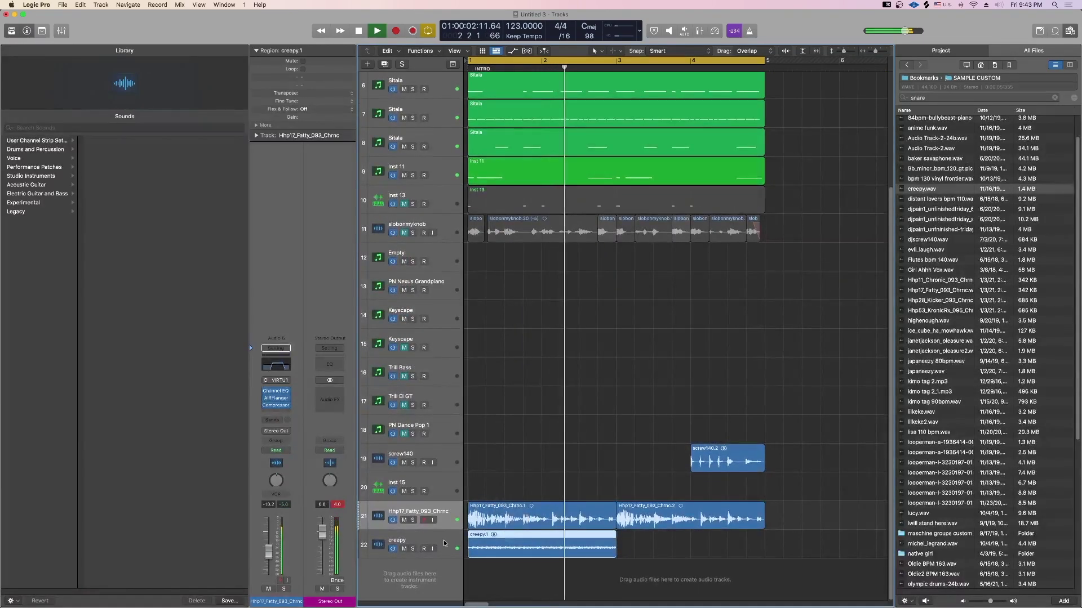
left_click(416, 542)
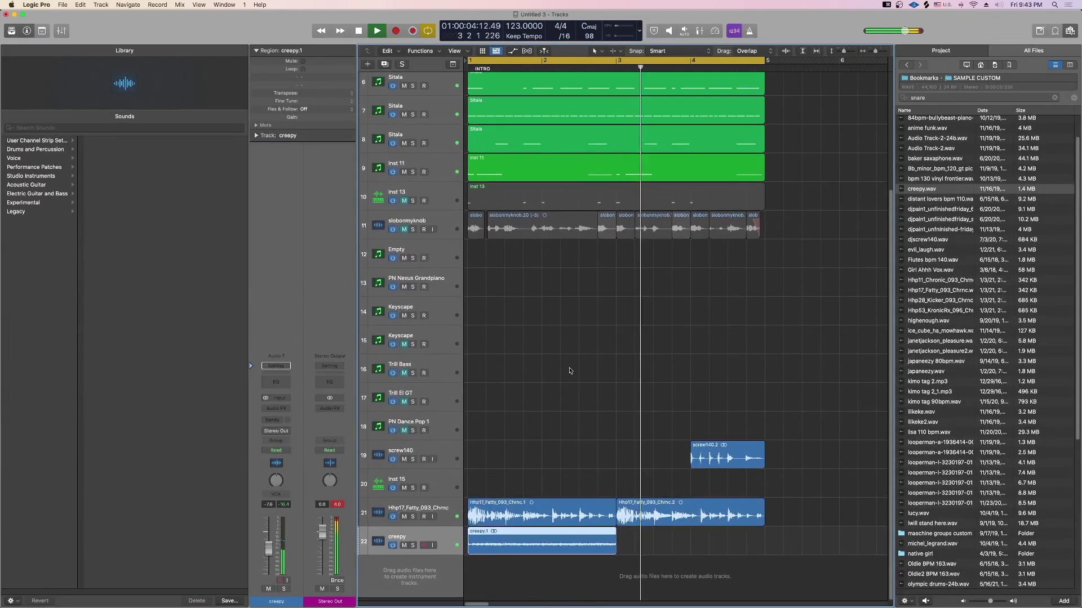
left_click_drag(615, 555, 762, 563)
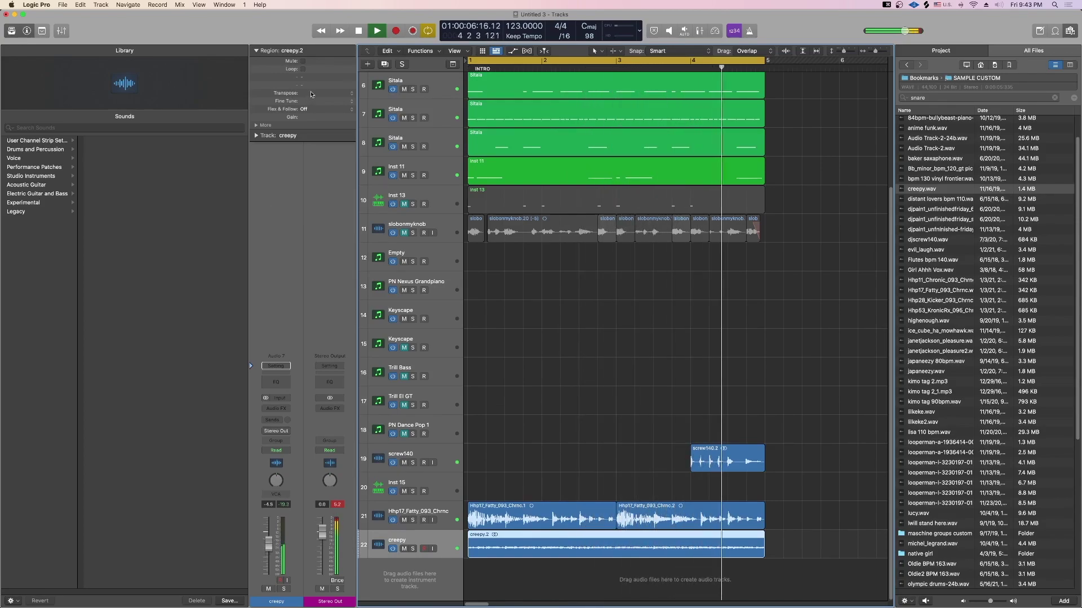
Step: Transpose the creepy region to -3 and check it against the other tracks during playback
left_click_drag(310, 94, 306, 100)
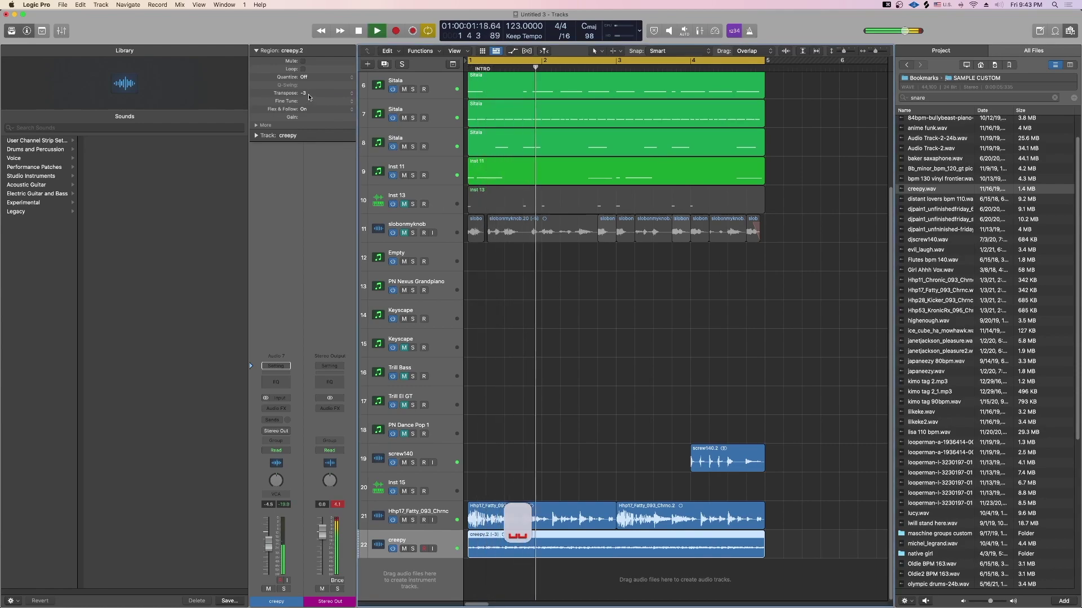
scroll(423, 112, "up", 1)
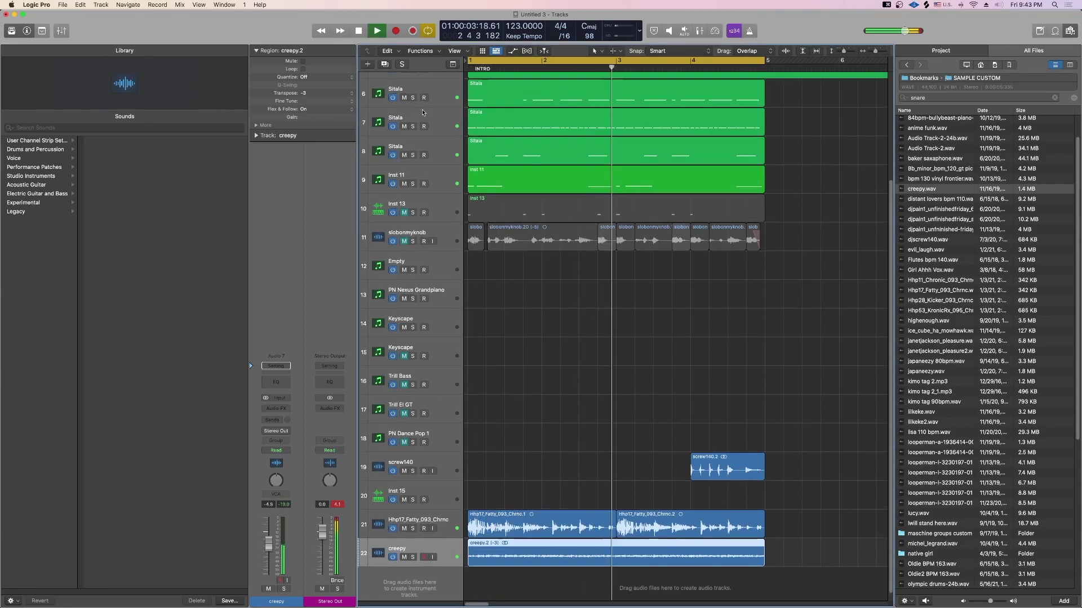
scroll(424, 194, "up", 1)
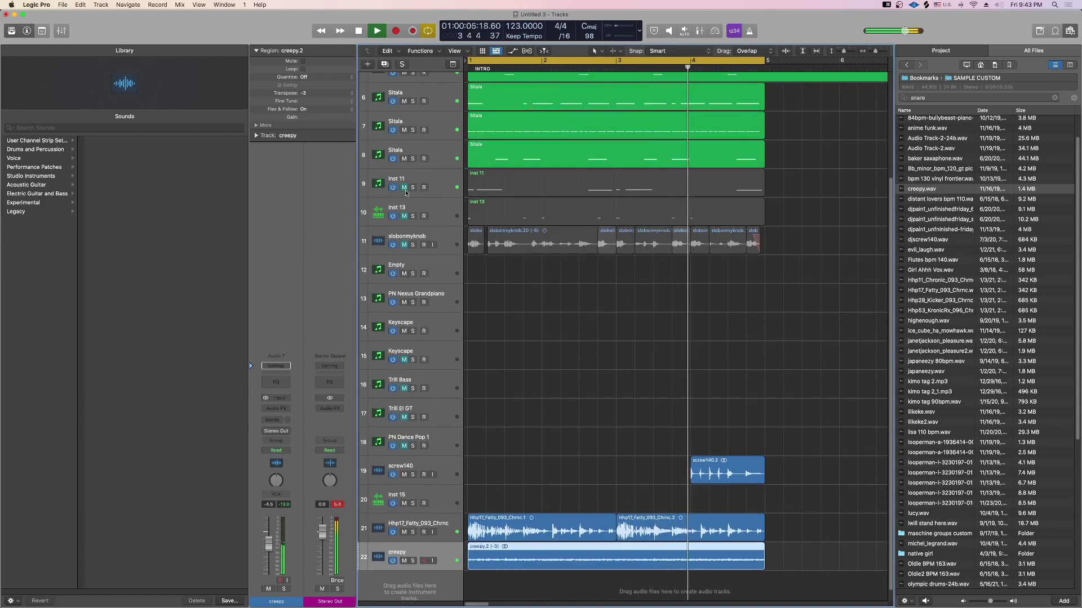
scroll(428, 191, "up", 3)
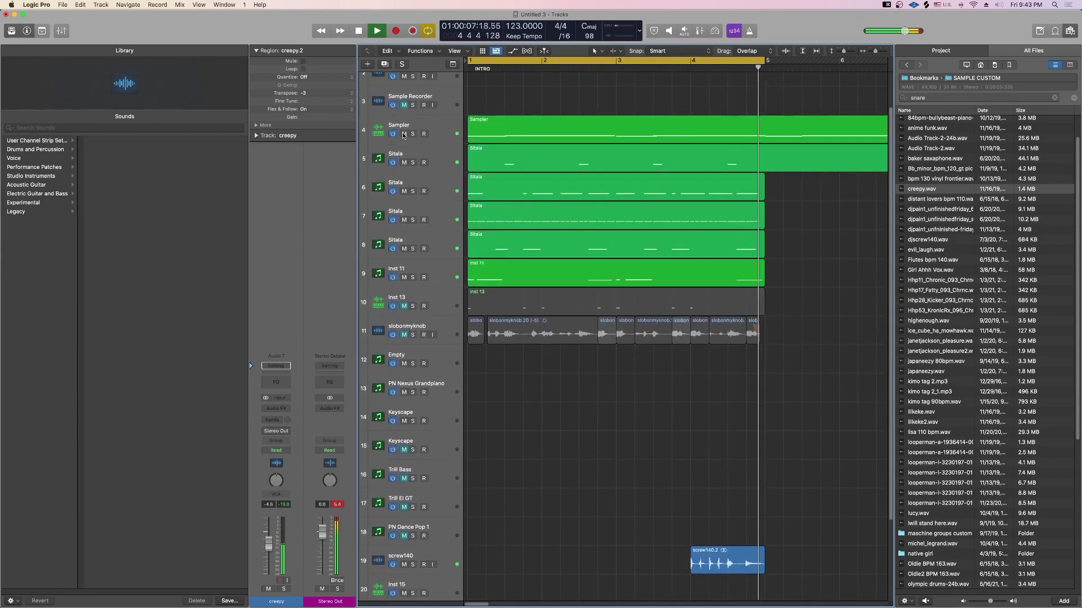
scroll(493, 201, "down", 1)
scroll(494, 200, "down", 2)
scroll(494, 201, "down", 2)
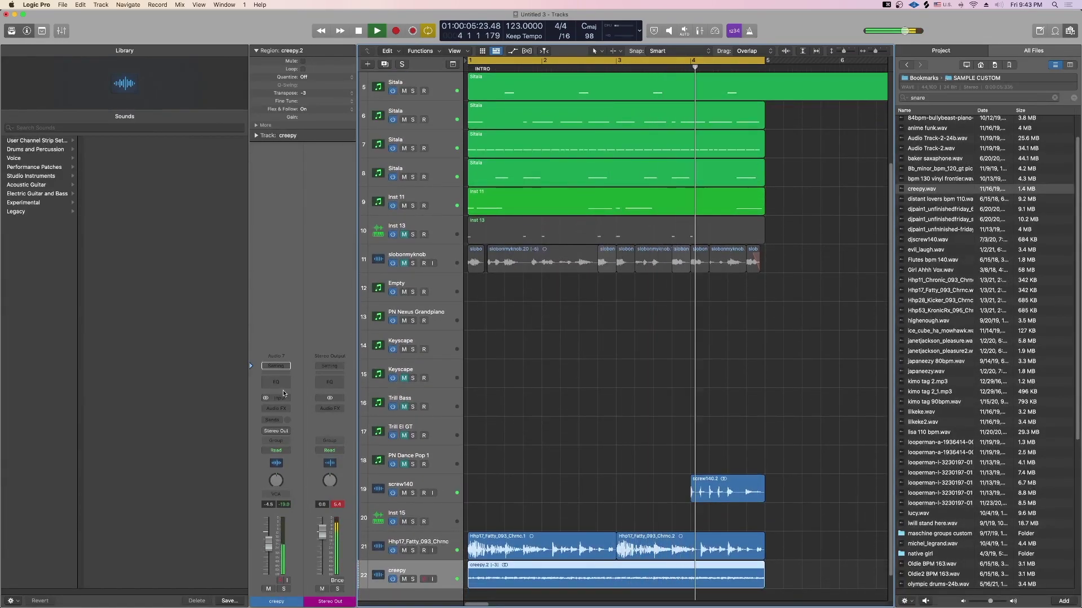
Step: Insert the Step FX multi-effect on the creepy track
left_click(276, 408)
scroll(293, 554, "down", 5)
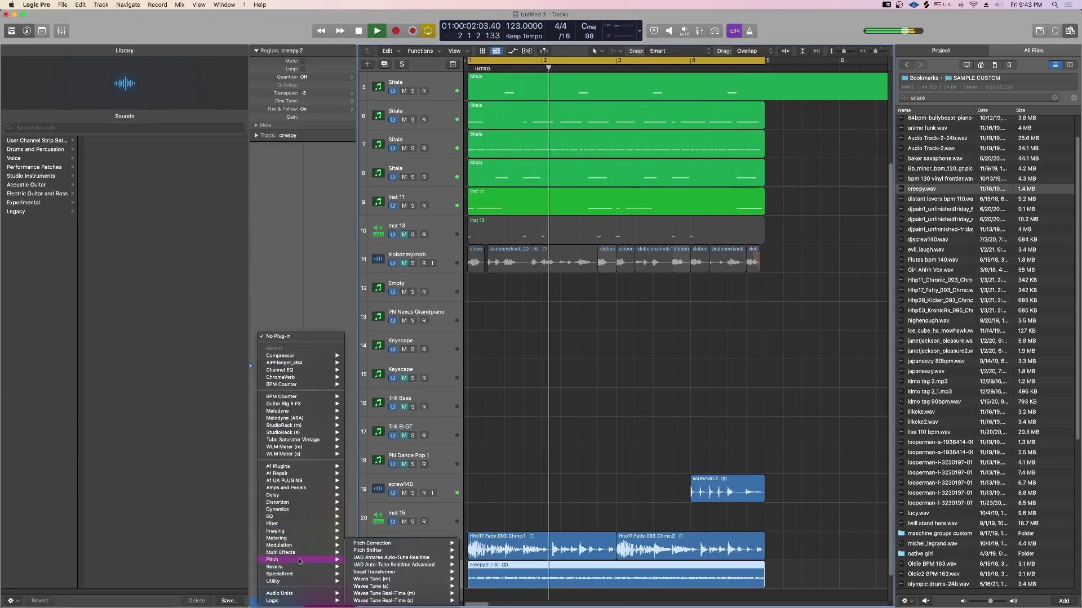
mouse_move(299, 552)
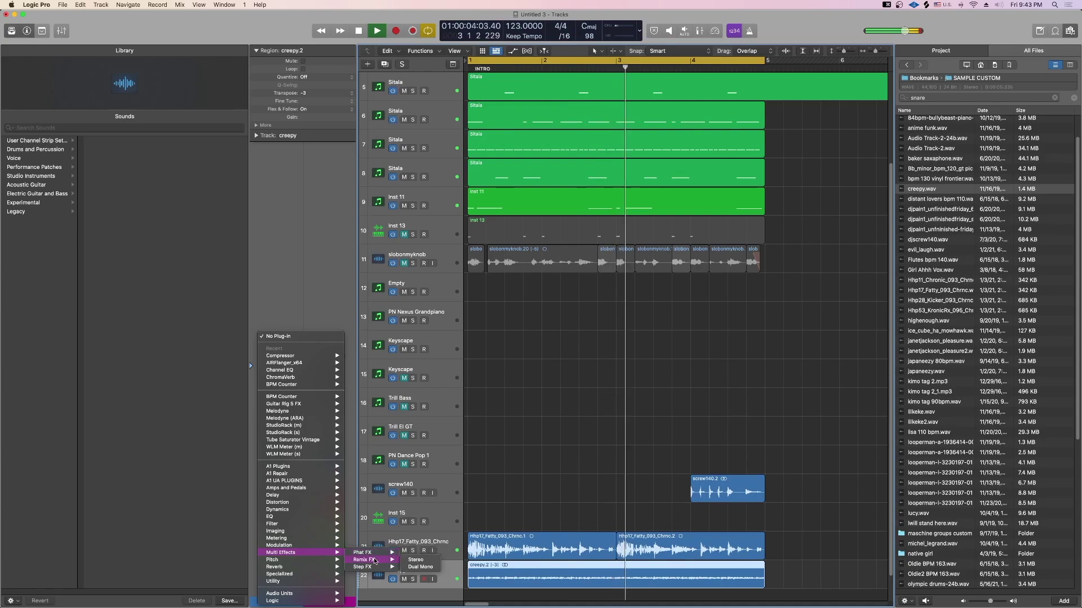
left_click(469, 398)
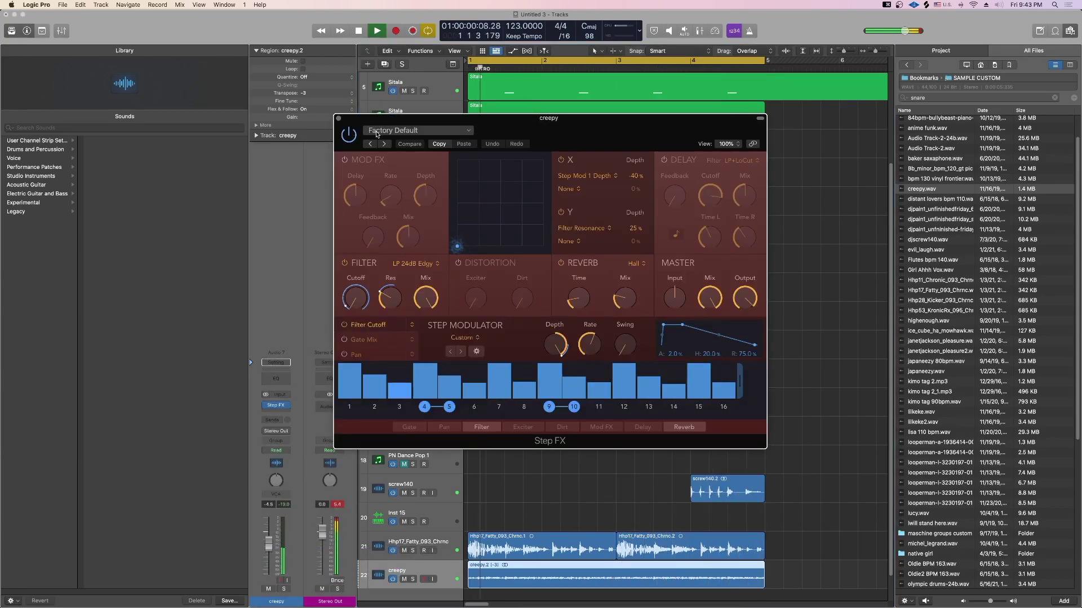
Step: Reduce the Step FX filter mix to about 89% and adjust the filter's resonance and cutoff
left_click_drag(419, 300, 419, 309)
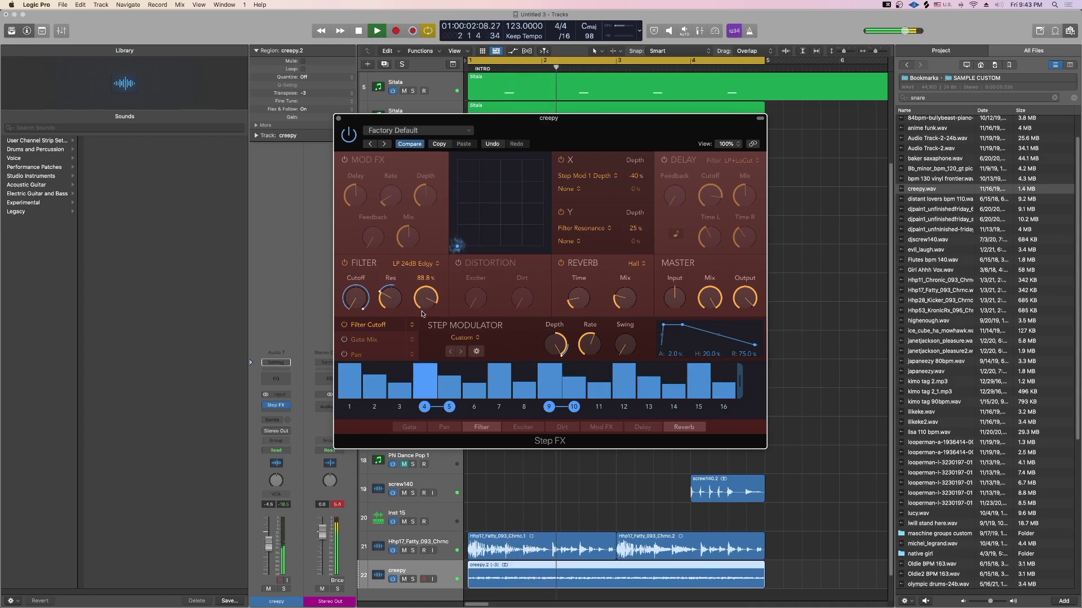
left_click_drag(722, 301, 719, 315)
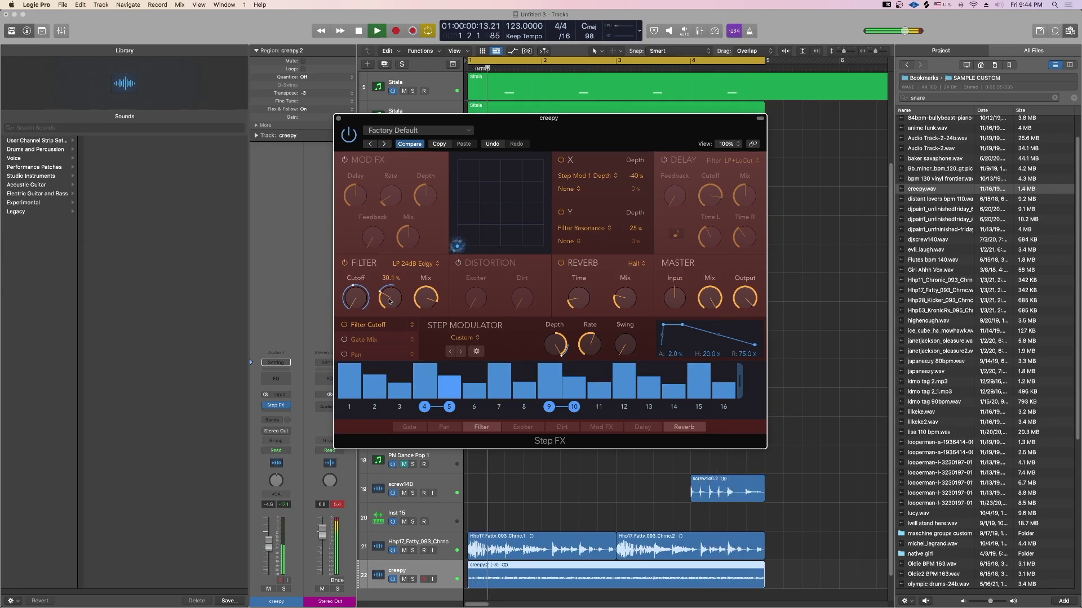
left_click_drag(355, 302, 357, 265)
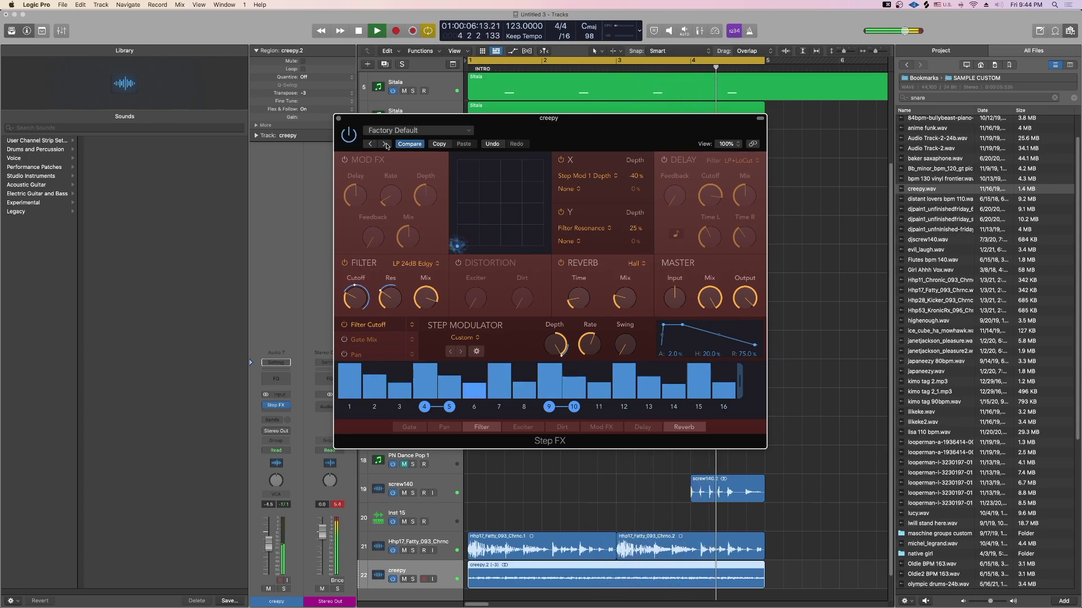
Step: Audition successive Step FX presets on the creepy track, settle on Deep Space, and close the plug-in
left_click(385, 145)
left_click(384, 144)
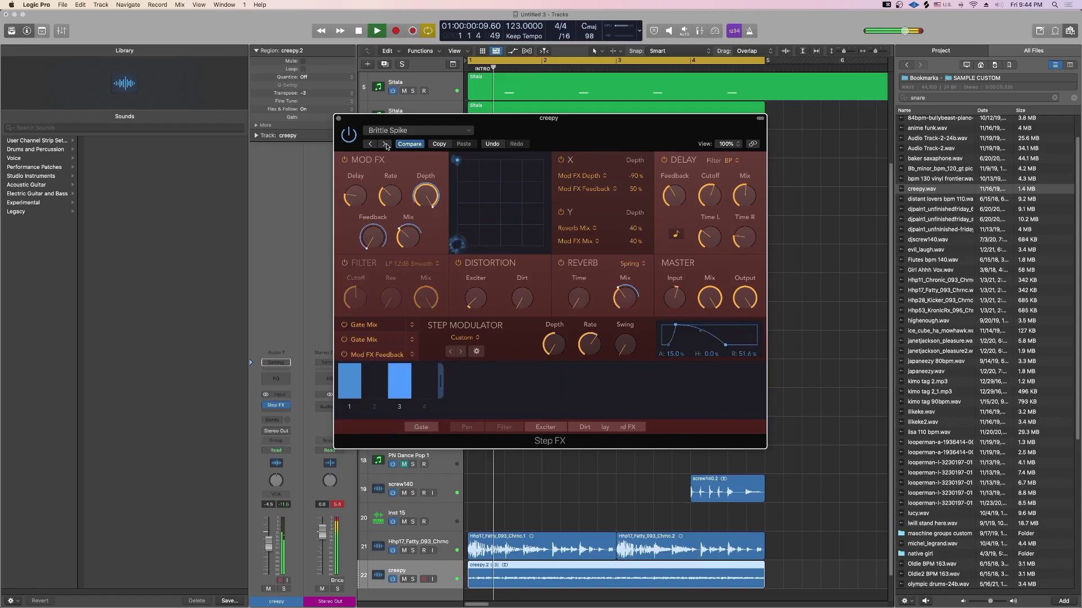
left_click(386, 144)
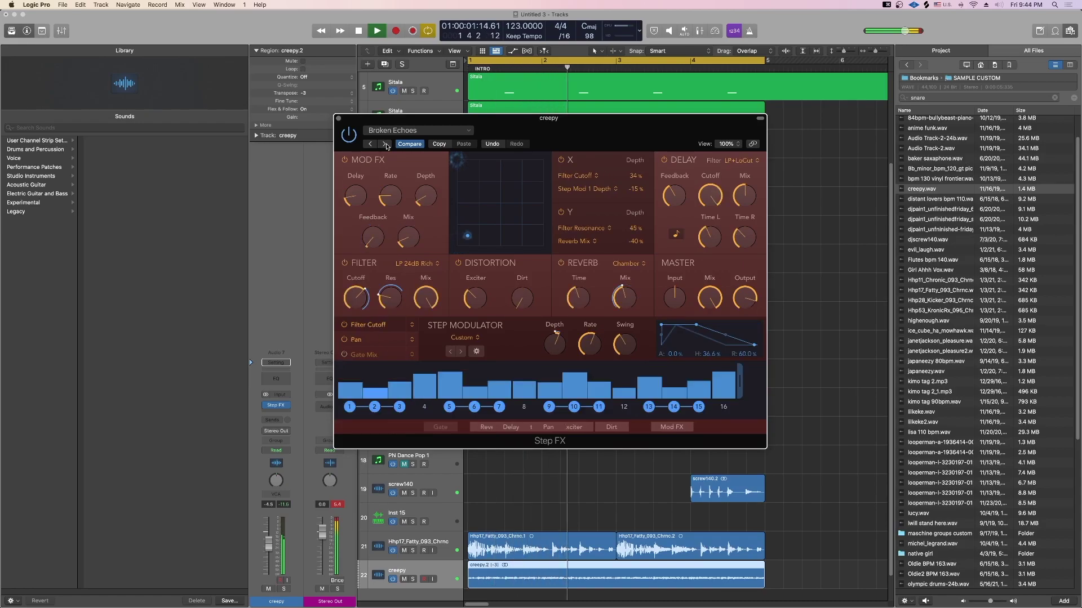
left_click(385, 144)
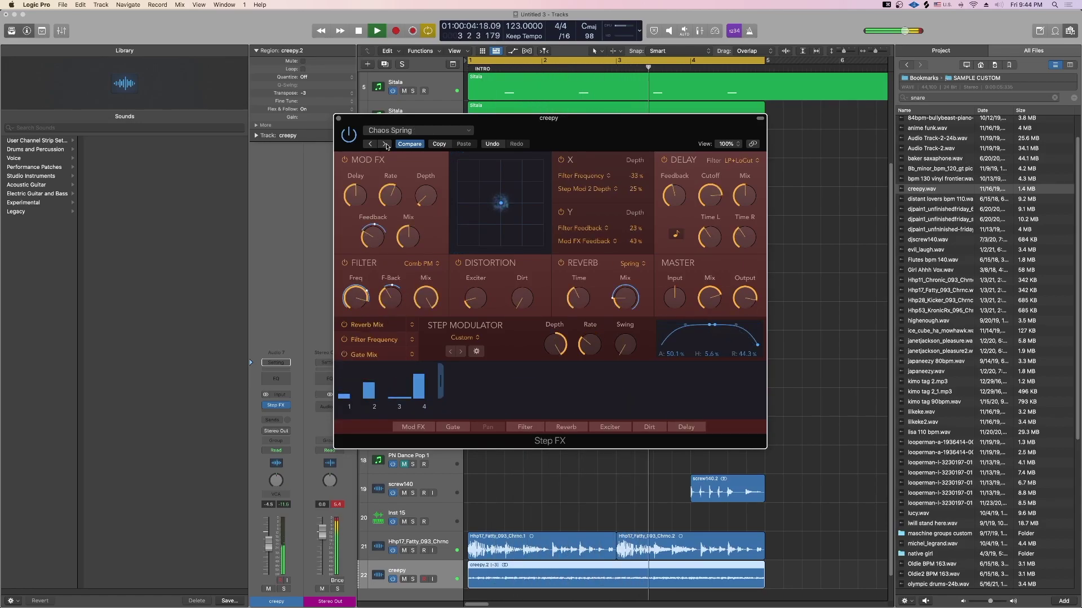
left_click(385, 145)
left_click(386, 144)
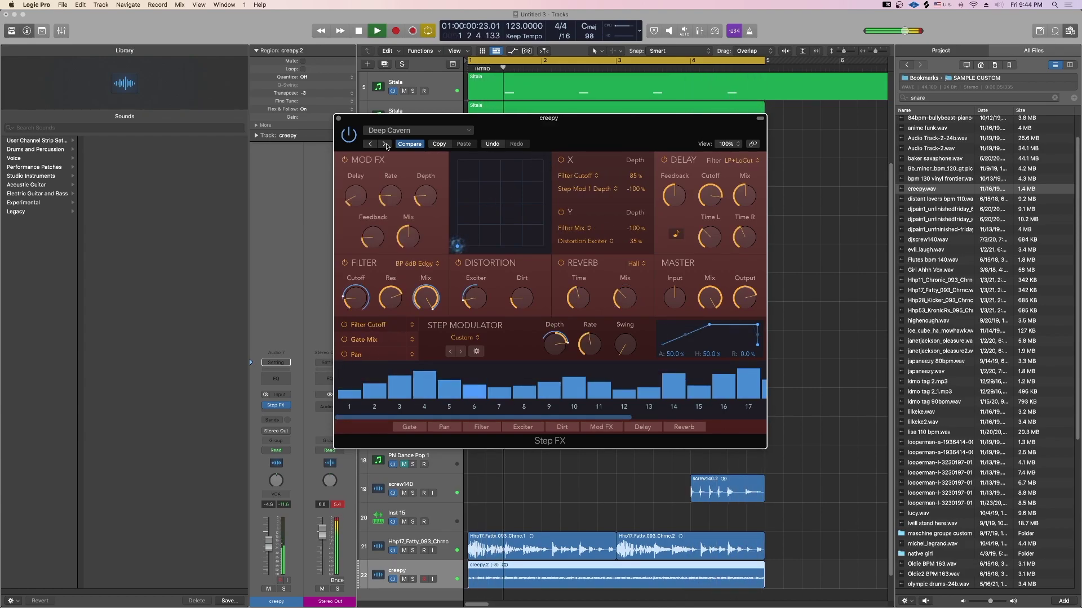
left_click(386, 144)
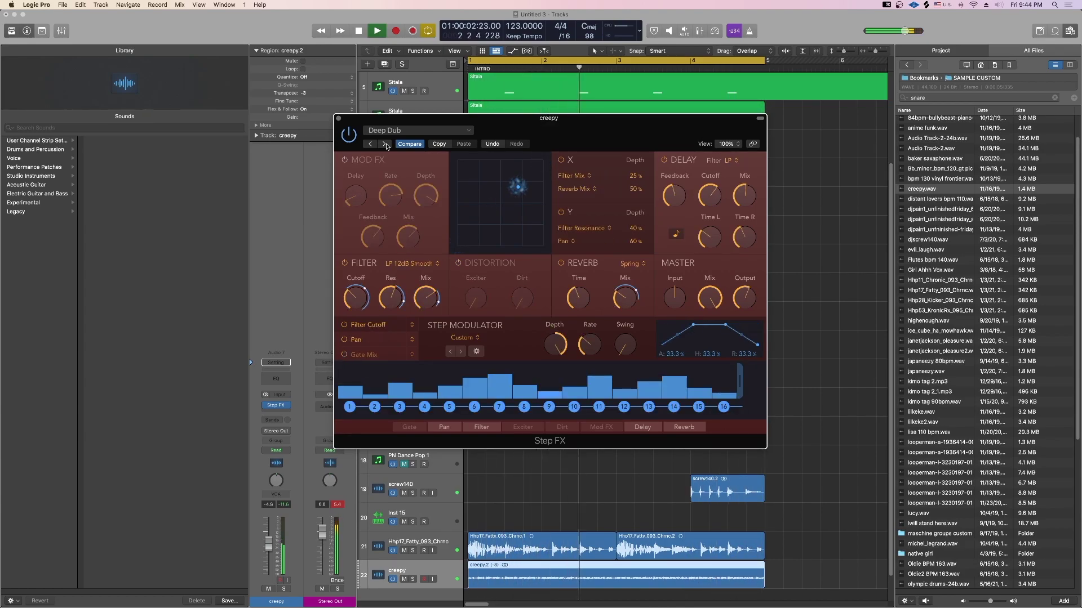
left_click(385, 144)
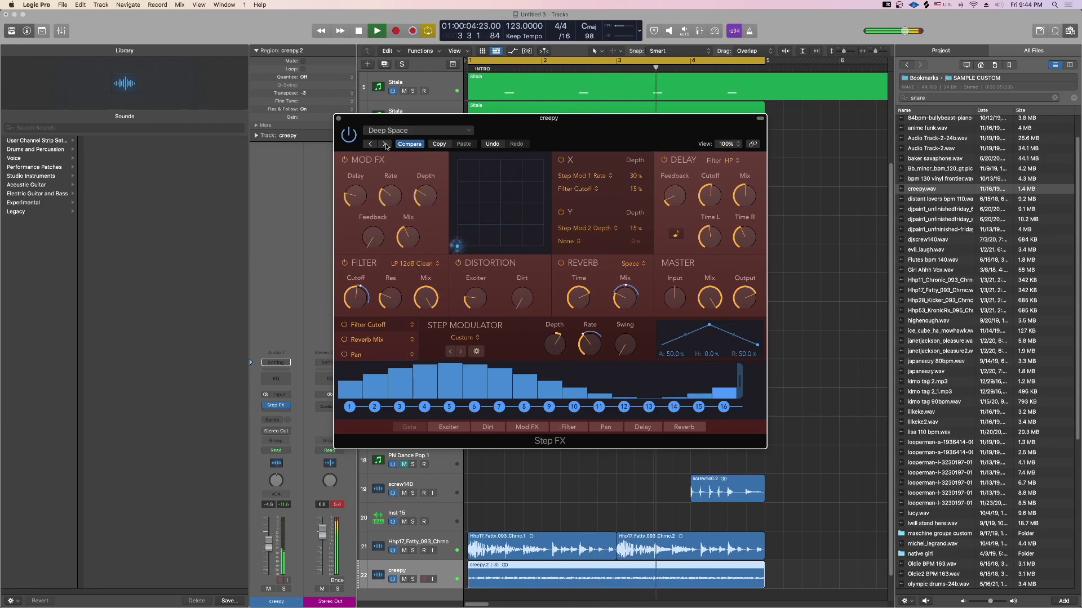
left_click(339, 118)
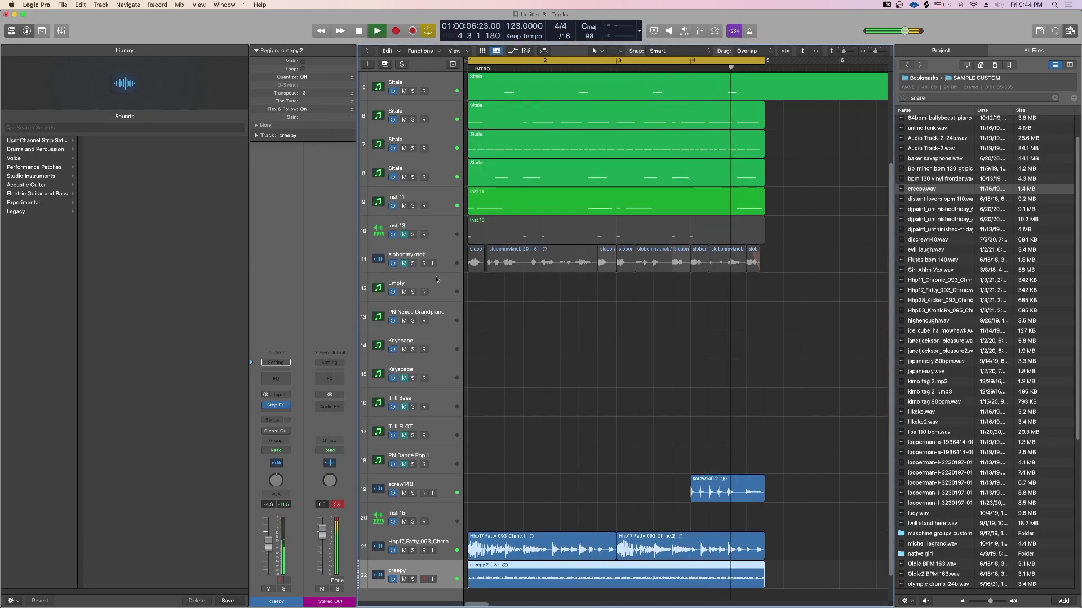
scroll(440, 285, "up", 1)
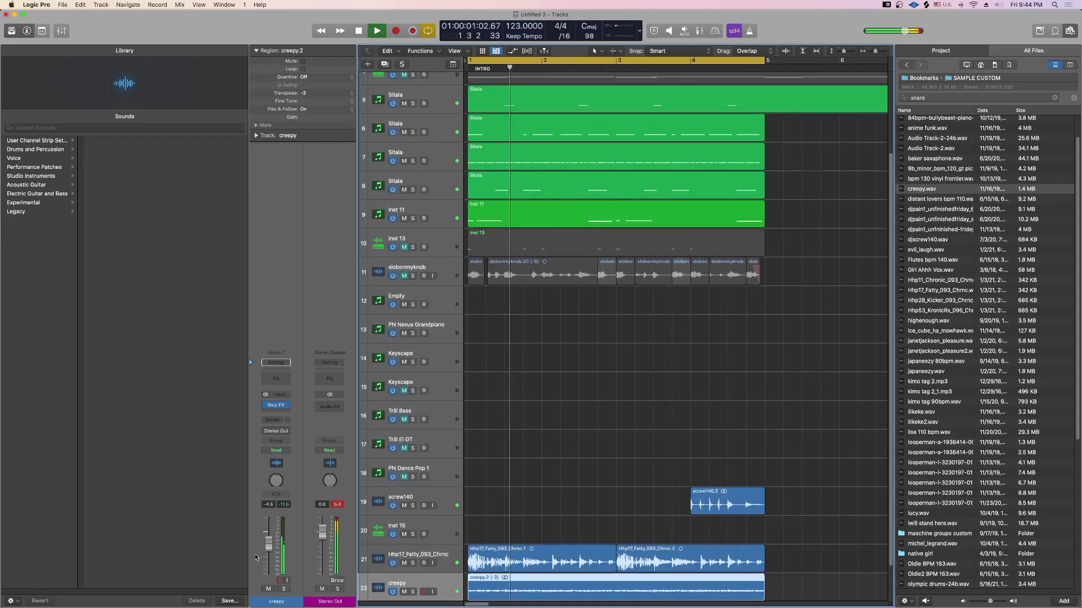
Step: Select the Sampler track during loop playback, listen to it against the other layers, and clear the region selection
scroll(429, 141, "up", 1)
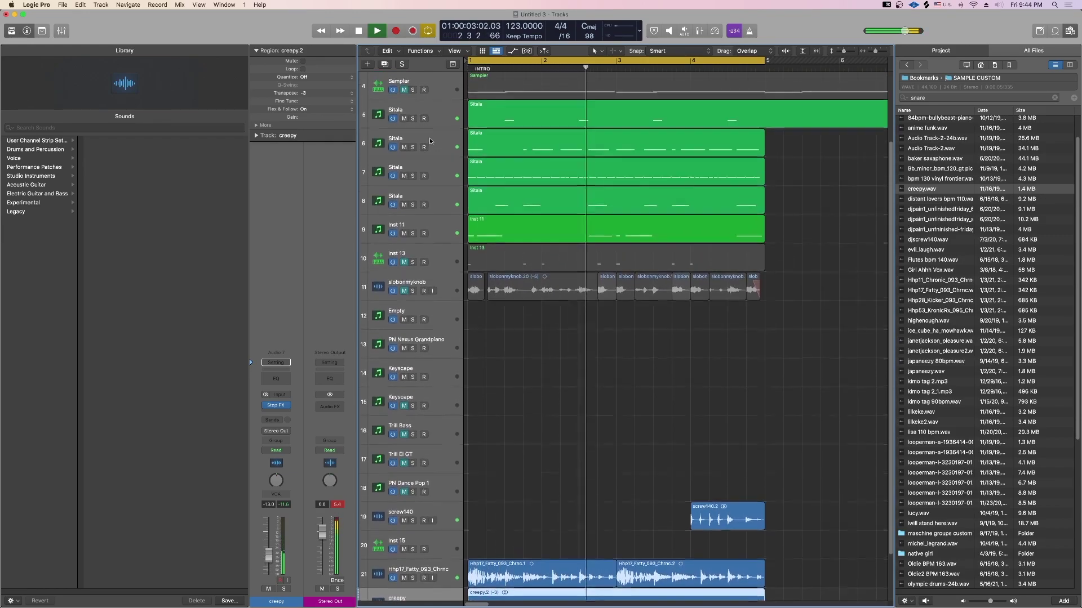
left_click(431, 90)
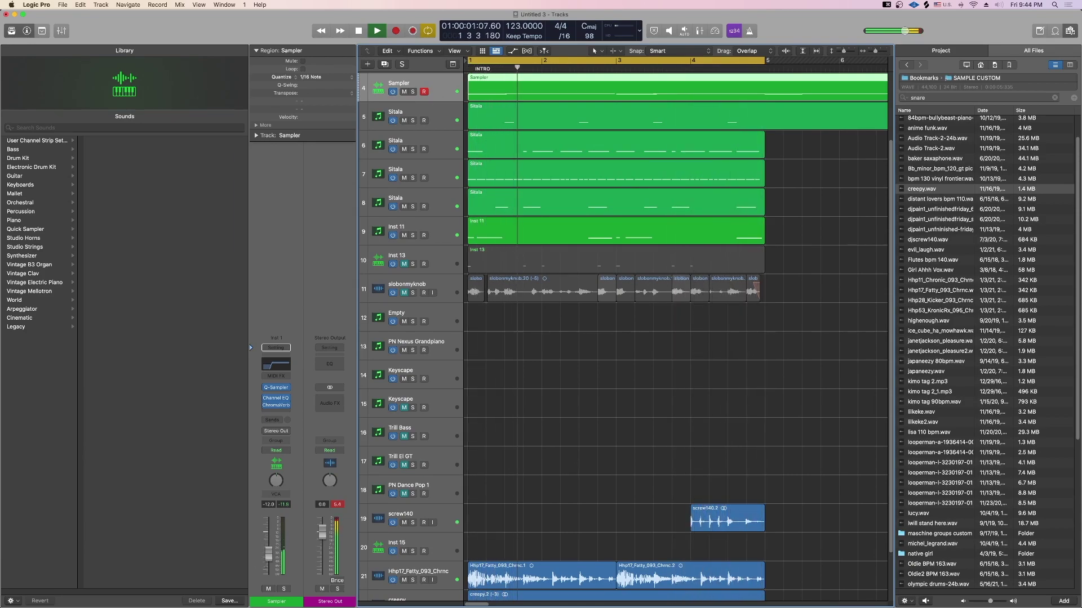
scroll(664, 396, "down", 2)
left_click(664, 397)
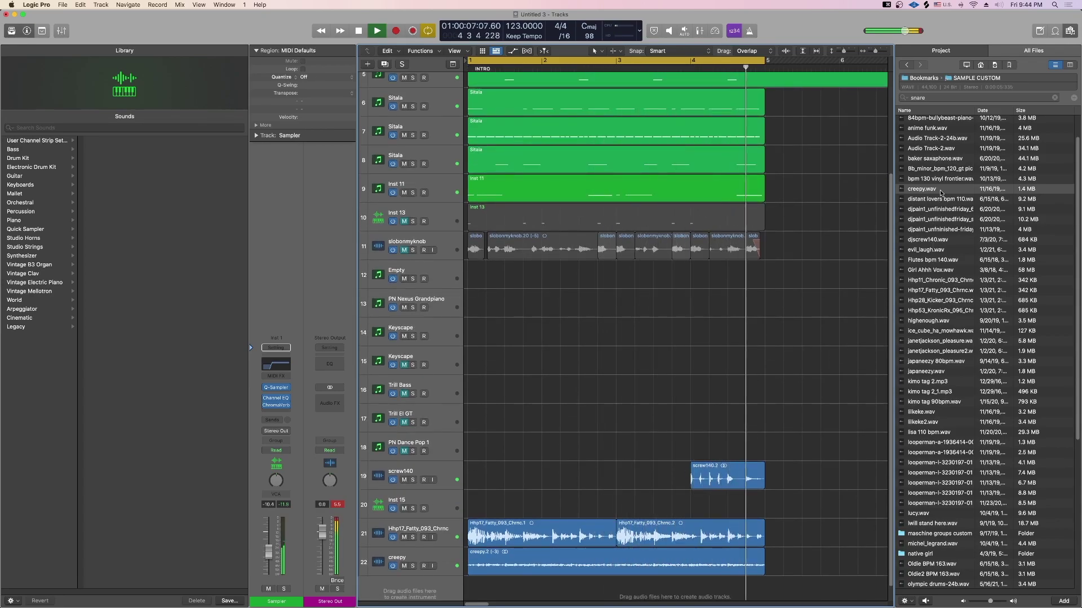
Step: Browse the rest of the SAMPLE CUSTOM folder, stop playback and audition pimpcahhhhh.wav
scroll(943, 208, "down", 4)
scroll(946, 221, "down", 8)
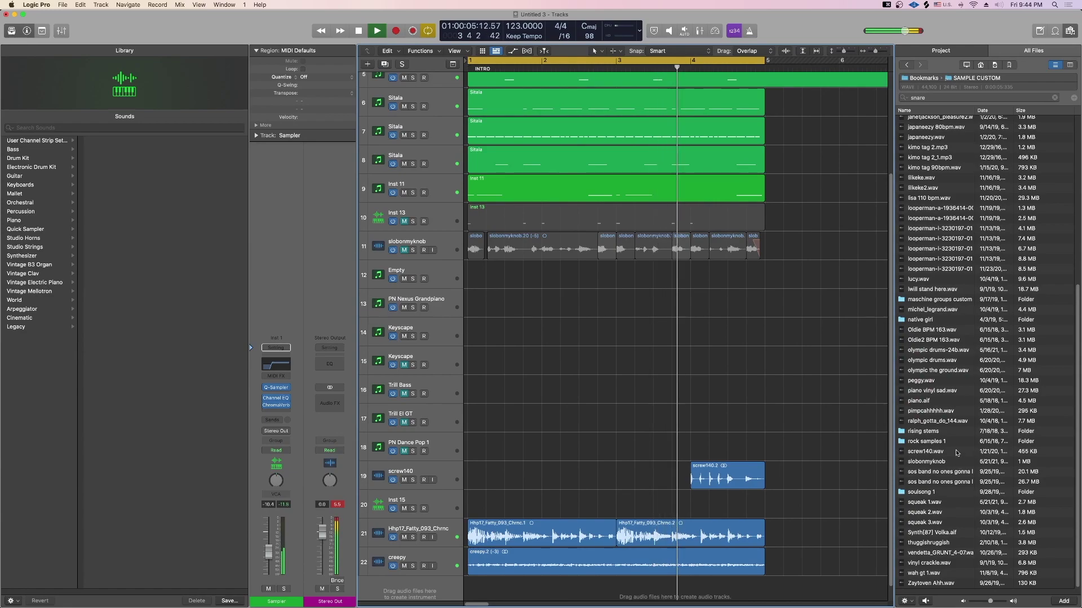
key("space")
left_click(939, 411)
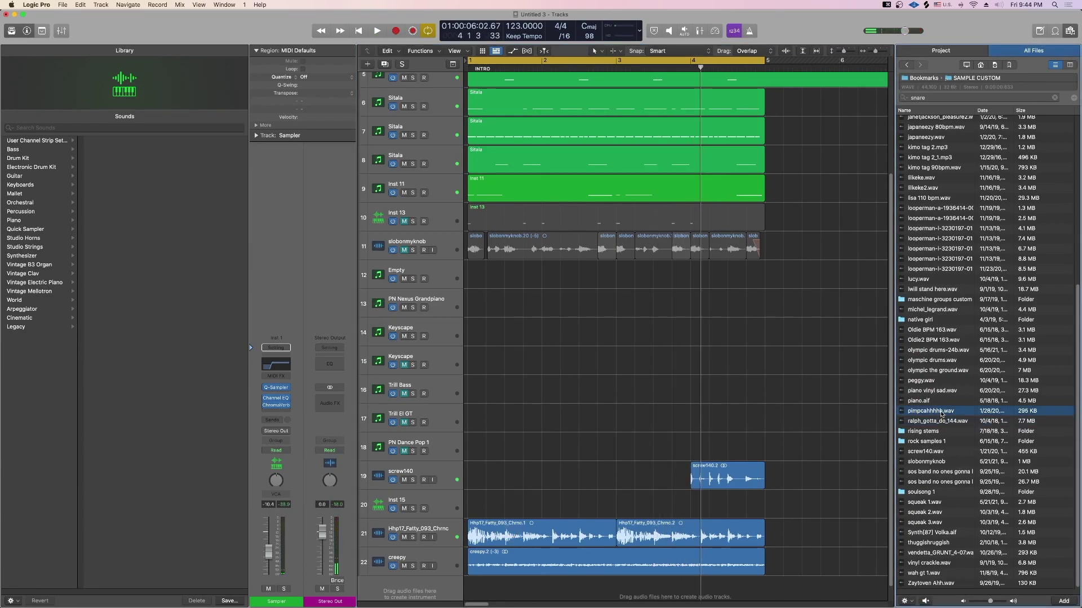
Step: Try pimpcahhhhh.wav on a new audio track at bar 1 below creepy, play it back, and delete its region
left_click_drag(926, 414, 543, 585)
key("super+z")
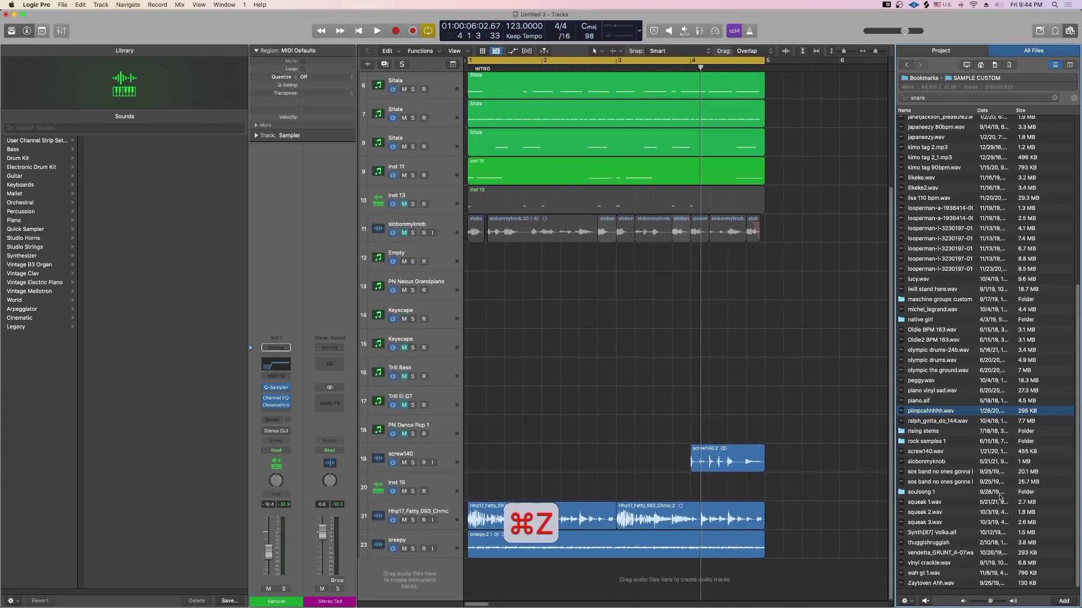
left_click_drag(928, 411, 443, 573)
key("Return")
key("space")
key("space")
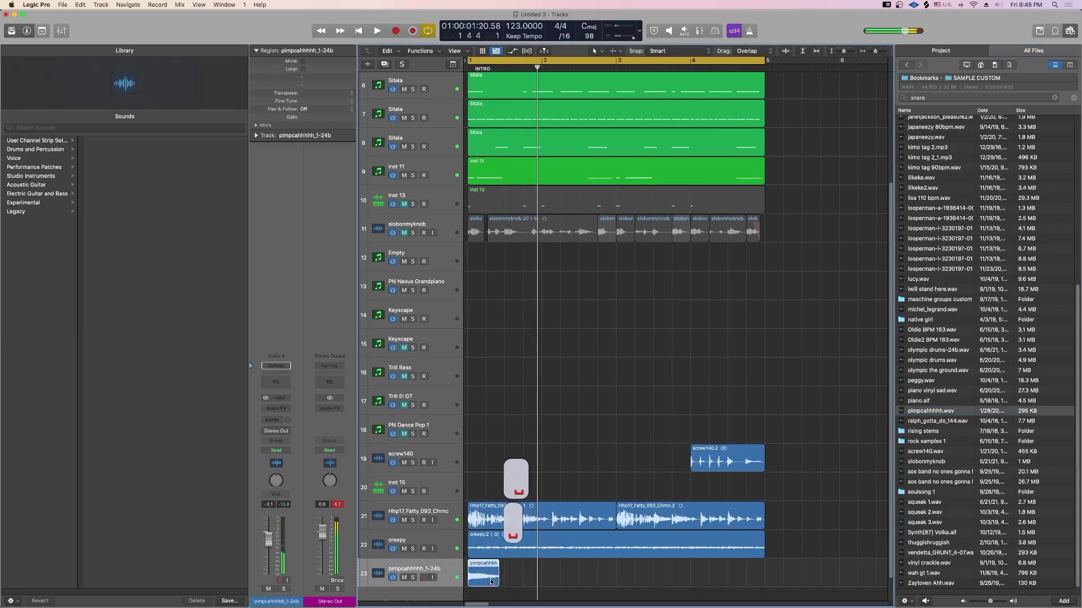
key("BackSpace")
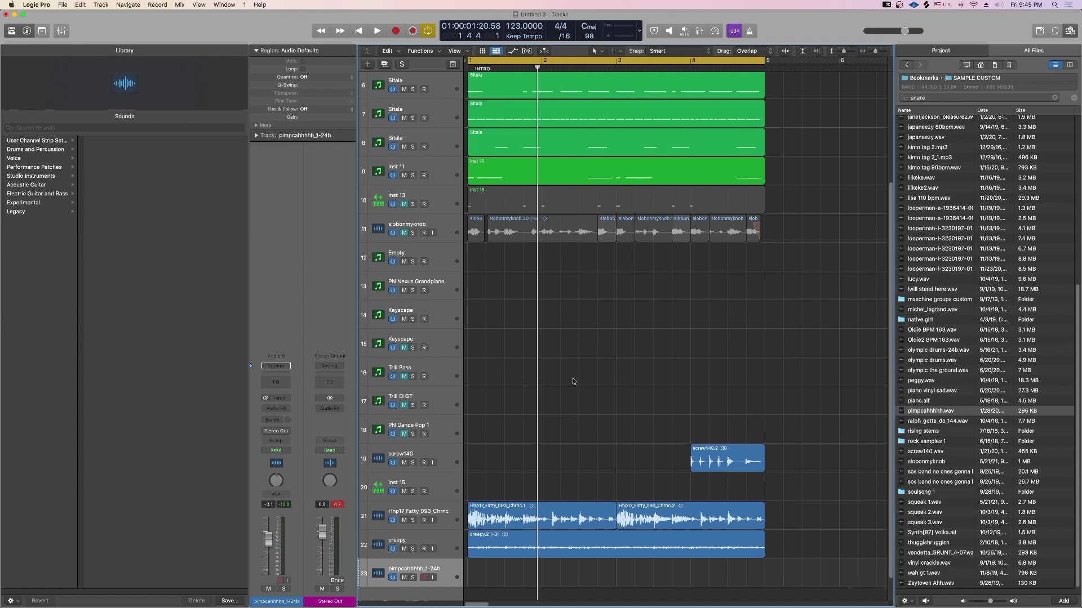
Step: Create a new instrument track with Quick Sampler, load pimpcahhhhh.wav into it, and close the plug-in
key("equal")
left_click(277, 399)
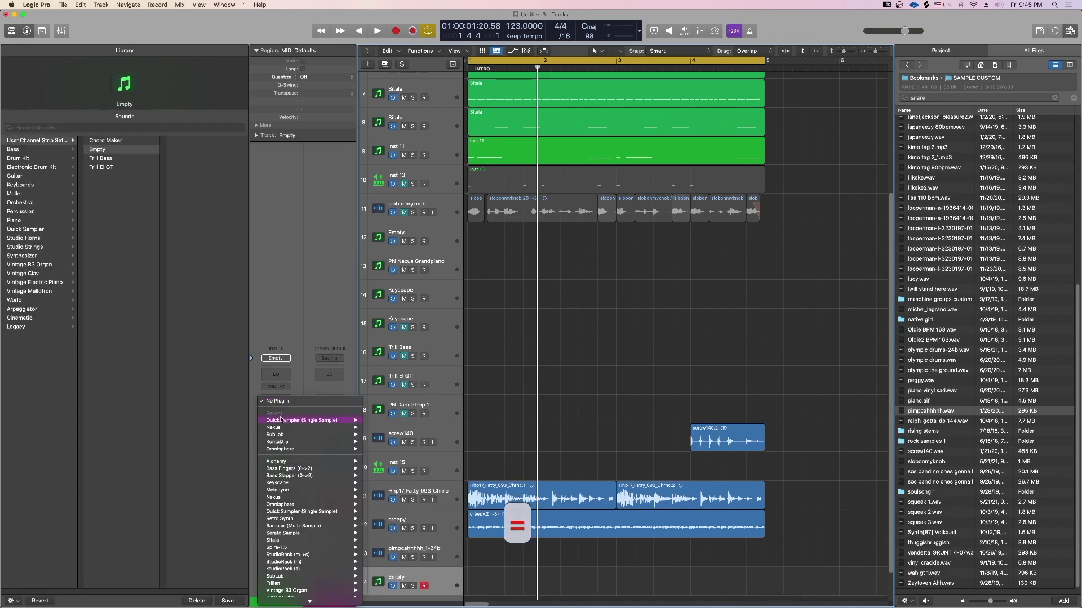
mouse_move(282, 420)
left_click(374, 427)
left_click_drag(945, 415, 413, 216)
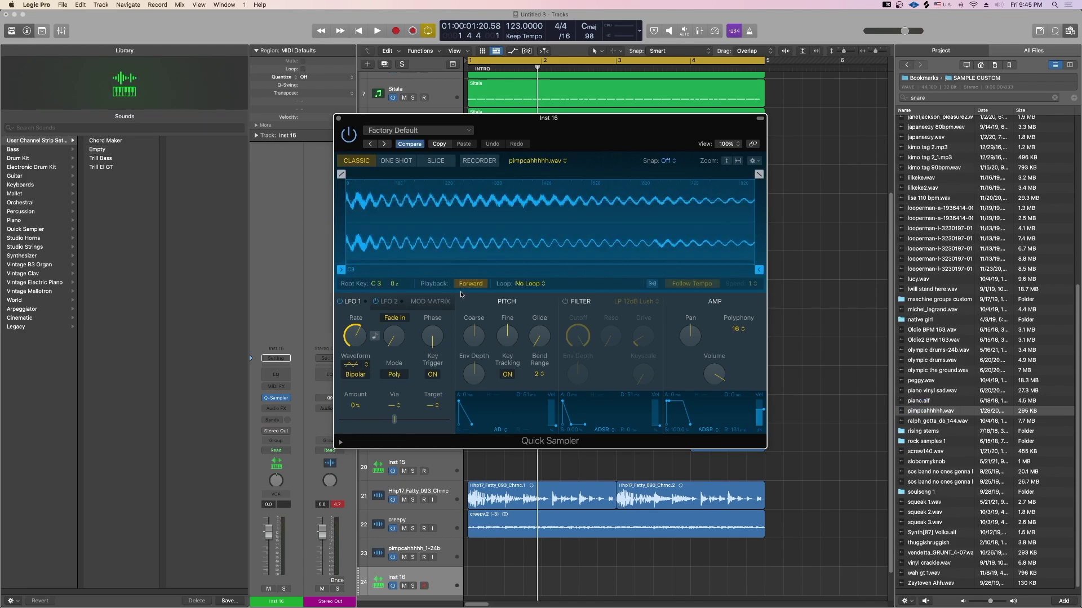
left_click(337, 119)
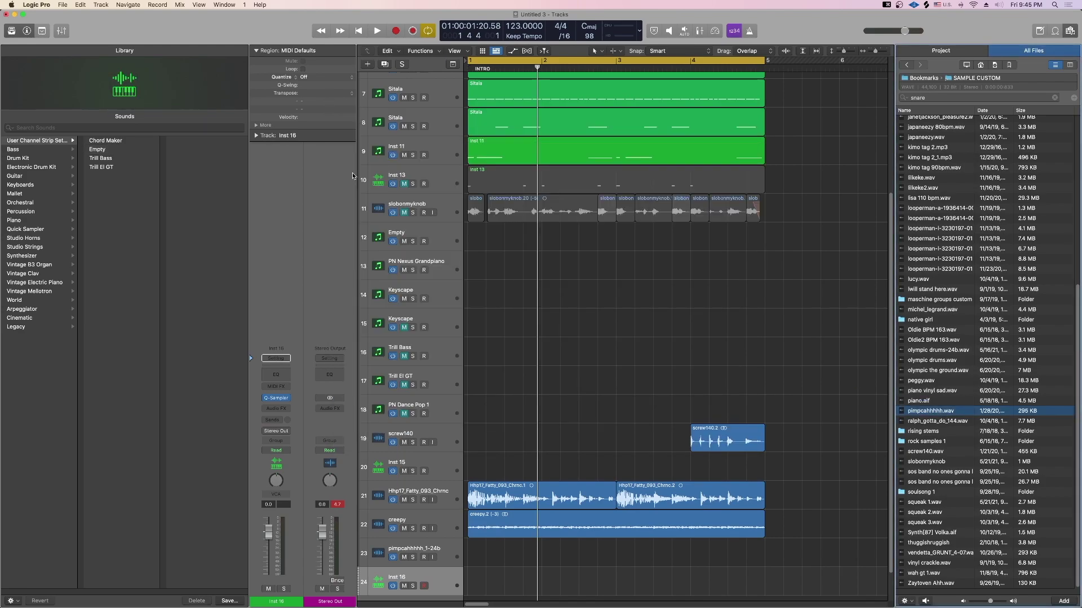
Step: Add a Channel EQ to the Inst 16 track during playback, with a low cut at 254 Hz and a high cut at 7850 Hz
key("space")
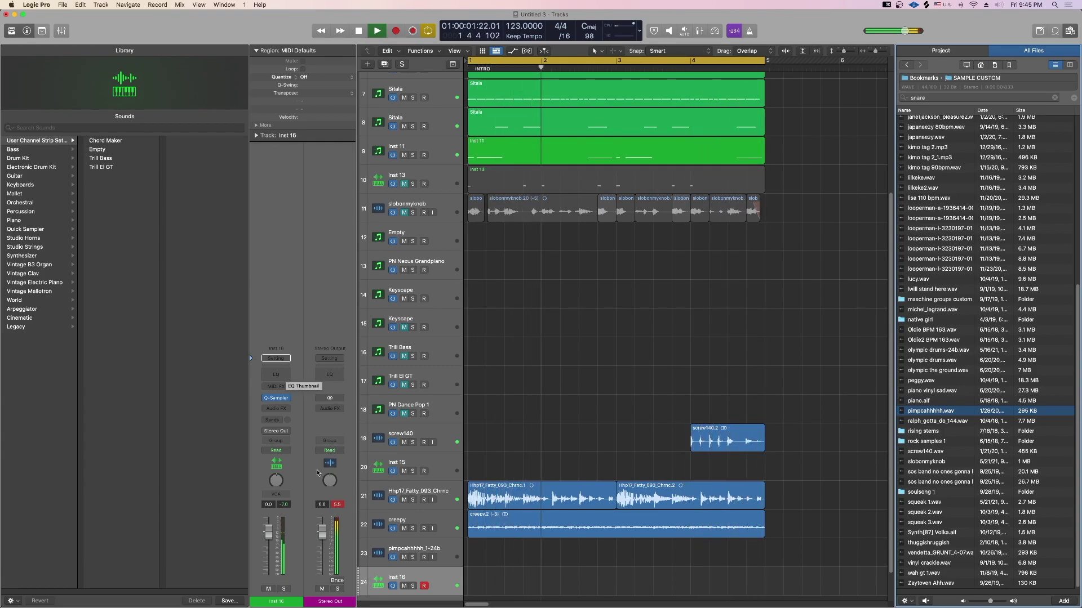
left_click(282, 376)
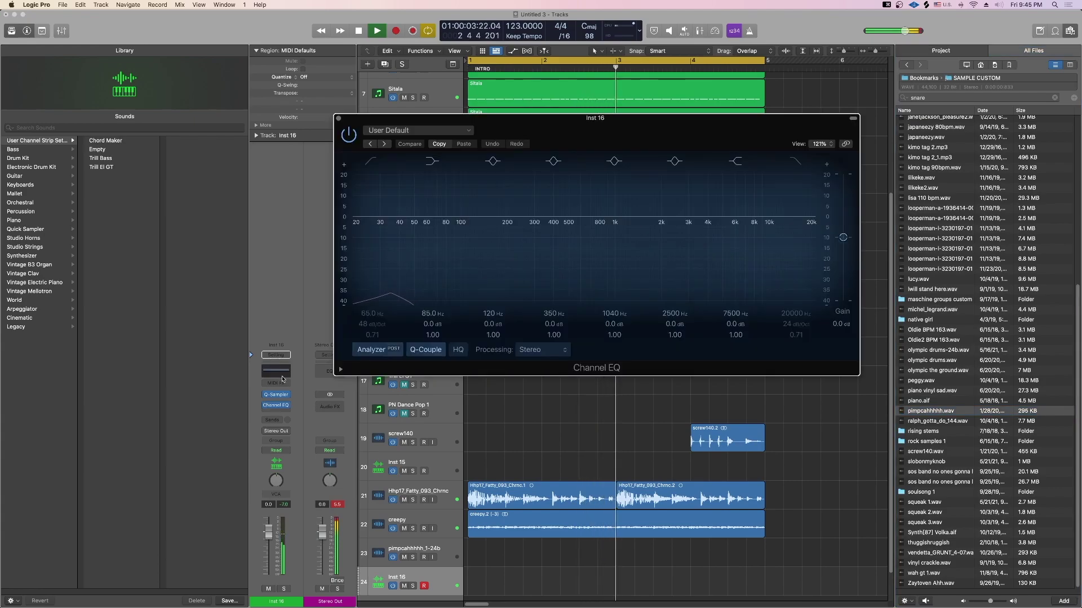
left_click(372, 162)
left_click_drag(432, 222, 521, 223)
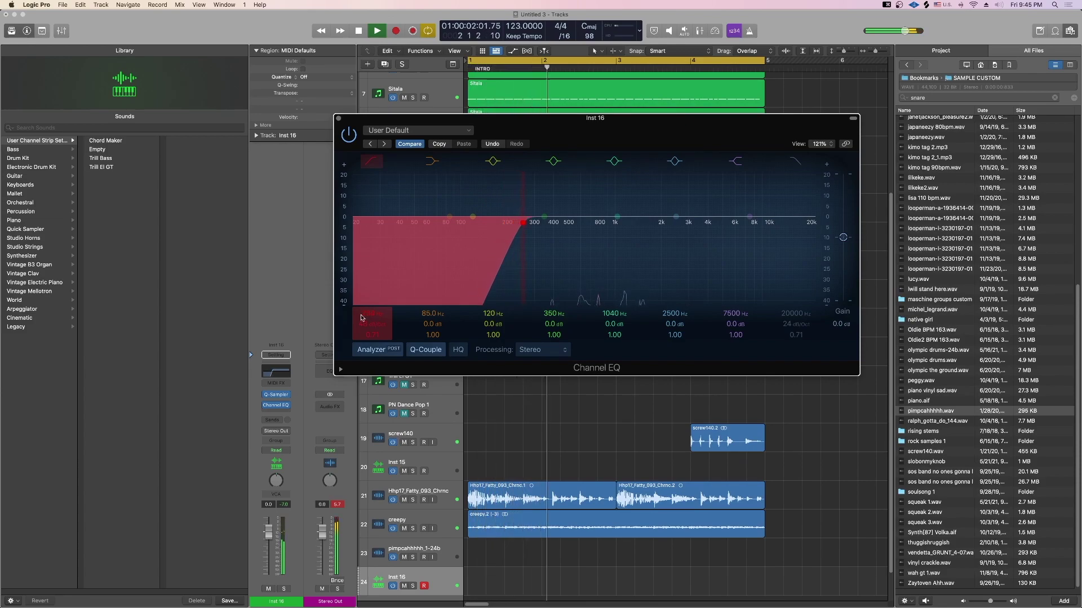
left_click(791, 161)
left_click_drag(812, 222, 754, 222)
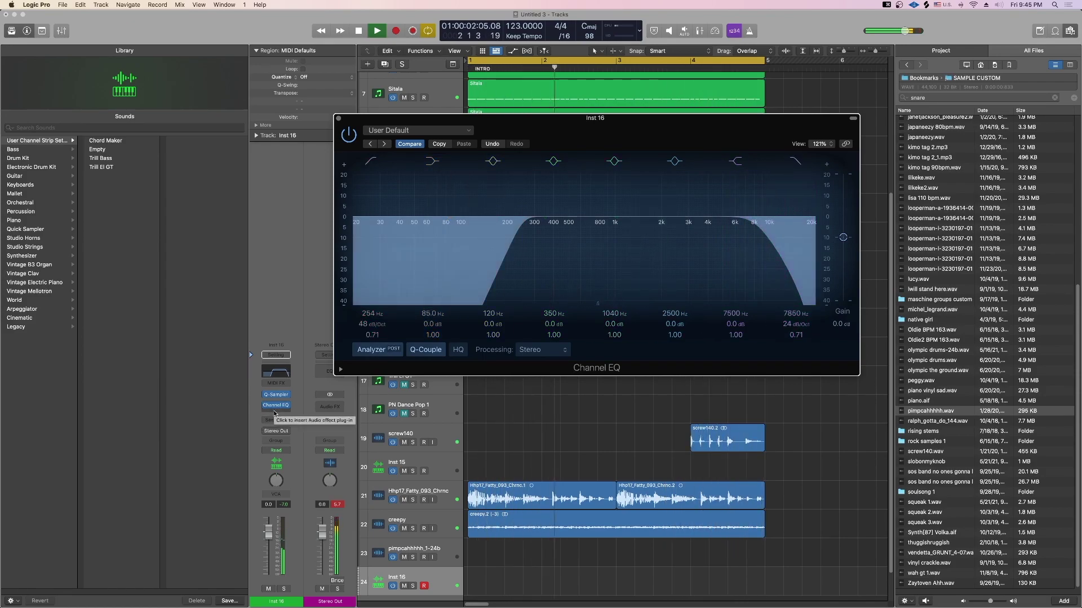
key("space")
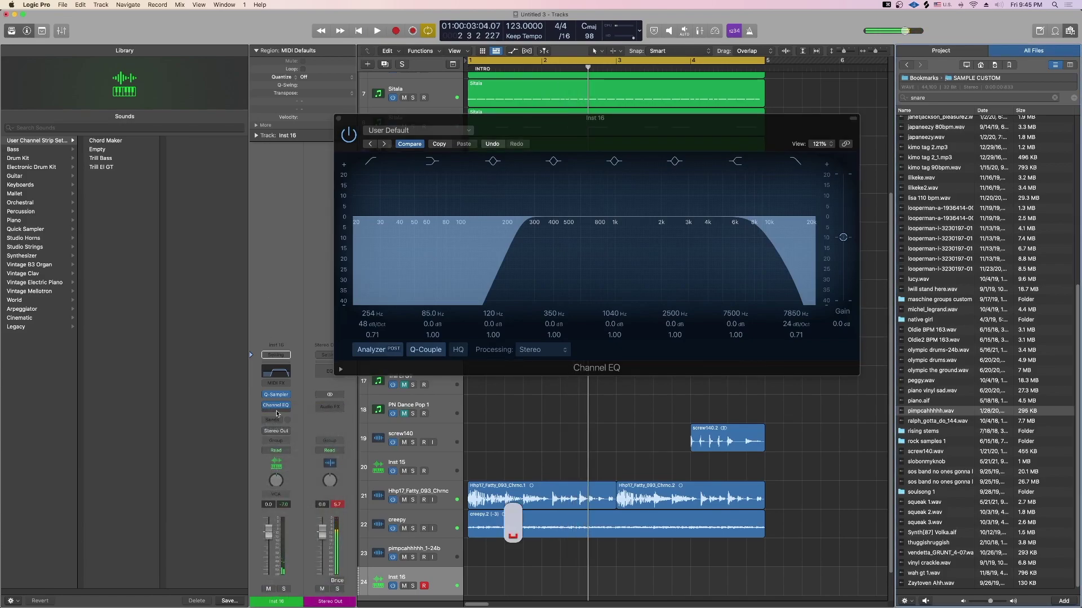
Step: Insert the stereo S1 Imager after the Channel EQ on the Inst 16 track
left_click(277, 414)
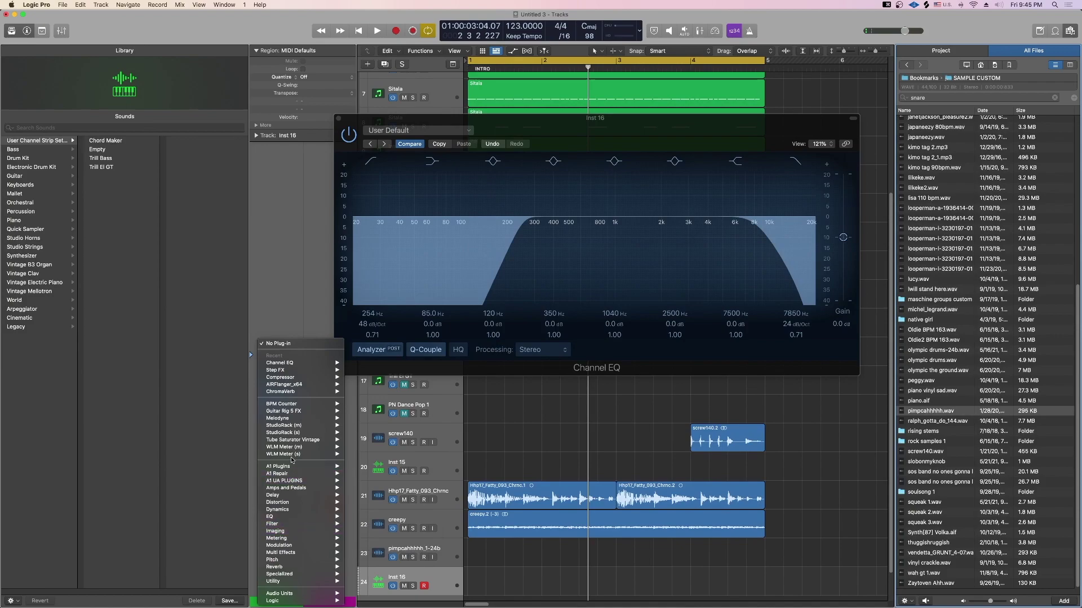
mouse_move(289, 468)
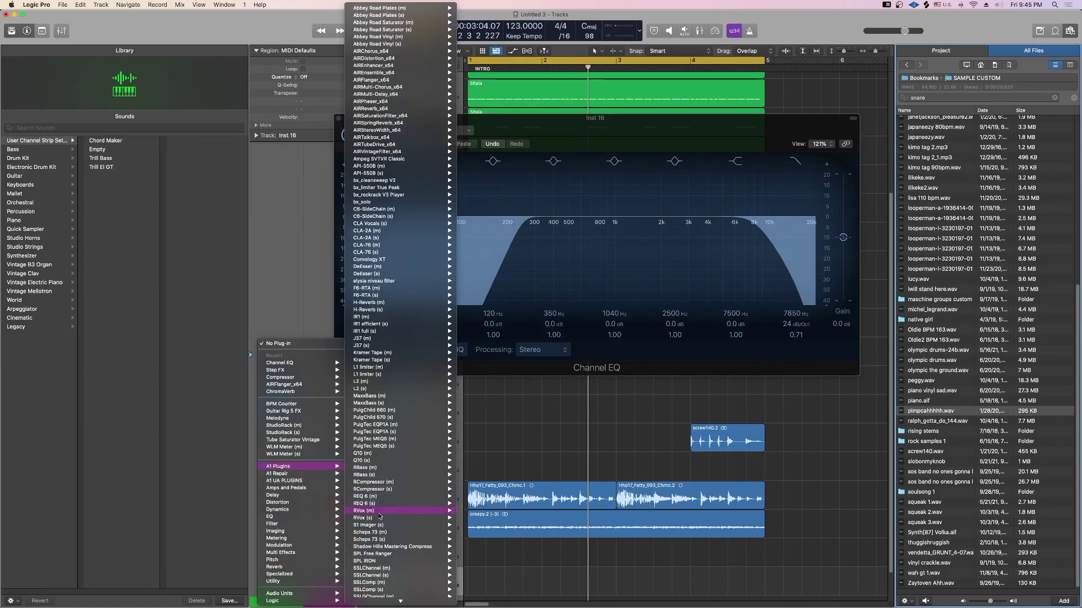
left_click(474, 525)
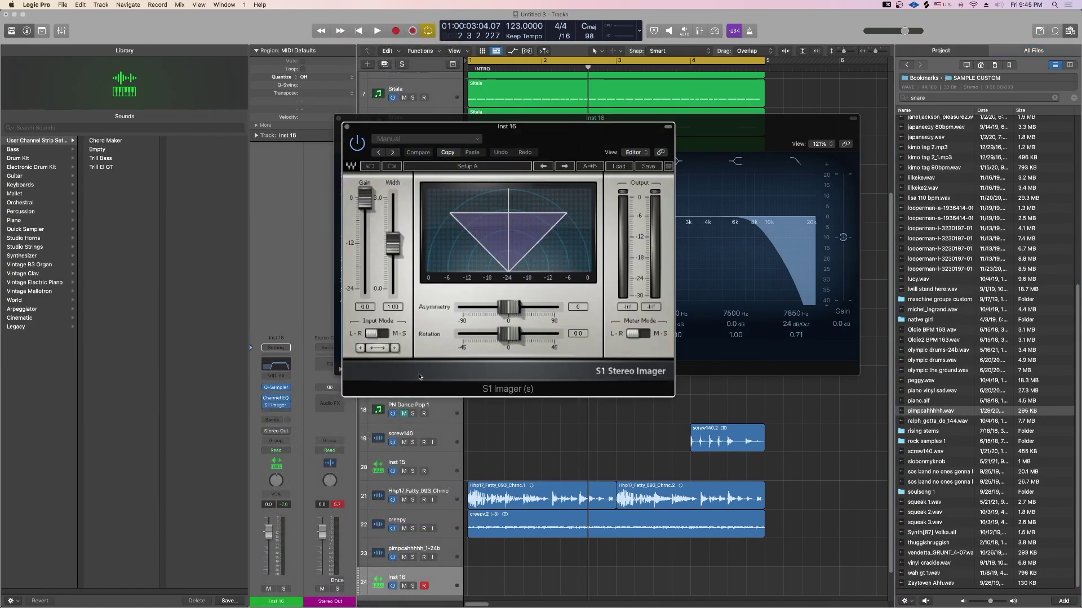
left_click(384, 335)
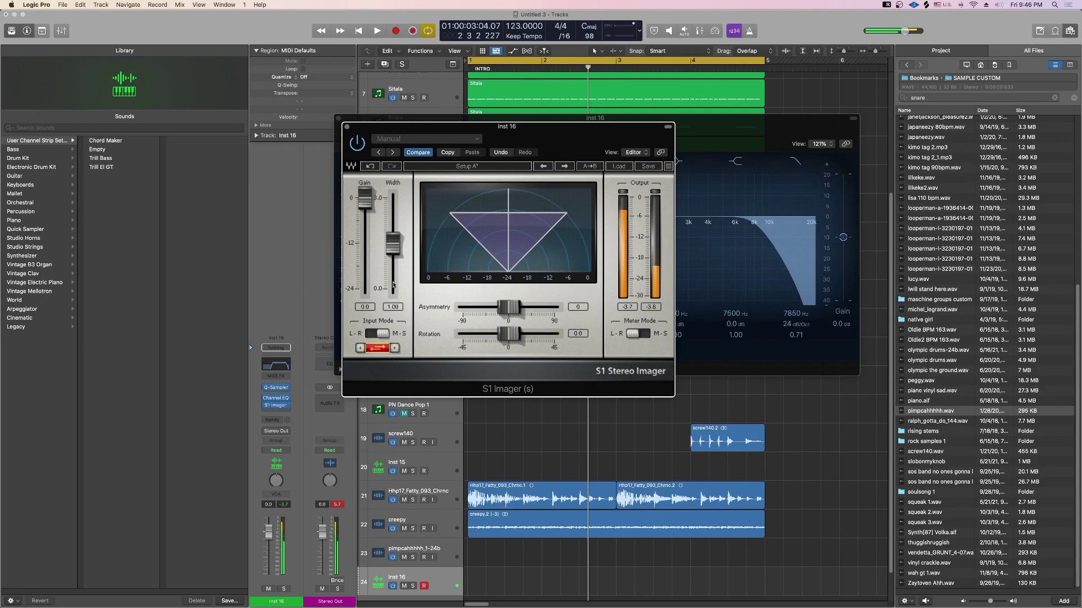
left_click_drag(393, 243, 392, 289)
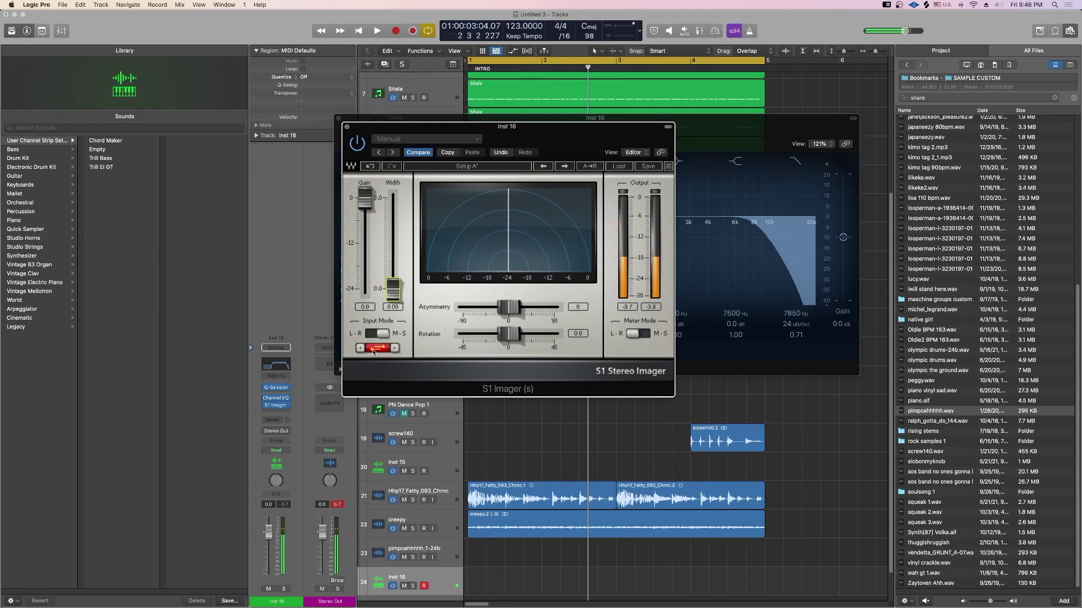
left_click(360, 349)
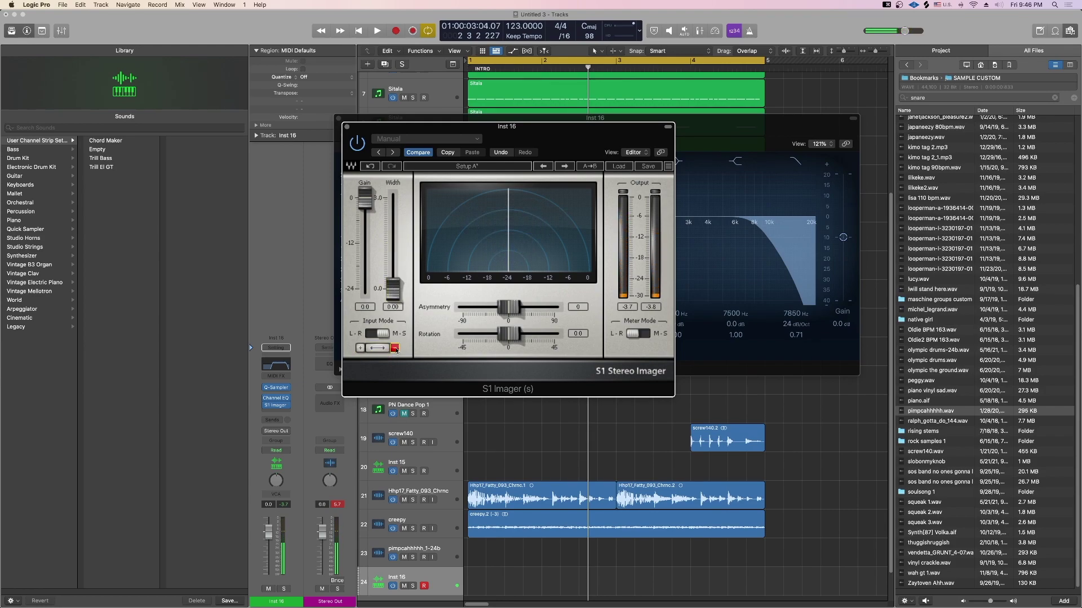
left_click_drag(399, 280, 394, 194)
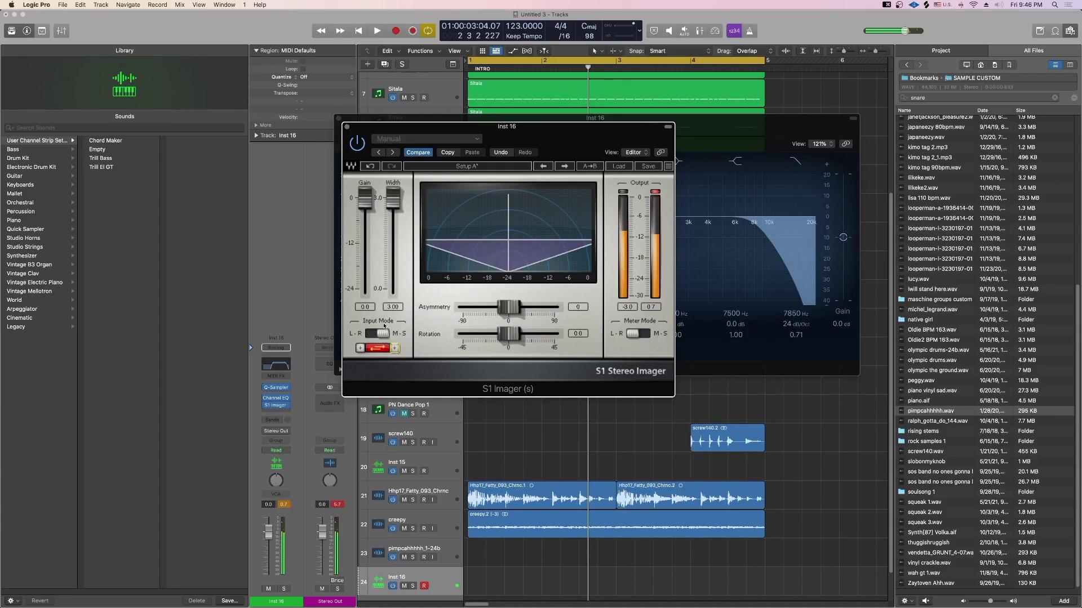
left_click_drag(392, 211, 391, 294)
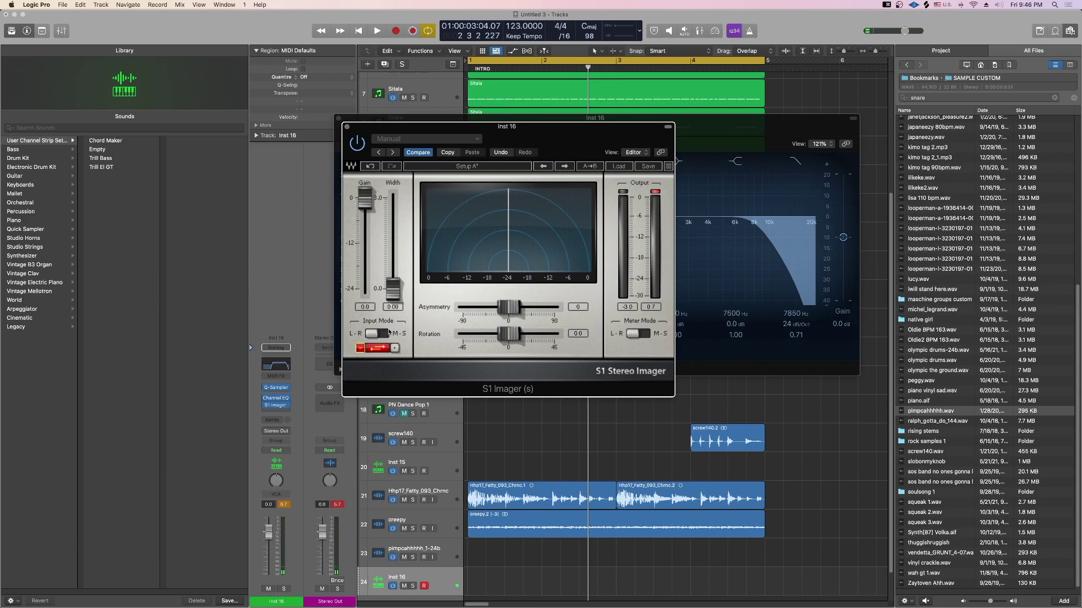
Step: Set the Inst 16 volume to 1.2 dB during playback and turn on Follow Tempo in its Quick Sampler
key("space")
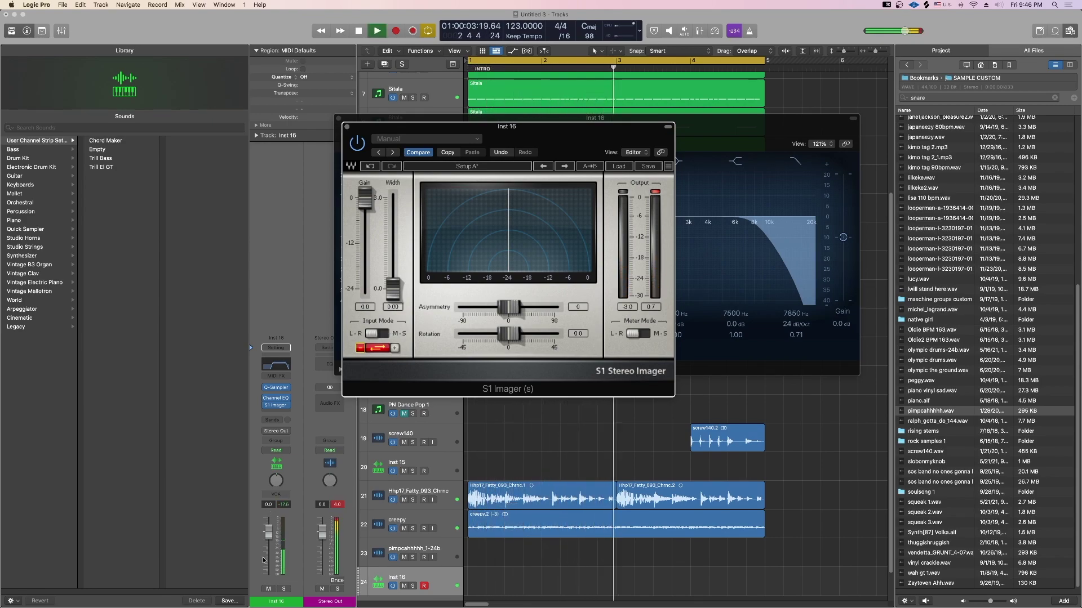
left_click_drag(268, 549, 272, 532)
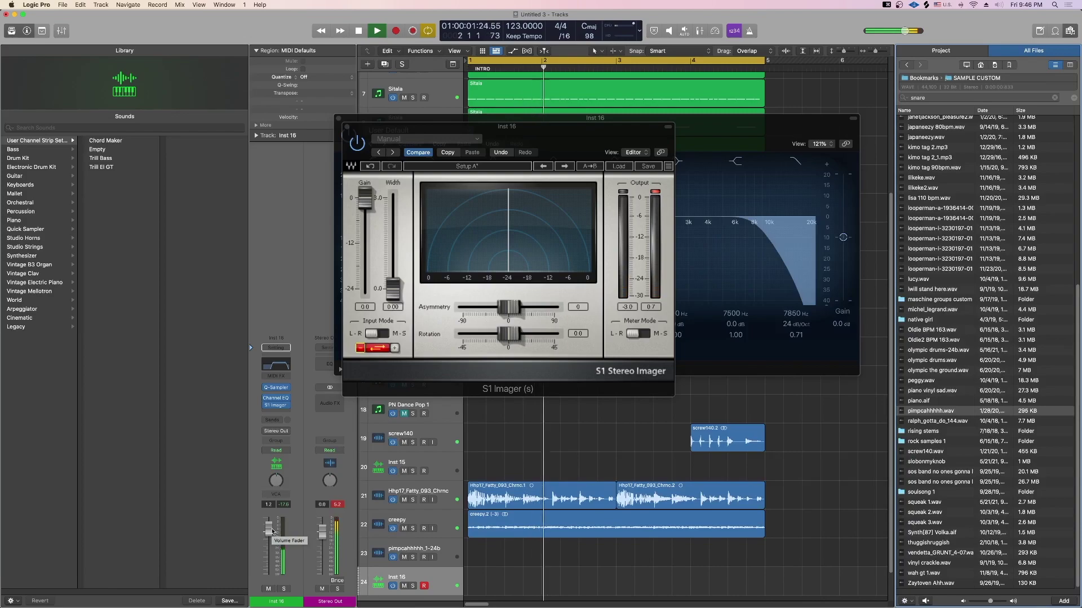
left_click(276, 388)
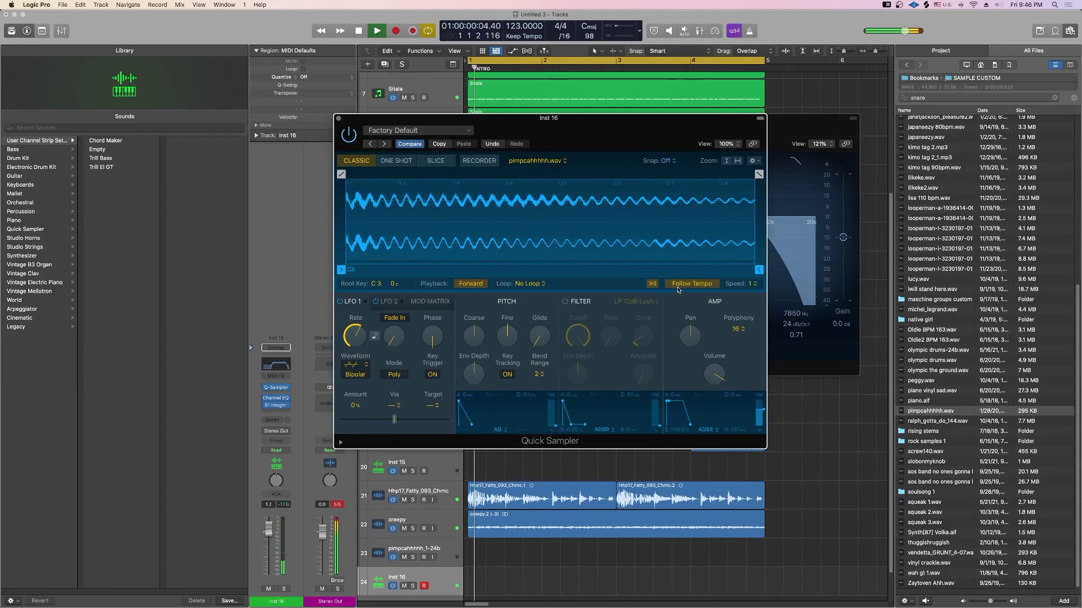
key("space")
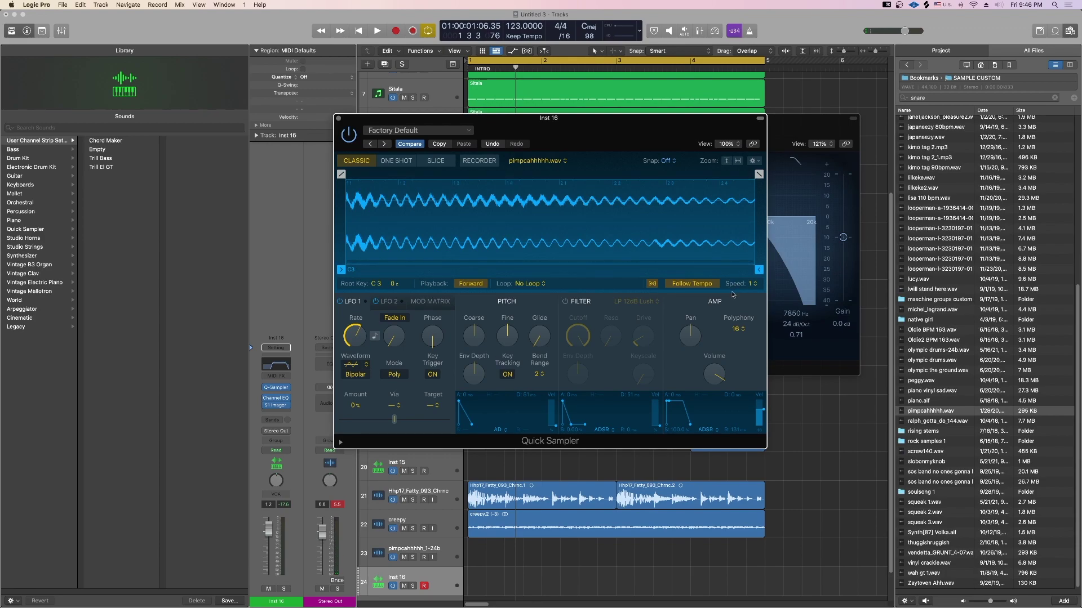
Step: Rehearse the pimpcahhhhh part over the loop, return to the start, and record it on the Inst 16 track
key("space")
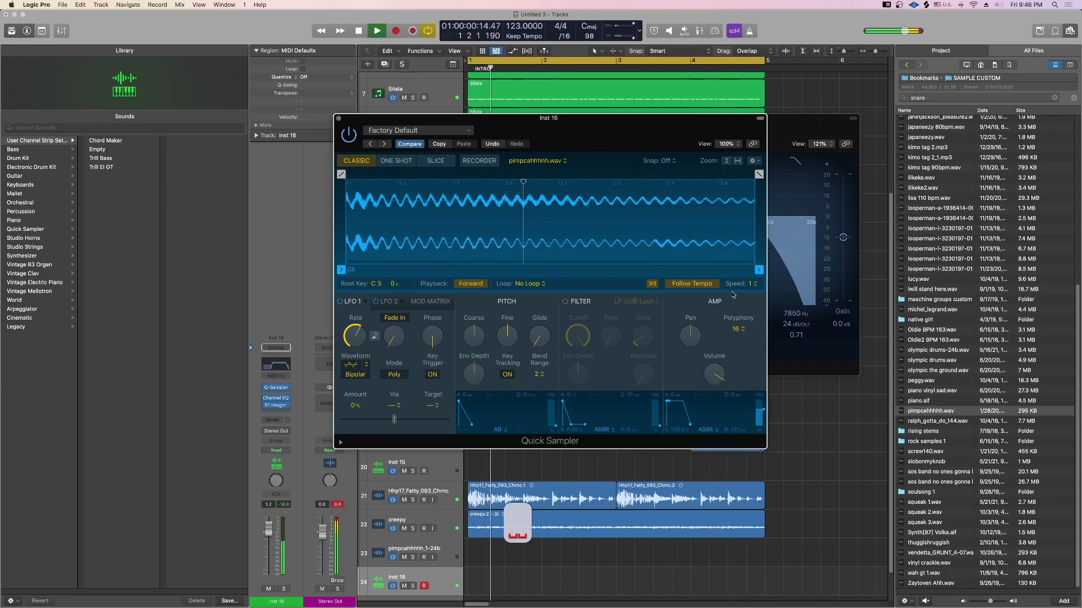
key("space")
key("KP_0")
key("KP_0")
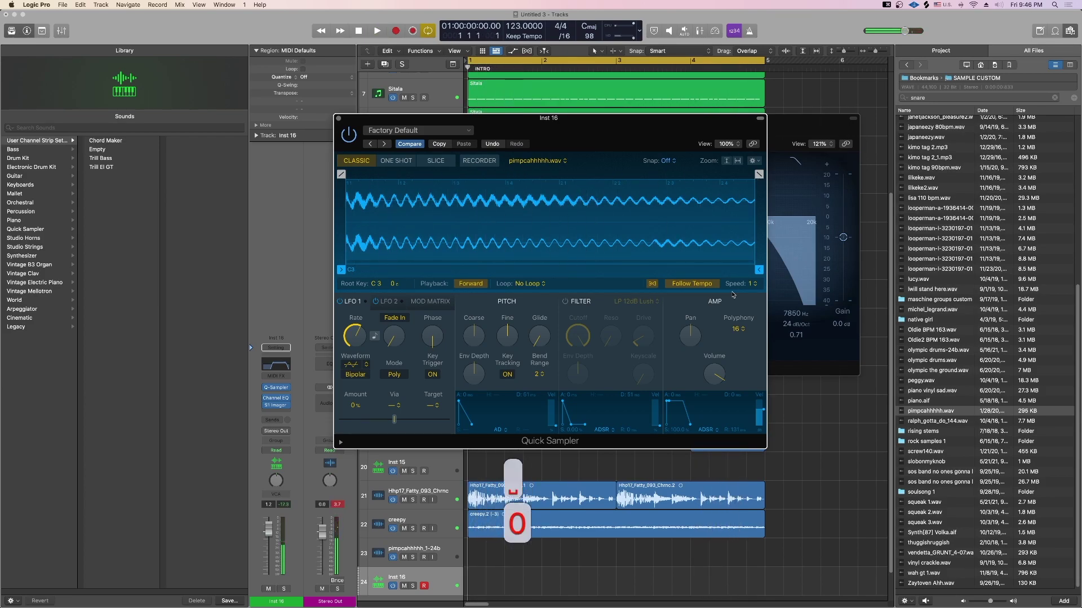
key("KP_Multiply")
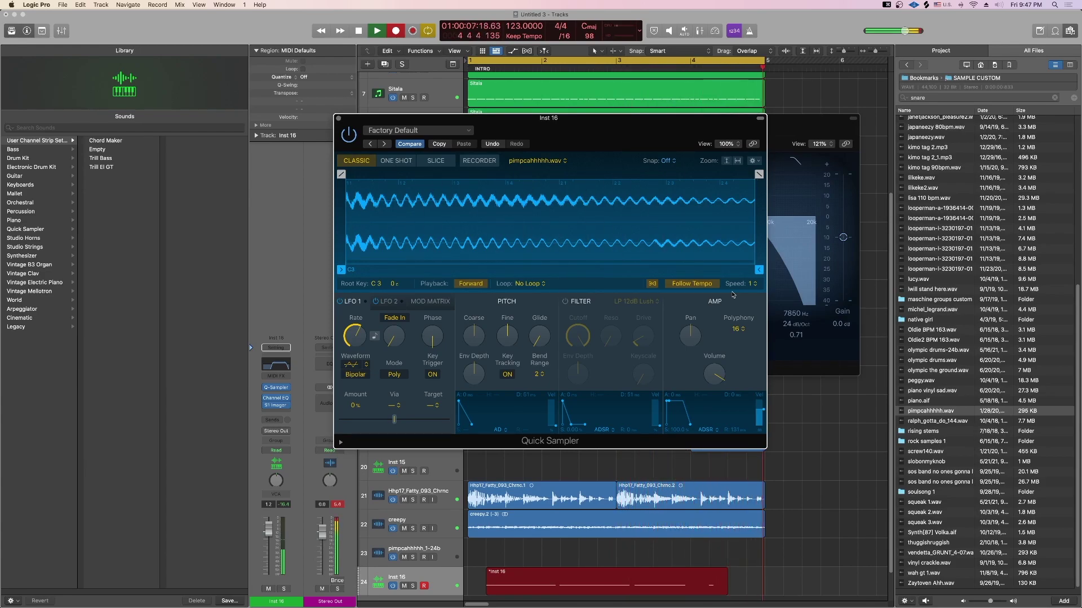
Step: End the recording and quantize the new Inst 16 region to 1/16 Note
key("0")
key("q")
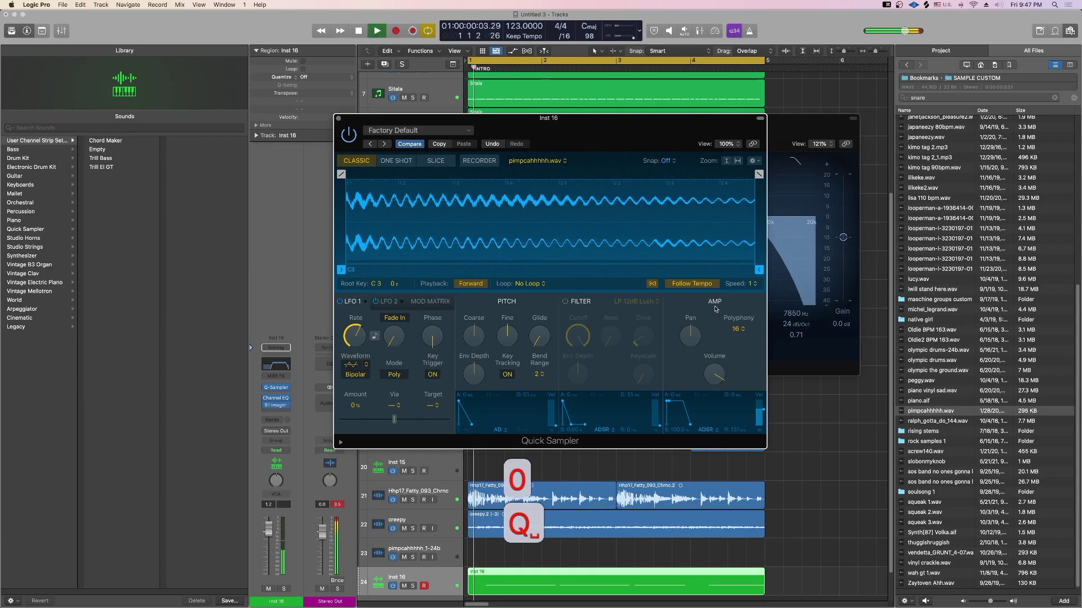
key("q")
key("q")
key("q")
key("q")
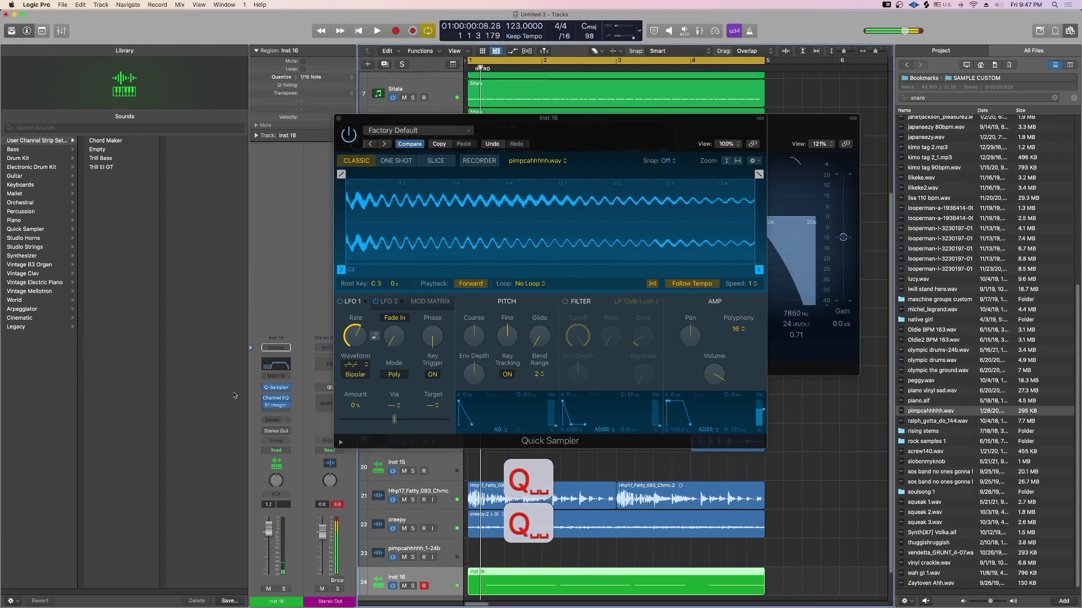
Step: Insert the AIRFlanger_x64 effect after the S1 Imager on the Inst 16 track
left_click(277, 413)
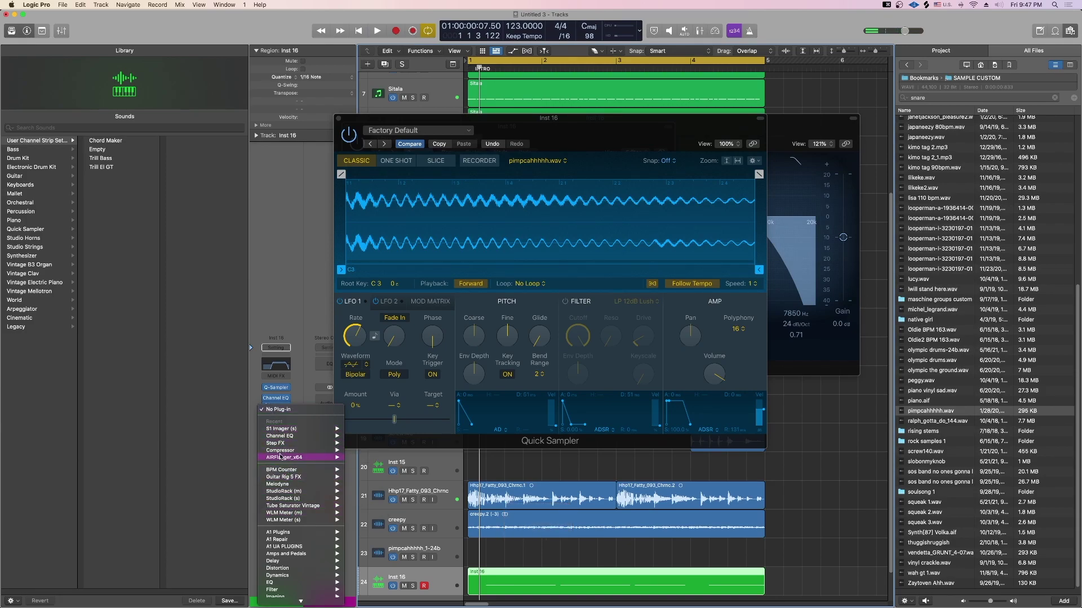
left_click(280, 429)
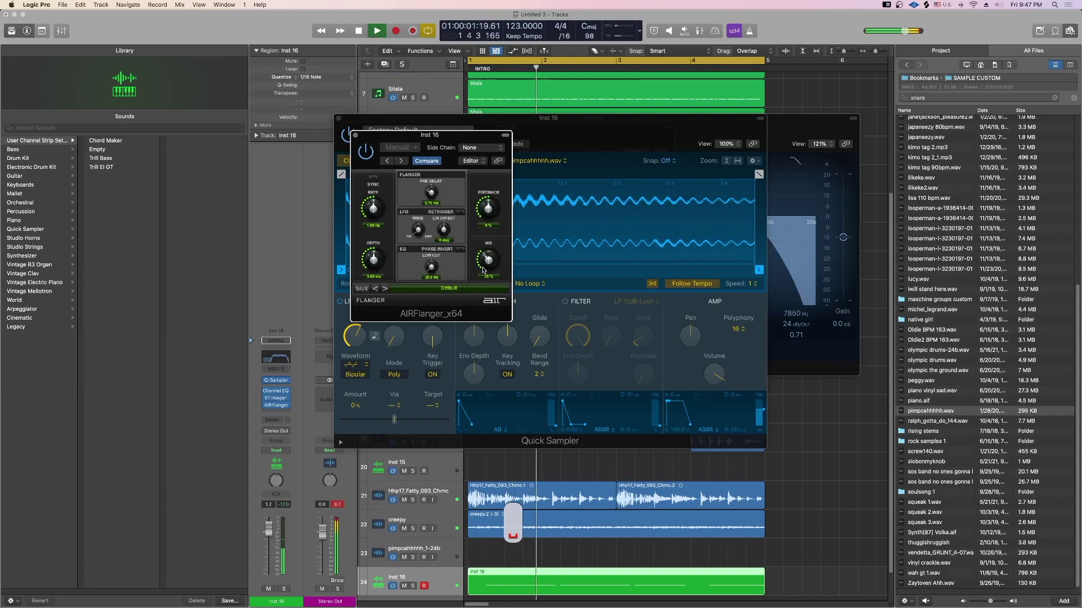
Step: Insert the ChromaVerb reverb after the AIRFlanger on the Inst 16 track
key("F15")
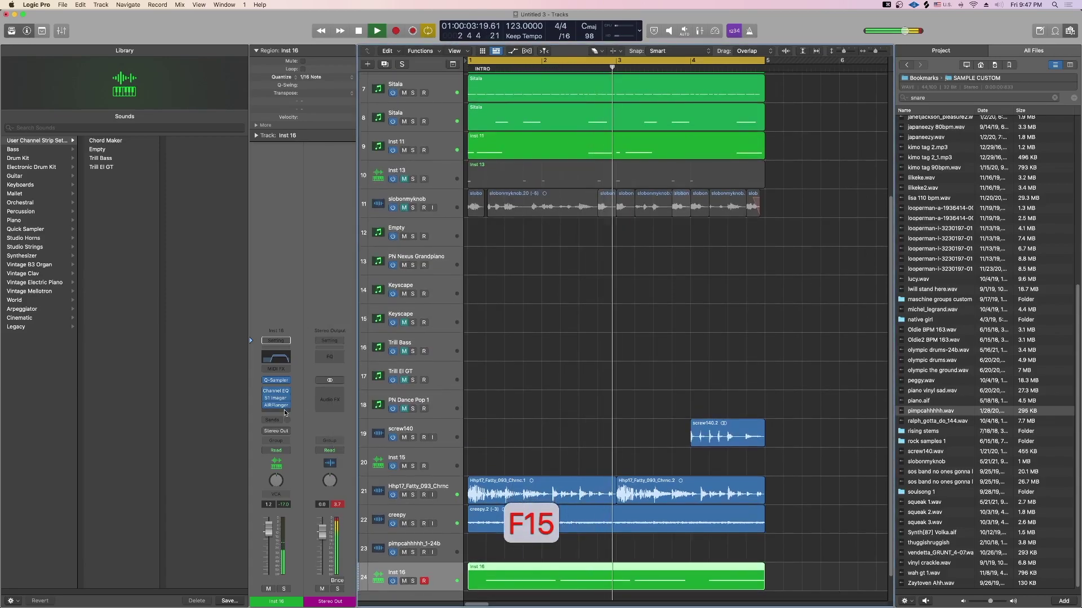
left_click(285, 413)
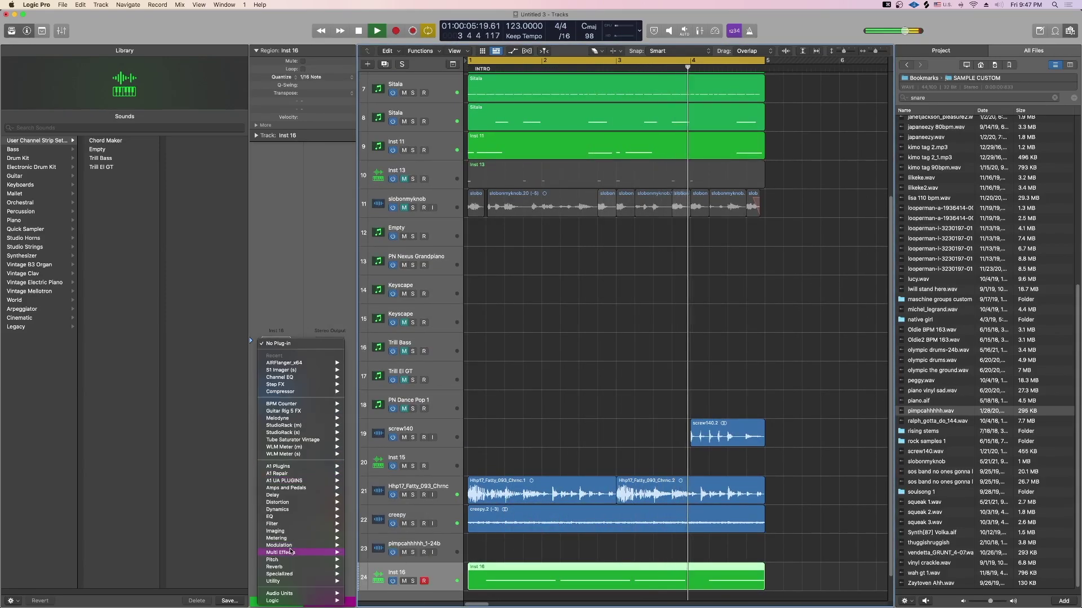
mouse_move(293, 566)
mouse_move(393, 531)
left_click(447, 529)
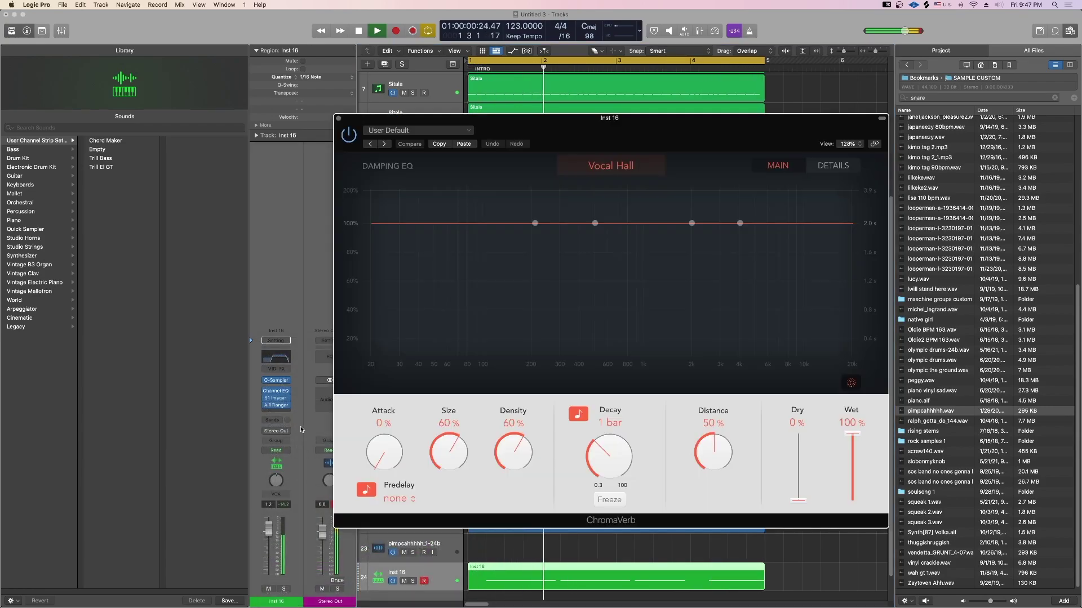
Step: Set the ChromaVerb to 47% dry, 60% wet, 21% distance and a 1/8 decay, and hide the plug-in windows
left_click_drag(859, 461, 811, 467)
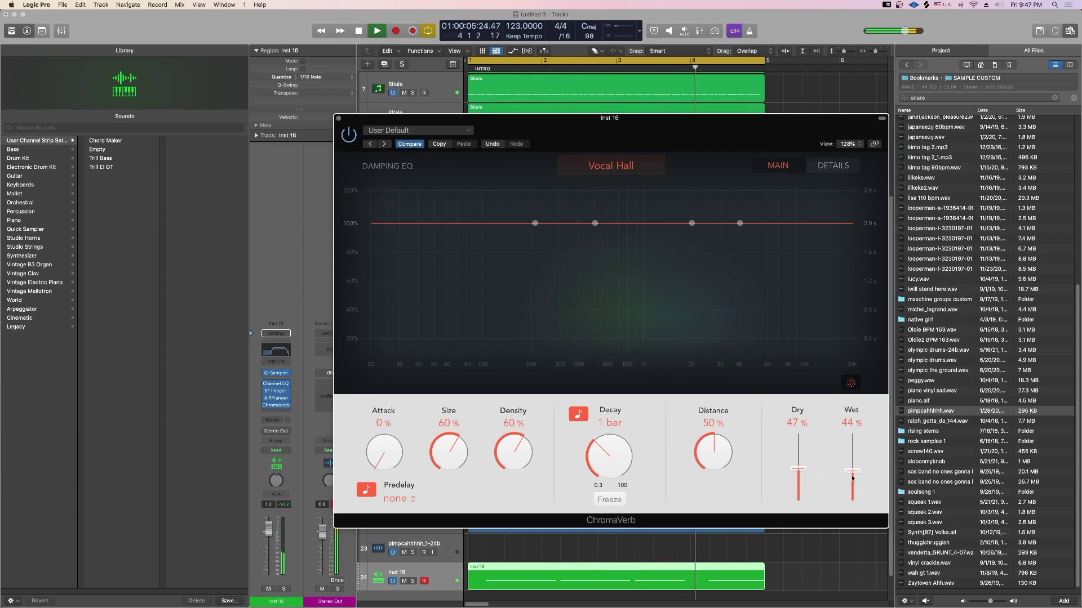
left_click_drag(713, 453, 713, 482)
left_click_drag(620, 450, 622, 486)
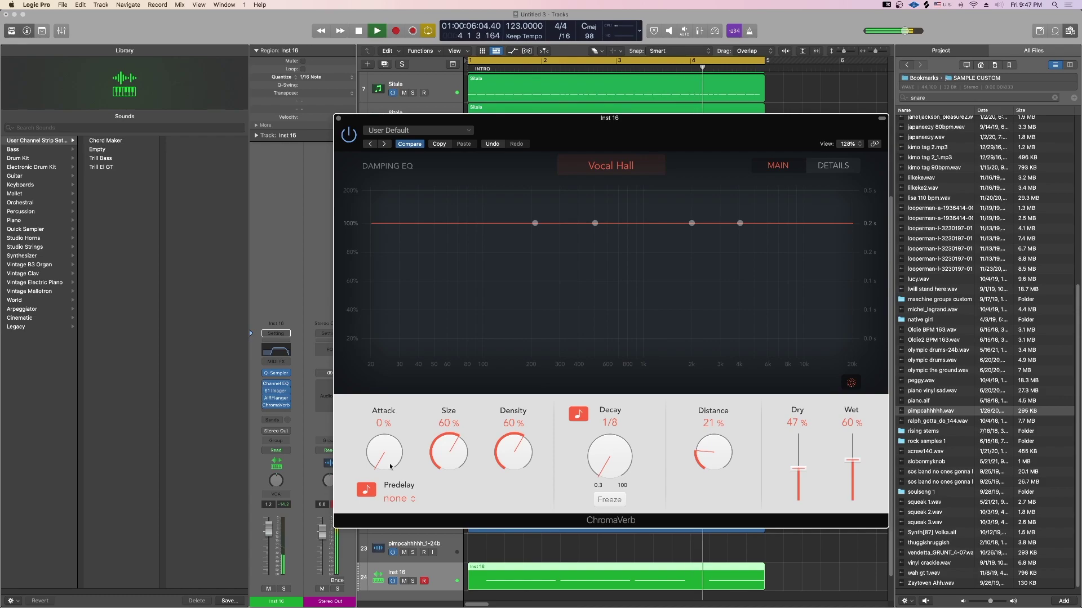
key("F15")
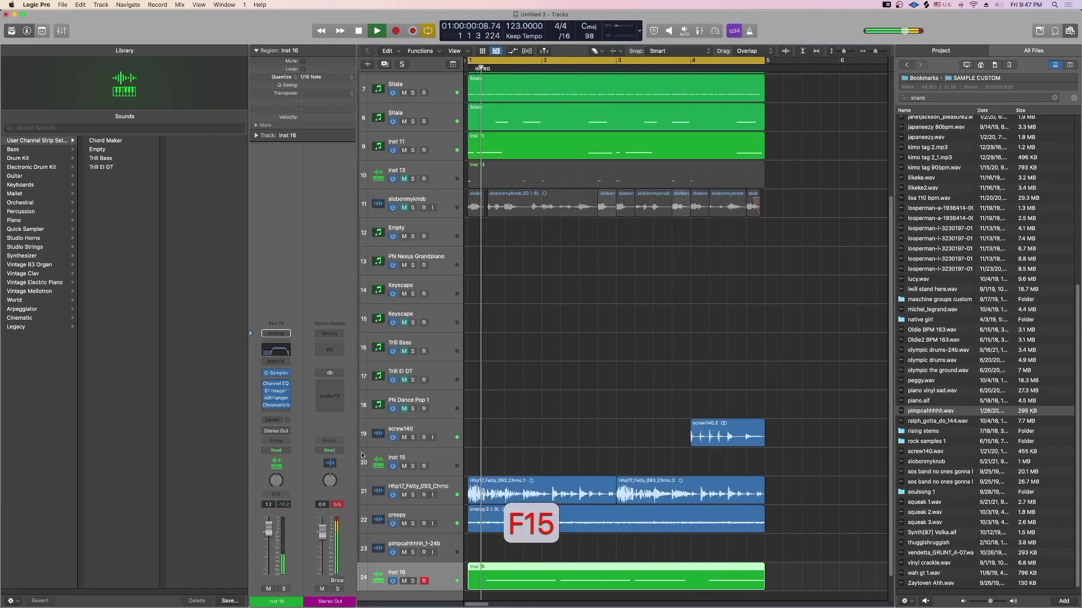
Step: Lower the Inst 16 channel volume to about -6.2 dB during playback
left_click_drag(270, 547, 270, 550)
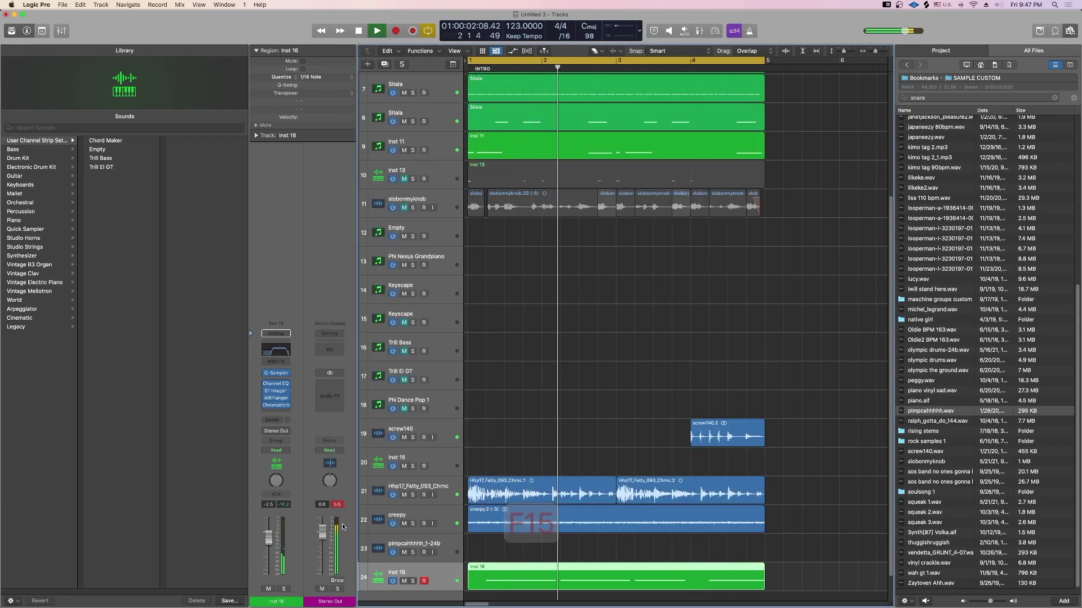
scroll(530, 409, "down", 5)
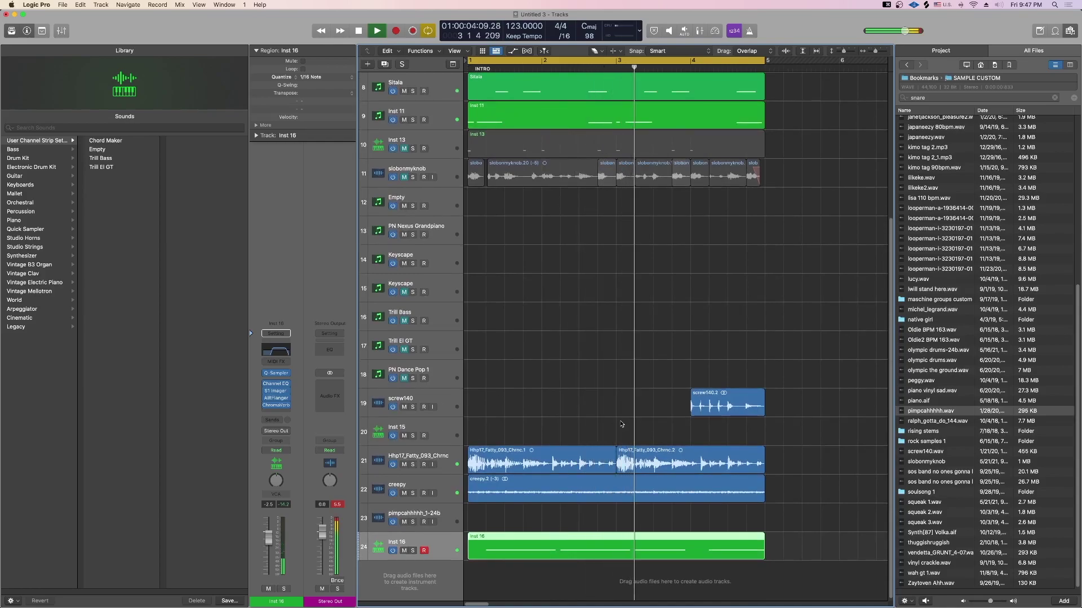
left_click_drag(263, 544, 268, 547)
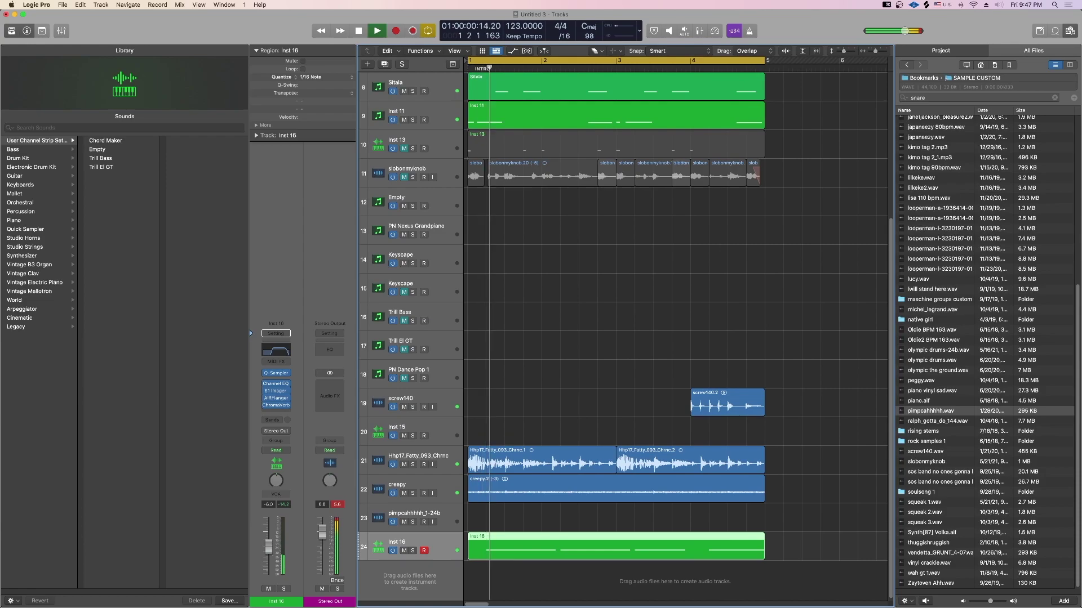
Step: Unmute the slobonmyknob track, select it, and listen to it with the rest of the loop
left_click(671, 376)
scroll(640, 385, "up", 3)
left_click(403, 198)
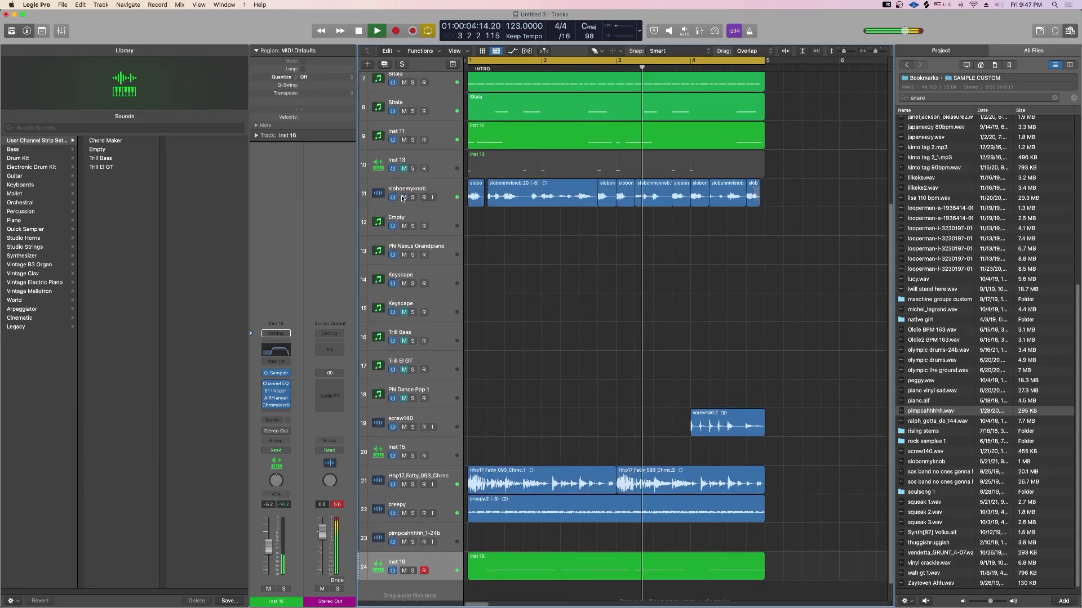
left_click(430, 189)
left_click(626, 256)
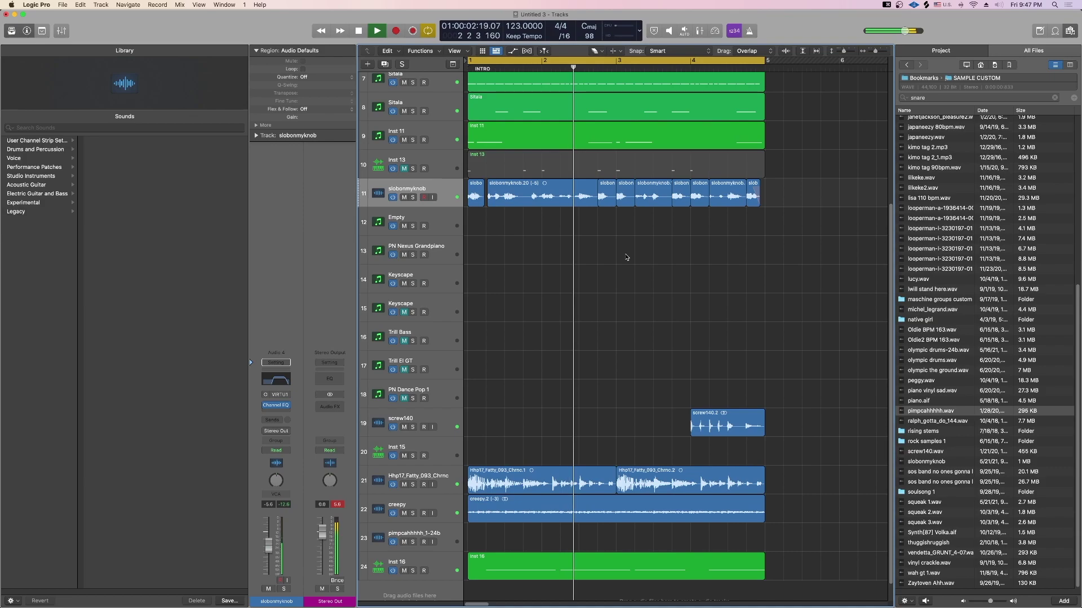
scroll(627, 258, "up", 1)
scroll(626, 258, "up", 1)
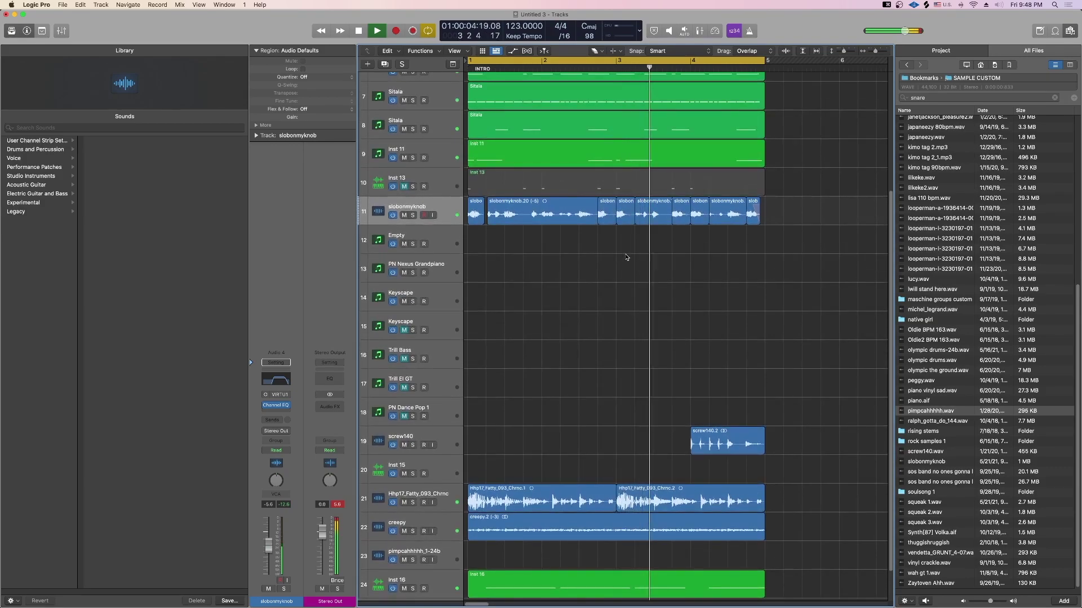
scroll(626, 258, "down", 4)
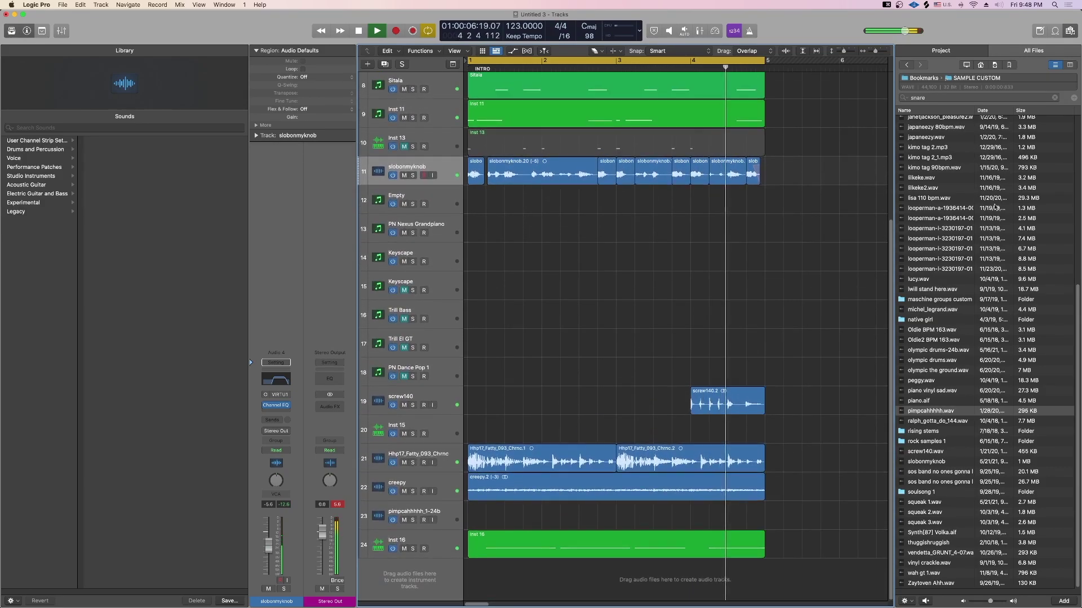
scroll(813, 223, "up", 1)
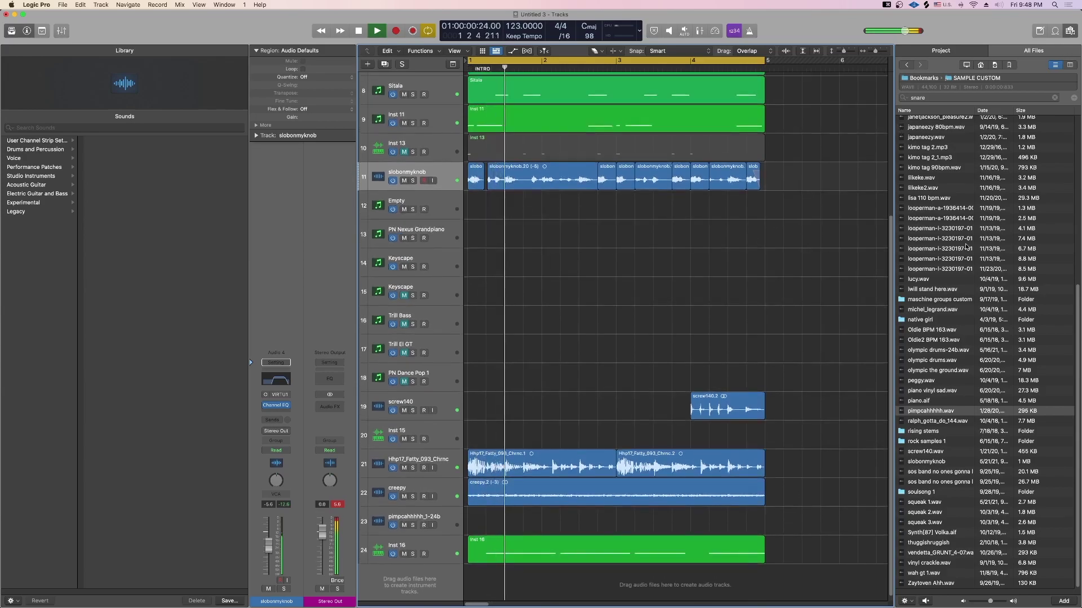
Step: Stop playback, find and preview evil_laugh.wav in the SAMPLE CUSTOM folder, and place it on a new track below Inst 16
scroll(972, 246, "up", 3)
key("space")
scroll(973, 246, "up", 5)
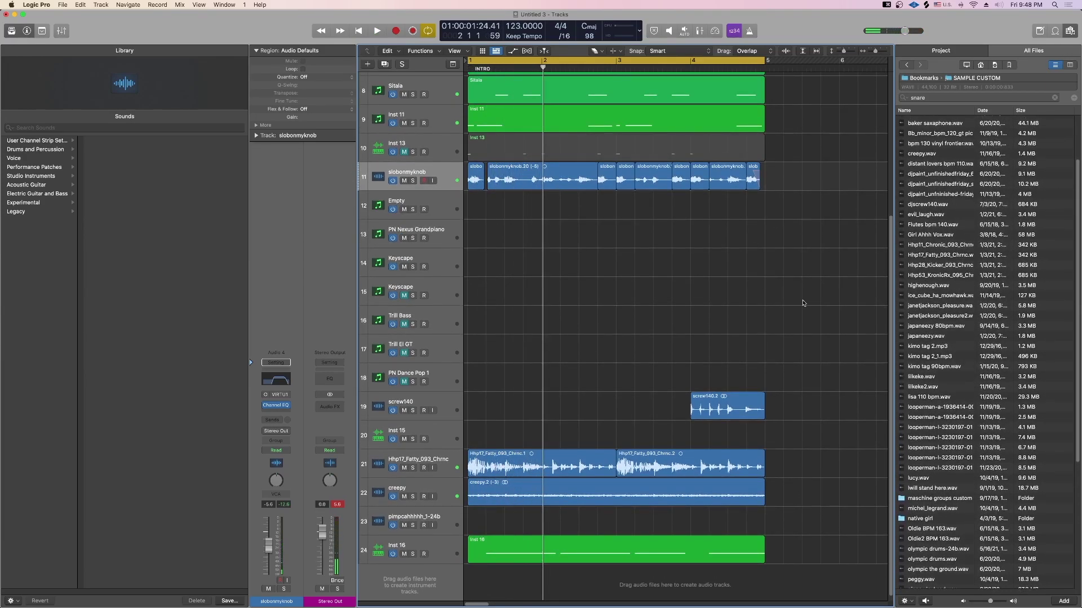
scroll(787, 300, "down", 5)
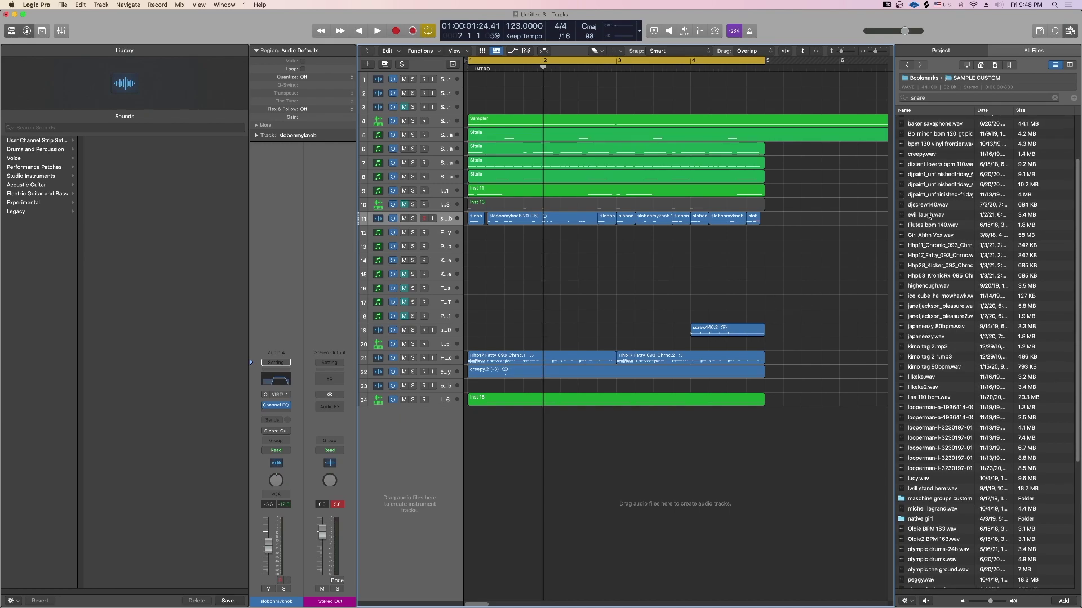
left_click(927, 215)
scroll(933, 187, "up", 1)
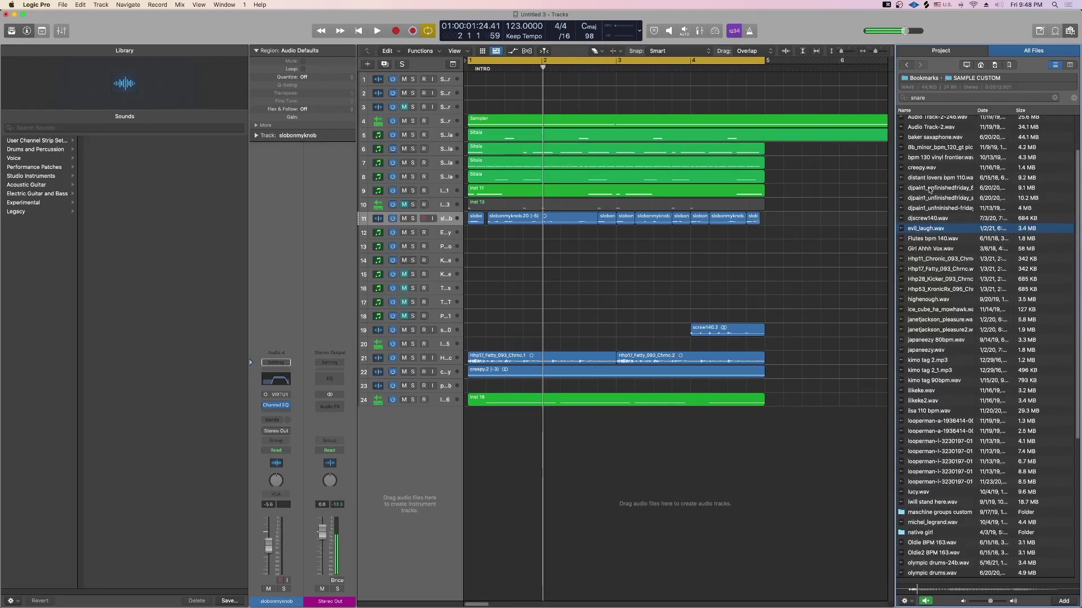
left_click_drag(935, 232, 655, 422)
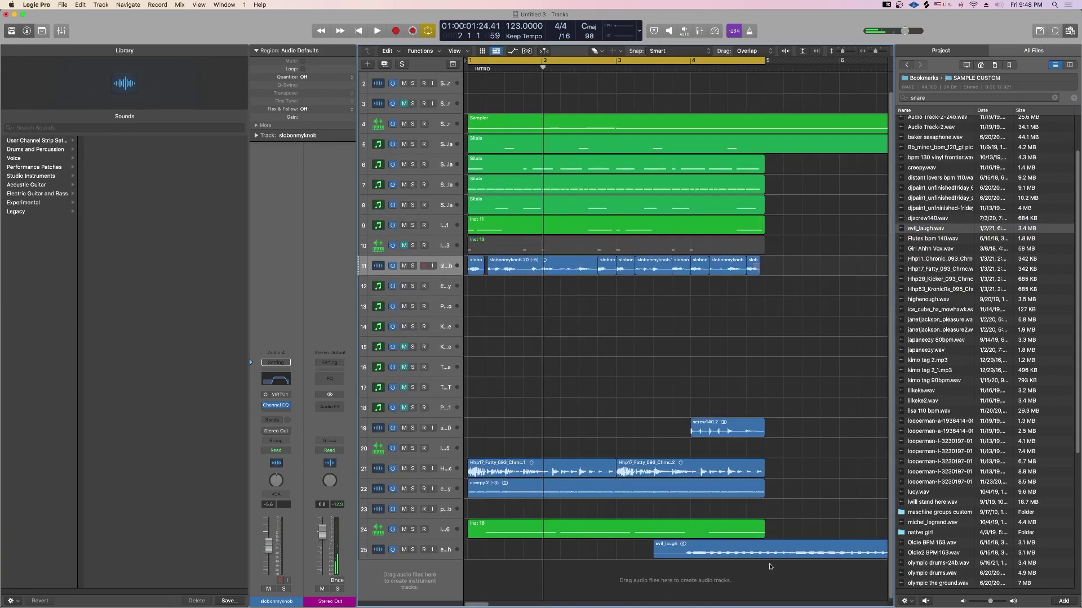
Step: Split the evil_laugh region near its beginning and erase the cut-off lead-in
key("super+z")
key("q")
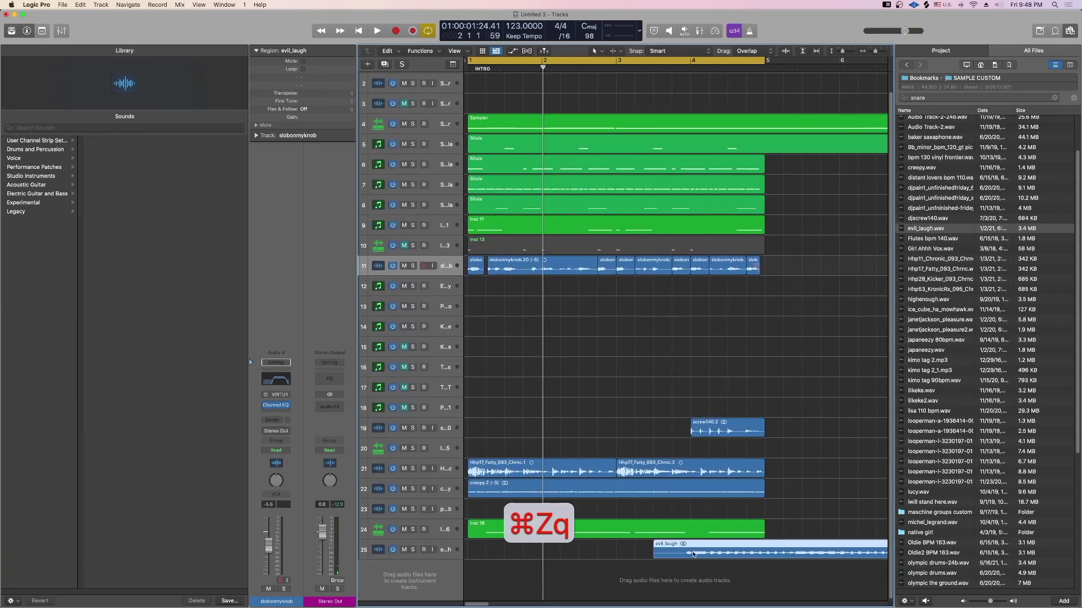
key("r")
left_click(491, 555)
key("q")
key("e")
left_click(481, 555)
Step: Split the evil_laugh region at its first transient and move the main part to the start of bar 1
key("q")
left_click_drag(488, 555, 496, 555)
key("Right")
key("b")
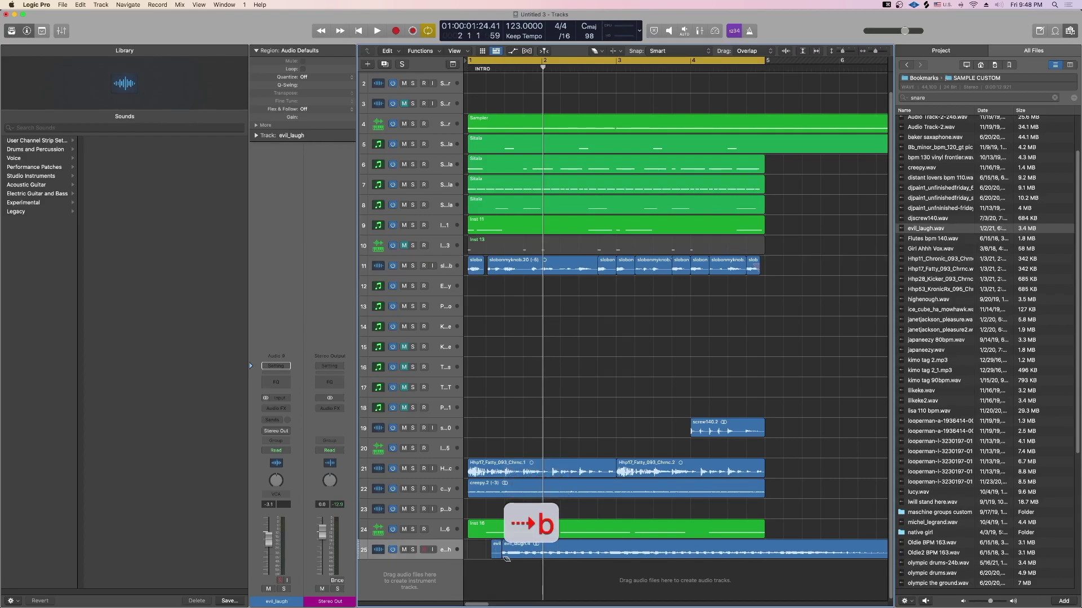
key("q")
left_click_drag(548, 555, 481, 557)
Step: Play the loop and lower the evil_laugh channel volume to -13.9 dB
key("space")
key("space")
left_click_drag(269, 541, 270, 561)
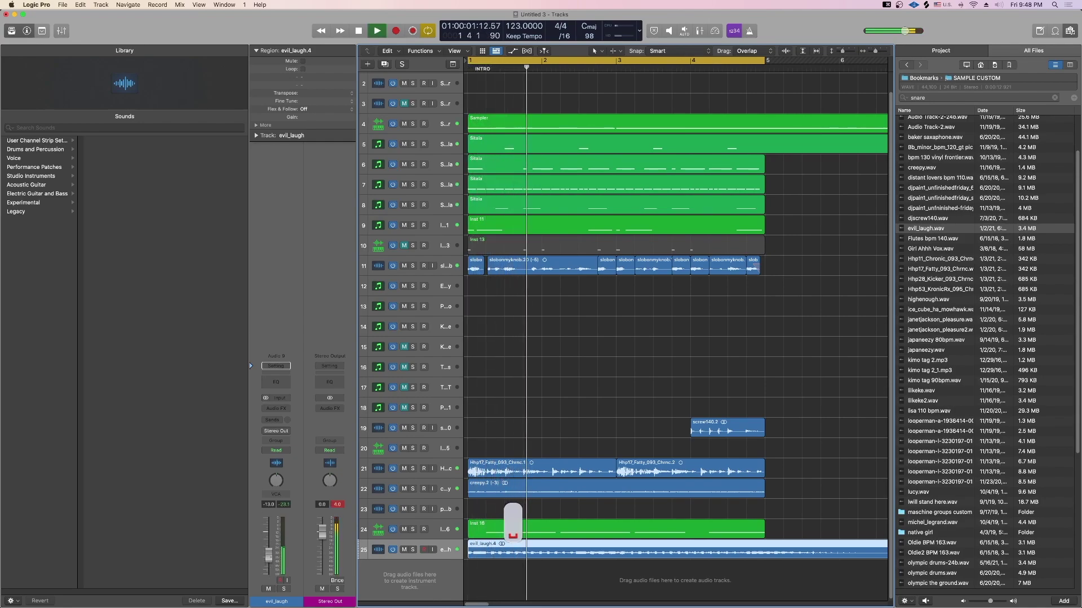
key("space")
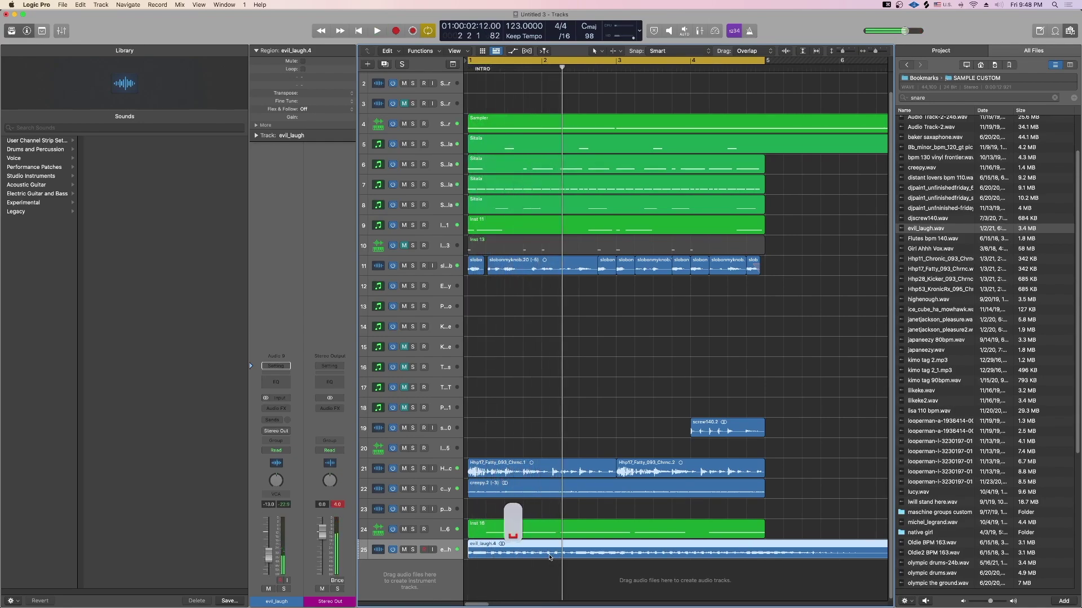
Step: Divide the evil_laugh region at 1 4 1 1, erase the first part, and move the remainder to position 1 1 1 1
scroll(546, 557, "up", 10)
scroll(546, 558, "left", 5)
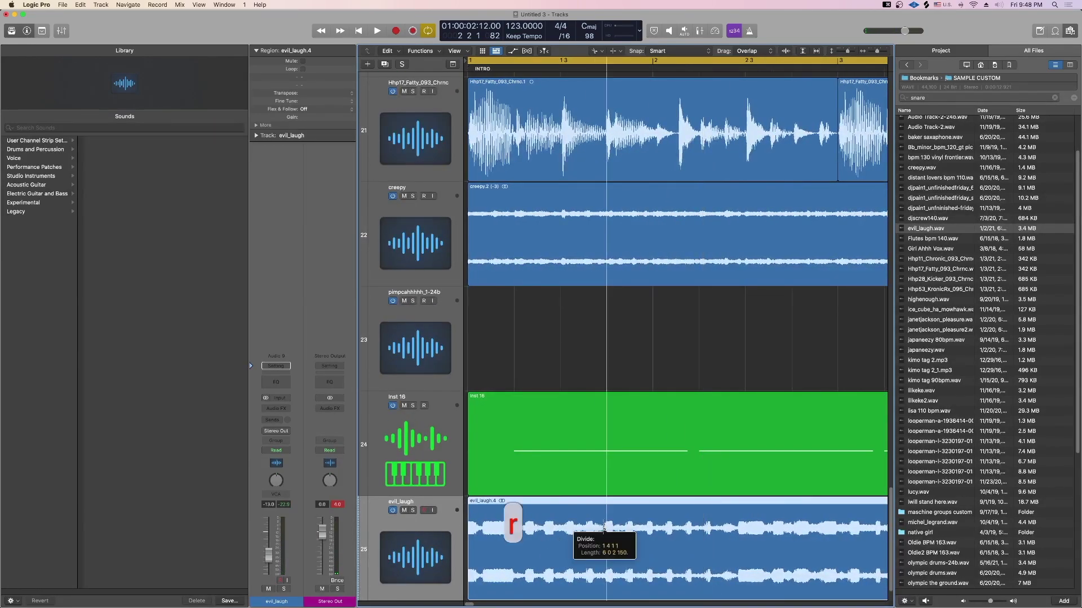
key("q")
key("e")
key("q")
left_click_drag(660, 548, 522, 546)
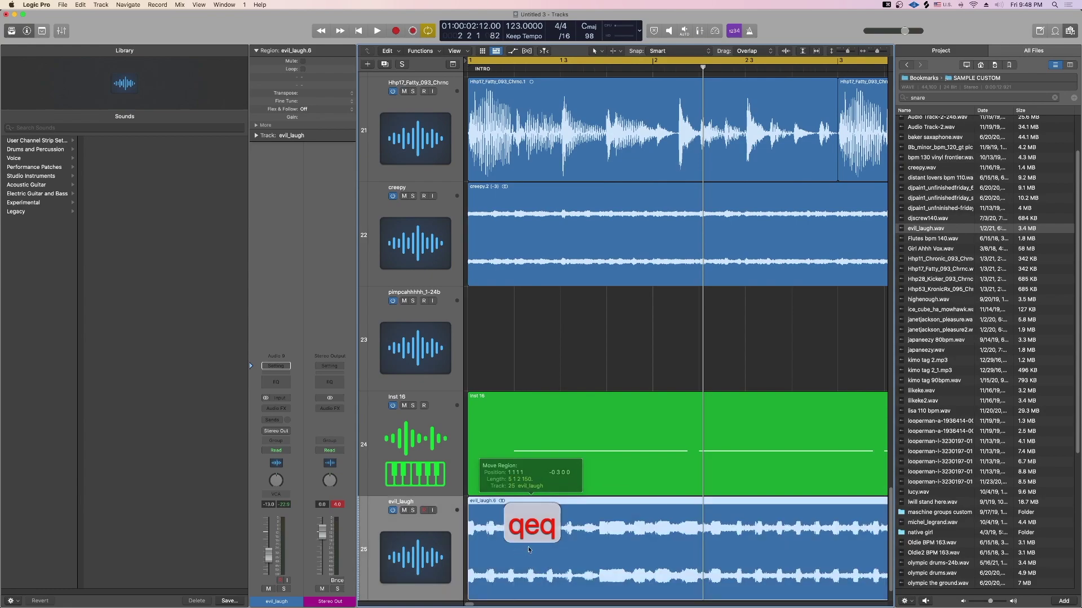
Step: Split evil_laugh at the loud transient before bar 2, delete everything after it, and stretch the remaining region to one bar
left_click(495, 548)
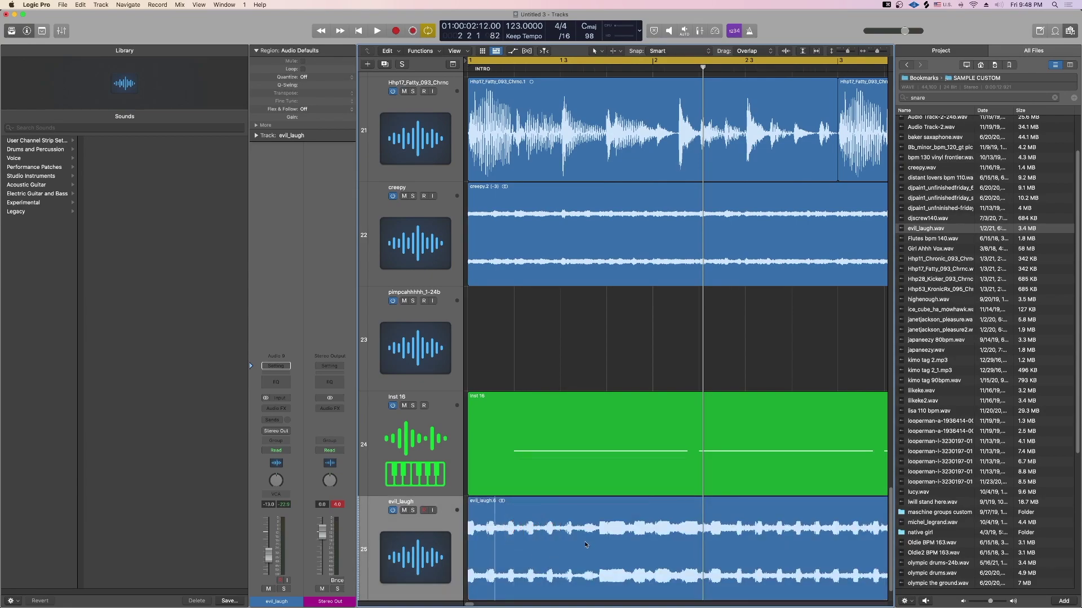
key("Right")
key("Right")
key("Right")
key("Right")
key("Right")
key("Right")
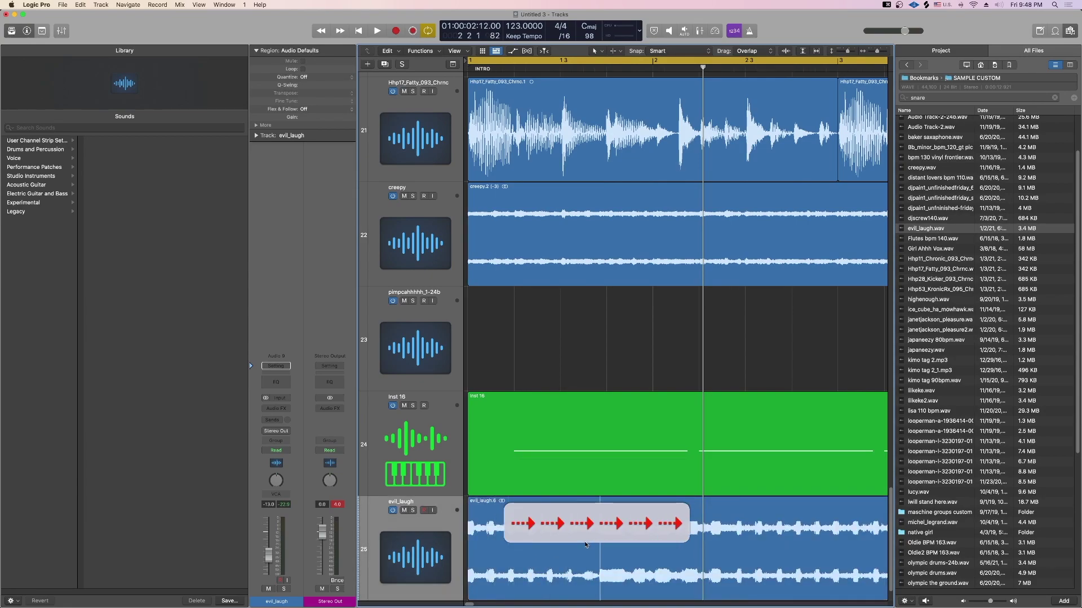
key("b")
key("BackSpace")
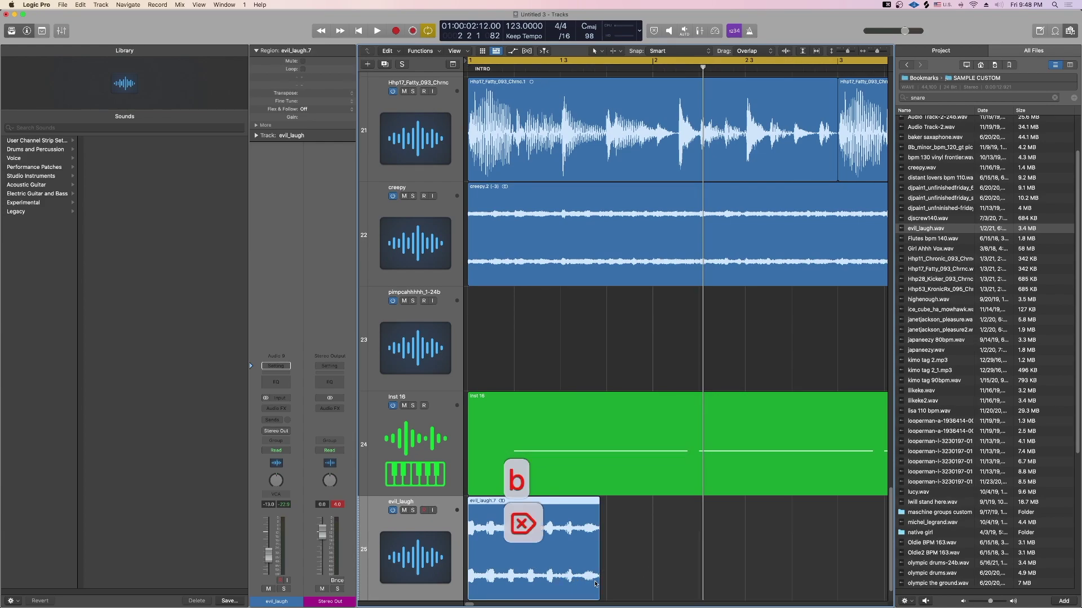
left_click_drag(598, 582, 651, 582)
Step: Try repeating the one-bar evil_laugh region twice over the playing loop, and erase both copies
key("space")
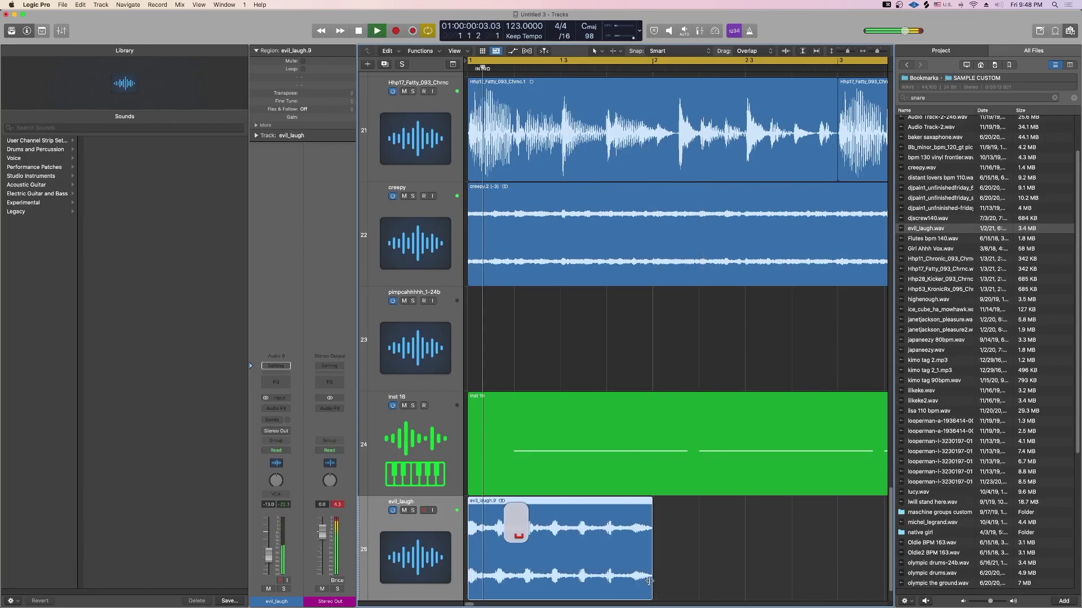
key("super+d")
key("super+d")
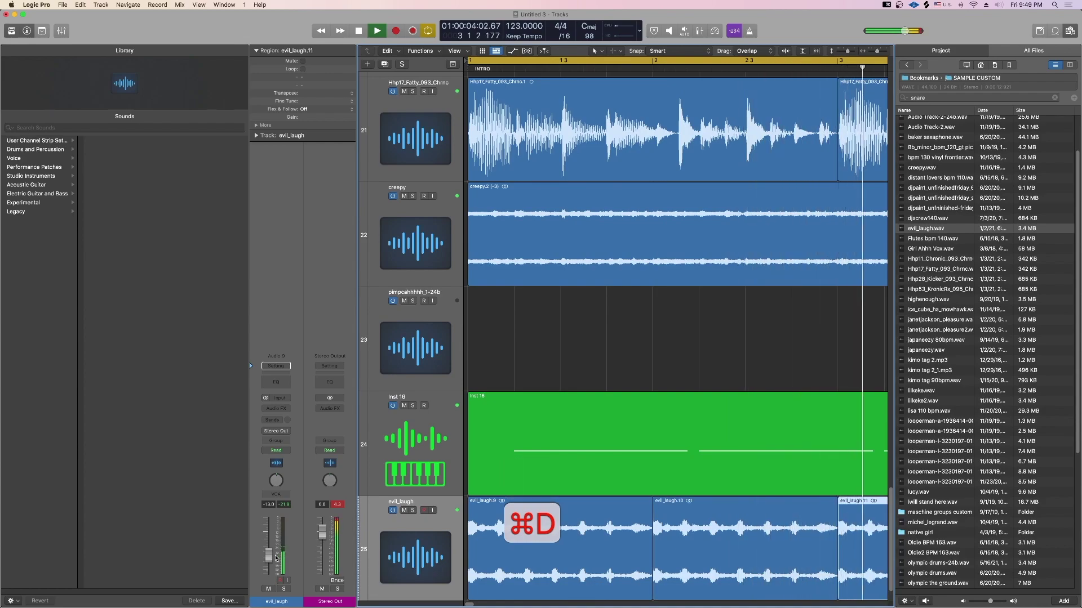
key("e")
left_click(727, 552)
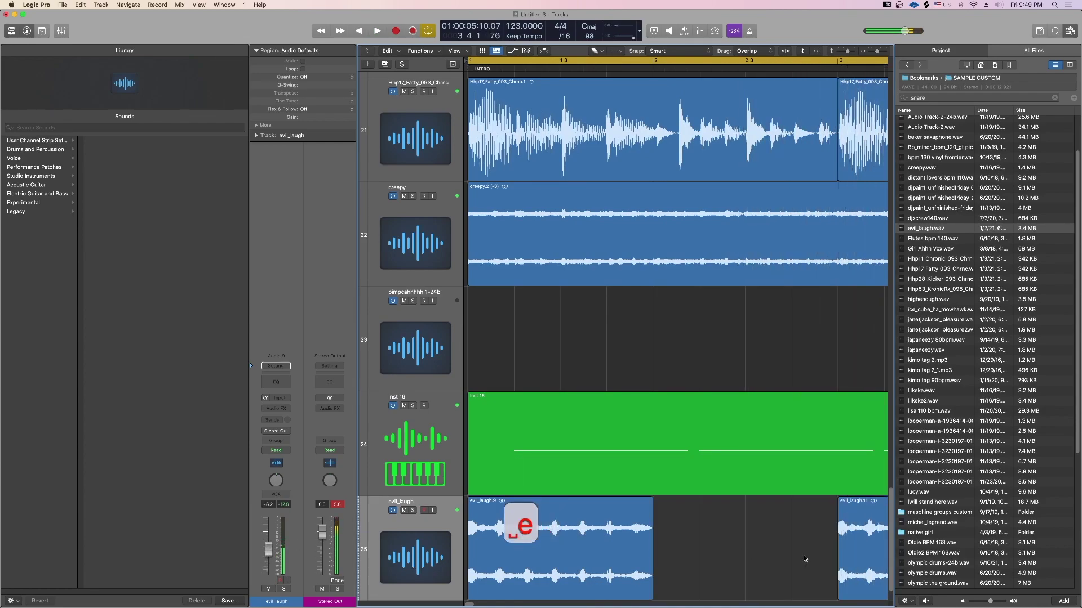
left_click(859, 559)
Step: Shorten the evil_laugh region to one beat and repeat it three times to fill bar 1
key("q")
left_click(500, 560)
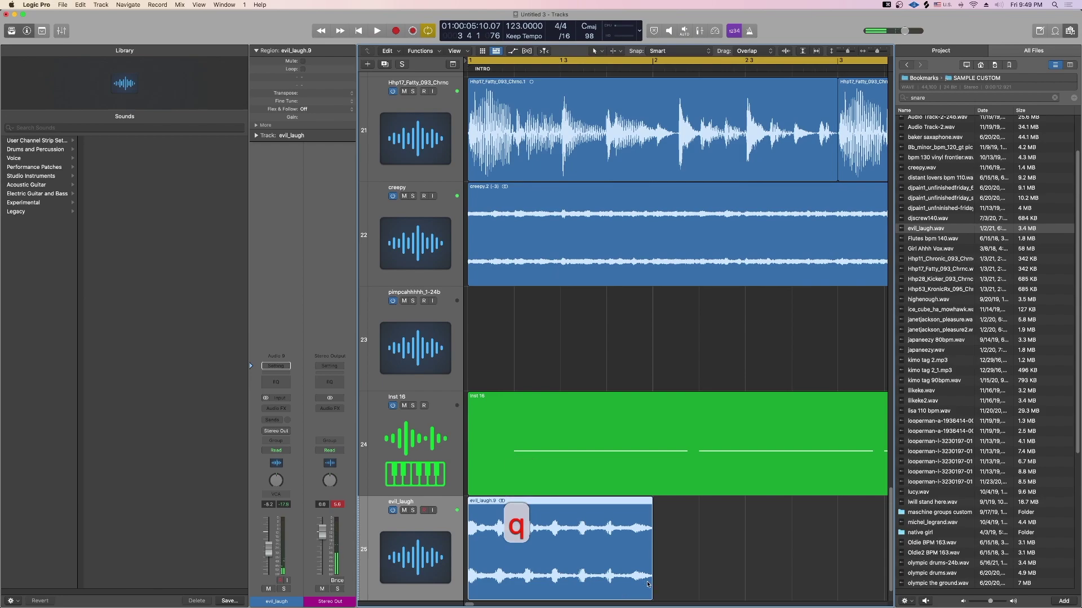
left_click_drag(651, 585, 513, 587)
key("super+d")
key("super+d")
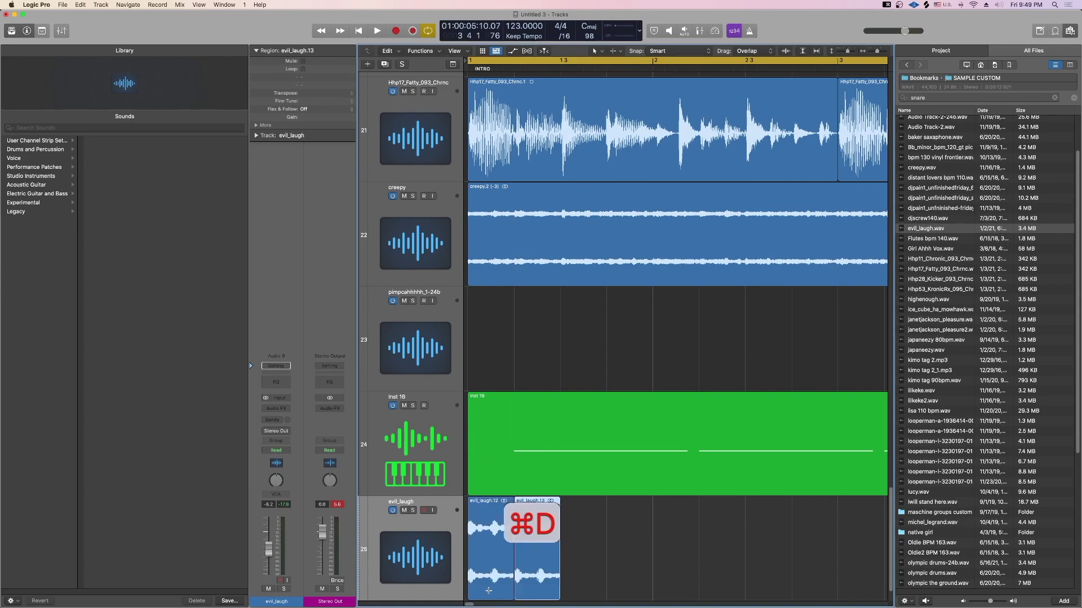
key("super+d")
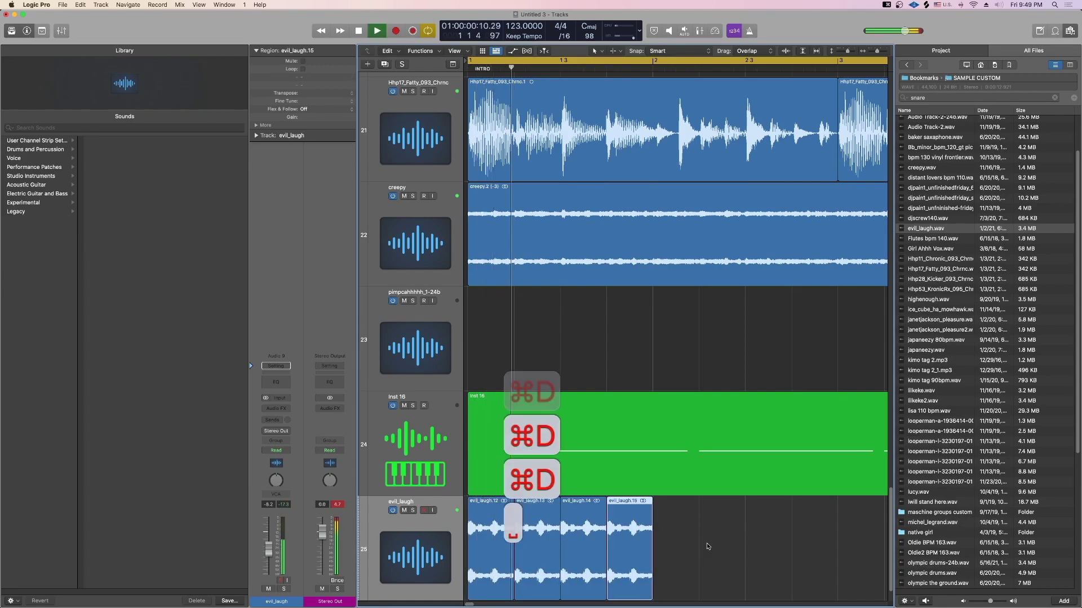
Step: Select the four one-beat evil_laugh regions, repeat them through bar 2, and play the result
left_click_drag(678, 553, 486, 565)
key("super+d")
key("space")
scroll(628, 513, "up", 10)
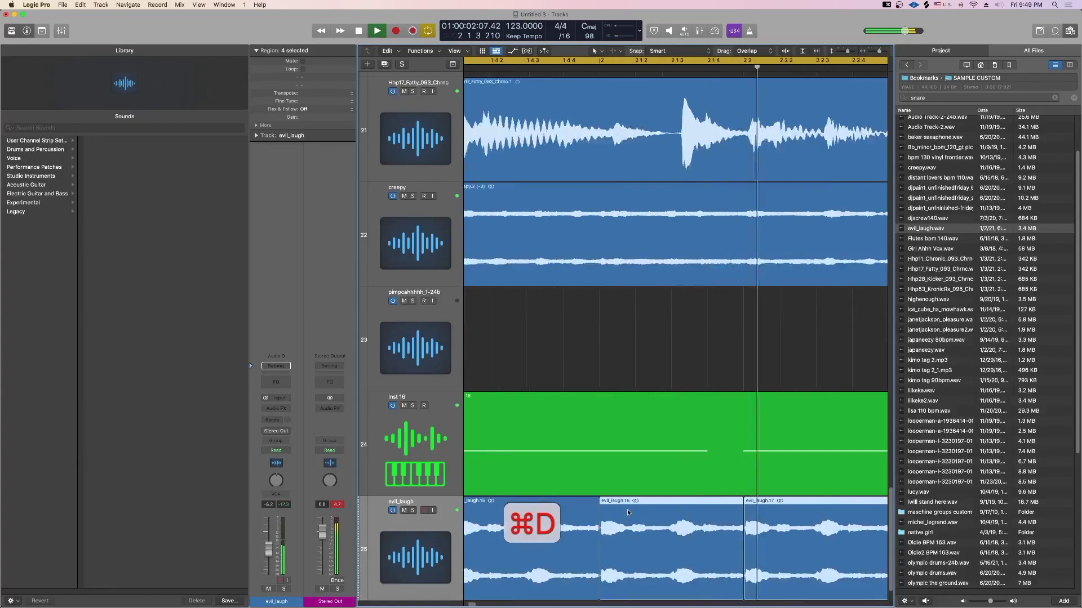
scroll(628, 513, "down", 10)
key("space")
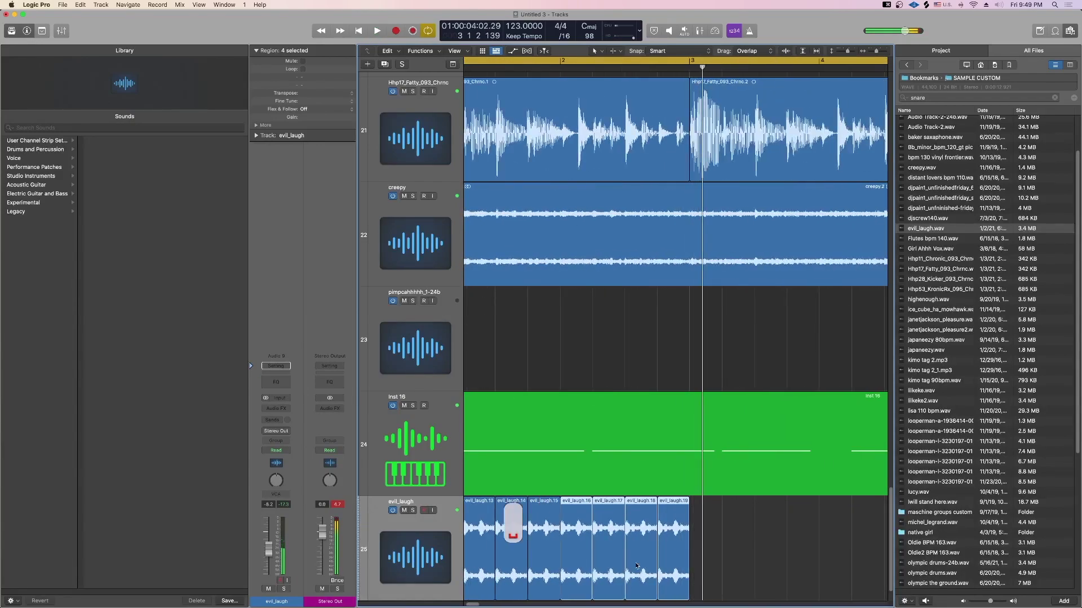
Step: Erase the evil_laugh copies in bar 2 and pack the four one-beat regions in bar 1 into a folder region
key("BackSpace")
scroll(589, 569, "down", 6)
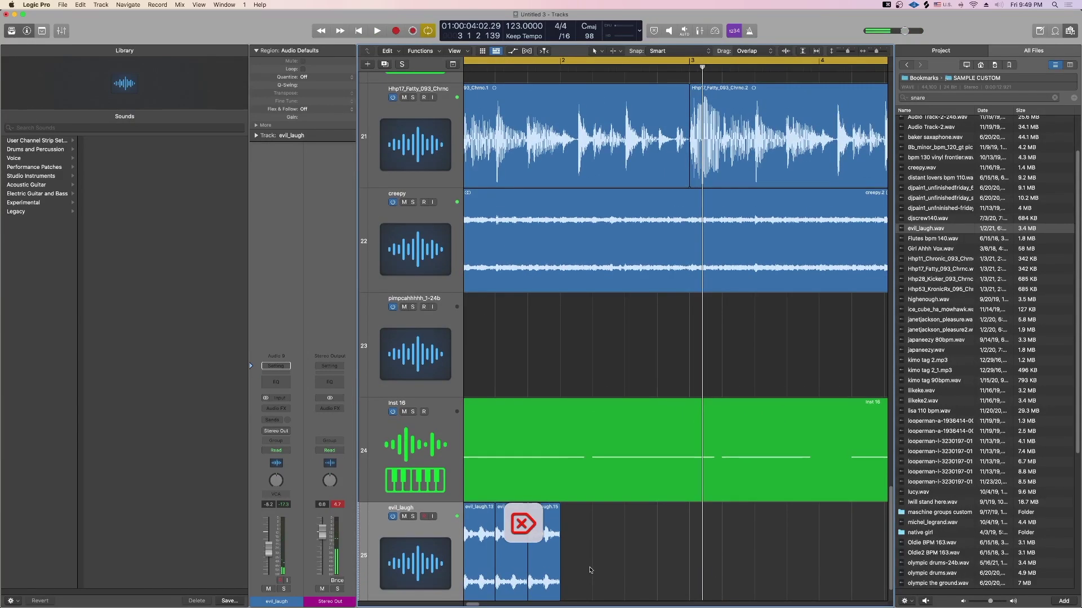
scroll(618, 548, "left", 2)
left_click_drag(627, 536, 477, 551)
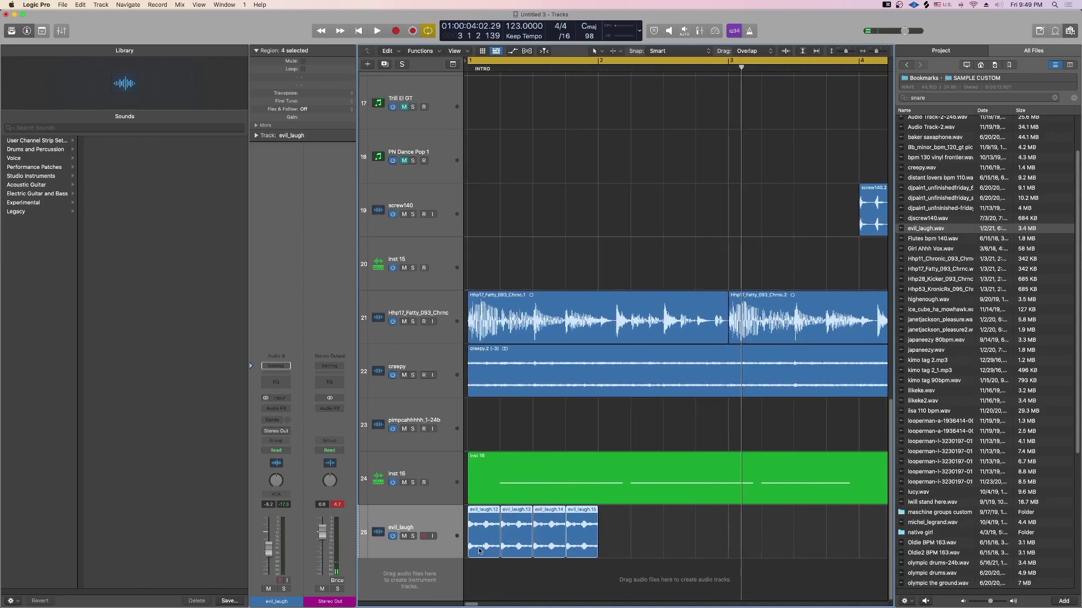
key("F1")
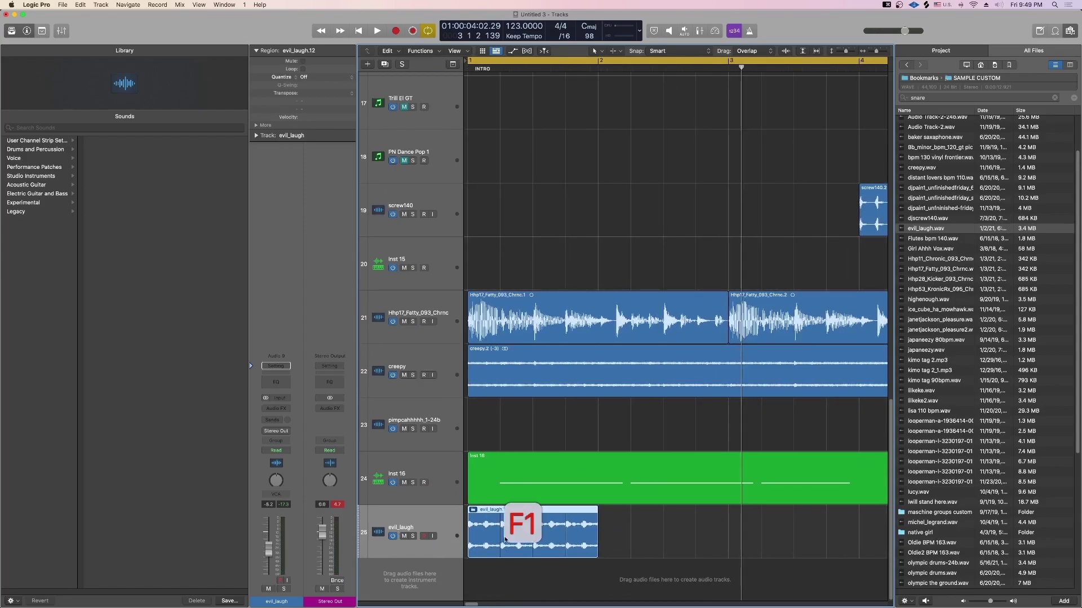
Step: Copy the packed evil_laugh folder to bar 3 and play the result
left_click_drag(495, 533, 755, 534)
left_click(660, 541)
key("space")
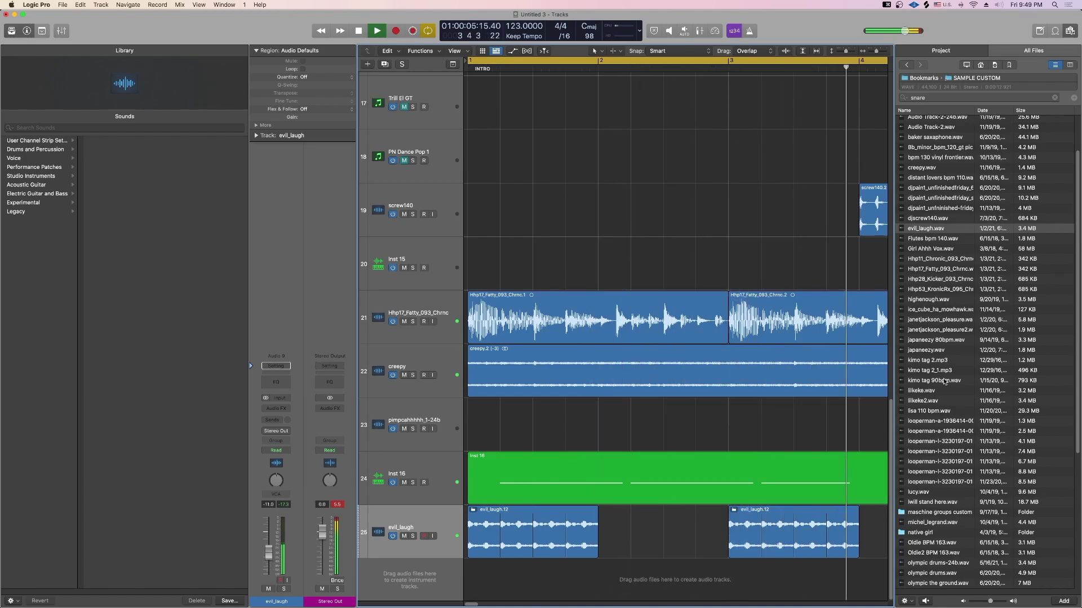
scroll(940, 382, "up", 3)
key("space")
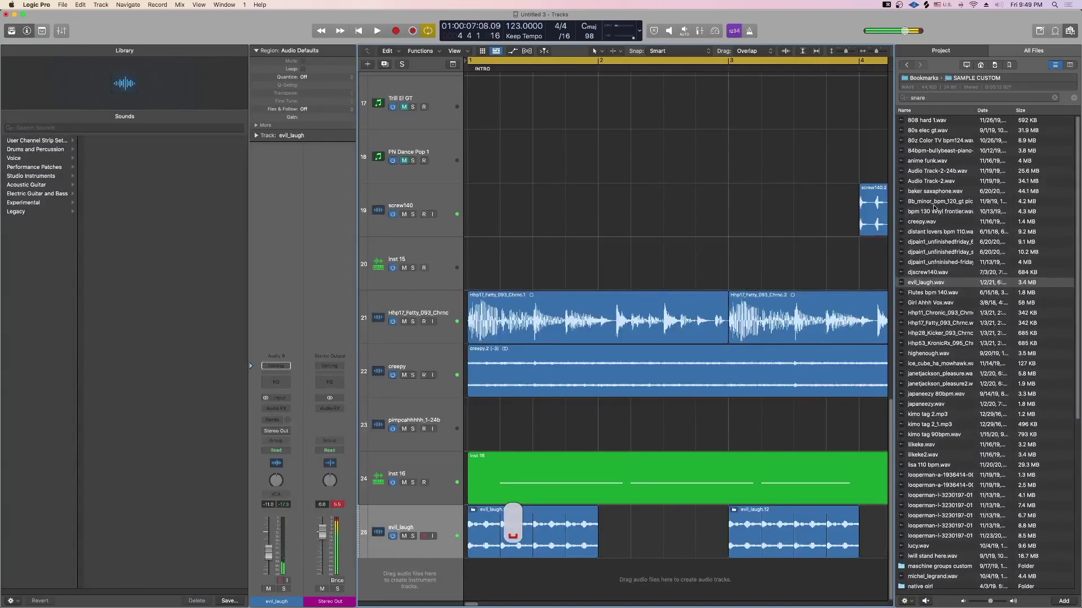
Step: Audition samples in the SAMPLE CUSTOM folder, including piano.aif, screw140.wav, thuggishruggish, vinyl crackle.wav and wah gt 1.wav
left_click(938, 202)
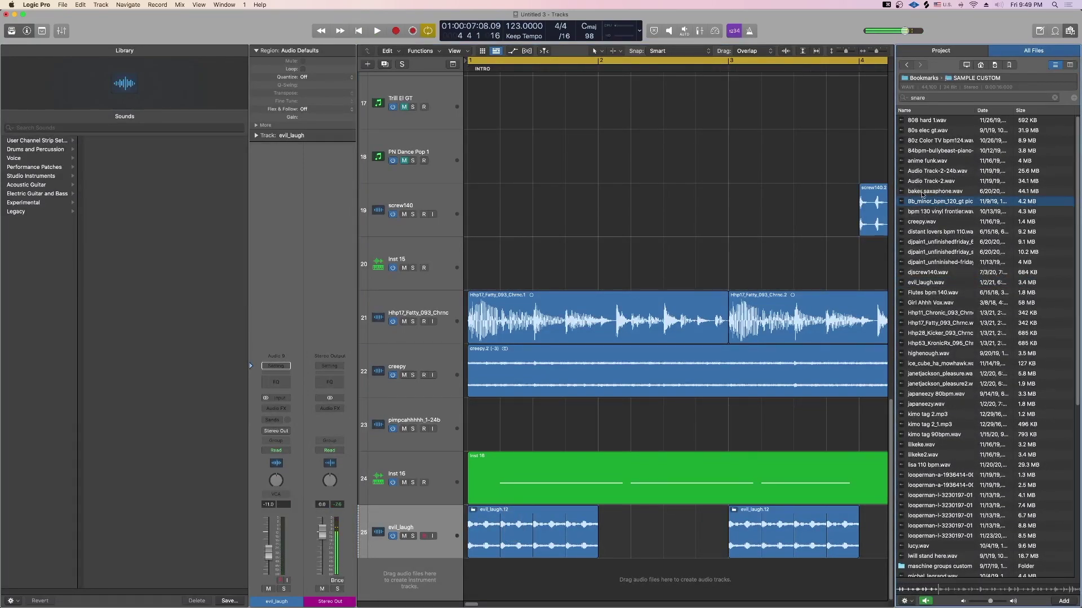
scroll(922, 193, "down", 10)
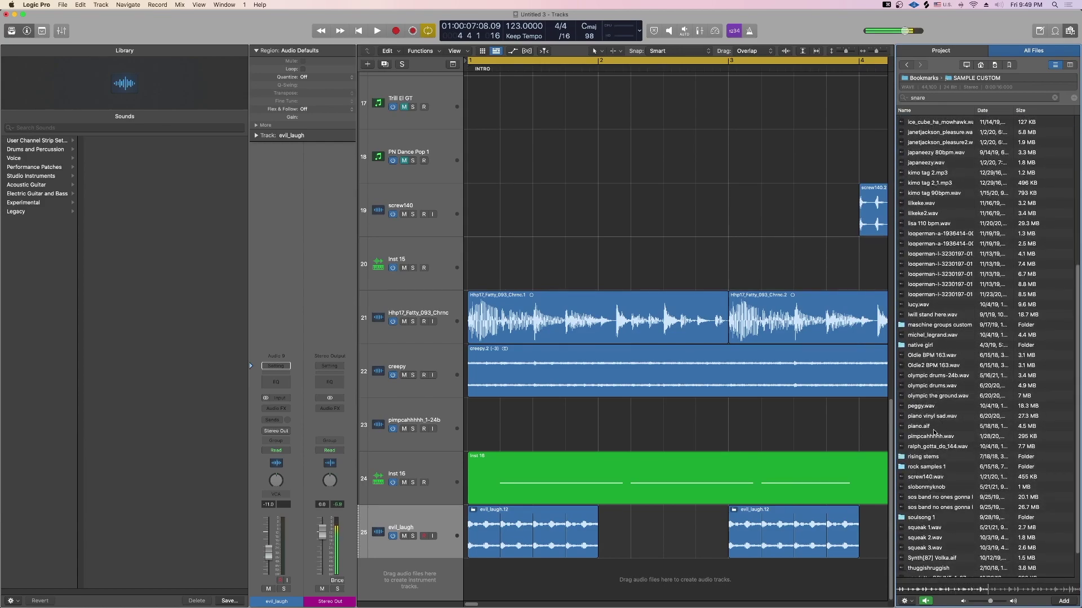
left_click(930, 428)
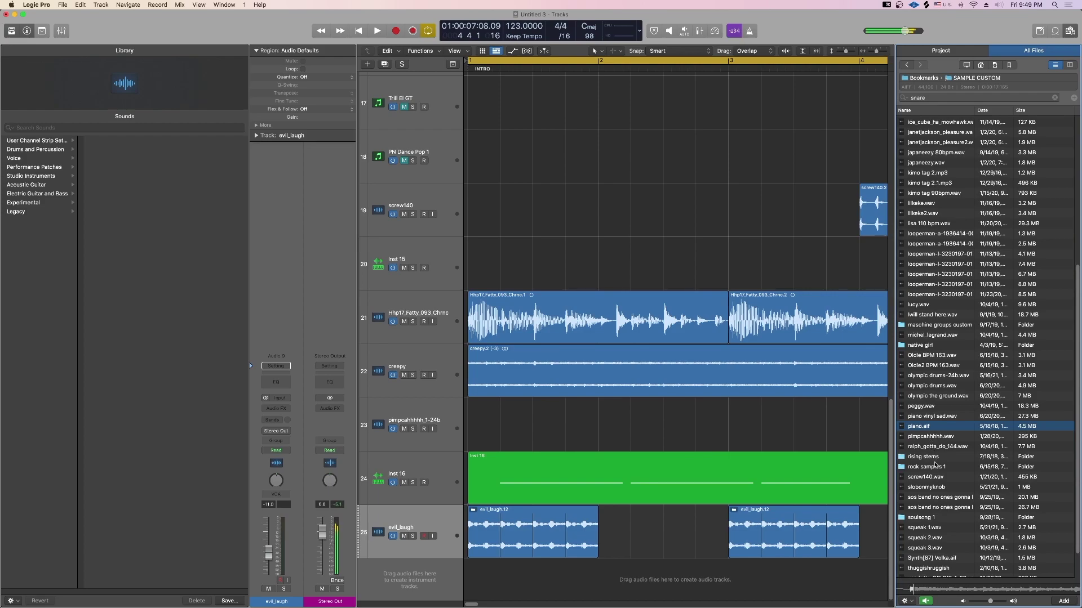
left_click(930, 477)
scroll(928, 501, "down", 2)
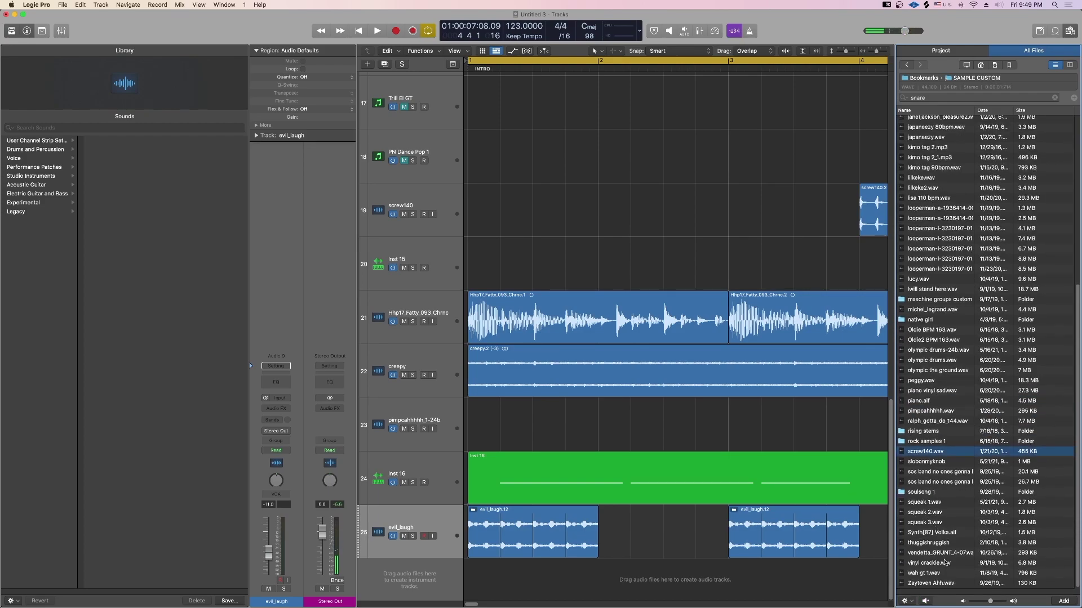
left_click(935, 534)
left_click(932, 543)
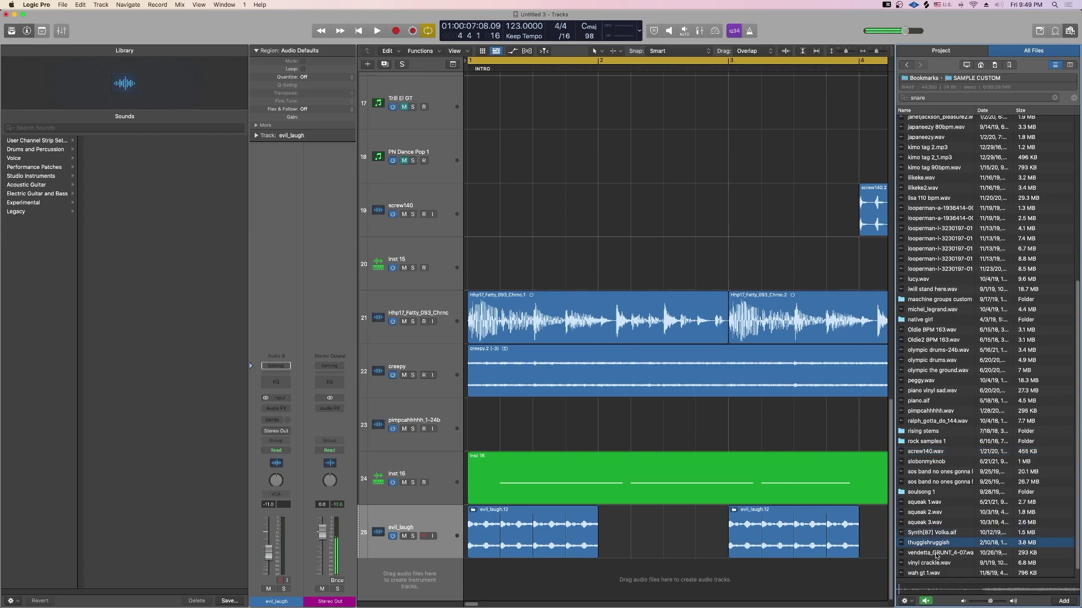
left_click(937, 553)
left_click(939, 544)
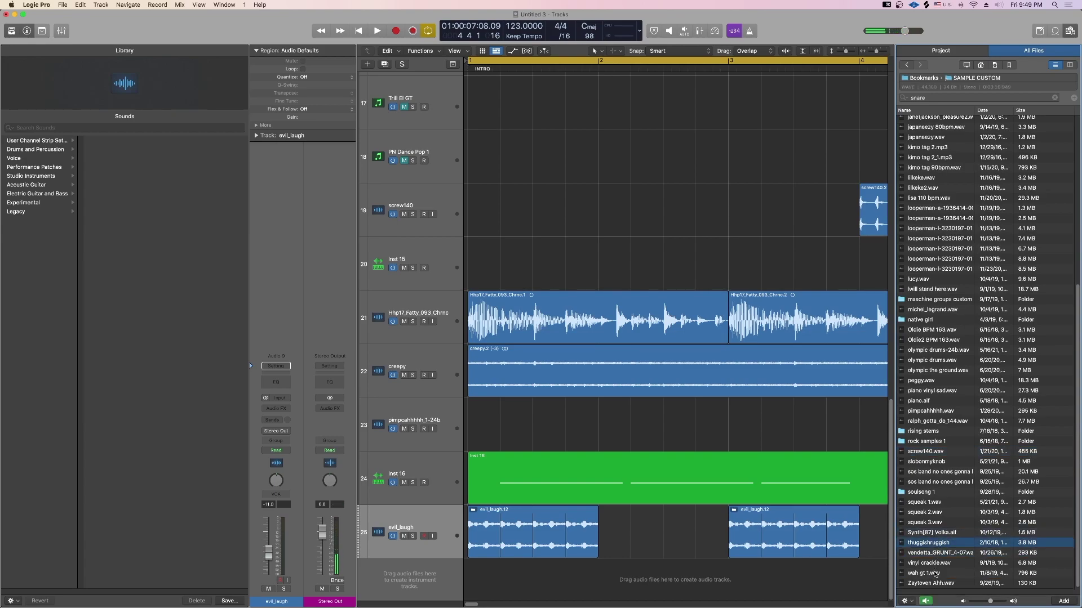
left_click(934, 564)
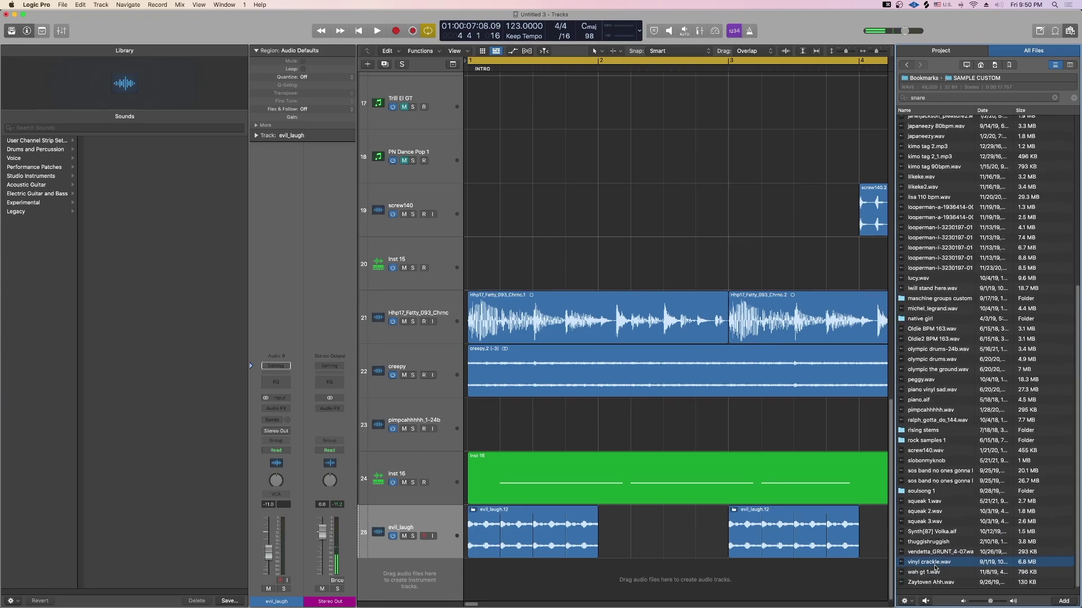
left_click(933, 574)
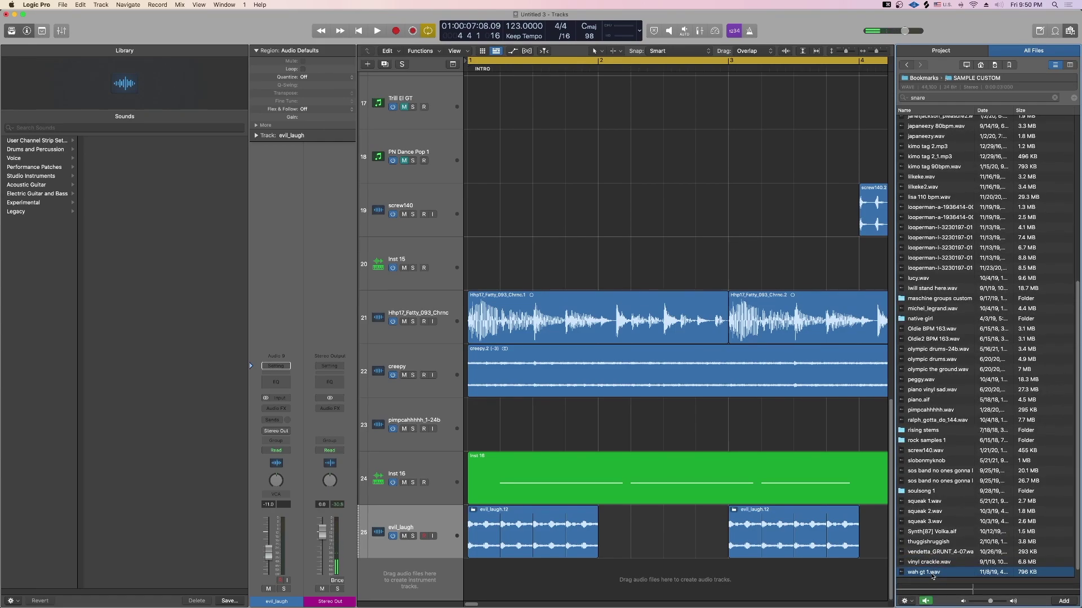
Step: Add wah gt 1.wav on a new track below evil_laugh and raise the region's gain to +20.7 dB
left_click_drag(916, 571, 561, 574)
left_click_drag(546, 449, 547, 450)
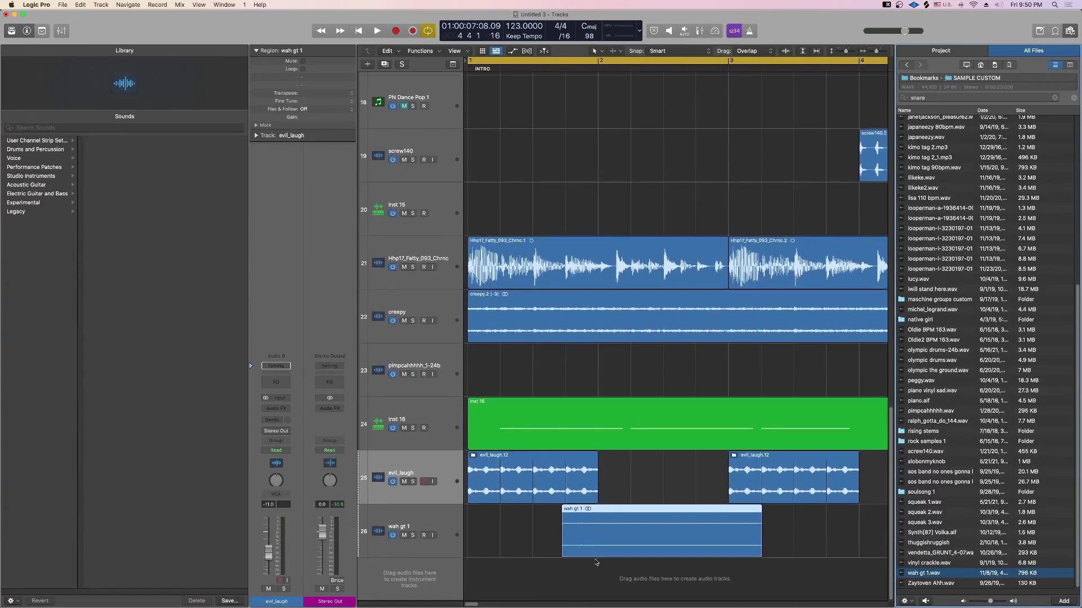
left_click_drag(308, 114, 314, 85)
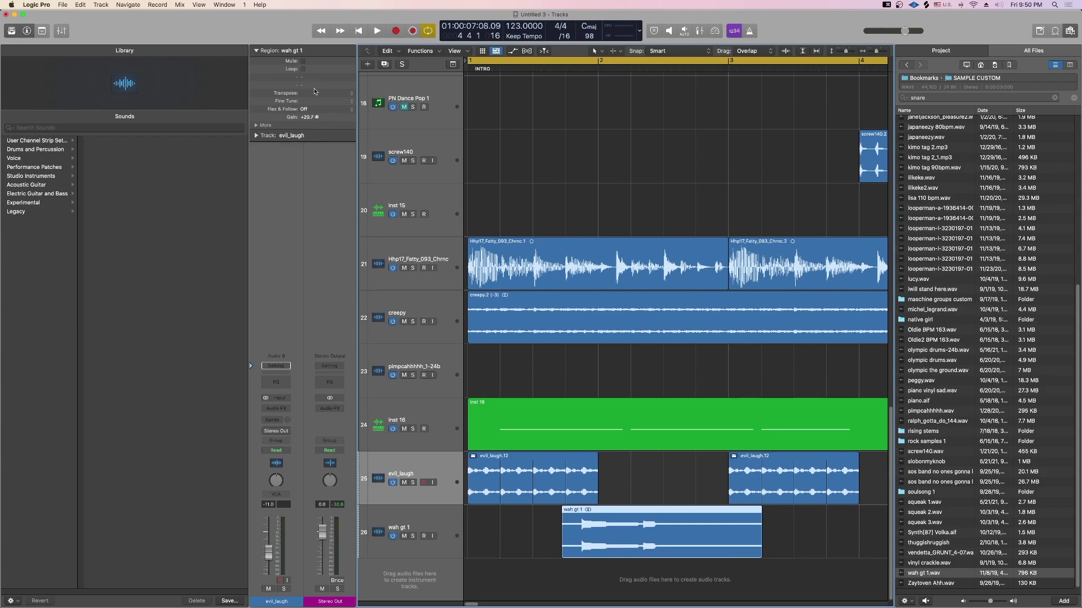
Step: Trim the silence before the first transient of wah gt 1, move the region to bar 1 and play it with the beat
left_click(573, 536, "super")
key("Right")
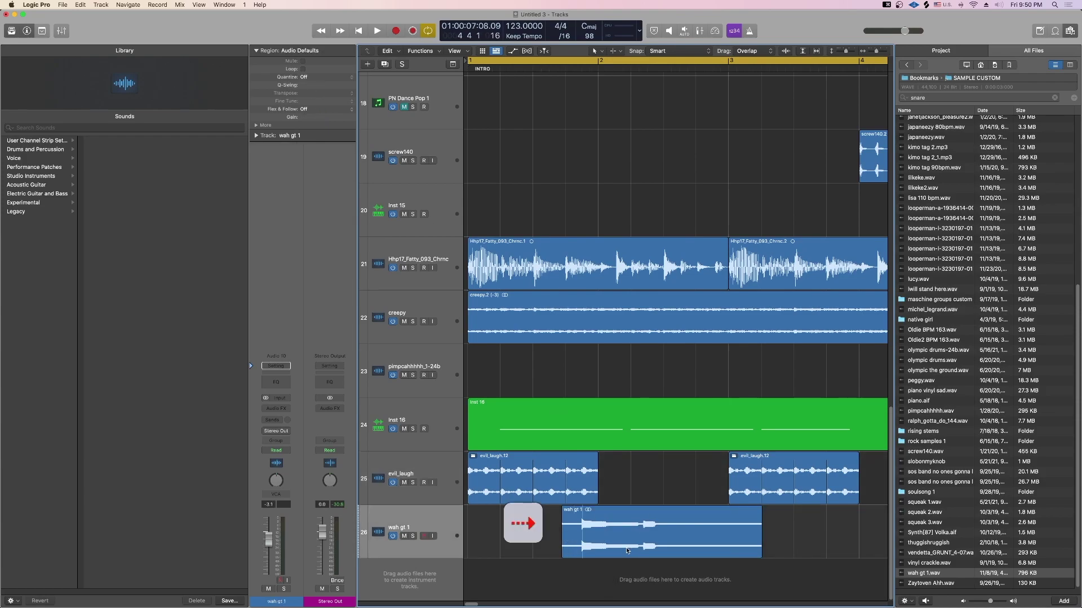
key("Delete")
left_click_drag(648, 552, 478, 550)
key("space")
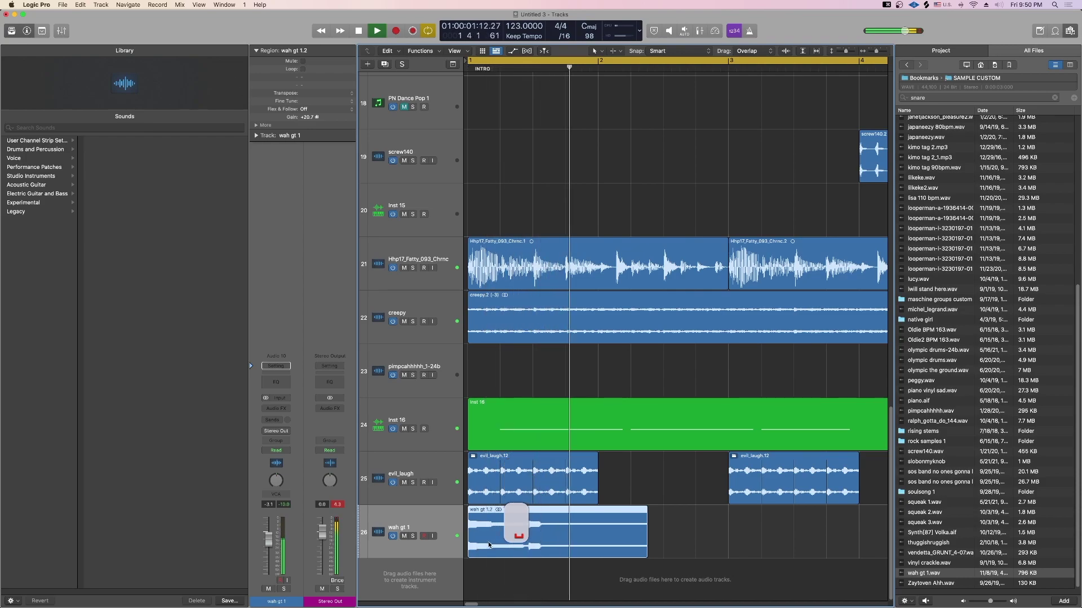
key("space")
Step: Turn on Flex for the wah gt 1 track and set its mode to Polyphonic
key("super+f")
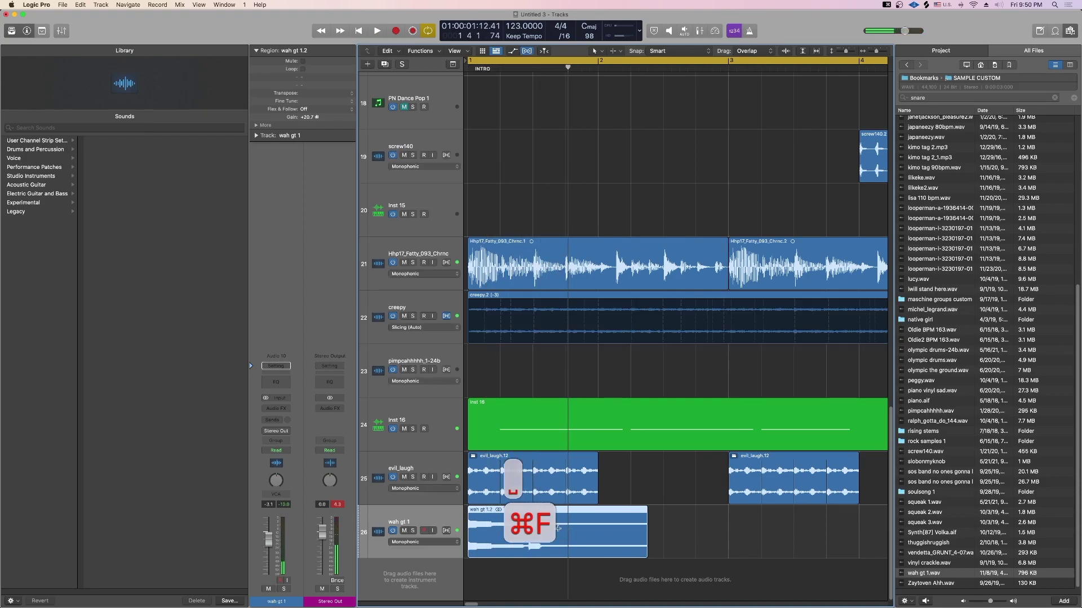
left_click(445, 533)
left_click(440, 542)
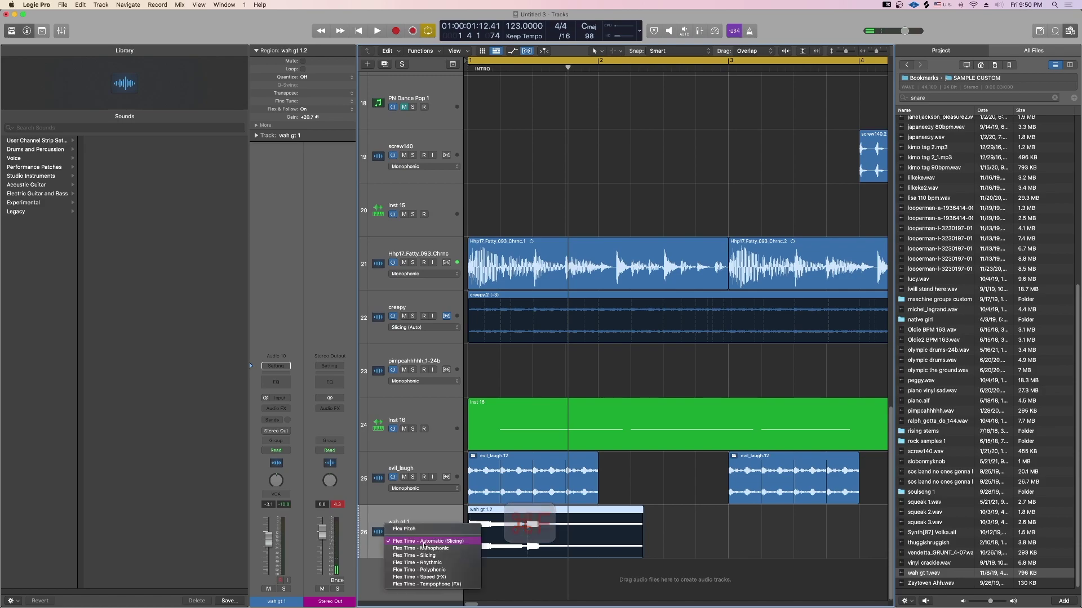
left_click(439, 569)
Step: Flex the second note of wah gt 1 to beat 3, try it halfway between beats 2 and 3, and play both timings
left_click_drag(528, 523, 533, 522)
key("space")
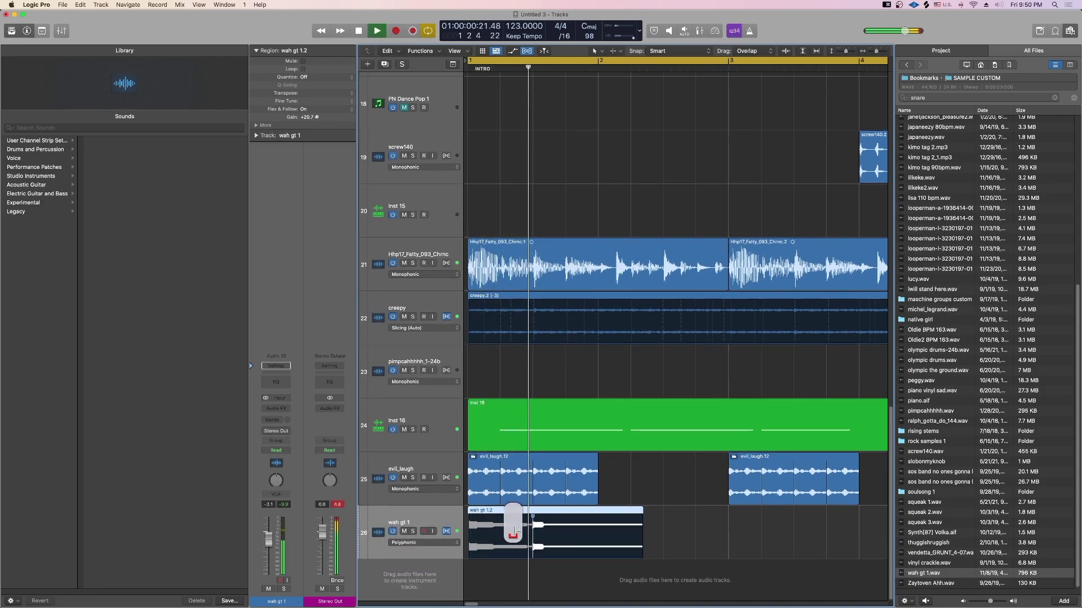
key("space")
left_click_drag(532, 523, 516, 525)
key("space")
key("space")
left_click(672, 547)
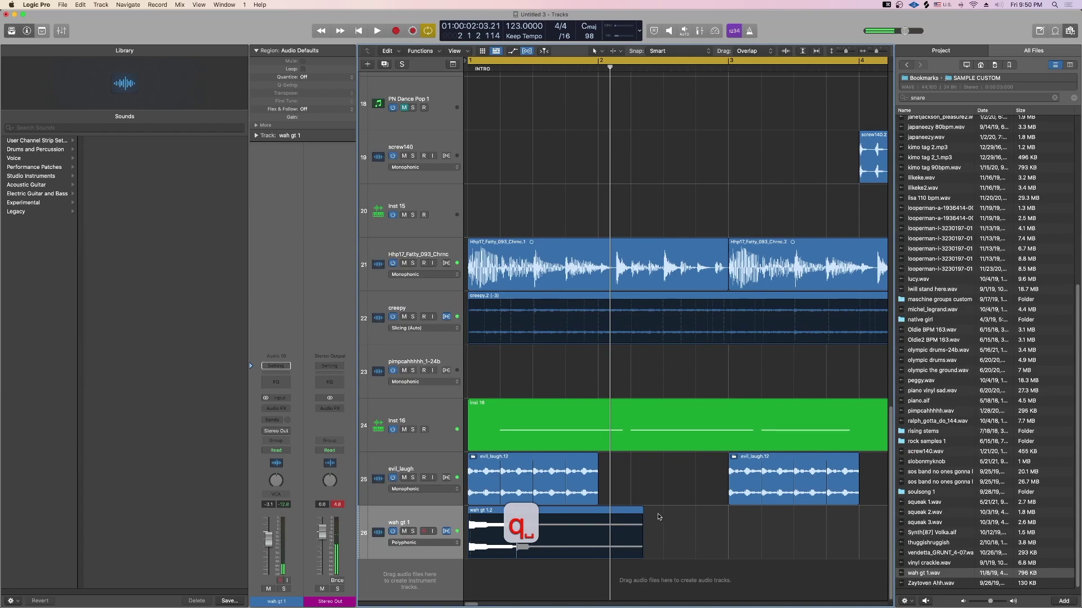
Step: Transpose the wah gt 1 region down in stages to -6, playing the loop after each change
left_click(625, 510)
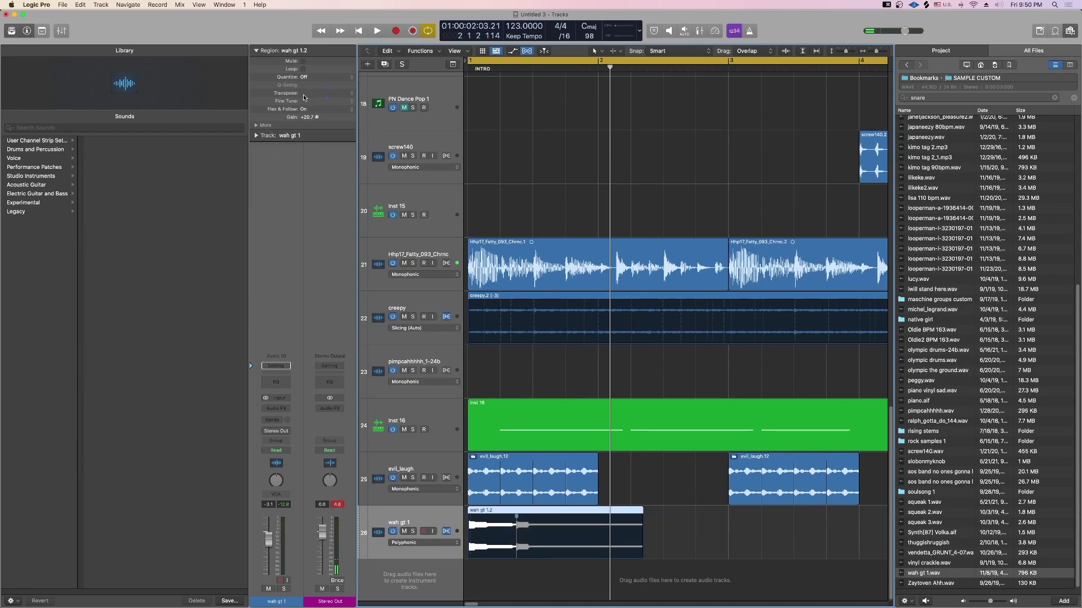
key("space")
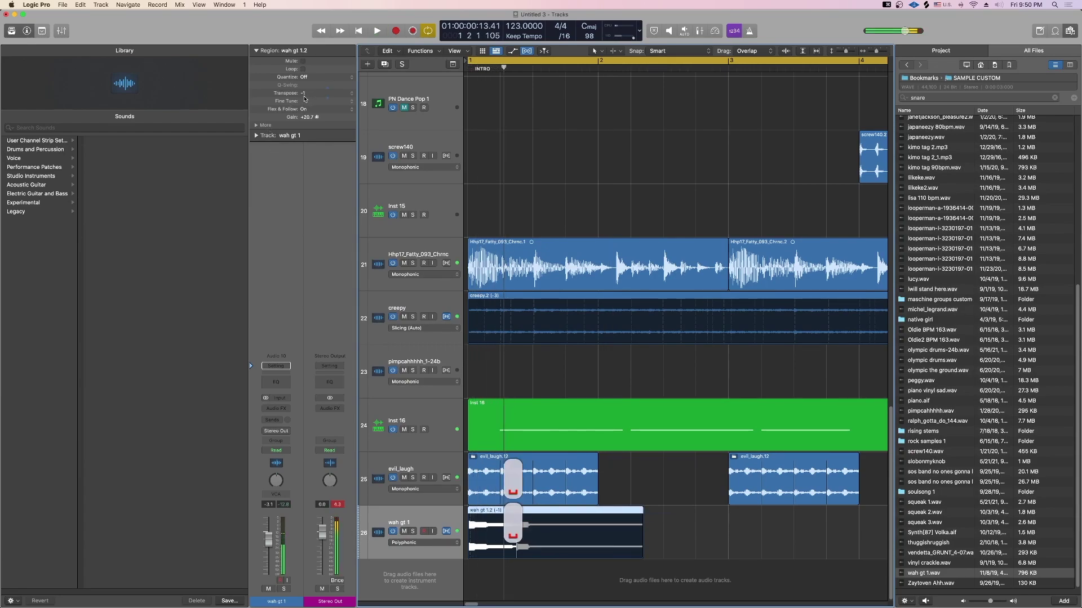
key("space")
left_click_drag(305, 95, 307, 97)
key("space")
key("space")
key("space")
key("space")
left_click_drag(310, 94, 310, 99)
key("space")
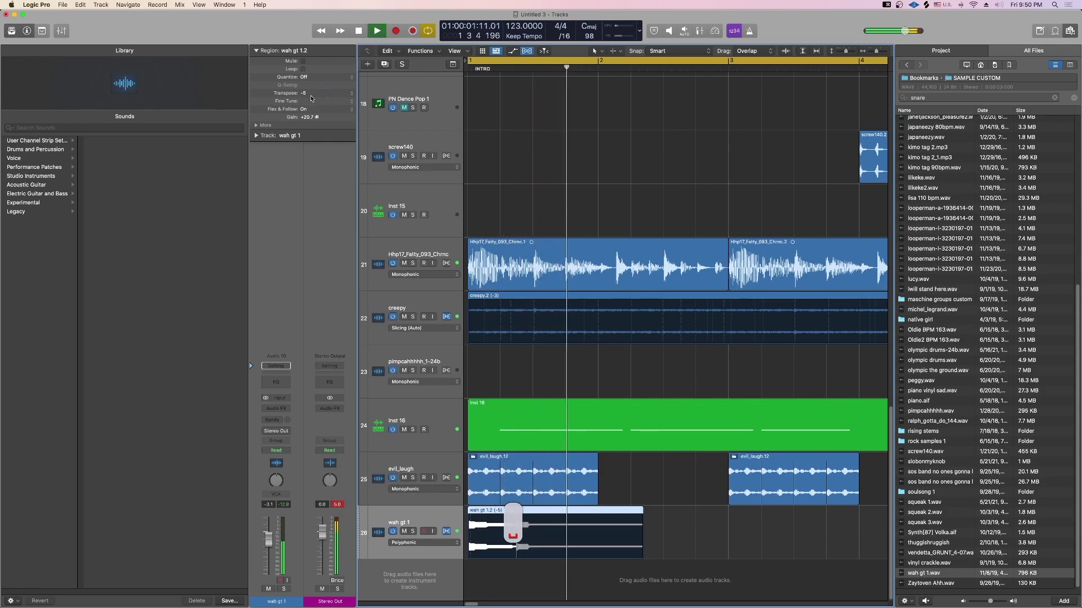
key("space")
key("space")
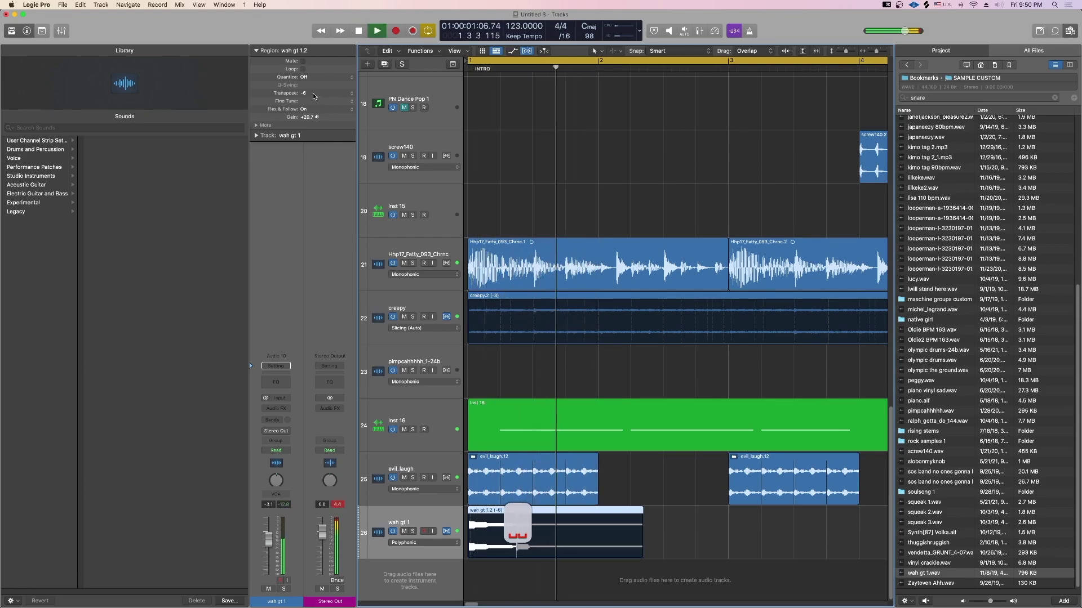
Step: Move the wah gt 1 region to start at bar 2 and play the loop
left_click(623, 481)
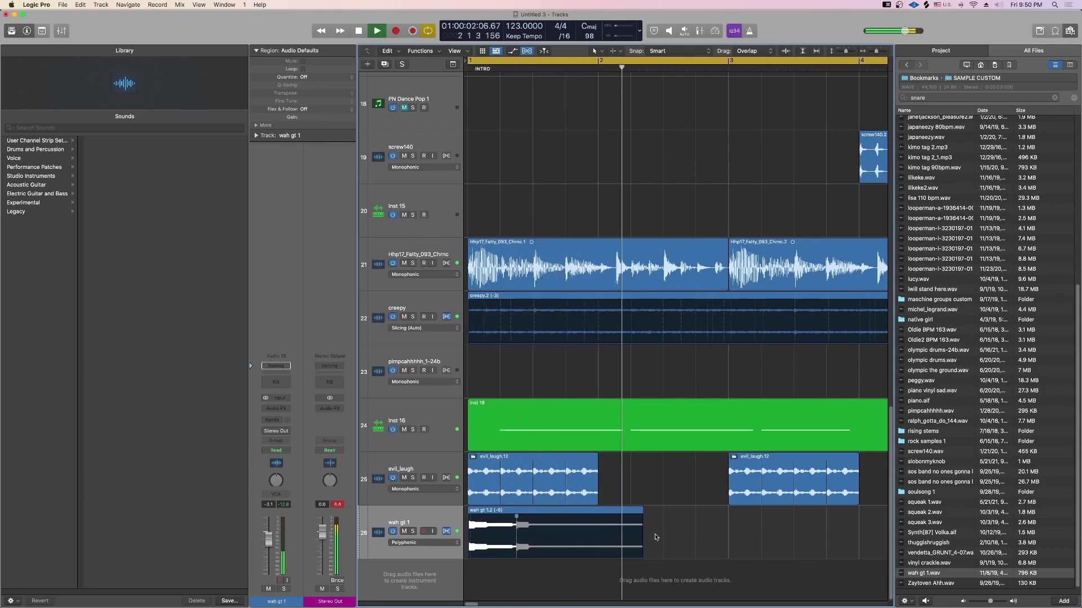
left_click(612, 513)
key("space")
left_click_drag(522, 513, 628, 517)
key("space")
left_click(642, 480)
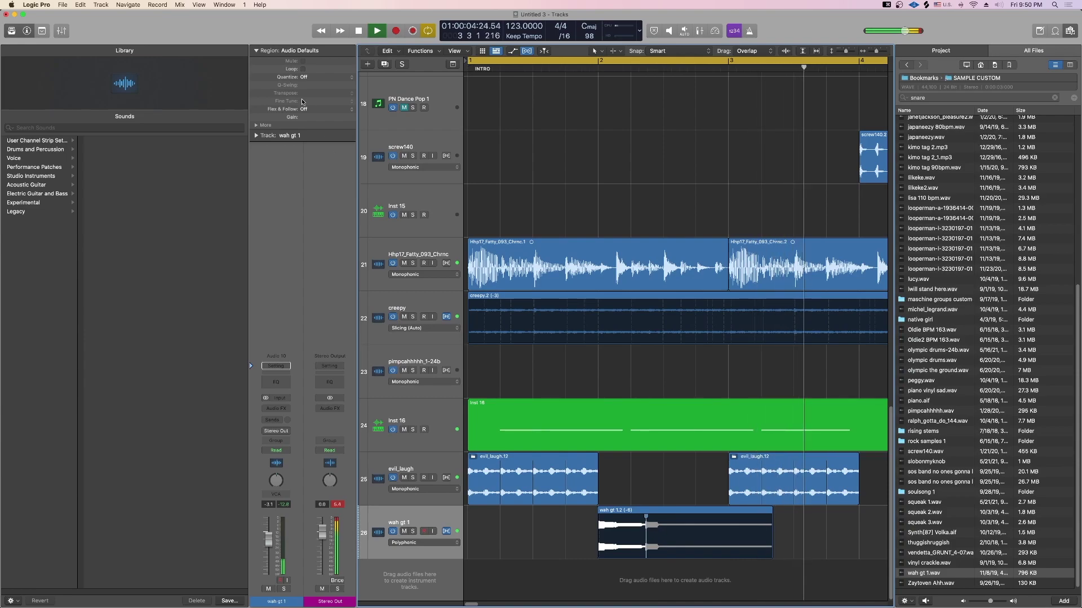
key("space")
Step: Delete the wah gt 1 region from its track
key("e")
key("q")
key("e")
left_click(669, 513)
key("q")
scroll(670, 503, "down", 1)
scroll(670, 504, "up", 1)
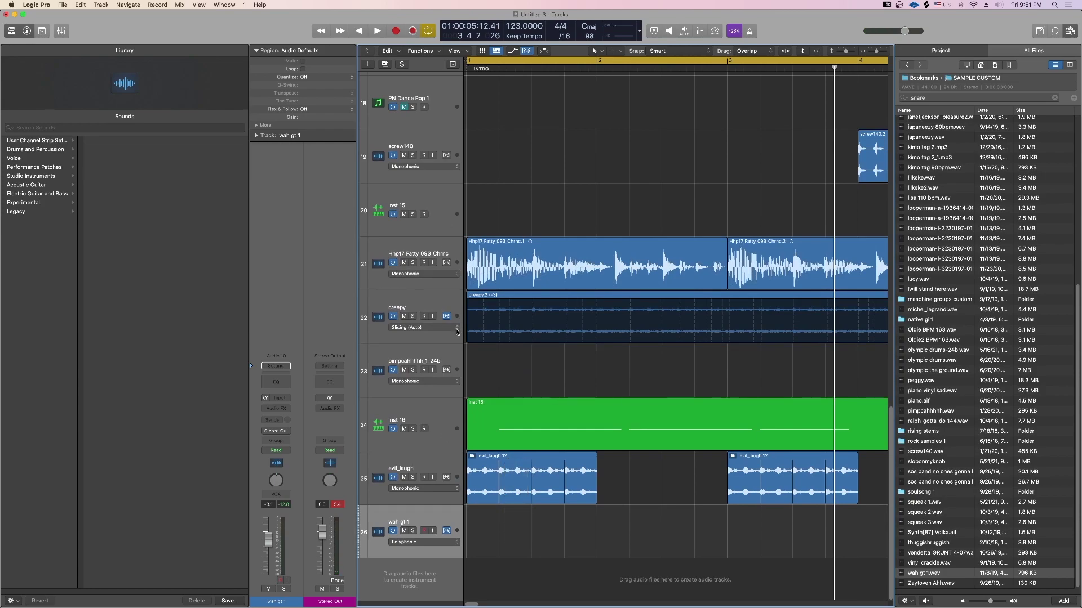
Step: Select and unmute the Trill El GT track, and play the loop to try its guitar sound
scroll(456, 332, "up", 8)
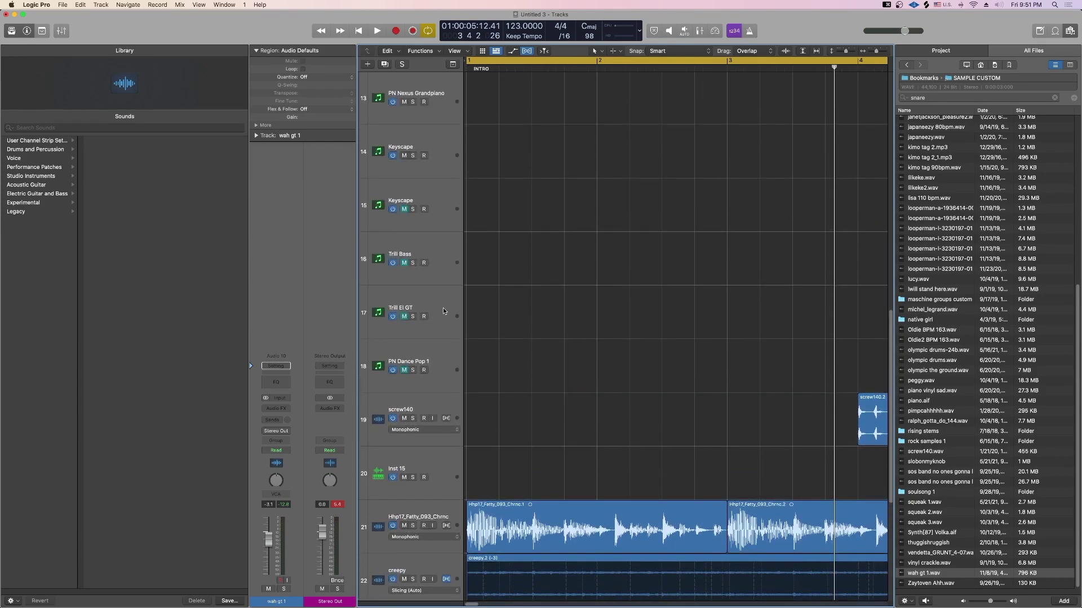
left_click(443, 312)
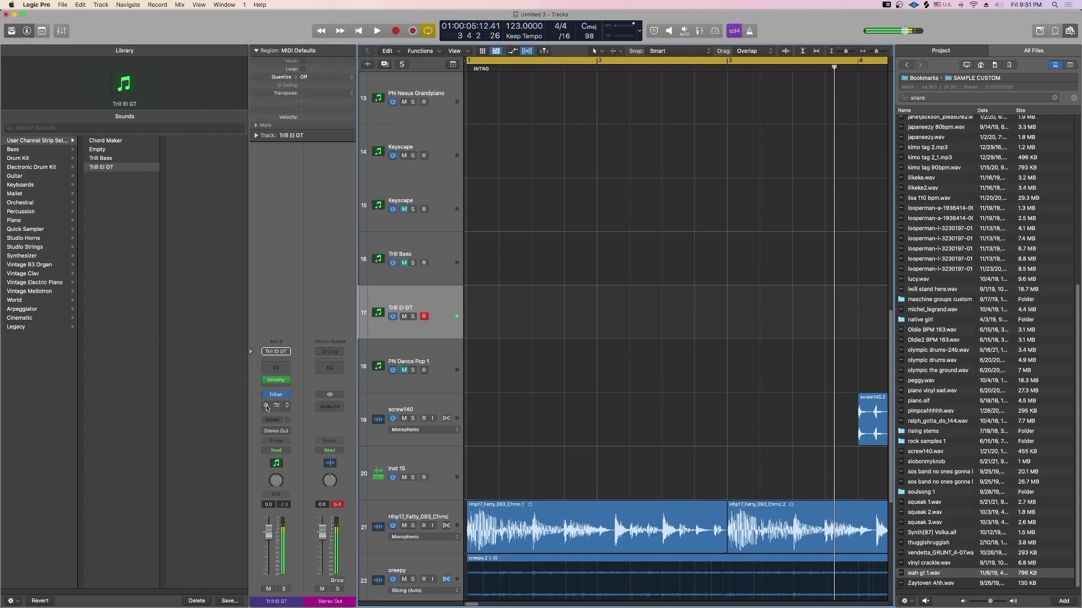
key("space")
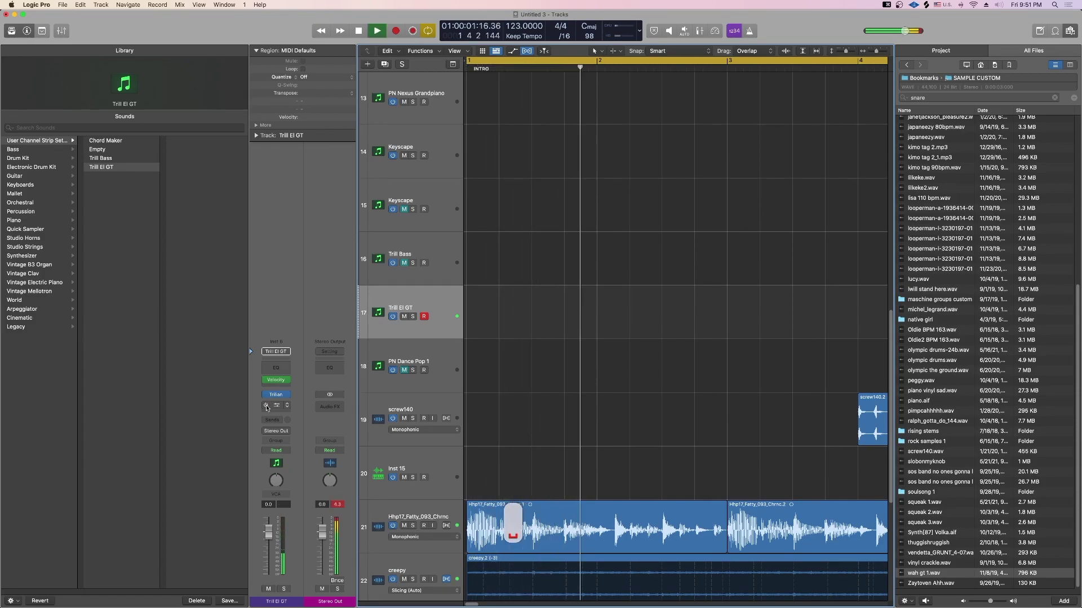
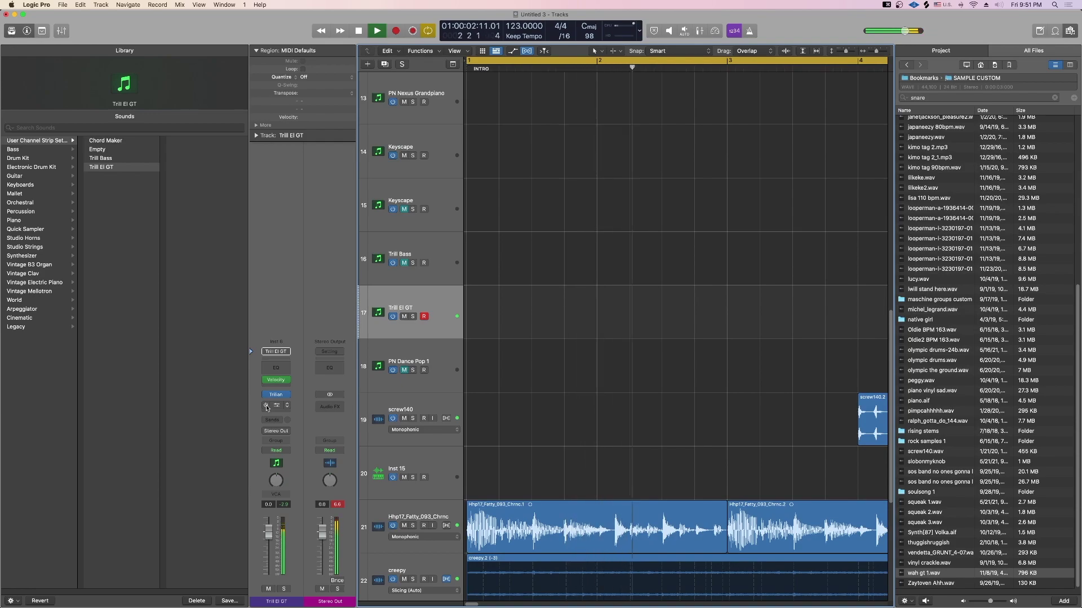
key("space")
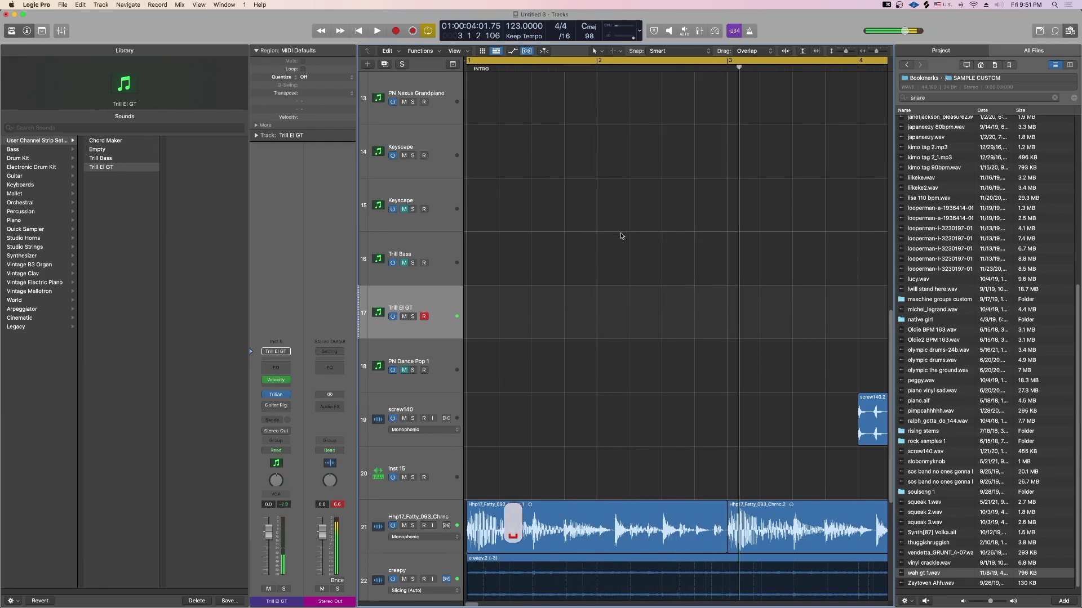
Step: Mute the evil_laugh track
scroll(431, 486, "down", 5)
left_click(404, 476)
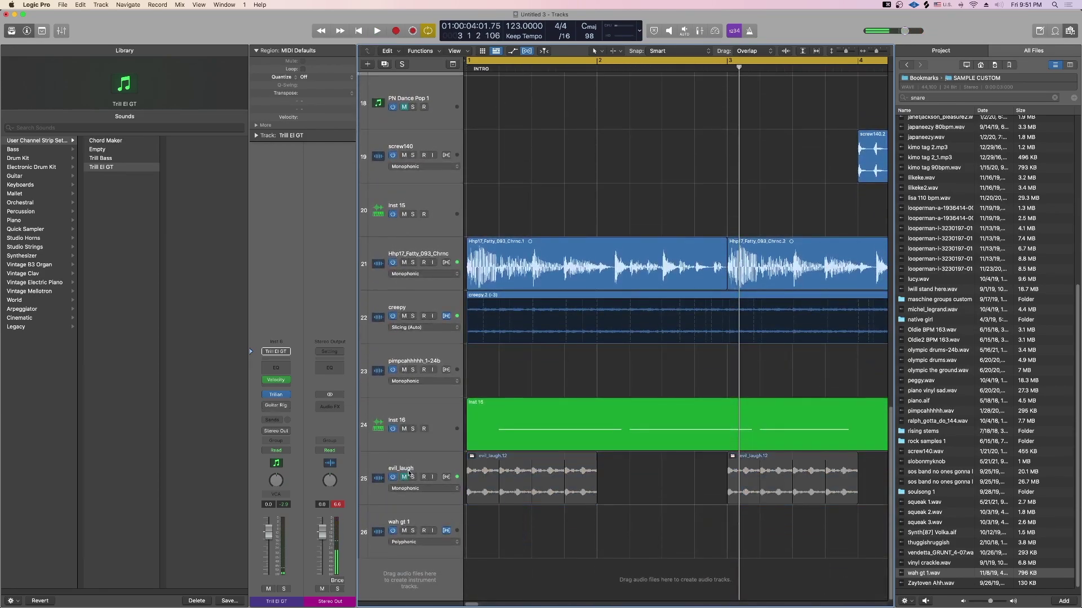
scroll(537, 260, "up", 2)
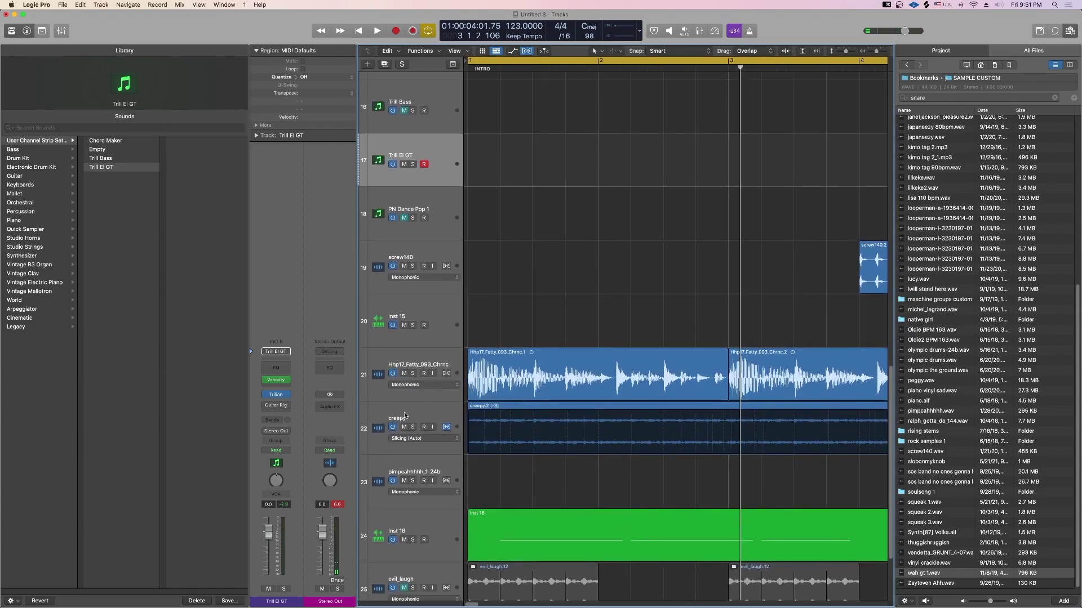
Step: Play the loop from the start and reselect the Trill El GT track to try its guitar sound over the beat
scroll(423, 430, "down", 2)
scroll(479, 430, "up", 10)
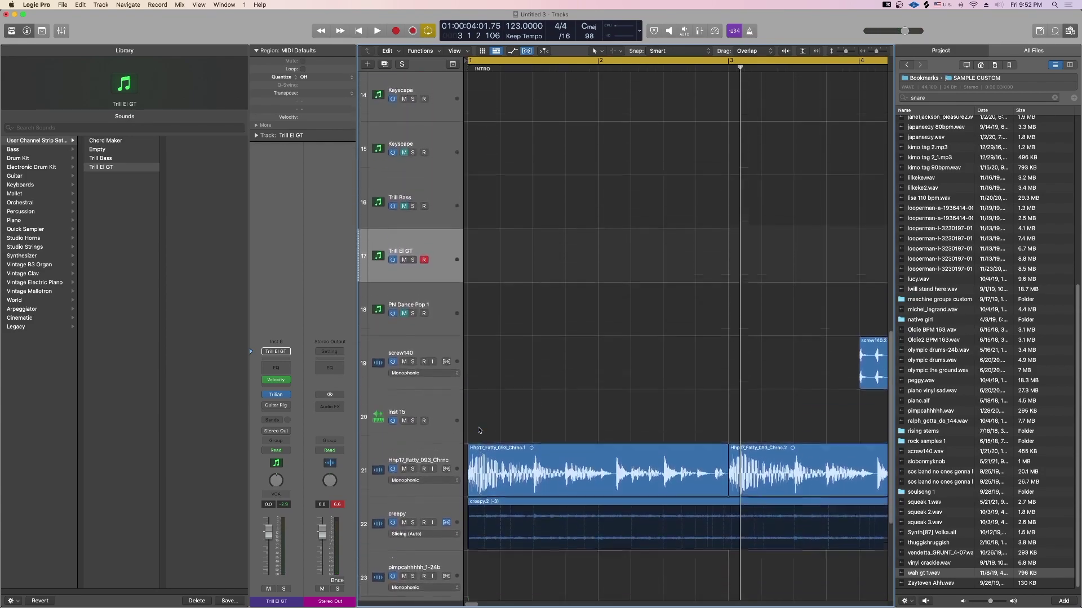
scroll(479, 430, "down", 10)
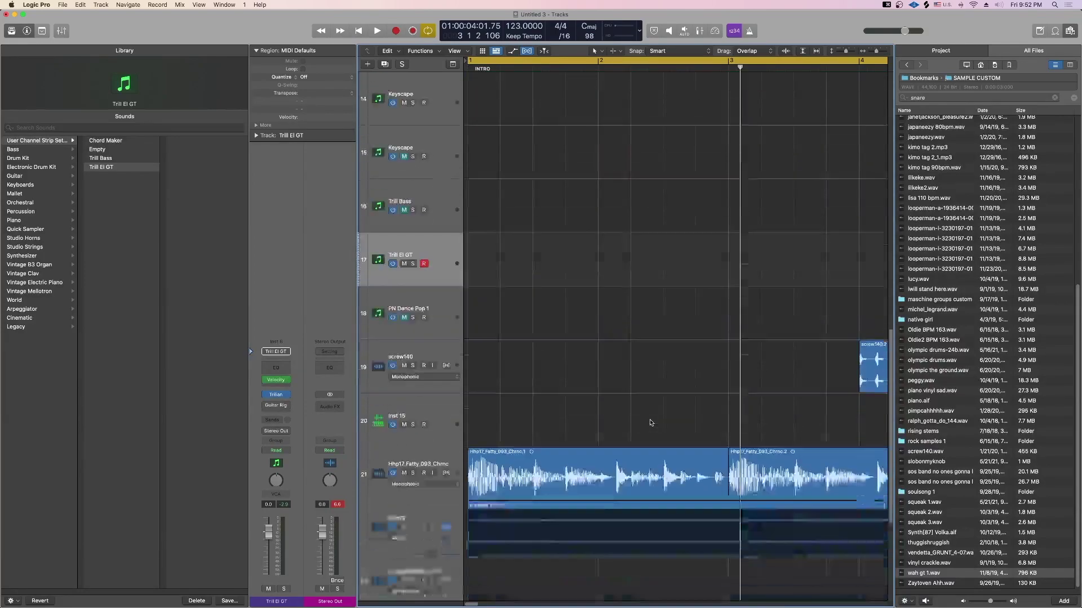
scroll(586, 408, "up", 1)
key("Return")
key("space")
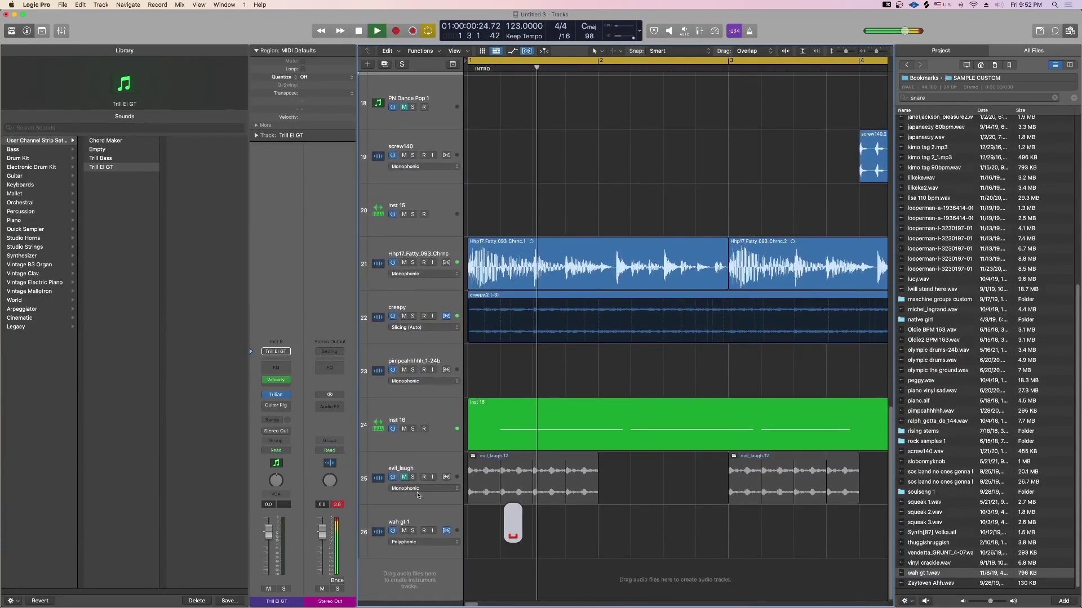
left_click(422, 515)
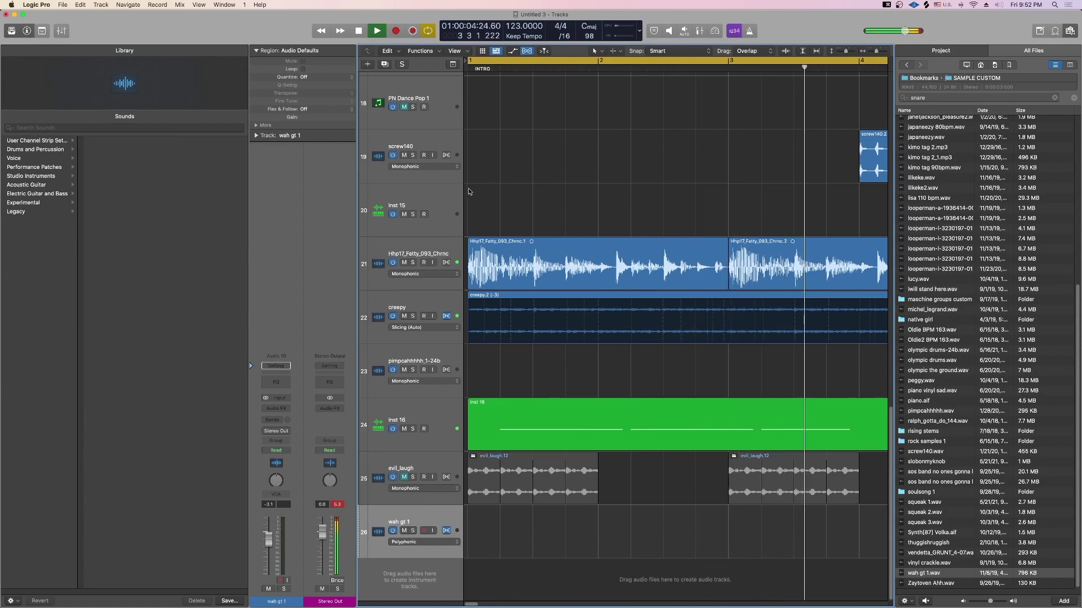
left_click(433, 213)
scroll(431, 186, "up", 2)
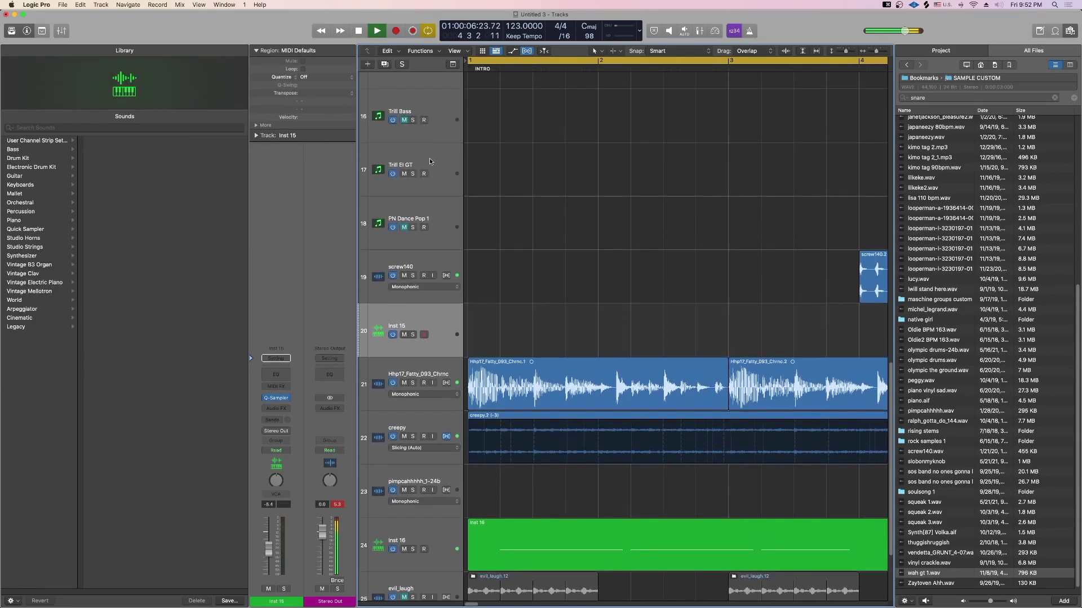
left_click(429, 158)
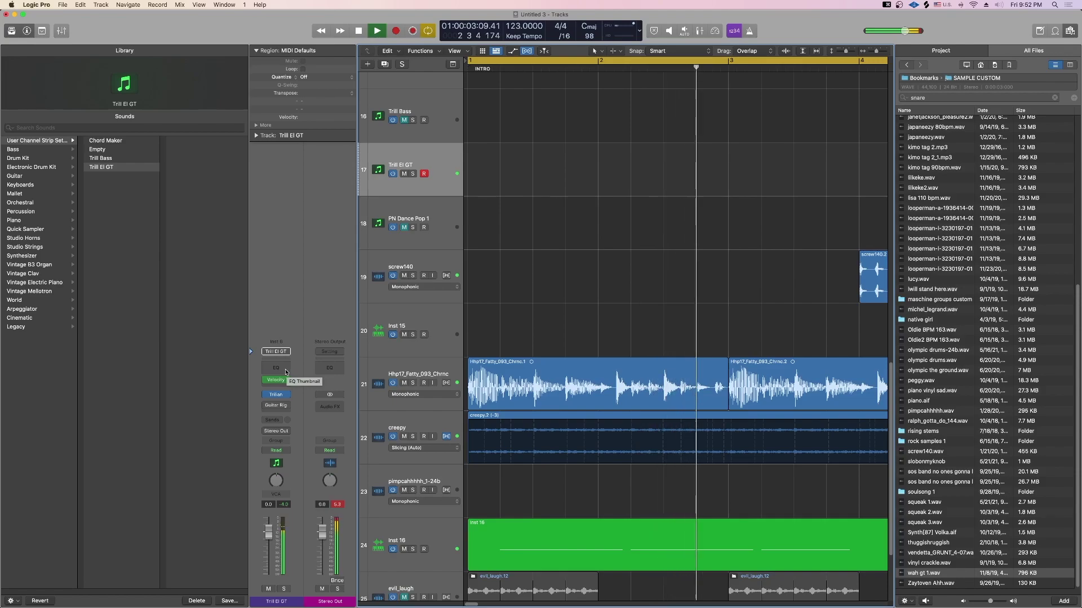
Step: Open the Guitar Rig effect on the Trill El GT track and try the Box Od'd plus and Nerdiphone presets
mouse_move(267, 410)
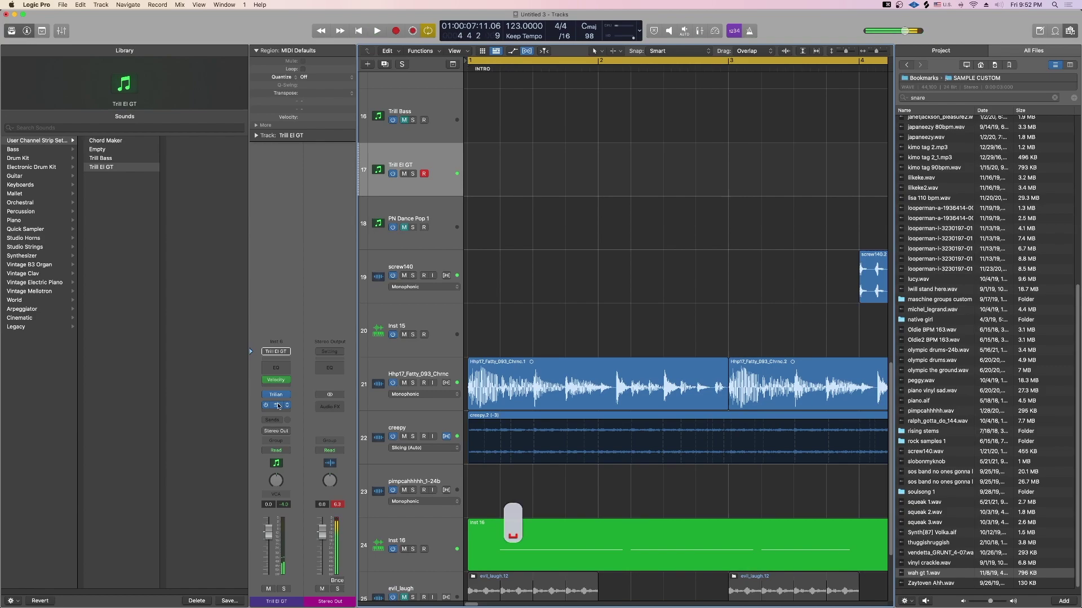
left_click(278, 406)
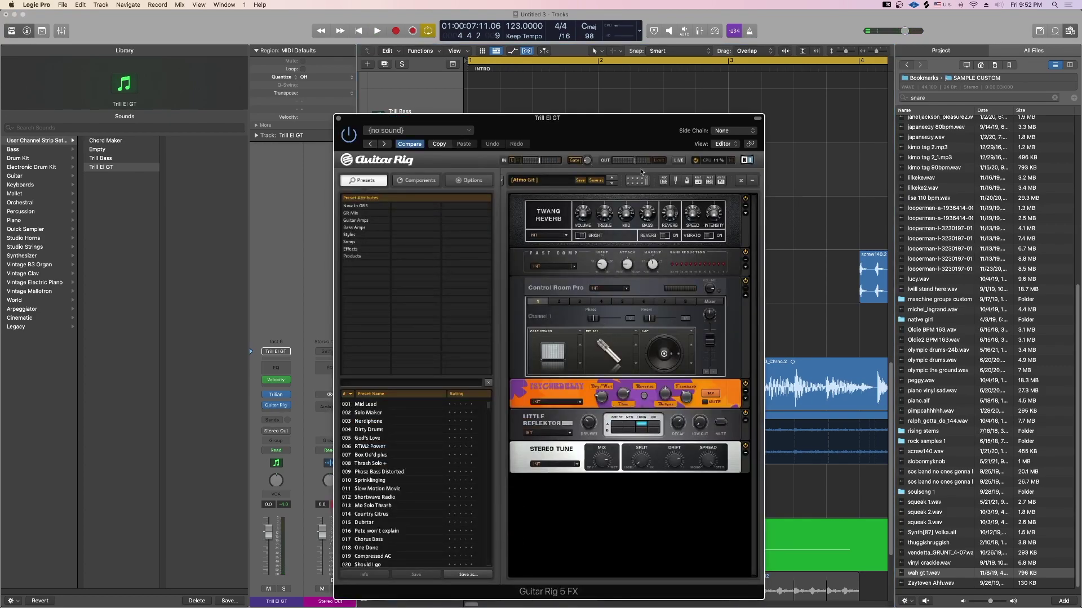
left_click(361, 455)
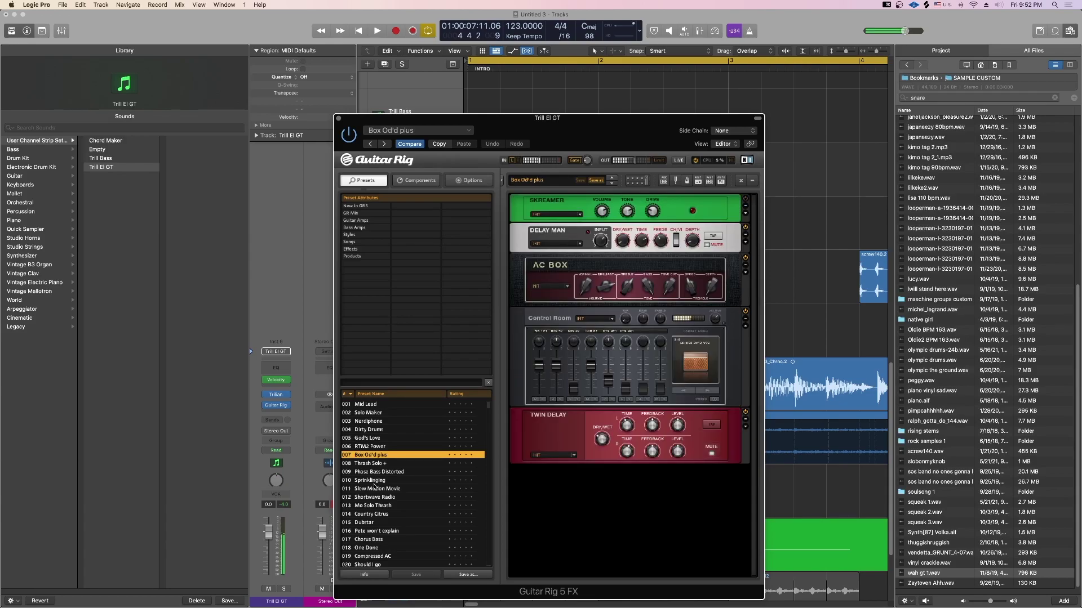
left_click(367, 421)
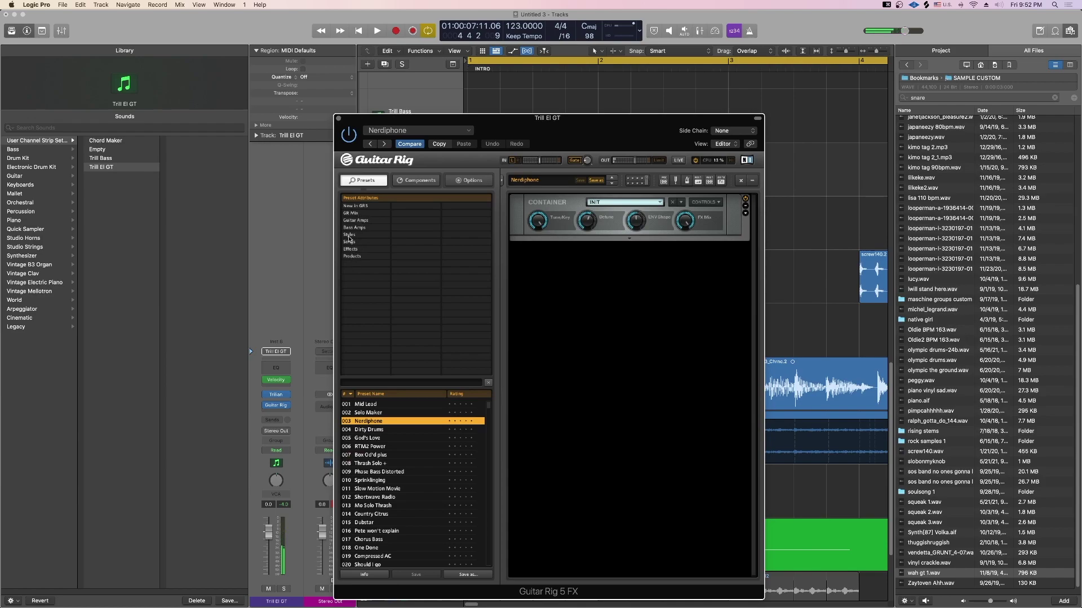
Step: Filter the Guitar Rig presets to guitar effects and try Driven Delay, Low Riffer and Funky Auto-Wah, playing the loop briefly
left_click(350, 249)
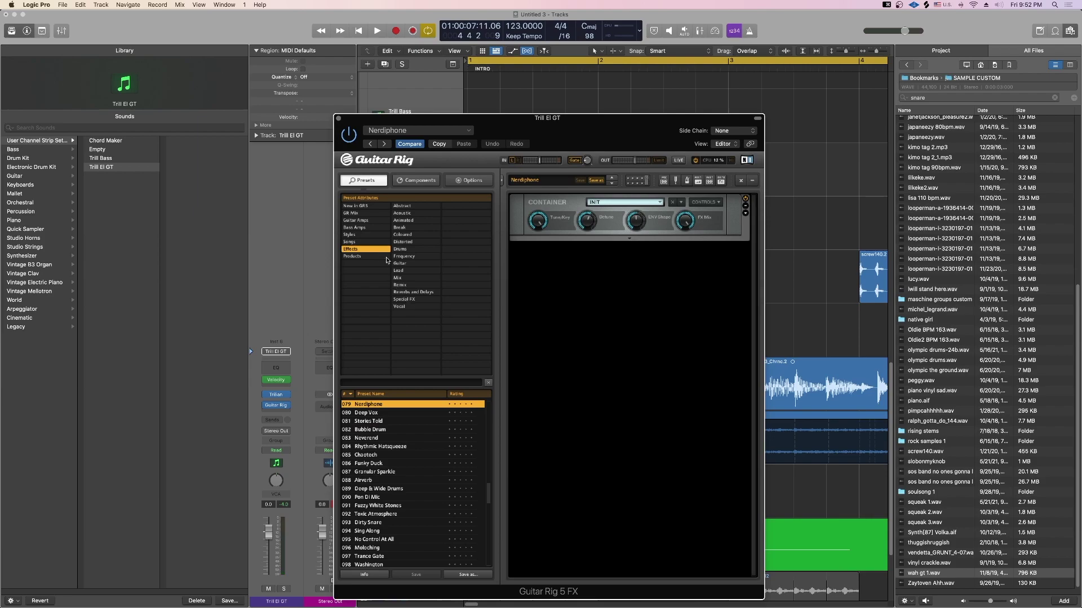
left_click(399, 264)
left_click(370, 430)
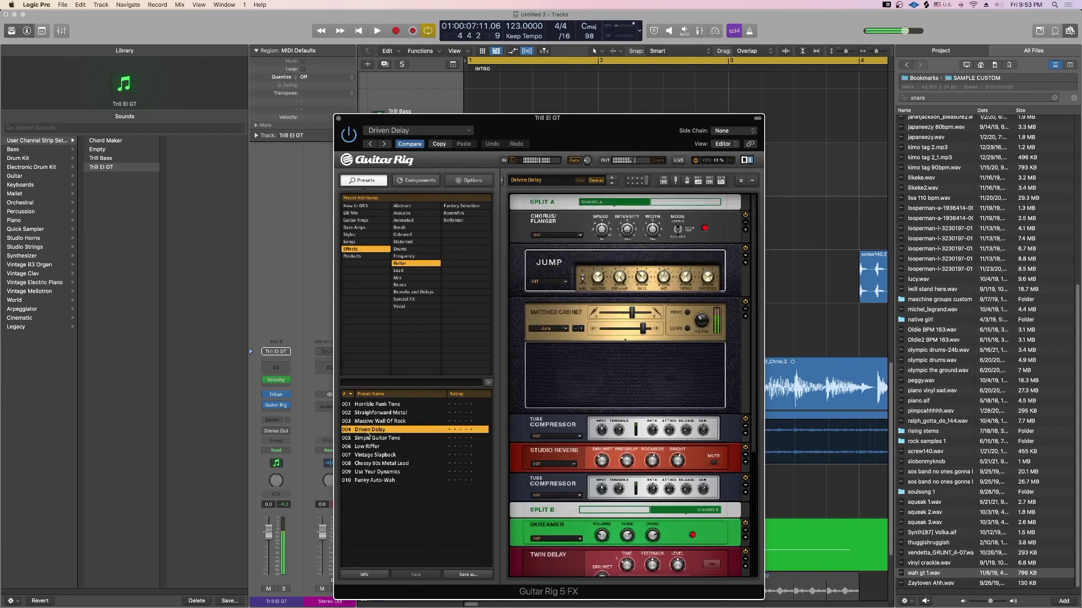
left_click(375, 448)
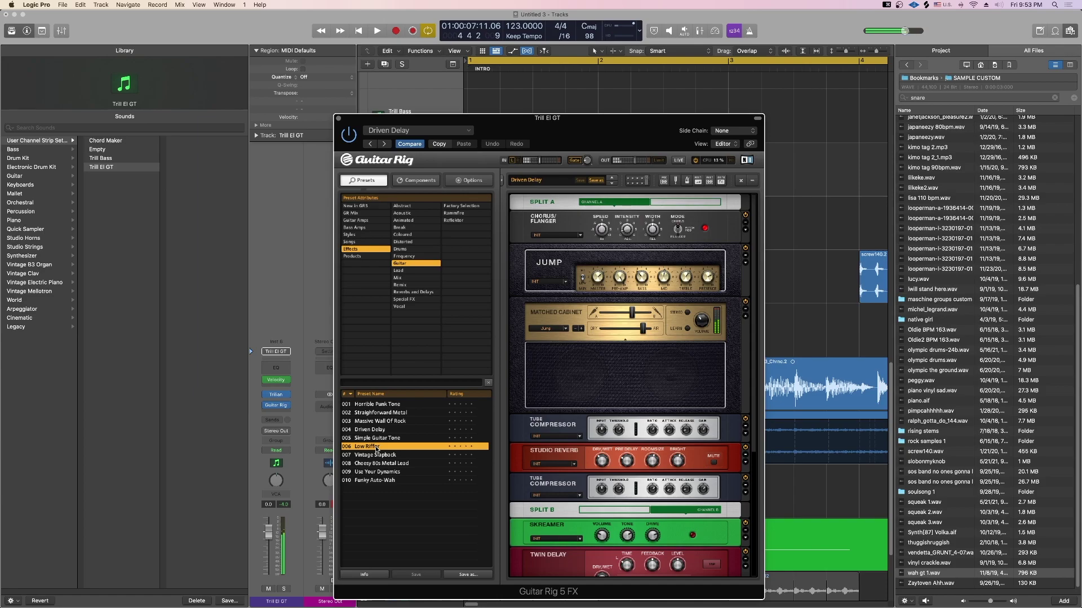
left_click(383, 480)
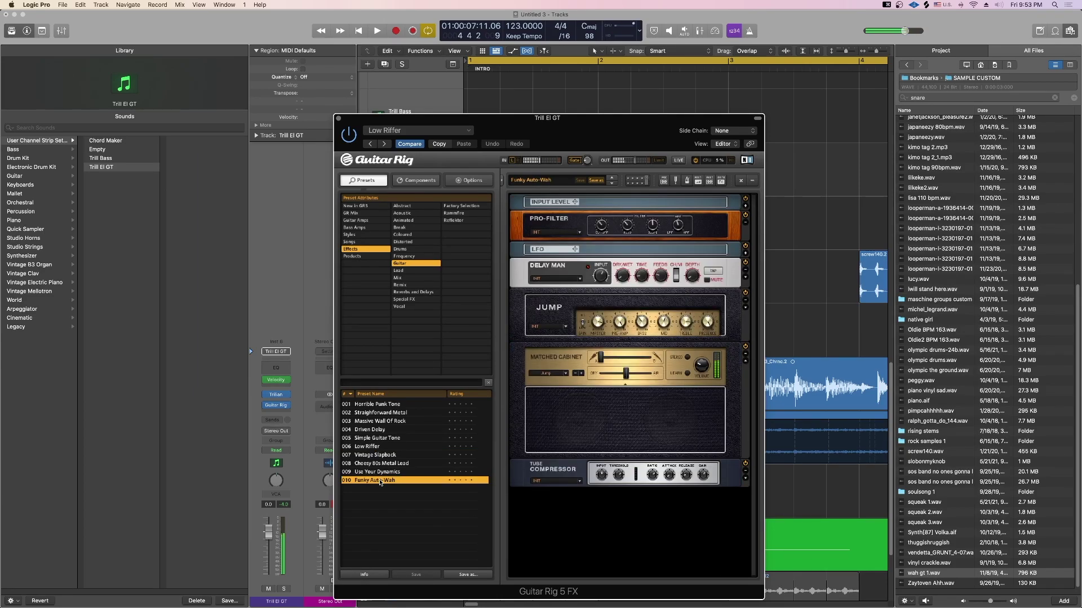
key("space")
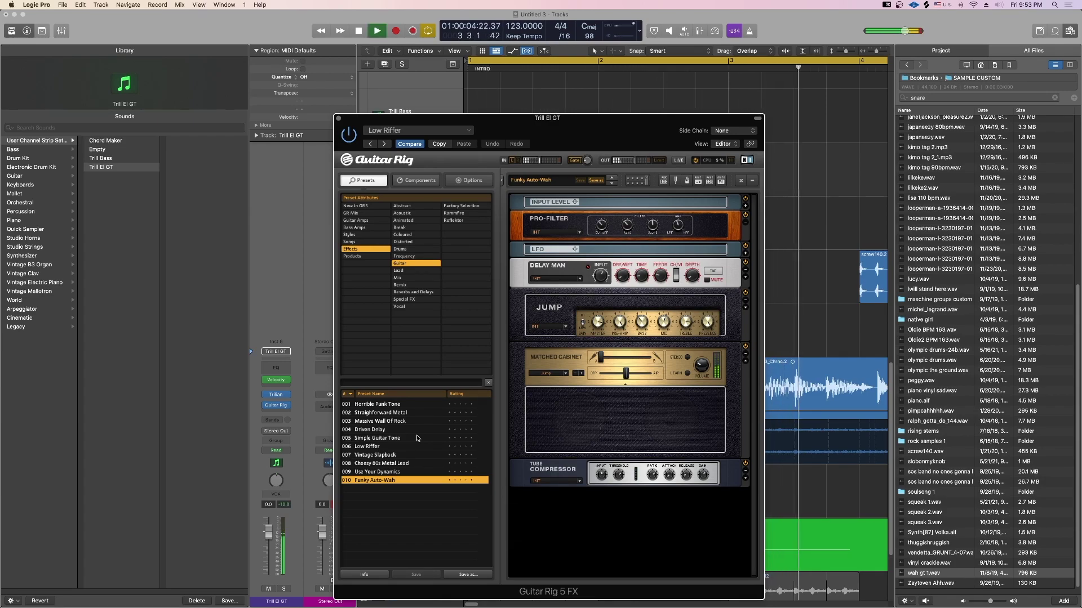
key("space")
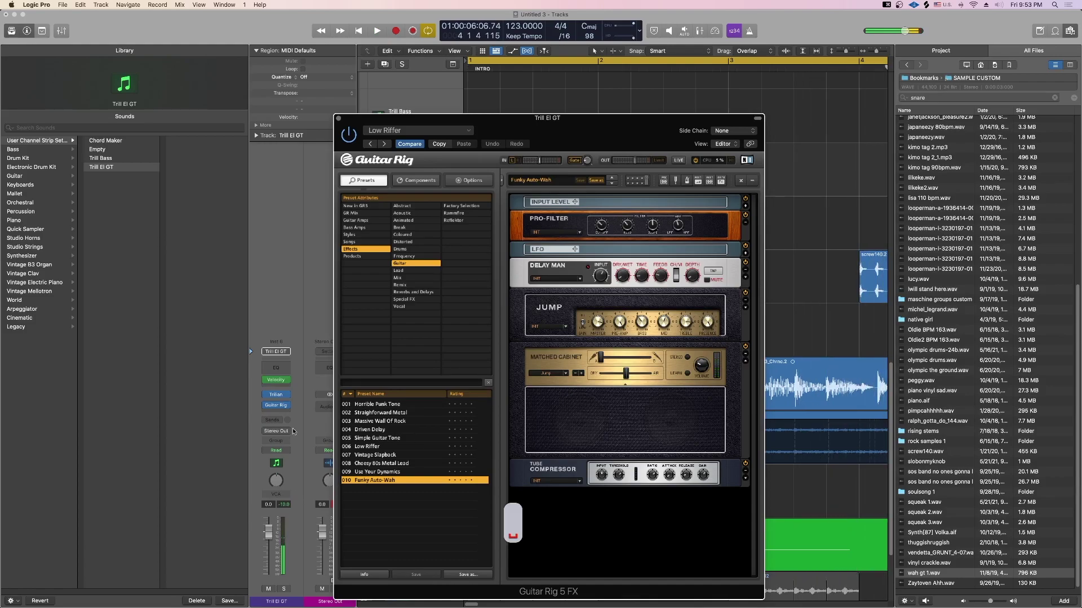
Step: Open the track's Velocity Processor and try Add/Scale mode with Scale at 28% and Add at -80
left_click(276, 381)
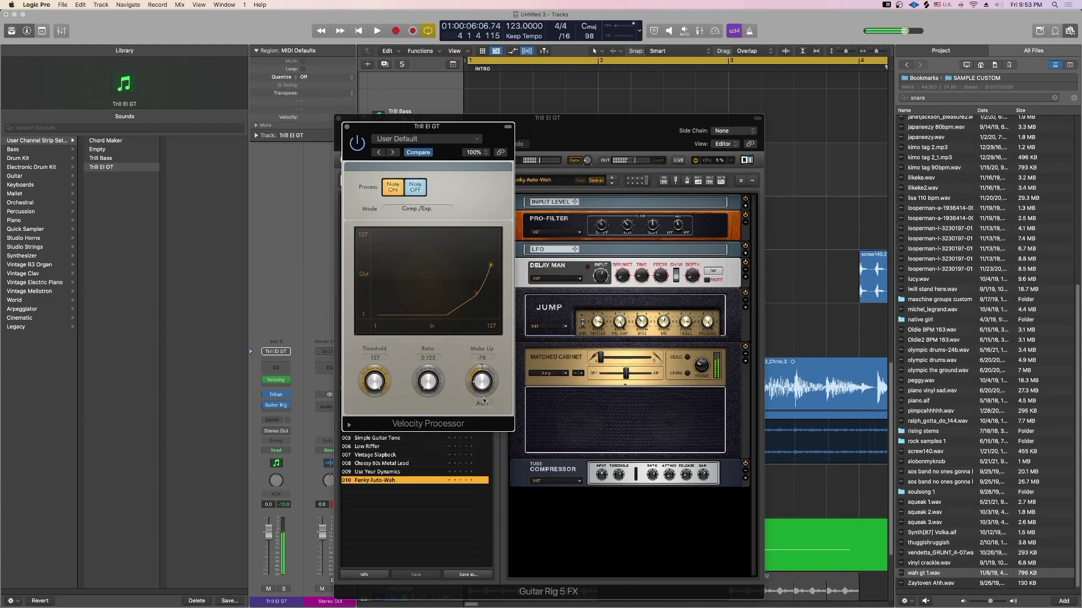
left_click(415, 212)
left_click(418, 226)
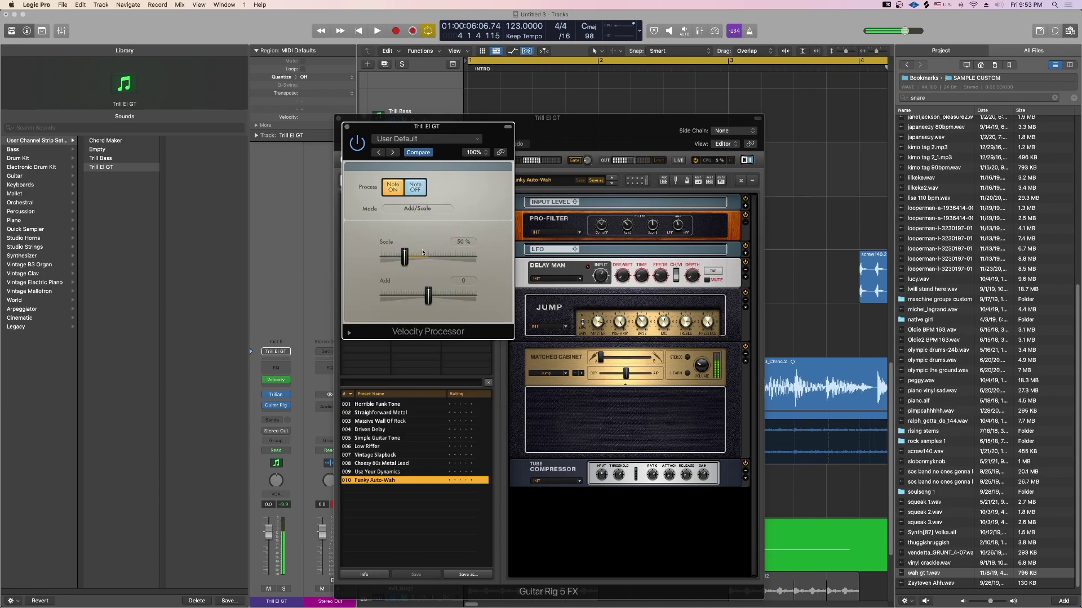
left_click_drag(403, 261, 398, 264)
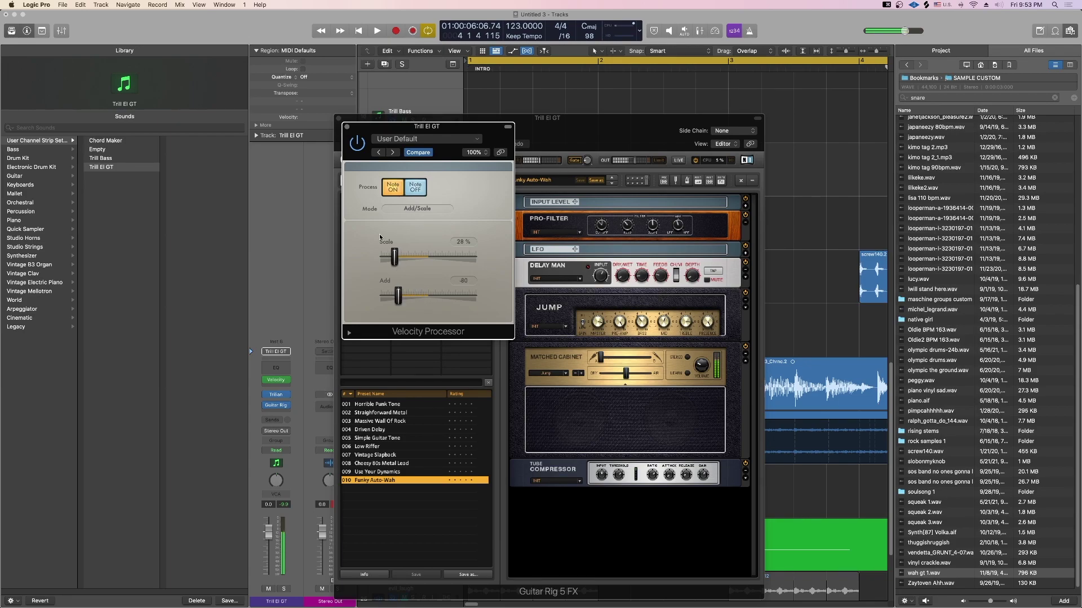
Step: Switch the Velocity Processor to Value/Range mode, choose Range, and set its upper slider to 51
left_click(414, 208)
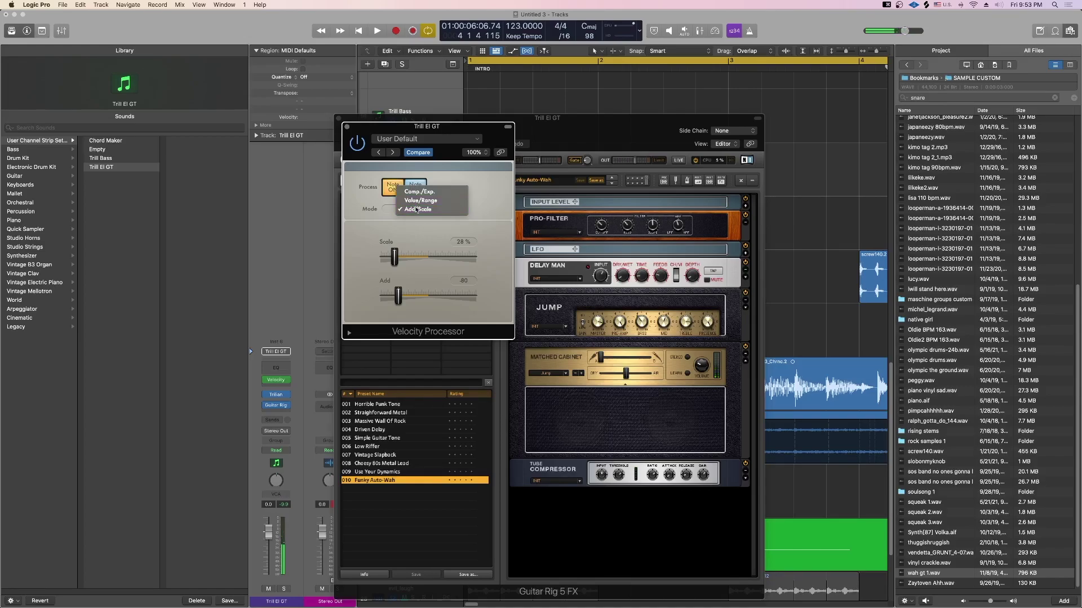
left_click(417, 201)
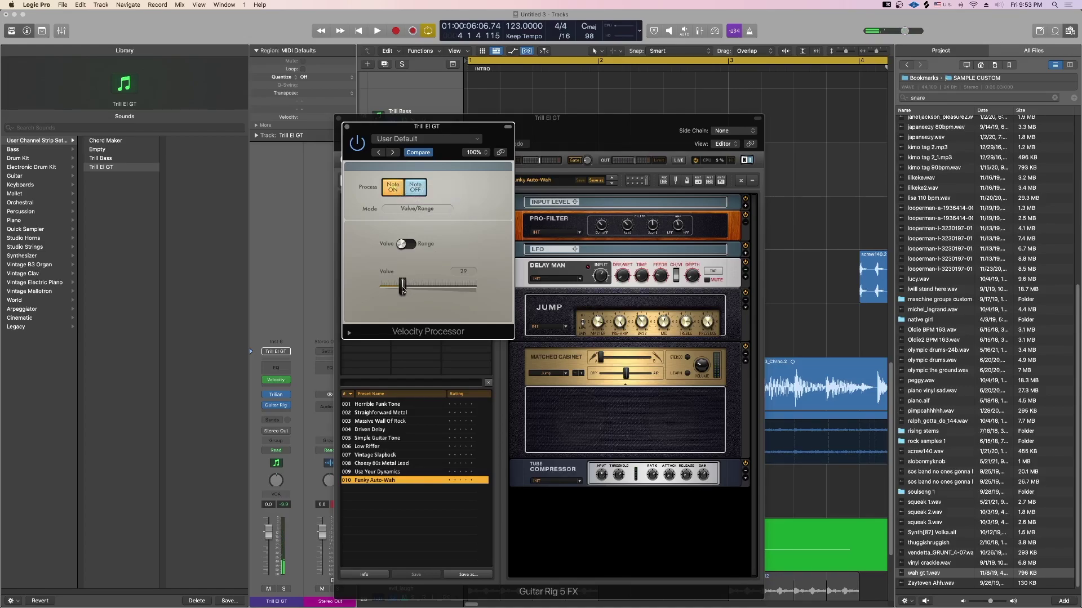
left_click(405, 243)
left_click_drag(472, 285, 439, 285)
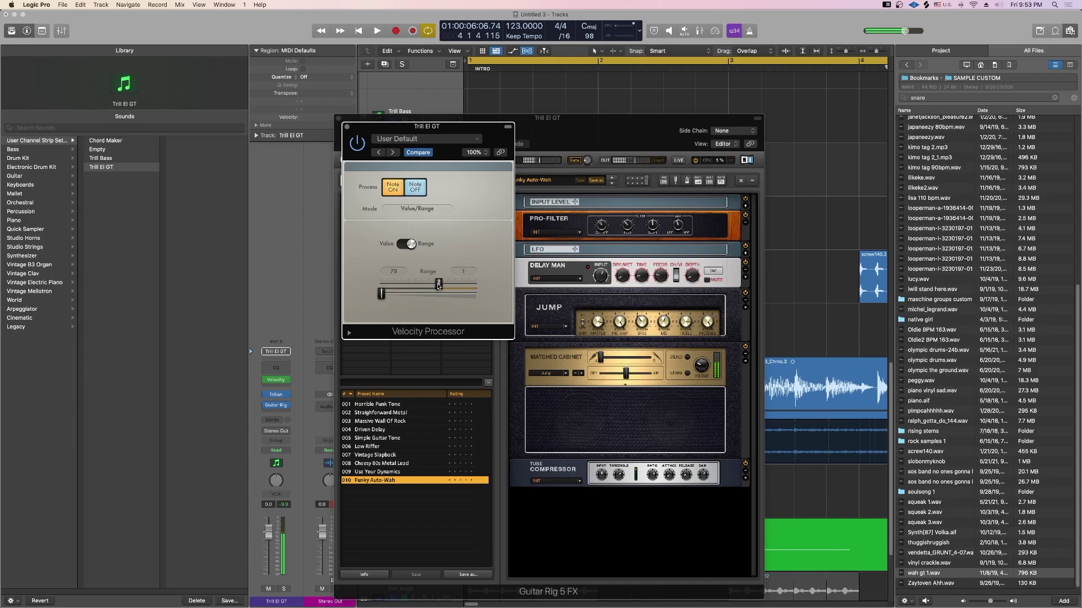
mouse_move(381, 294)
left_mouse_down()
mouse_move(414, 295)
mouse_move(383, 285)
mouse_move(381, 294)
left_mouse_up()
mouse_move(383, 285)
left_mouse_down()
mouse_move(408, 285)
mouse_move(386, 298)
left_mouse_up()
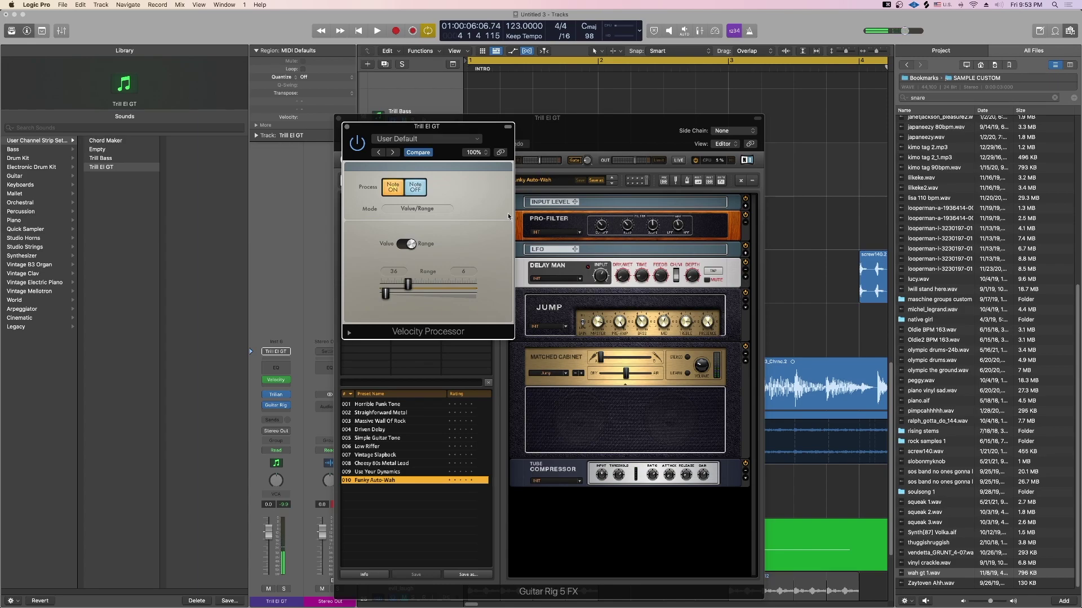
left_click_drag(408, 284, 419, 285)
Step: Toggle the Velocity Processor's Note On and Note Off processing and raise the lower range slider
left_click(415, 188)
left_click(388, 188)
left_click(389, 191)
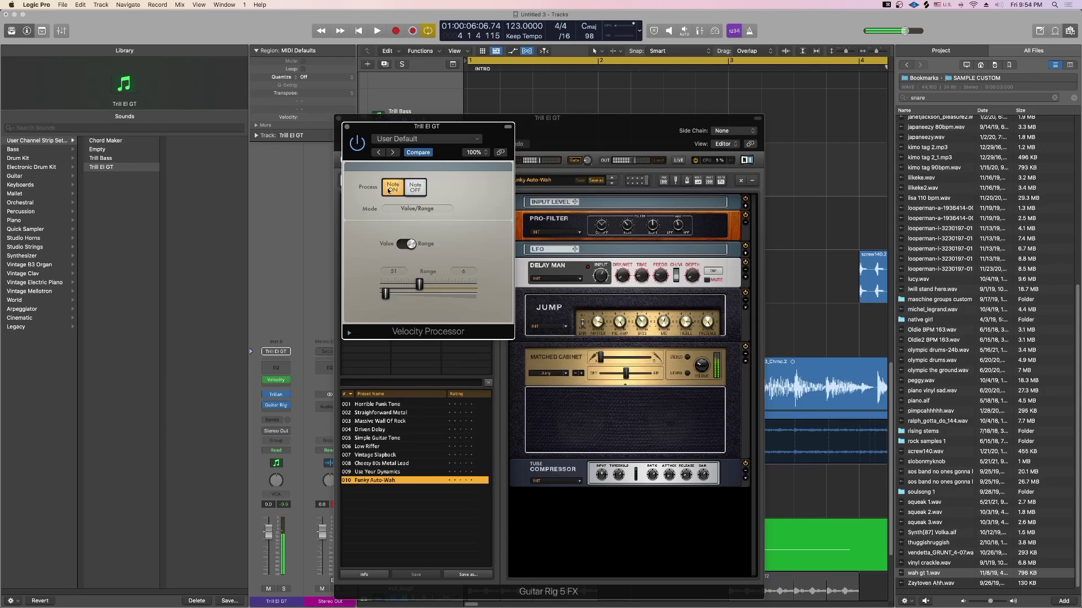
mouse_move(389, 294)
left_mouse_down()
mouse_move(476, 289)
mouse_move(408, 290)
left_mouse_up()
Step: Search the Styles presets in Guitar Rig for "wah" and compare Classic 70's Wah, Funky Auto-Wah and Funky Autowah
left_click(377, 413)
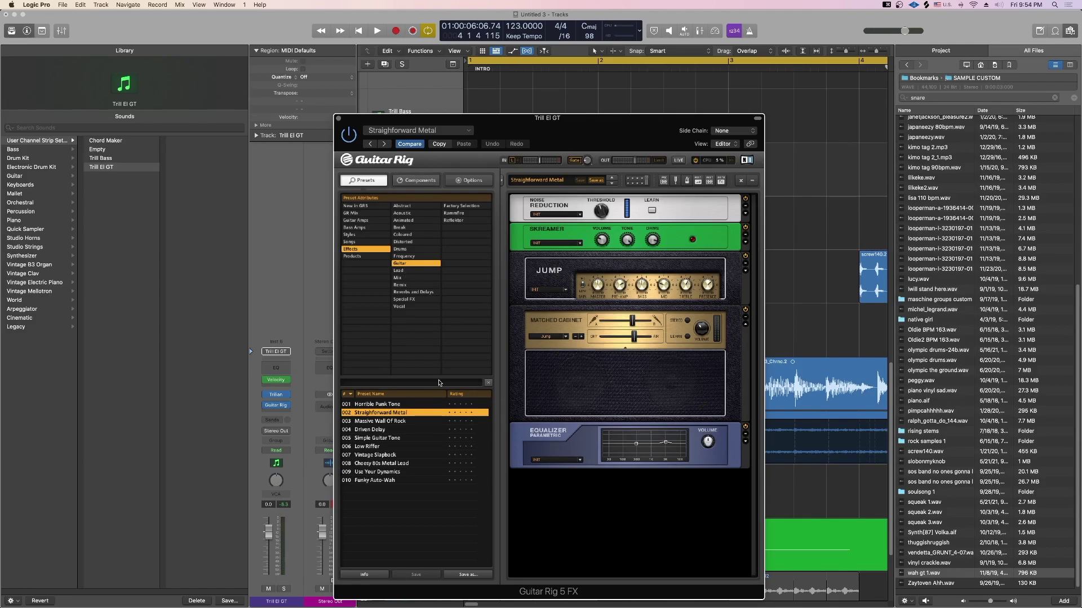
type("wah")
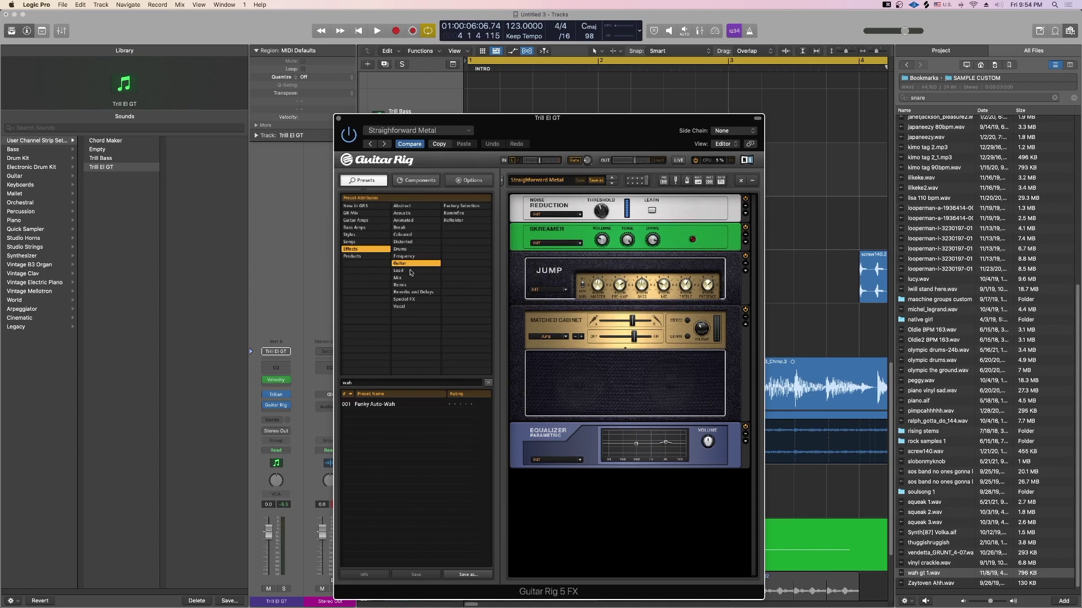
left_click(351, 236)
left_click(381, 405)
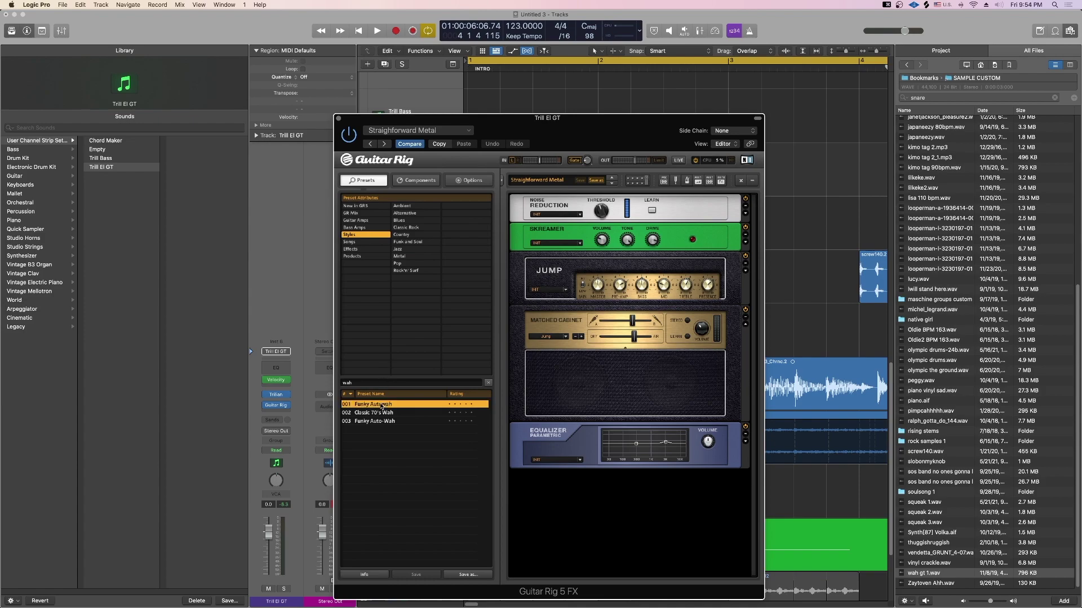
left_click(370, 414)
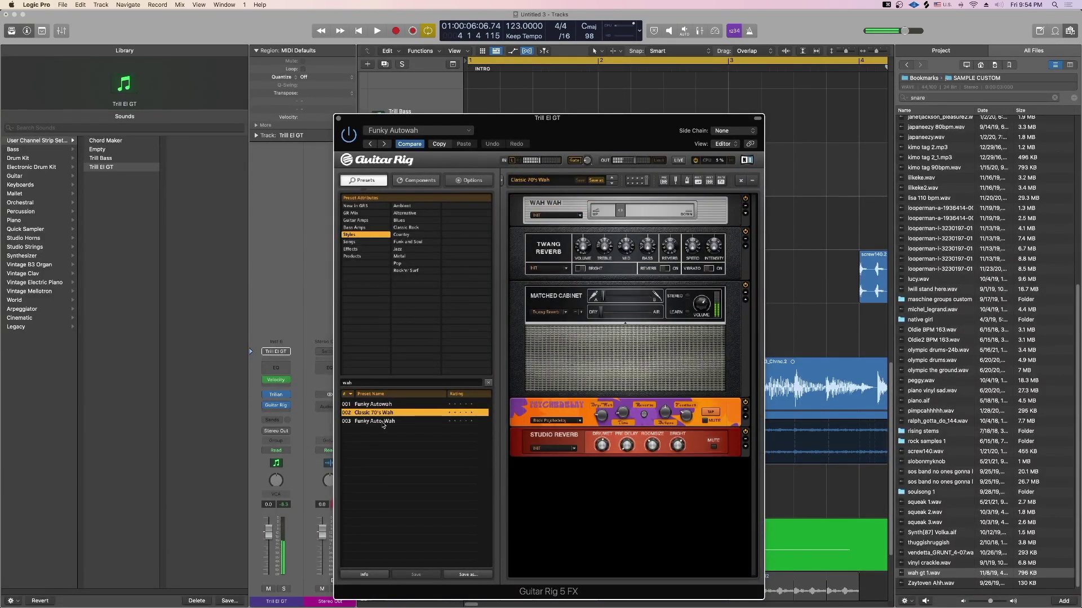
left_click(382, 421)
left_click(382, 404)
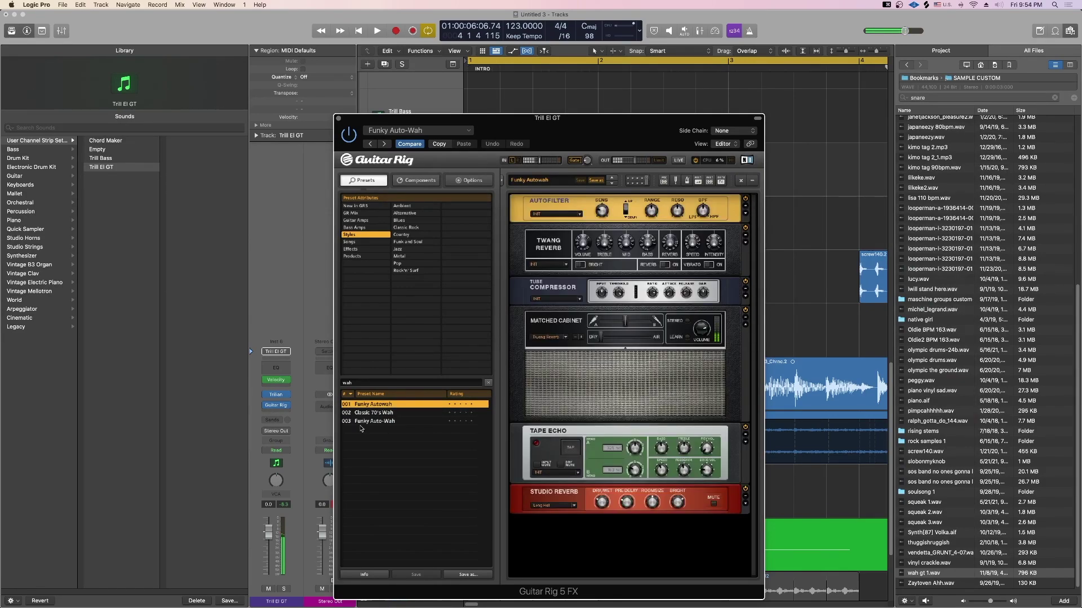
Step: Bring up the Velocity Processor again and readjust both range sliders, setting the upper one to 45
mouse_move(279, 382)
left_click(277, 381)
mouse_move(410, 285)
left_mouse_down()
mouse_move(463, 286)
mouse_move(408, 294)
left_mouse_up()
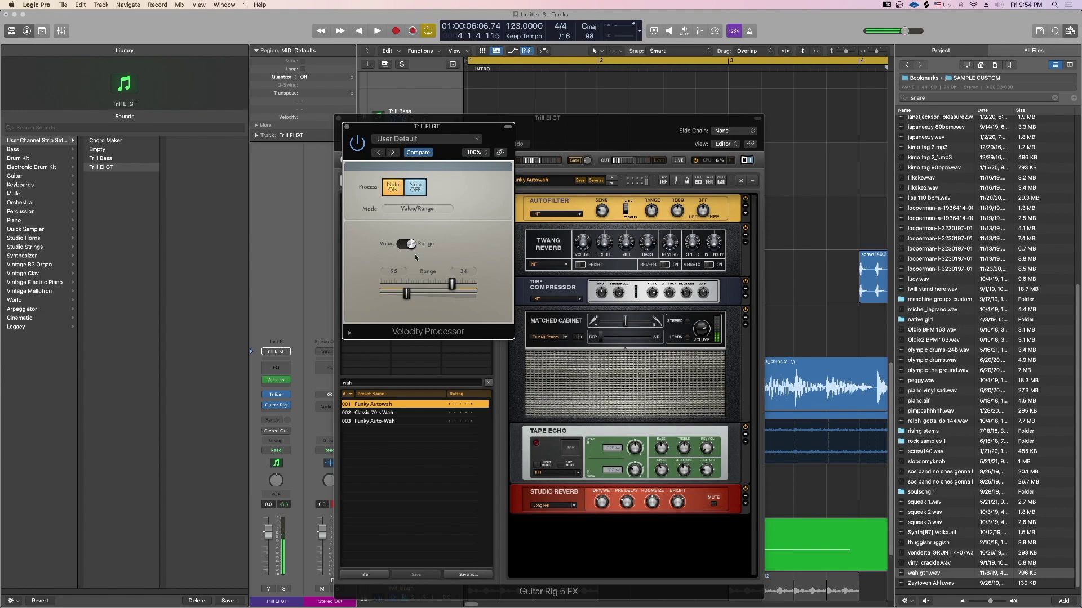
mouse_move(406, 294)
left_mouse_down()
mouse_move(452, 293)
mouse_move(396, 285)
mouse_move(414, 286)
left_mouse_up()
Step: Load the Funky Auto-Wah preset in Guitar Rig and lower the Velocity Processor's range sliders to 29 and about 45
left_click(383, 422)
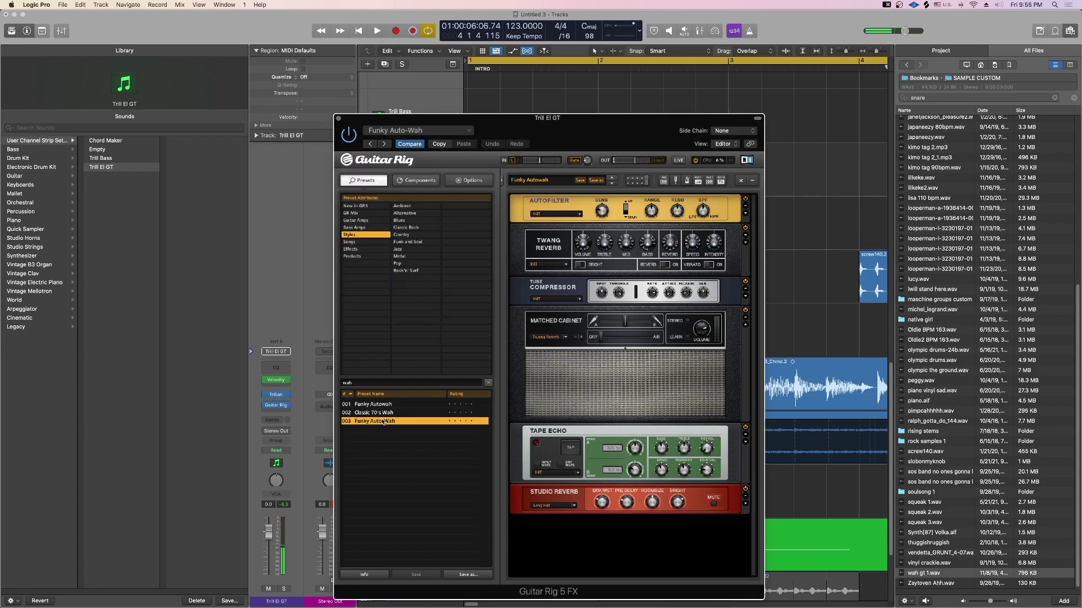
left_click_drag(525, 124, 708, 133)
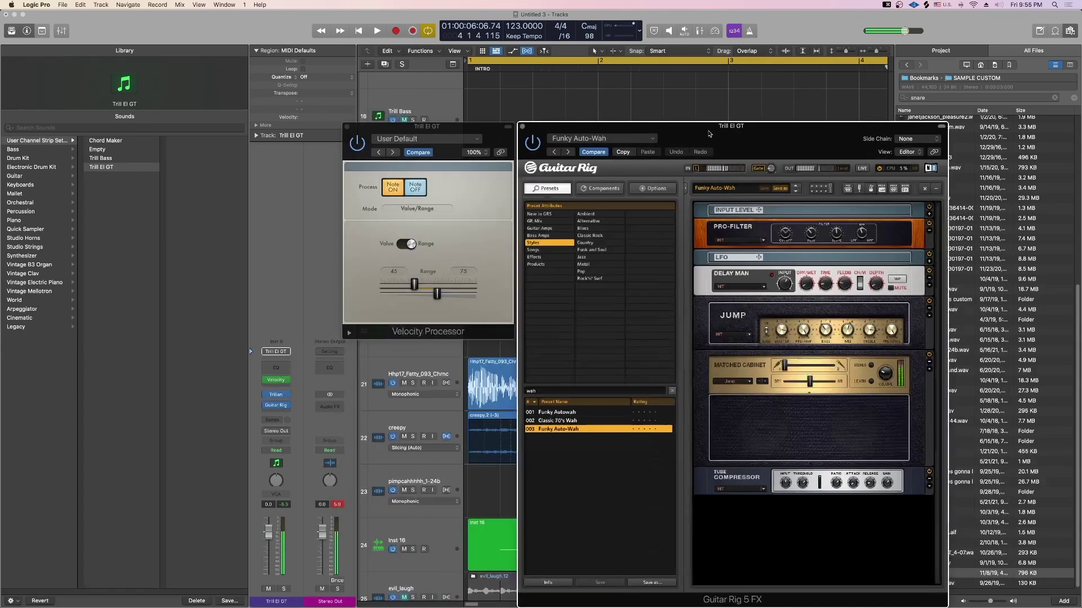
mouse_move(416, 287)
left_mouse_down()
mouse_move(403, 288)
mouse_move(422, 294)
mouse_move(414, 295)
left_mouse_up()
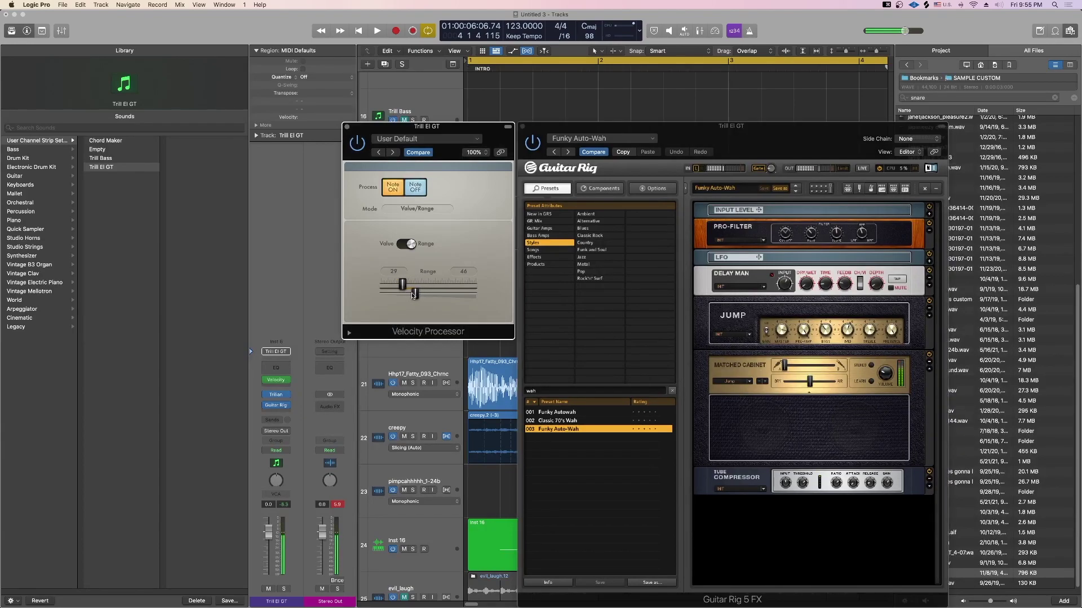
Step: Load the Classic 70's Wah preset in Guitar Rig and play the loop to try the guitar with it
left_click(560, 421)
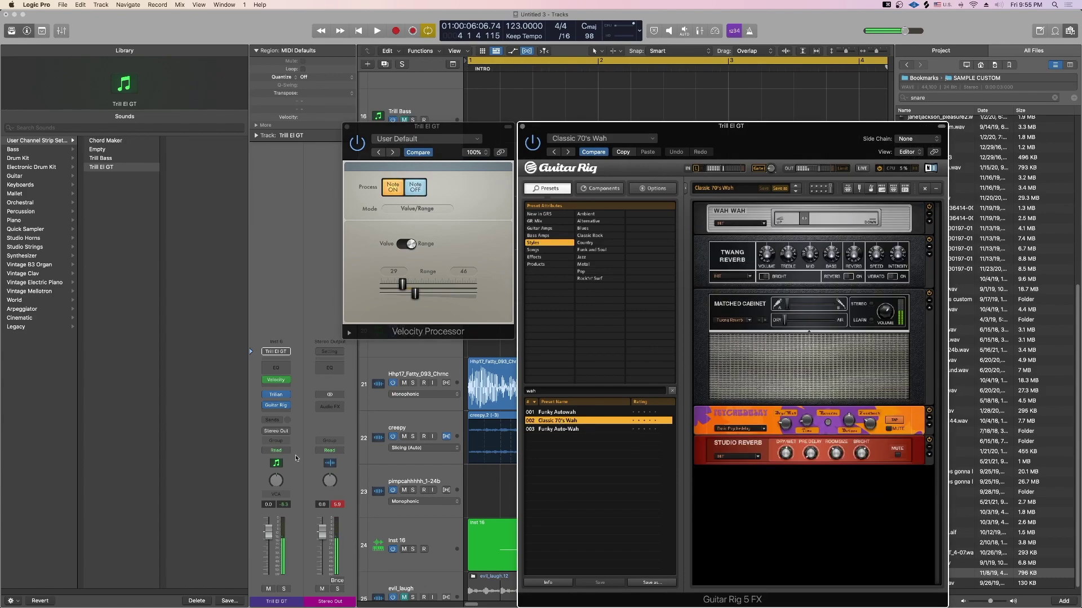
key("space")
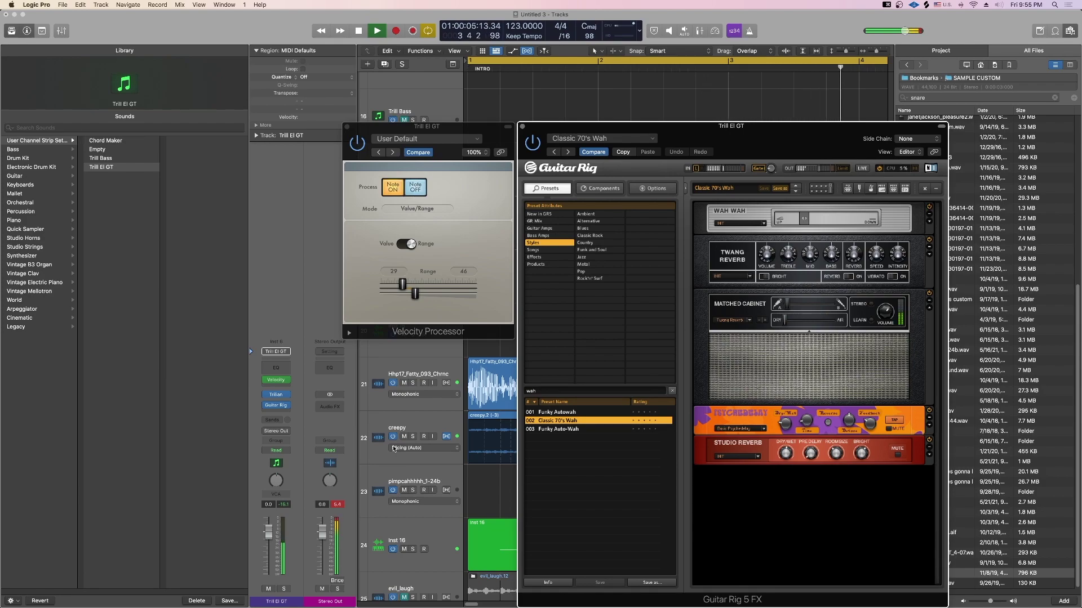
Step: Compare Funky Autowah with Classic 70's Wah in Guitar Rig, filtering the presets by Guitar Amps
left_click(273, 526)
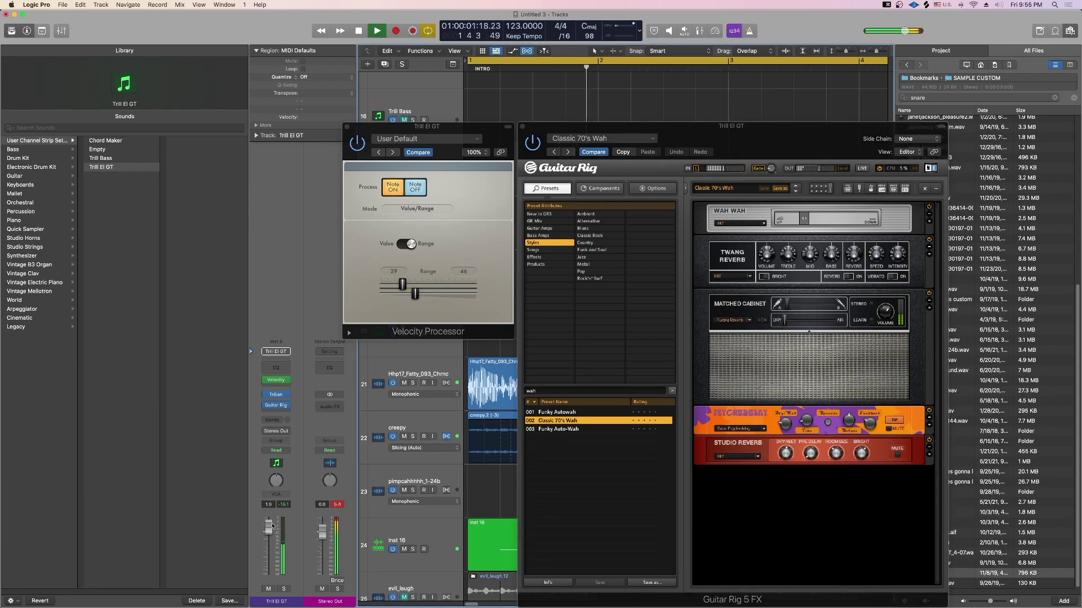
left_click(574, 413)
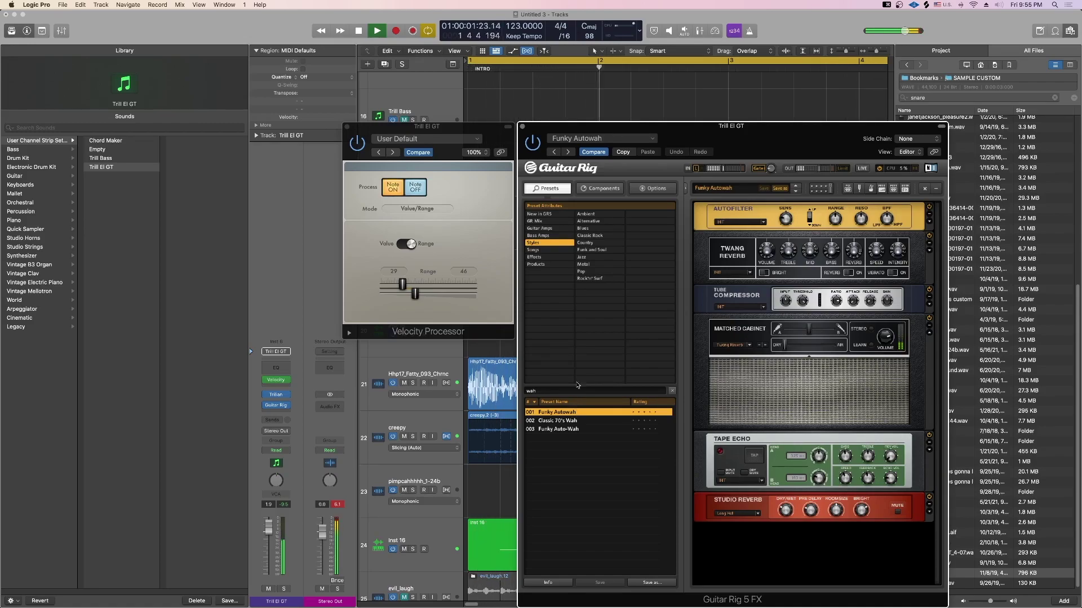
left_click(540, 228)
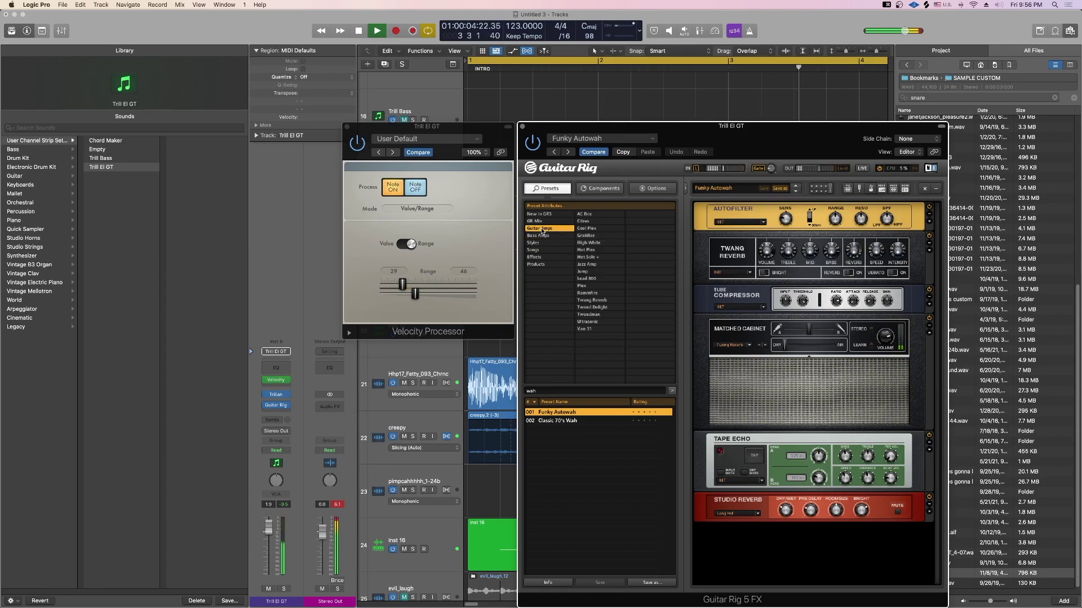
left_click(566, 422)
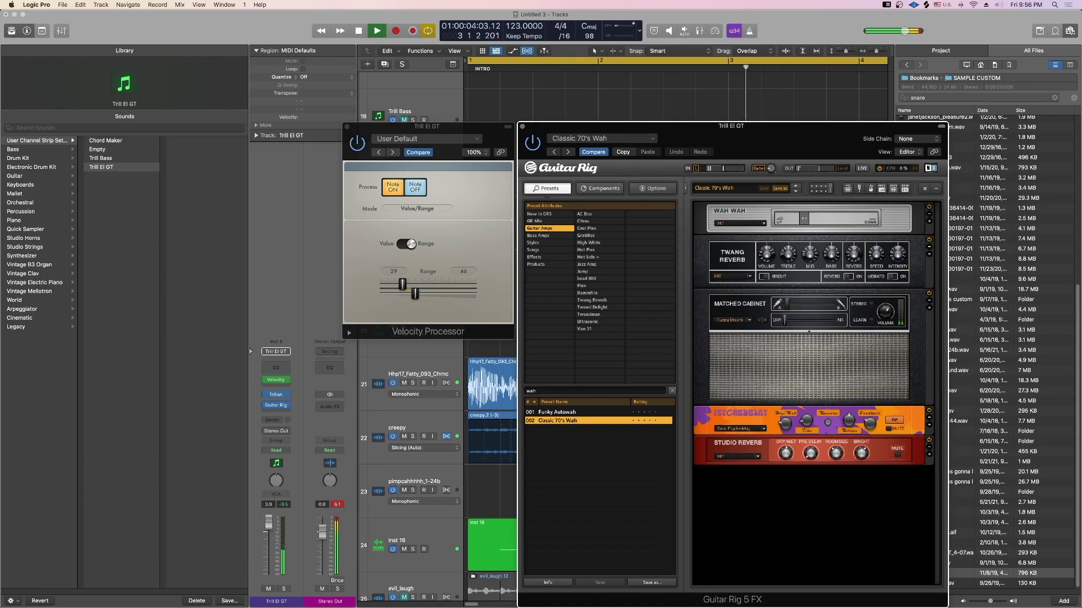
Step: Raise the Trill El GT channel volume and set the Velocity Processor's range sliders to 47 and about 92
left_click_drag(269, 527, 269, 516)
left_click_drag(401, 283, 410, 283)
mouse_move(416, 294)
left_mouse_down()
mouse_move(449, 294)
mouse_move(416, 285)
left_mouse_up()
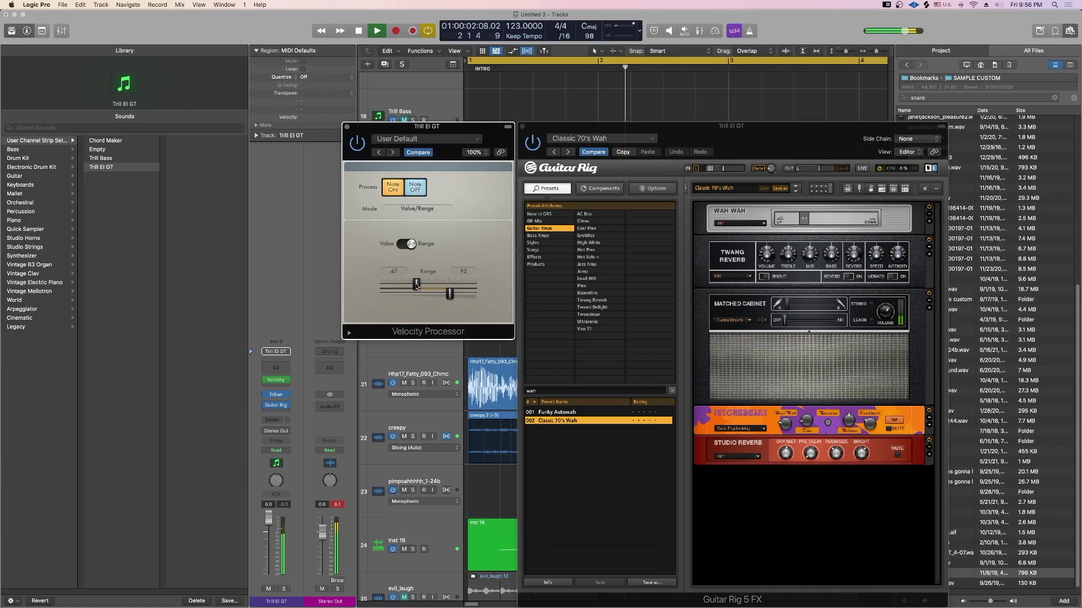
Step: Try recording a Trill El GT guitar take over the four-bar loop
key("0")
key("0")
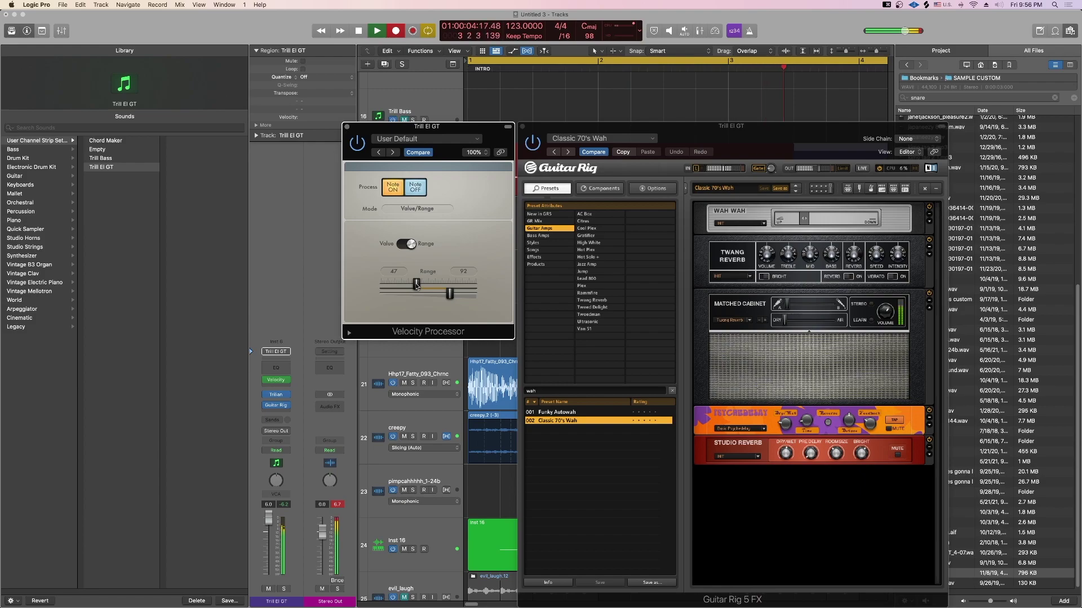
key("0")
key("0")
key("0")
key("super+z")
key("super+z")
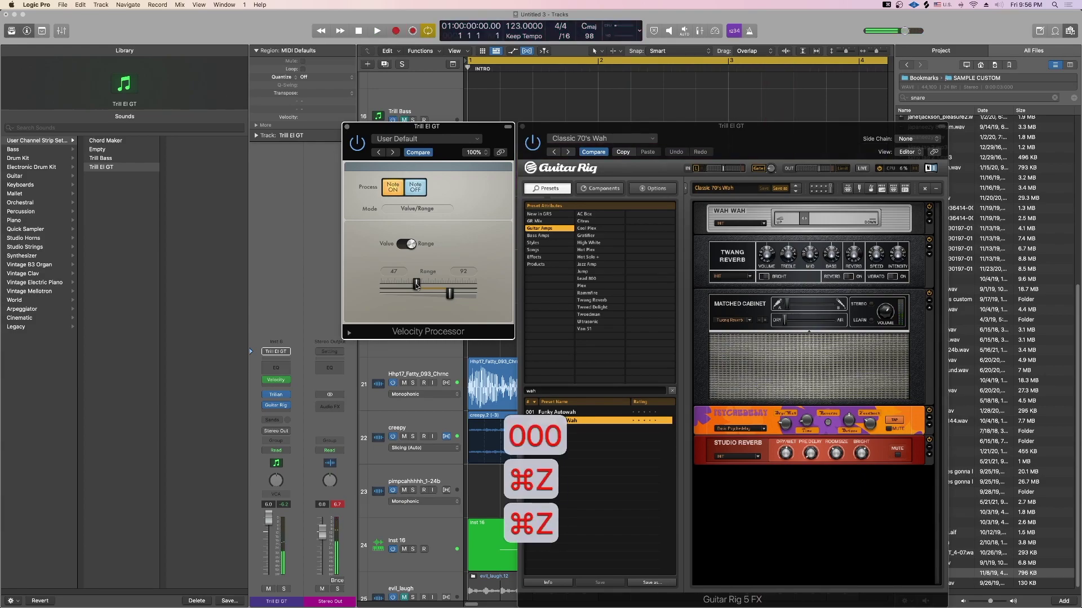
key("space")
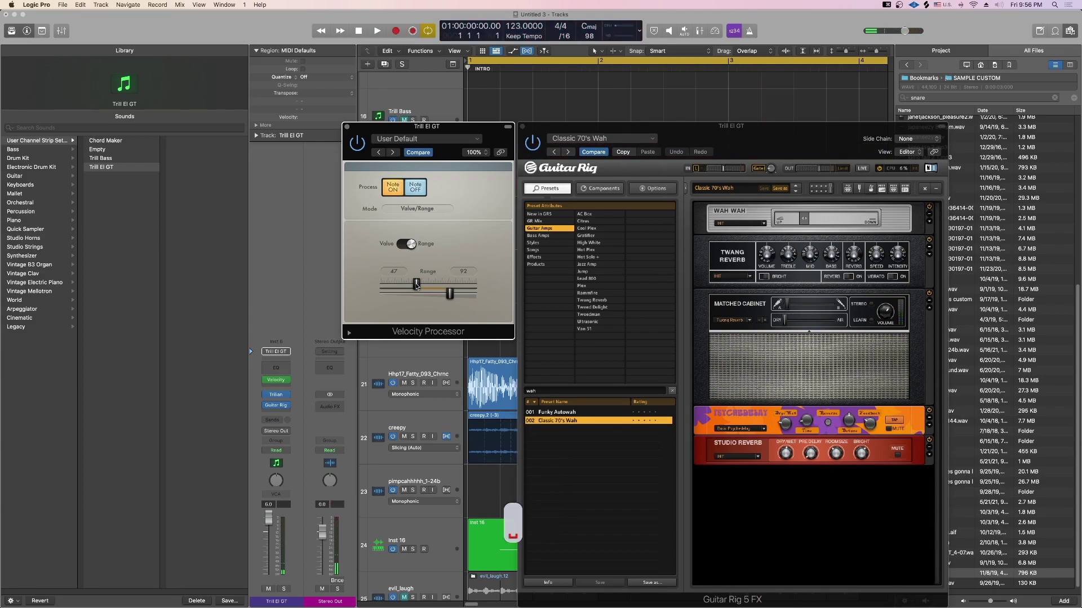
Step: Record the Trill El GT part again from bar 1 and play the take back
key("0")
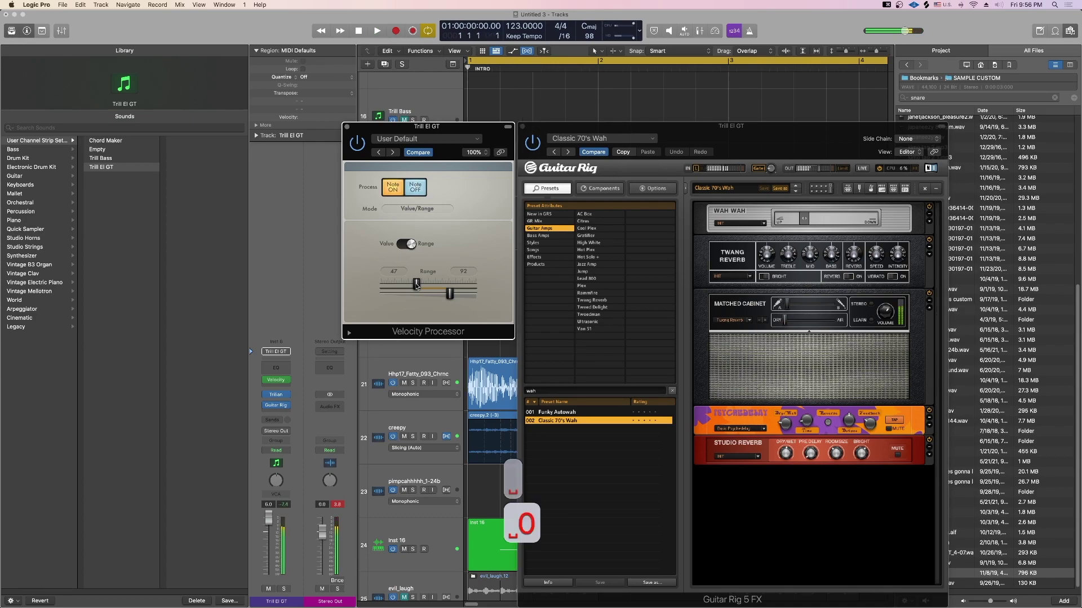
key("0")
key("0")
key("KP_Multiply")
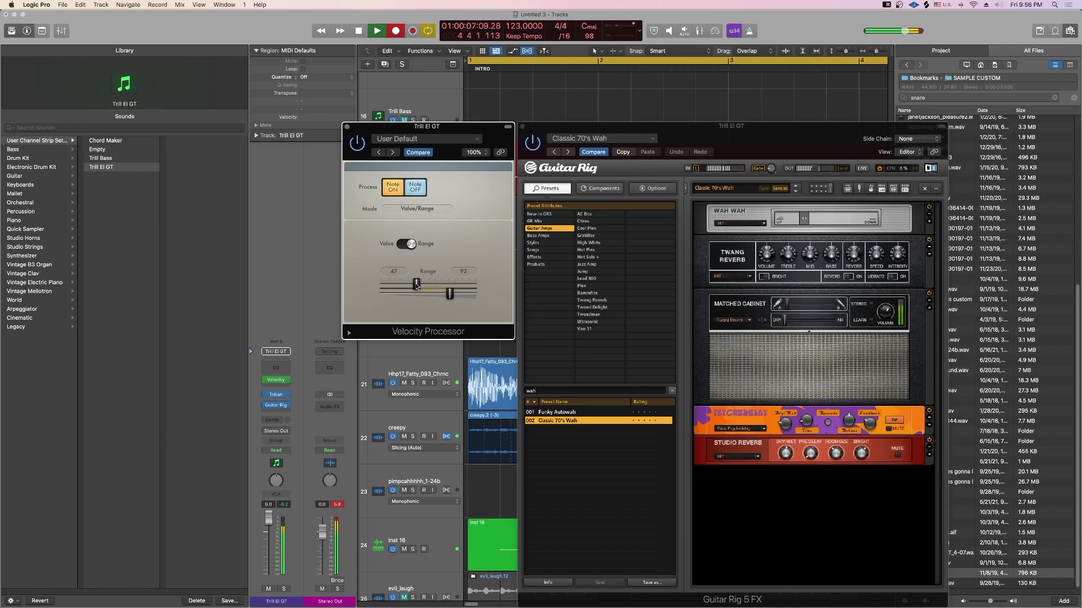
key("0")
key("F15")
key("space")
Step: Quantize the Inst 16 region to 1/16 notes and check its playback
left_click(524, 540)
key("q")
key("q")
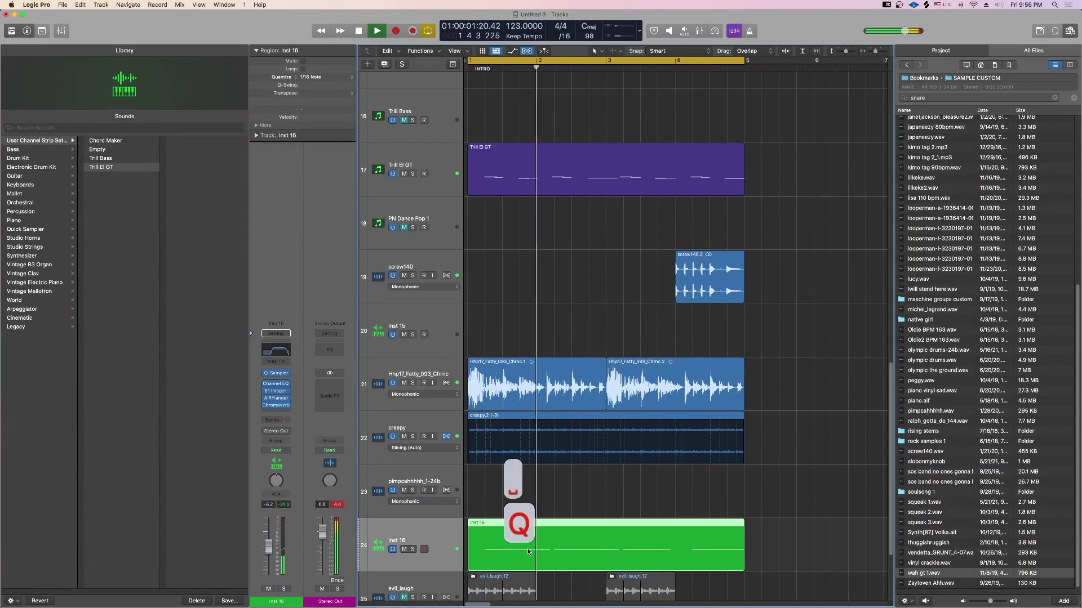
key("space")
key("space")
Step: Quantize the recorded Trill El GT region to 1/16 notes and listen to its timing
scroll(523, 490, "up", 3)
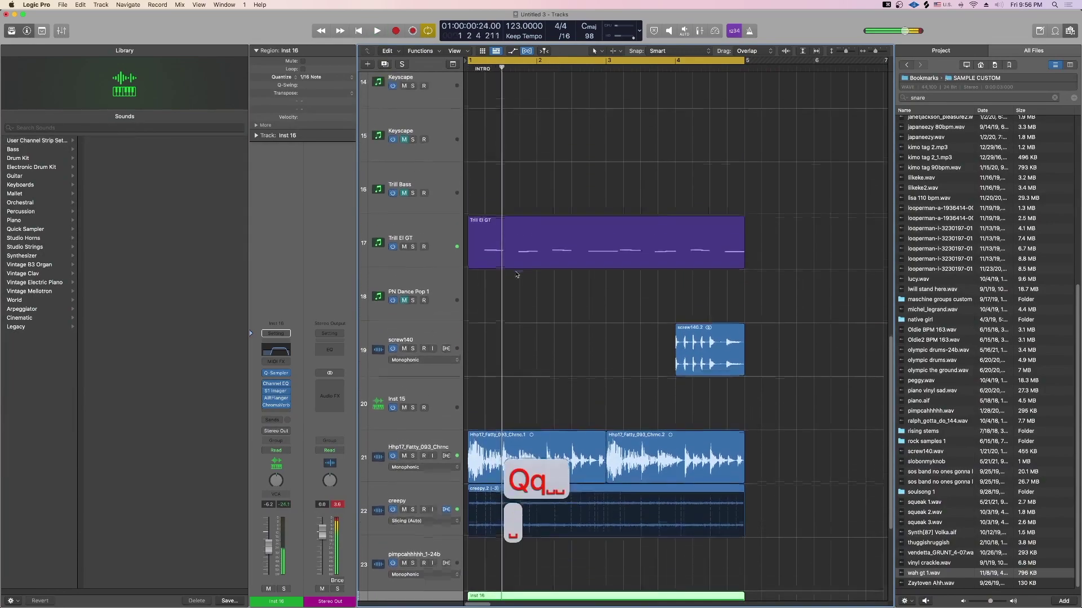
left_click(529, 262)
key("q")
key("space")
key("q")
key("space")
key("space")
key("space")
key("space")
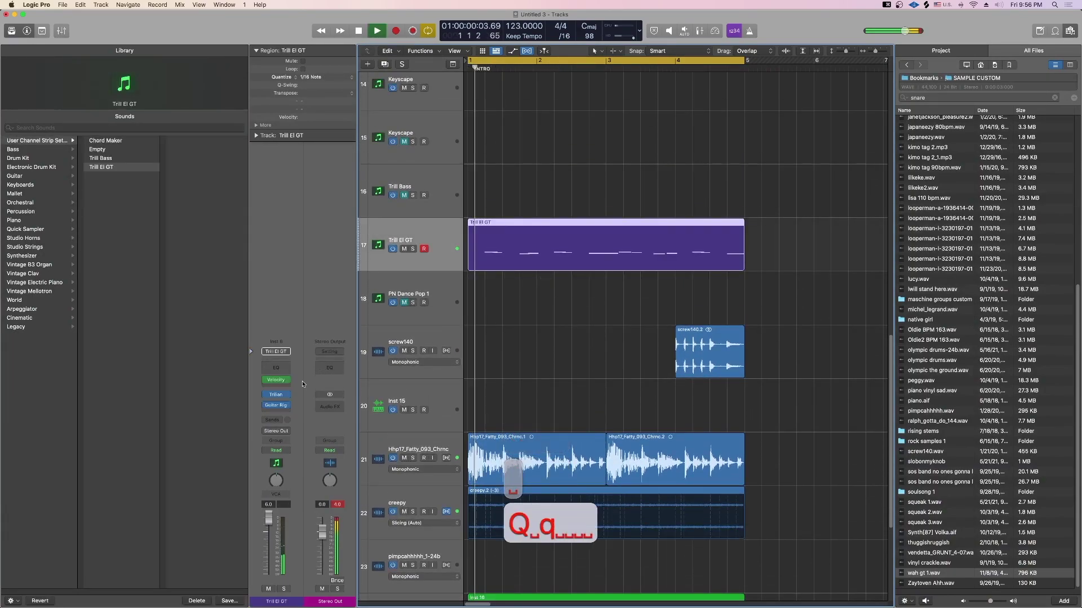
Step: Check the Classic 70's Wah rack in Guitar Rig and discard the recorded Trill El GT take
left_click(277, 405)
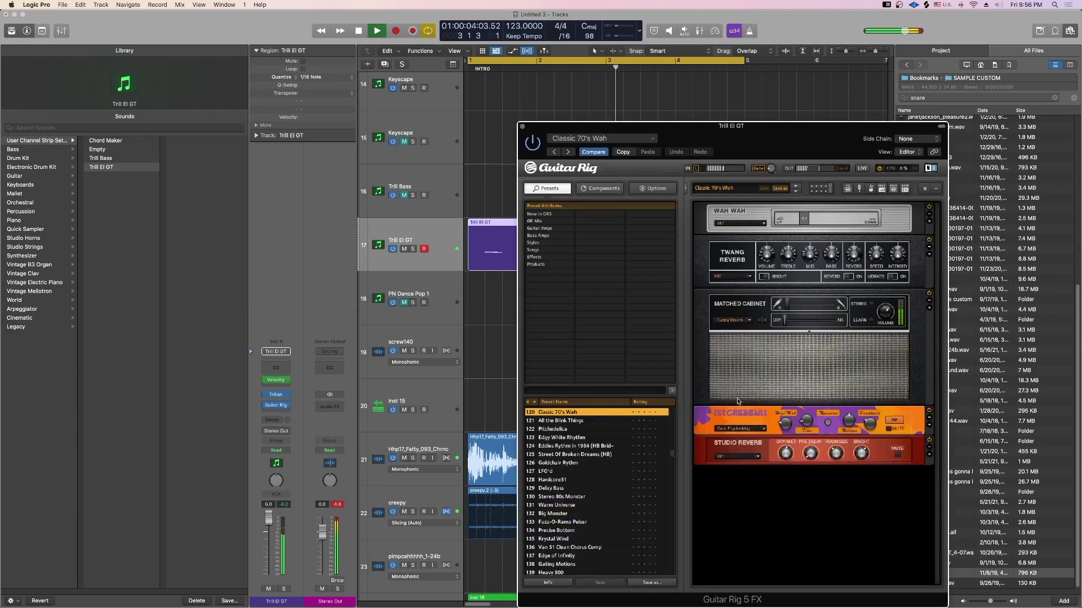
left_click(523, 127)
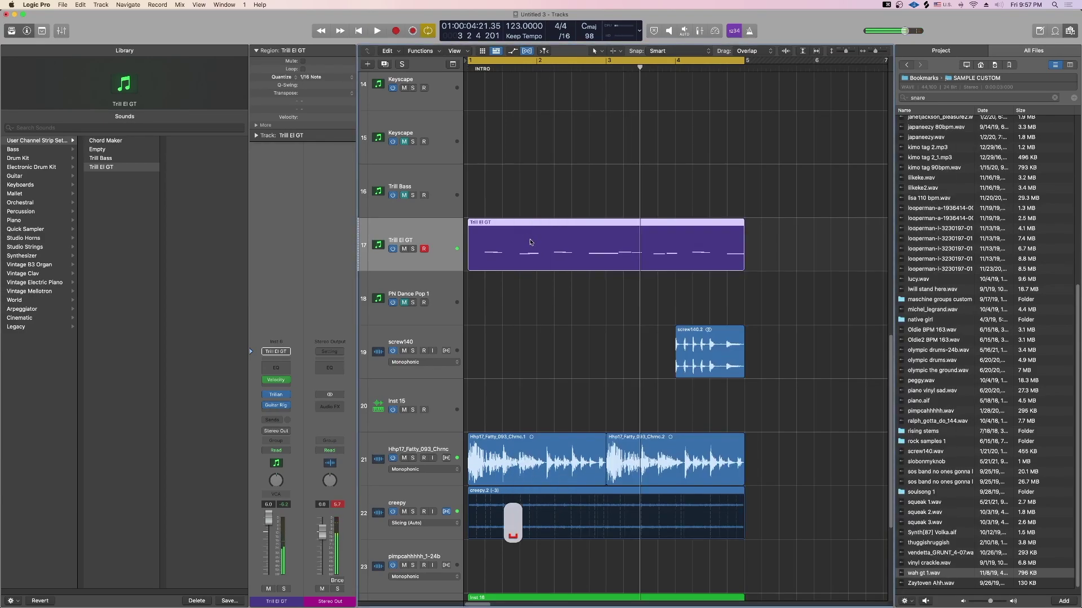
key("KP_0")
key("KP_0")
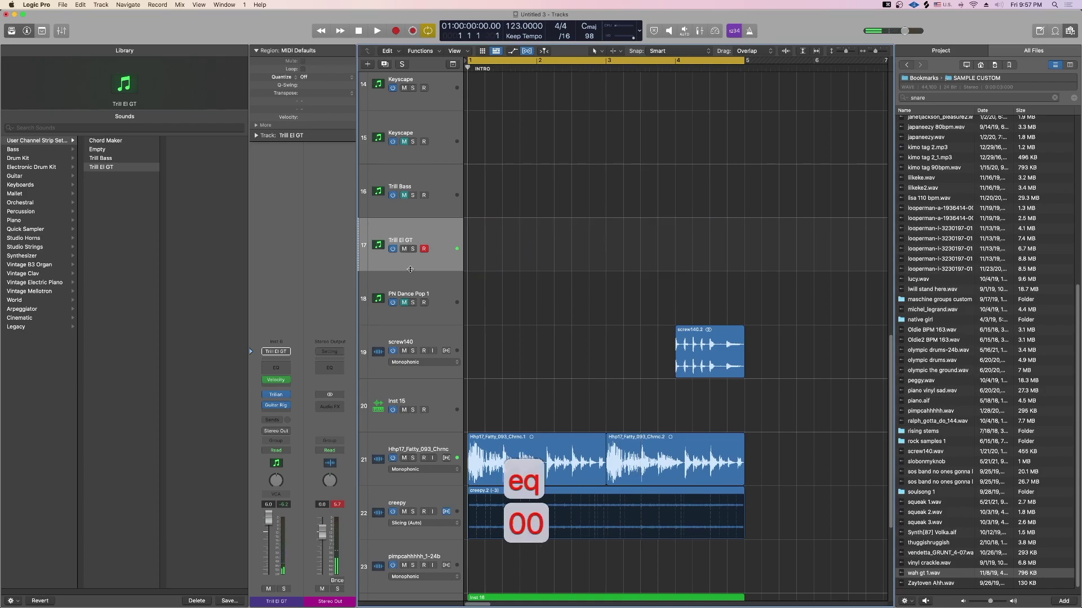
Step: Try another Trill El GT take over the loop and undo the recording
key("KP_Multiply")
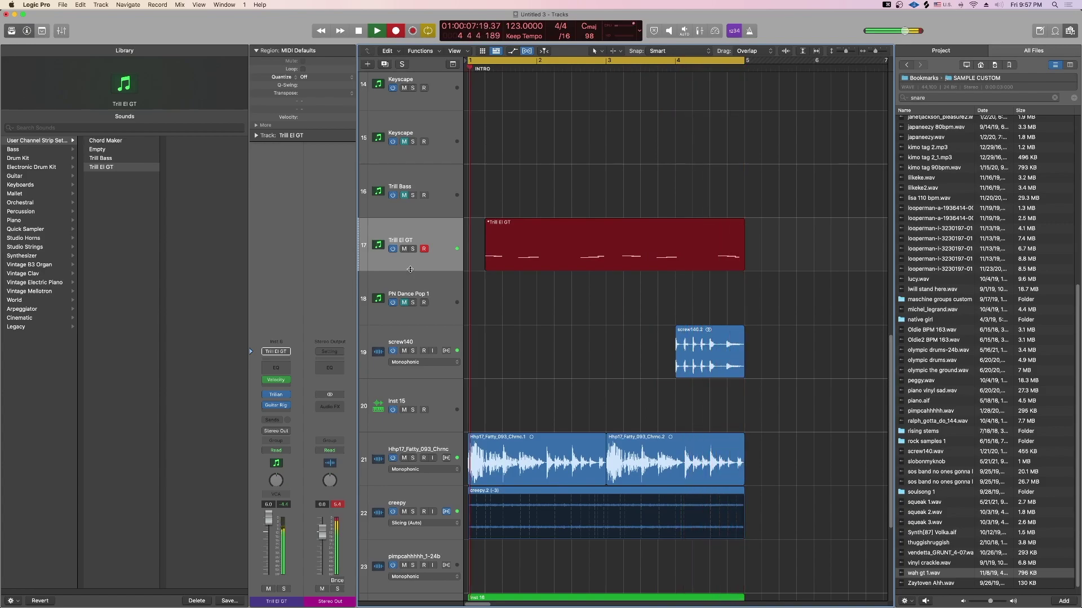
key("0")
key("0")
key("super+z")
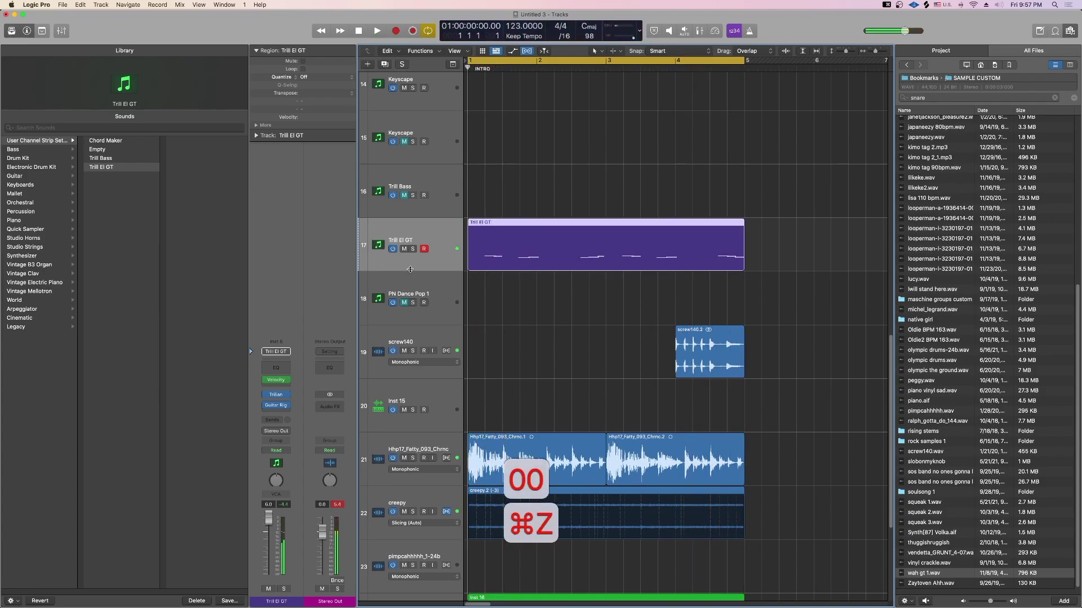
key("super+z")
Step: Try recording the Trill El GT line once more across bars 1 to 4
key("0")
key("0")
key("0")
key("KP_Multiply")
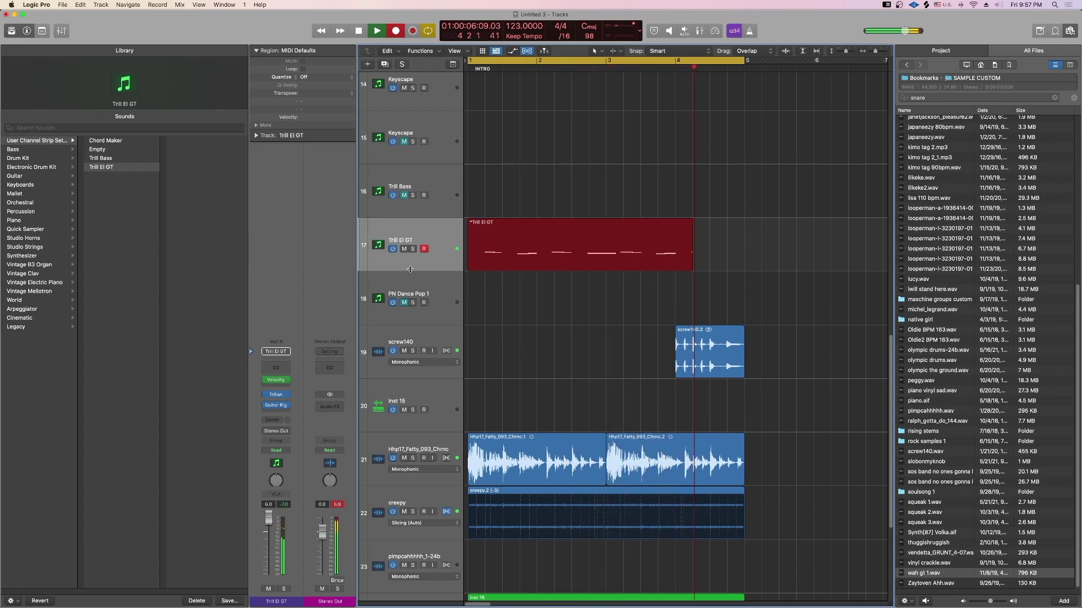
key("0")
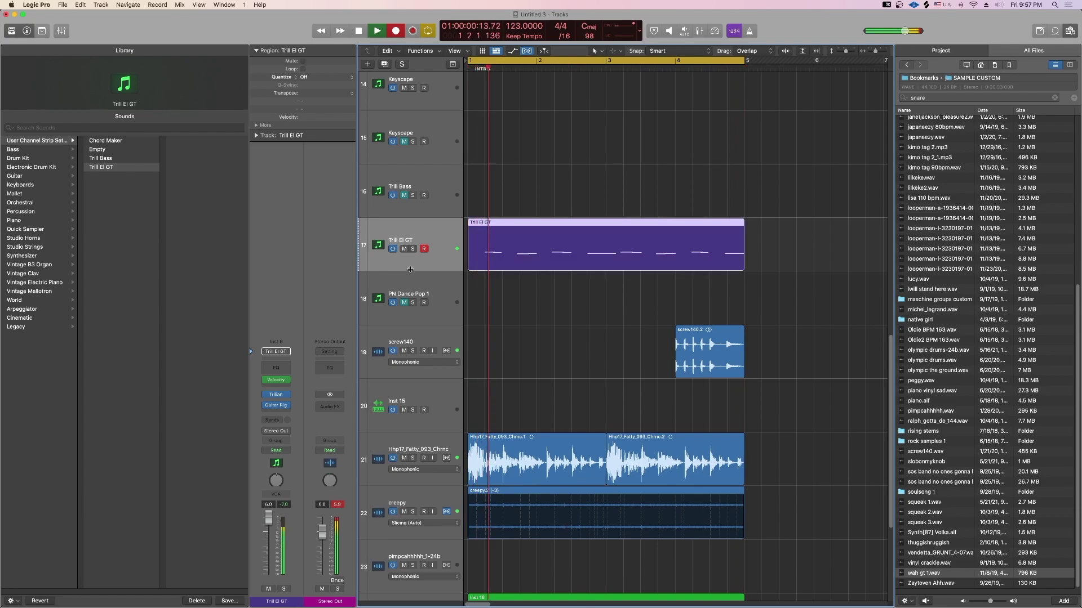
key("super+z")
Step: Restart recording on Trill El GT, stop the pass and undo the previous take
key("0")
key("0")
key("asterisk")
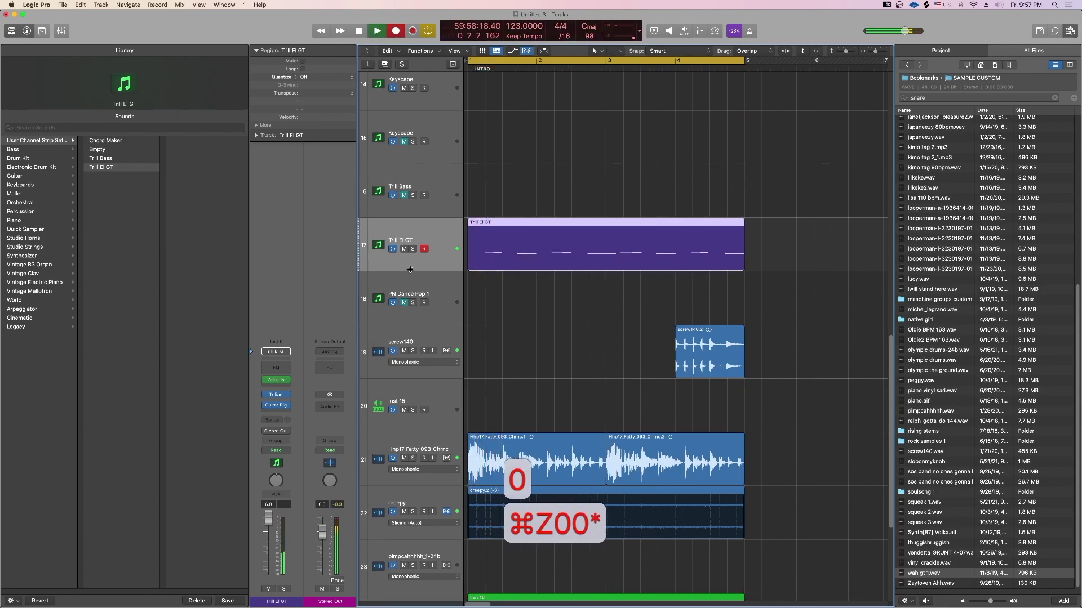
key("0")
key("0")
key("super+z")
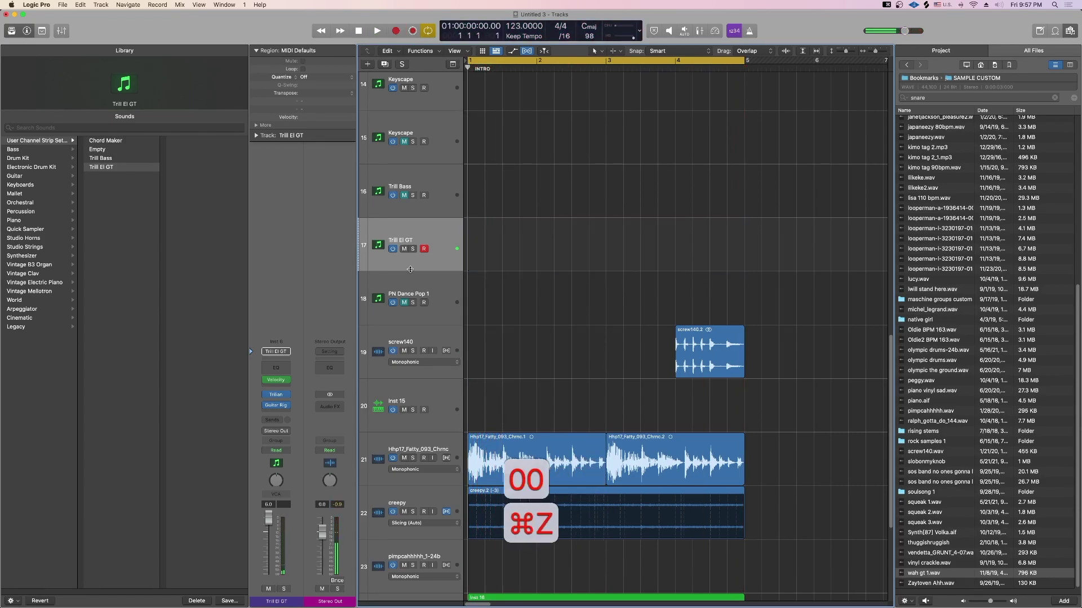
Step: Record a fresh Trill El GT take over bars 1 to 4 and quantize its region to 1/16 notes
key("asterisk")
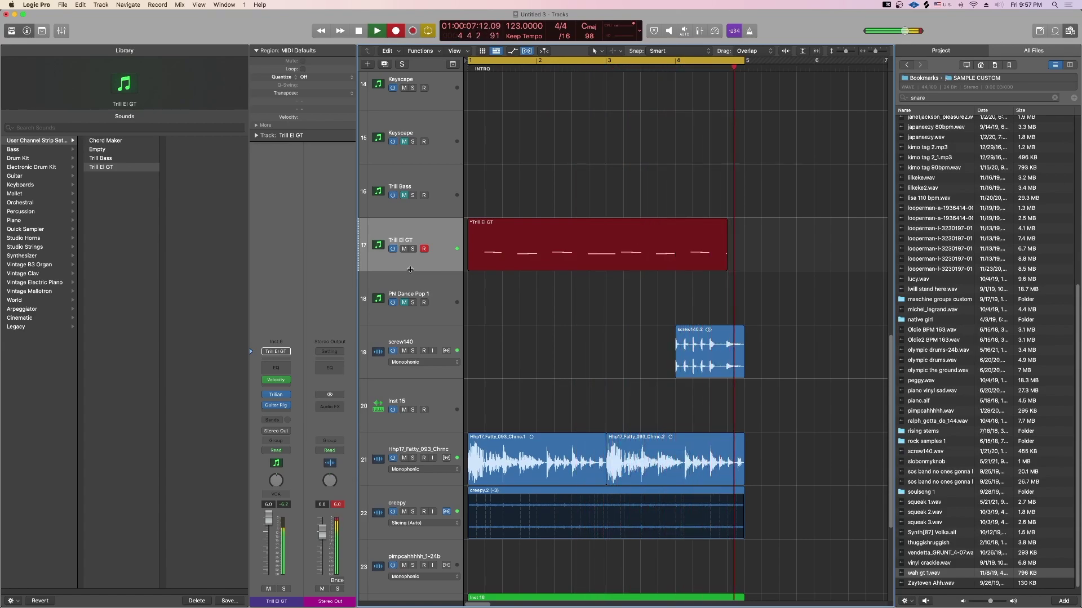
key("0")
key("q")
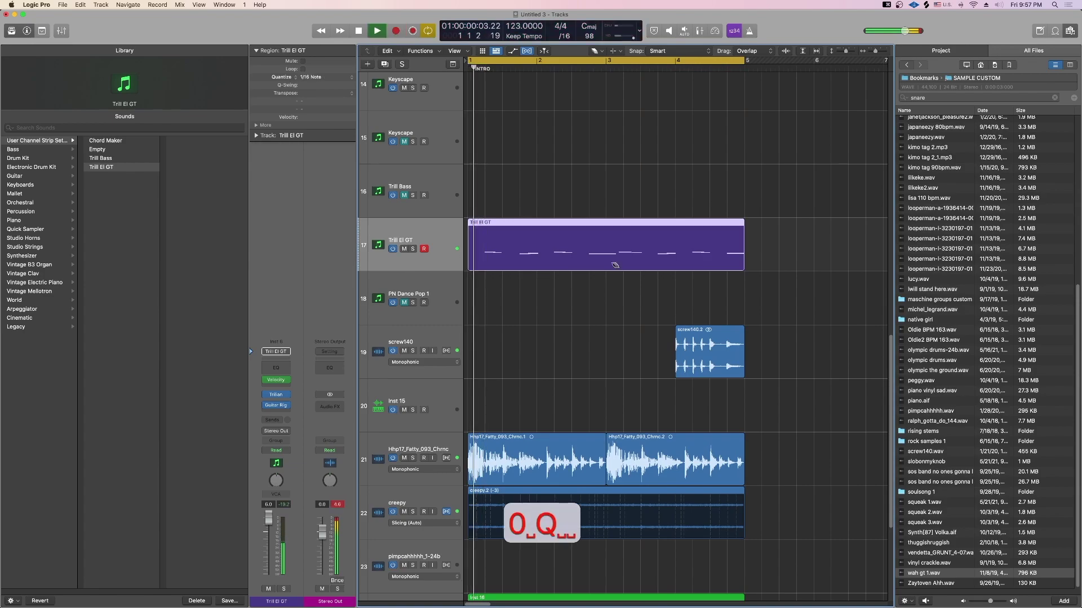
key("q")
Step: Open the Trill El GT region in the piano roll, hide the file browser and undo the region's 1/16 quantize
double_click(596, 267)
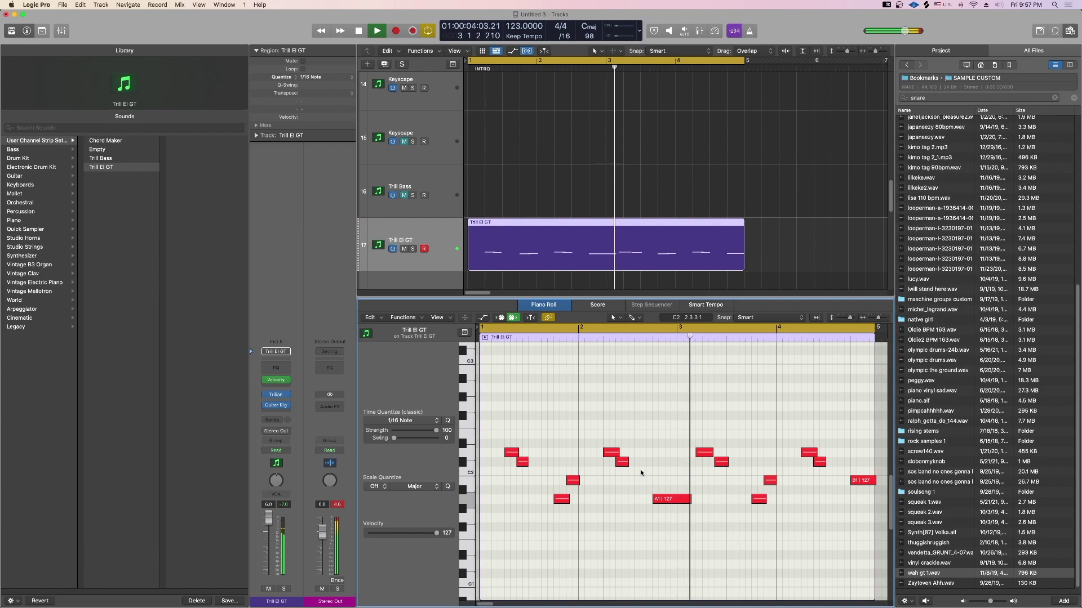
key("space")
left_click(1071, 31)
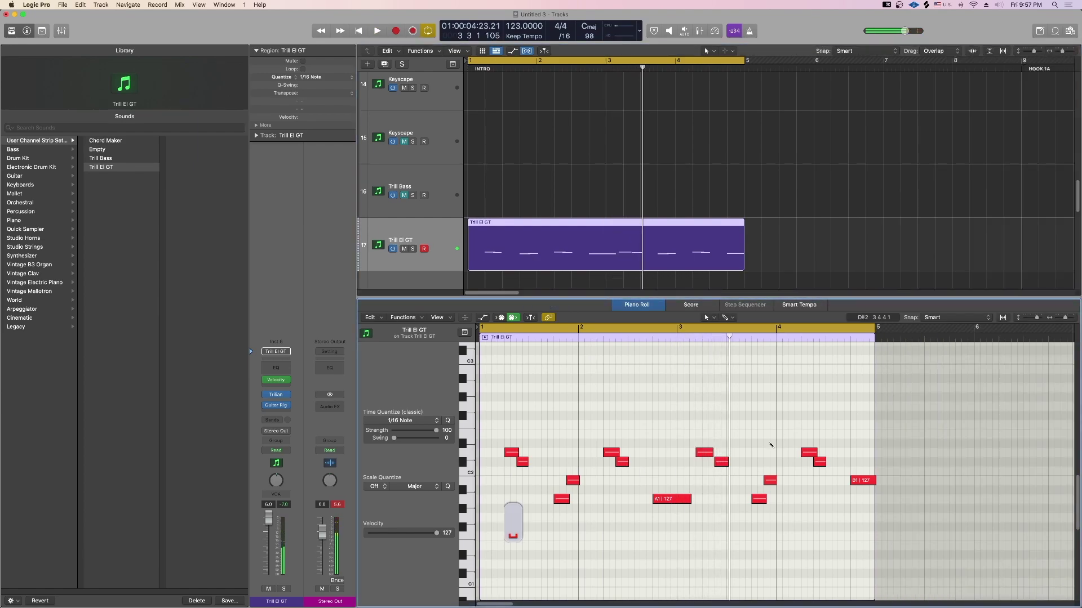
key("super+z")
Step: Quantize all Trill El GT notes in the piano roll to 1/8 notes and play the result
key("super+a")
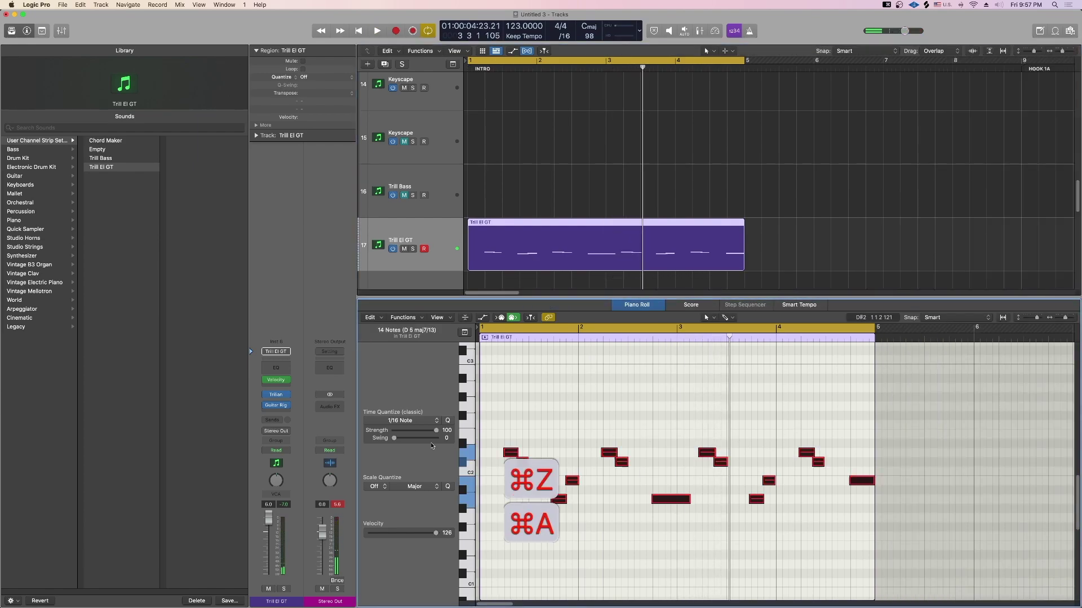
left_click(407, 421)
key("Return")
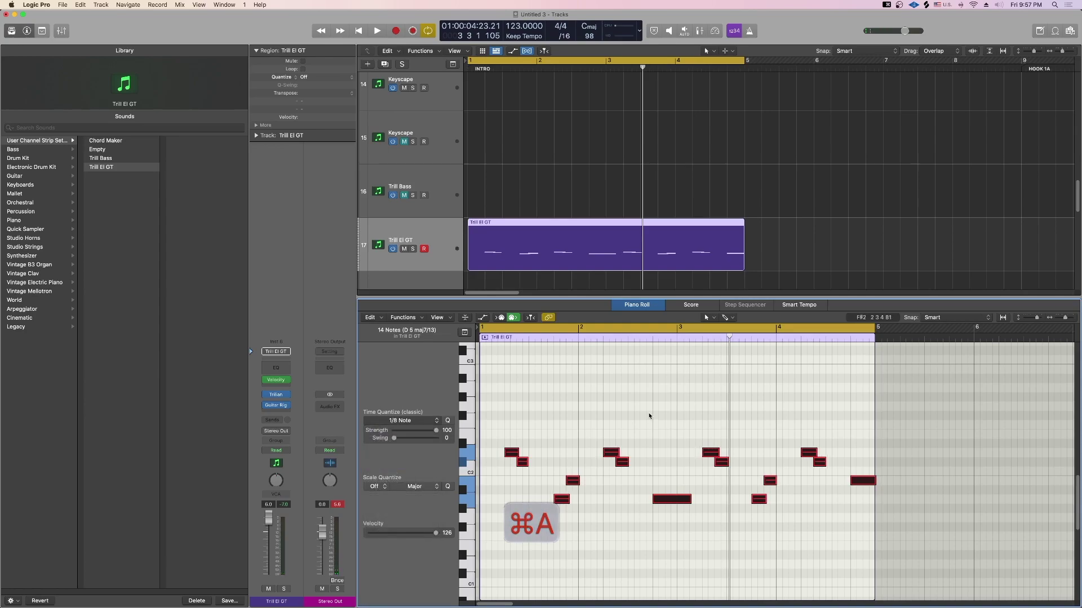
key("q")
key("space")
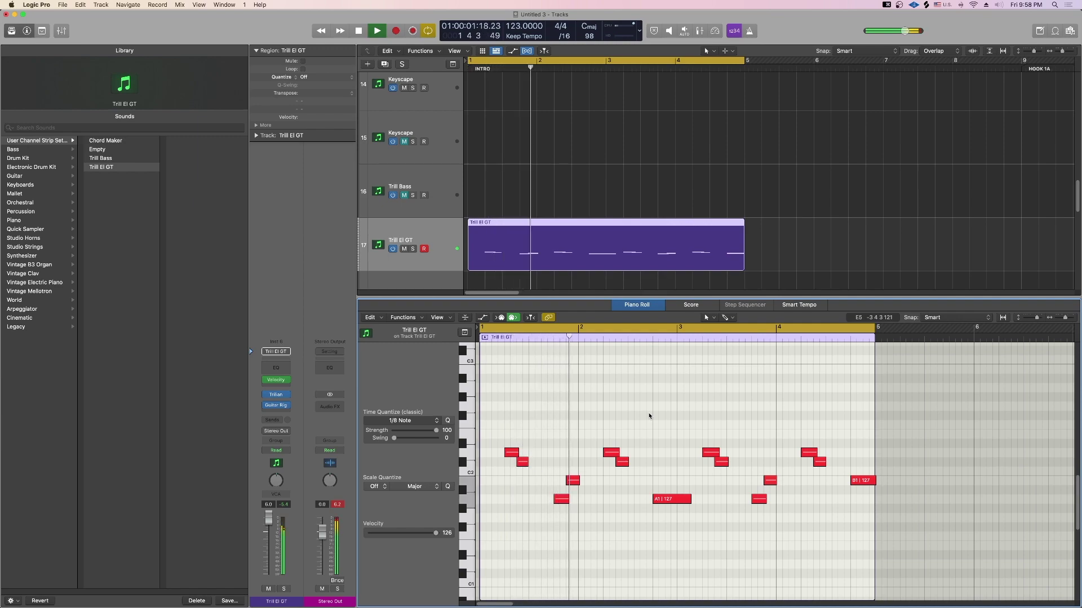
Step: Return to bar 1 and record a pass of controller movement into the Trill El GT region
key("0")
key("0")
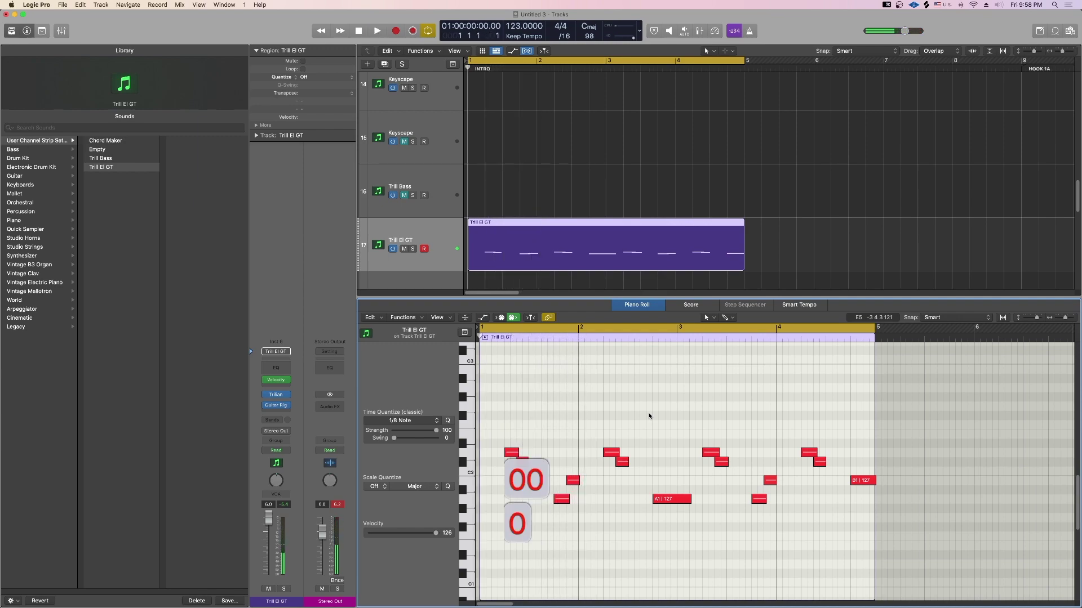
key("asterisk")
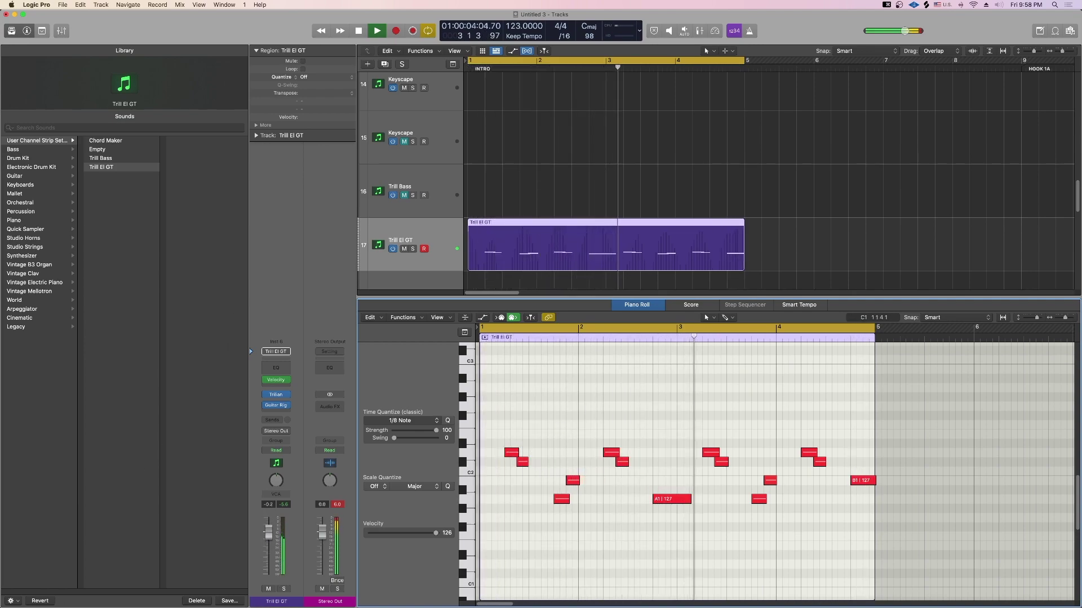
Step: Deselect the Trill El GT region, look over the tracks down to wah gt 1 and switch to OBS
left_click(656, 163)
scroll(656, 163, "down", 5)
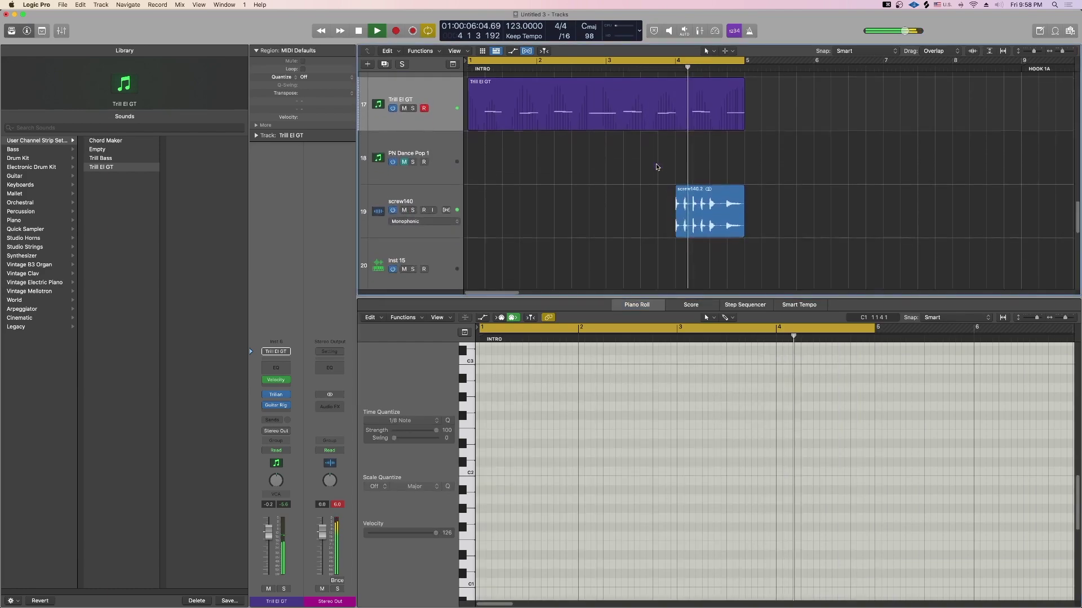
scroll(657, 168, "down", 5)
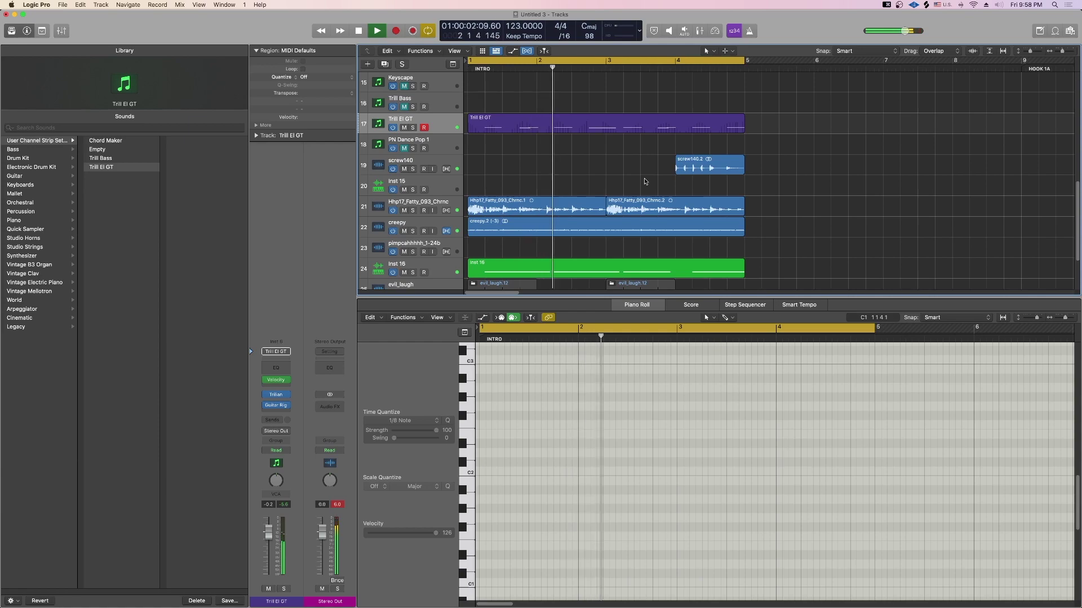
scroll(645, 182, "down", 2)
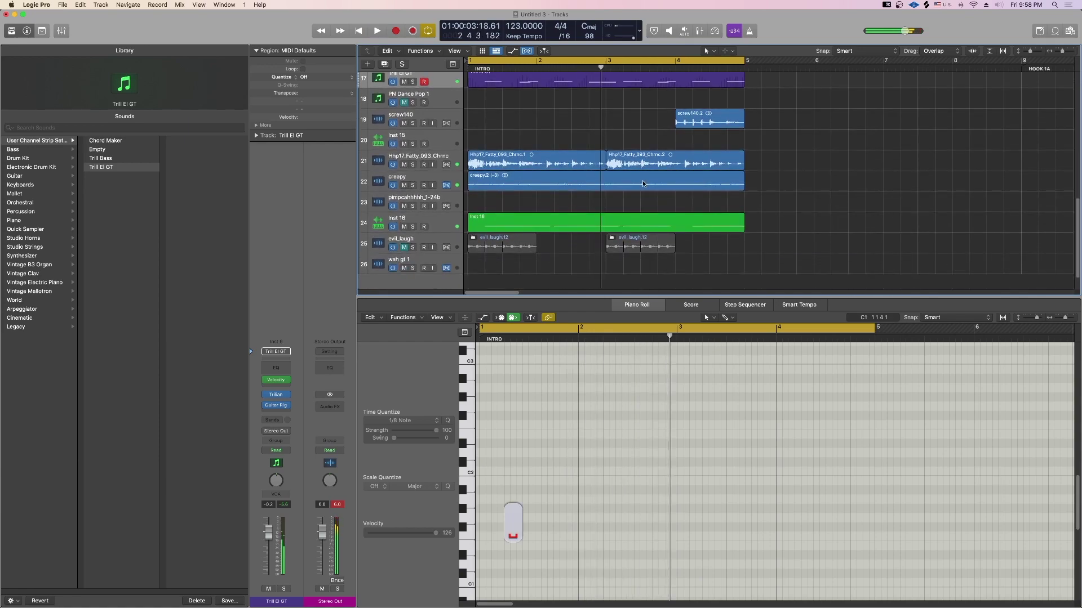
scroll(598, 234, "down", 2)
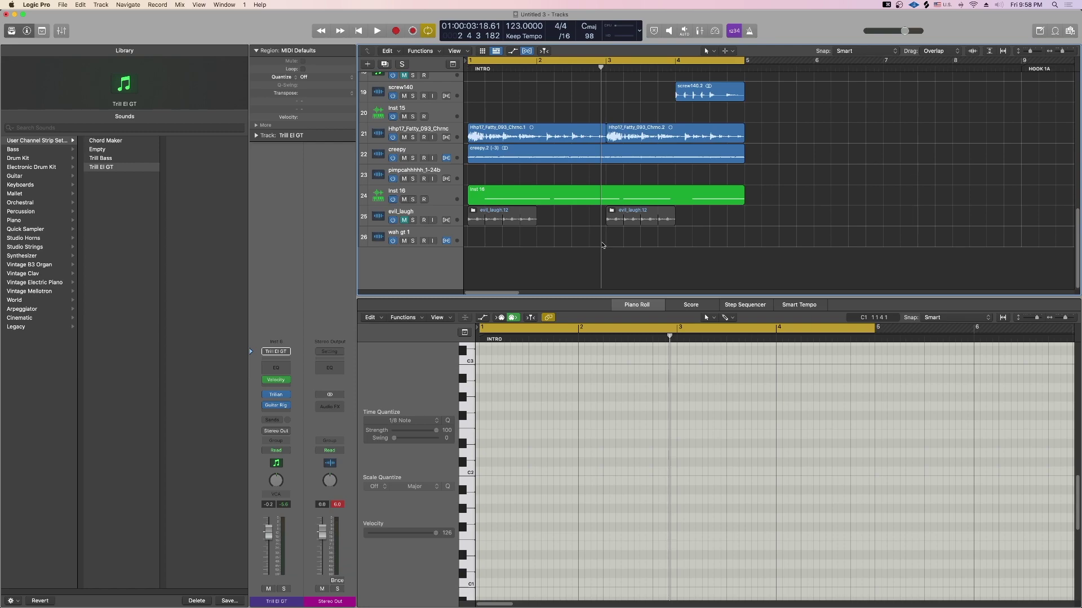
mouse_move(597, 607)
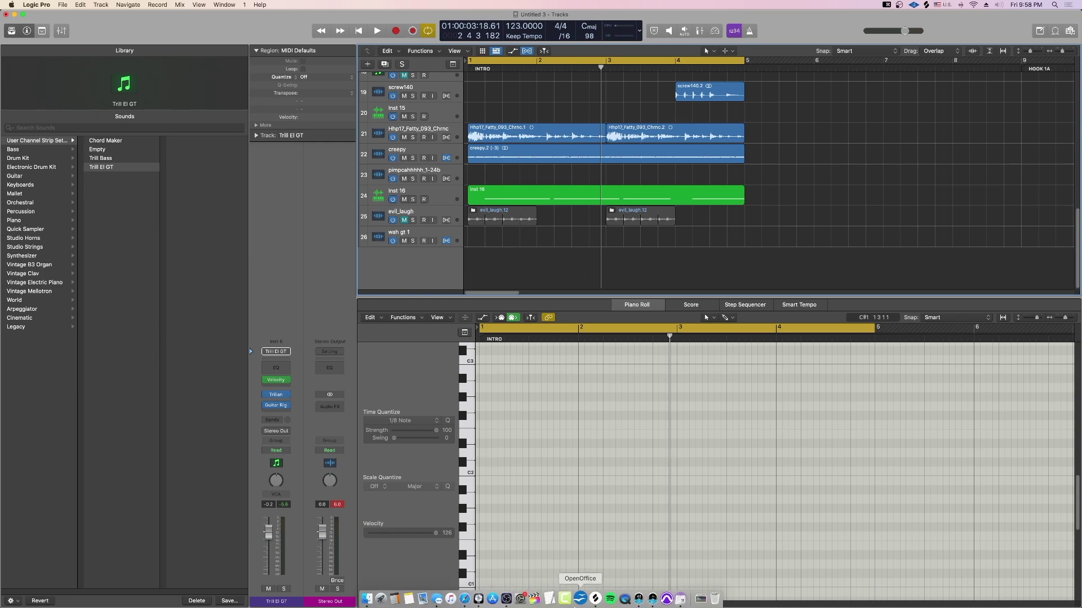
left_click(509, 599)
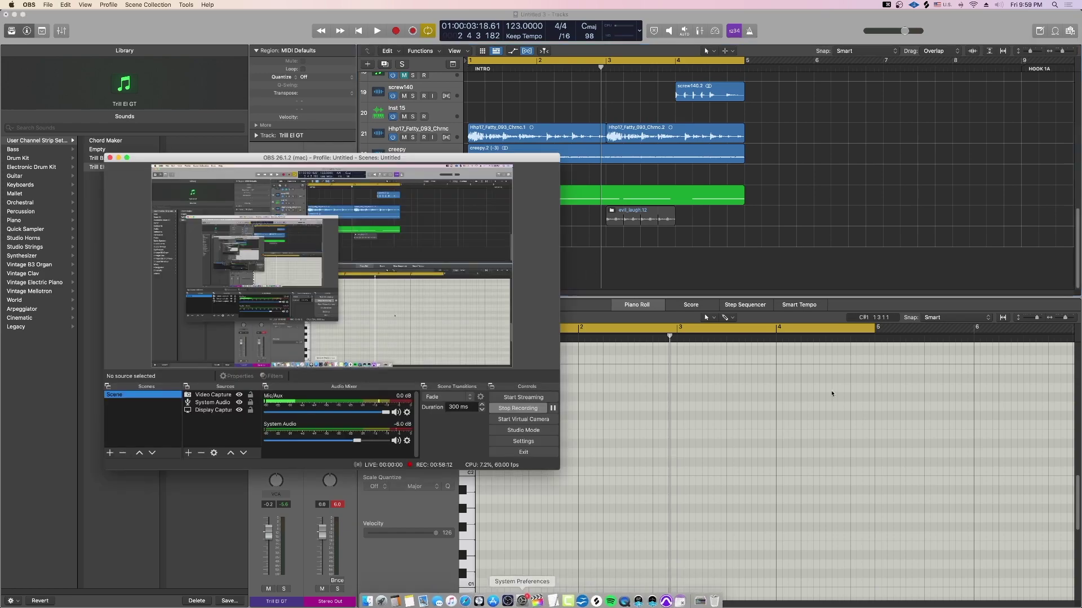